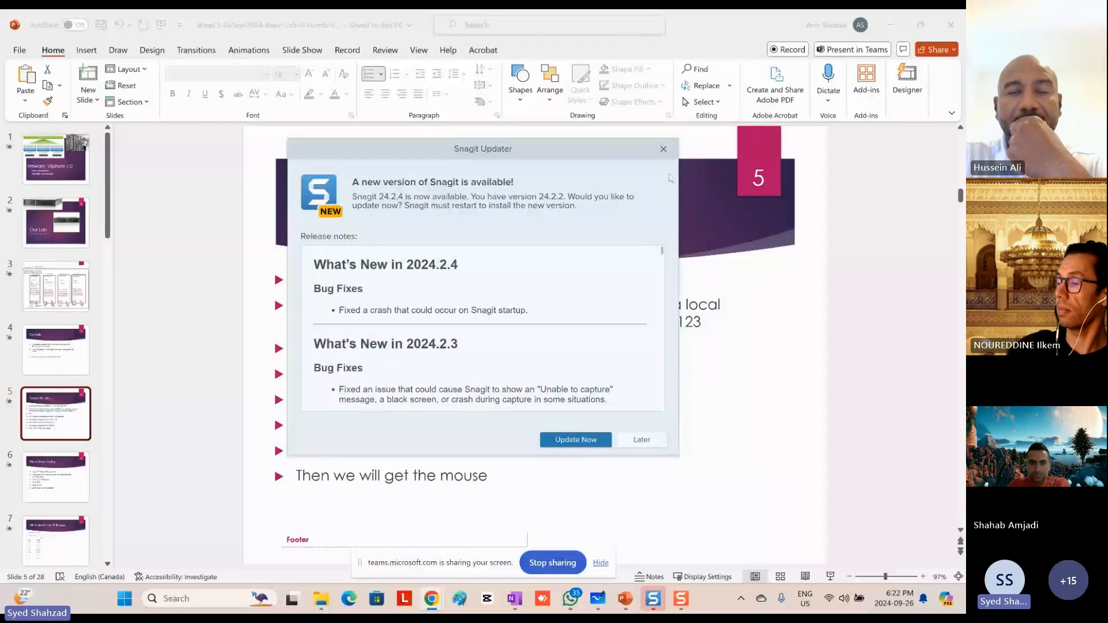
Step: Dismiss the Snagit update notice and the screen-sharing bar, and switch to the VMware Cloud Director window
{"action": "left_click", "coordinate": [663, 149]}
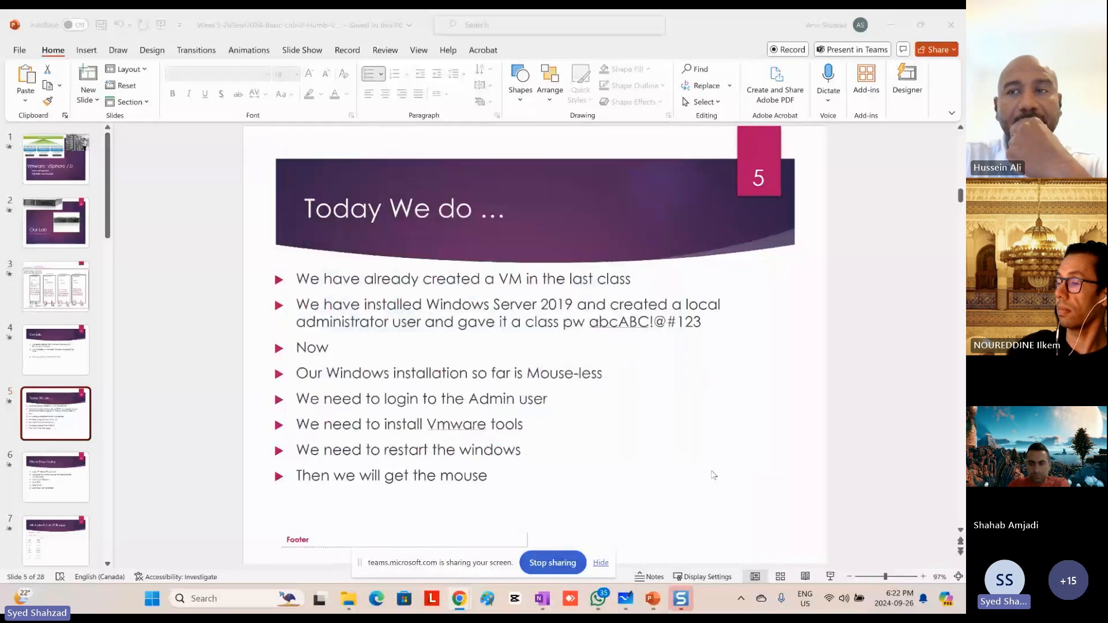
{"action": "left_click", "coordinate": [601, 564]}
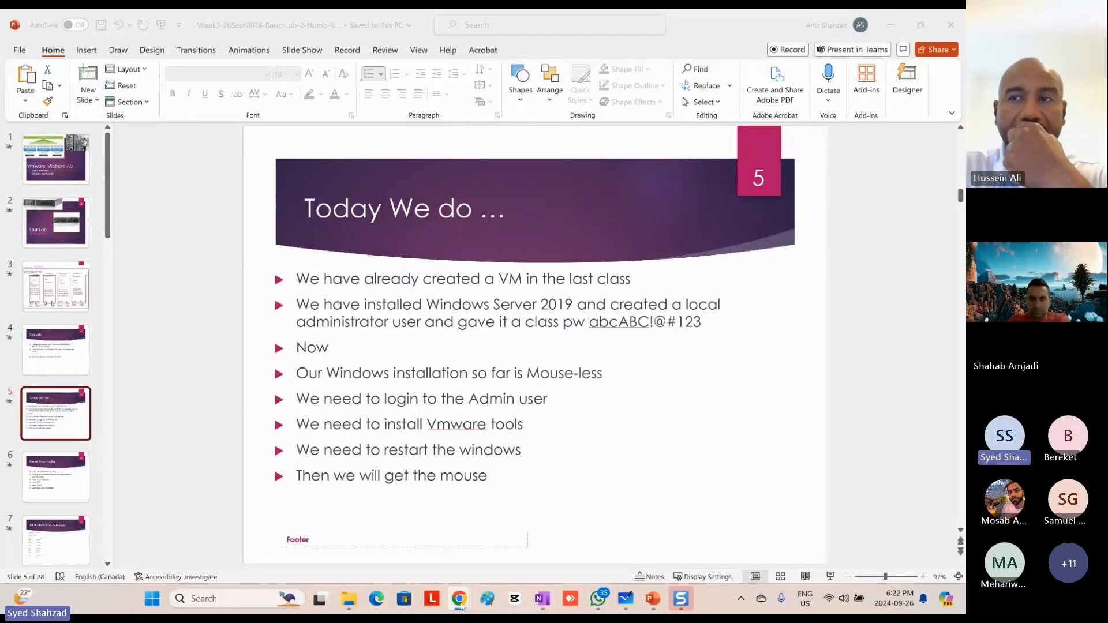
{"action": "mouse_move", "coordinate": [460, 606]}
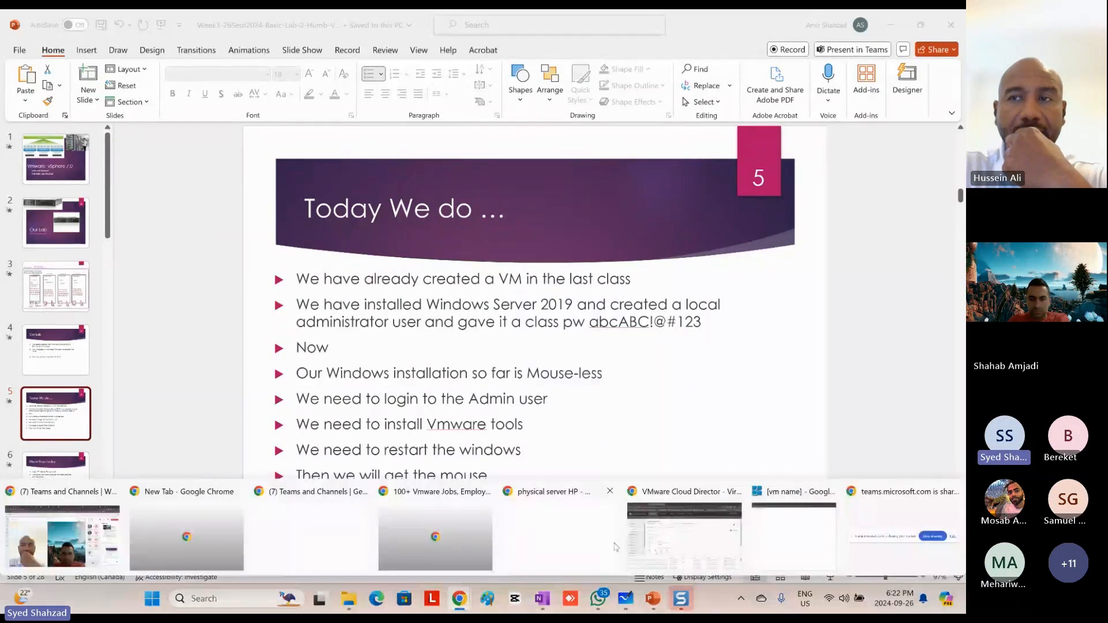
{"action": "left_click", "coordinate": [686, 535]}
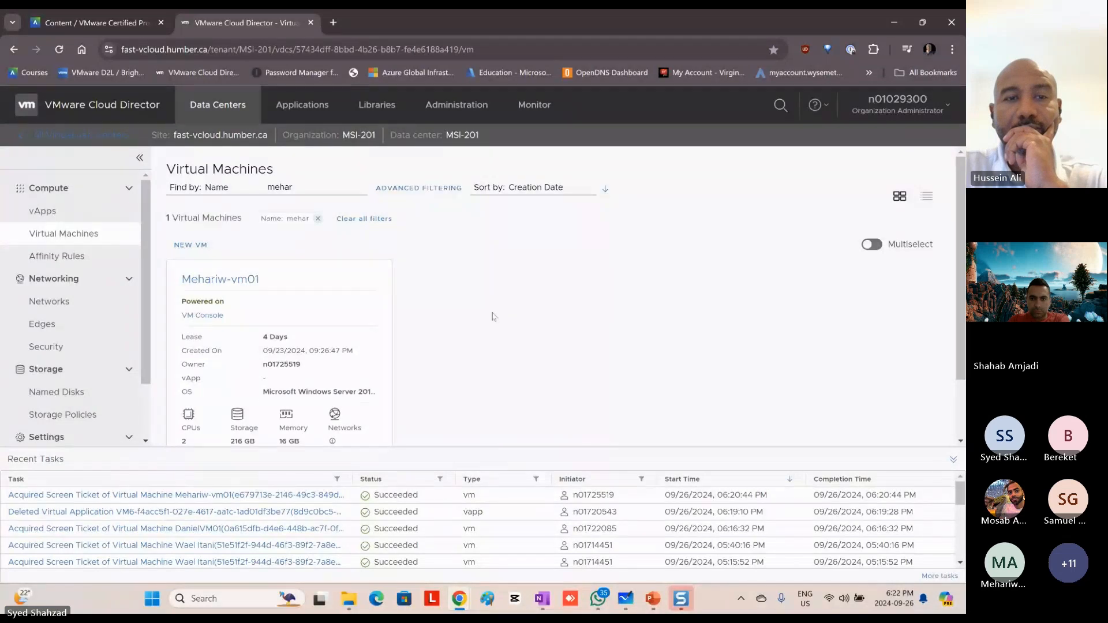
Step: Filter the virtual machine list by name using the VM owner's first name
{"action": "left_click_drag", "start_coordinate": [316, 188], "coordinate": [268, 184]}
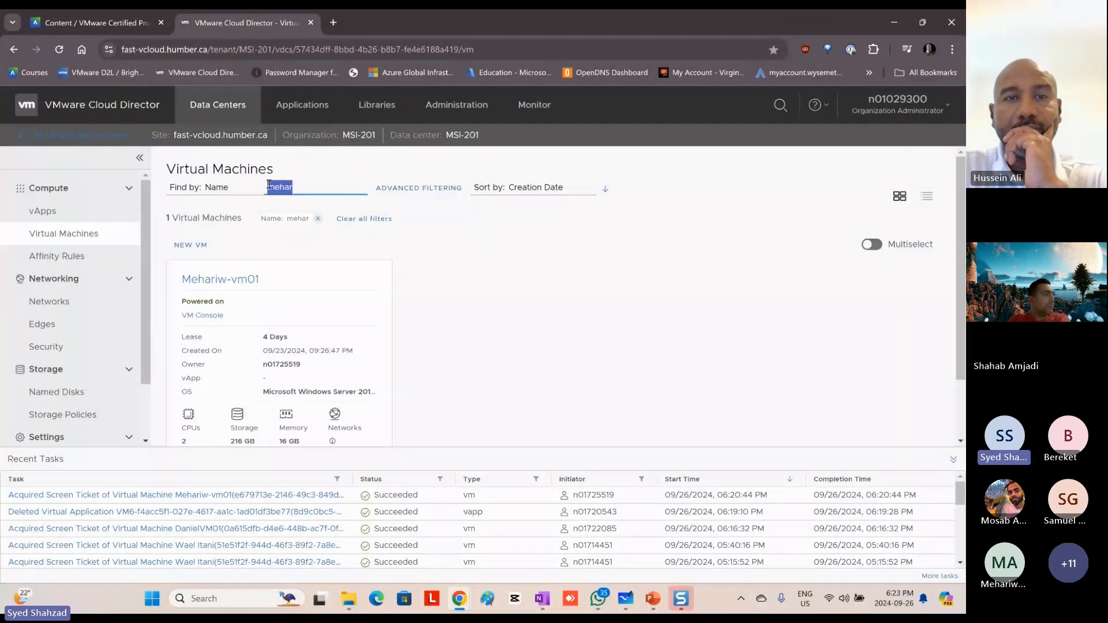
{"action": "type", "text": "Amir"}
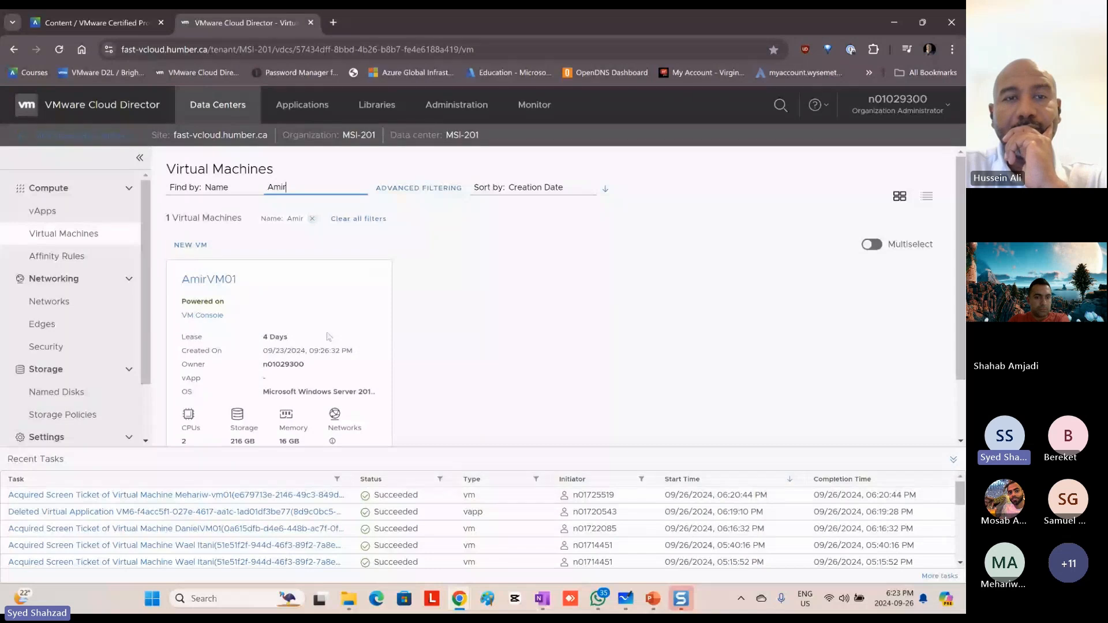
{"action": "scroll", "coordinate": [416, 336], "scroll_direction": "down", "scroll_amount": 2}
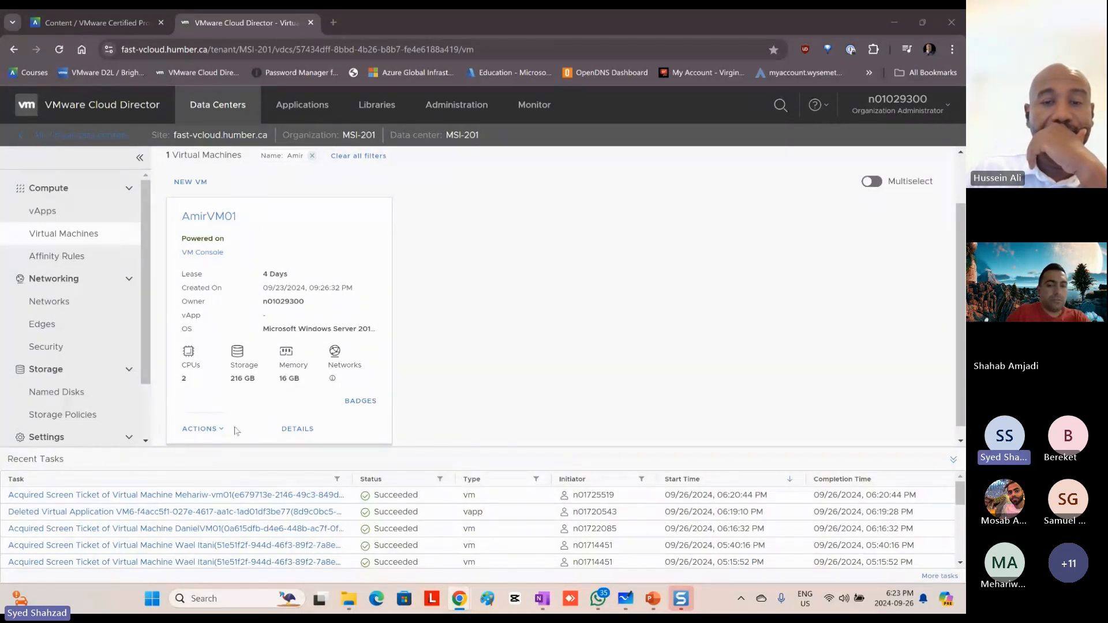
Step: Examine the filtered VM's available actions and its remaining lease period
{"action": "left_click", "coordinate": [201, 429]}
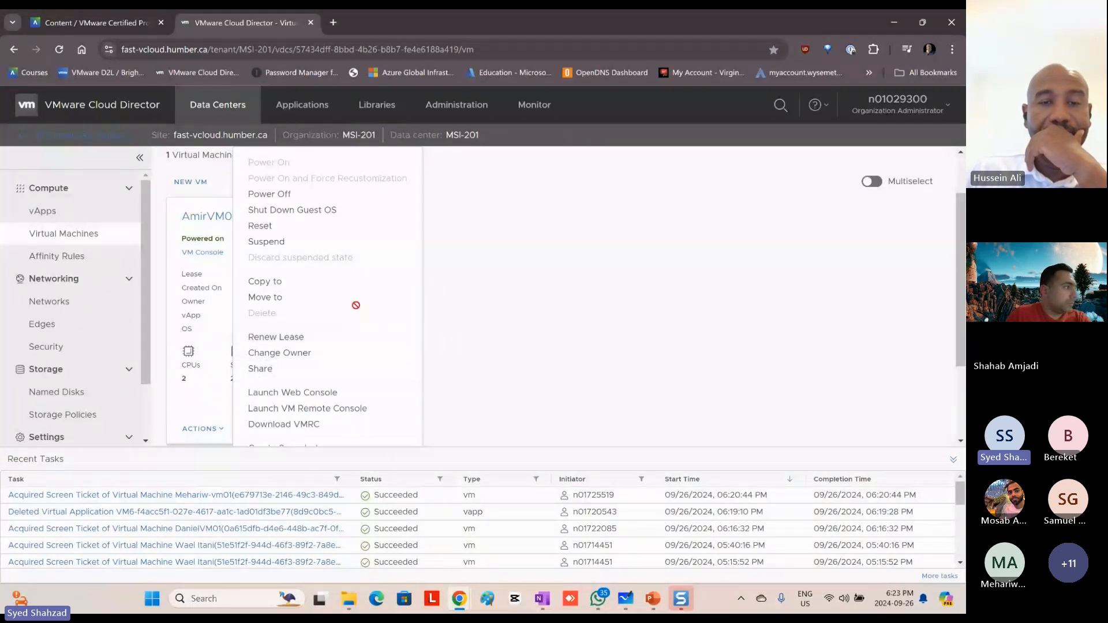
{"action": "left_click", "coordinate": [491, 314]}
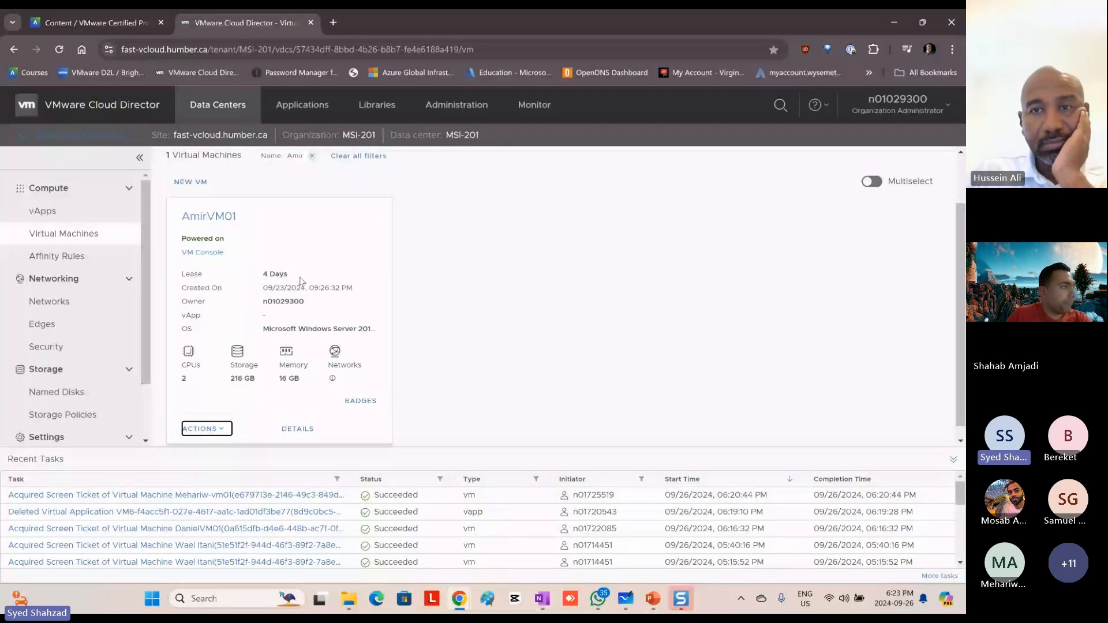
{"action": "left_click_drag", "start_coordinate": [300, 279], "coordinate": [172, 282]}
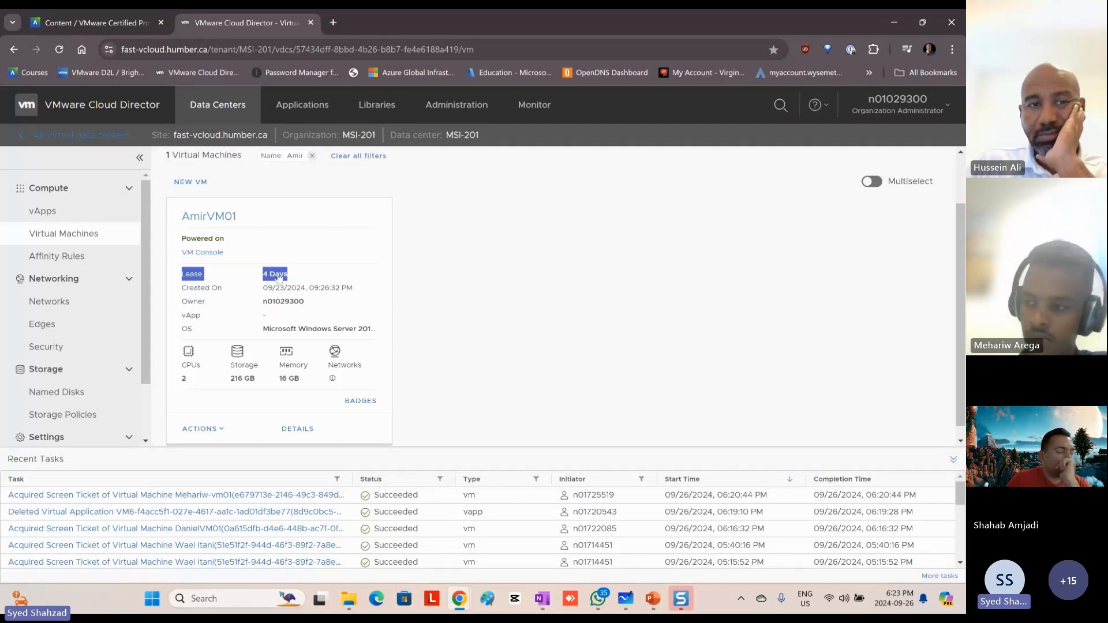
Step: Renew the VM's runtime lease with a period of 7 days and save the lease settings
{"action": "left_click", "coordinate": [218, 429]}
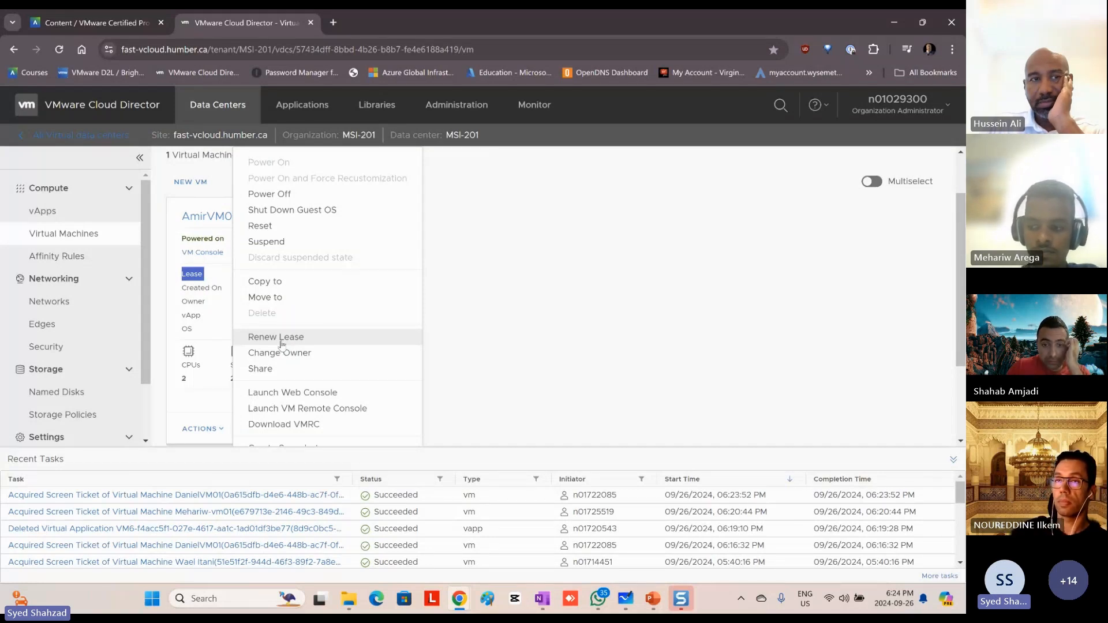
{"action": "left_click", "coordinate": [272, 339]}
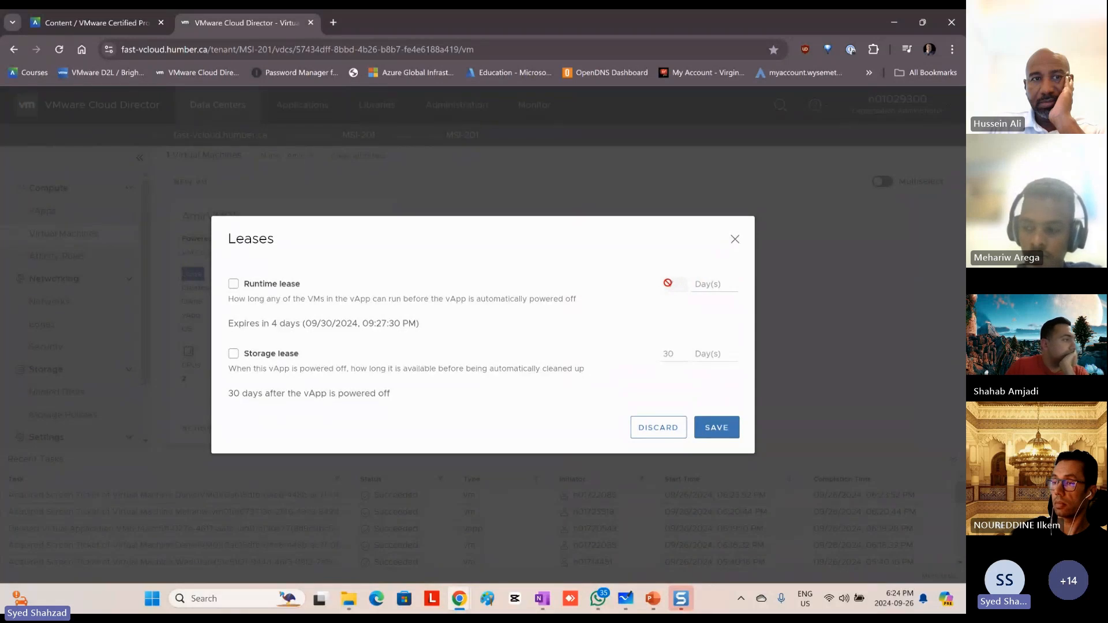
{"action": "left_click", "coordinate": [233, 284]}
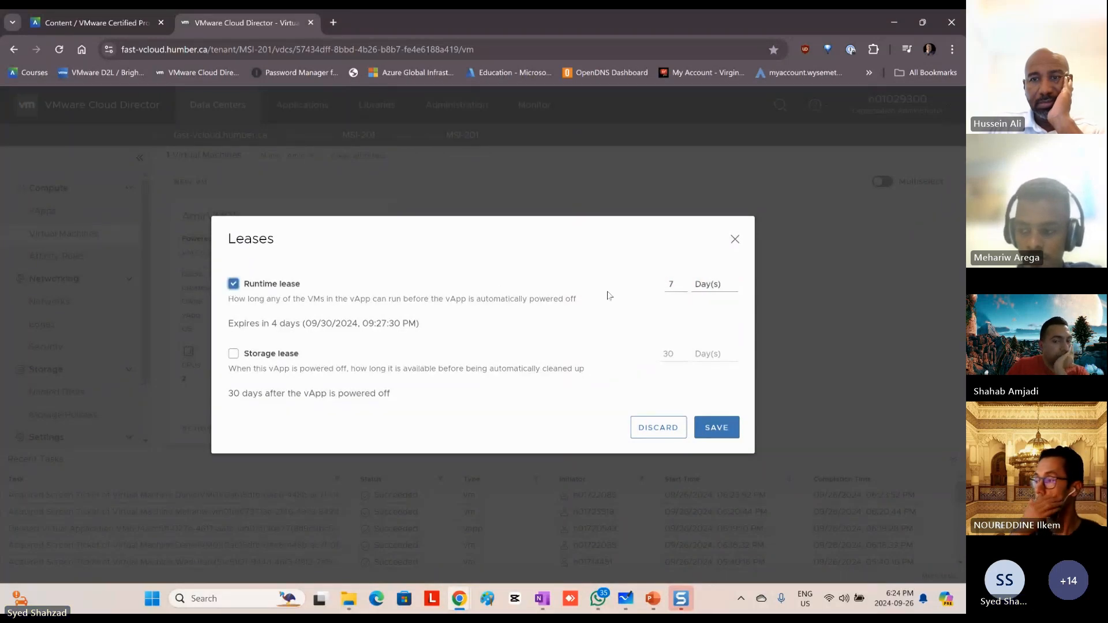
{"action": "left_click", "coordinate": [673, 285]}
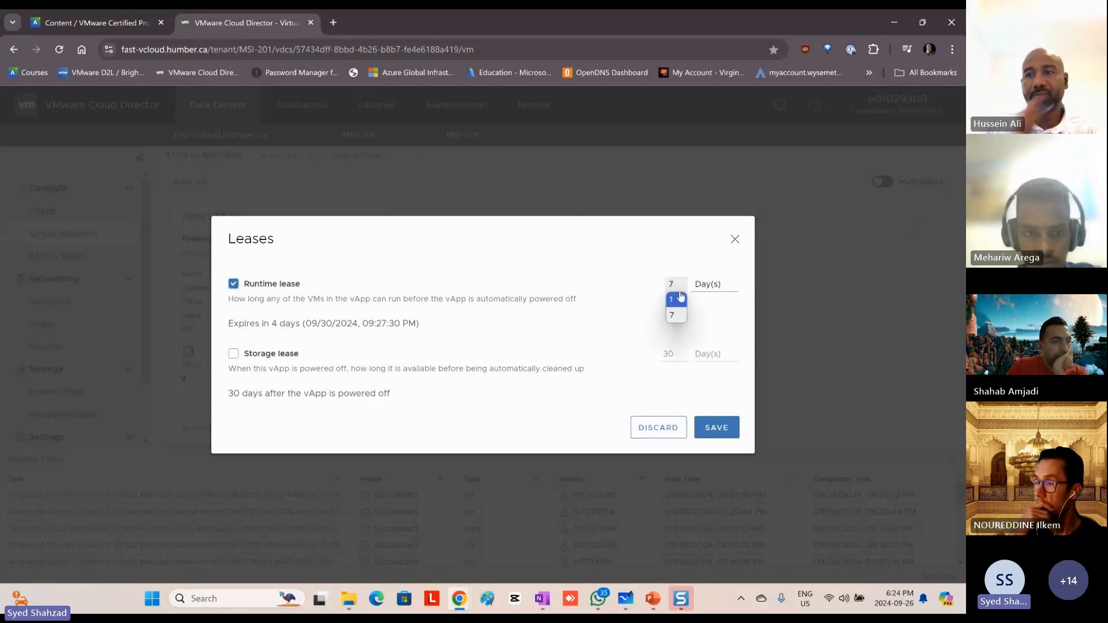
{"action": "left_click", "coordinate": [681, 314]}
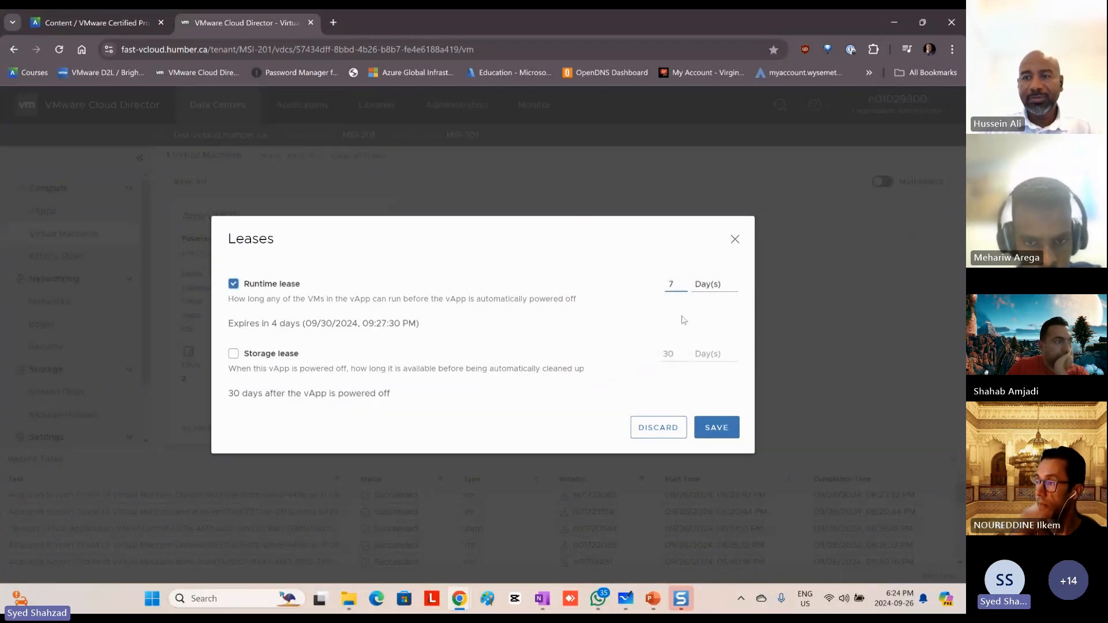
{"action": "left_click", "coordinate": [234, 284]}
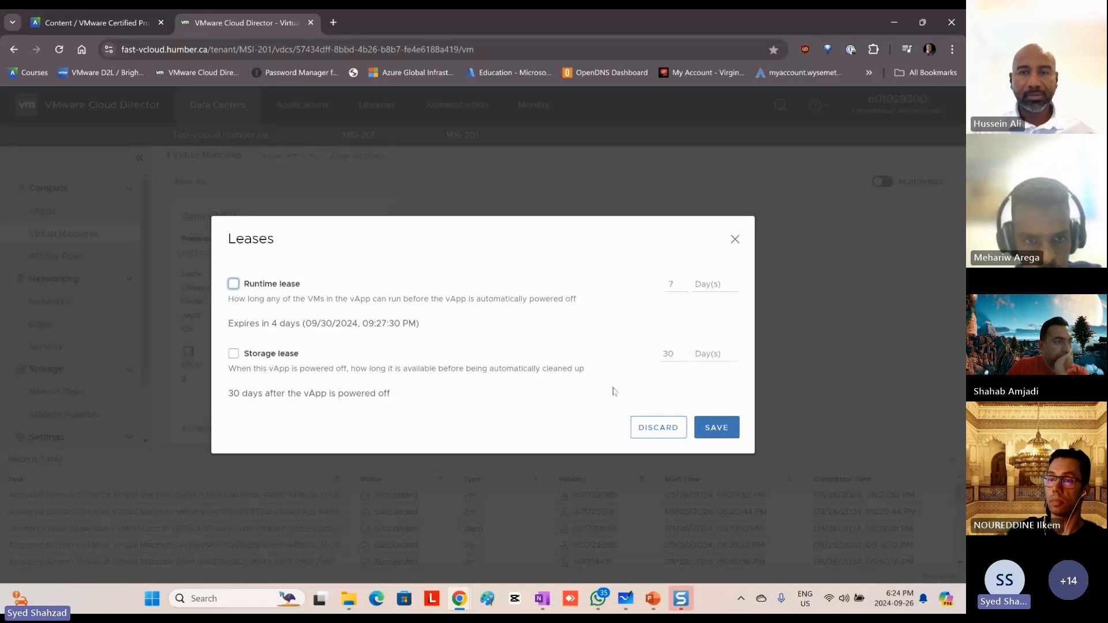
{"action": "left_click", "coordinate": [719, 426]}
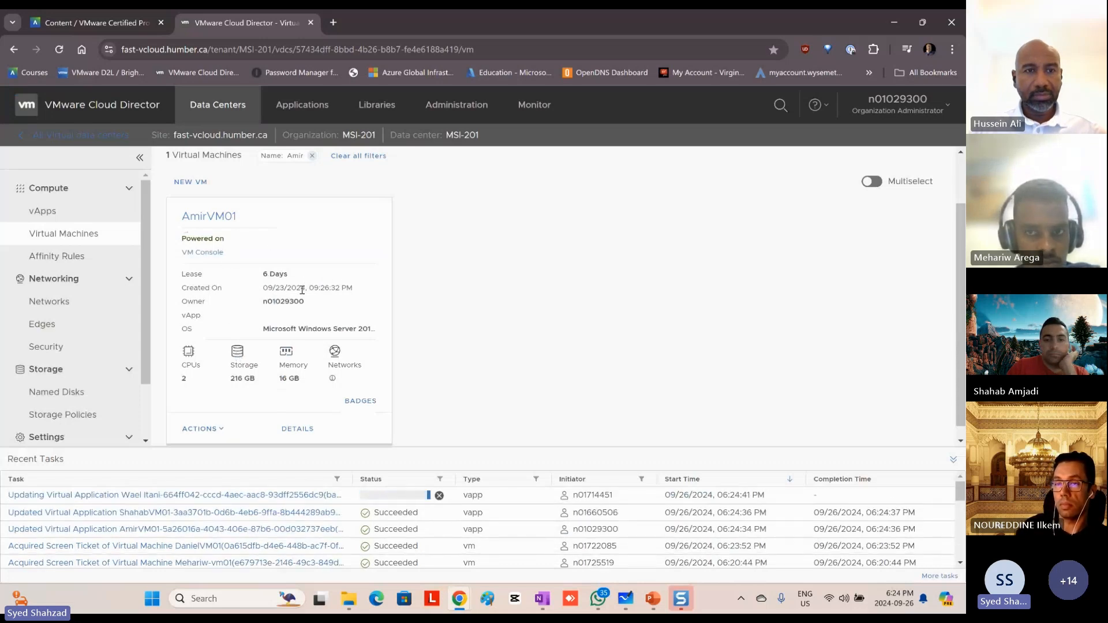
Step: Open the VM's console in a maximized window and sign in as Administrator with the account password
{"action": "left_click", "coordinate": [208, 258]}
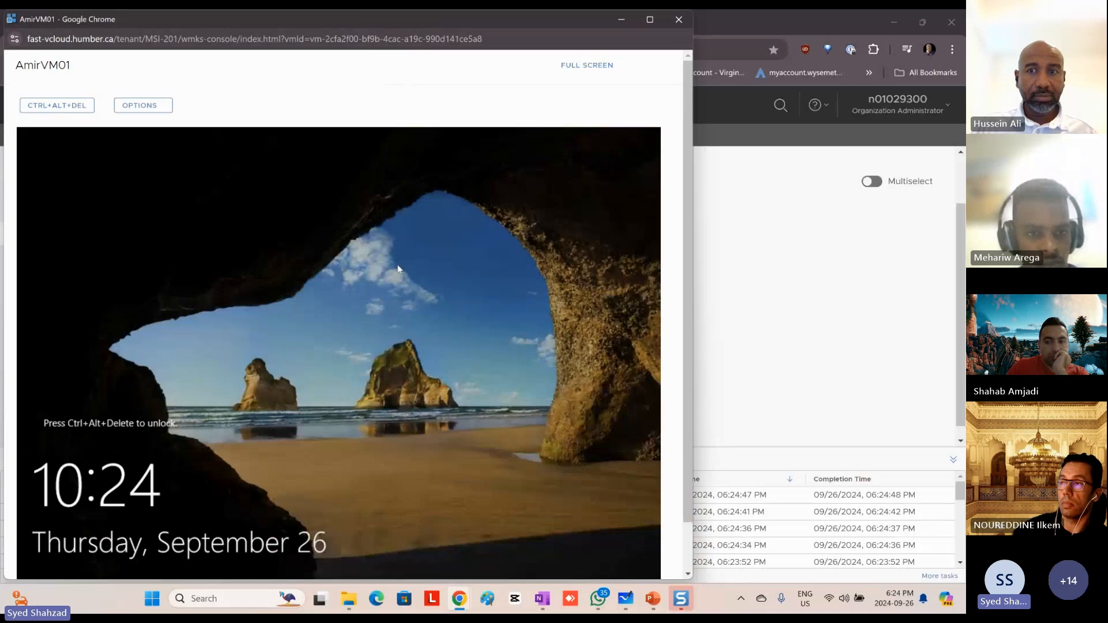
{"action": "left_click_drag", "start_coordinate": [408, 18], "coordinate": [532, 3]}
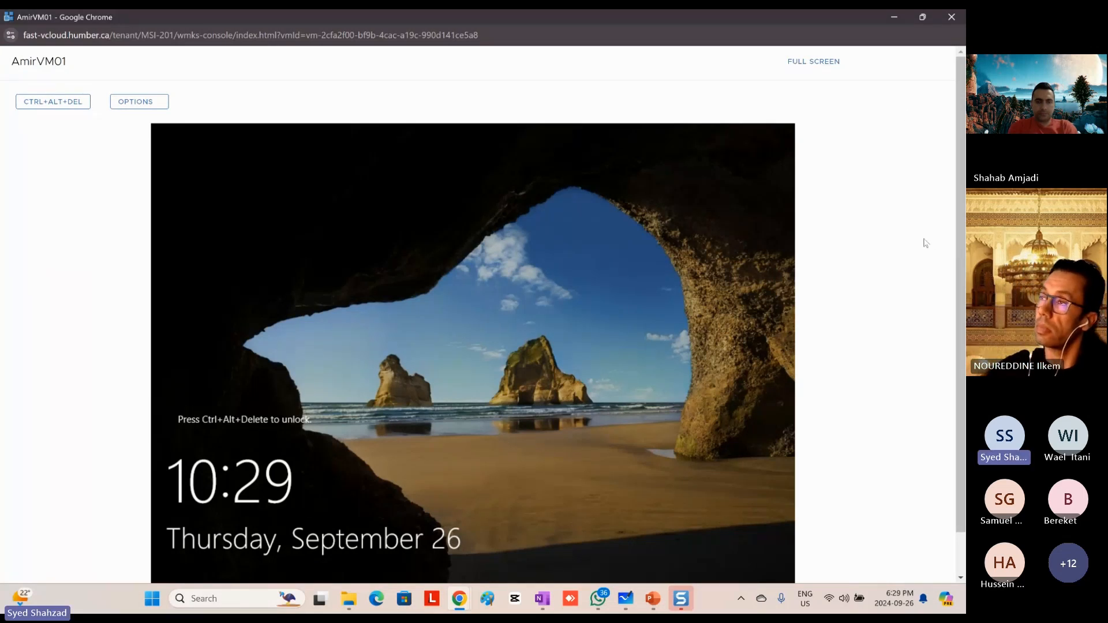
{"action": "left_click", "coordinate": [53, 101]}
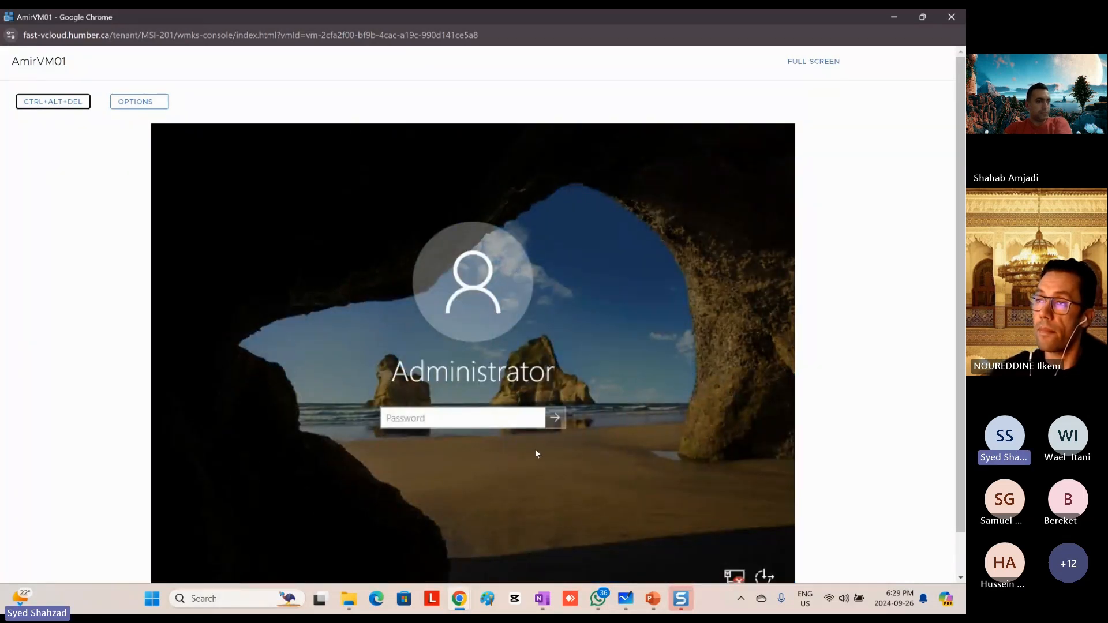
{"action": "left_click", "coordinate": [598, 434]}
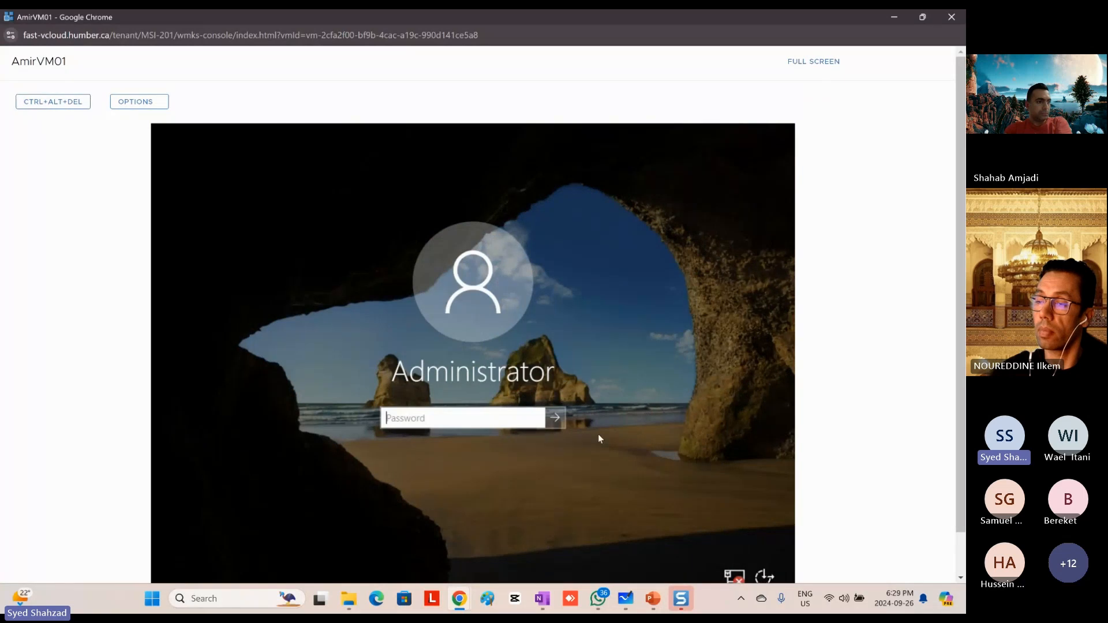
{"action": "type", "text": "**********"}
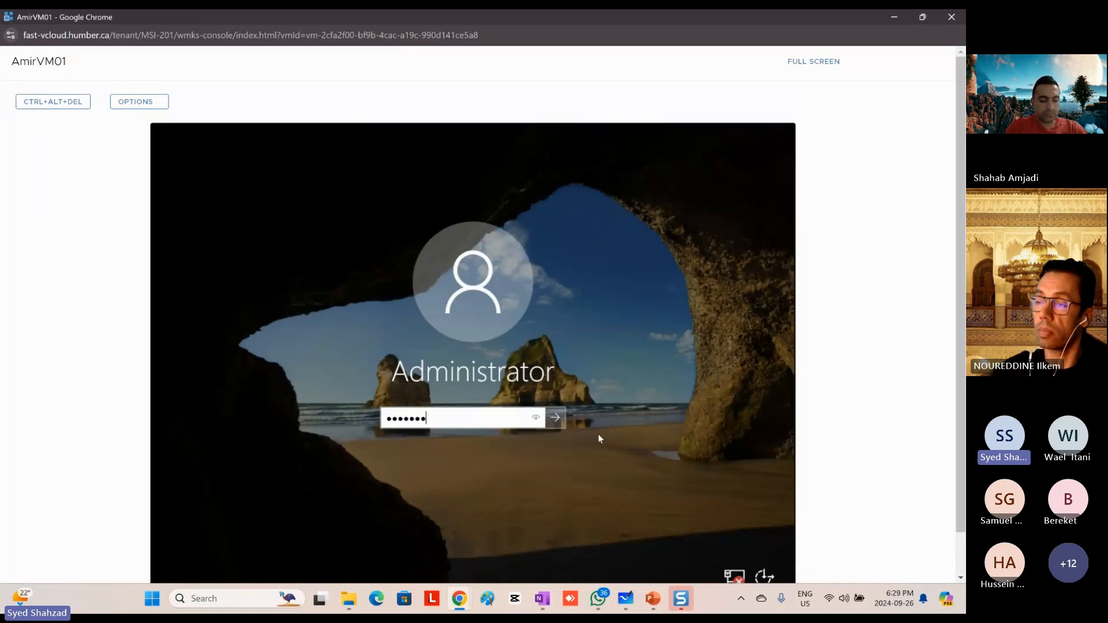
{"action": "key", "text": "Return"}
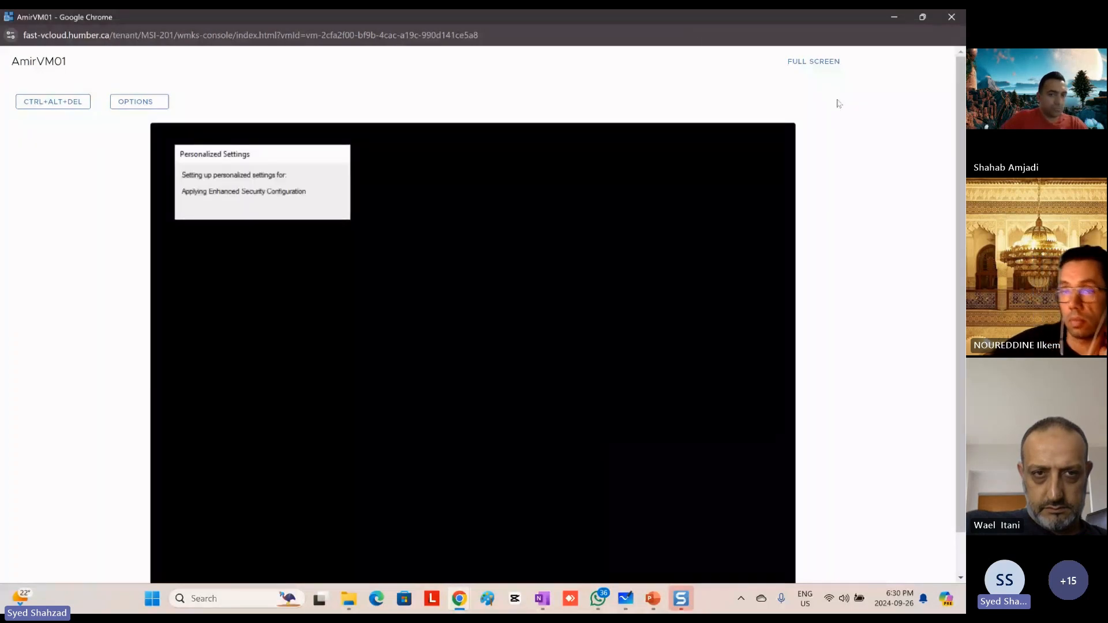
{"action": "scroll", "coordinate": [863, 250], "scroll_direction": "down", "scroll_amount": 2}
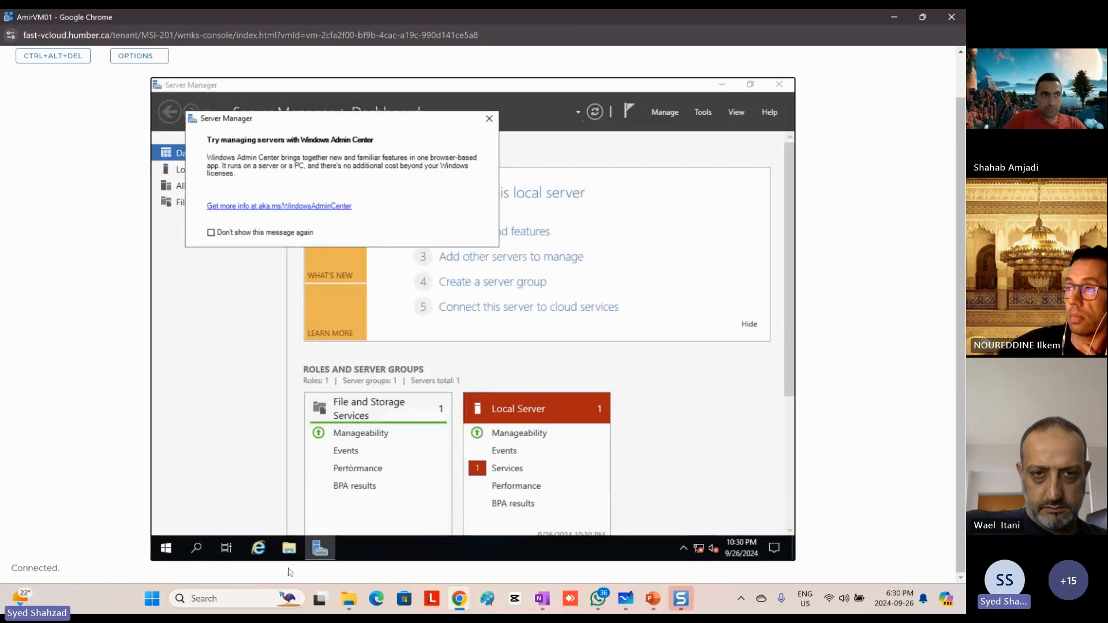
Step: Switch to PowerPoint and insert the bullet "Go to the VM, remove windows ISO and add Vmware tools iso" below the Mouse-less bullet
{"action": "left_click", "coordinate": [653, 598]}
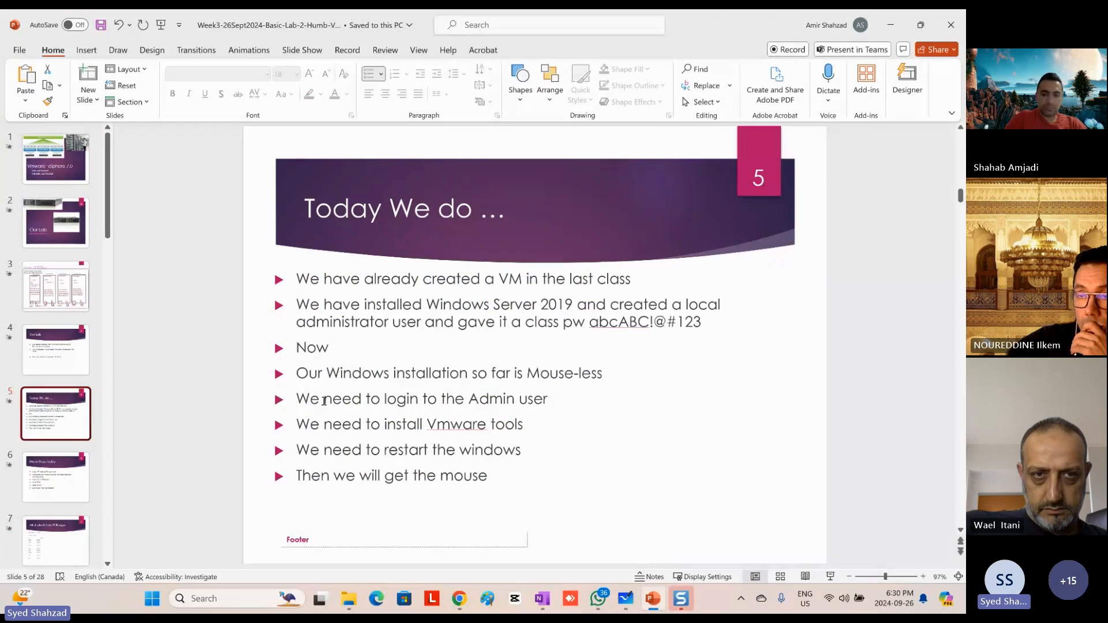
{"action": "left_click", "coordinate": [569, 395]}
{"action": "left_click", "coordinate": [604, 374]}
{"action": "key", "text": "Return"}
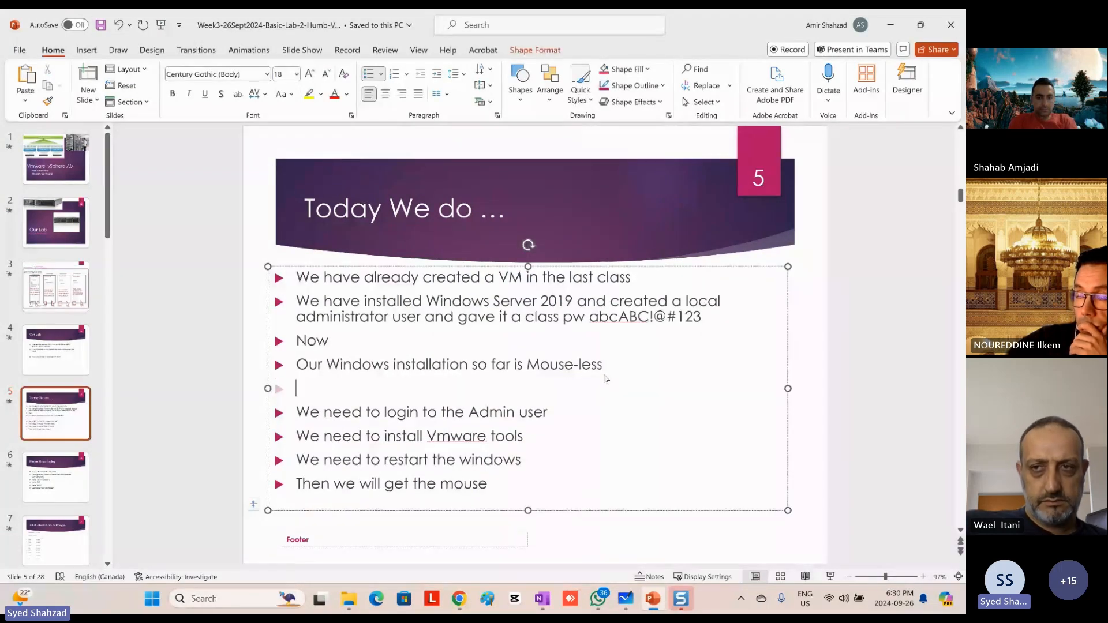
{"action": "type", "text": "Go to "}
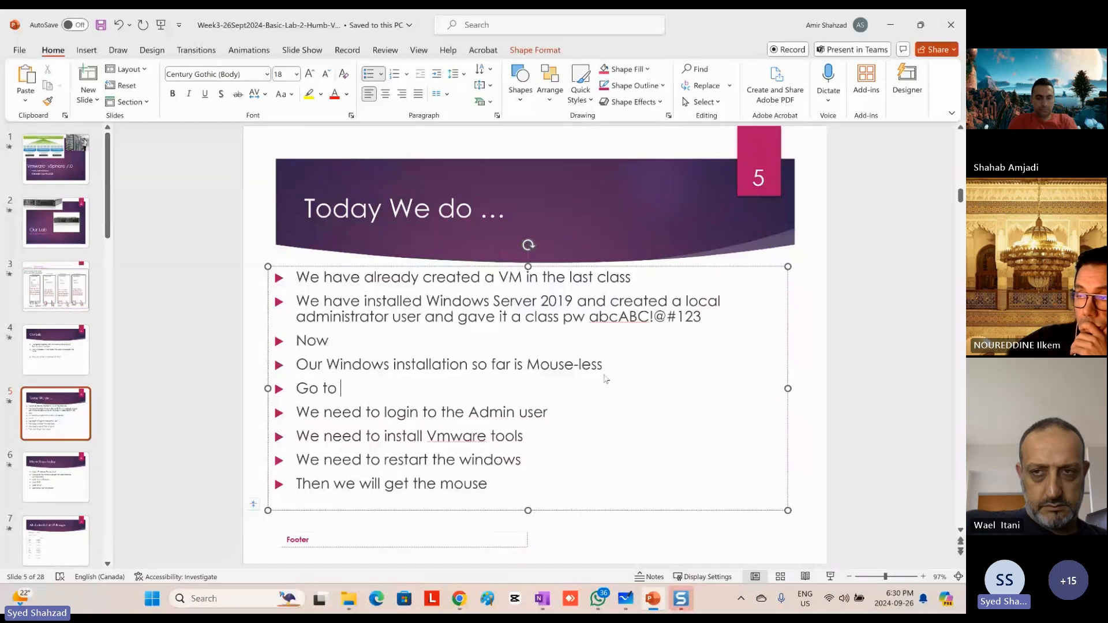
{"action": "type", "text": "the VM, r"}
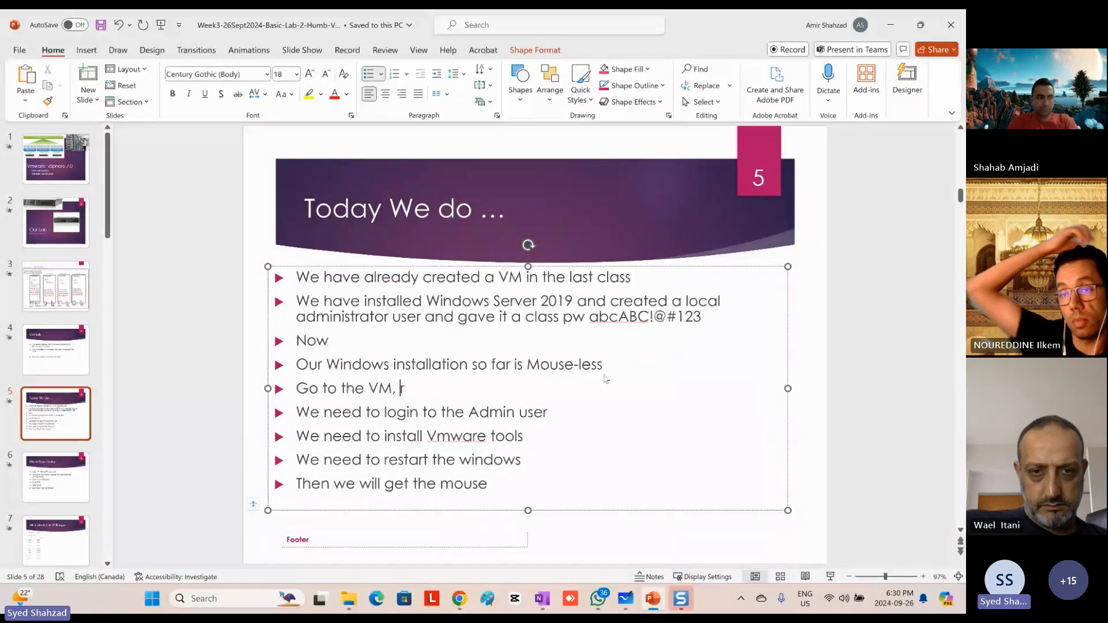
{"action": "type", "text": "emove windows ISO"}
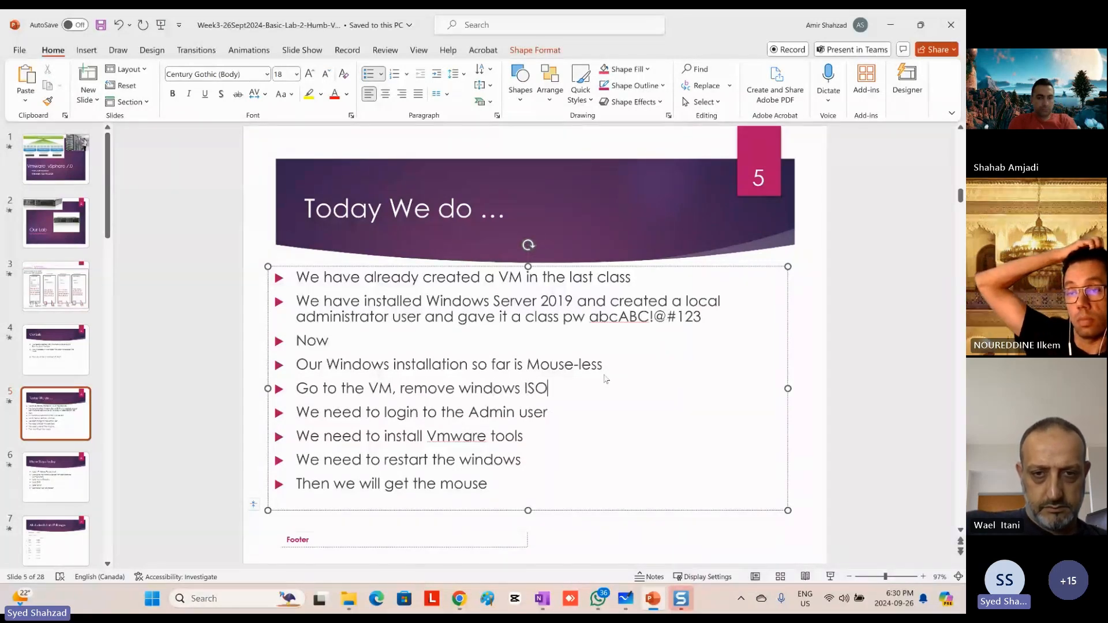
{"action": "type", "text": " and add Vmw"}
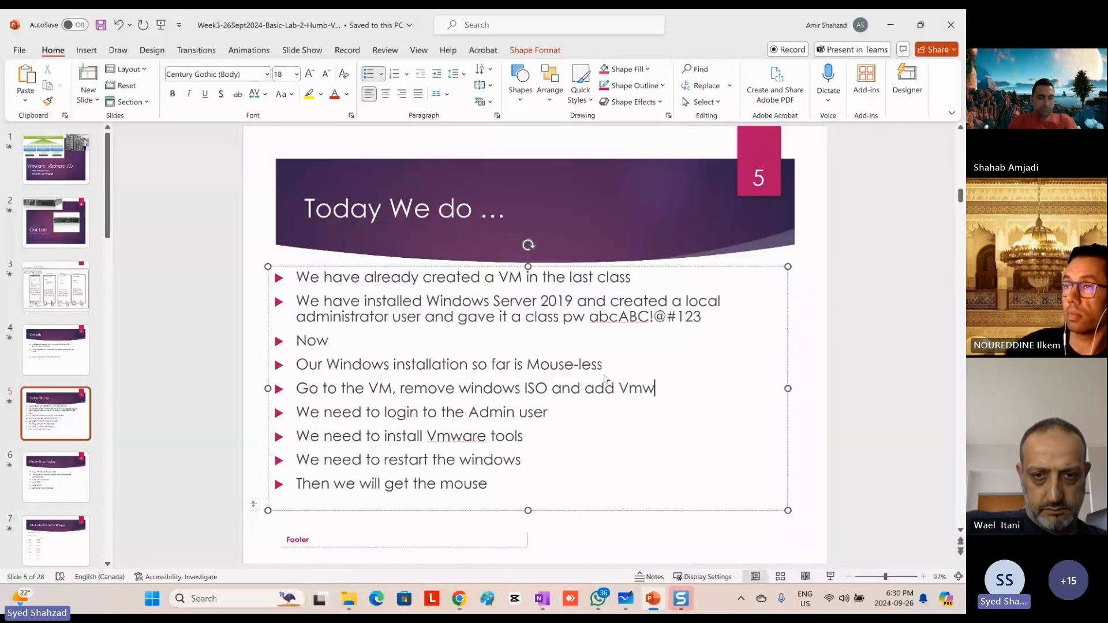
{"action": "type", "text": "are tools"}
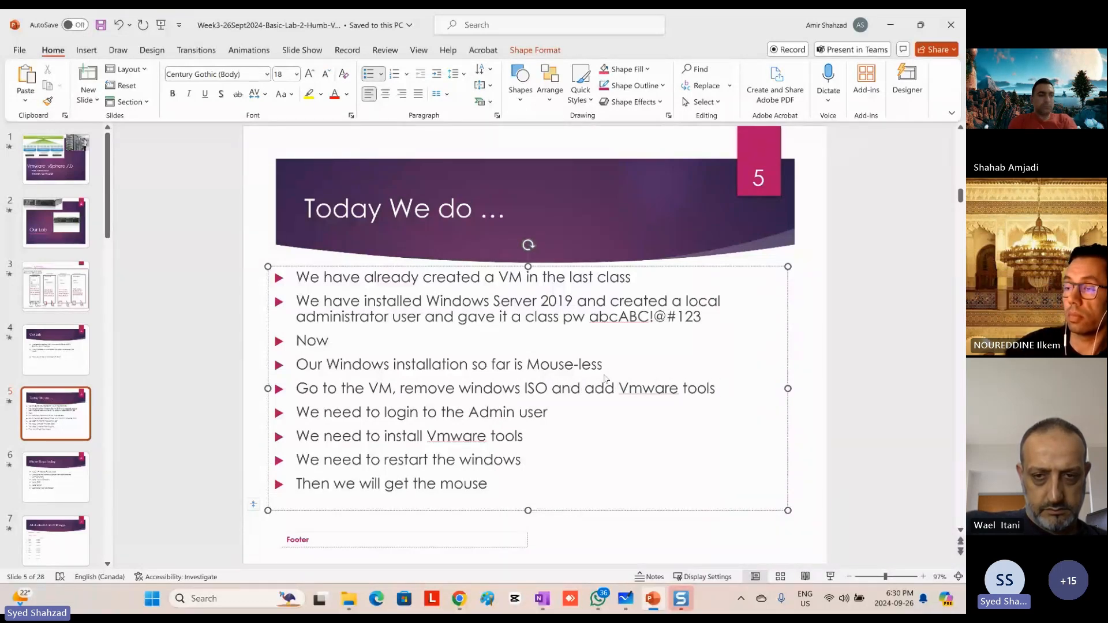
{"action": "type", "text": " iso"}
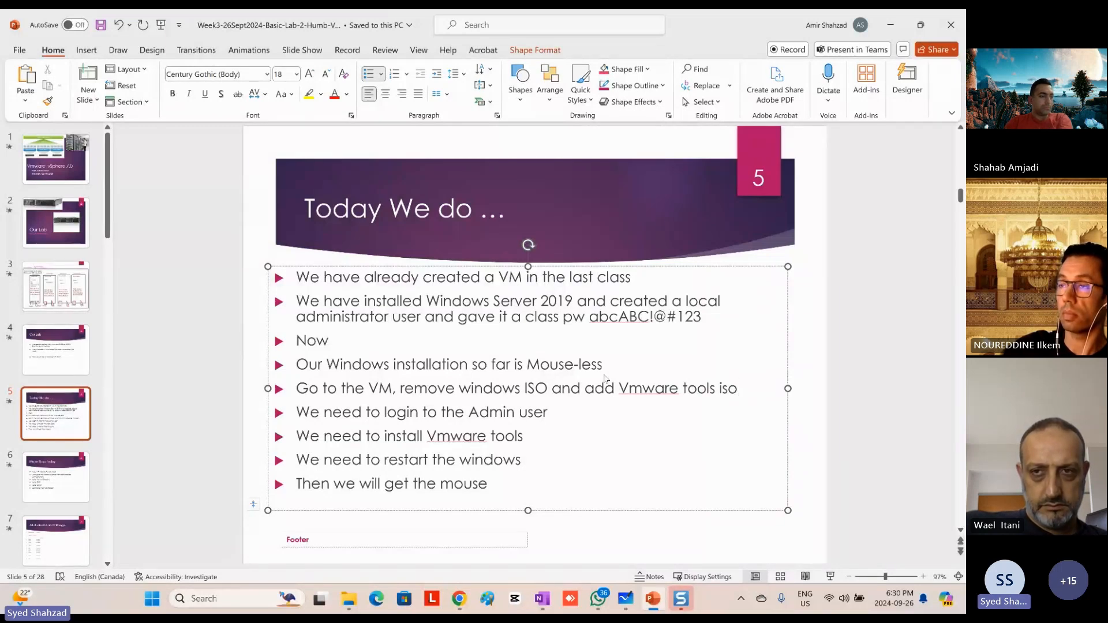
{"action": "left_click", "coordinate": [857, 321]}
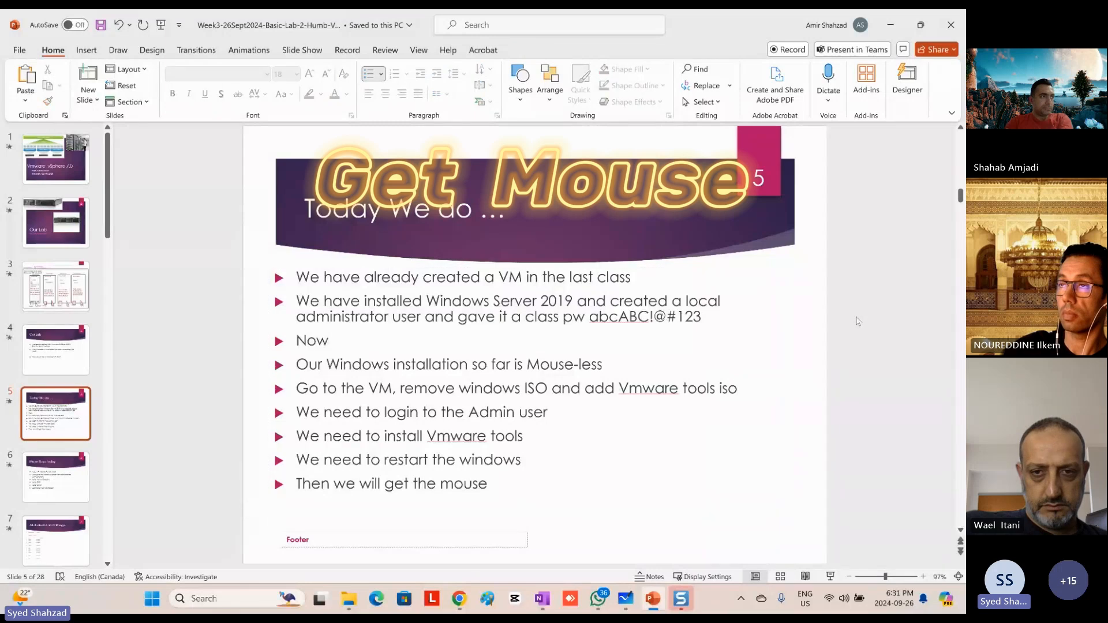
Step: Switch to VMware Cloud Director and eject the inserted media from the filtered VM
{"action": "key", "text": "alt+Tab"}
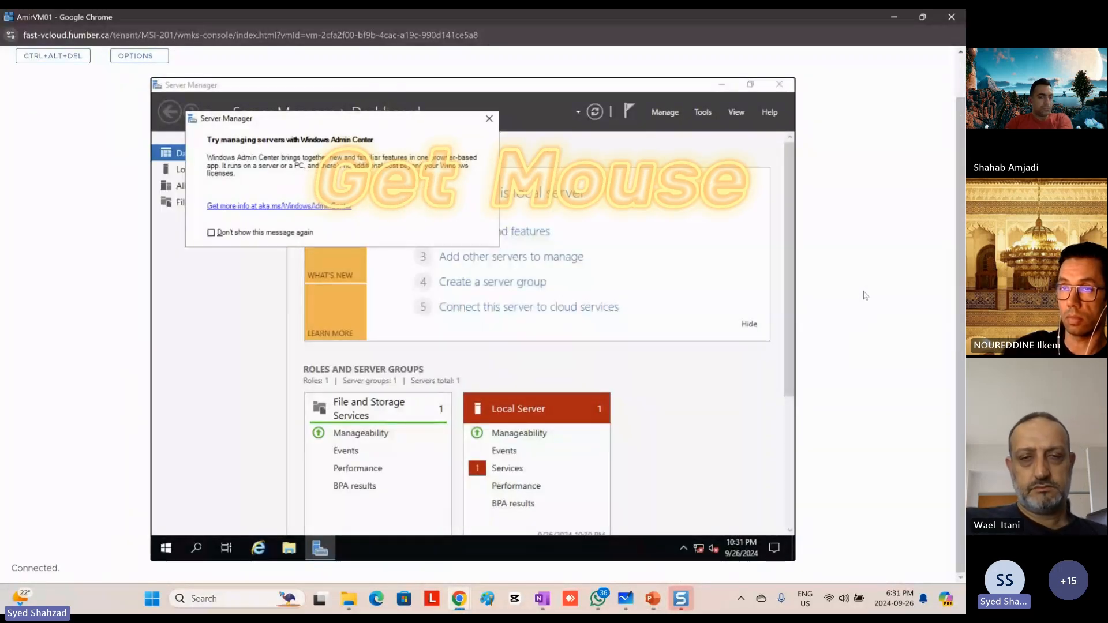
{"action": "key", "text": "alt+Tab"}
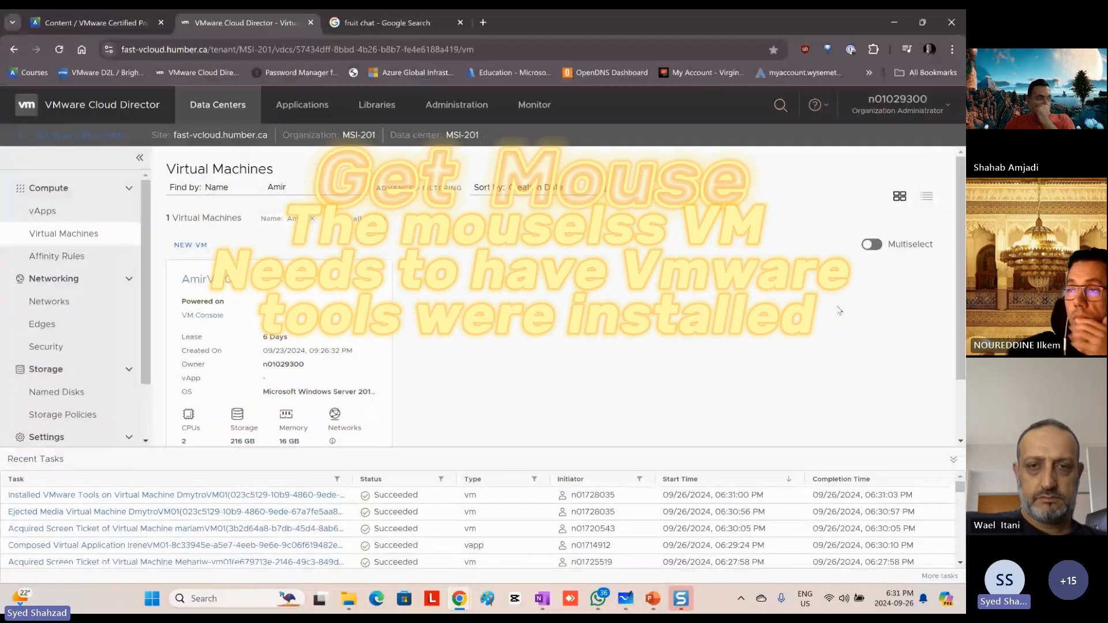
{"action": "scroll", "coordinate": [413, 323], "scroll_direction": "down", "scroll_amount": 1}
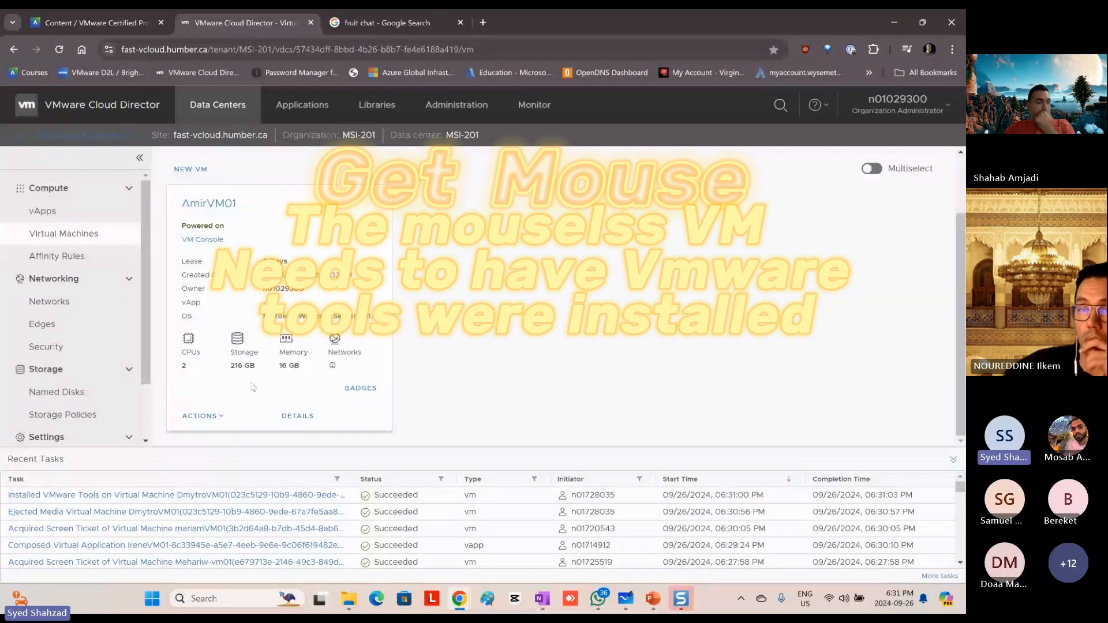
{"action": "left_click", "coordinate": [201, 416]}
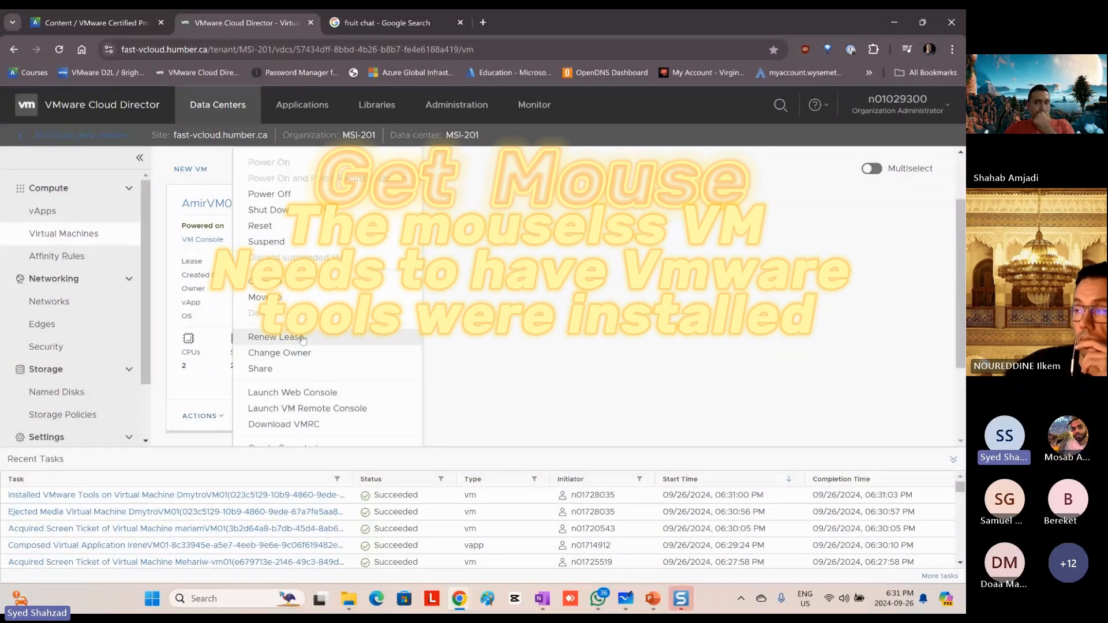
{"action": "scroll", "coordinate": [306, 342], "scroll_direction": "down", "scroll_amount": 2}
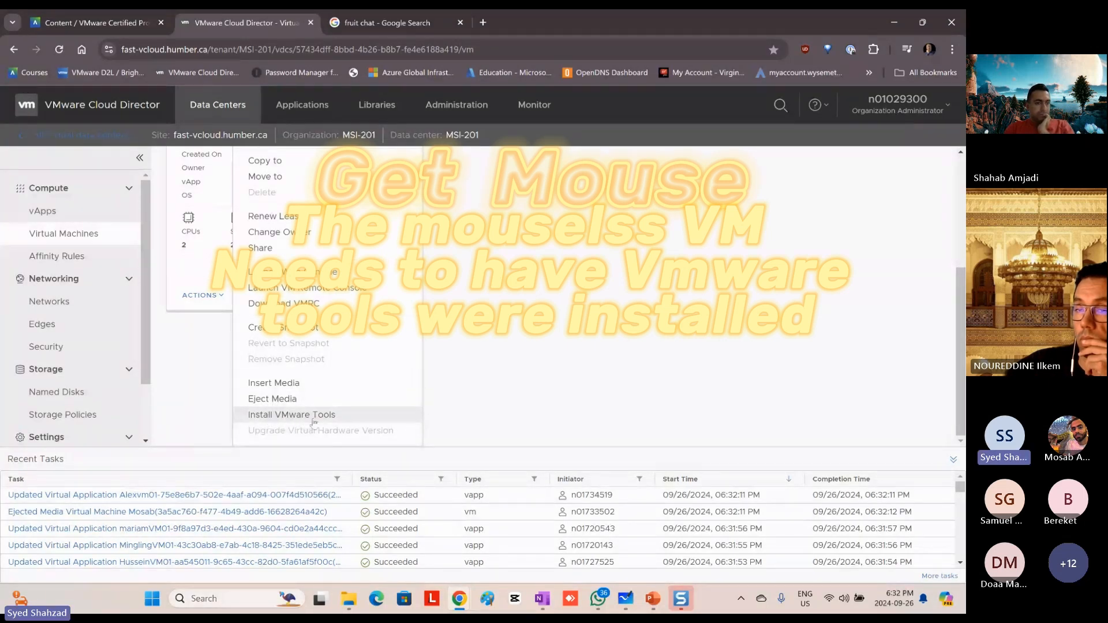
{"action": "left_click", "coordinate": [278, 400]}
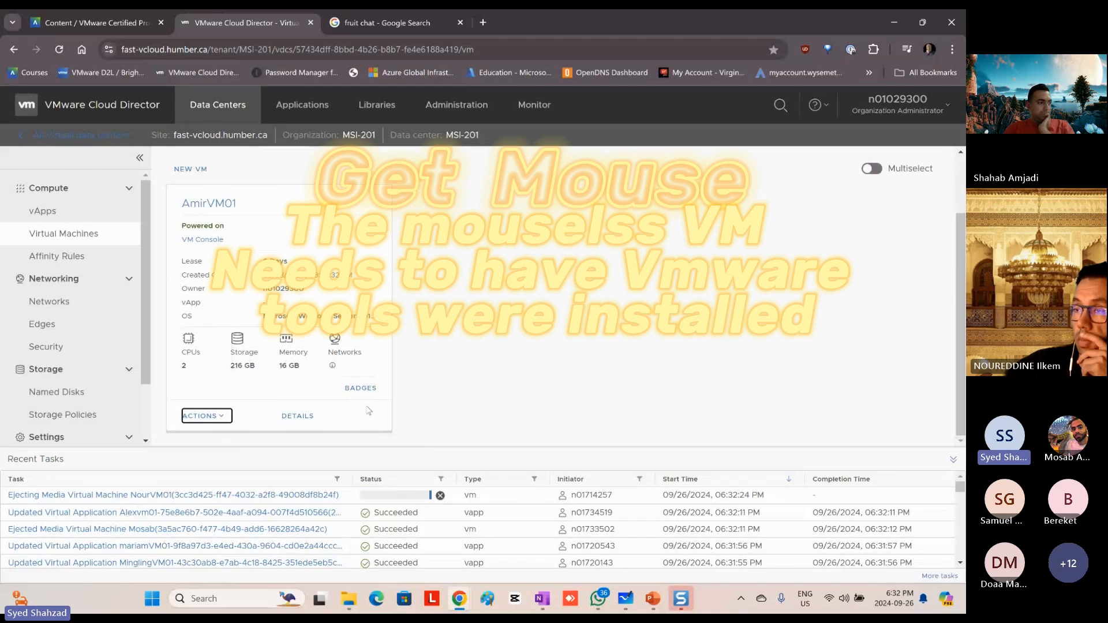
{"action": "left_click", "coordinate": [504, 421]}
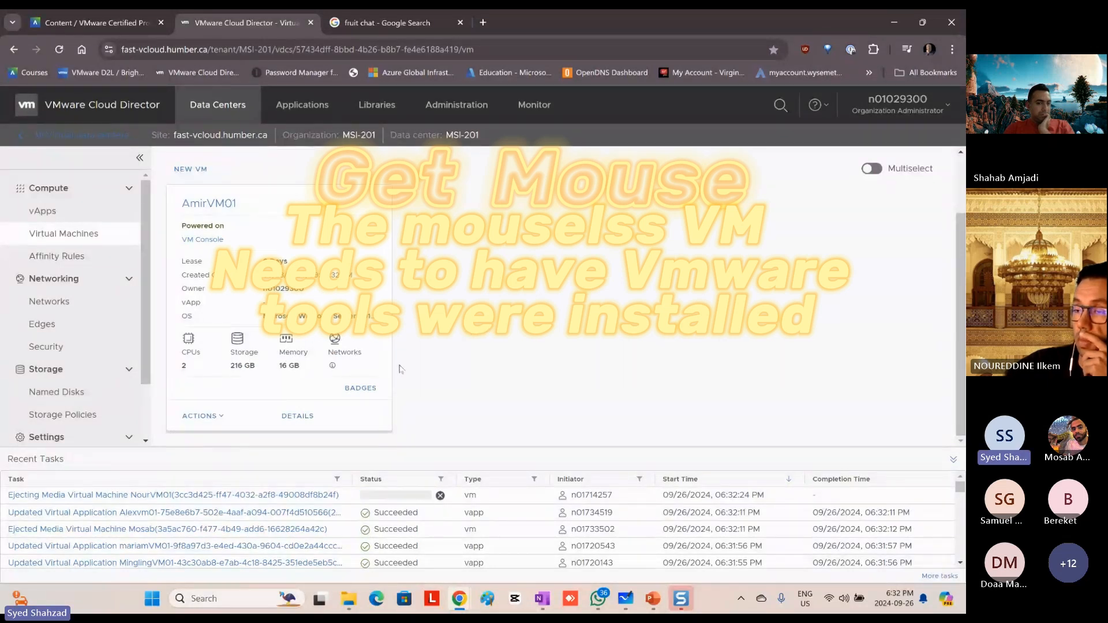
Step: Start the Install VMware Tools action on the same VM and switch to its console window
{"action": "left_click", "coordinate": [218, 416]}
{"action": "scroll", "coordinate": [326, 378], "scroll_direction": "down", "scroll_amount": 2}
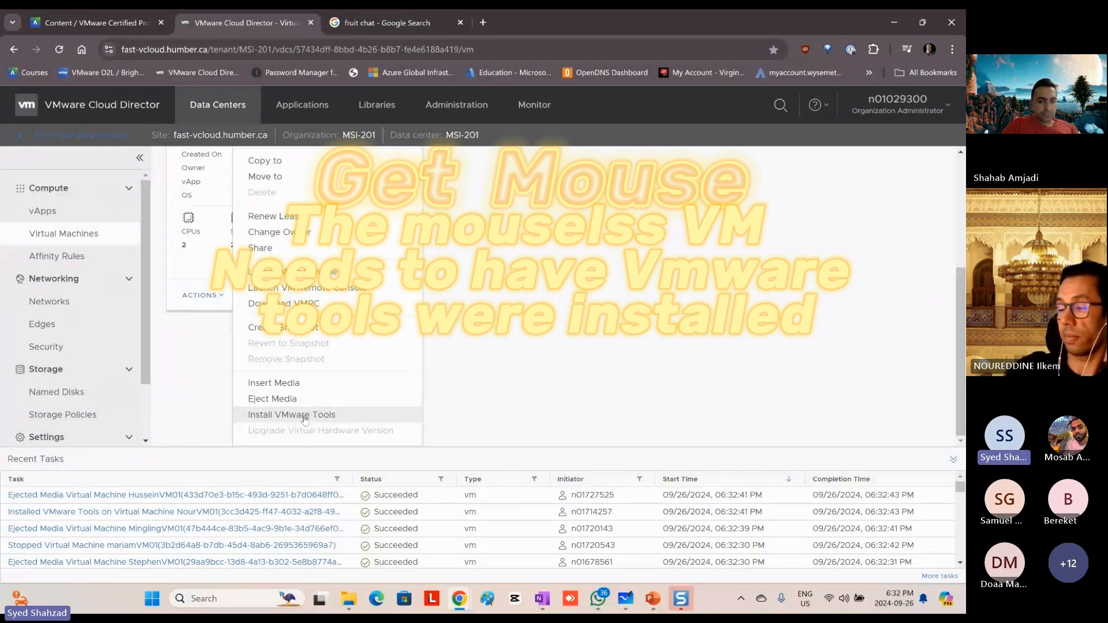
{"action": "left_click", "coordinate": [305, 416]}
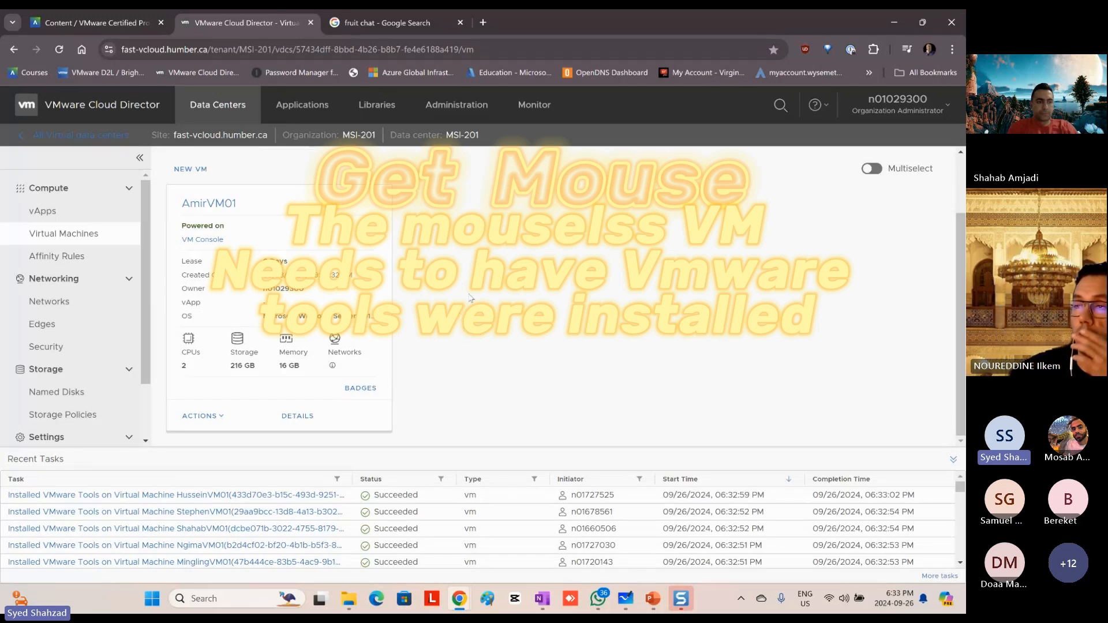
{"action": "key", "text": "alt+Tab"}
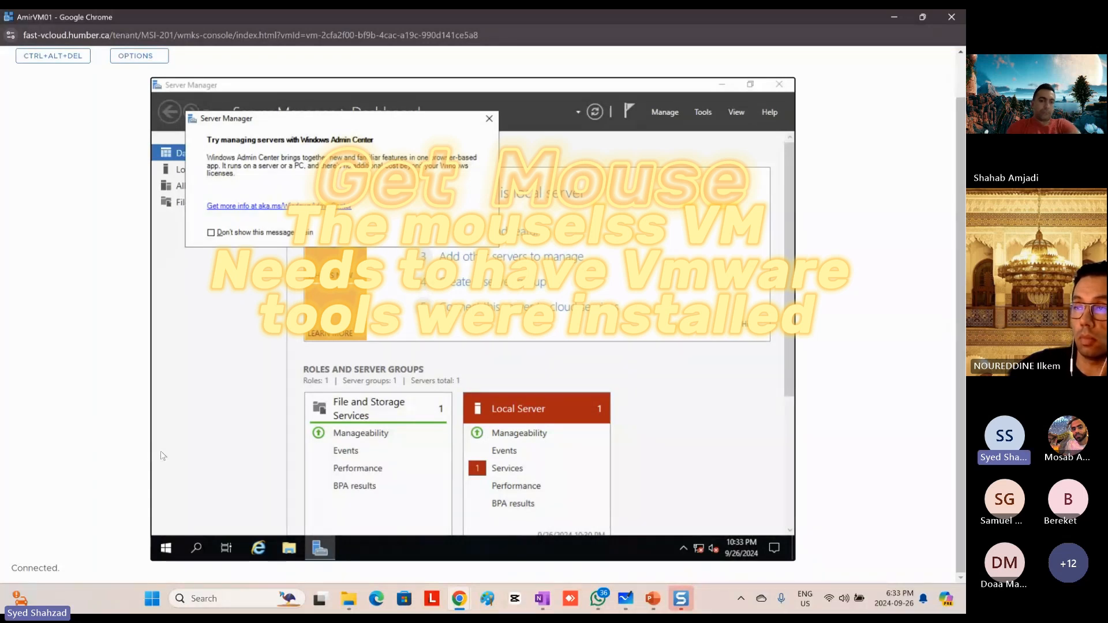
{"action": "key", "text": "alt+space"}
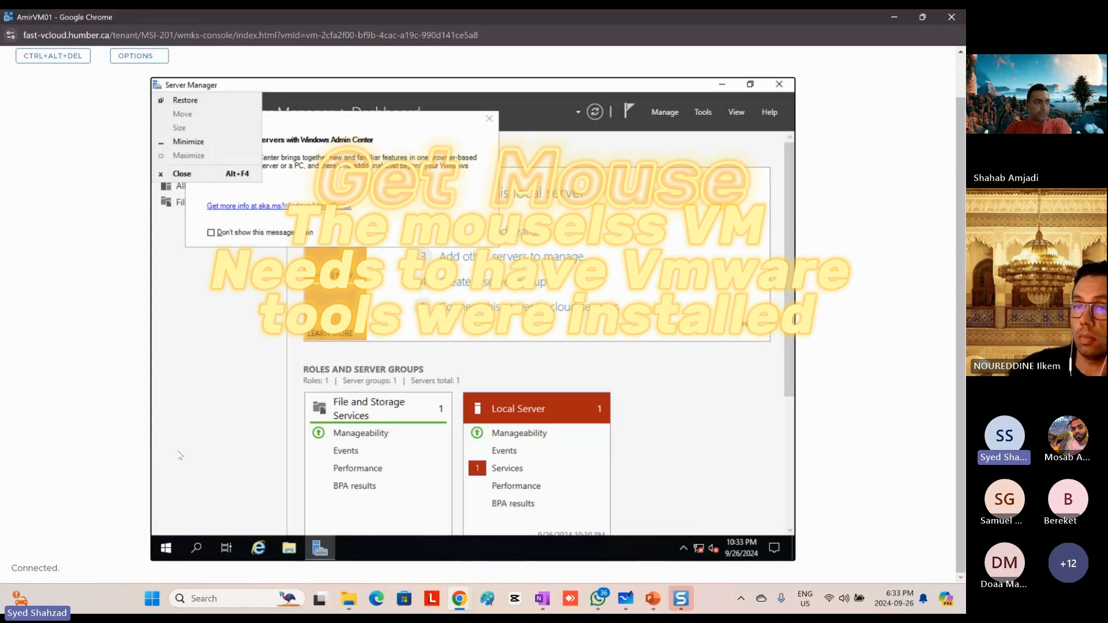
{"action": "key", "text": "Down"}
{"action": "key", "text": "Down"}
{"action": "key", "text": "Down"}
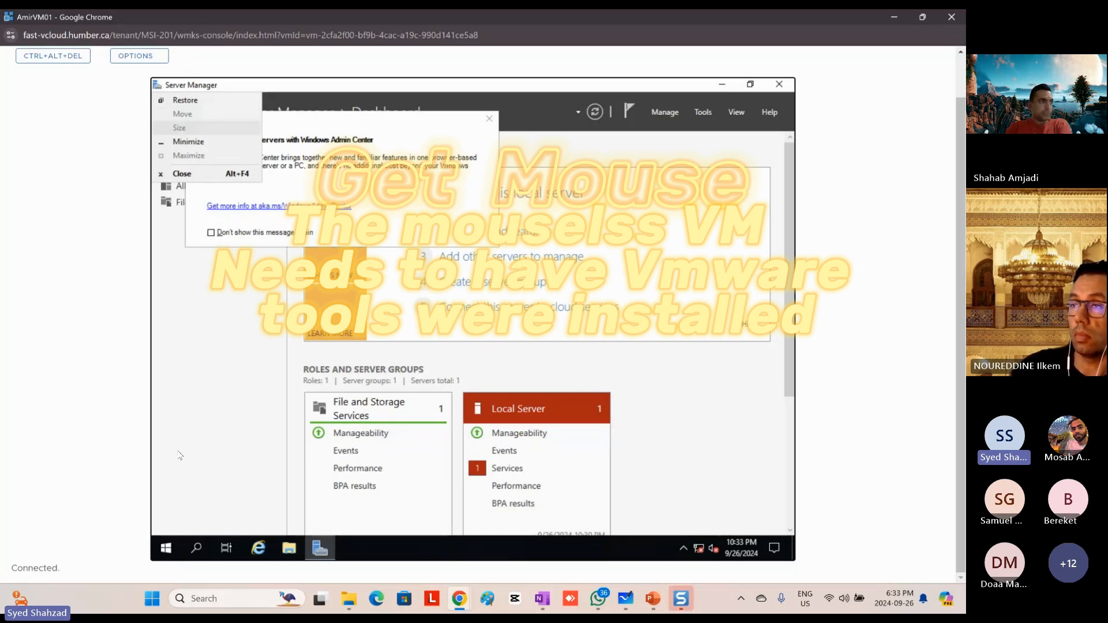
{"action": "key", "text": "Escape"}
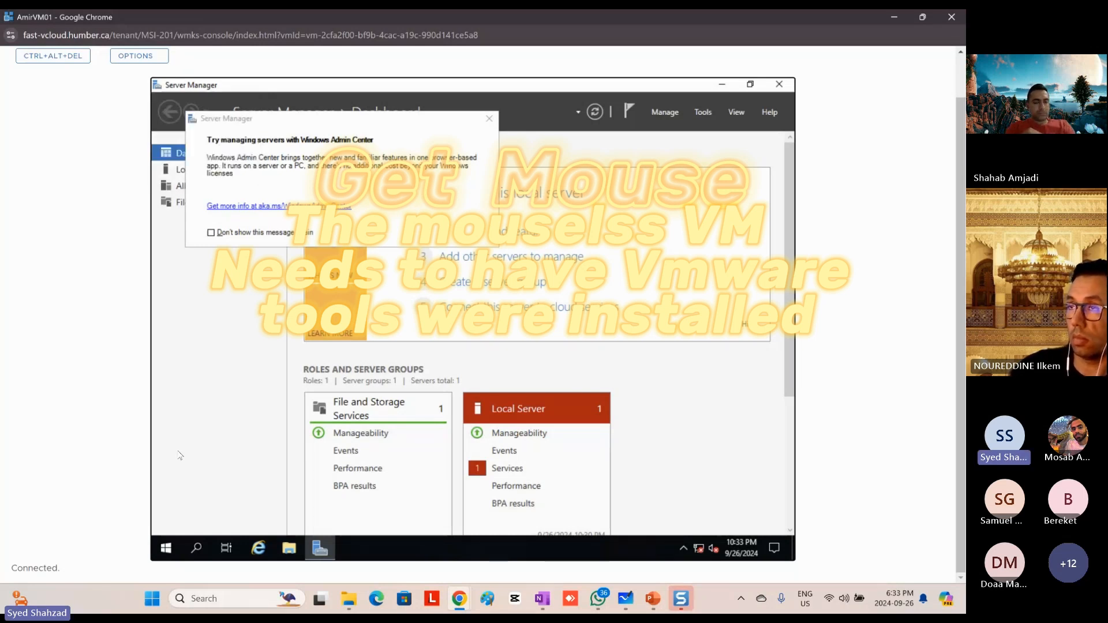
{"action": "key", "text": "alt"}
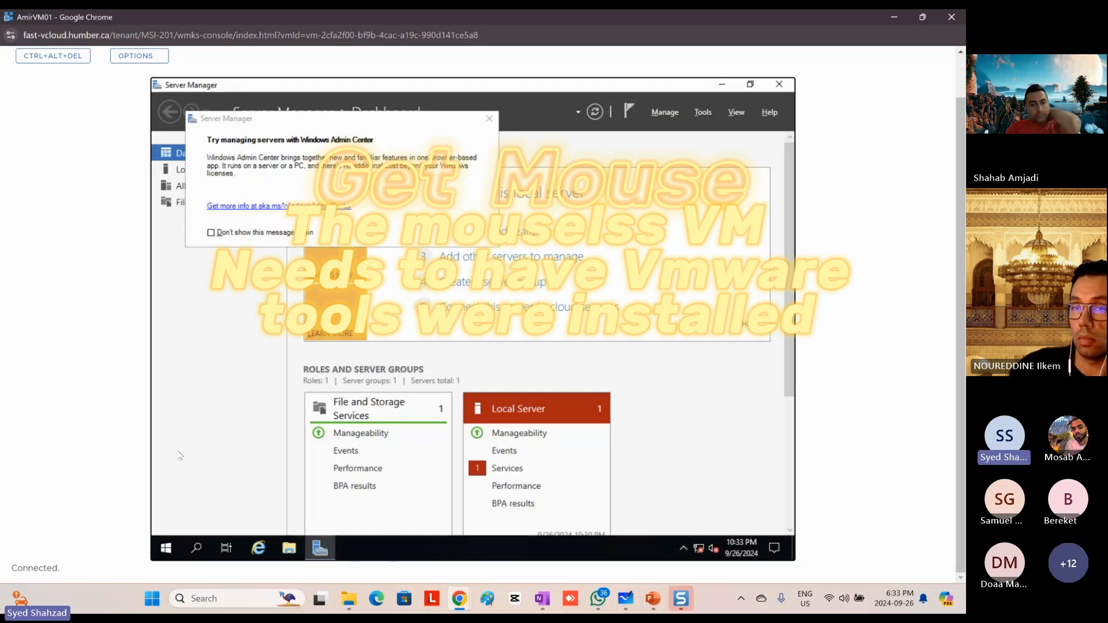
{"action": "key", "text": "alt+space"}
{"action": "key", "text": "Down"}
{"action": "key", "text": "Down"}
{"action": "key", "text": "Down"}
{"action": "key", "text": "Down"}
{"action": "key", "text": "Down"}
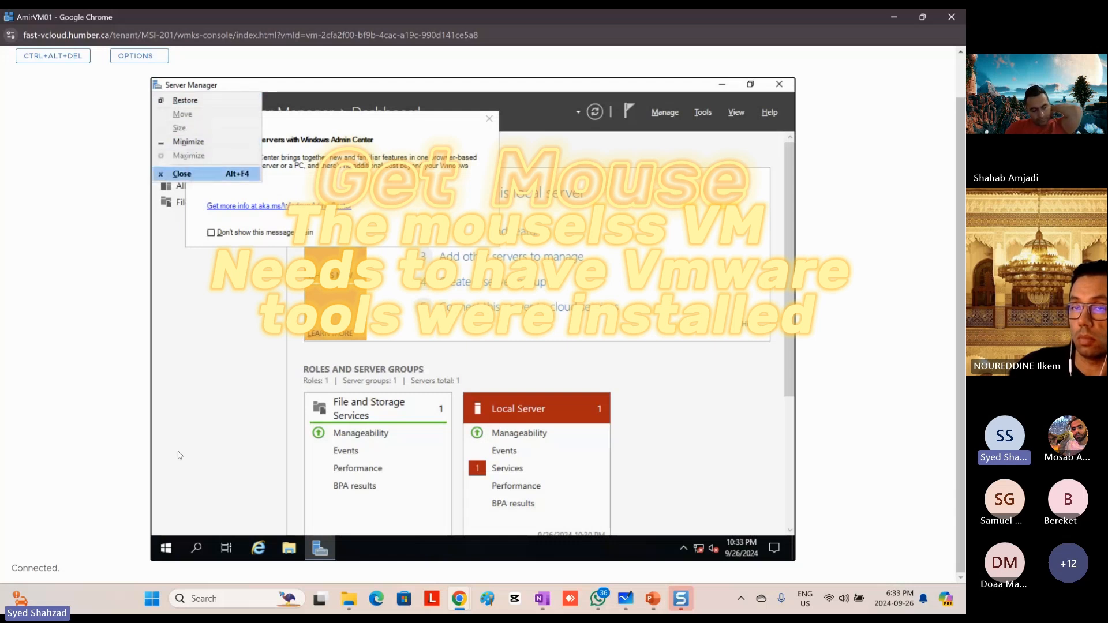
{"action": "key", "text": "Escape"}
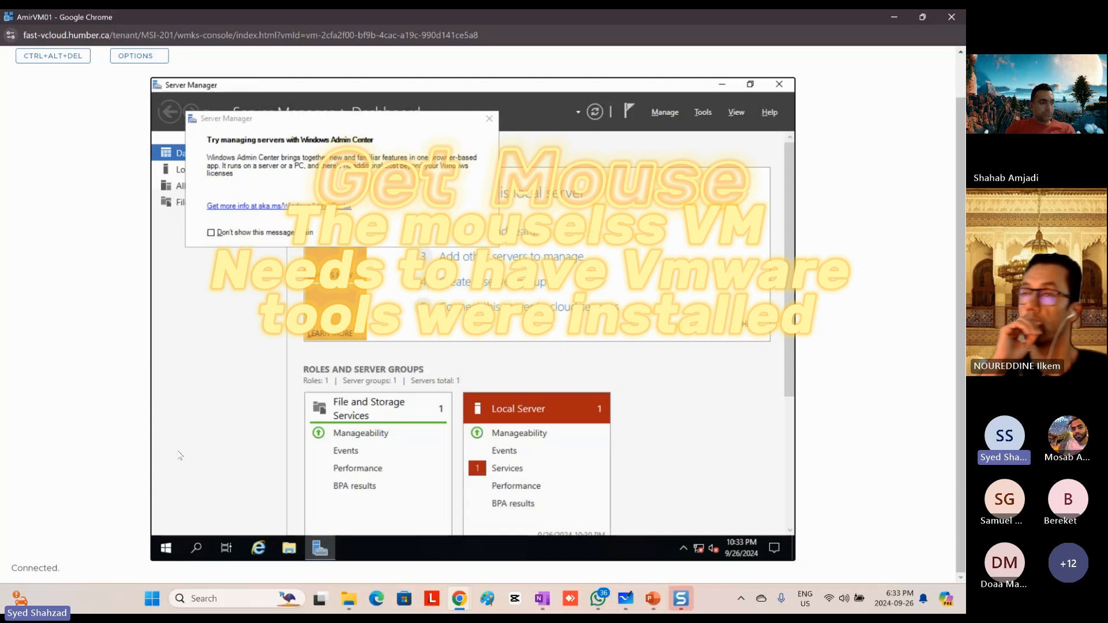
Step: Close Server Manager in the VM's Windows and open File Explorer
{"action": "key", "text": "alt+F4"}
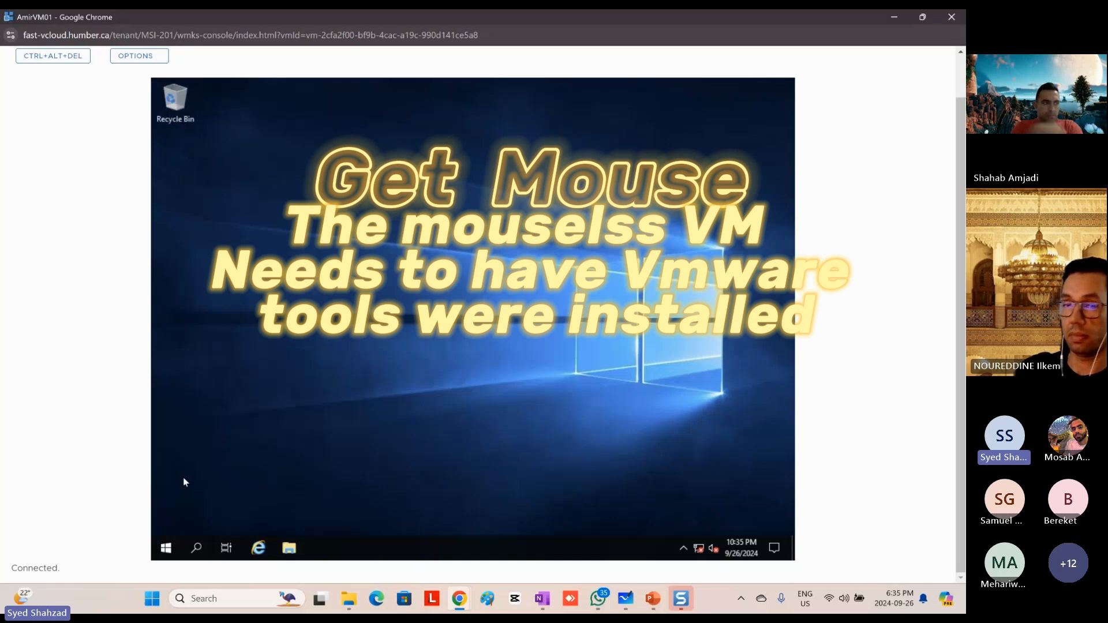
{"action": "key", "text": "Tab"}
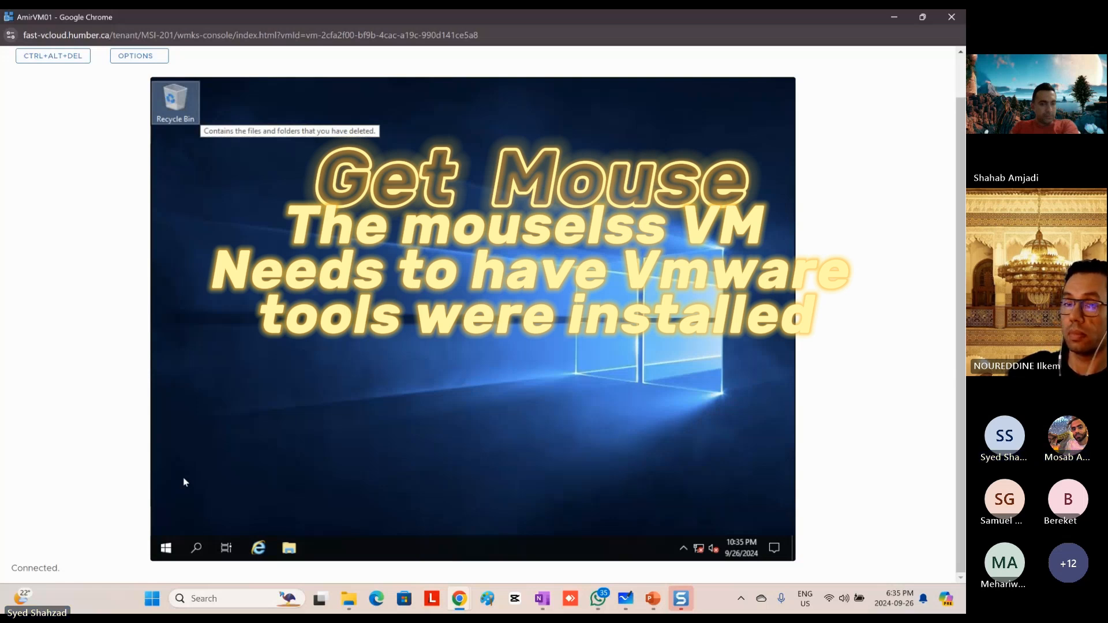
{"action": "key", "text": "Tab"}
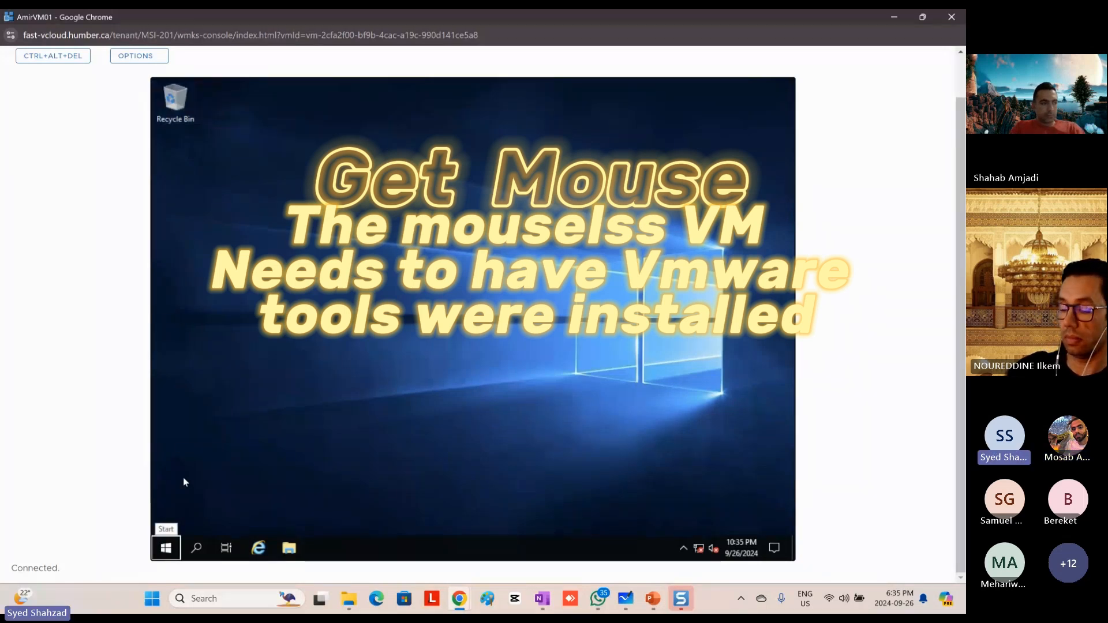
{"action": "key", "text": "Tab"}
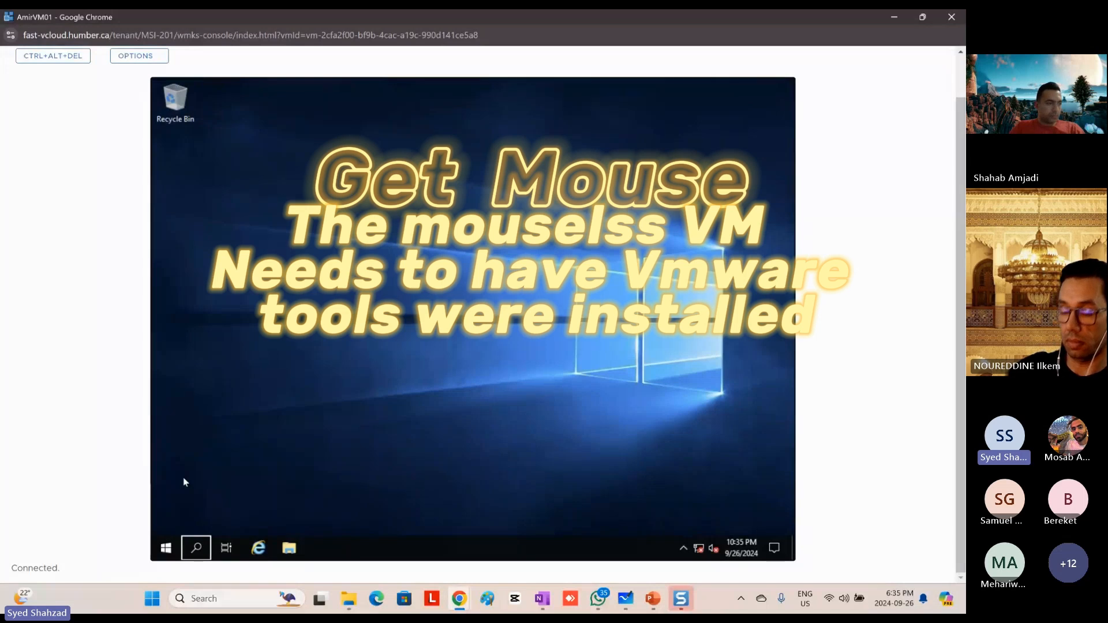
{"action": "key", "text": "Tab"}
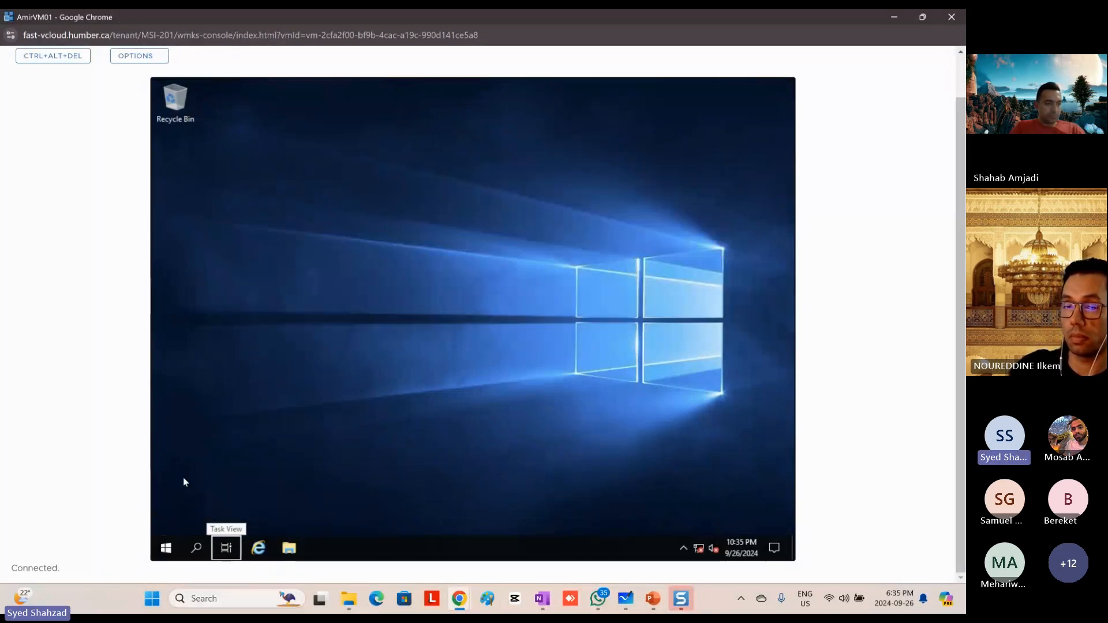
{"action": "key", "text": "Tab"}
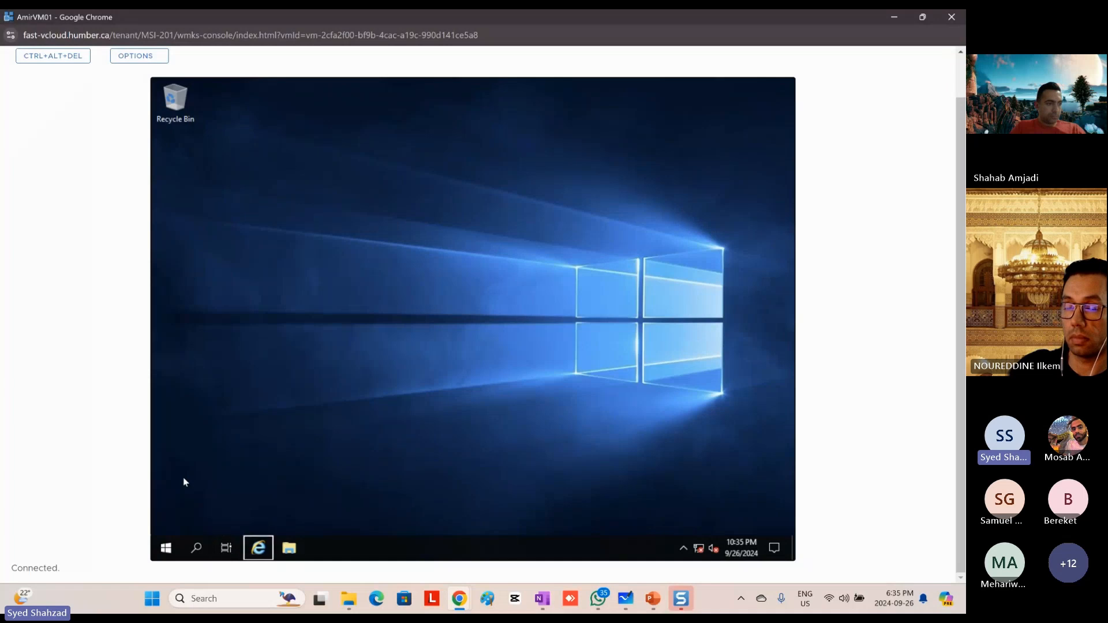
{"action": "key", "text": "Right"}
{"action": "key", "text": "Left"}
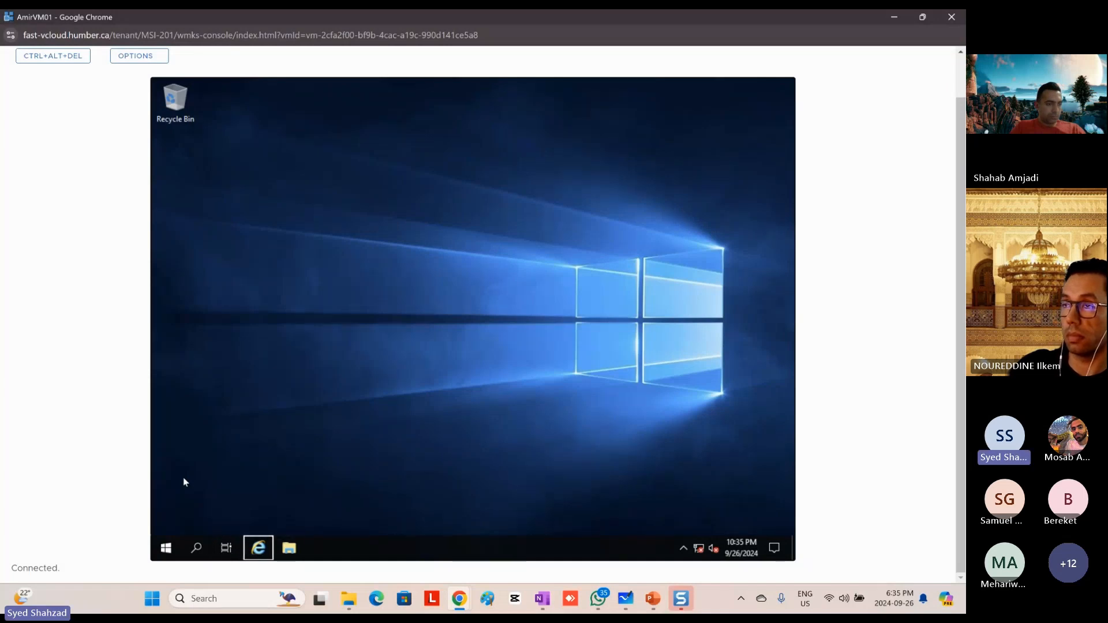
{"action": "key", "text": "Right"}
{"action": "key", "text": "Left"}
{"action": "key", "text": "Right"}
{"action": "key", "text": "Left"}
{"action": "key", "text": "Right"}
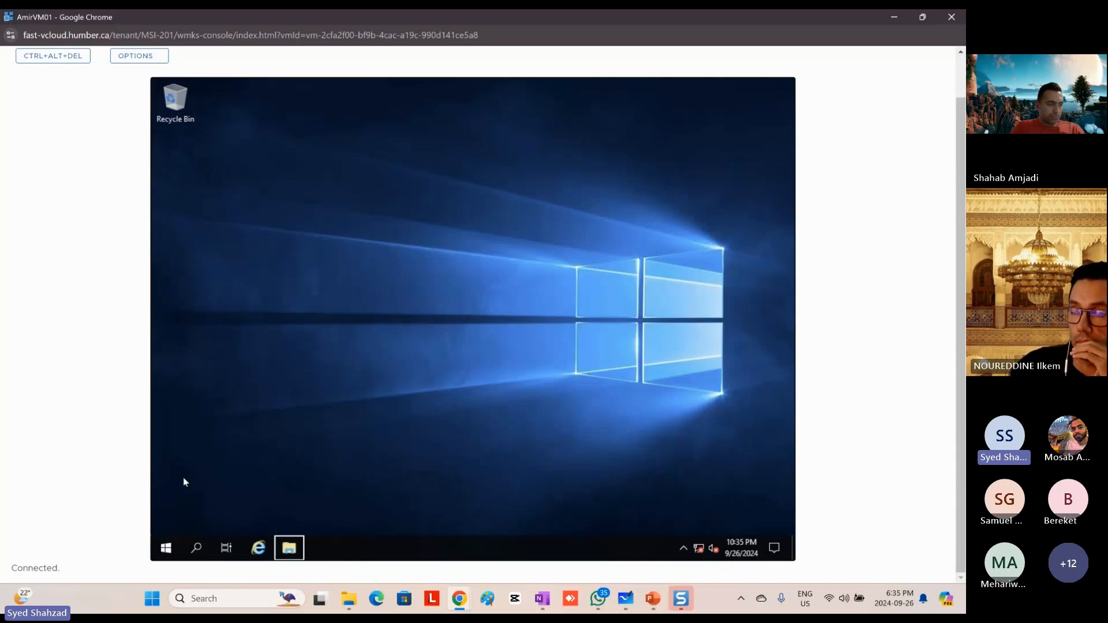
{"action": "key", "text": "Return"}
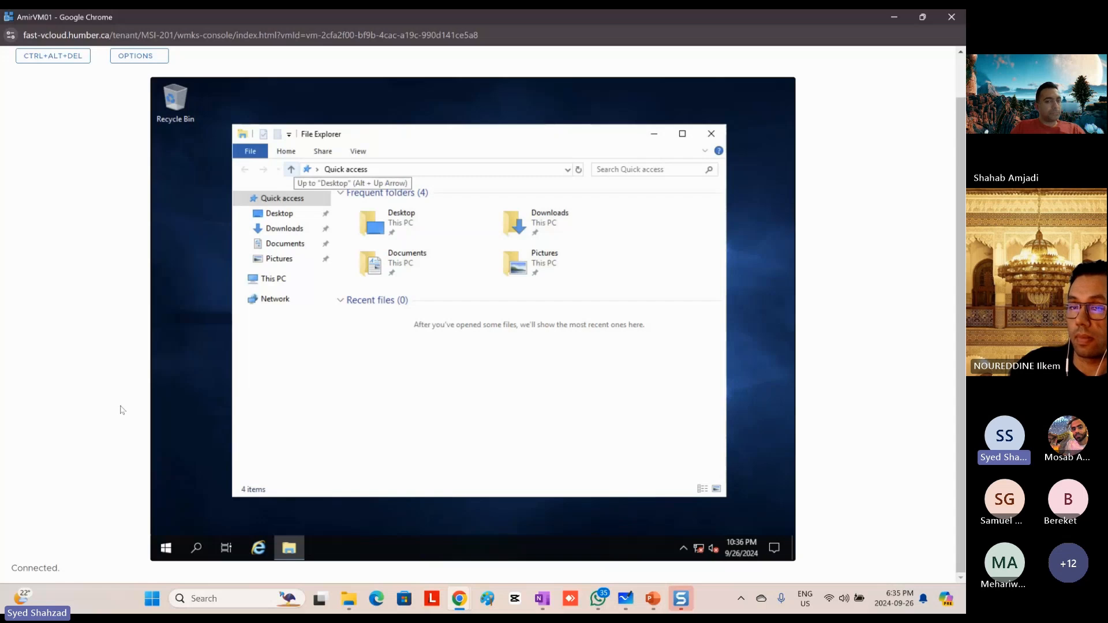
Step: Expand This PC in File Explorer's navigation tree to list its folders and drives
{"action": "key", "text": "Tab"}
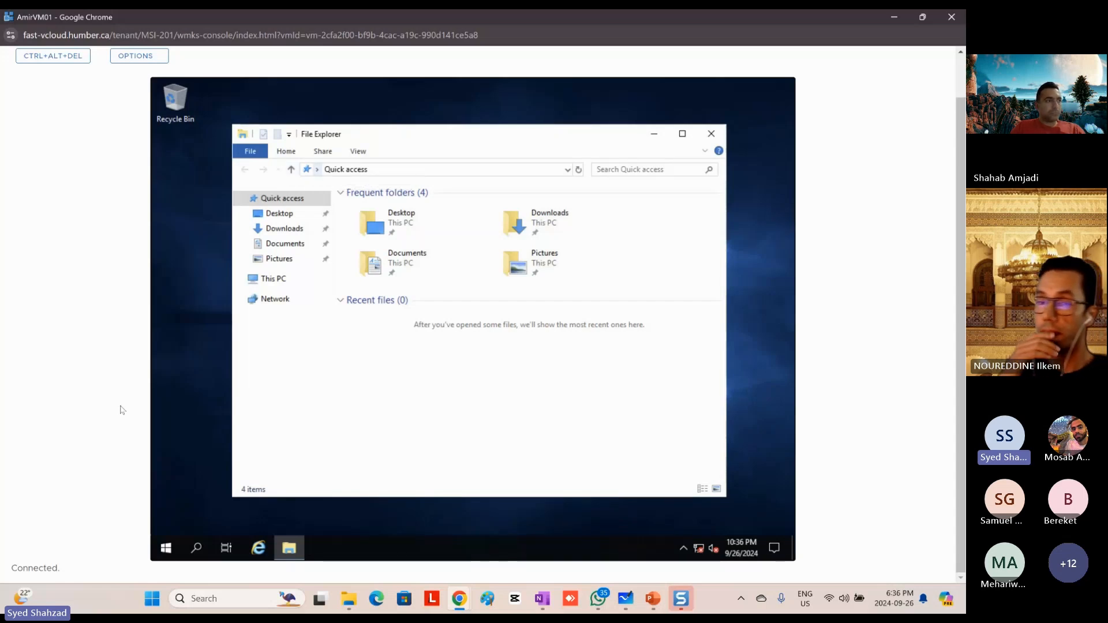
{"action": "key", "text": "Tab"}
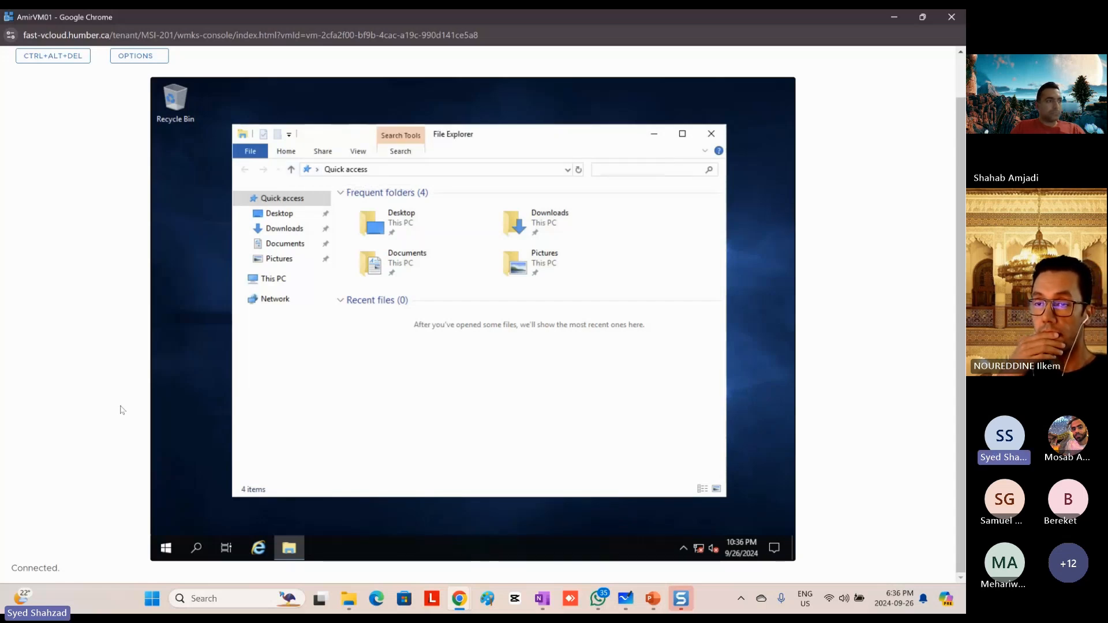
{"action": "key", "text": "Tab"}
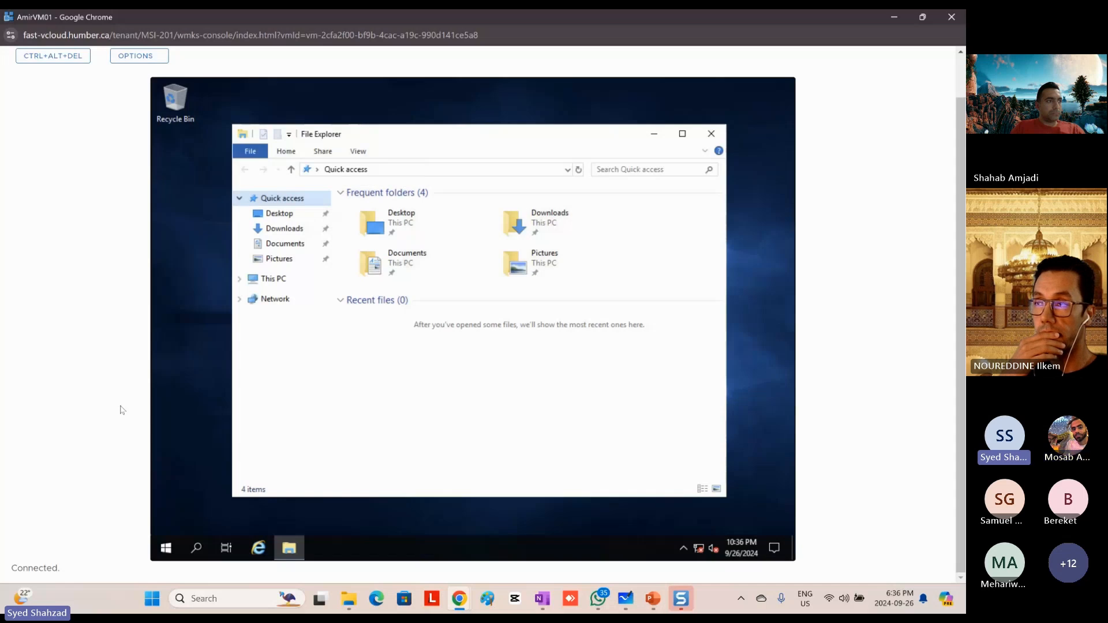
{"action": "key", "text": "Down"}
{"action": "key", "text": "Down"}
{"action": "key", "text": "Down"}
{"action": "key", "text": "Down"}
{"action": "key", "text": "Down"}
{"action": "key", "text": "Down"}
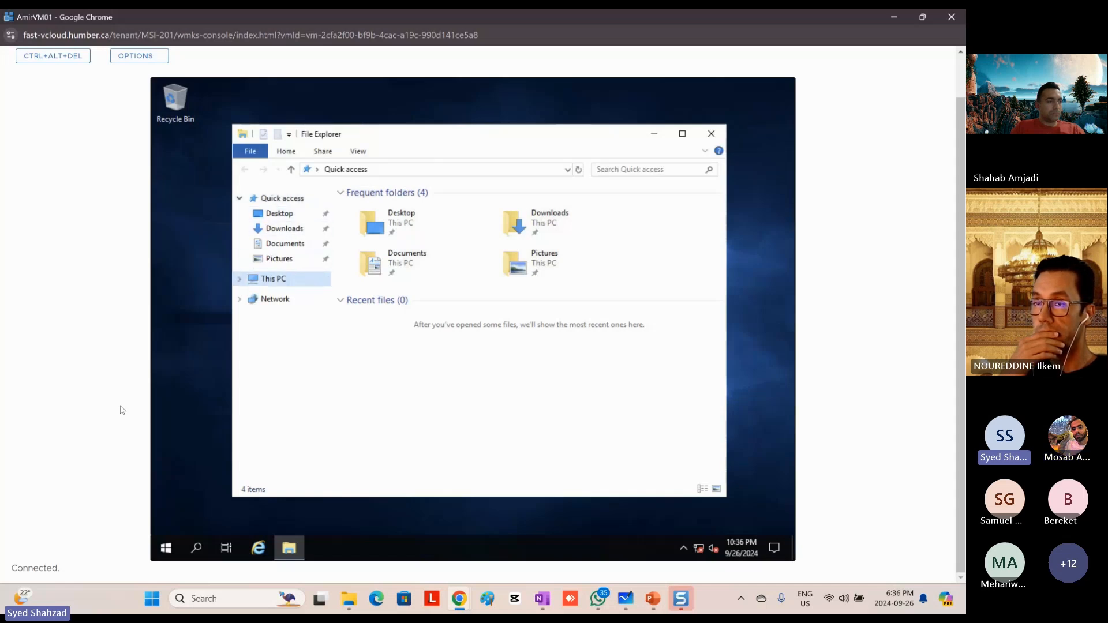
{"action": "key", "text": "Up"}
{"action": "key", "text": "Right"}
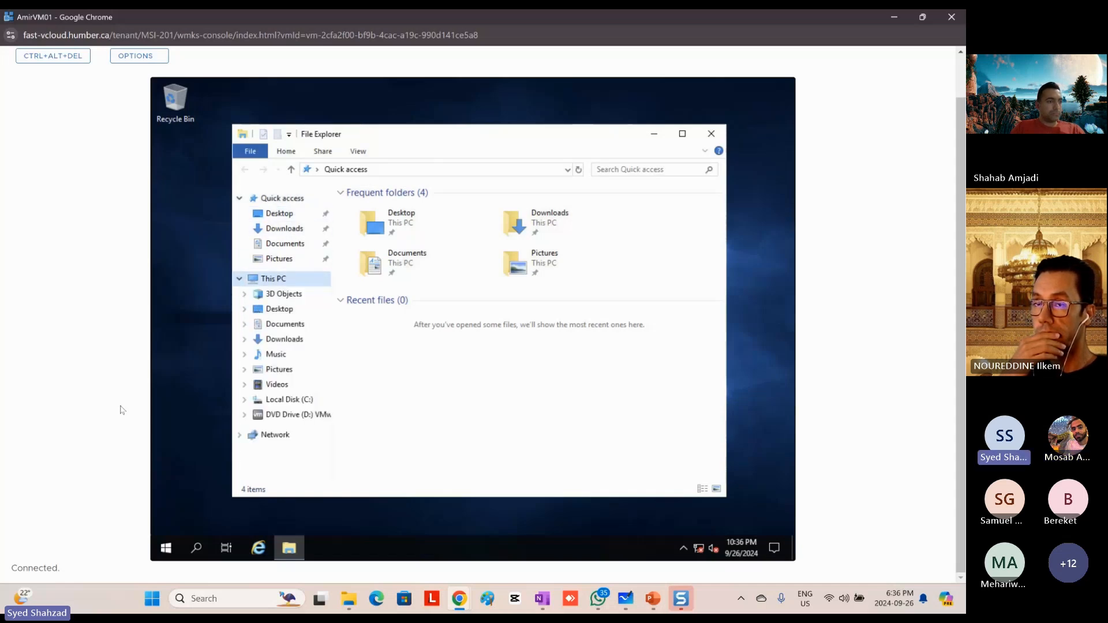
Step: Collapse This PC in the navigation tree and expand it again
{"action": "key", "text": "Up"}
{"action": "key", "text": "Up"}
{"action": "key", "text": "Up"}
{"action": "key", "text": "Up"}
{"action": "key", "text": "Up"}
{"action": "key", "text": "Down"}
{"action": "key", "text": "Down"}
{"action": "key", "text": "Down"}
{"action": "key", "text": "Down"}
{"action": "key", "text": "Down"}
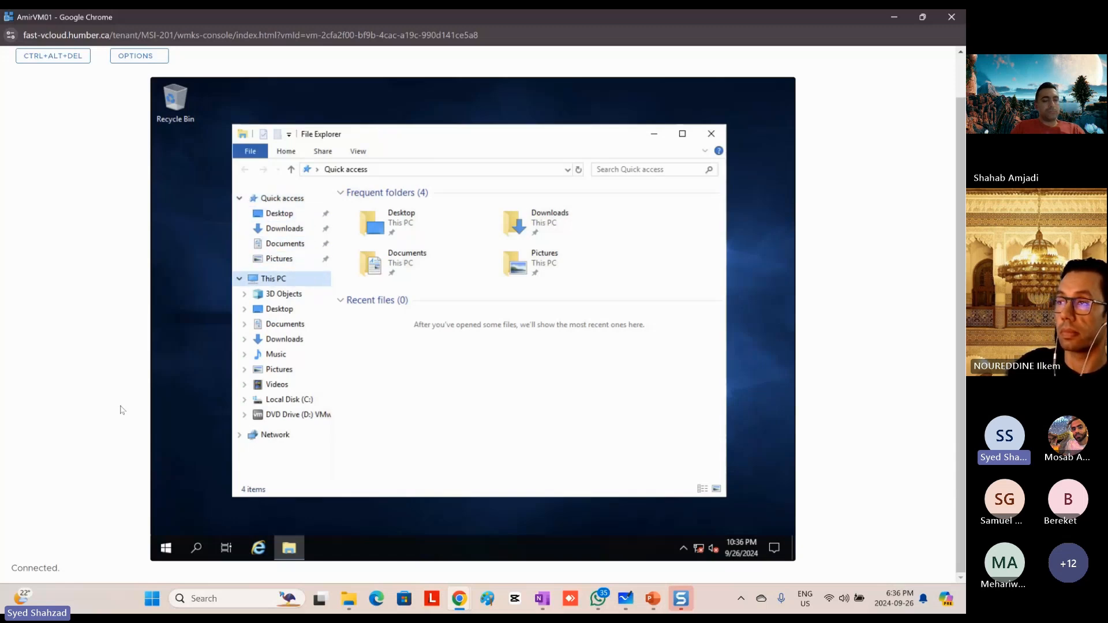
{"action": "key", "text": "Left"}
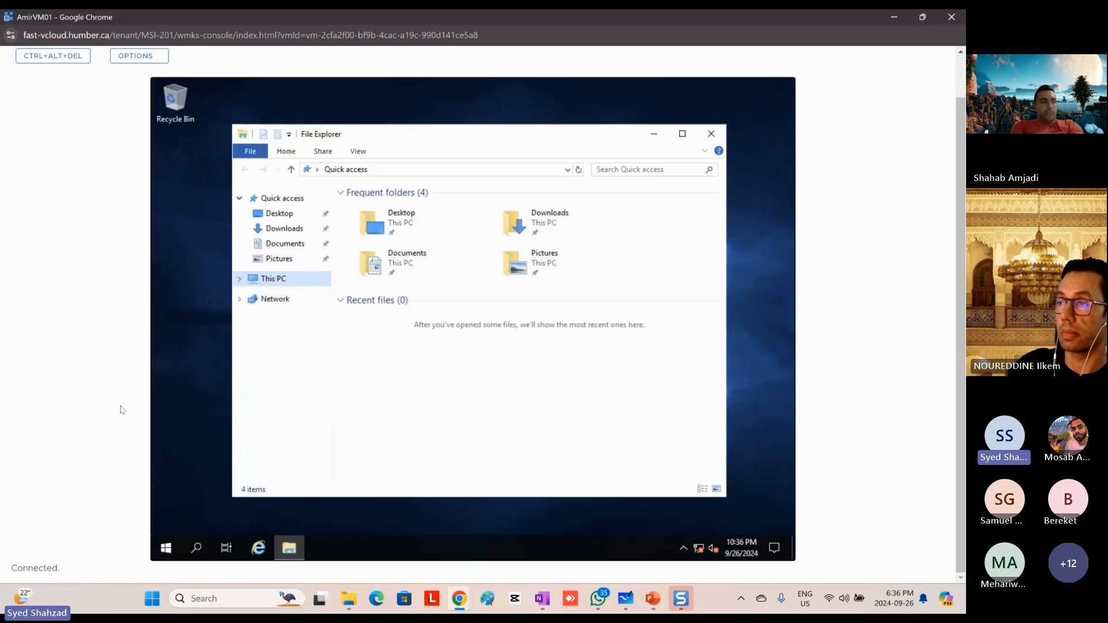
{"action": "key", "text": "Right"}
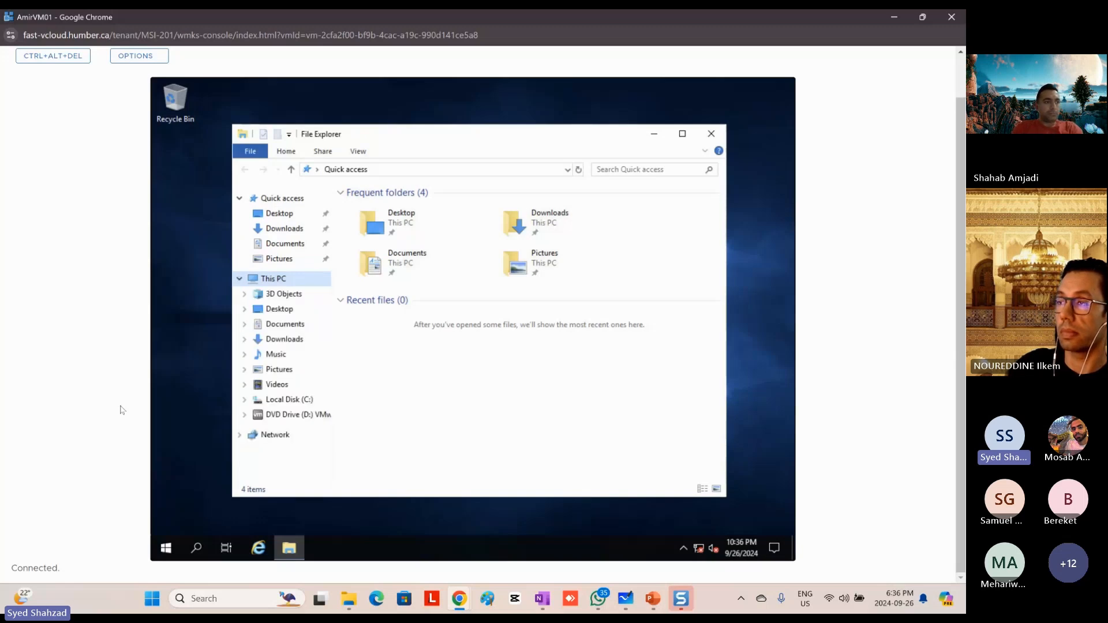
Step: Expand the DVD Drive (D:) holding the VMware Tools media under This PC
{"action": "key", "text": "Down"}
{"action": "key", "text": "Down"}
{"action": "key", "text": "Down"}
{"action": "key", "text": "Down"}
{"action": "key", "text": "Down"}
{"action": "key", "text": "Down"}
{"action": "key", "text": "Down"}
{"action": "key", "text": "Down"}
{"action": "key", "text": "Down"}
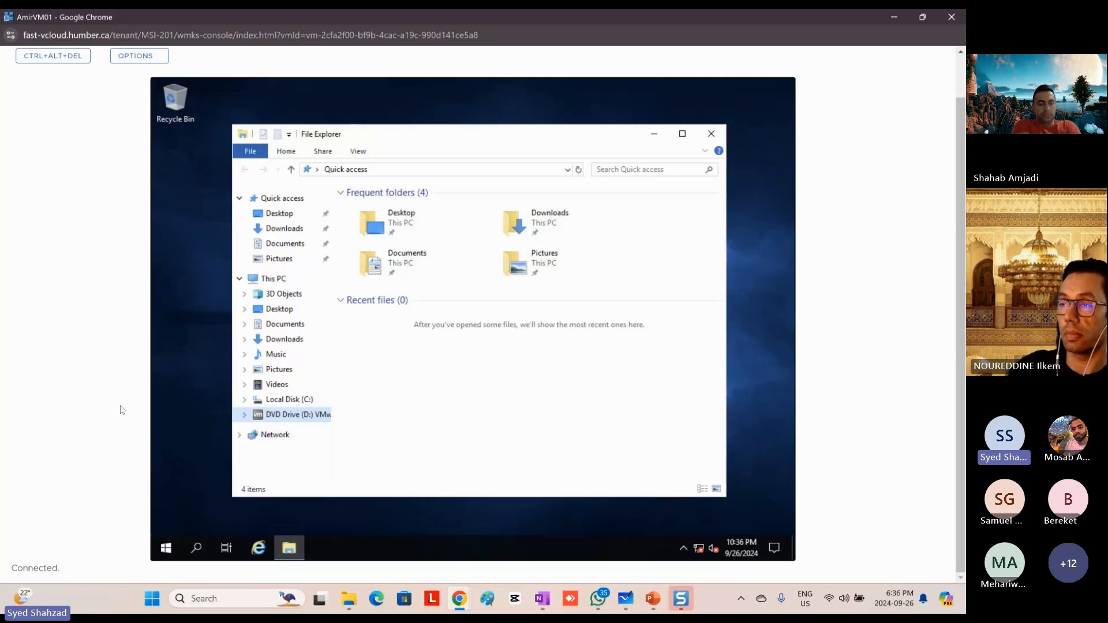
{"action": "key", "text": "Right"}
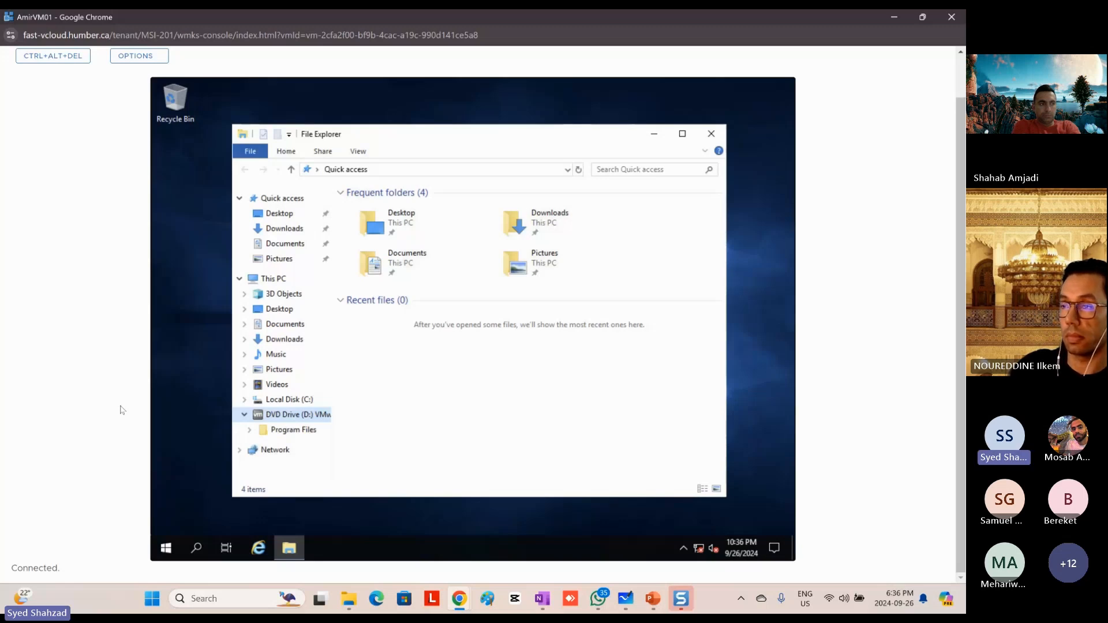
Step: Open the DVD Drive (D:) VMware Tools contents and launch the setup64 installer
{"action": "key", "text": "Return"}
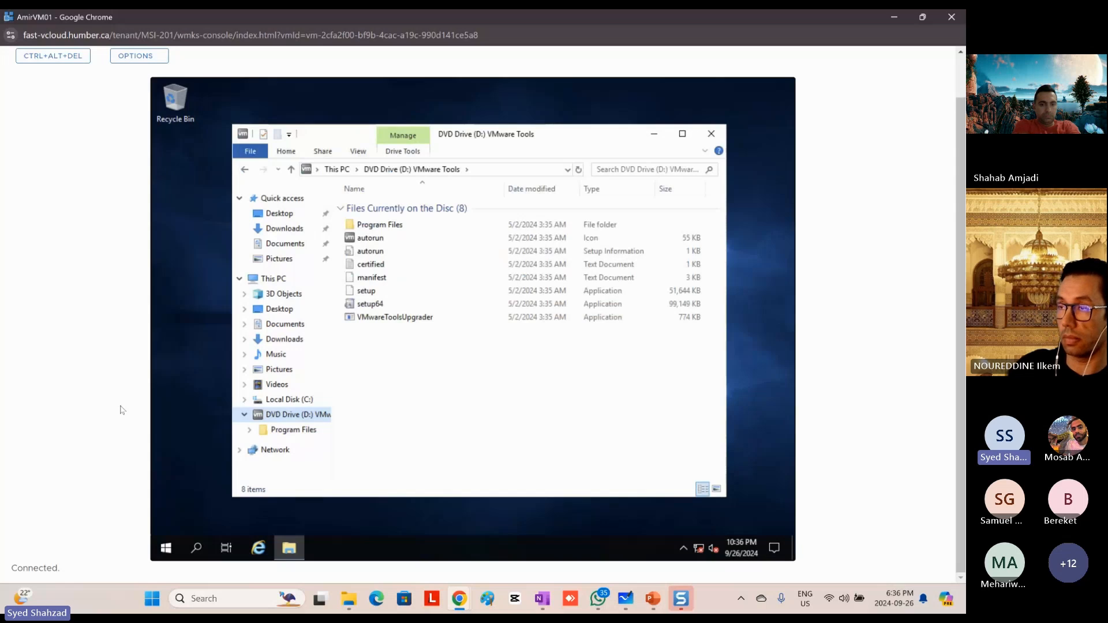
{"action": "key", "text": "Tab"}
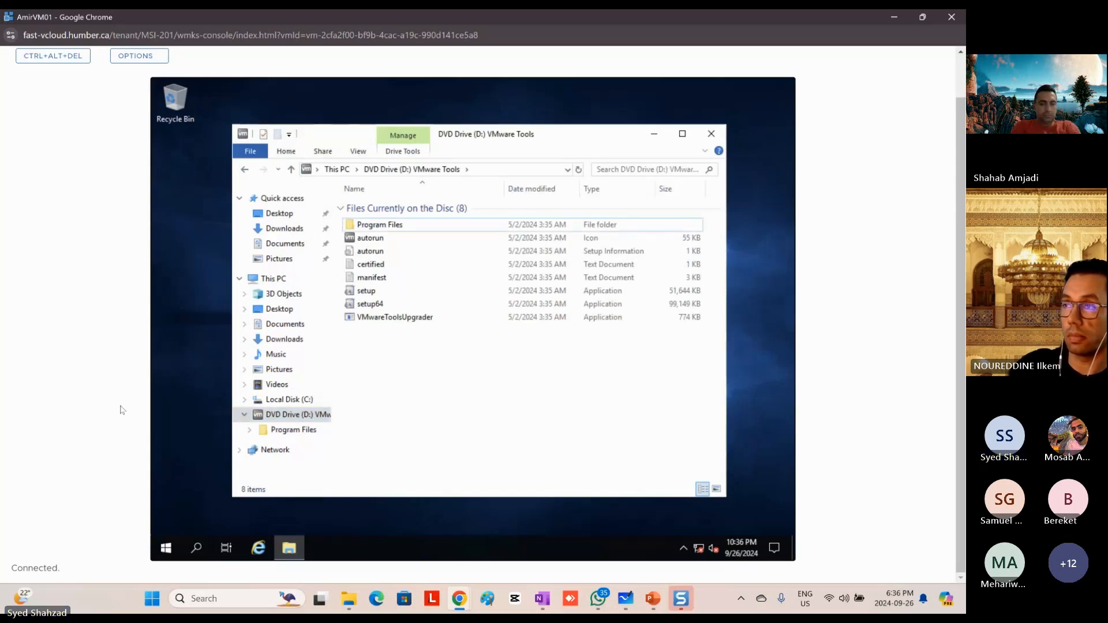
{"action": "key", "text": "Down"}
{"action": "key", "text": "Down"}
{"action": "key", "text": "Down"}
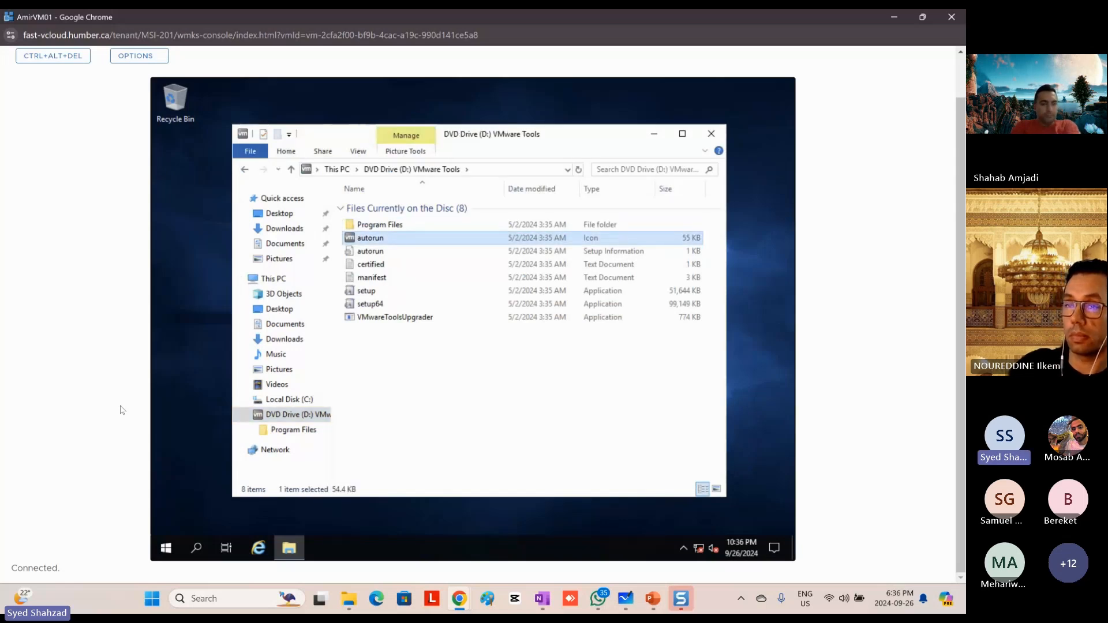
{"action": "key", "text": "Down"}
{"action": "key", "text": "Down"}
{"action": "key", "text": "Down"}
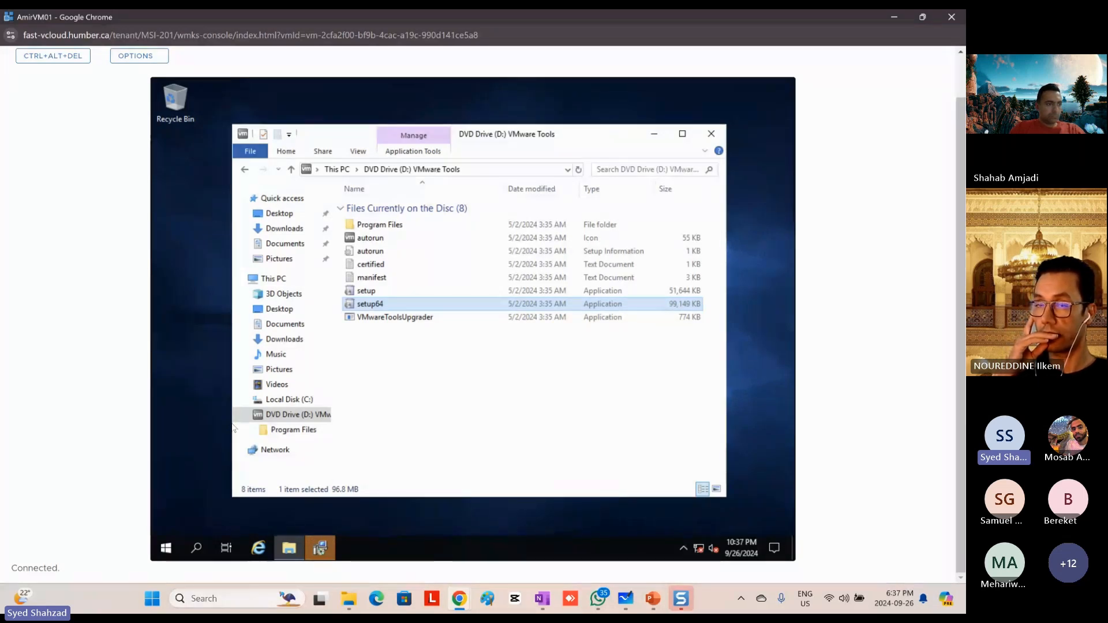
Step: Close the File Explorer window to reach the VMware Tools Setup wizard behind it
{"action": "key", "text": "alt"}
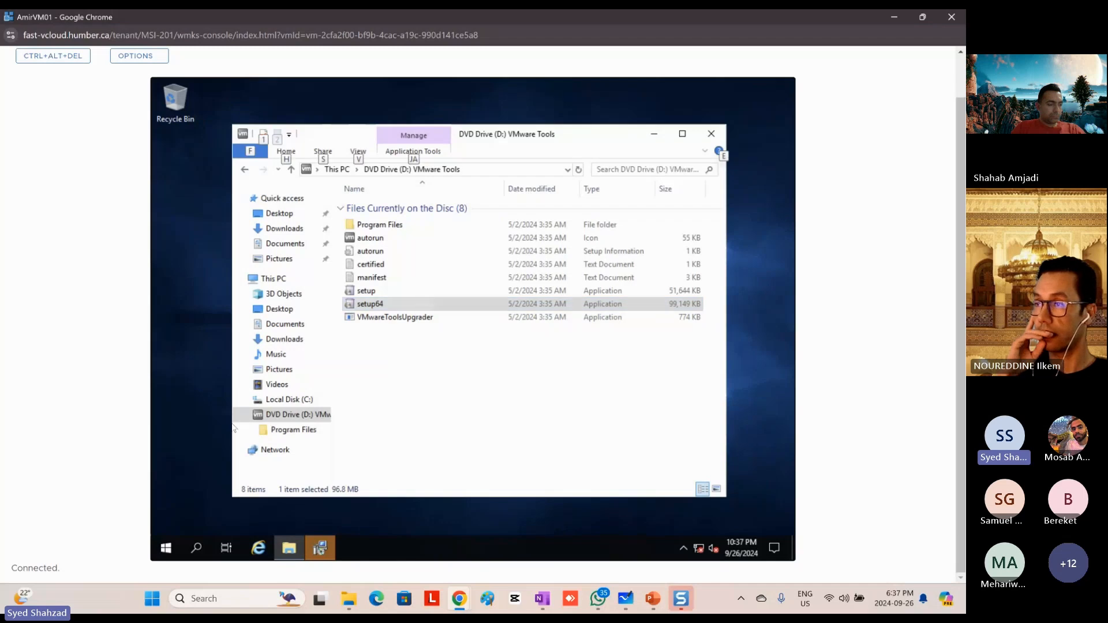
{"action": "key", "text": "f"}
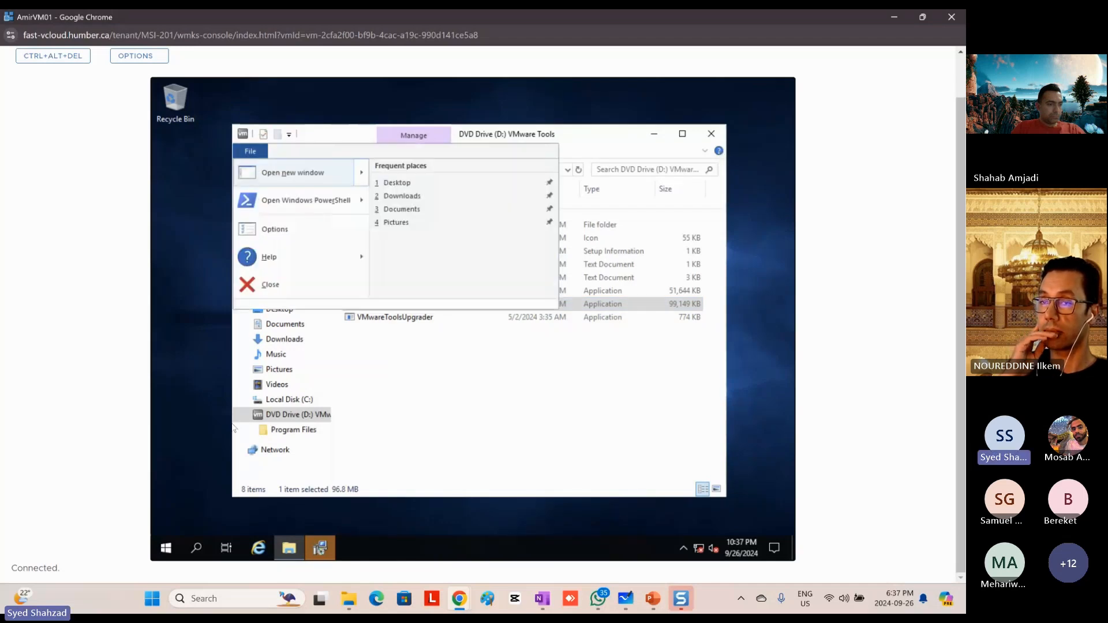
{"action": "key", "text": "Down"}
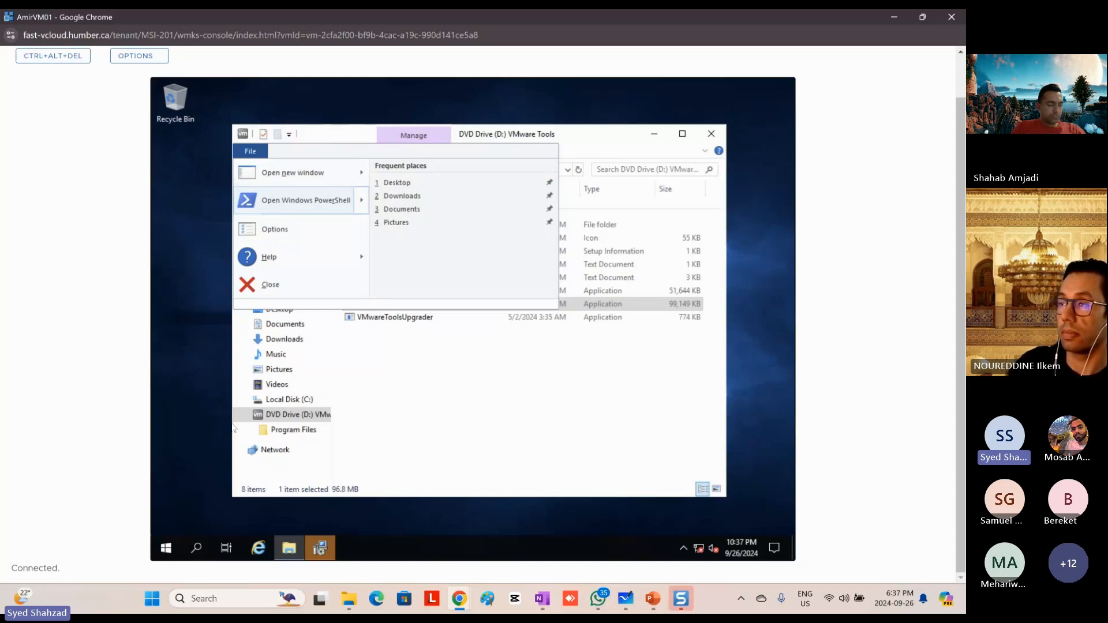
{"action": "key", "text": "Down"}
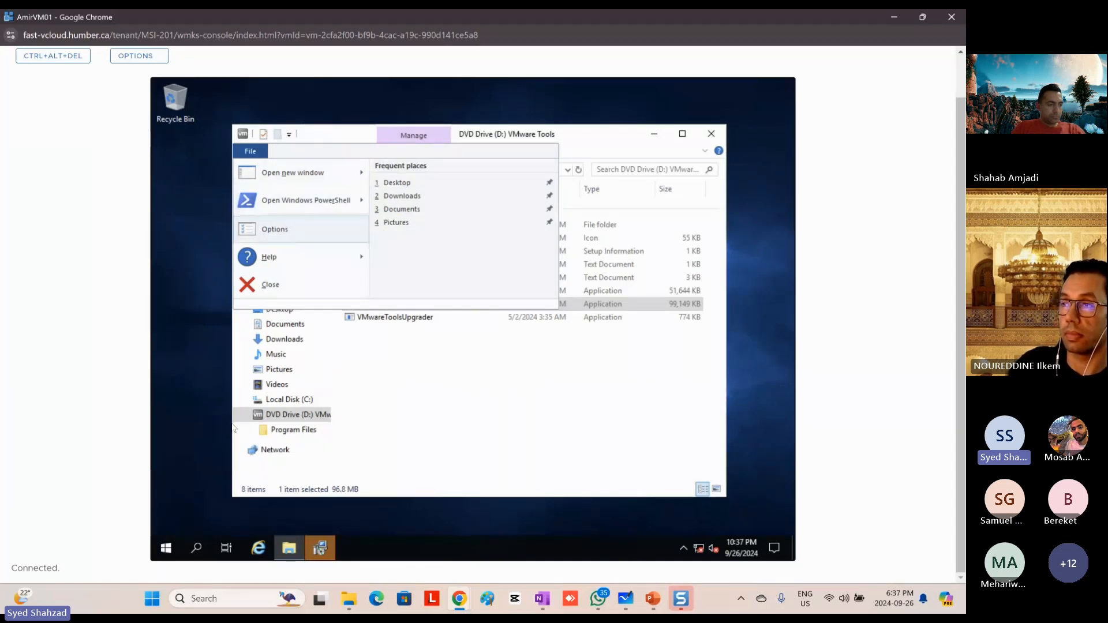
{"action": "key", "text": "Down"}
{"action": "key", "text": "Down"}
{"action": "key", "text": "Escape"}
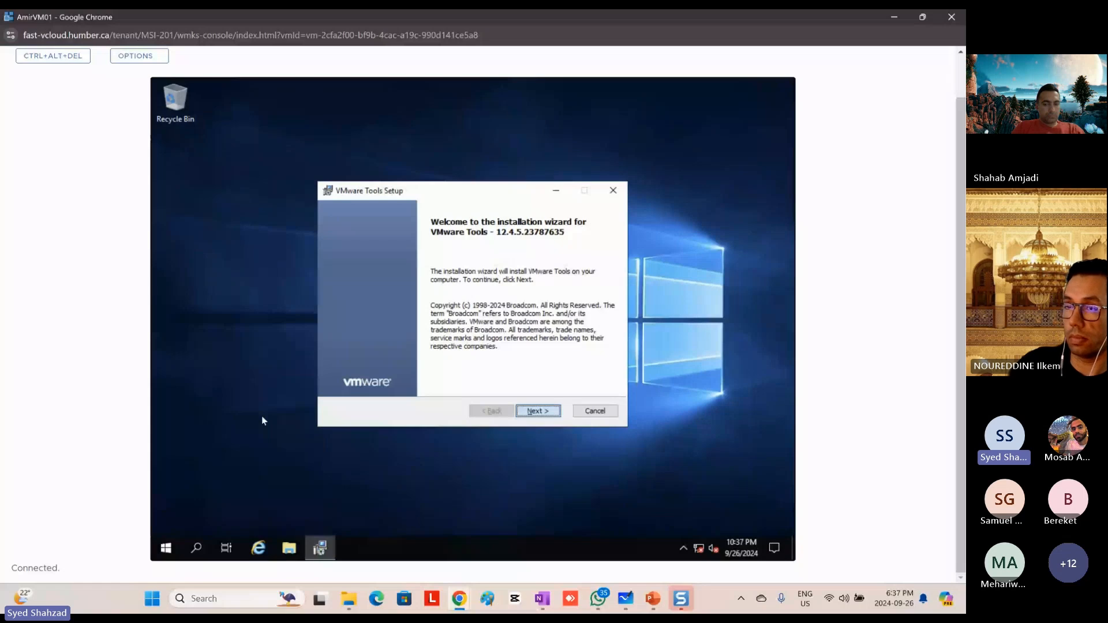
Step: Go through the VMware Tools Setup wizard with the Typical setup type and start the installation
{"action": "key", "text": "Return"}
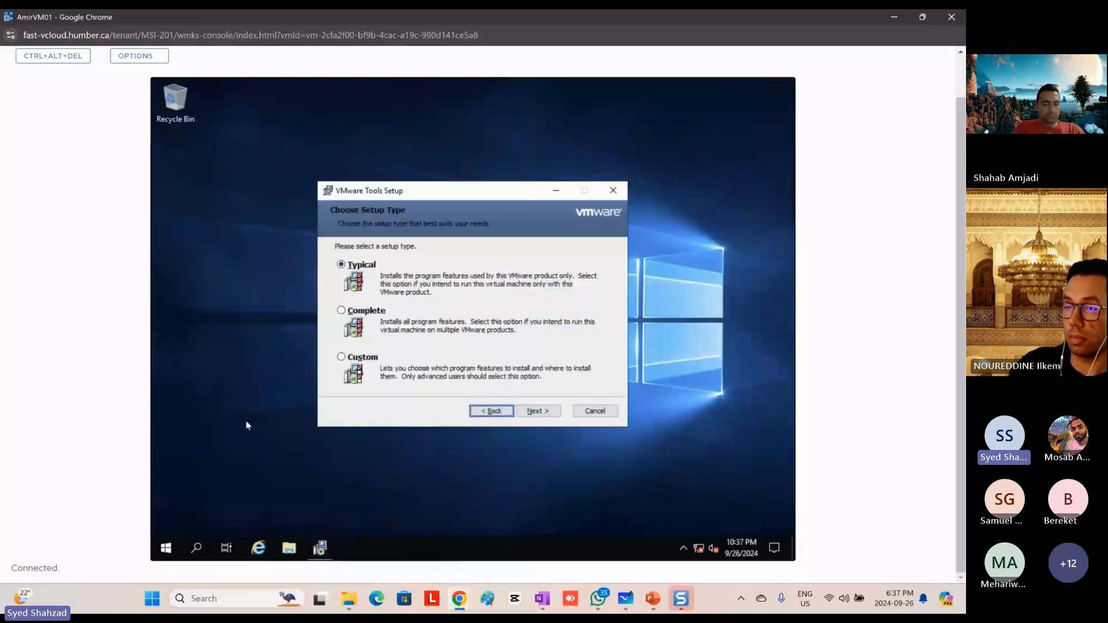
{"action": "key", "text": "Return"}
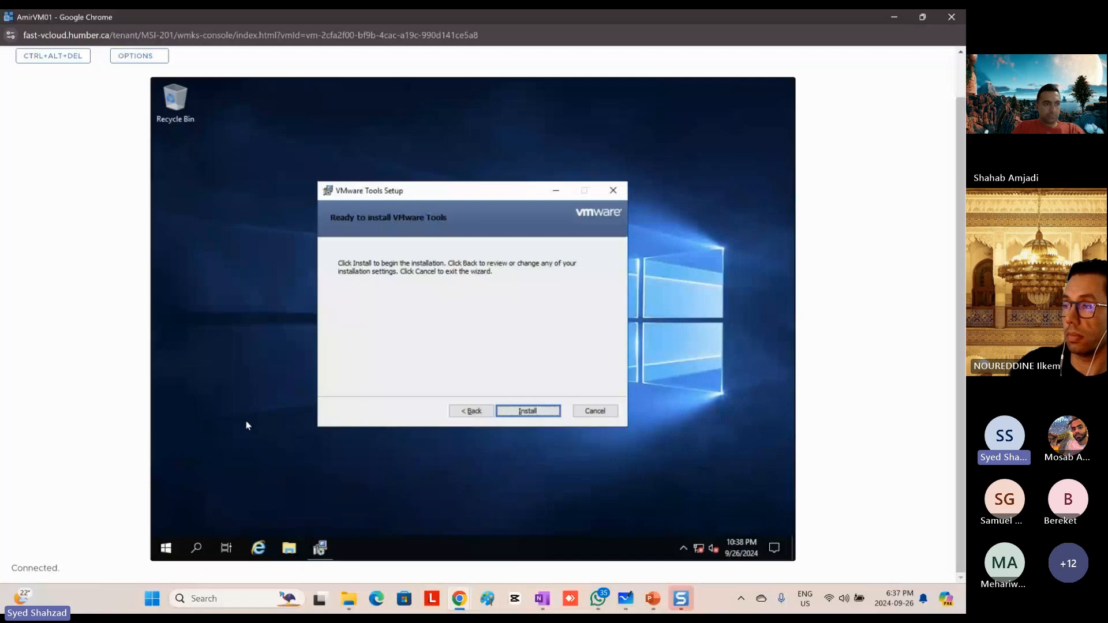
{"action": "key", "text": "Return"}
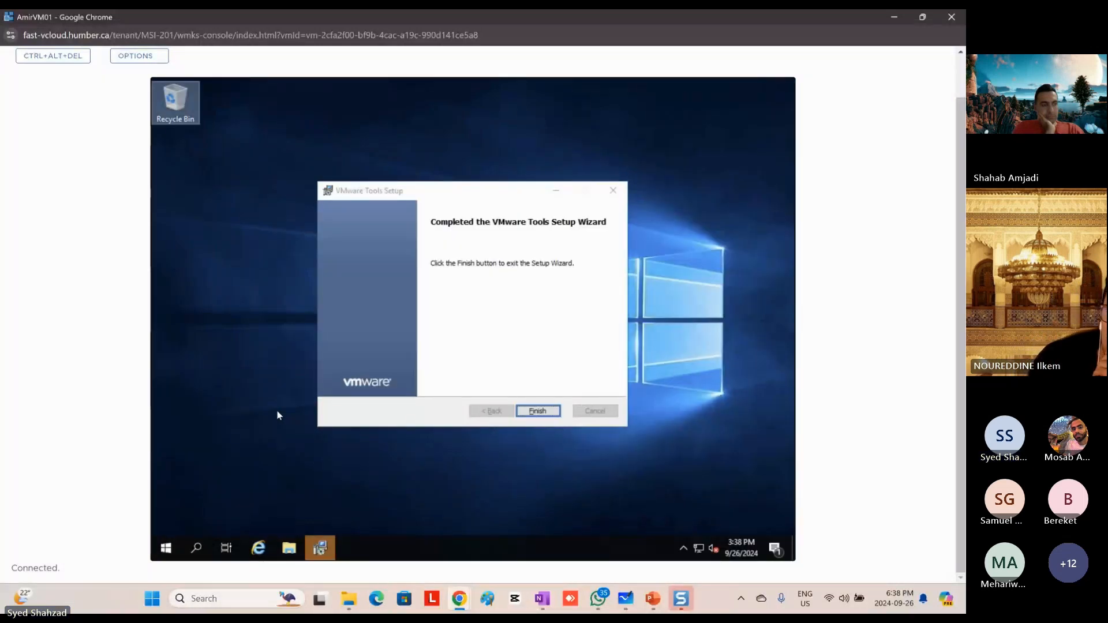
Step: Finish the VMware Tools Setup wizard and agree to restart the VM immediately
{"action": "key", "text": "Tab"}
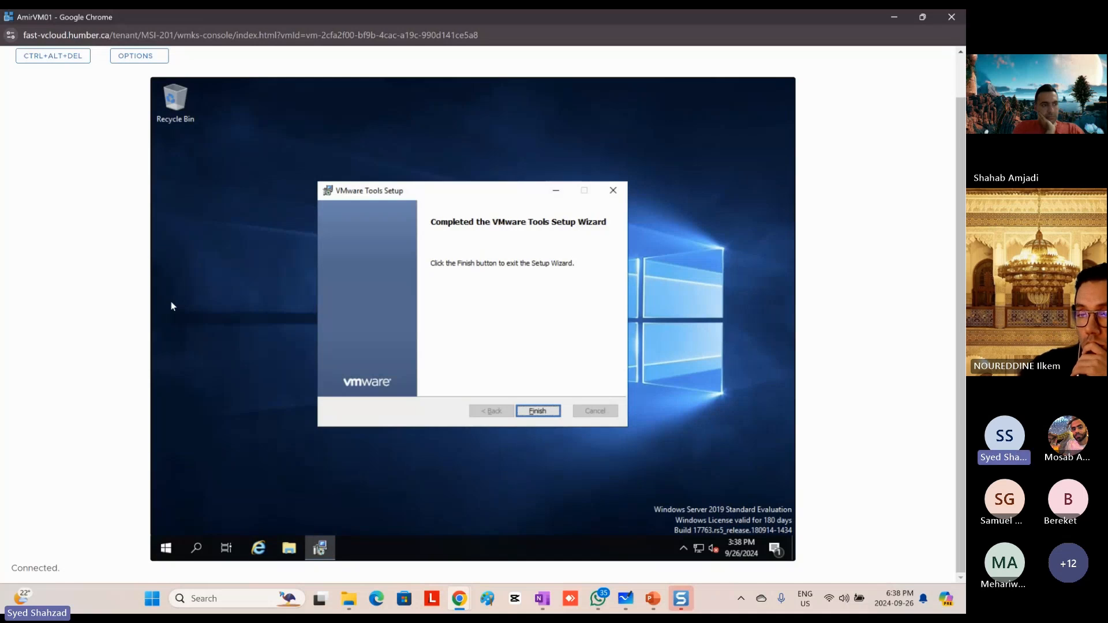
{"action": "key", "text": "Return"}
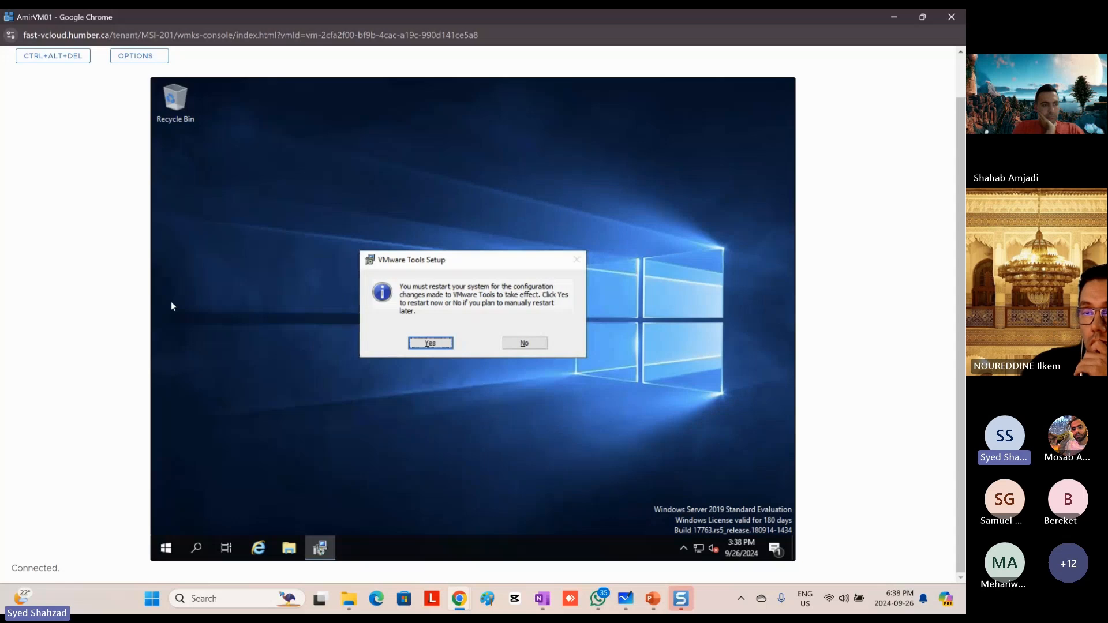
{"action": "key", "text": "Return"}
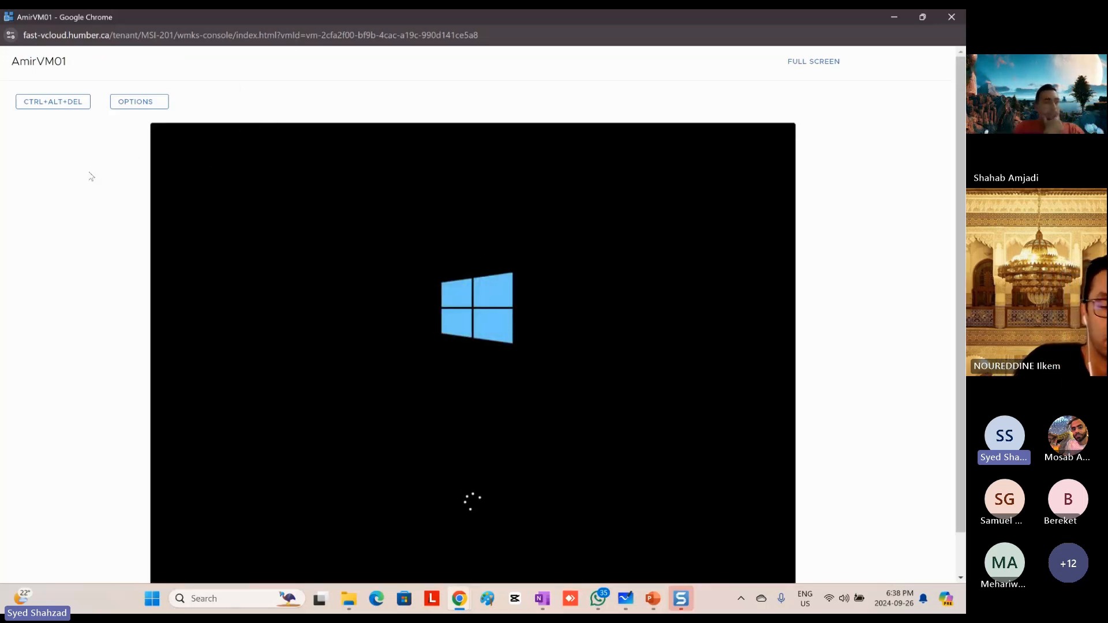
Step: Send Ctrl+Alt+Del to the restarted VM from the web console to unlock Windows
{"action": "scroll", "coordinate": [864, 240], "scroll_direction": "down", "scroll_amount": 1}
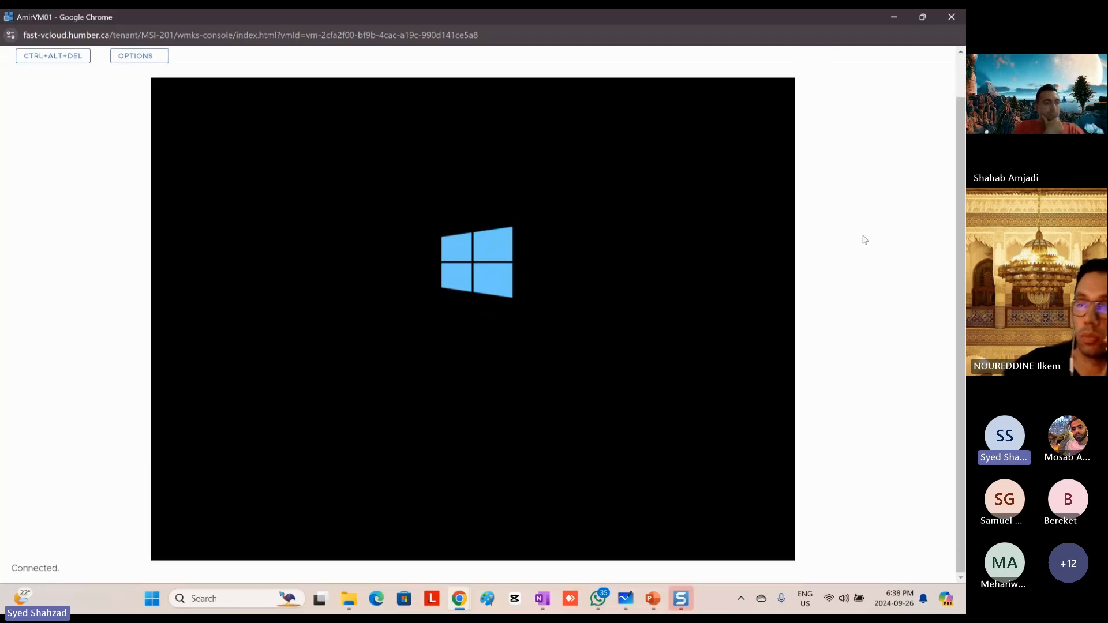
{"action": "scroll", "coordinate": [853, 244], "scroll_direction": "up", "scroll_amount": 1}
{"action": "scroll", "coordinate": [854, 244], "scroll_direction": "down", "scroll_amount": 1}
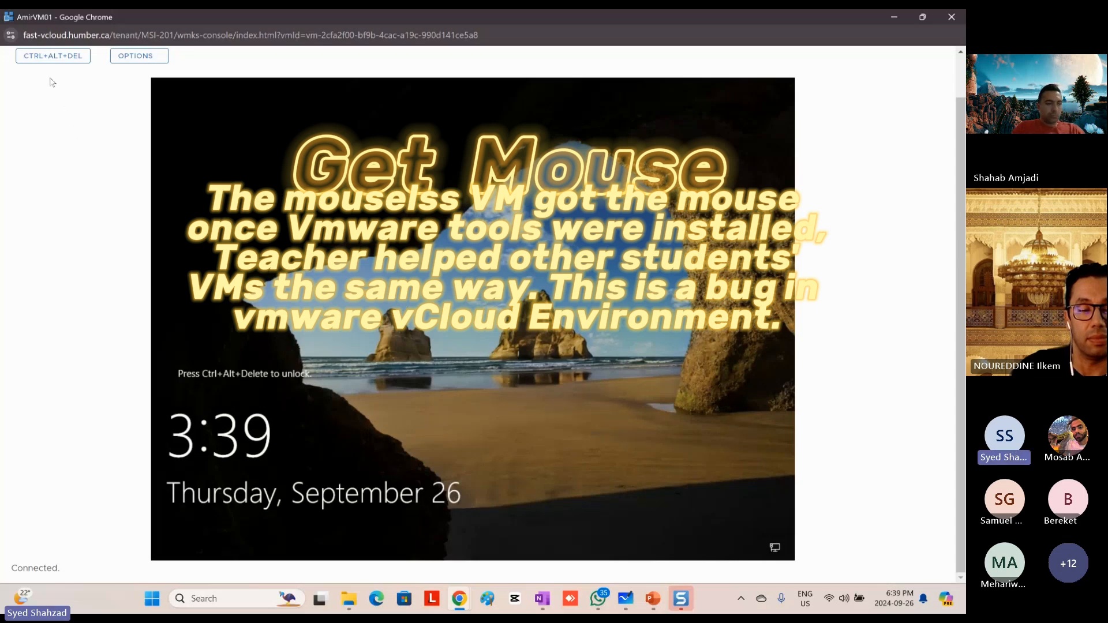
{"action": "left_click", "coordinate": [41, 58]}
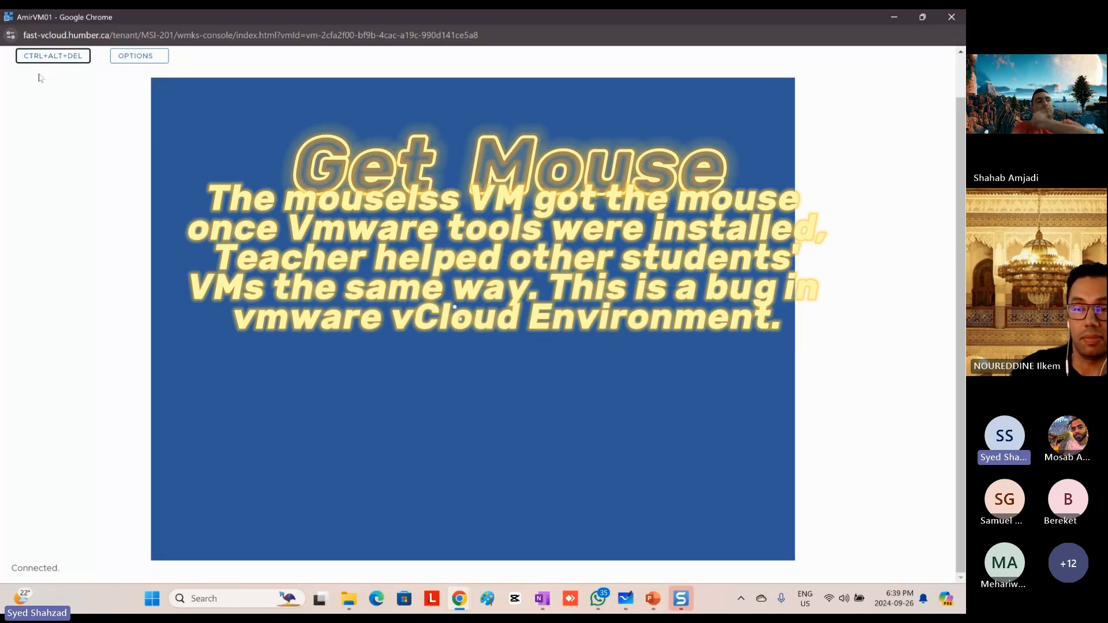
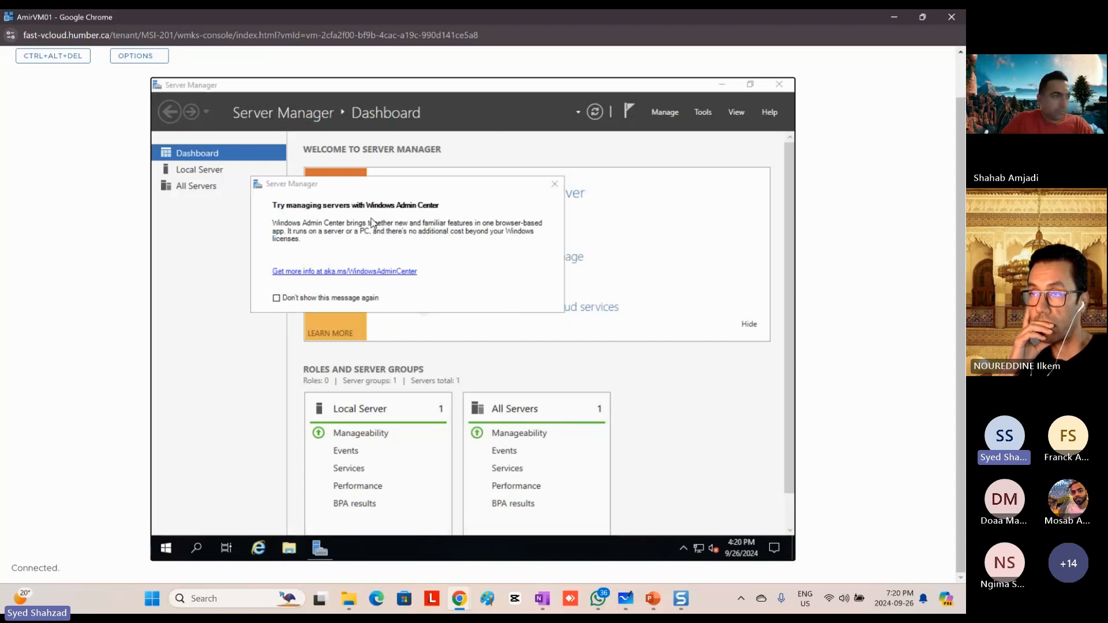
Step: Dismiss the Windows Admin Center message so it is not shown again, and minimize Server Manager
{"action": "left_click", "coordinate": [277, 298]}
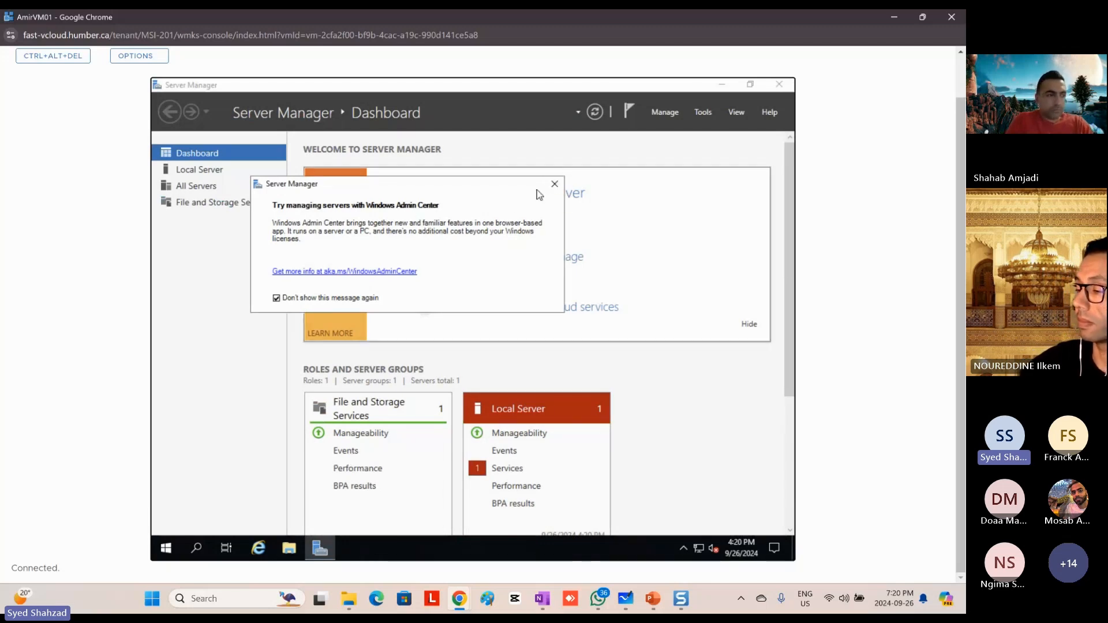
{"action": "left_click", "coordinate": [555, 184]}
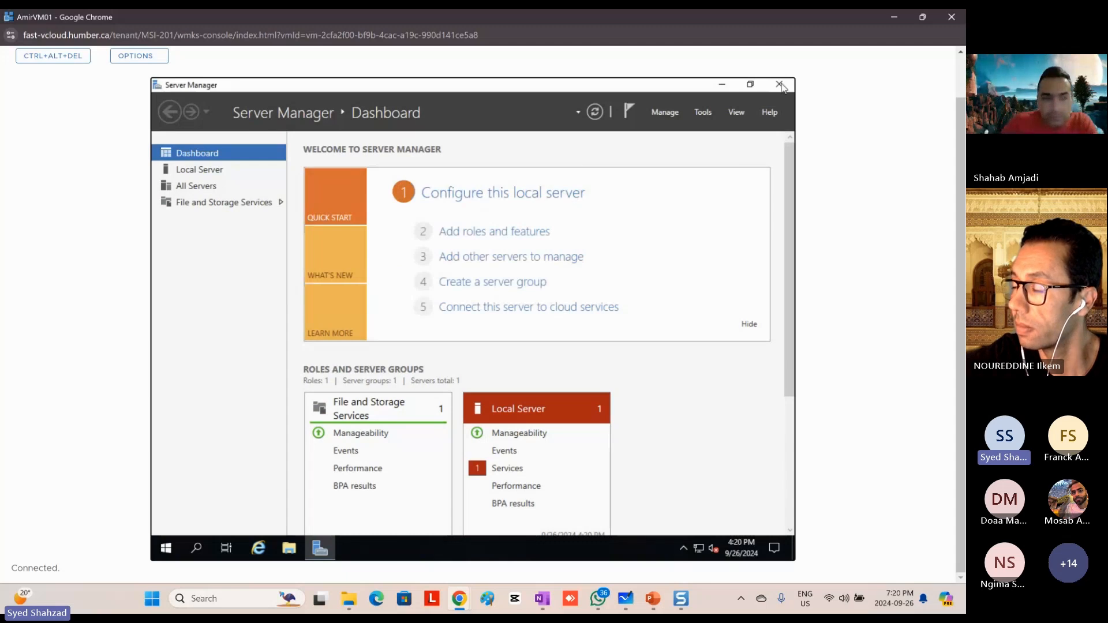
{"action": "left_click", "coordinate": [721, 85]}
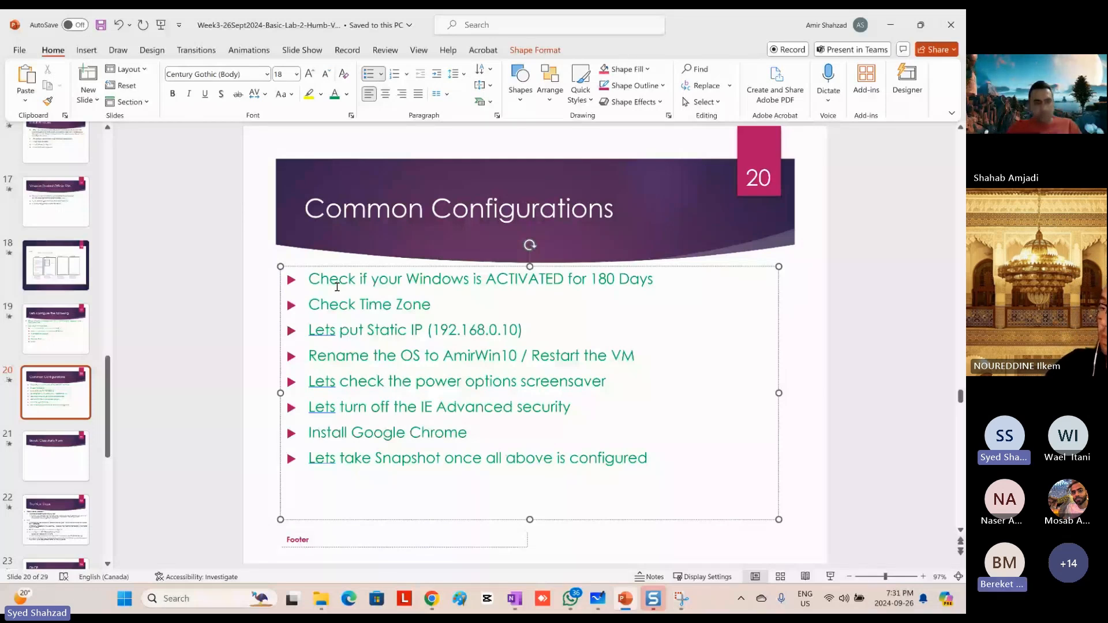
Step: Make the "Check if your Windows is ACTIVATED for 180 Days" bullet bold on the Common Configurations slide
{"action": "left_click_drag", "start_coordinate": [655, 280], "coordinate": [308, 280]}
{"action": "key", "text": "ctrl+b"}
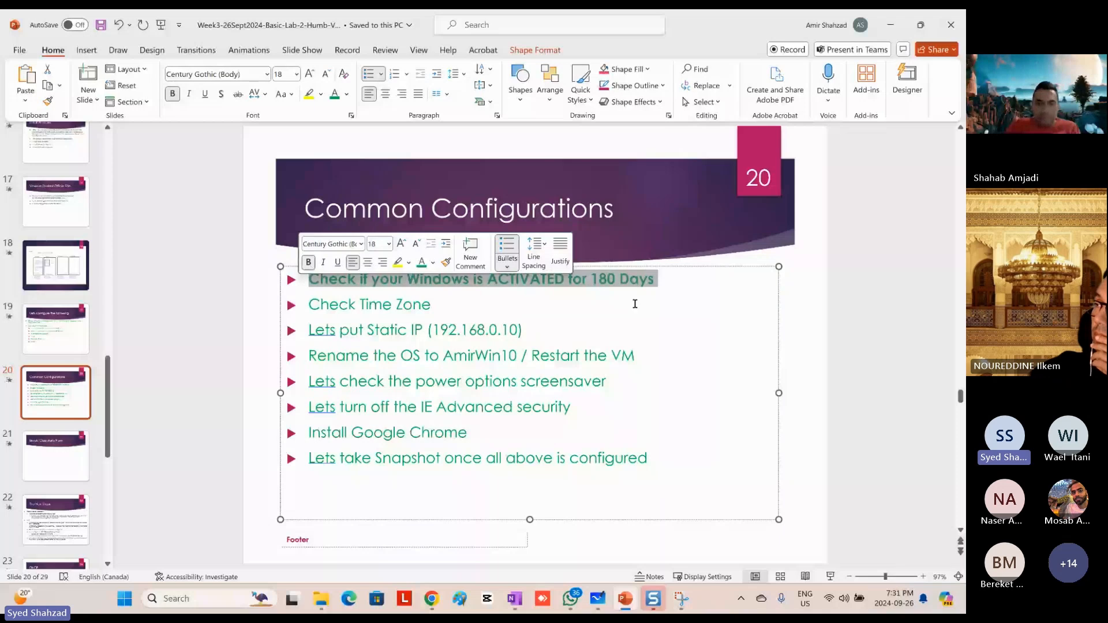
{"action": "left_click", "coordinate": [657, 300]}
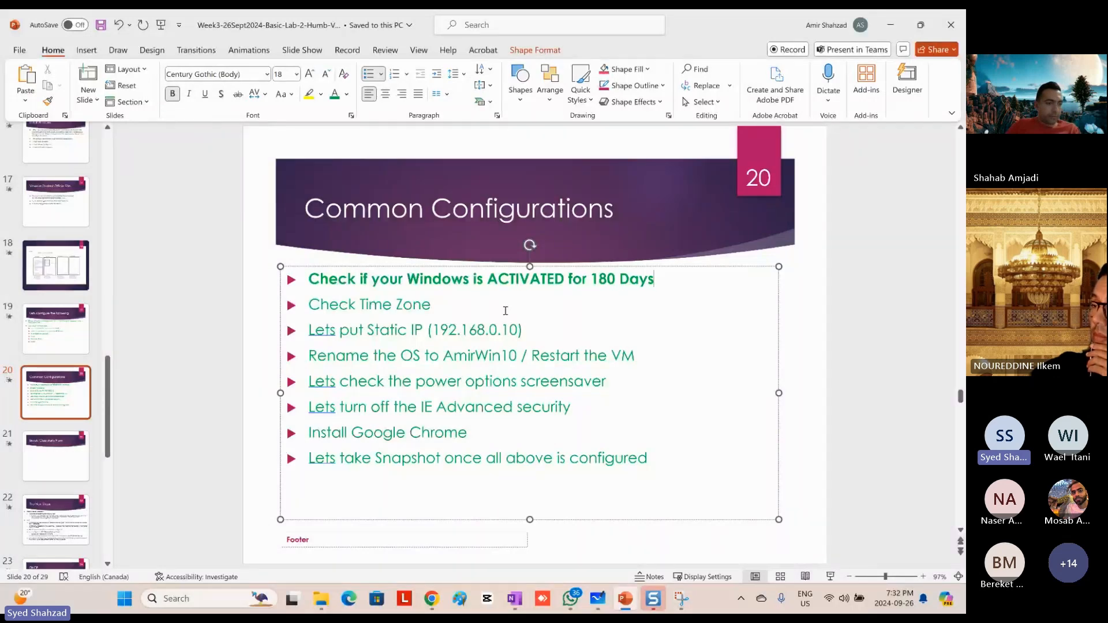
Step: Switch to the VM's web console in Chrome and open the Windows Date & time settings
{"action": "key", "text": "alt+Tab"}
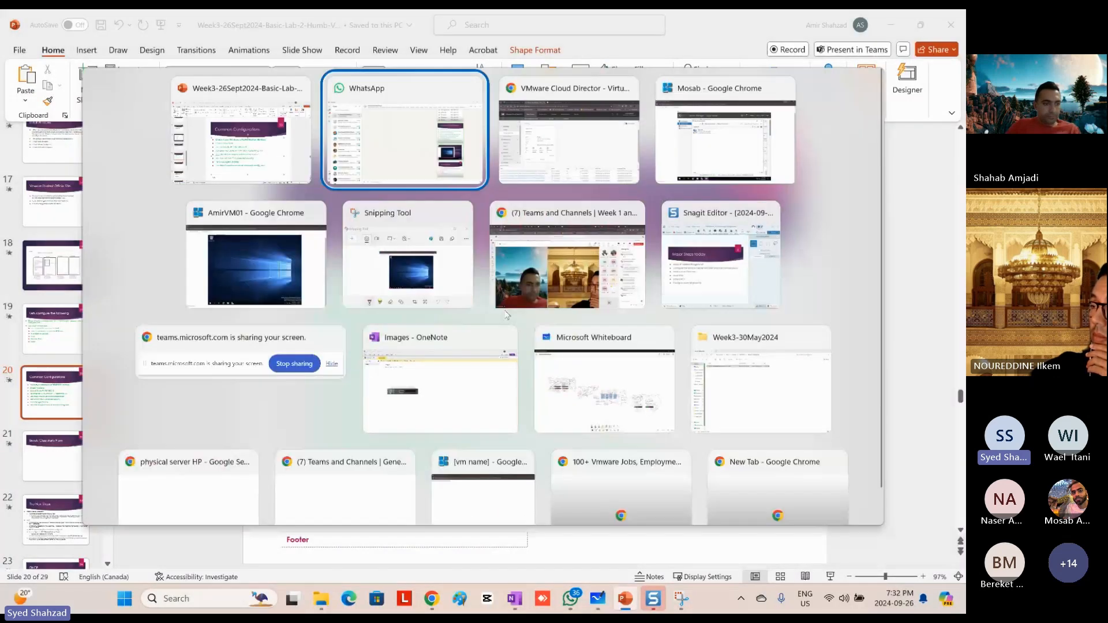
{"action": "key", "text": "Tab"}
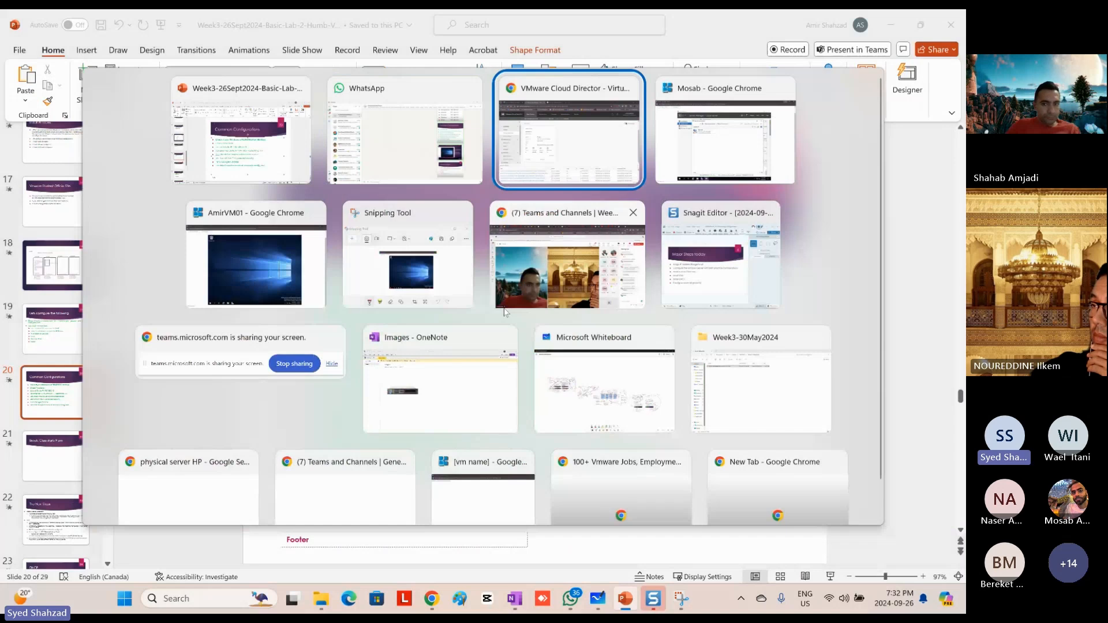
{"action": "key", "text": "Tab"}
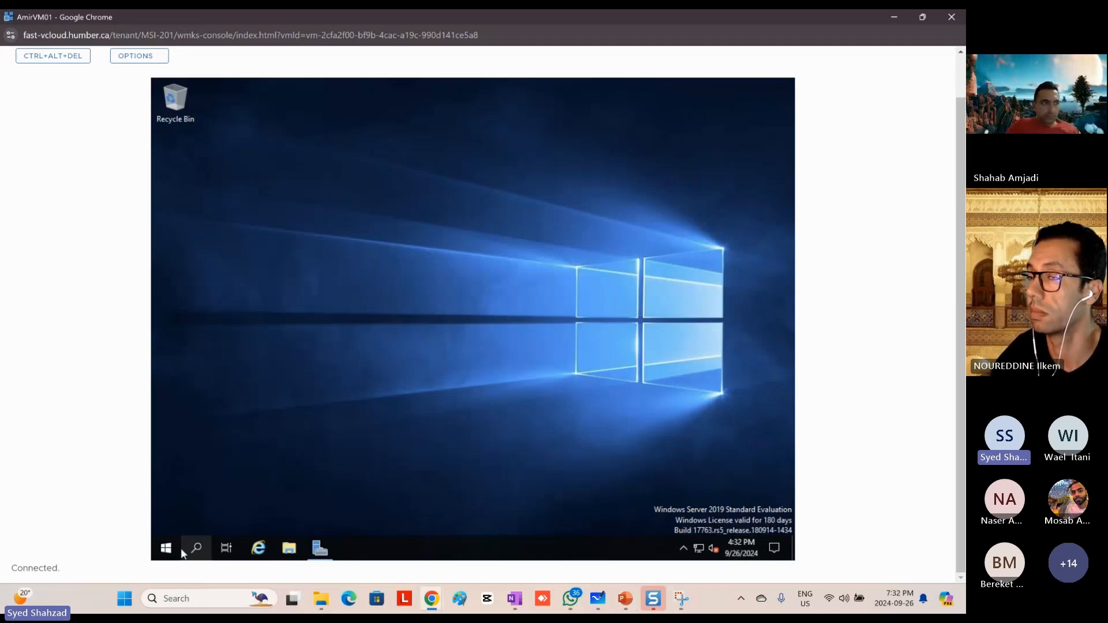
{"action": "left_click", "coordinate": [166, 548]}
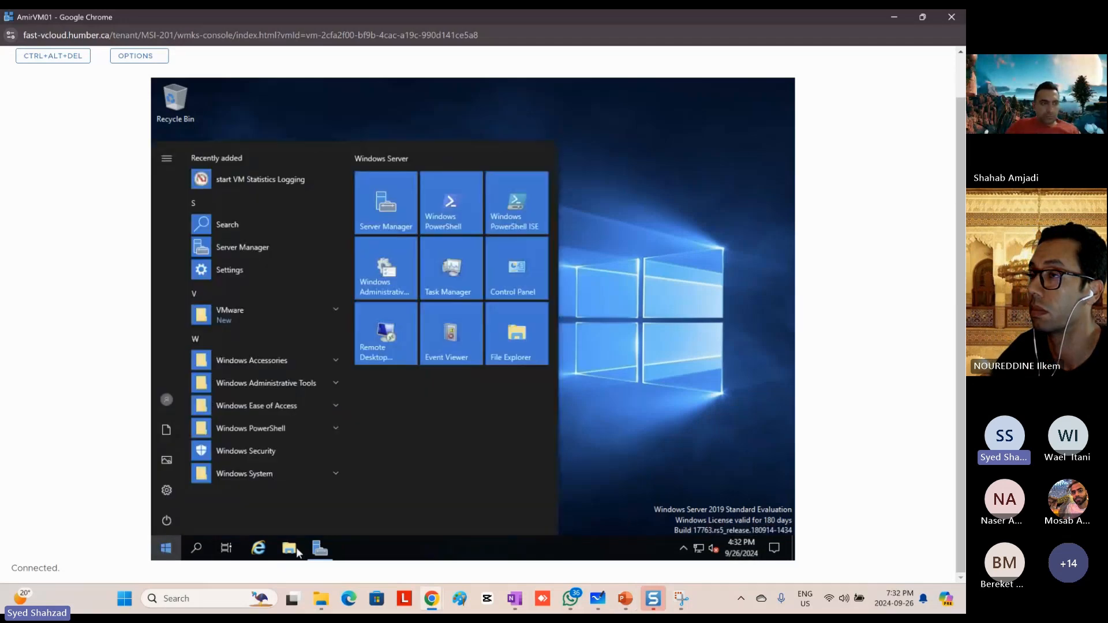
{"action": "left_click", "coordinate": [747, 555]}
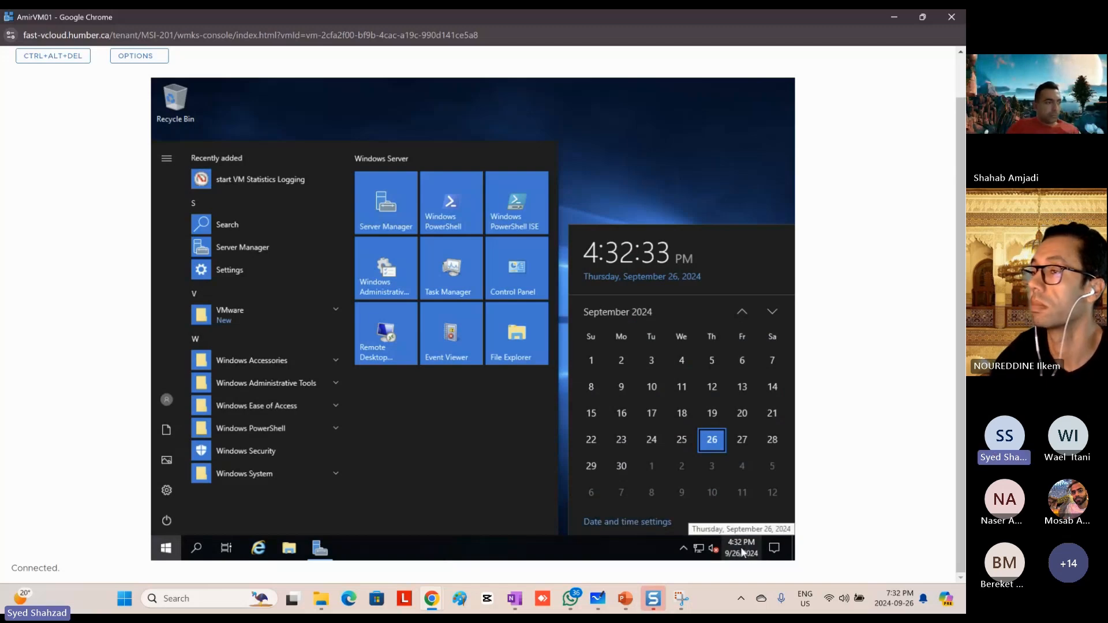
{"action": "left_click", "coordinate": [630, 521]}
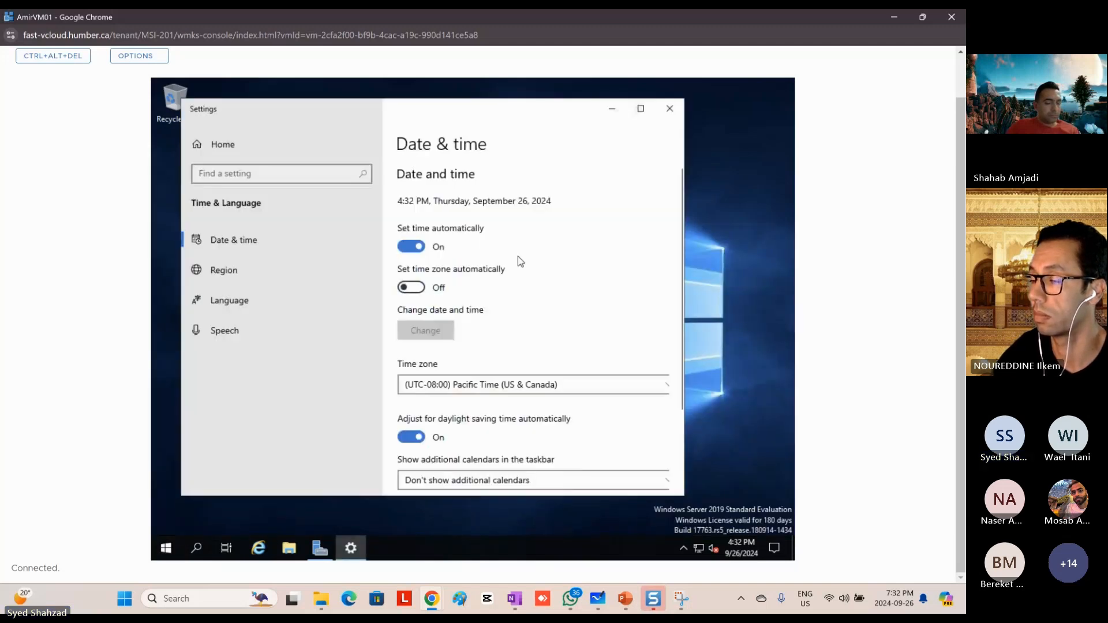
Step: Set the time zone to (UTC-05:00) Eastern Time (US & Canada), turn on setting the time zone automatically, and close Settings
{"action": "left_click", "coordinate": [523, 391]}
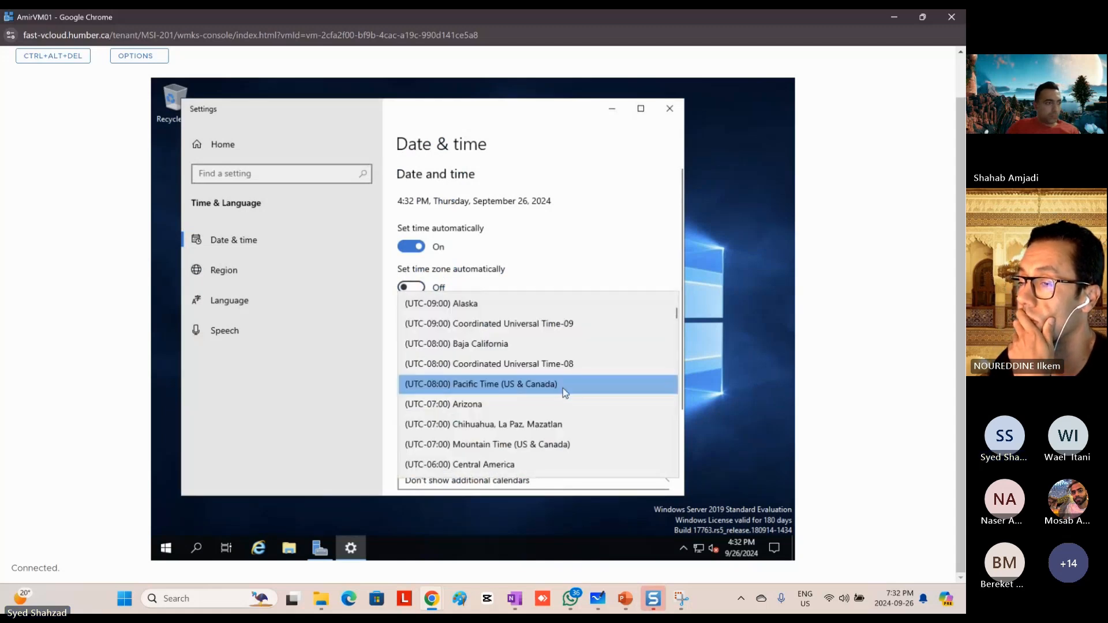
{"action": "scroll", "coordinate": [562, 388], "scroll_direction": "down", "scroll_amount": 2}
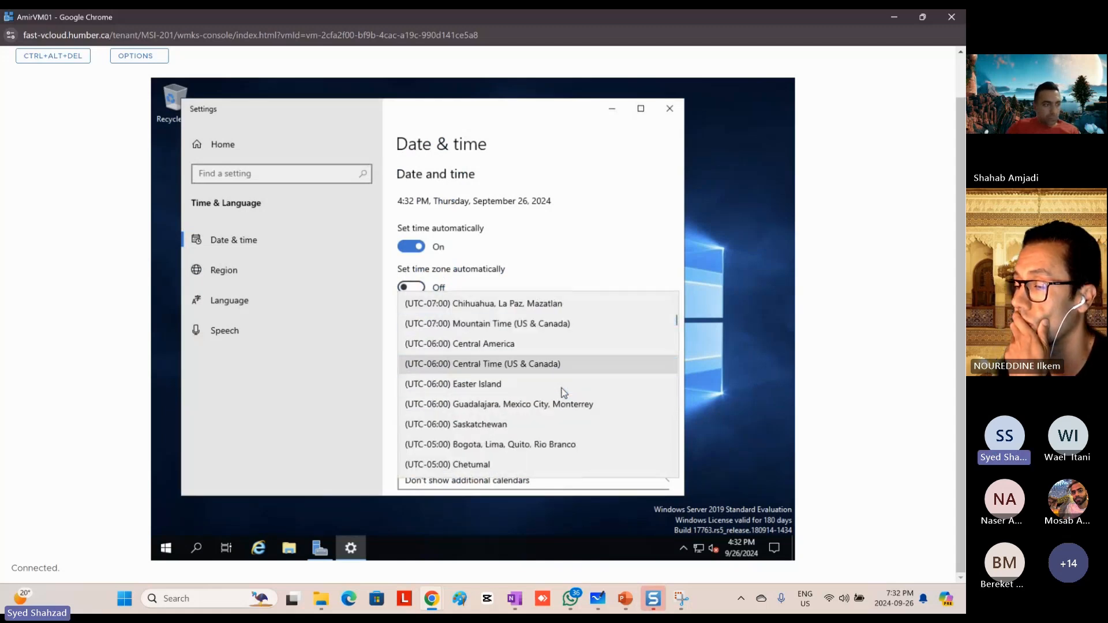
{"action": "scroll", "coordinate": [562, 388], "scroll_direction": "down", "scroll_amount": 1}
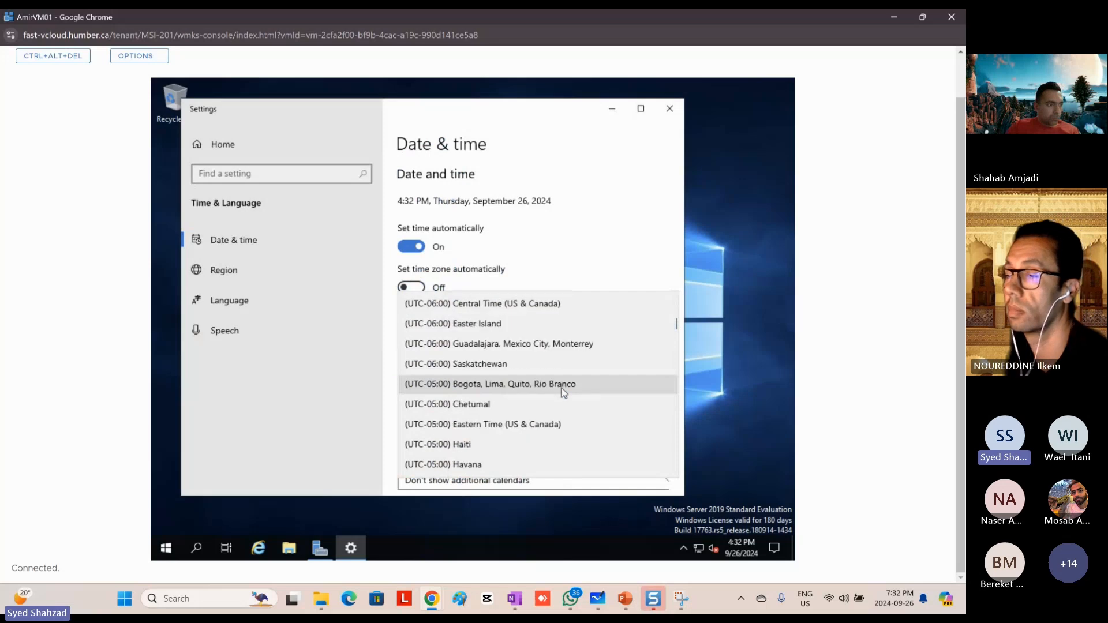
{"action": "scroll", "coordinate": [562, 387], "scroll_direction": "down", "scroll_amount": 2}
{"action": "scroll", "coordinate": [562, 391], "scroll_direction": "down", "scroll_amount": 2}
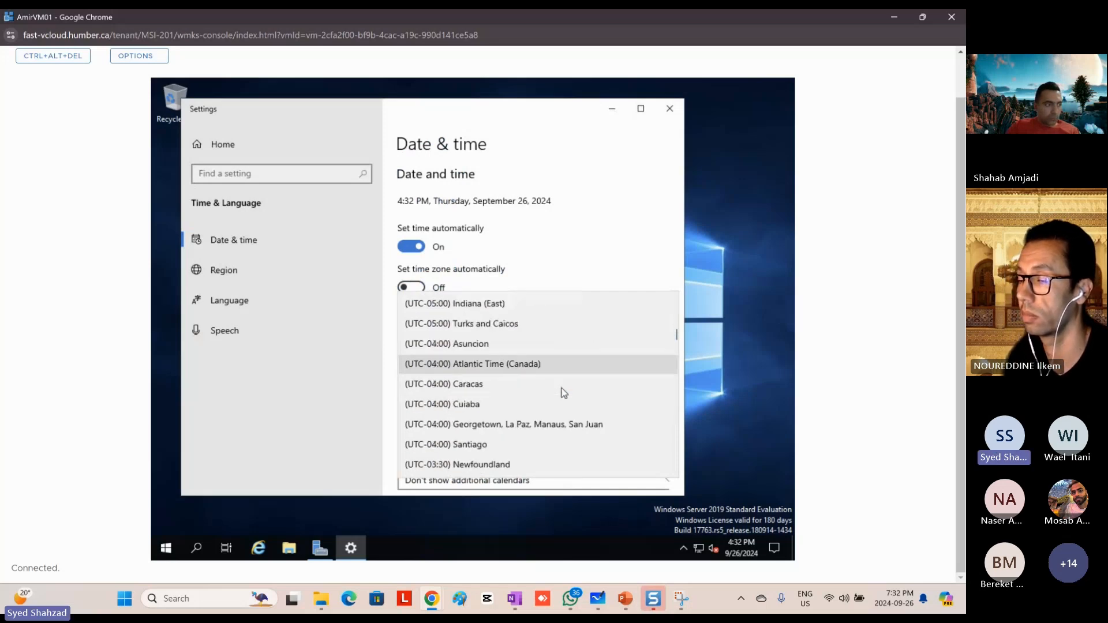
{"action": "scroll", "coordinate": [562, 390], "scroll_direction": "down", "scroll_amount": 2}
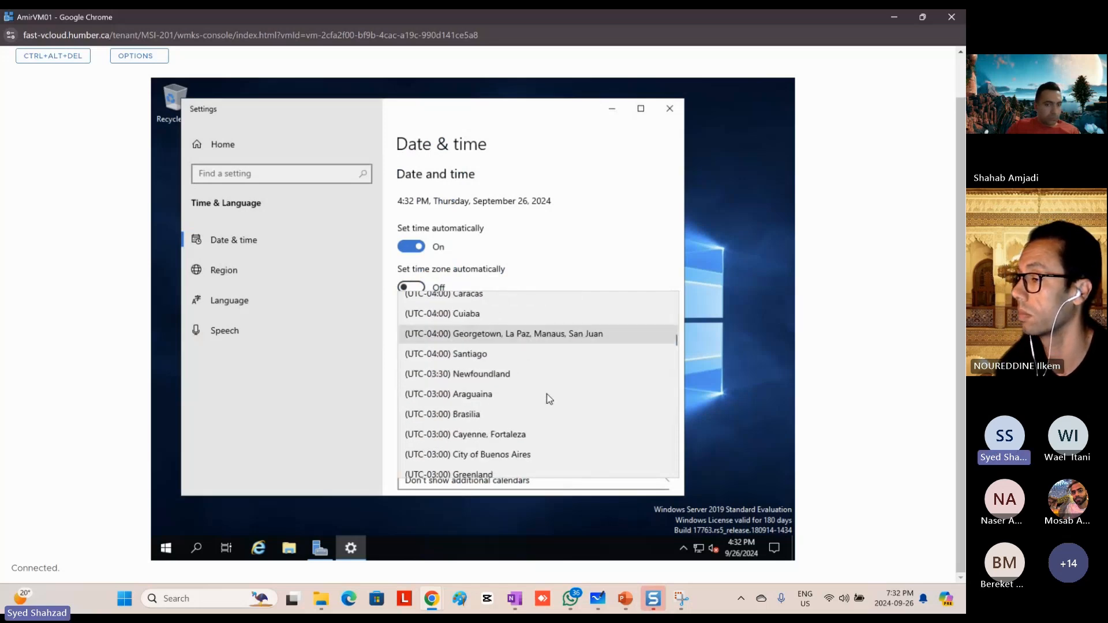
{"action": "scroll", "coordinate": [549, 399], "scroll_direction": "down", "scroll_amount": 3}
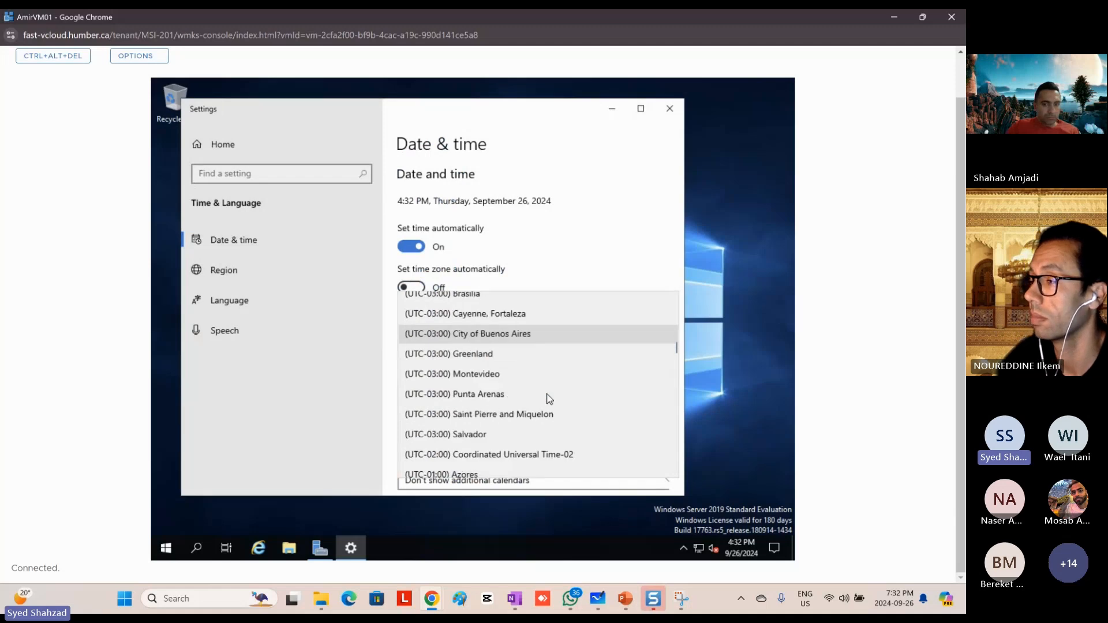
{"action": "scroll", "coordinate": [548, 399], "scroll_direction": "up", "scroll_amount": 4}
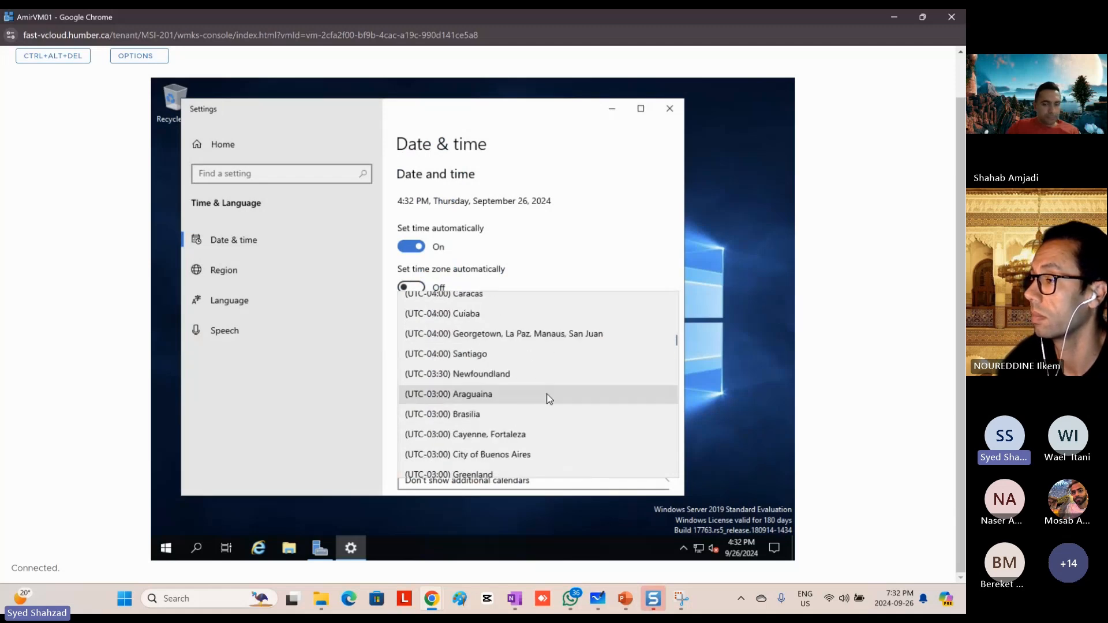
{"action": "scroll", "coordinate": [549, 398], "scroll_direction": "down", "scroll_amount": 6}
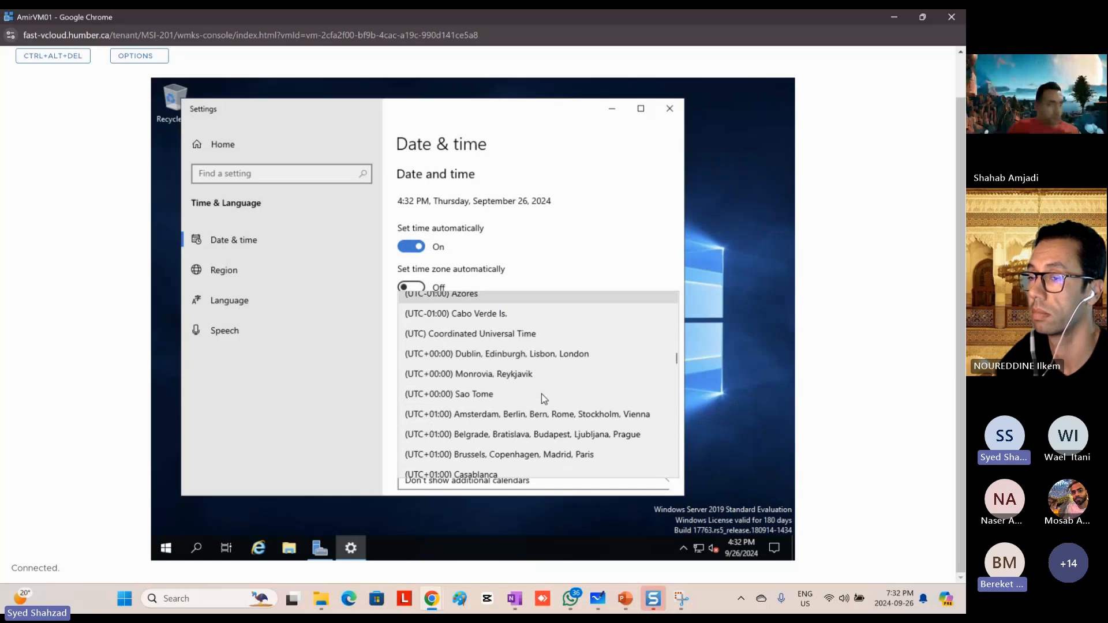
{"action": "scroll", "coordinate": [543, 394], "scroll_direction": "up", "scroll_amount": 6}
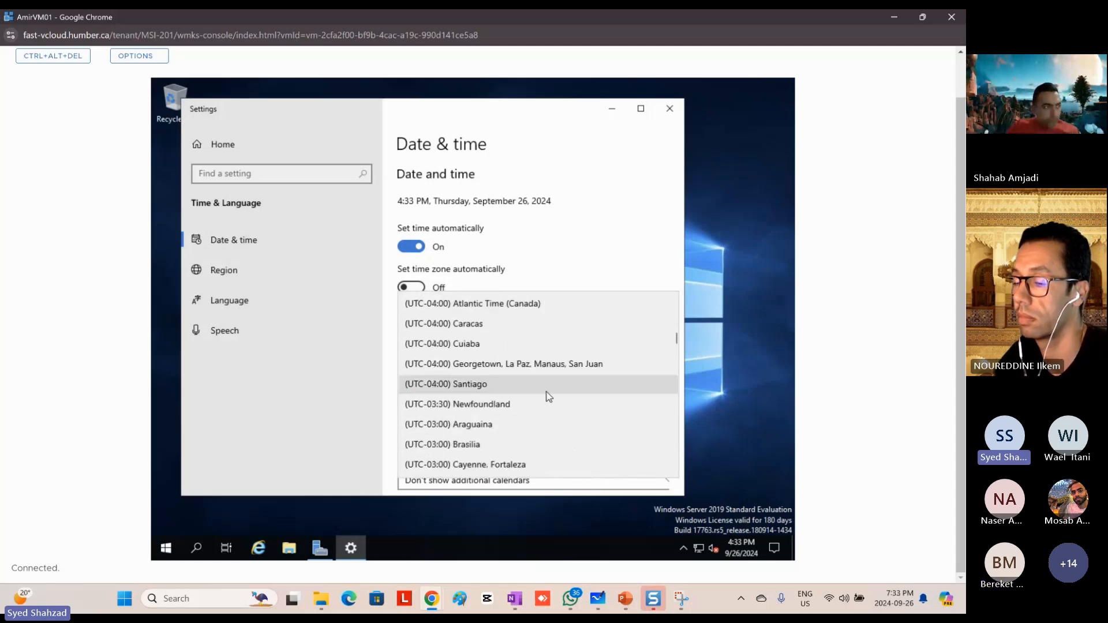
{"action": "scroll", "coordinate": [549, 397], "scroll_direction": "up", "scroll_amount": 3}
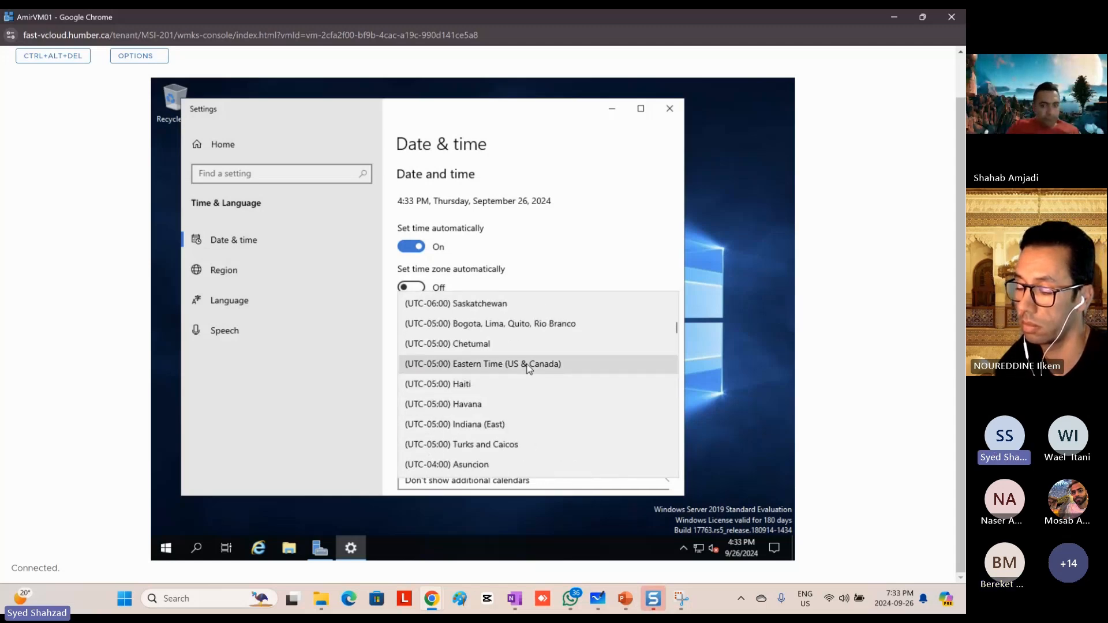
{"action": "left_click", "coordinate": [528, 367]}
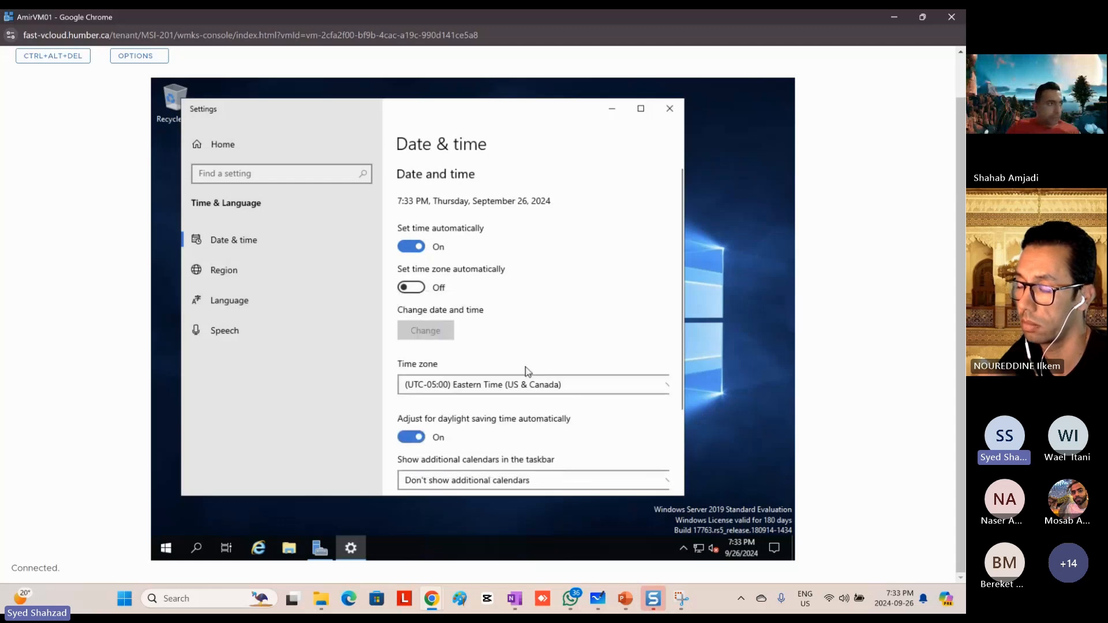
{"action": "left_click", "coordinate": [417, 290]}
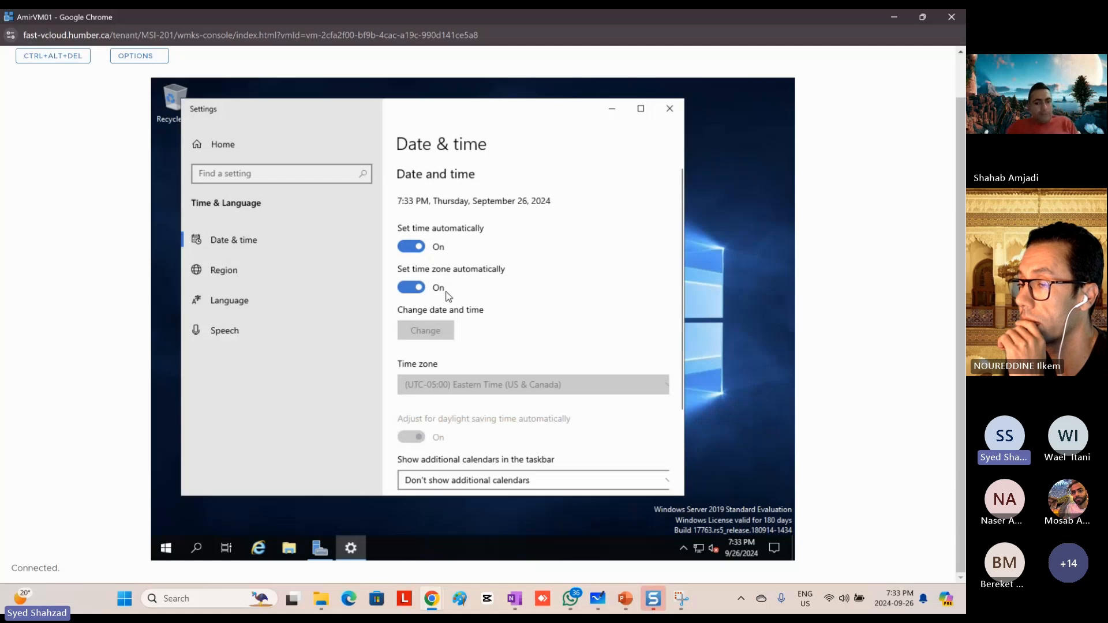
{"action": "left_click", "coordinate": [671, 116]}
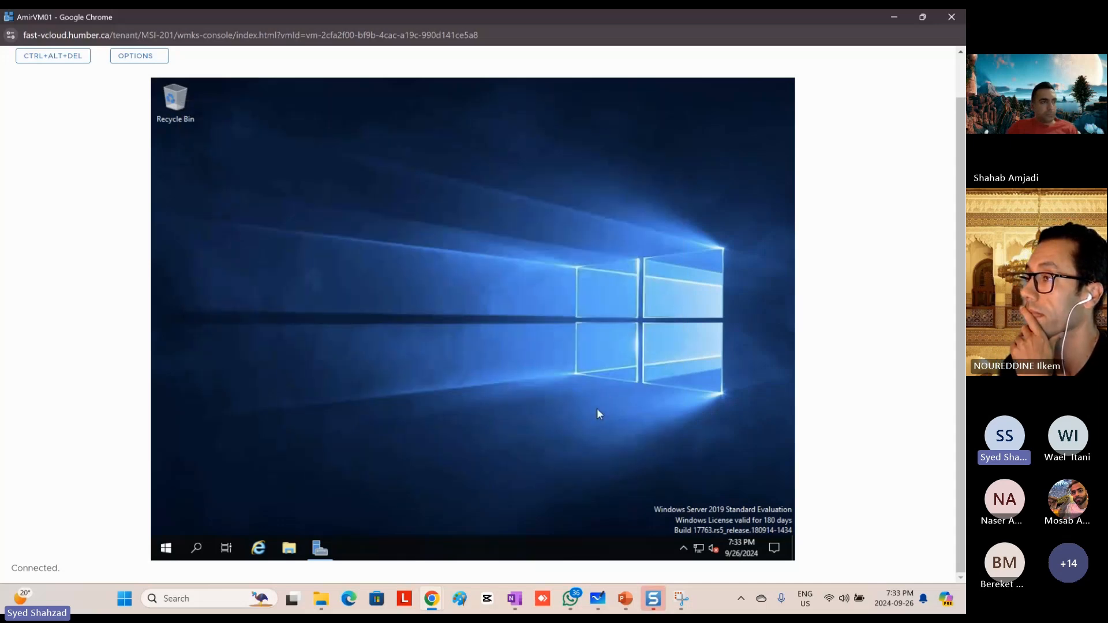
Step: Switch to the PowerPoint presentation and make the "Check Time Zone" bullet bold on the Common Configurations slide
{"action": "key", "text": "alt+Tab"}
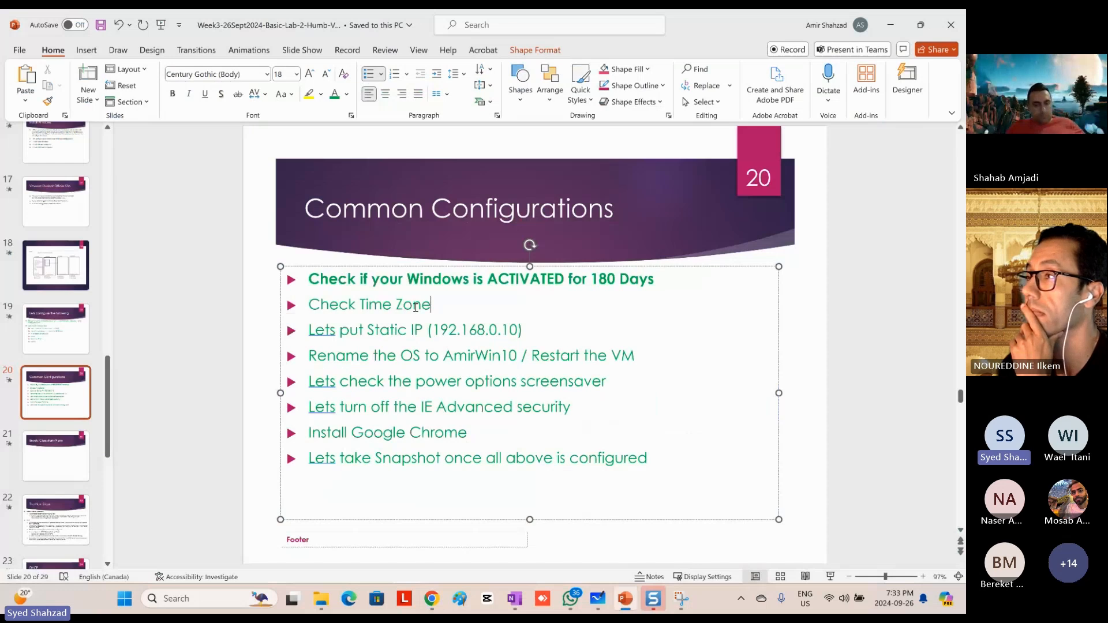
{"action": "triple_click", "coordinate": [416, 307]}
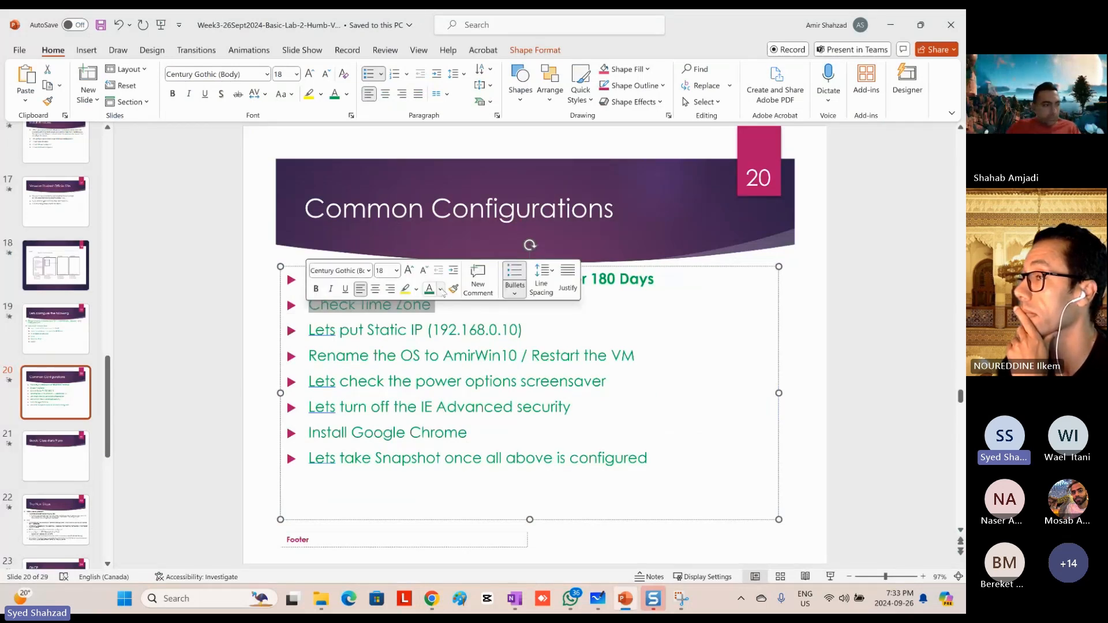
{"action": "left_click", "coordinate": [315, 289]}
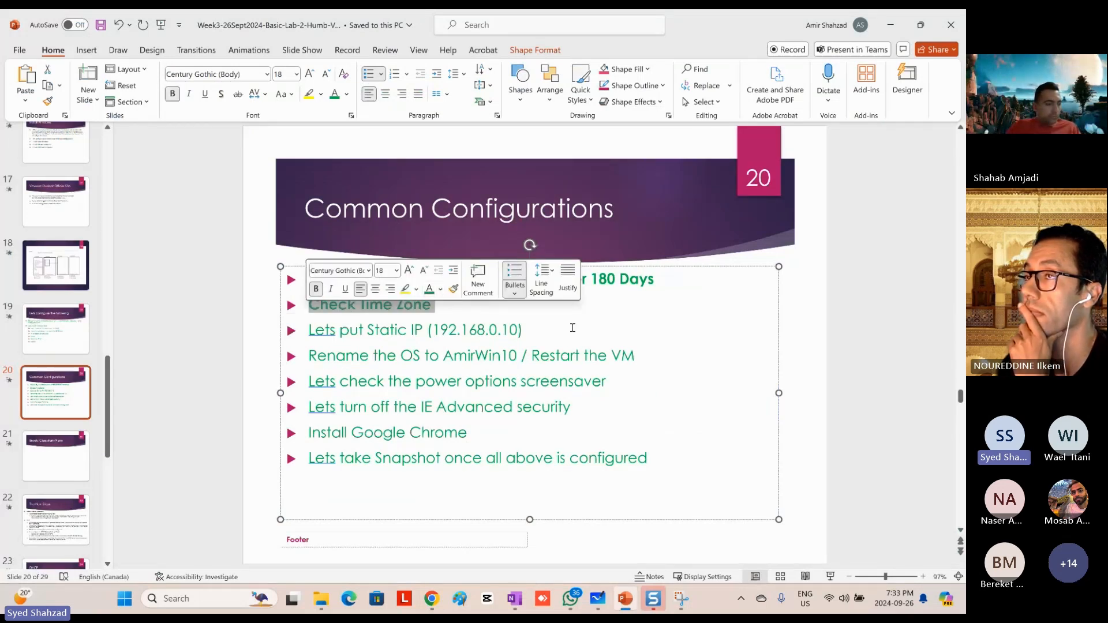
{"action": "left_click", "coordinate": [529, 330]}
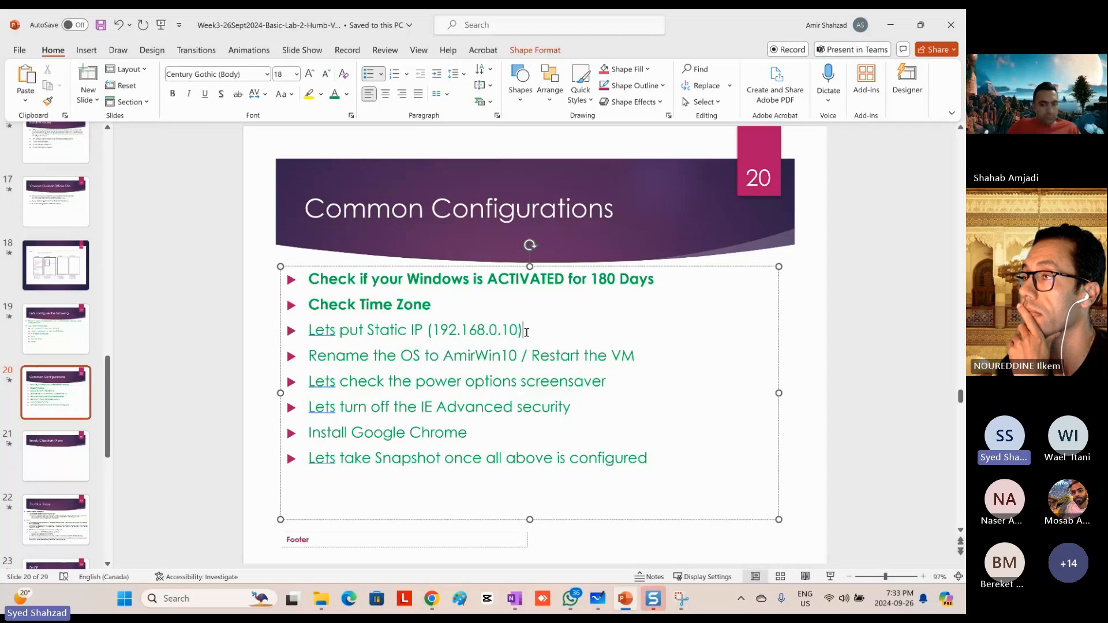
Step: Return to the VM console and open the Ethernet0 adapter's status from the Local Server properties in Server Manager
{"action": "key", "text": "alt+Tab"}
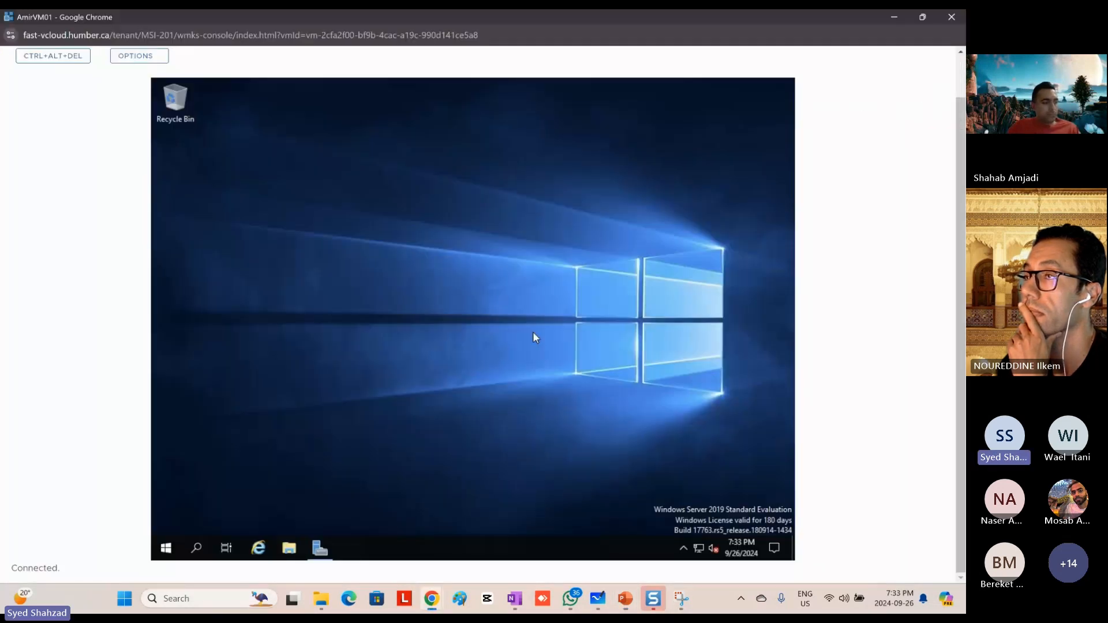
{"action": "left_click", "coordinate": [321, 552]}
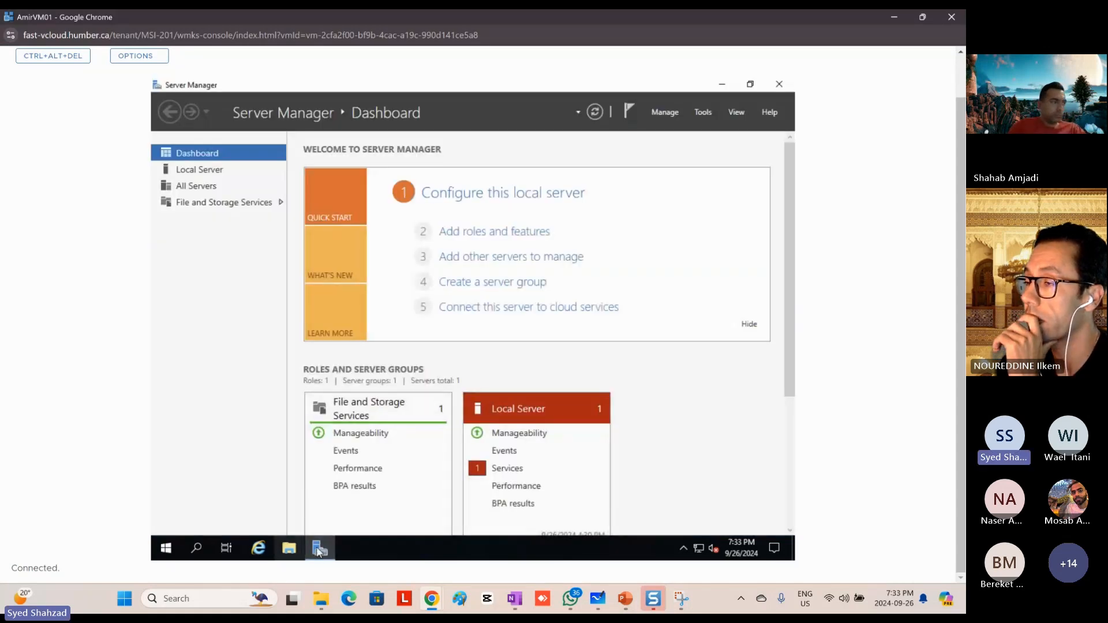
{"action": "left_click", "coordinate": [165, 548]}
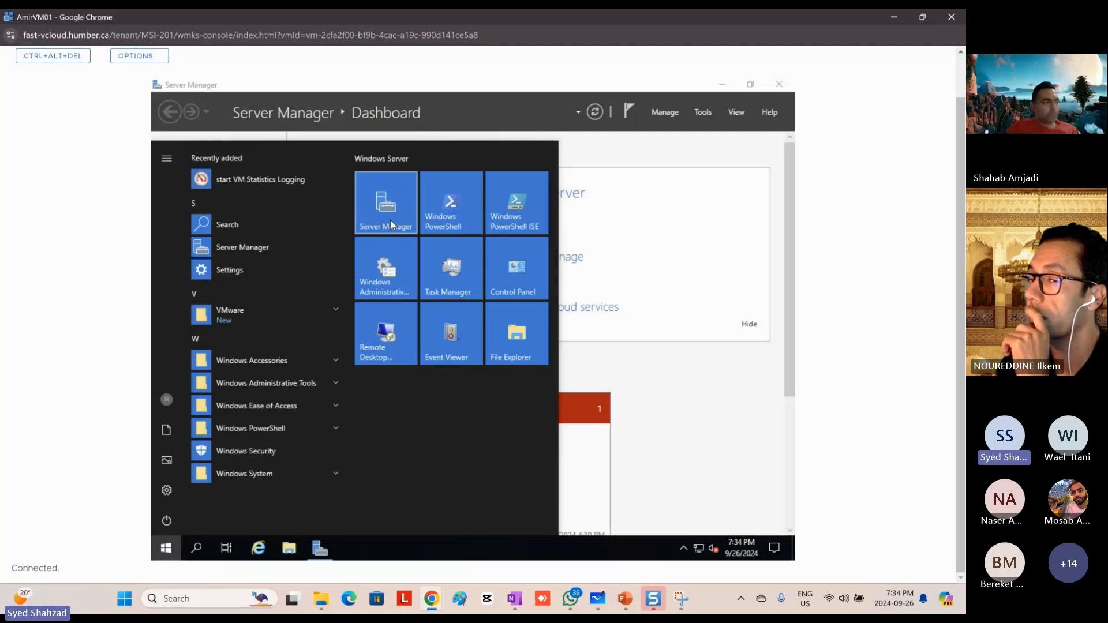
{"action": "left_click", "coordinate": [650, 158]}
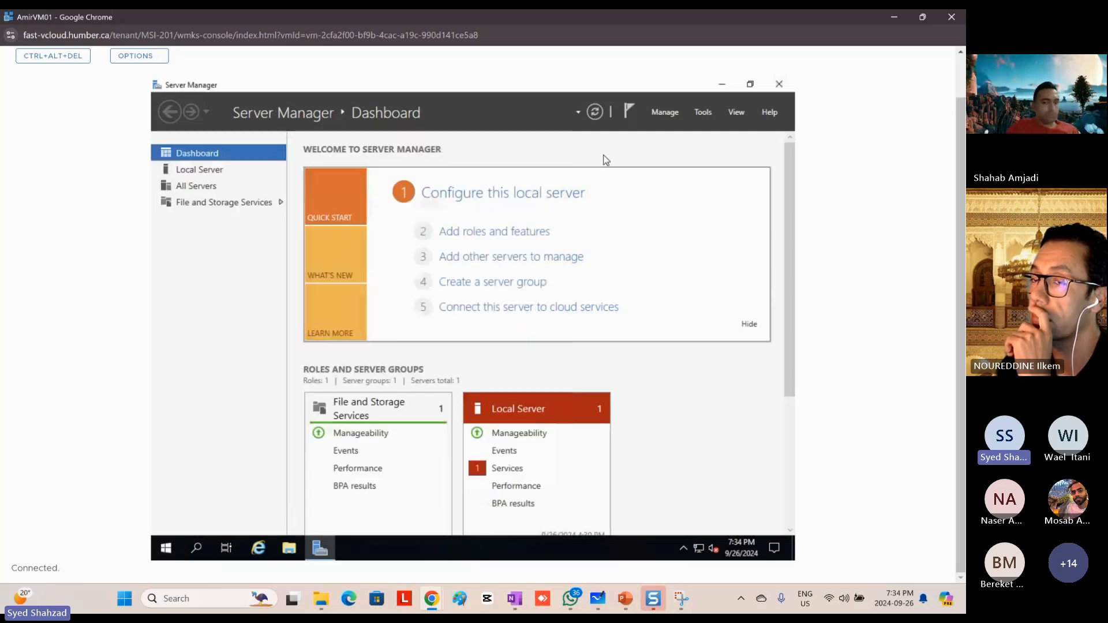
{"action": "left_click", "coordinate": [199, 172]}
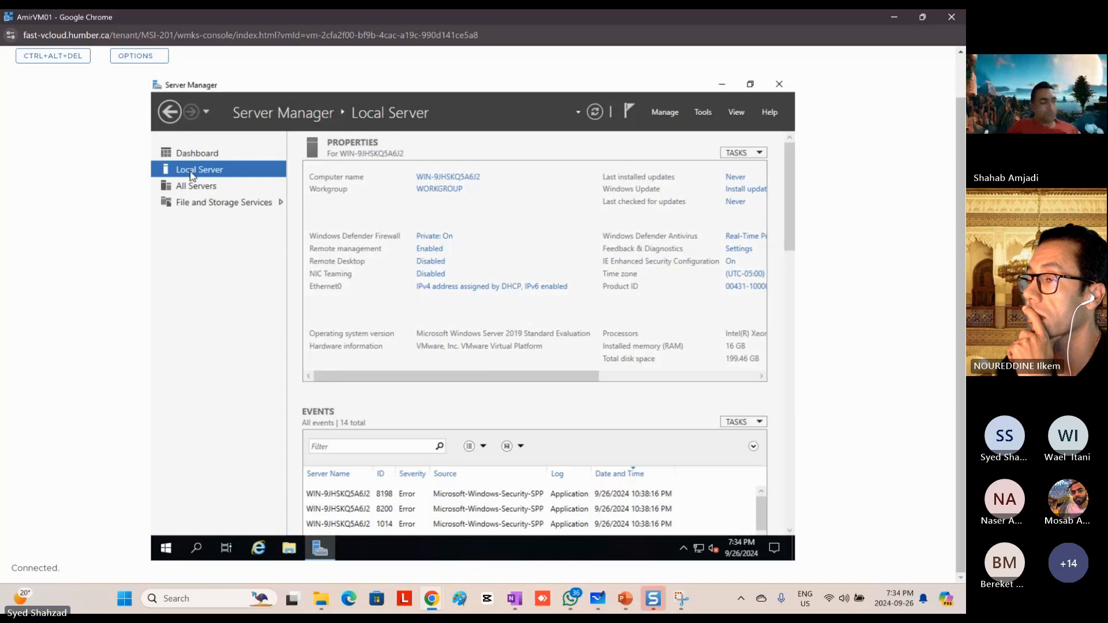
{"action": "left_click", "coordinate": [469, 288]}
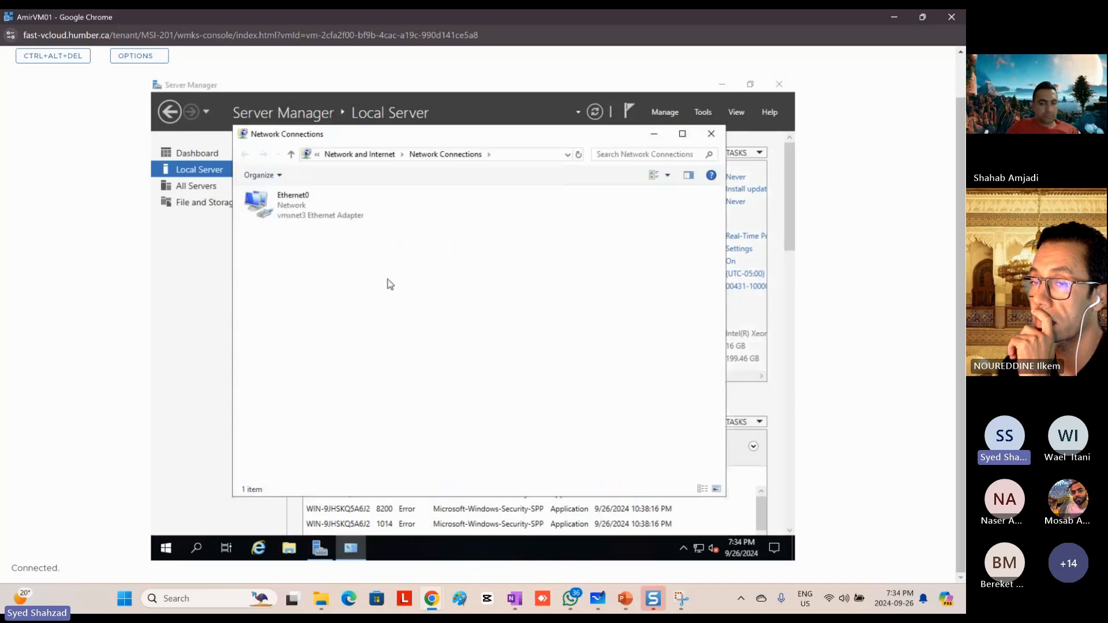
{"action": "double_click", "coordinate": [285, 206]}
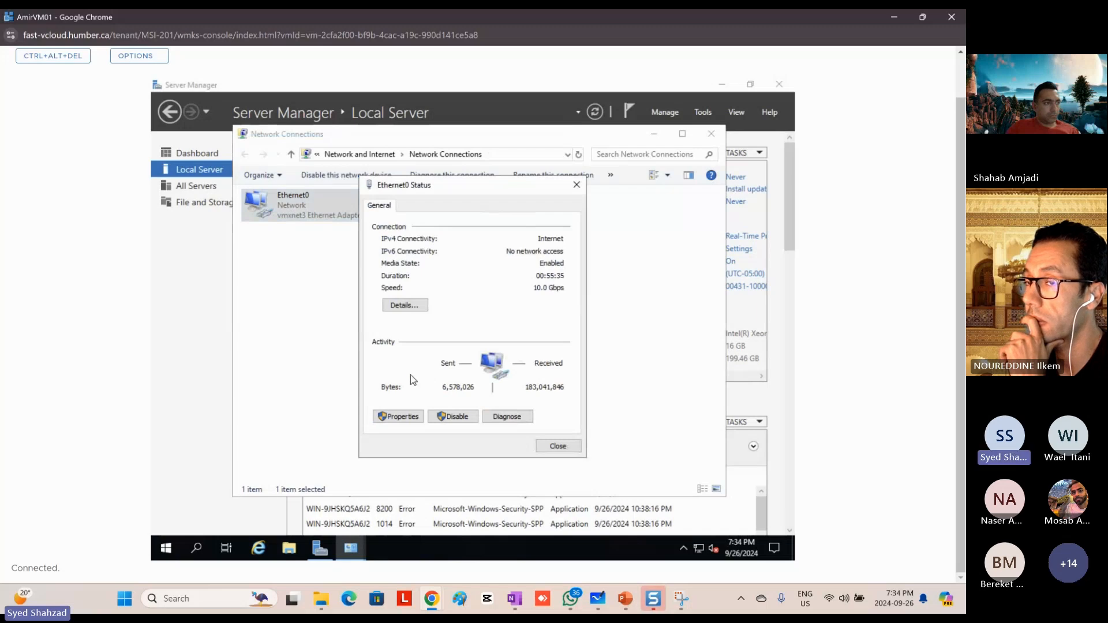
Step: Disable Internet Protocol Version 6 (TCP/IPv6) in the Ethernet0 properties and open the Internet Protocol Version 4 (TCP/IPv4) properties
{"action": "left_click", "coordinate": [398, 416]}
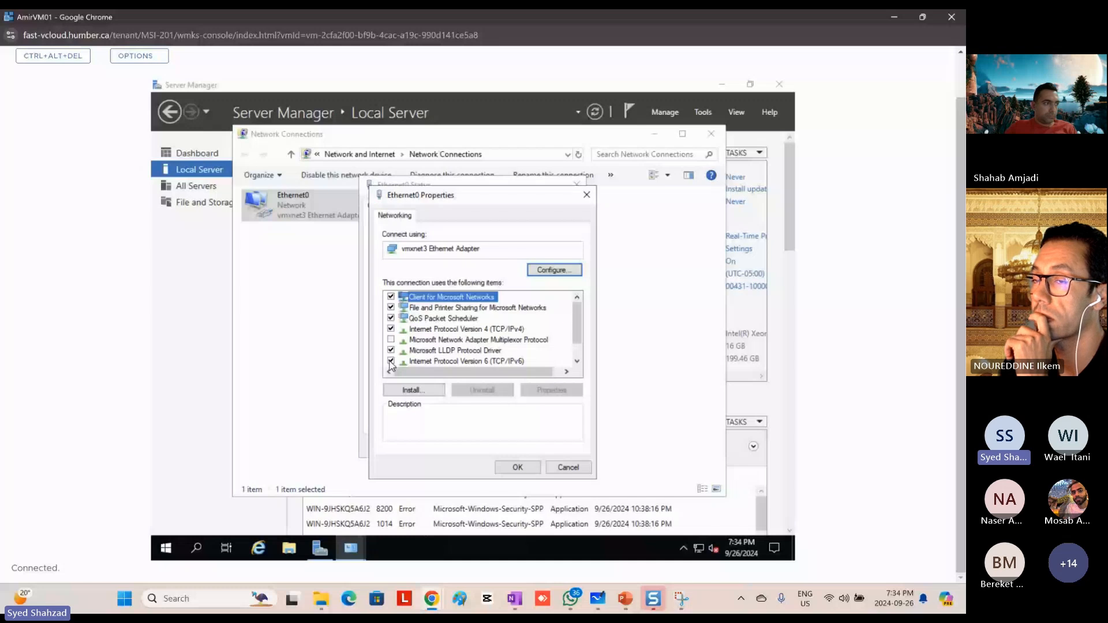
{"action": "left_click", "coordinate": [391, 362]}
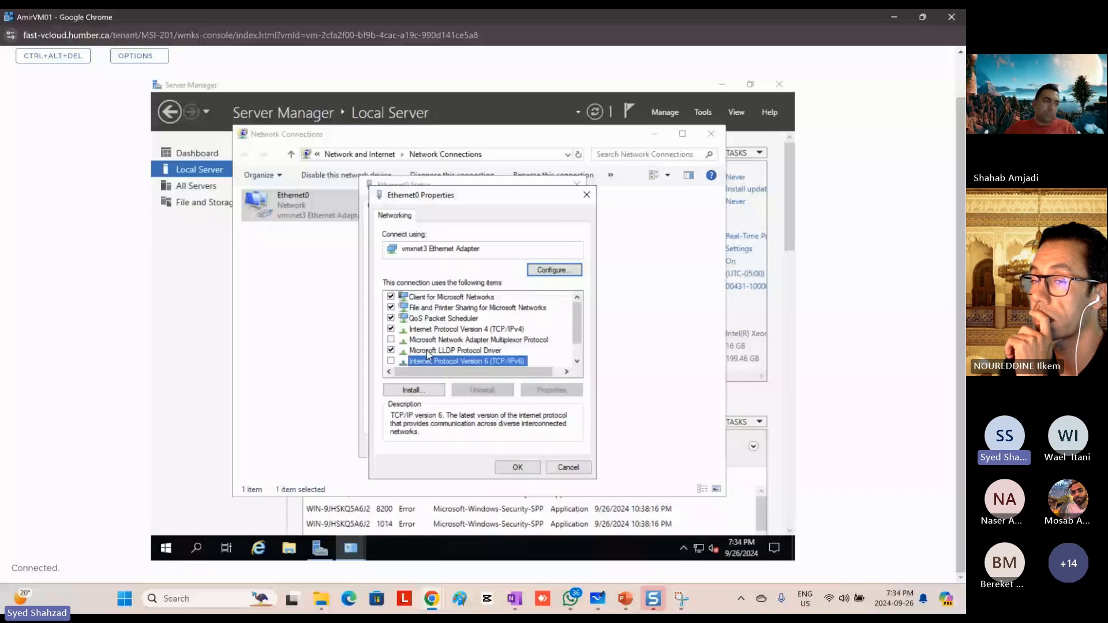
{"action": "left_click", "coordinate": [438, 329]}
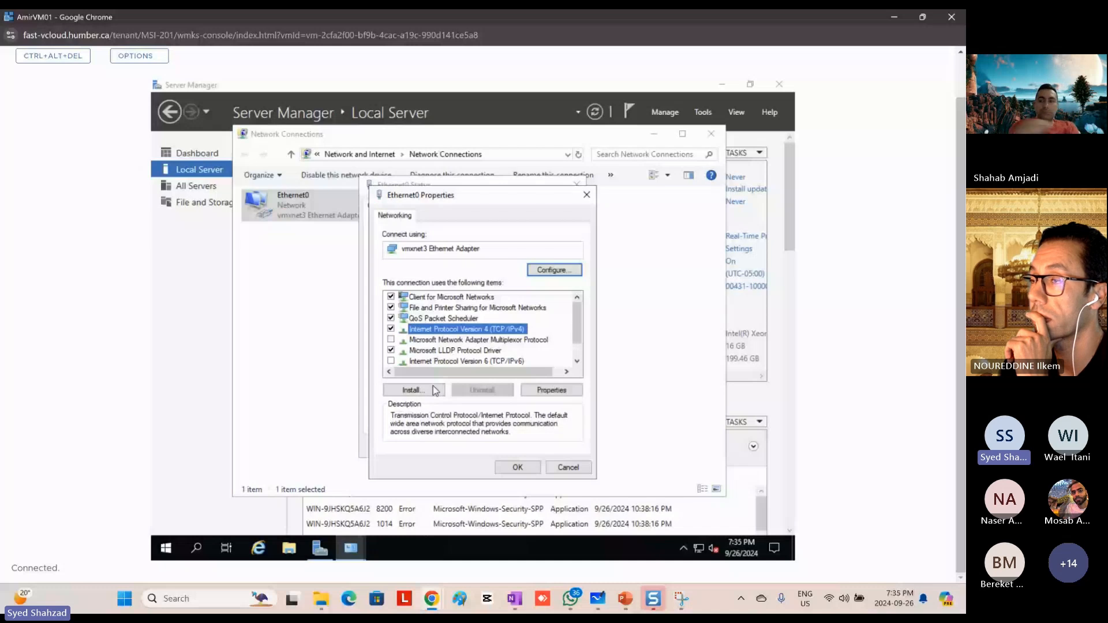
{"action": "double_click", "coordinate": [497, 334]}
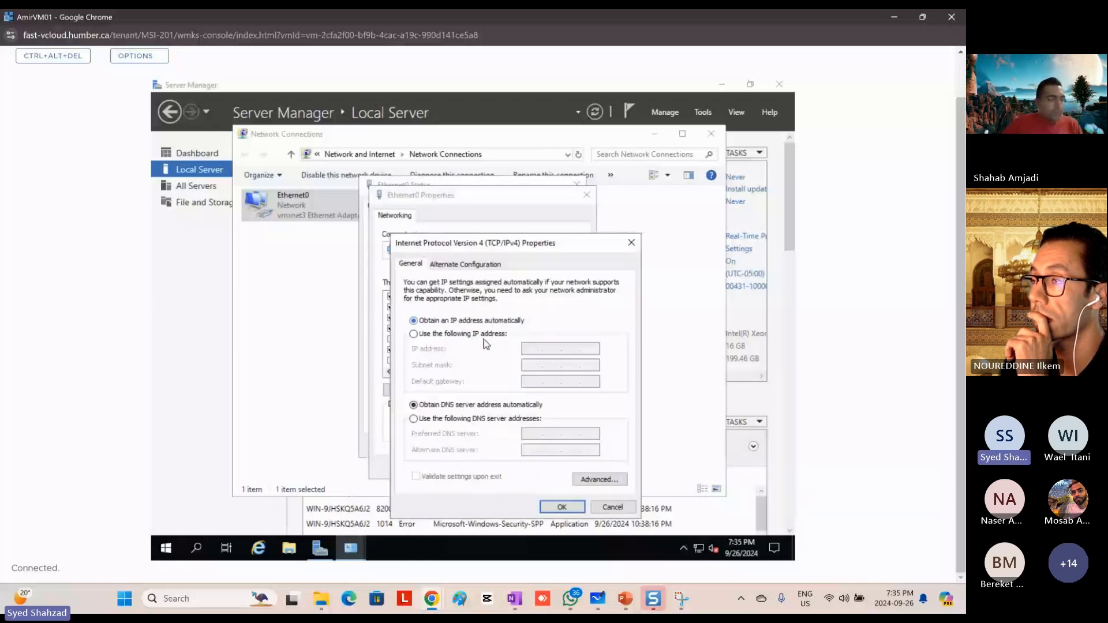
Step: Switch IPv4 to manual addressing with IP address 192.168.0.1 and subnet mask 255.255.255.0
{"action": "left_click", "coordinate": [473, 334]}
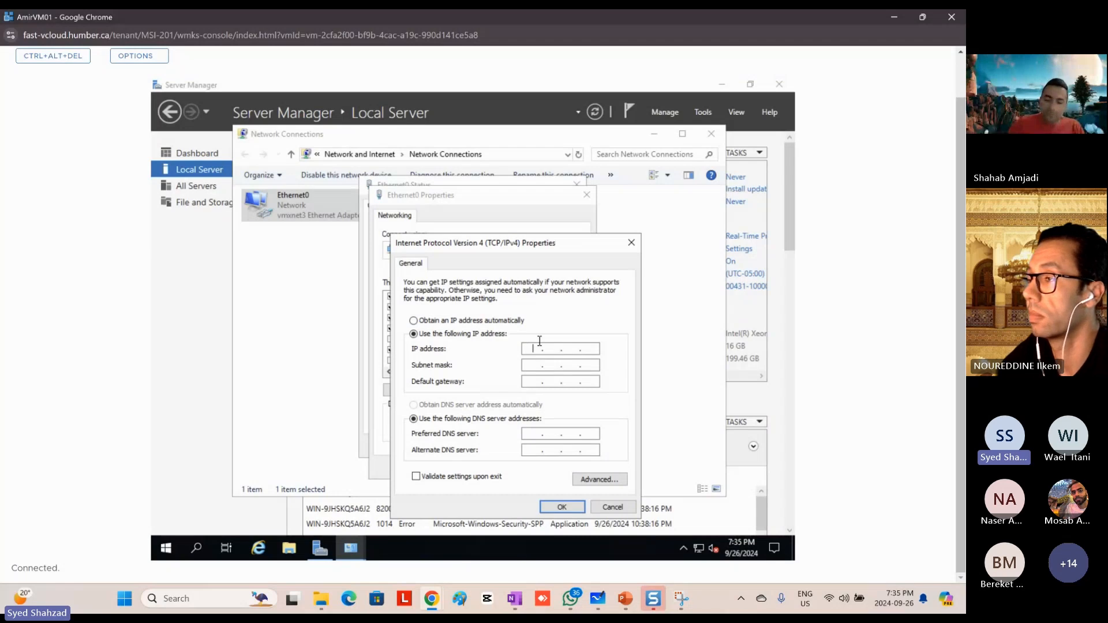
{"action": "type", "text": "192."}
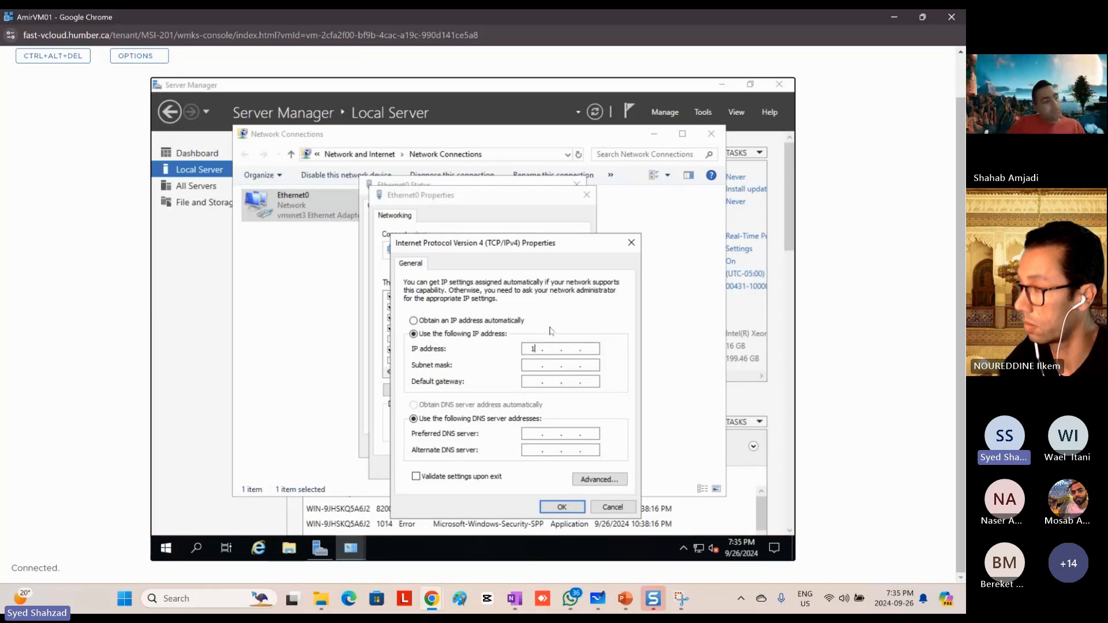
{"action": "type", "text": "168."}
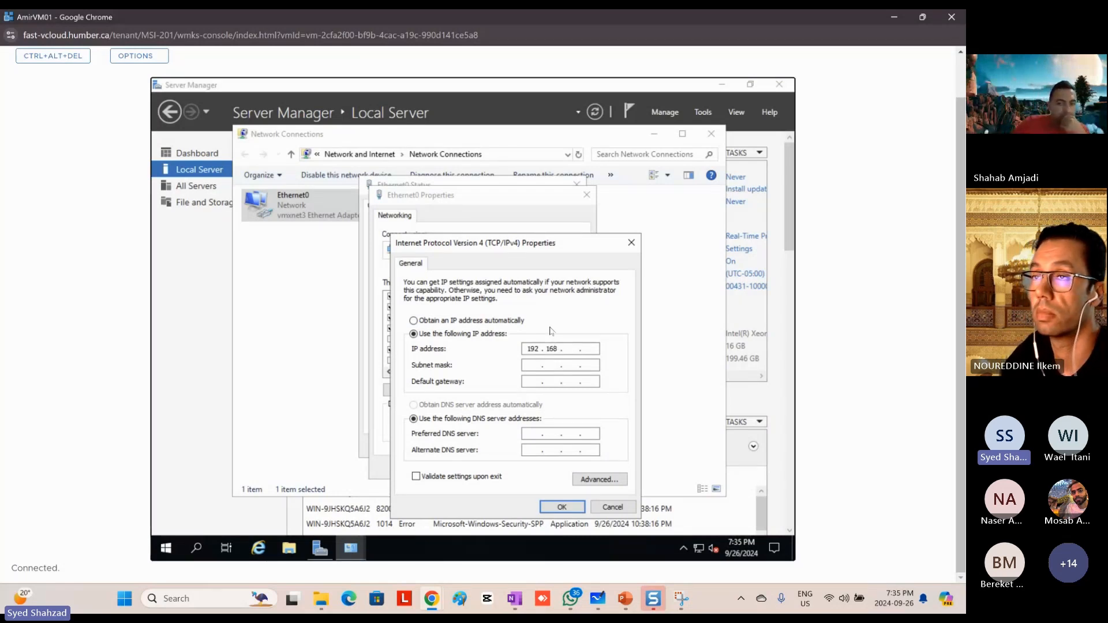
{"action": "type", "text": "0"}
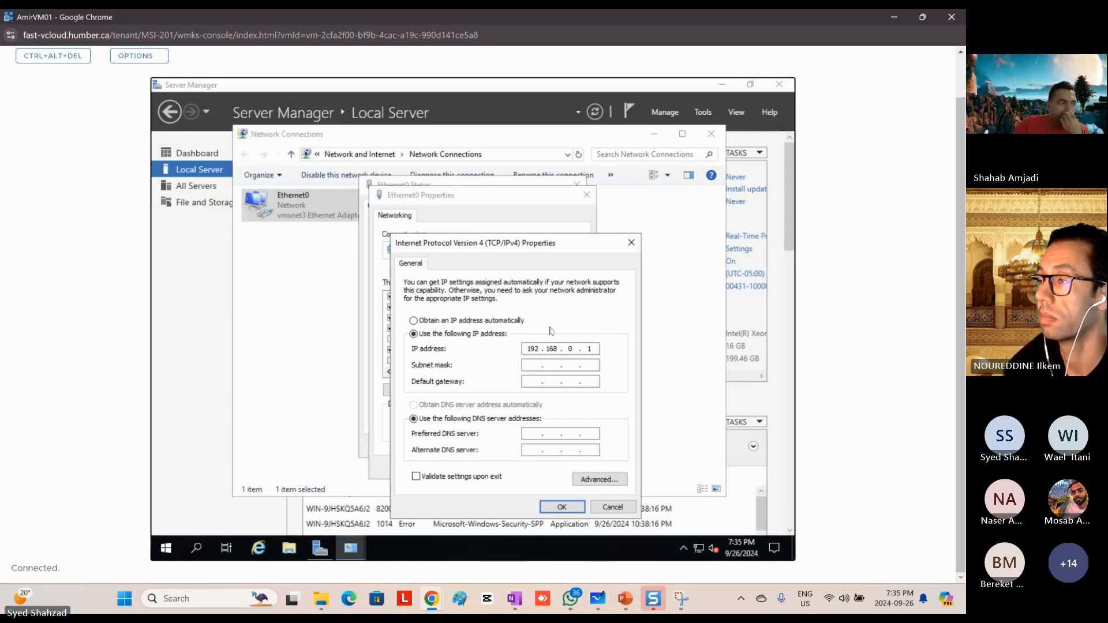
{"action": "key", "text": "Tab"}
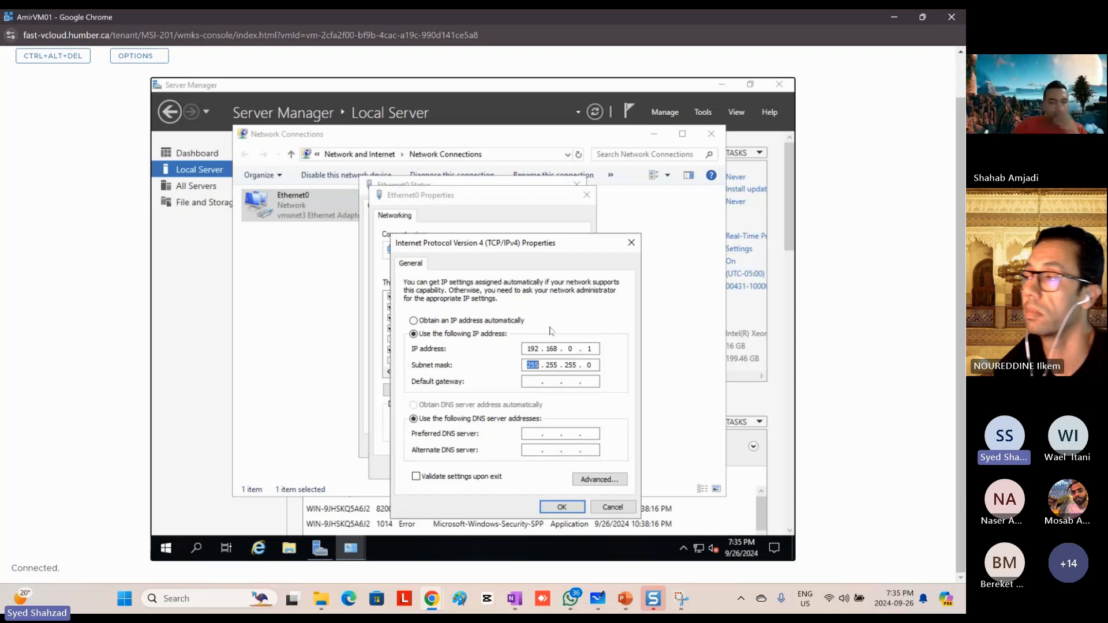
{"action": "key", "text": "Tab"}
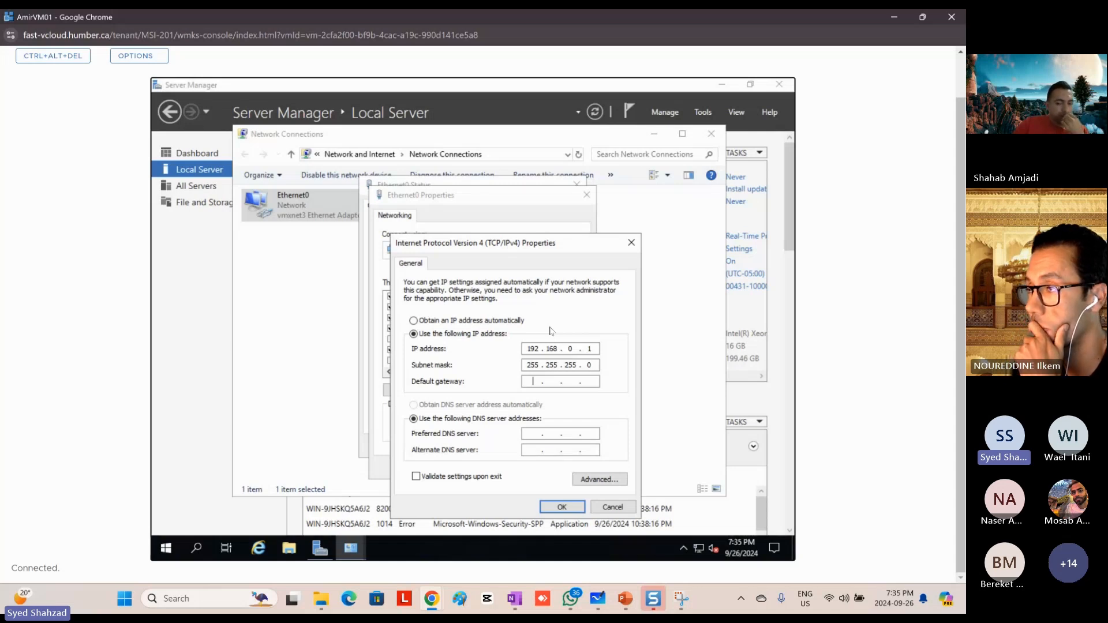
Step: Leave the default gateway blank and set the preferred DNS server to 192.168.0.1
{"action": "key", "text": "Tab"}
{"action": "key", "text": "Tab"}
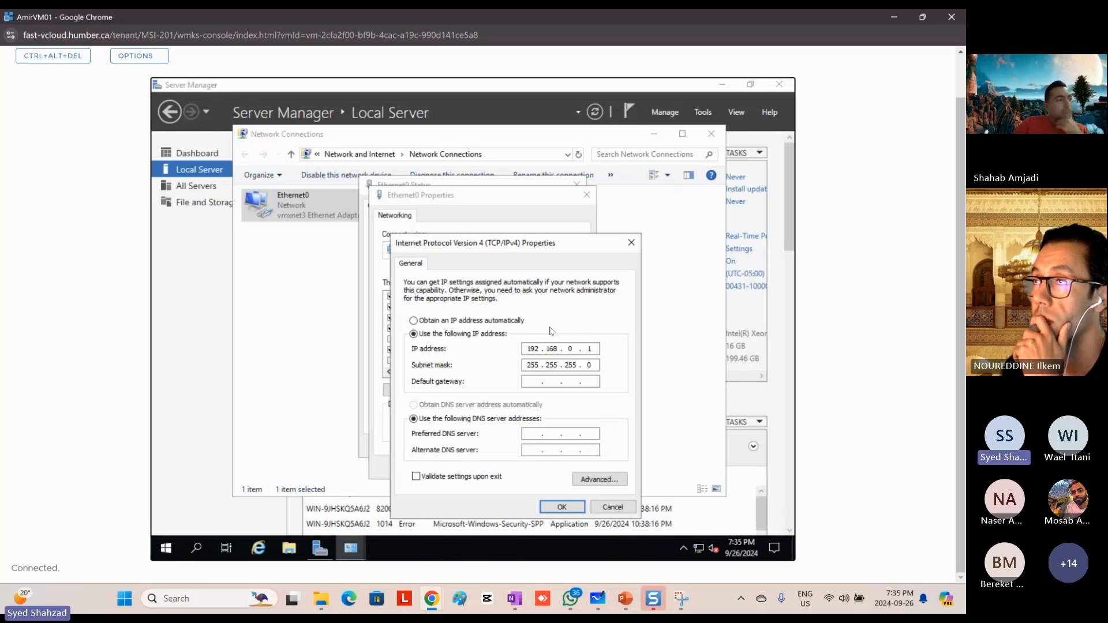
{"action": "key", "text": "shift+Tab"}
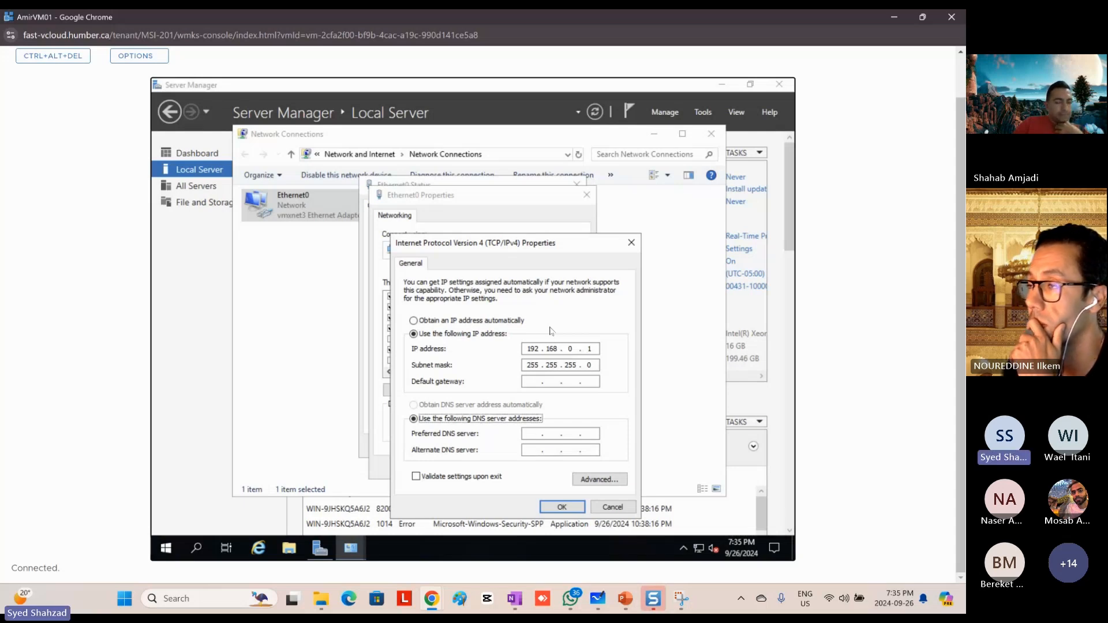
{"action": "key", "text": "shift+Tab"}
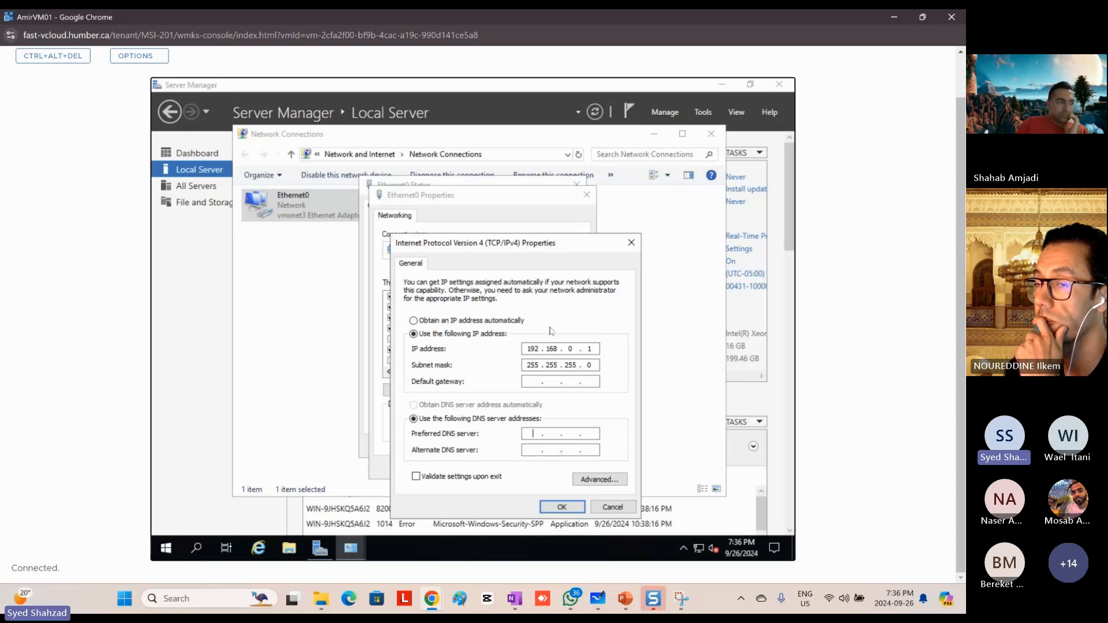
{"action": "type", "text": "9"}
{"action": "key", "text": "BackSpace"}
{"action": "type", "text": "192 . 16"}
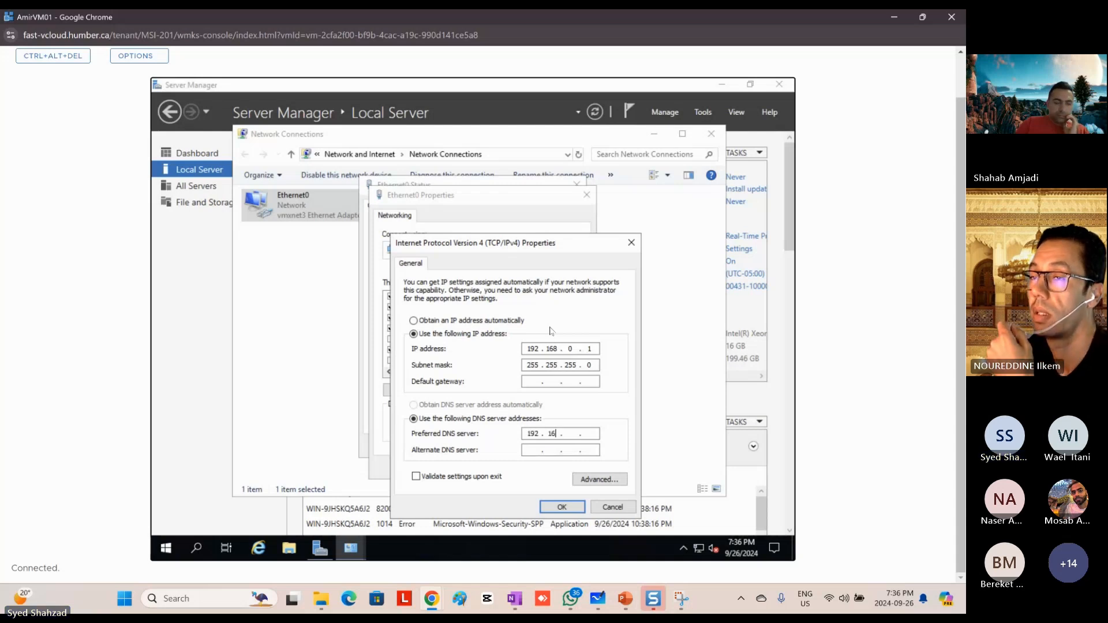
{"action": "type", "text": "8 . "}
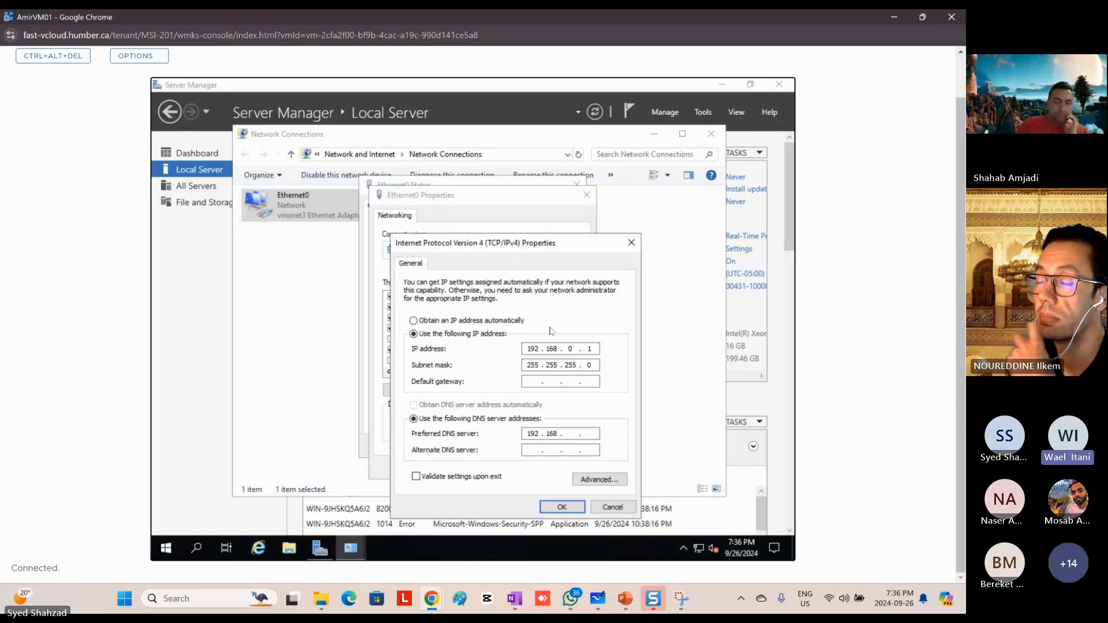
{"action": "type", "text": "0 . 1"}
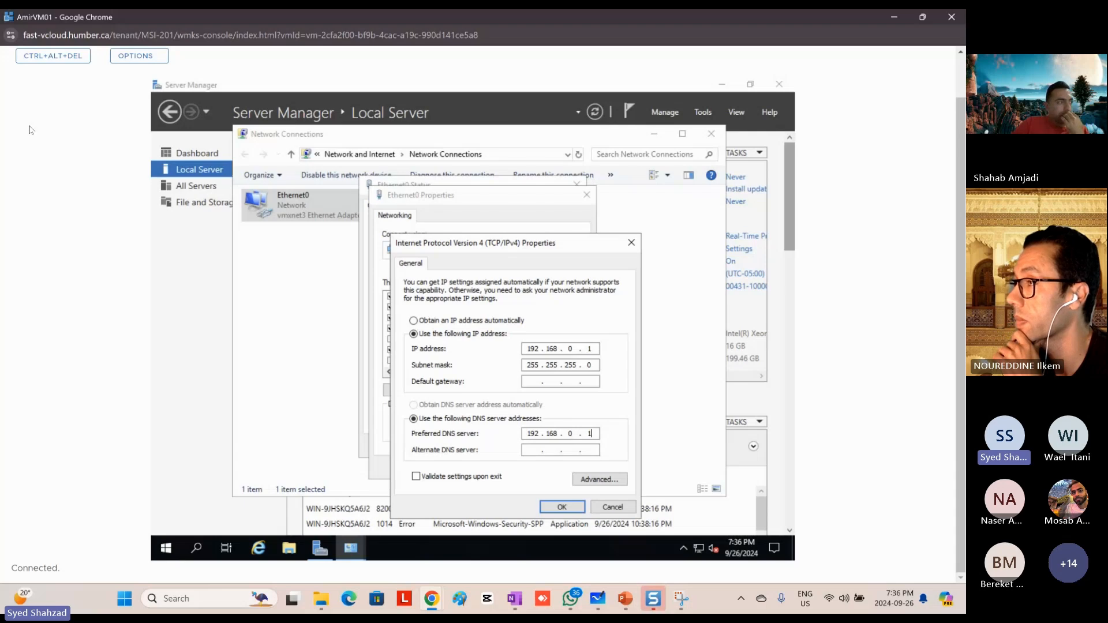
Step: Capture a screenshot of the VM console showing the IPv4 settings and switch to the PowerPoint presentation
{"action": "key", "text": "super+shift+s"}
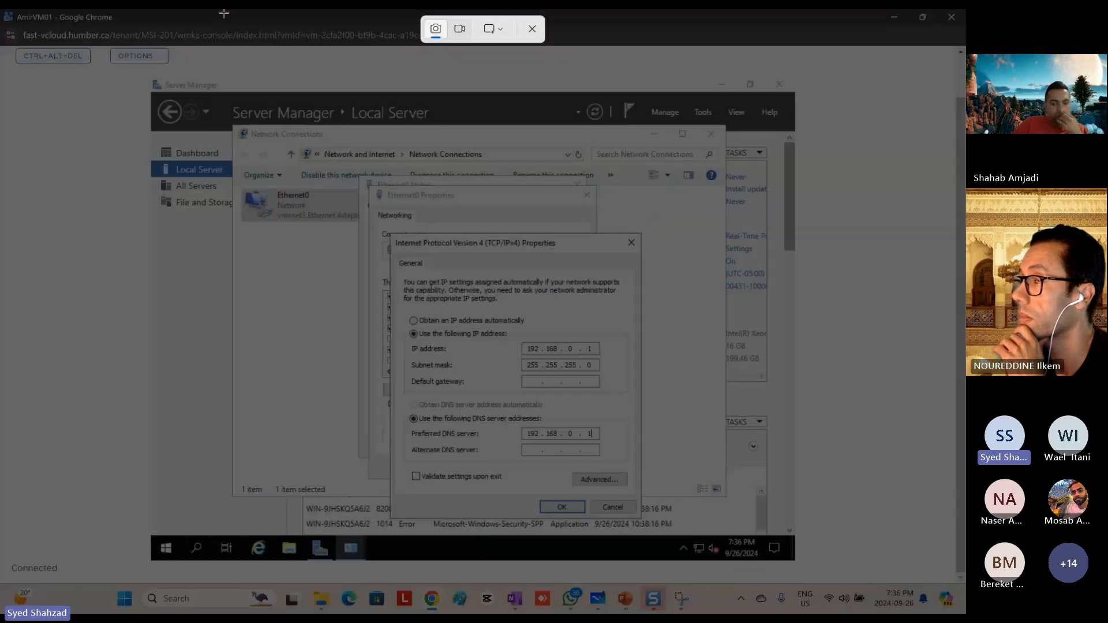
{"action": "left_click_drag", "start_coordinate": [4, 16], "coordinate": [867, 578]}
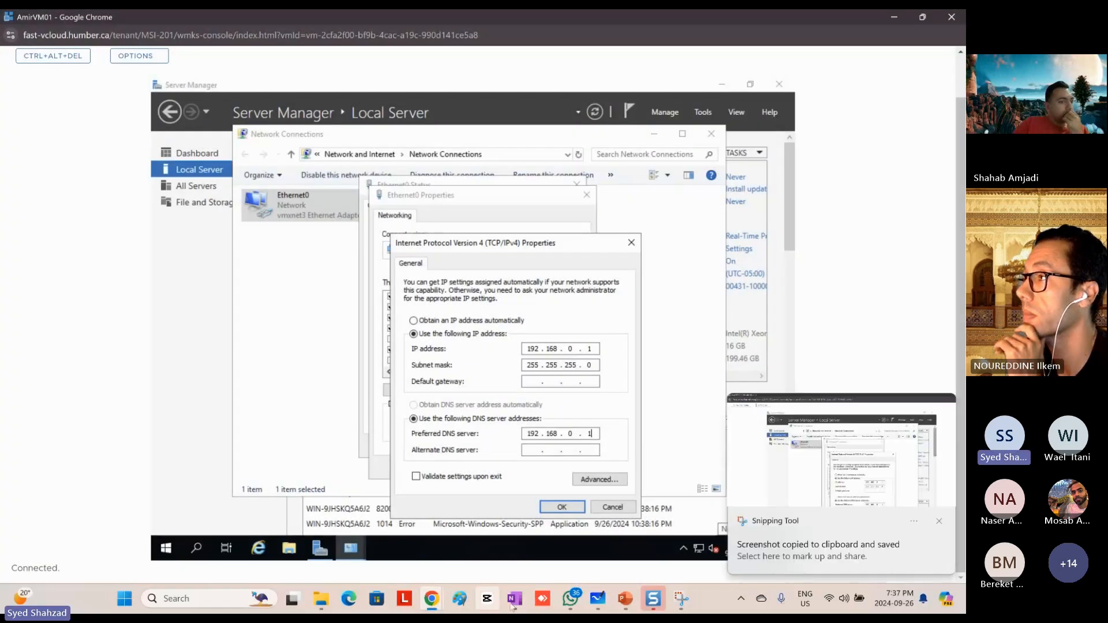
{"action": "left_click", "coordinate": [625, 599]}
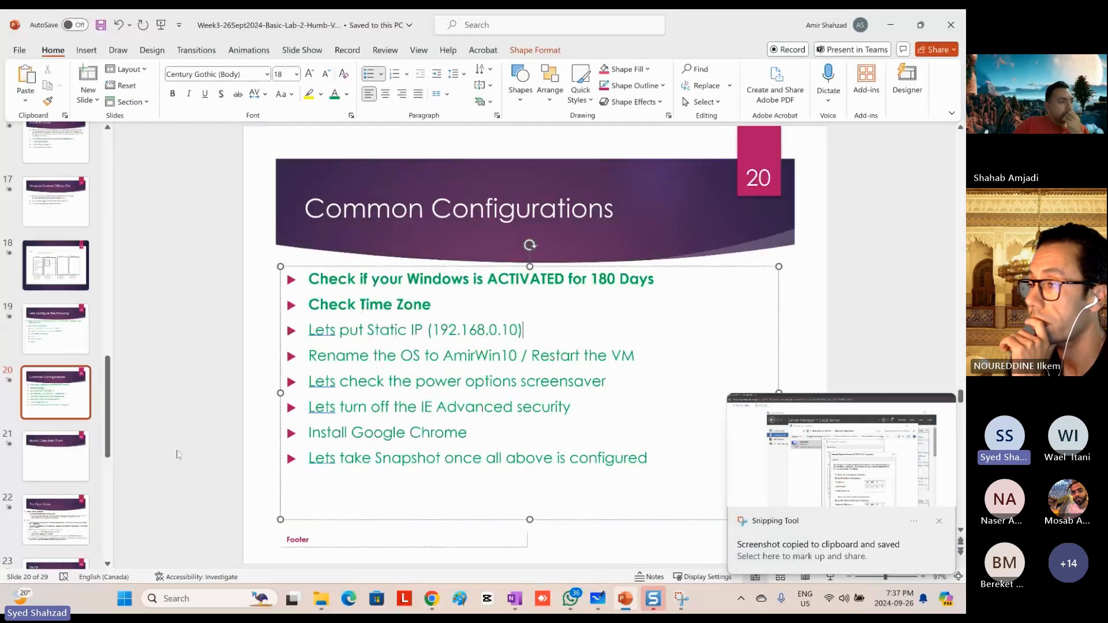
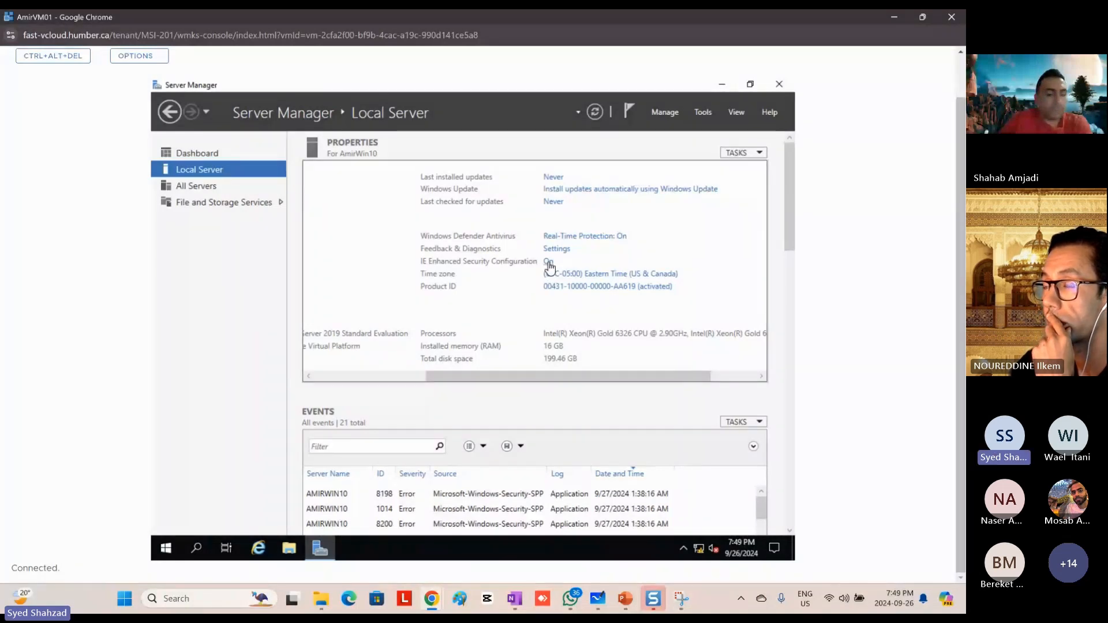
Step: Turn off IE Enhanced Security Configuration for both Administrators and Users on the local server
{"action": "left_click", "coordinate": [549, 262]}
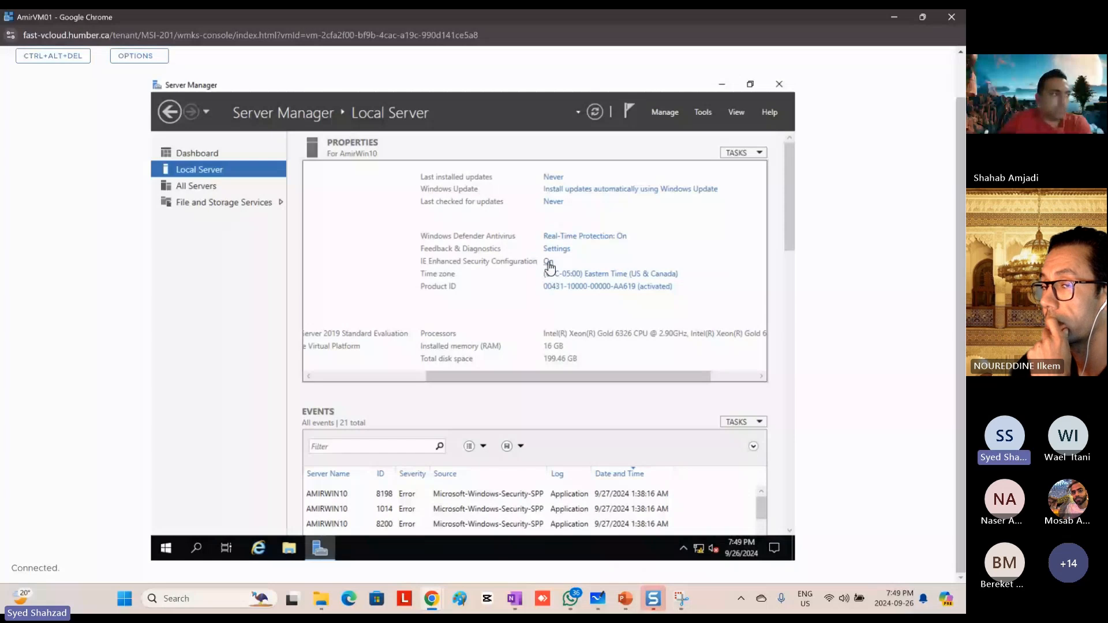
{"action": "left_click", "coordinate": [393, 296]}
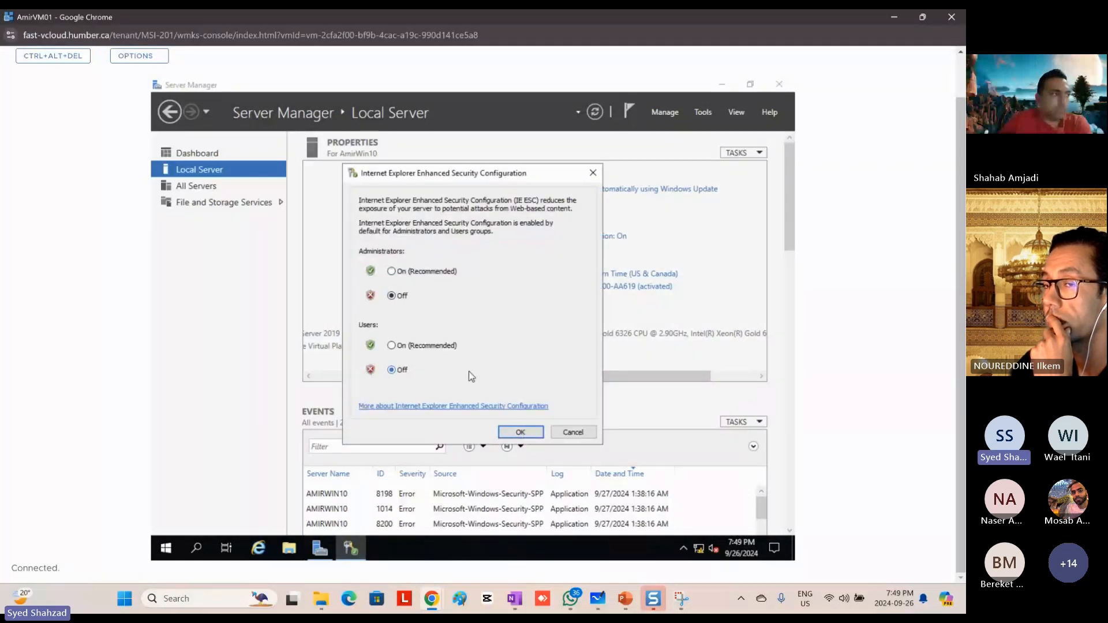
{"action": "left_click", "coordinate": [392, 369]}
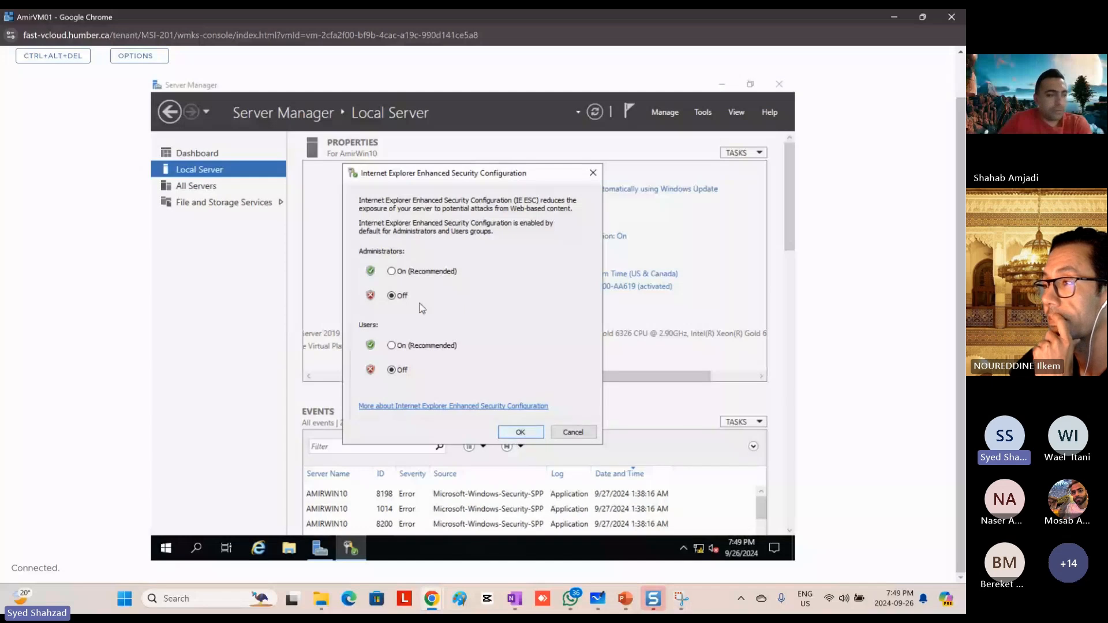
{"action": "left_click", "coordinate": [518, 430]}
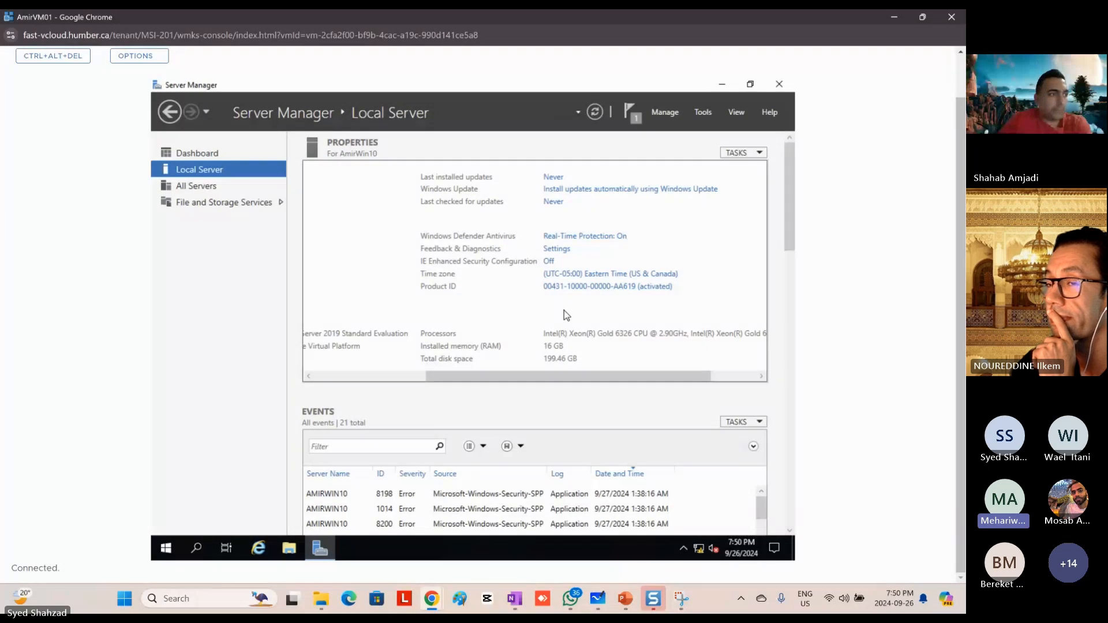
Step: Review the Local Server properties, including the Ethernet0, IE Enhanced Security Configuration and time zone entries
{"action": "left_click", "coordinate": [354, 378]}
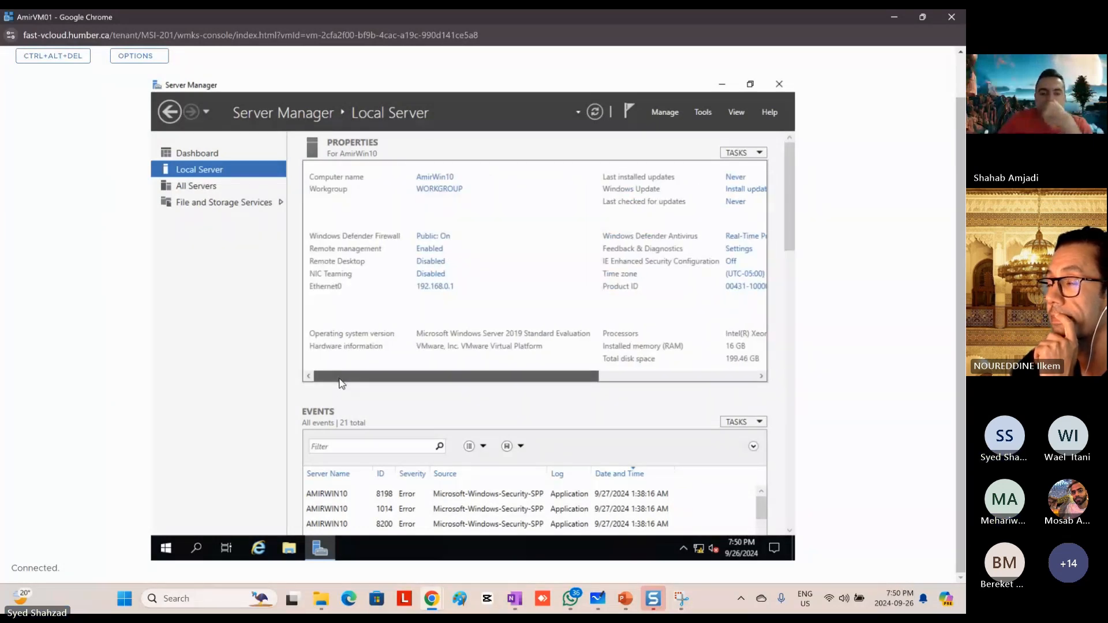
{"action": "left_click_drag", "start_coordinate": [341, 382], "coordinate": [418, 386]}
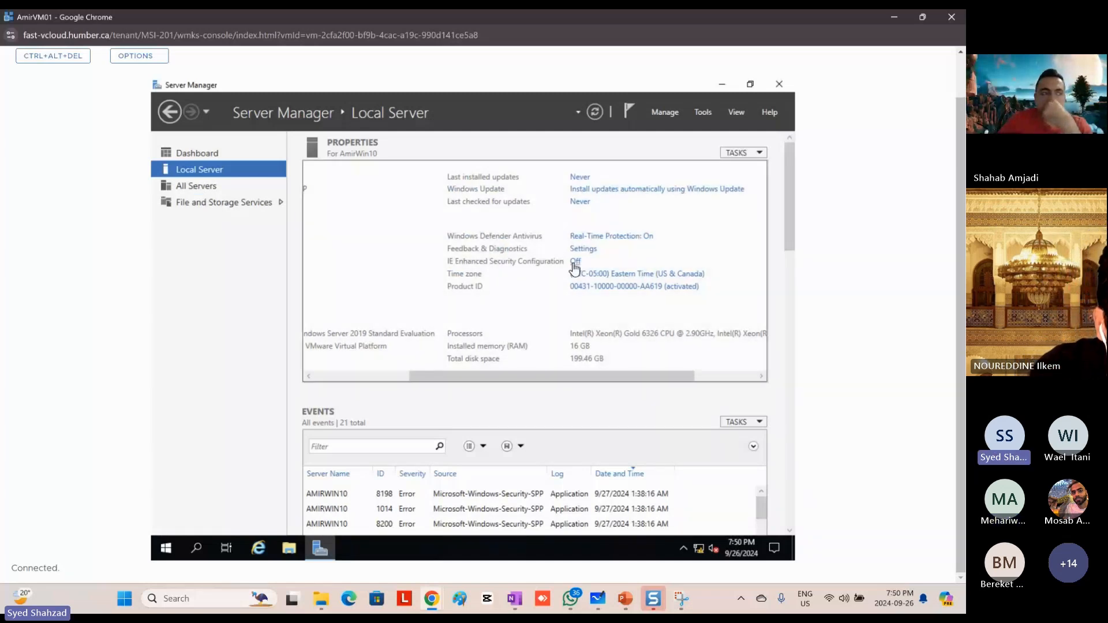
{"action": "scroll", "coordinate": [794, 219], "scroll_direction": "down", "scroll_amount": 2}
{"action": "scroll", "coordinate": [798, 232], "scroll_direction": "down", "scroll_amount": 1}
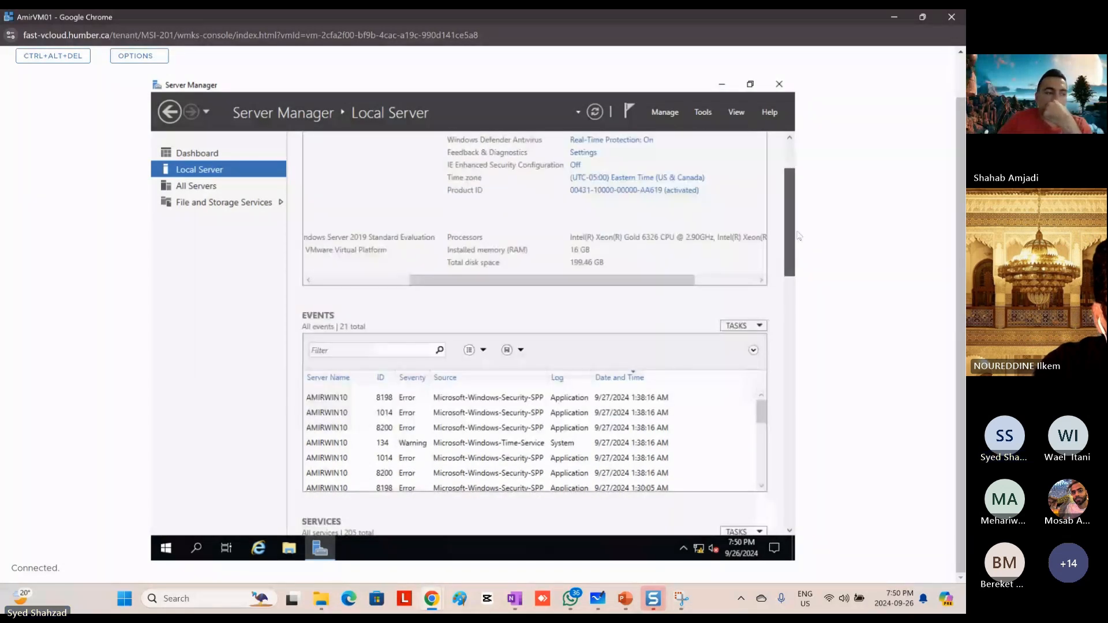
{"action": "scroll", "coordinate": [799, 236], "scroll_direction": "down", "scroll_amount": 1}
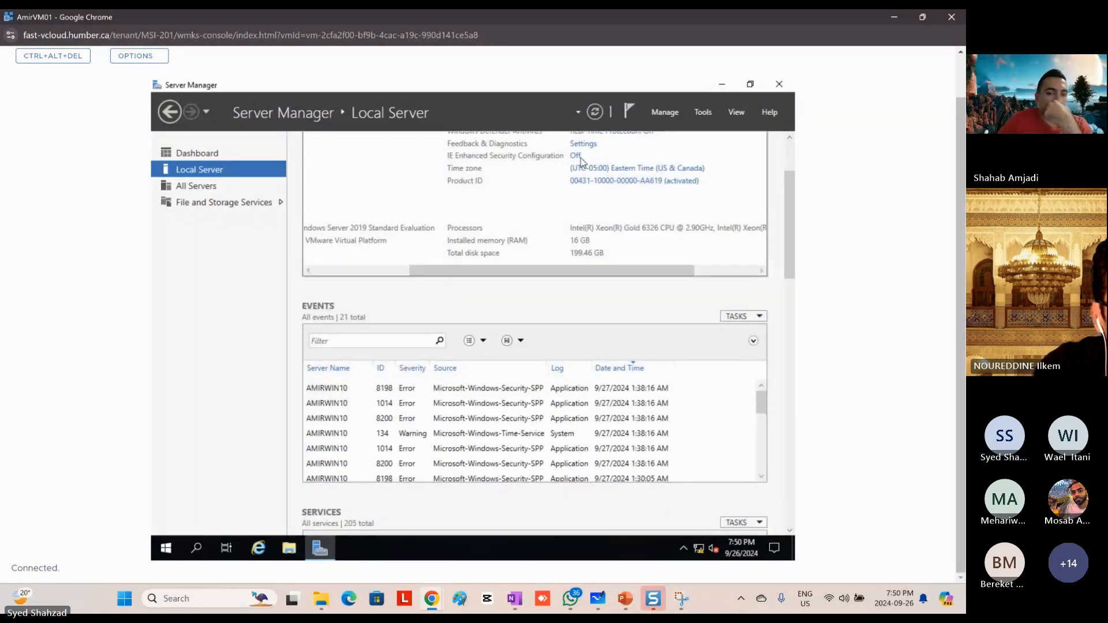
{"action": "scroll", "coordinate": [957, 148], "scroll_direction": "up", "scroll_amount": 2}
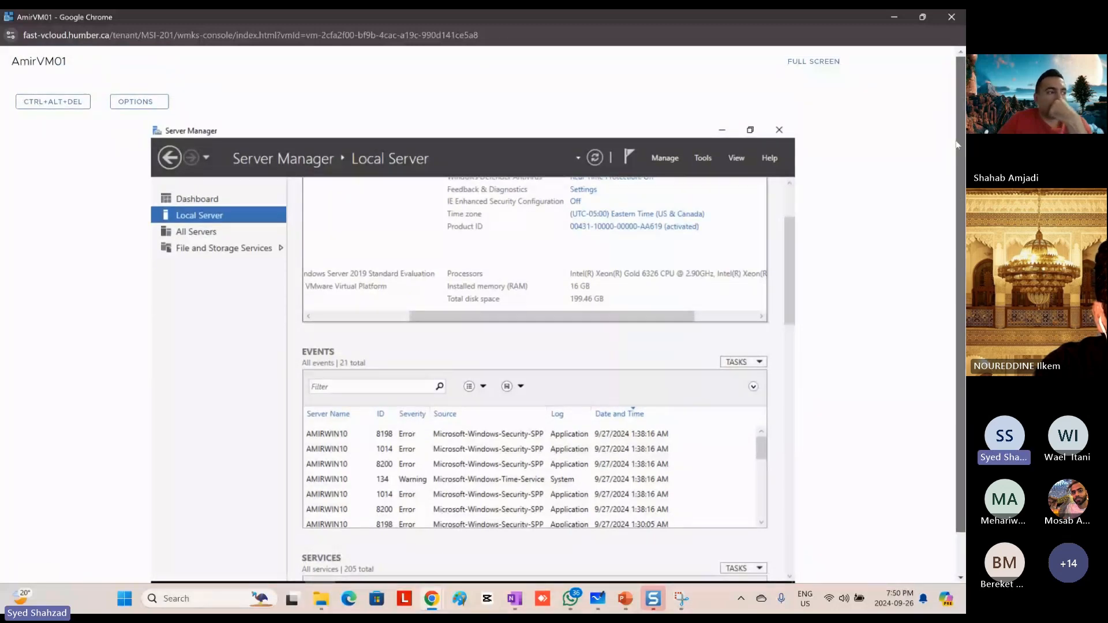
{"action": "scroll", "coordinate": [957, 144], "scroll_direction": "down", "scroll_amount": 2}
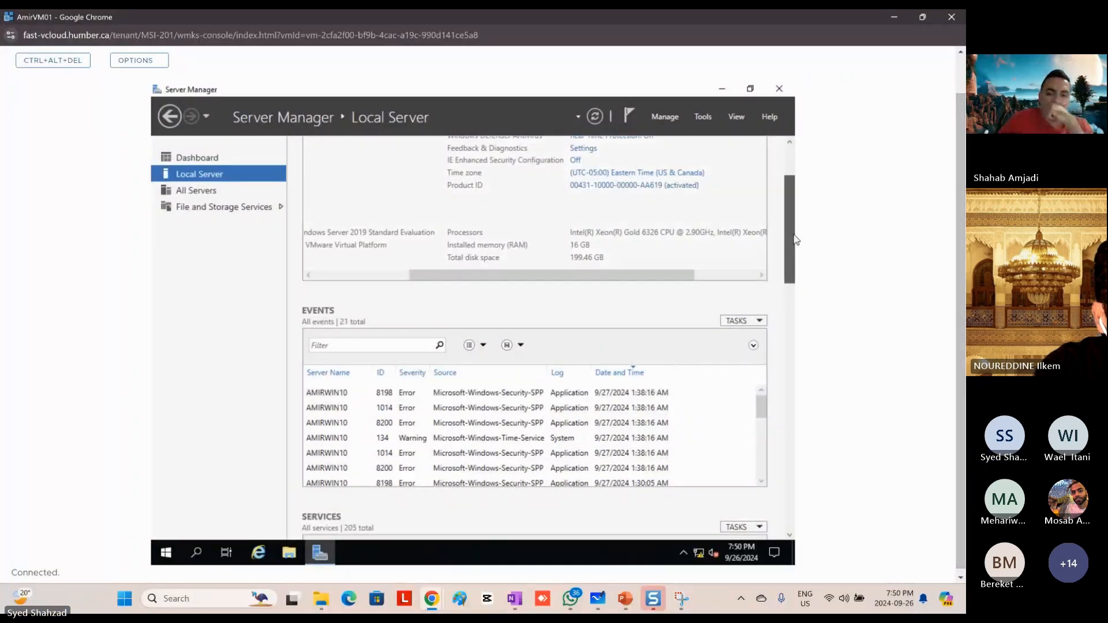
{"action": "scroll", "coordinate": [770, 234], "scroll_direction": "up", "scroll_amount": 3}
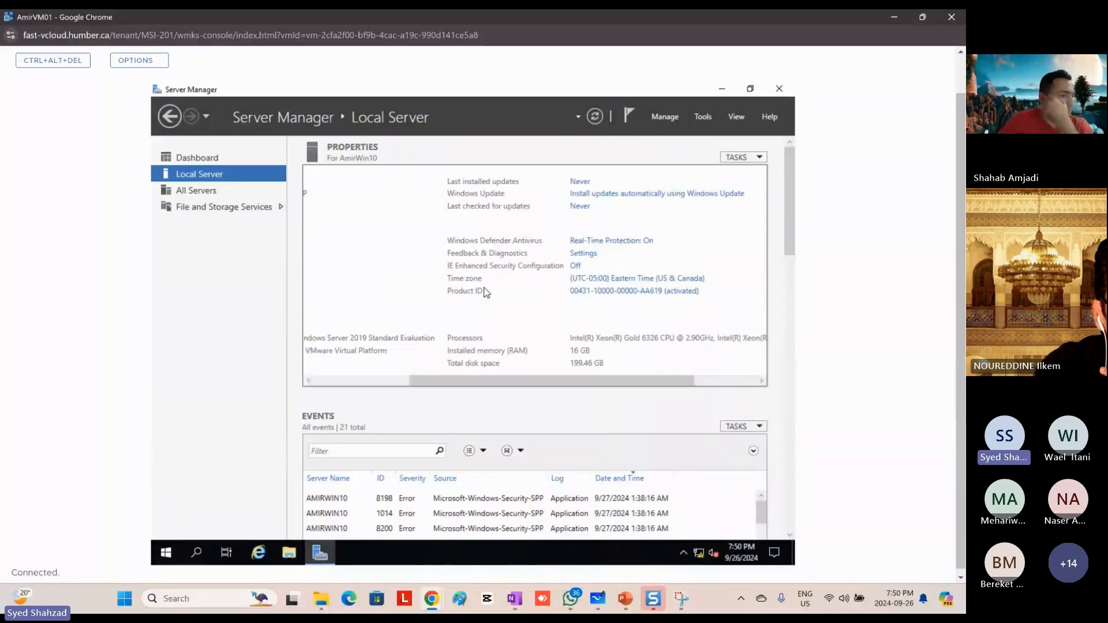
Step: Switch to the PowerPoint presentation and bold the "Lets turn off the IE Advanced security" bullet on slide 20
{"action": "left_click", "coordinate": [624, 600]}
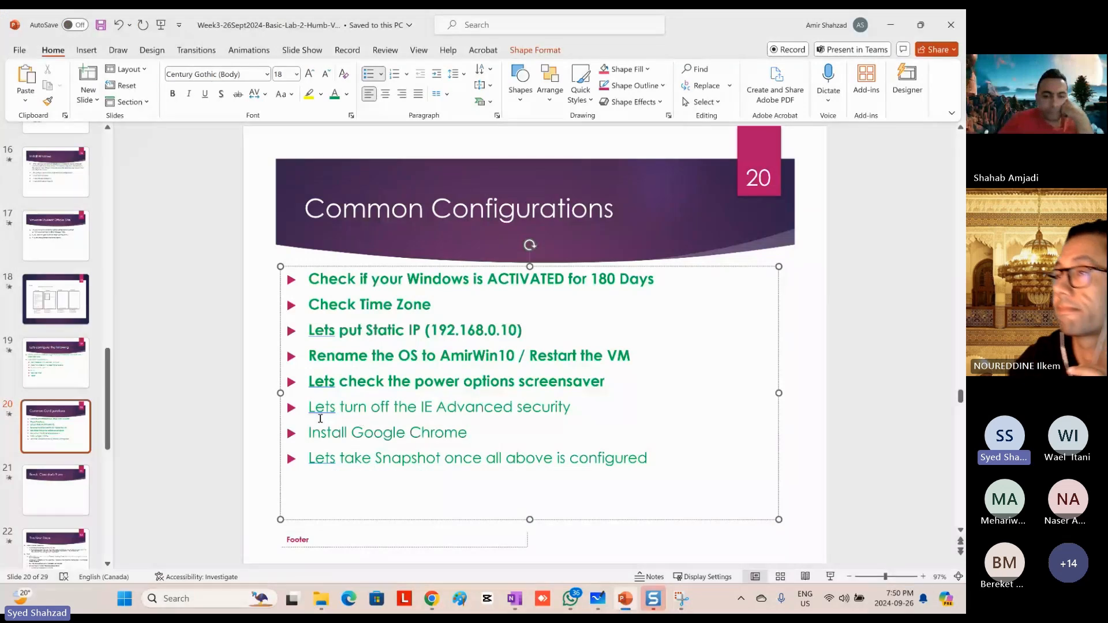
{"action": "triple_click", "coordinate": [542, 409]}
{"action": "key", "text": "ctrl+b"}
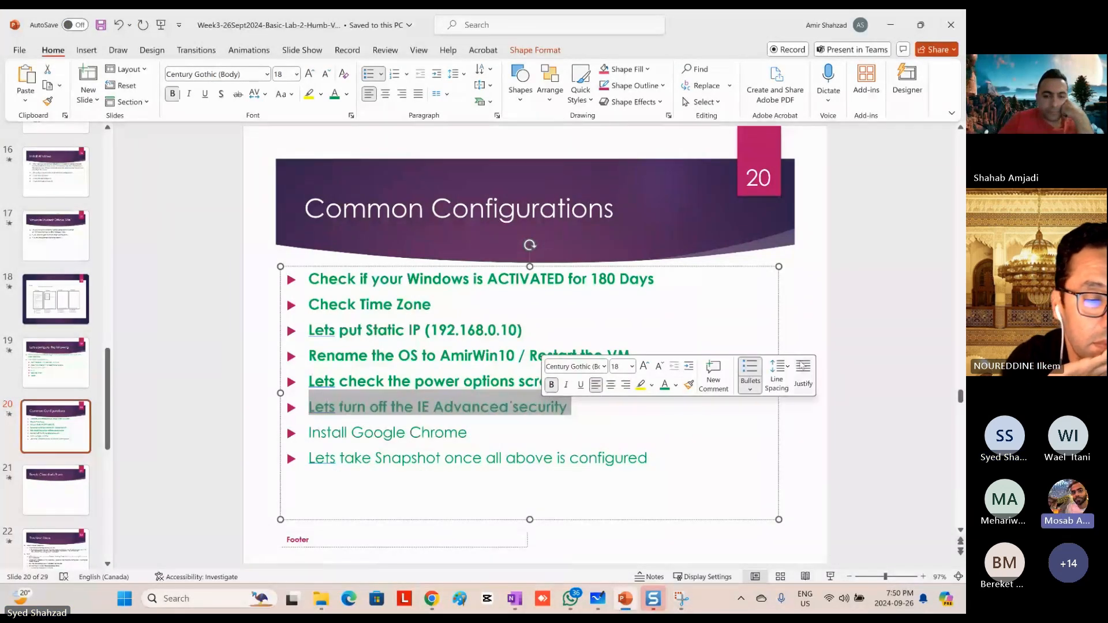
{"action": "left_click", "coordinate": [800, 310]}
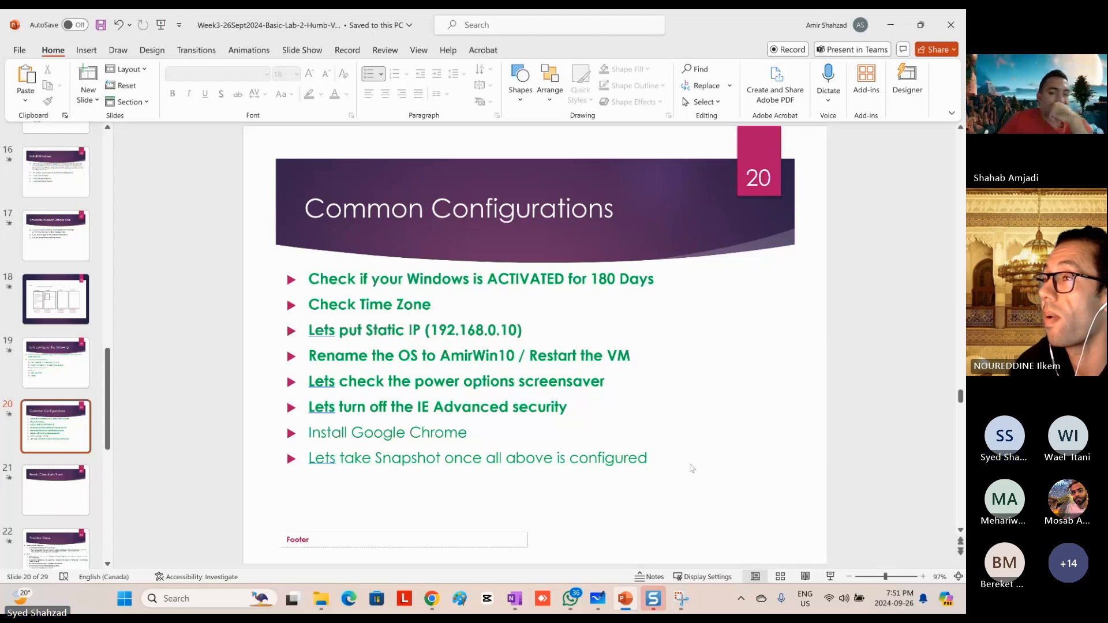
Step: Switch back to the VM console and check the network connection status and the Ethernet0 address
{"action": "key", "text": "alt+Tab"}
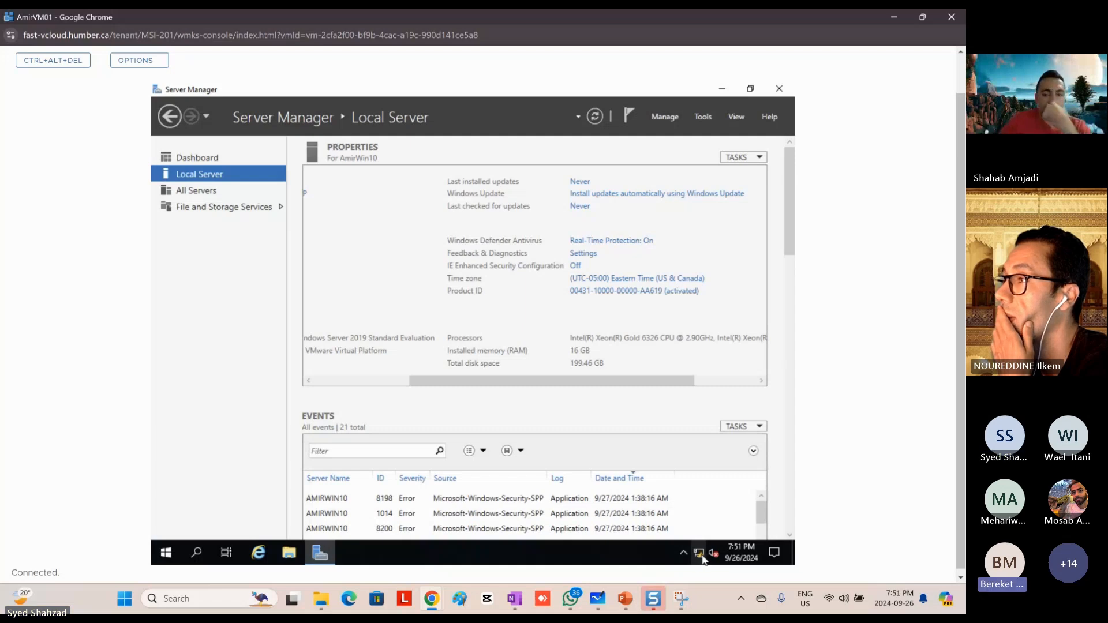
{"action": "mouse_move", "coordinate": [701, 559]}
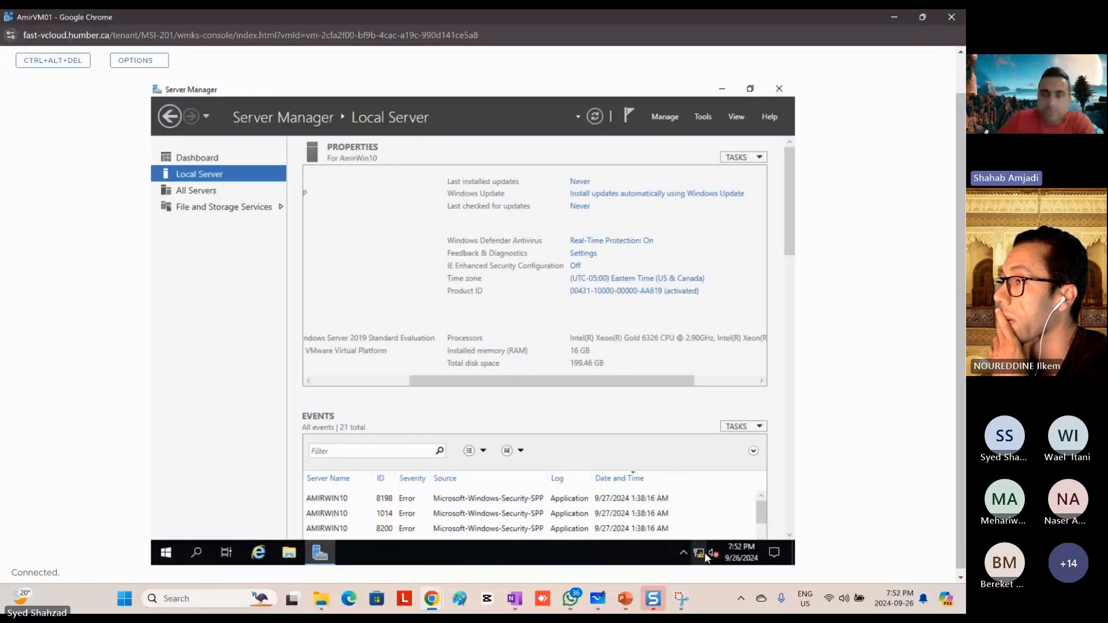
{"action": "left_click", "coordinate": [329, 382]}
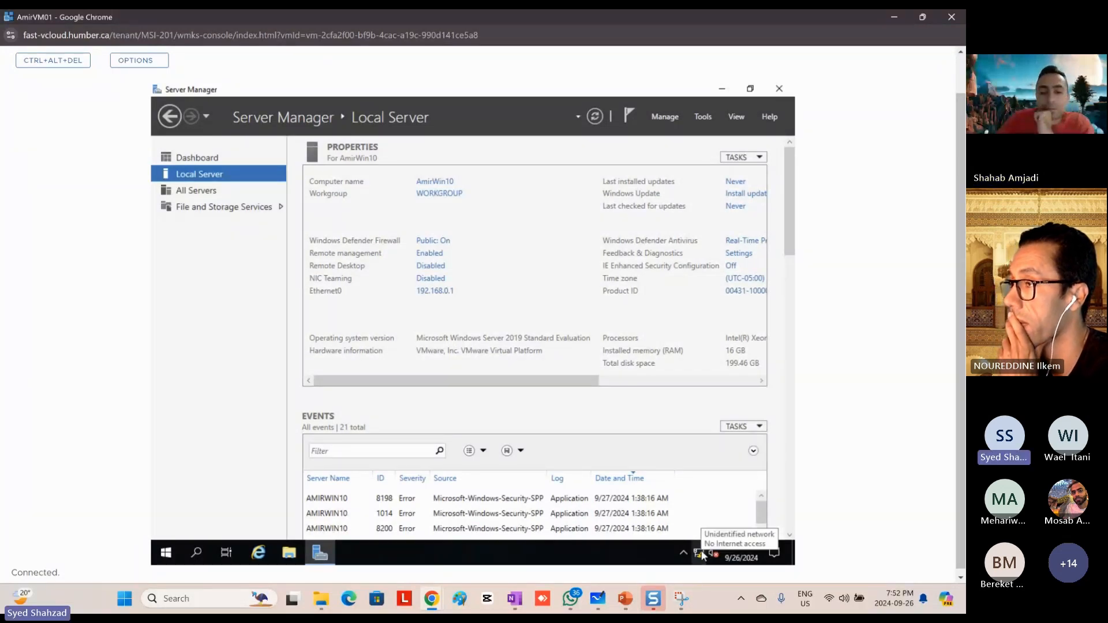
Step: Examine the lab diagram on PowerPoint slide 18 and in Microsoft Whiteboard, then return to the VM console
{"action": "left_click", "coordinate": [630, 607]}
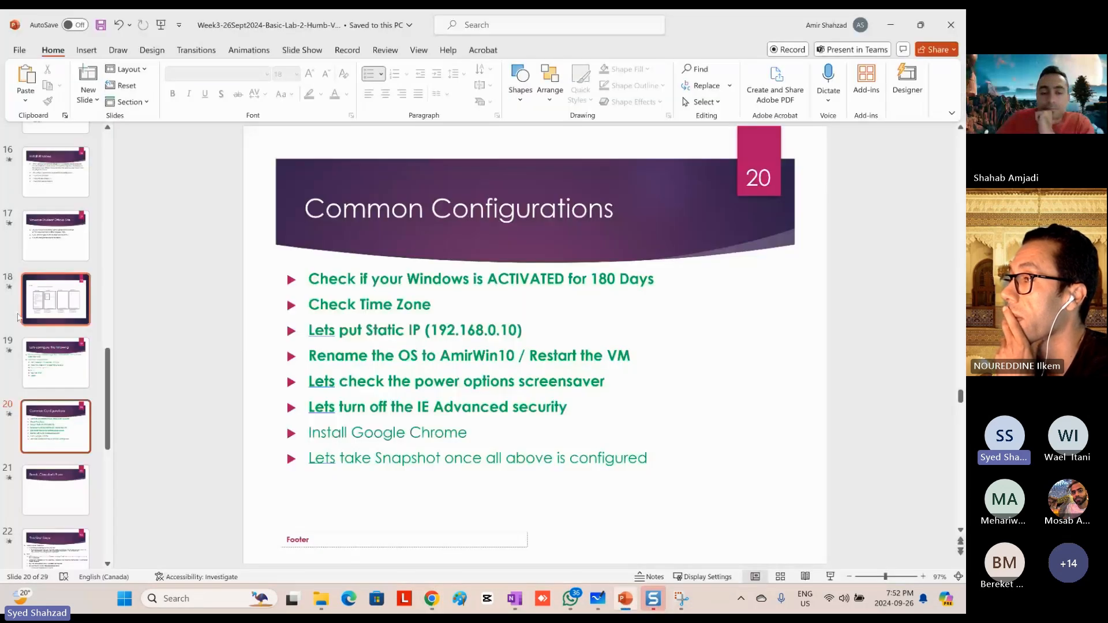
{"action": "left_click", "coordinate": [25, 315]}
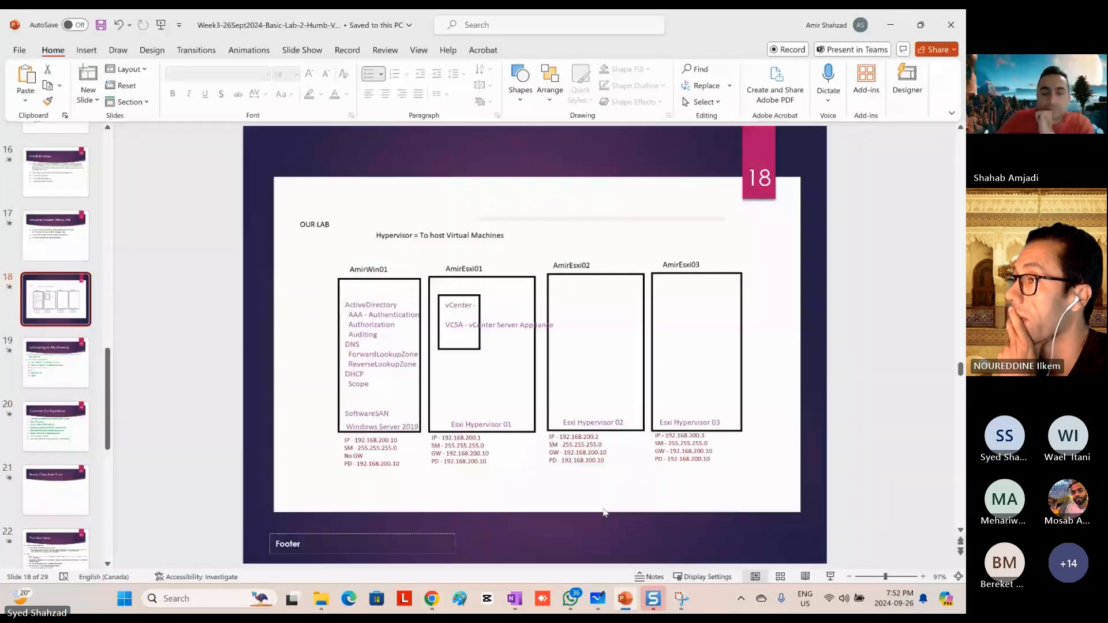
{"action": "left_click", "coordinate": [598, 601]}
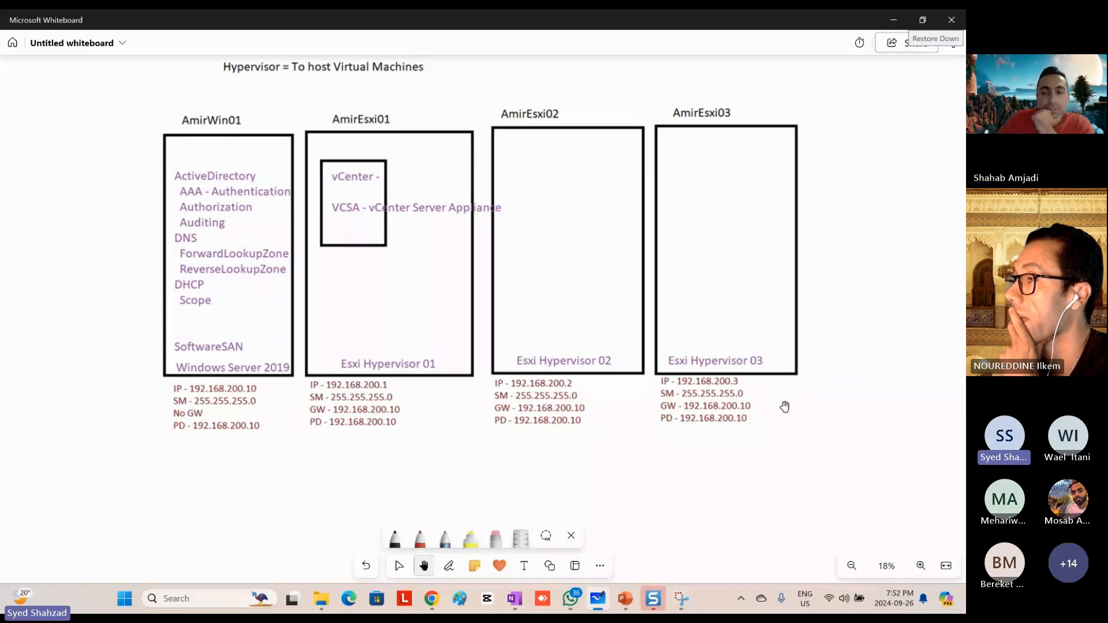
{"action": "left_click", "coordinate": [893, 20]}
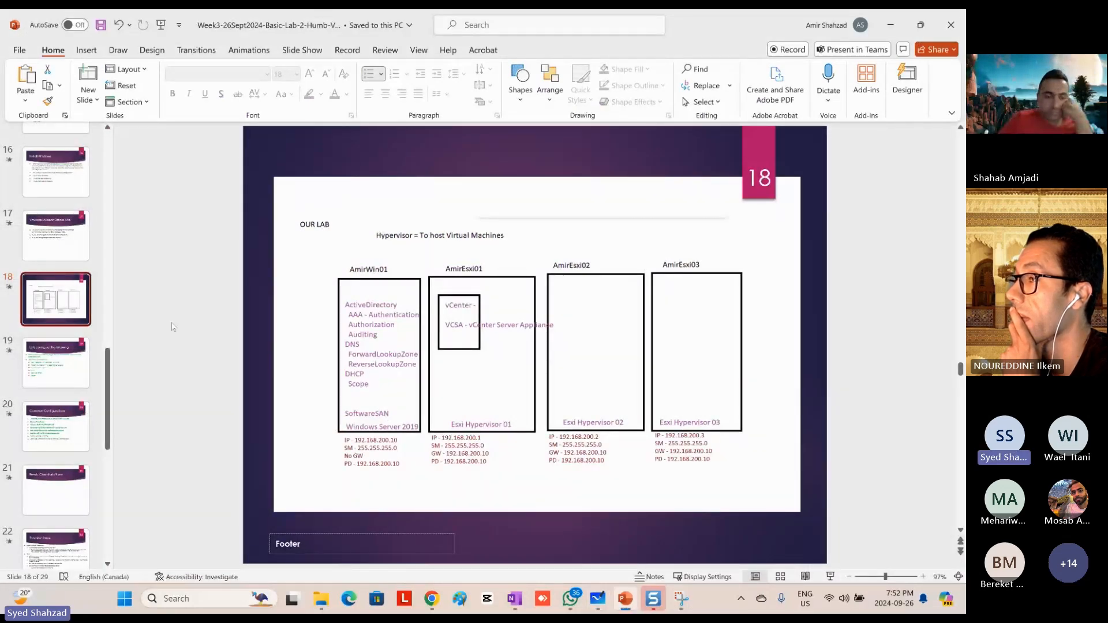
{"action": "key", "text": "alt+Tab"}
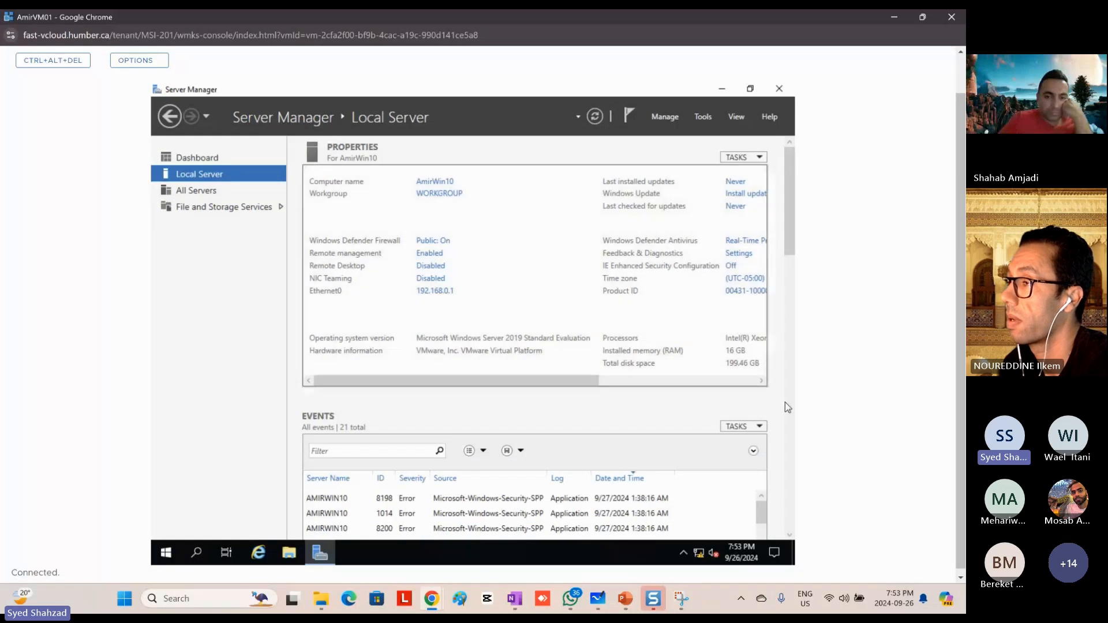
Step: In PowerPoint, move the "Install Google Chrome" bullet on slide 20 directly below "Check Time Zone"
{"action": "left_click", "coordinate": [625, 600]}
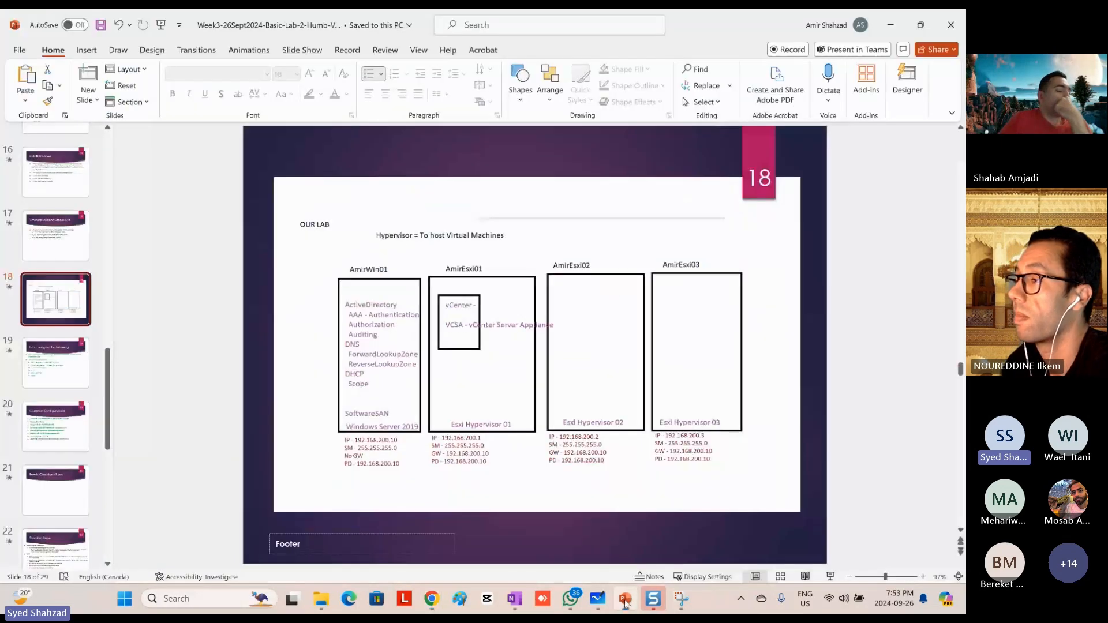
{"action": "left_click", "coordinate": [56, 426]}
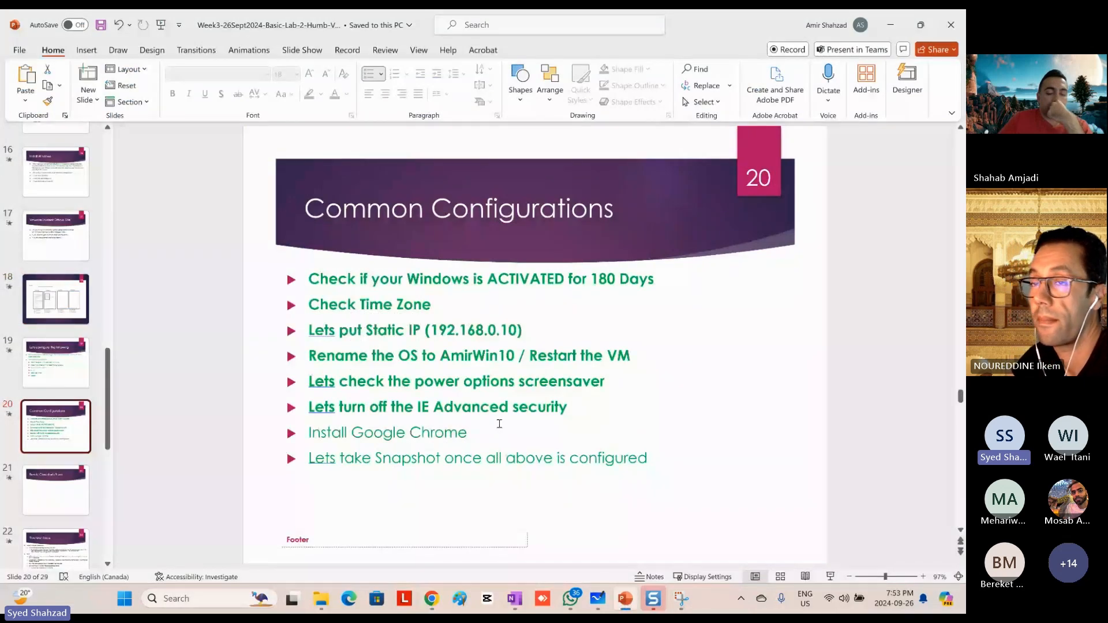
{"action": "triple_click", "coordinate": [499, 424]}
{"action": "key", "text": "ctrl+c"}
{"action": "key", "text": "Delete"}
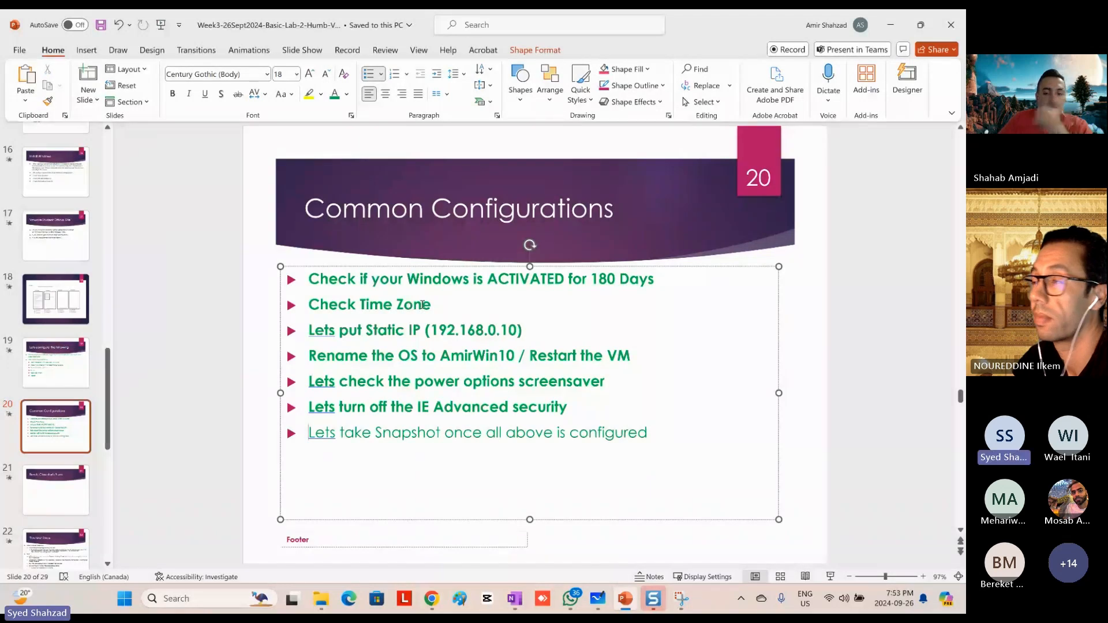
{"action": "left_click", "coordinate": [451, 302]}
{"action": "key", "text": "Return"}
{"action": "key", "text": "ctrl+v"}
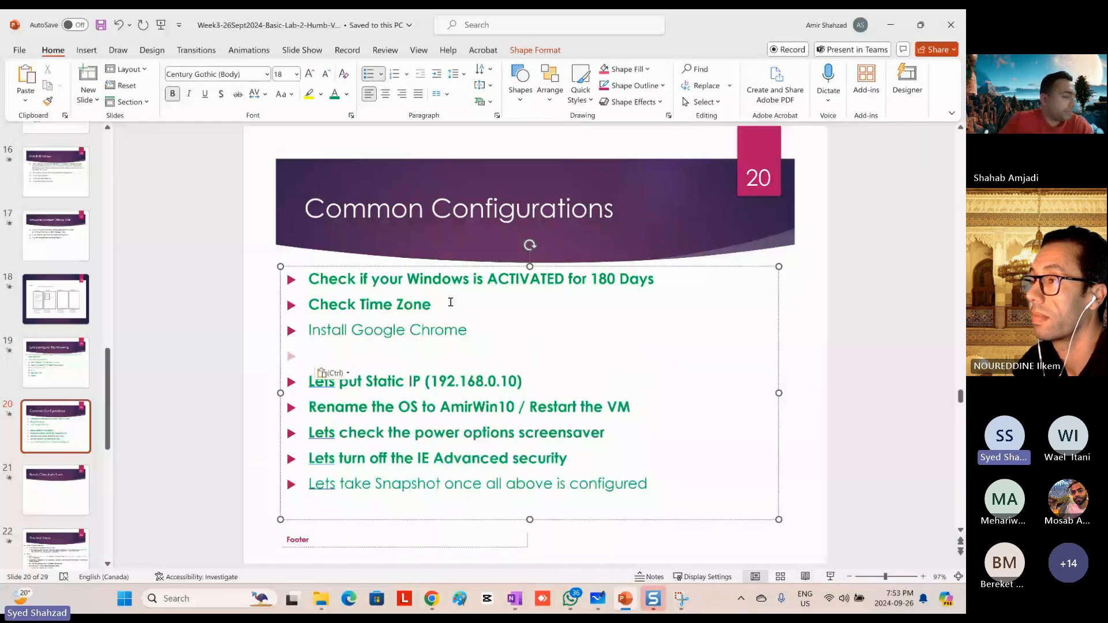
{"action": "key", "text": "BackSpace"}
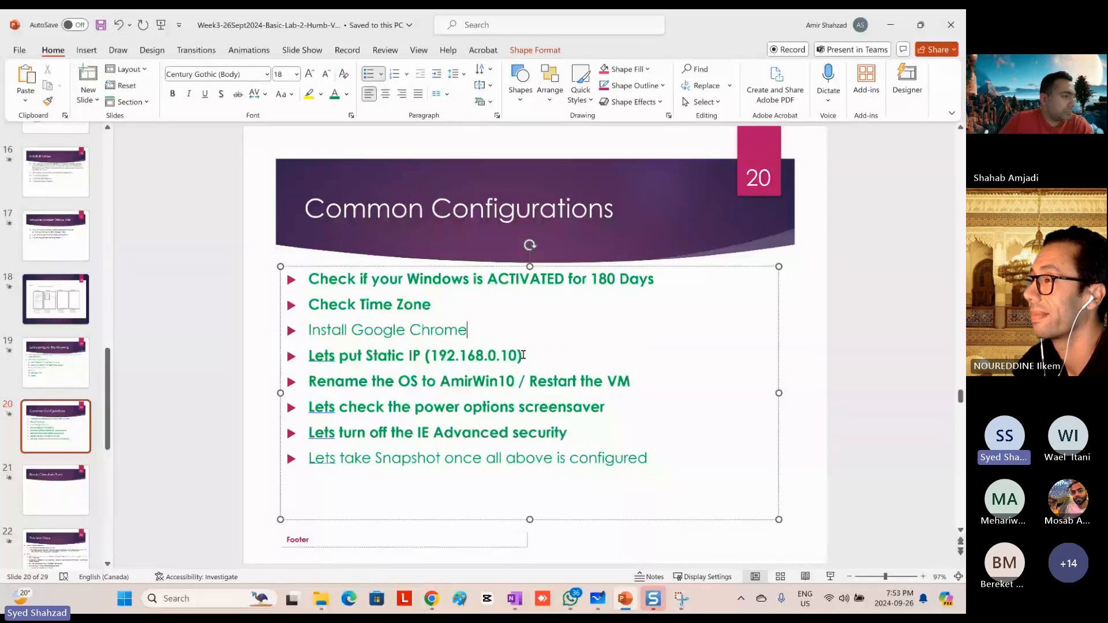
Step: Highlight the static IP address 192.168.0.10 on the slide and show the lab diagram in a maximized Microsoft Whiteboard window
{"action": "left_click_drag", "start_coordinate": [523, 355], "coordinate": [457, 359]}
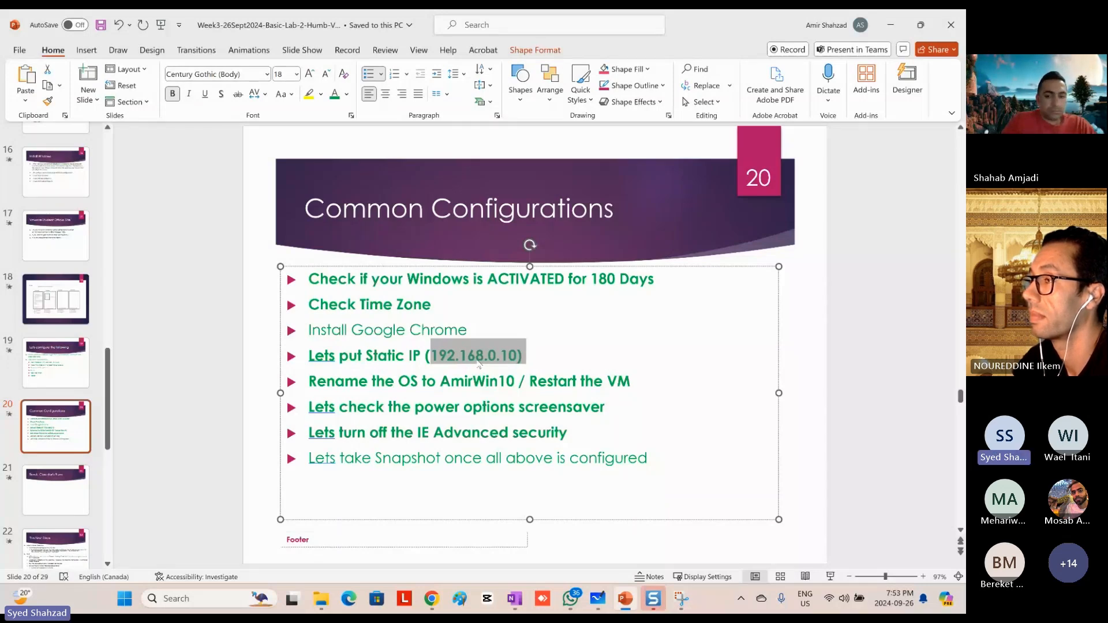
{"action": "key", "text": "alt+Tab"}
{"action": "key", "text": "Tab"}
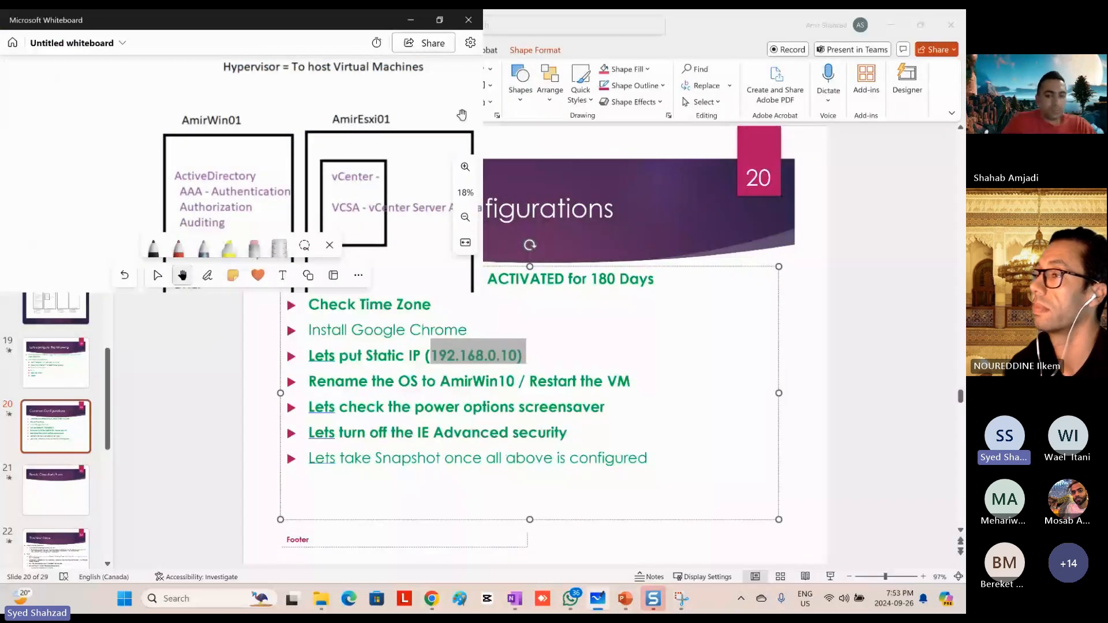
{"action": "left_click", "coordinate": [440, 20]}
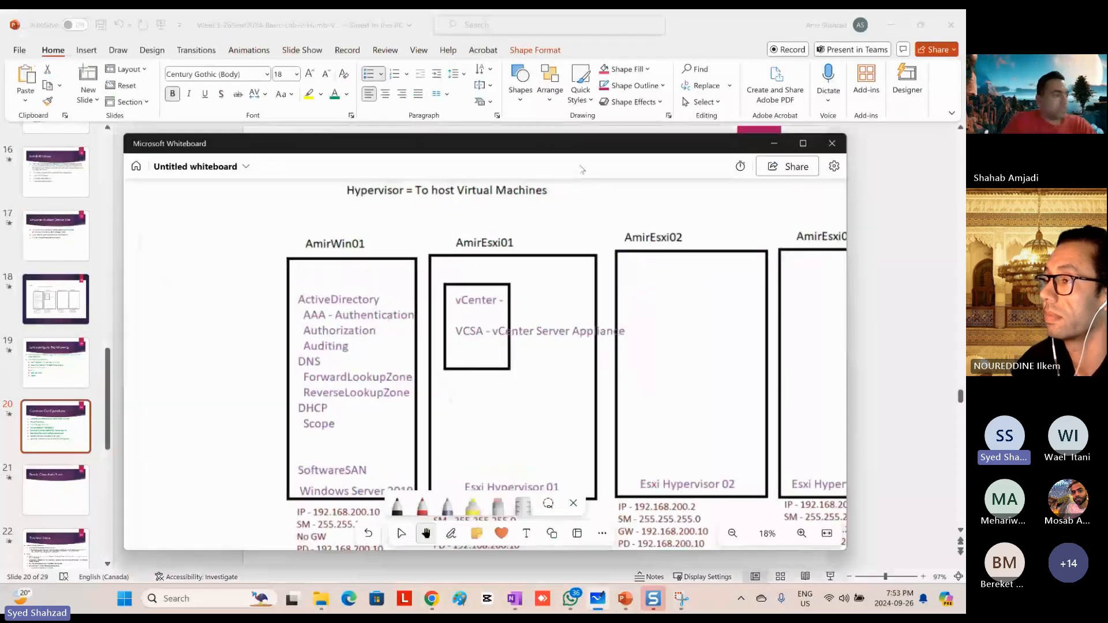
{"action": "left_click", "coordinate": [802, 143]}
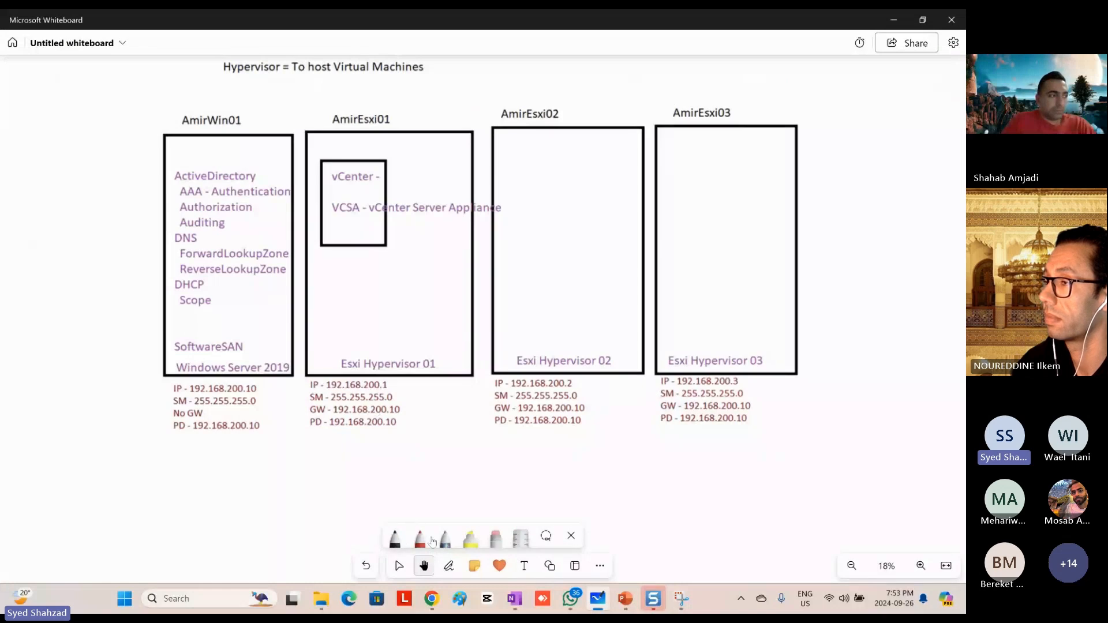
Step: Draw two red pen triangles across the bottom edge of the Windows Server 2019 box in the lab diagram
{"action": "left_click", "coordinate": [399, 566]}
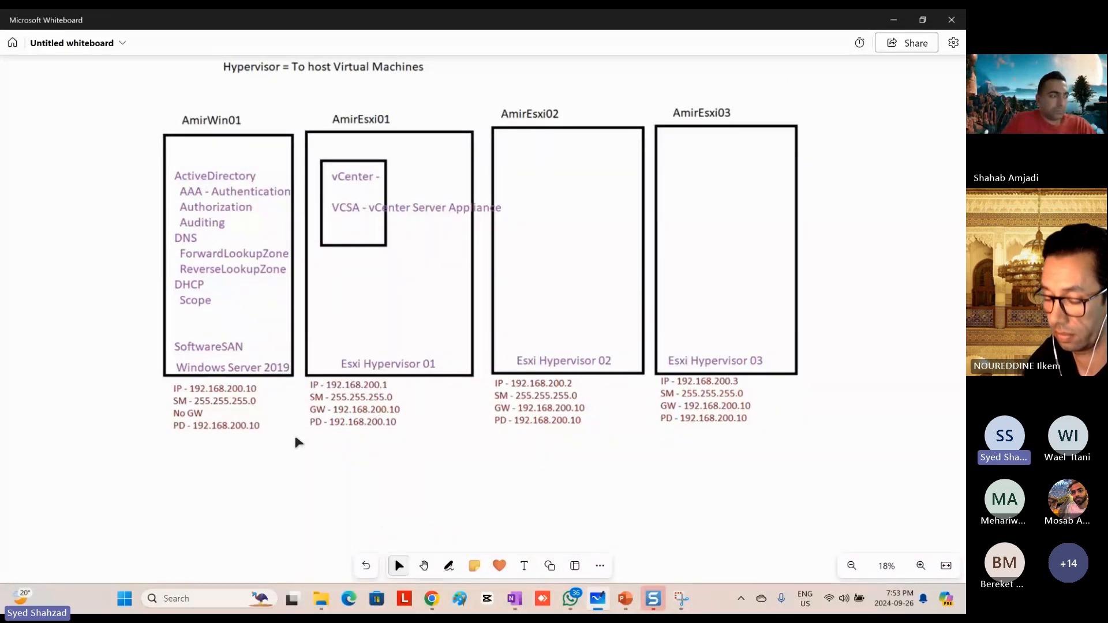
{"action": "left_click", "coordinate": [445, 564]}
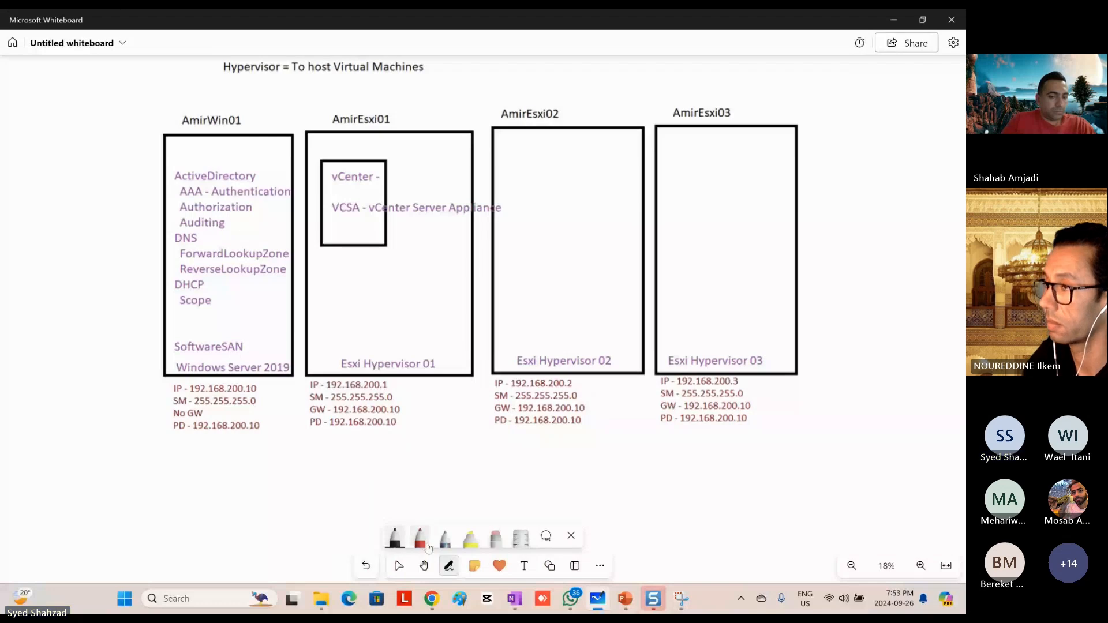
{"action": "left_click", "coordinate": [420, 539]}
{"action": "left_click_drag", "start_coordinate": [232, 353], "coordinate": [236, 389]}
{"action": "mouse_move", "coordinate": [233, 352]}
{"action": "left_mouse_down"}
{"action": "mouse_move", "coordinate": [257, 381]}
{"action": "mouse_move", "coordinate": [233, 391]}
{"action": "left_mouse_up"}
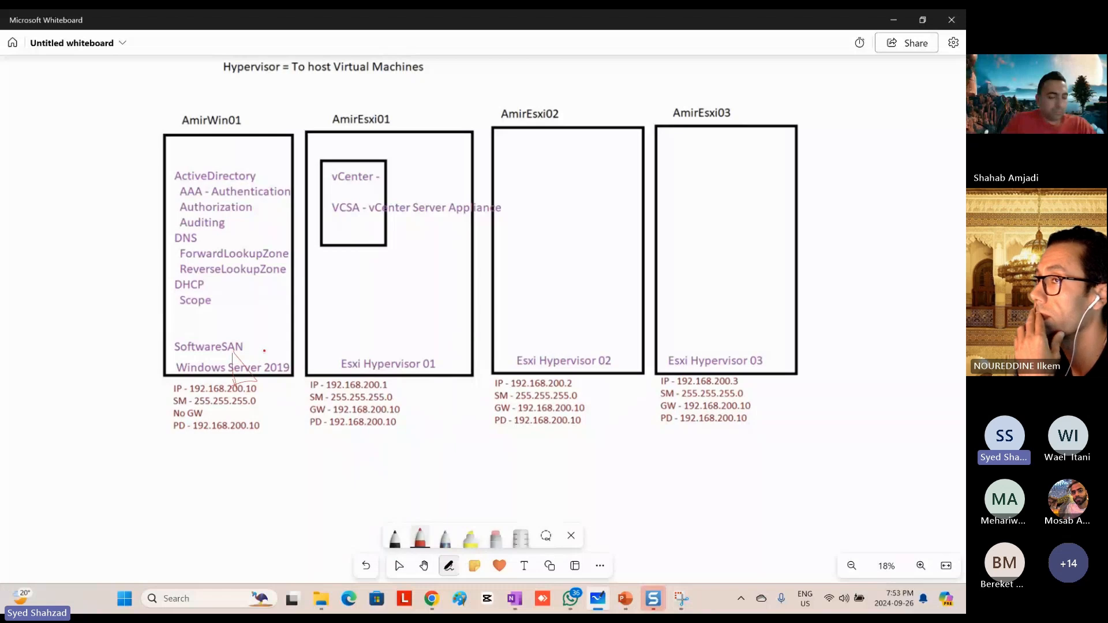
{"action": "mouse_move", "coordinate": [263, 346]}
{"action": "left_mouse_down"}
{"action": "mouse_move", "coordinate": [298, 384]}
{"action": "mouse_move", "coordinate": [270, 392]}
{"action": "left_mouse_up"}
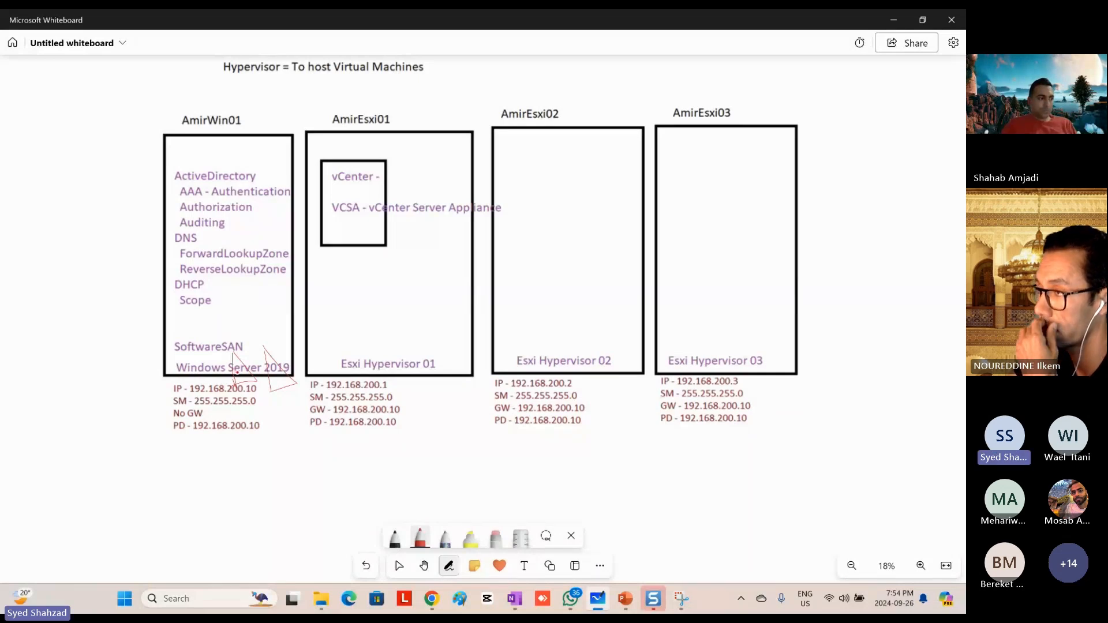
Step: Switch to the AmirVM01 console and open the Internet Protocol Version 4 properties of Ethernet0 from the Local Server properties
{"action": "left_click", "coordinate": [893, 26]}
{"action": "key", "text": "alt+Tab"}
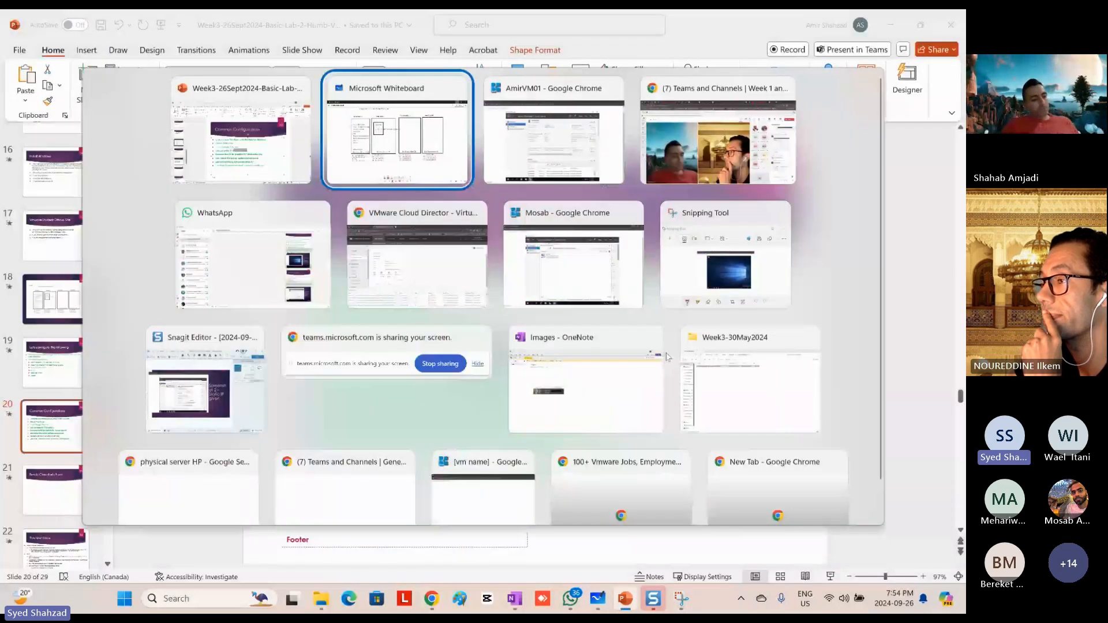
{"action": "key", "text": "alt+Tab"}
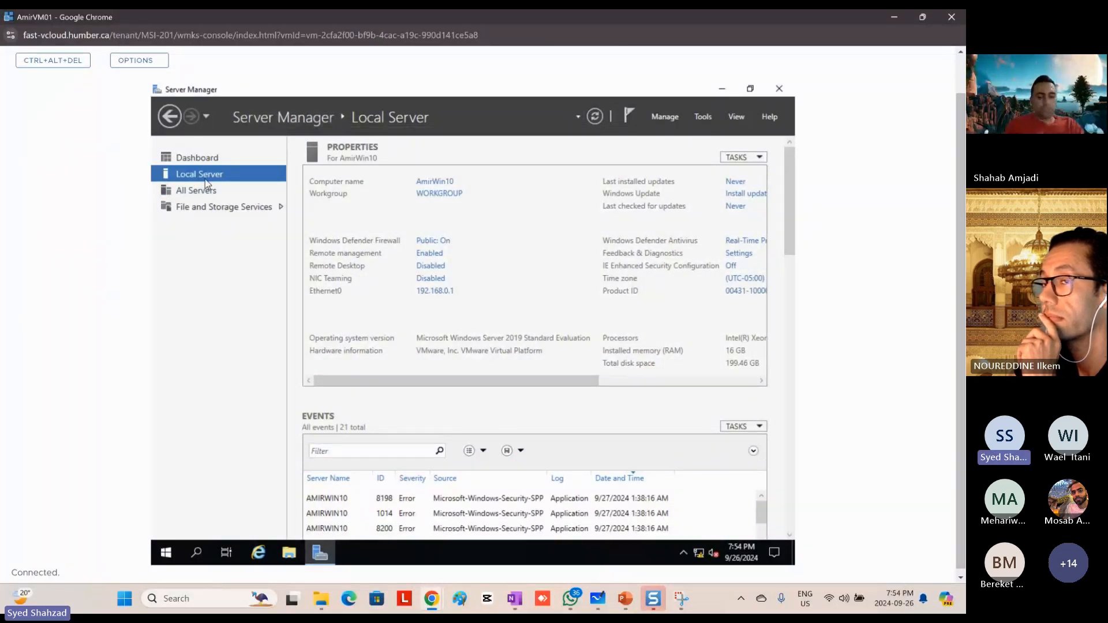
{"action": "left_click", "coordinate": [434, 293]}
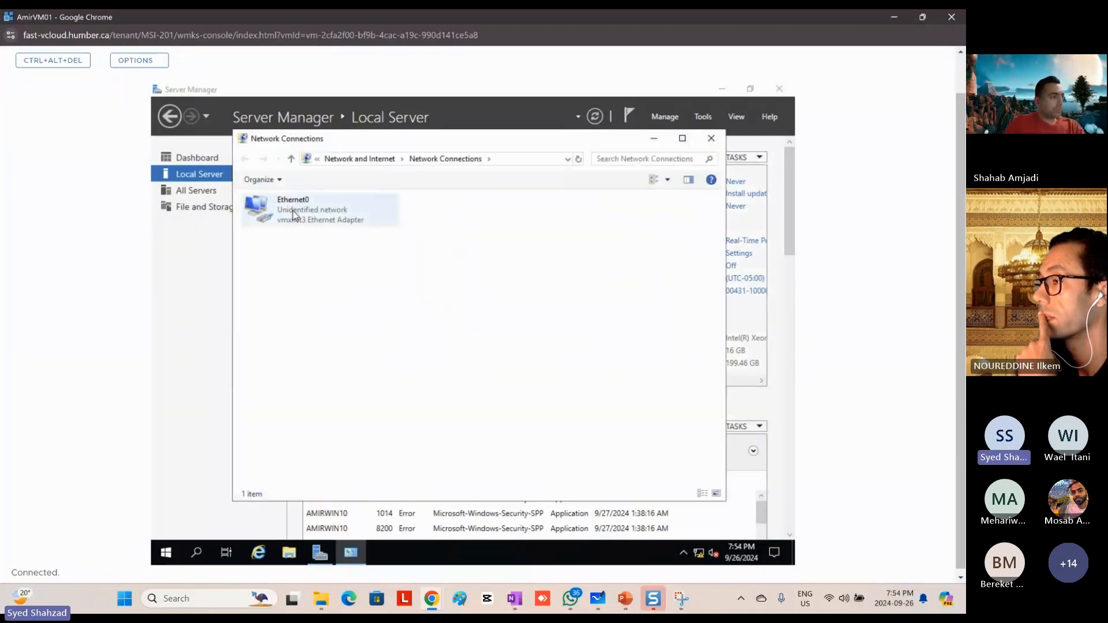
{"action": "double_click", "coordinate": [293, 210]}
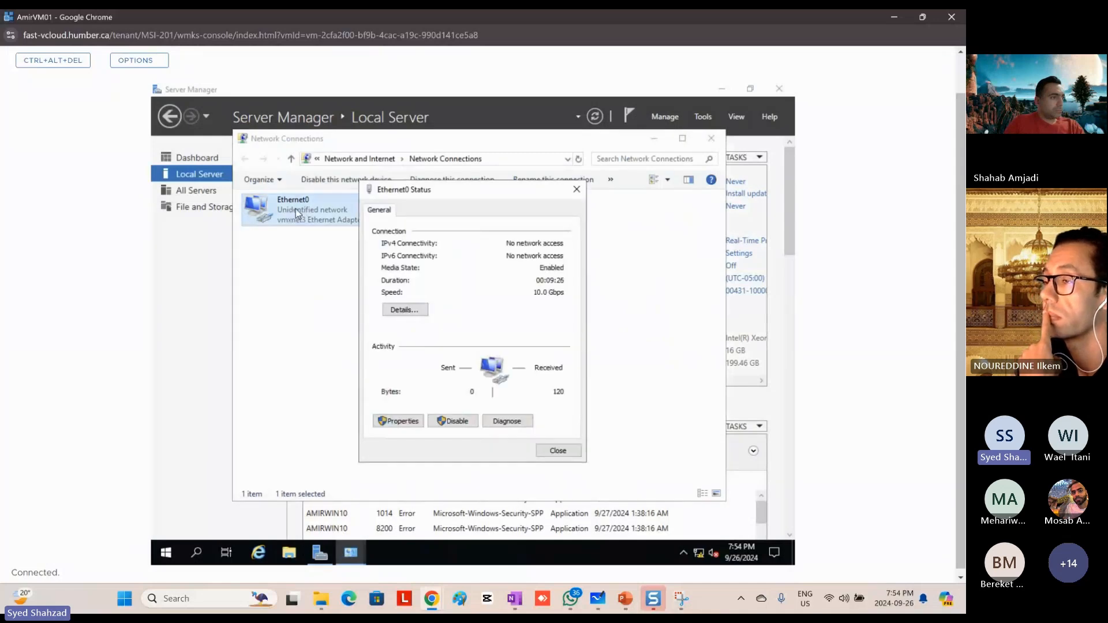
{"action": "left_click", "coordinate": [399, 423]}
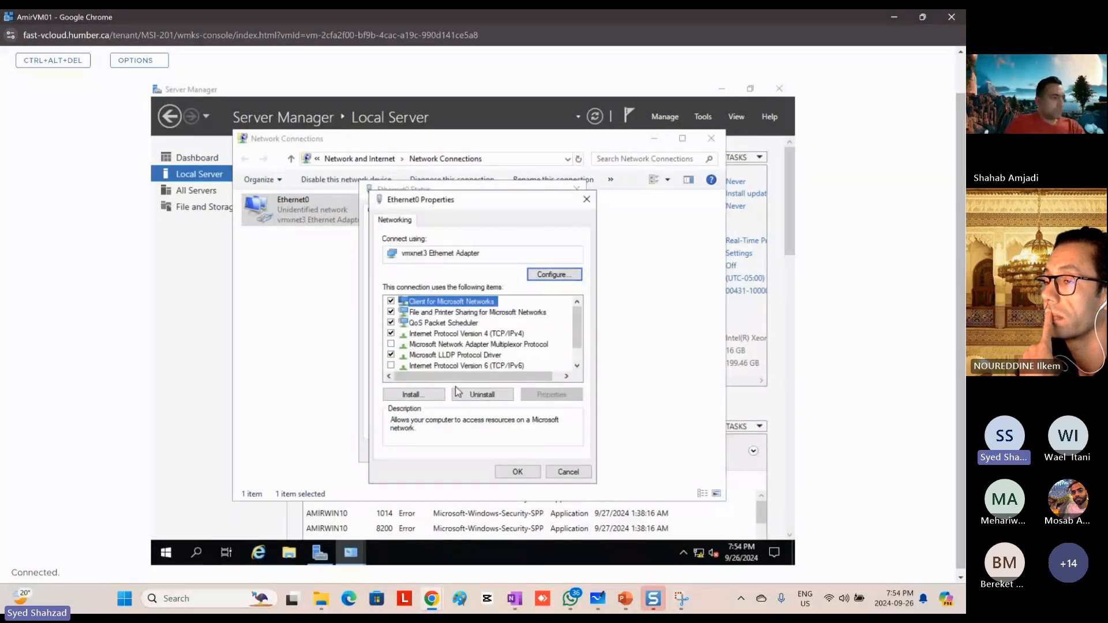
{"action": "left_click", "coordinate": [486, 335]}
{"action": "double_click", "coordinate": [486, 334]}
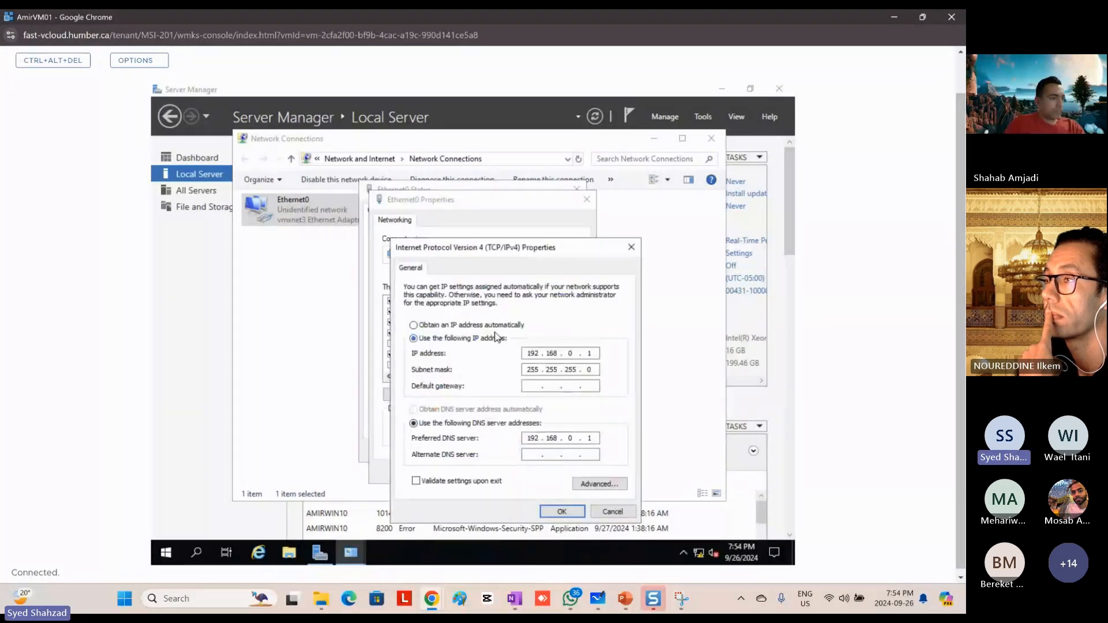
Step: Set Ethernet0 to obtain its IP address and DNS server address automatically, close its dialogs and check the network status
{"action": "left_click", "coordinate": [448, 326]}
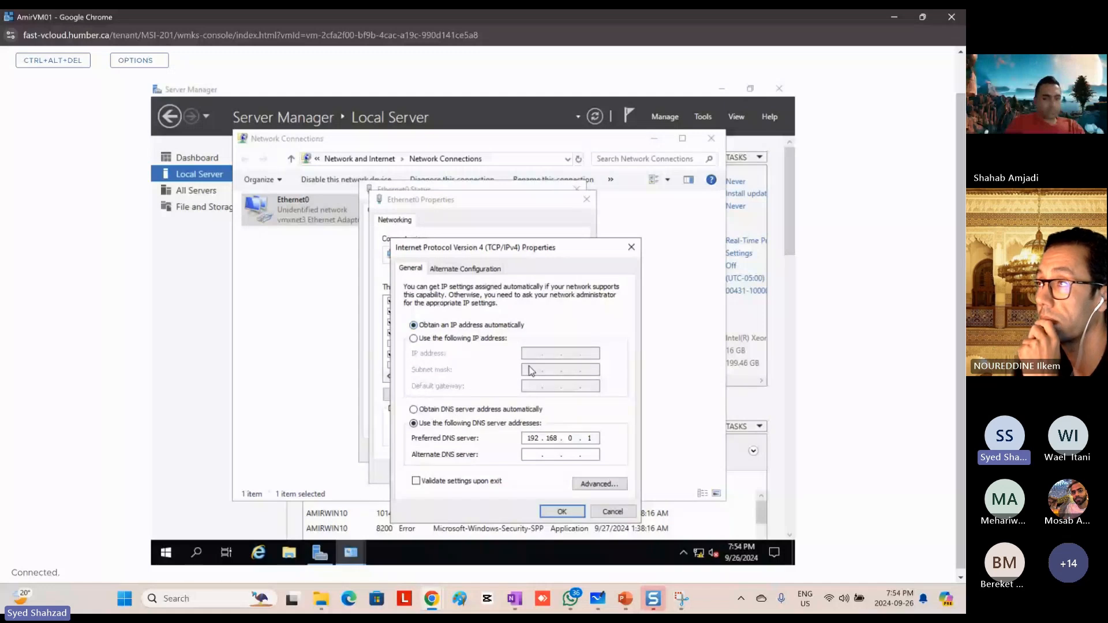
{"action": "left_click", "coordinate": [451, 410]}
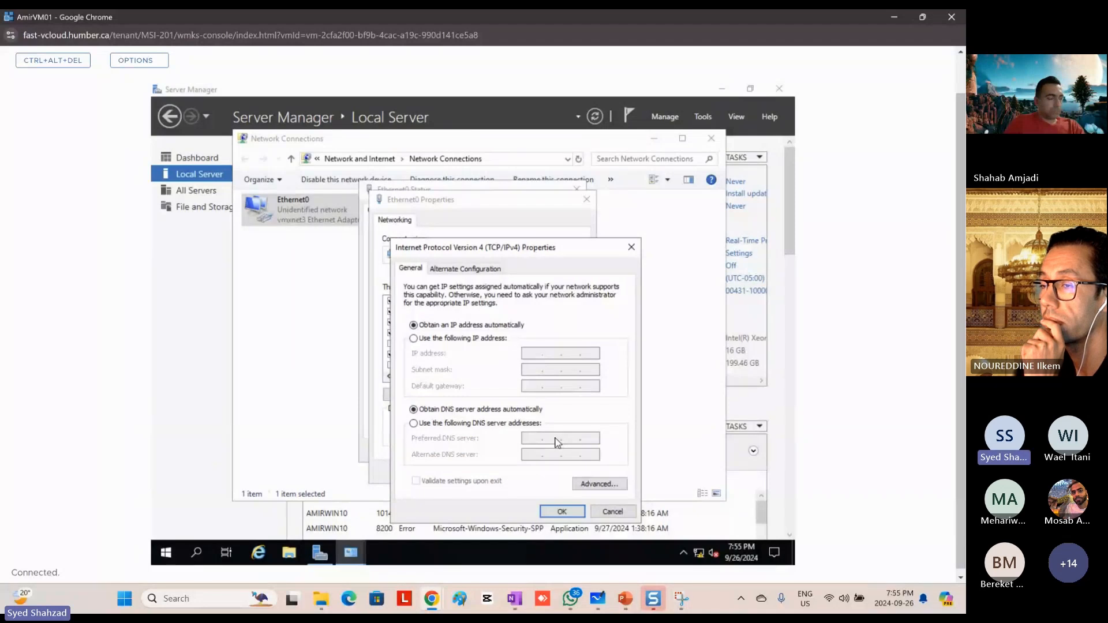
{"action": "left_click", "coordinate": [559, 512]}
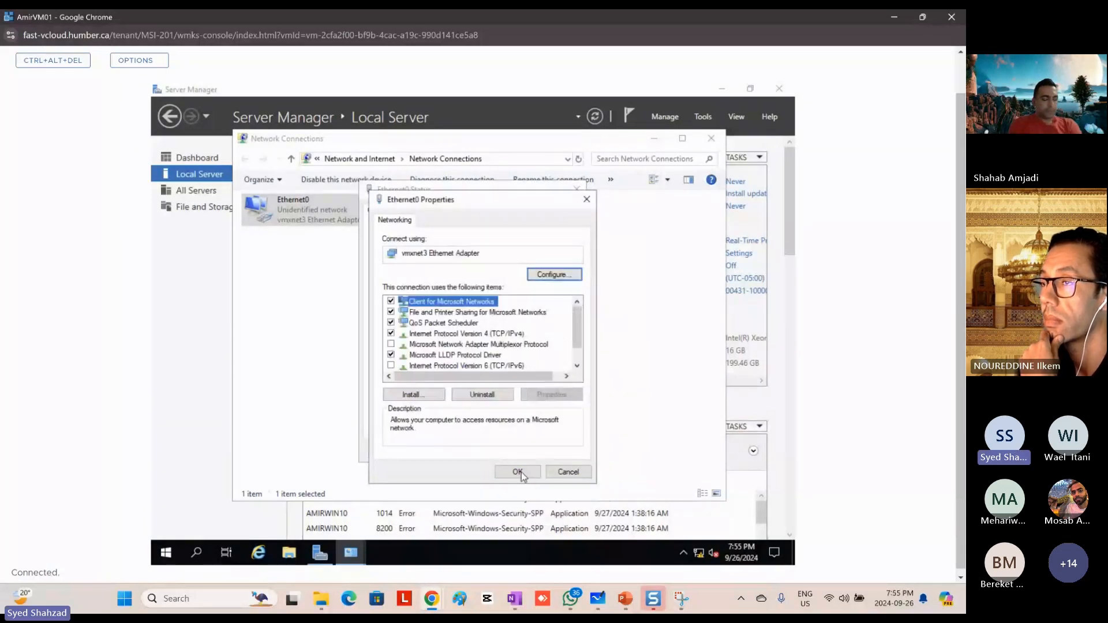
{"action": "left_click", "coordinate": [520, 472]}
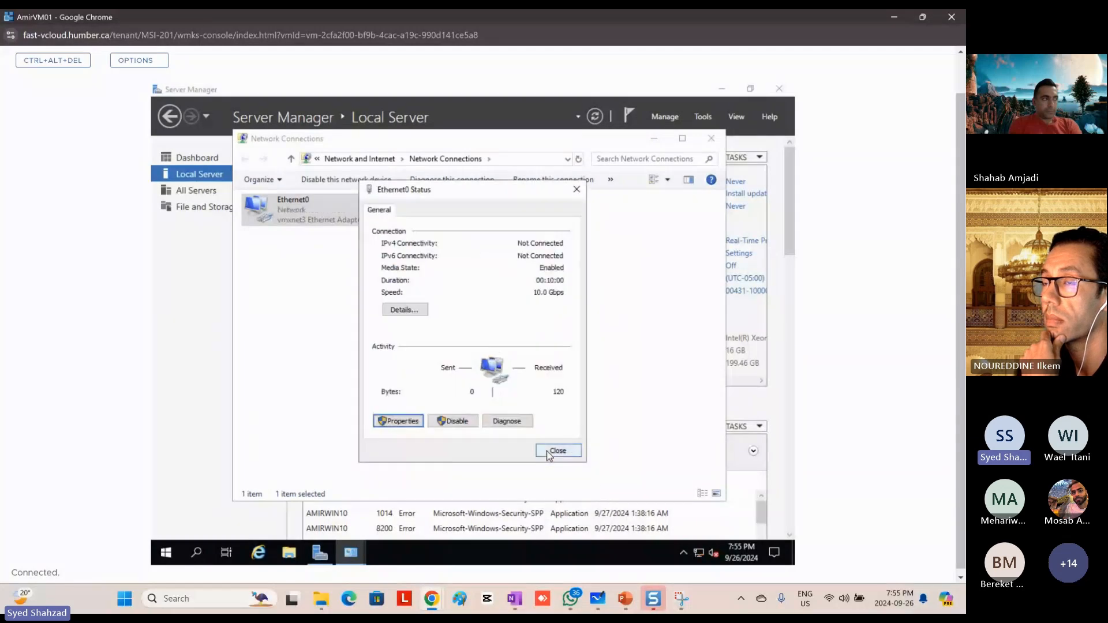
{"action": "left_click", "coordinate": [559, 452]}
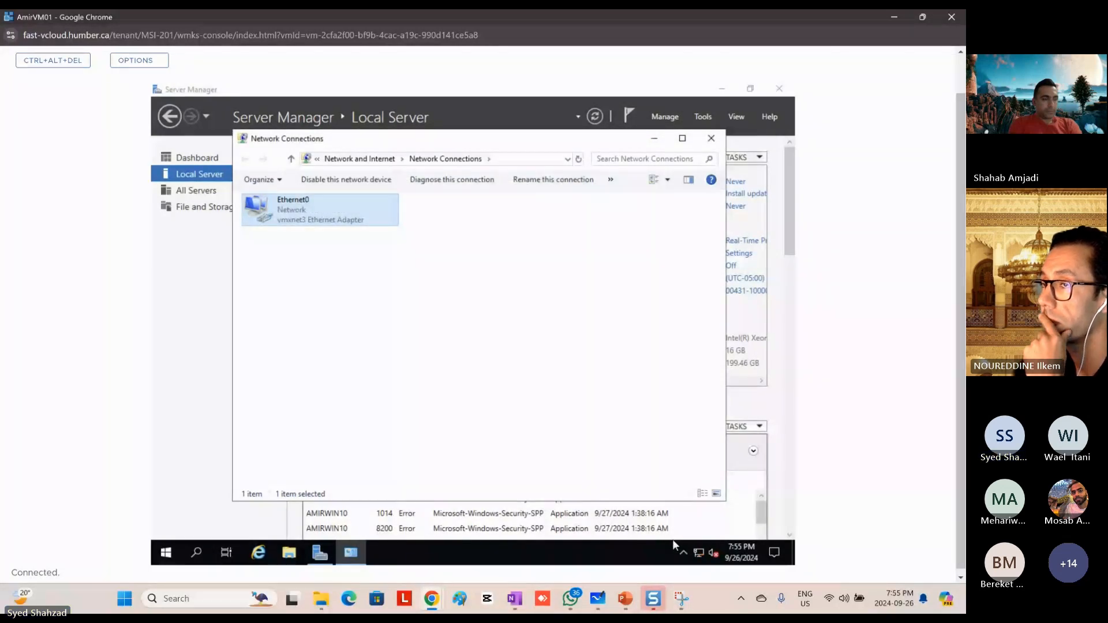
{"action": "mouse_move", "coordinate": [696, 554]}
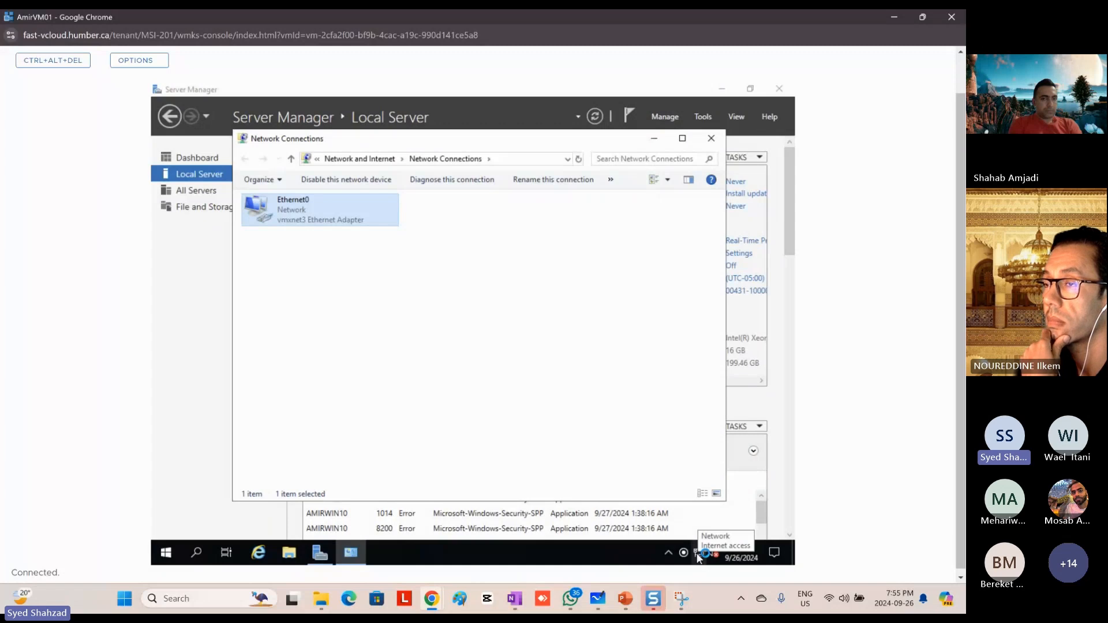
Step: Launch Internet Explorer in the VM, dismiss its first-run setup and search the web for "download chrome"
{"action": "left_click", "coordinate": [258, 553]}
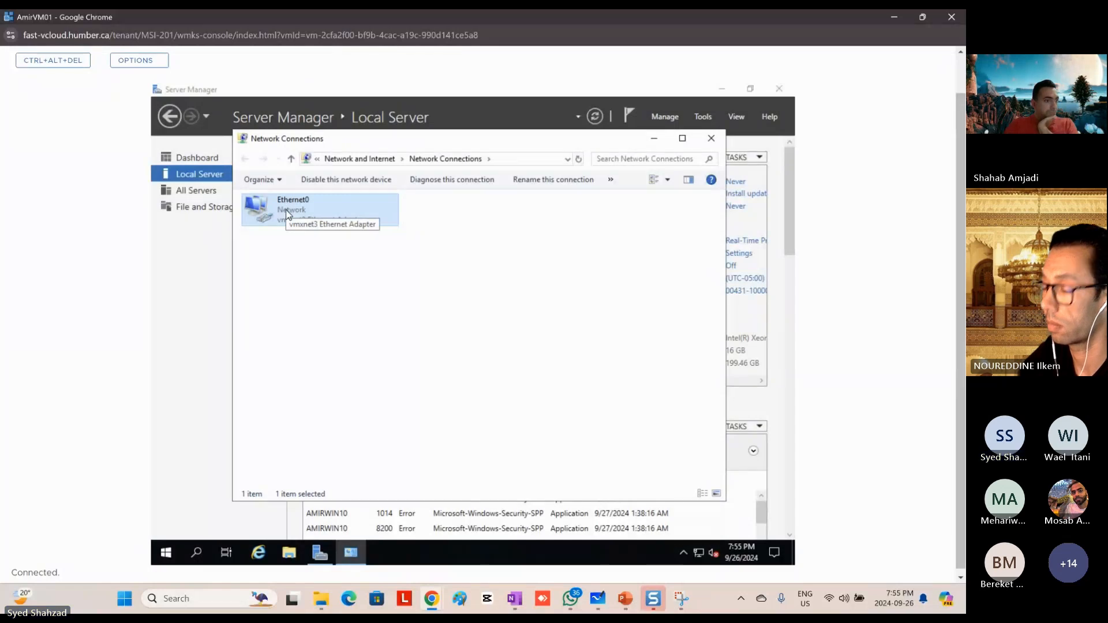
{"action": "left_click", "coordinate": [258, 554]}
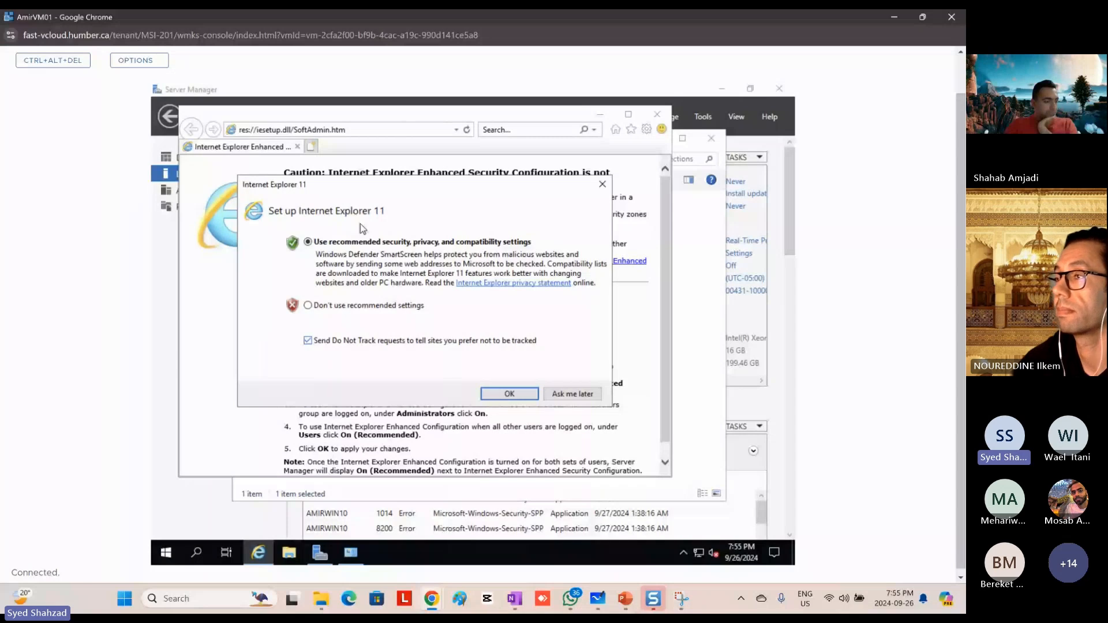
{"action": "left_click", "coordinate": [603, 185]}
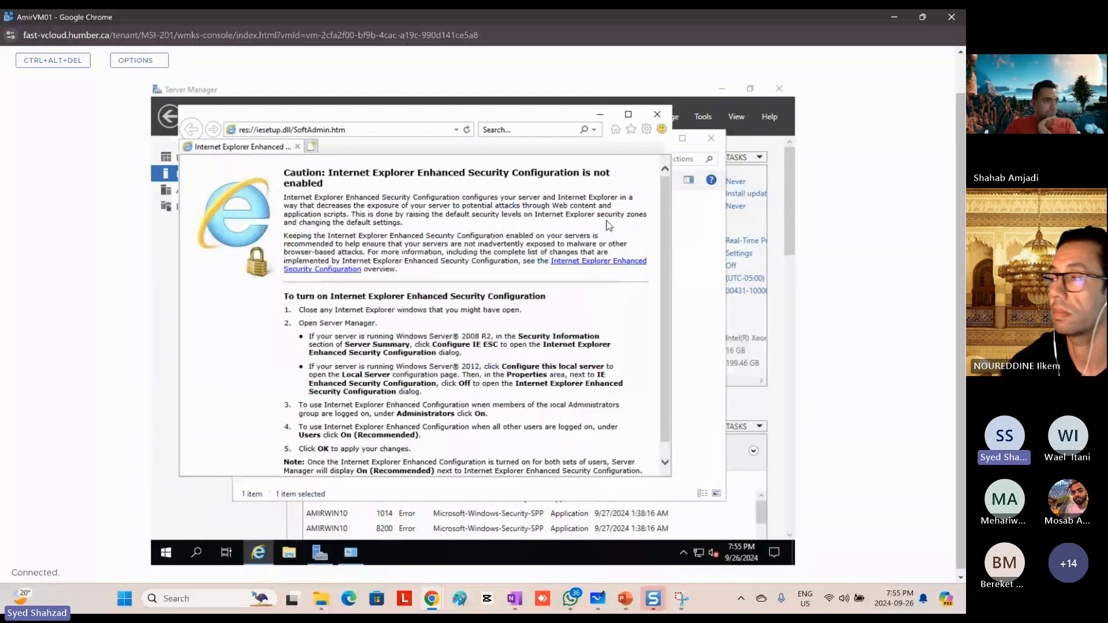
{"action": "left_click", "coordinate": [359, 132]}
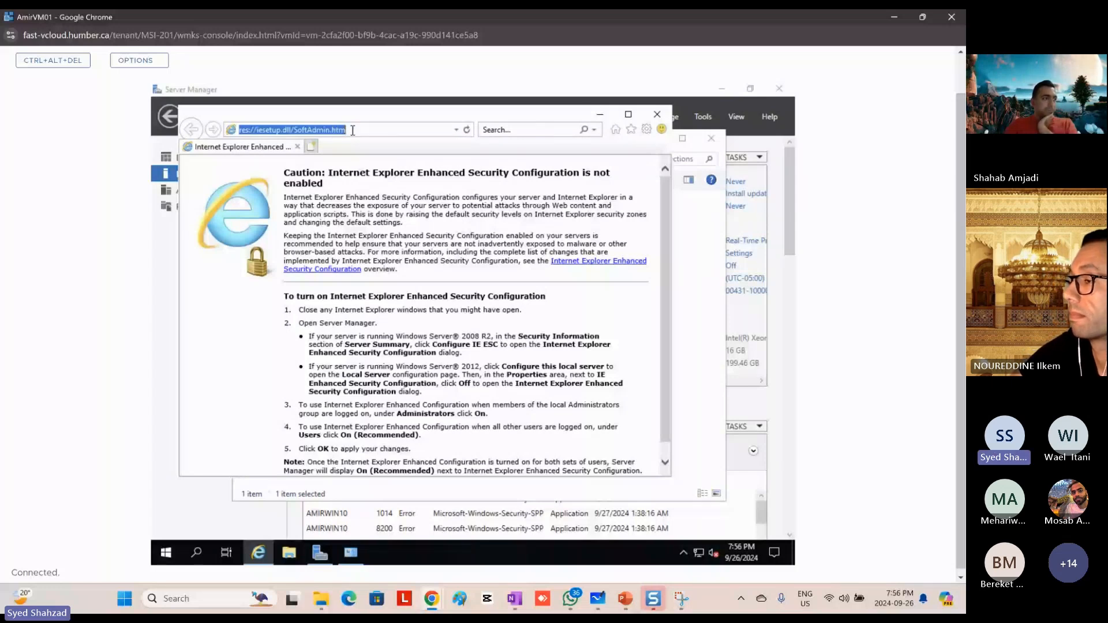
{"action": "type", "text": "download"}
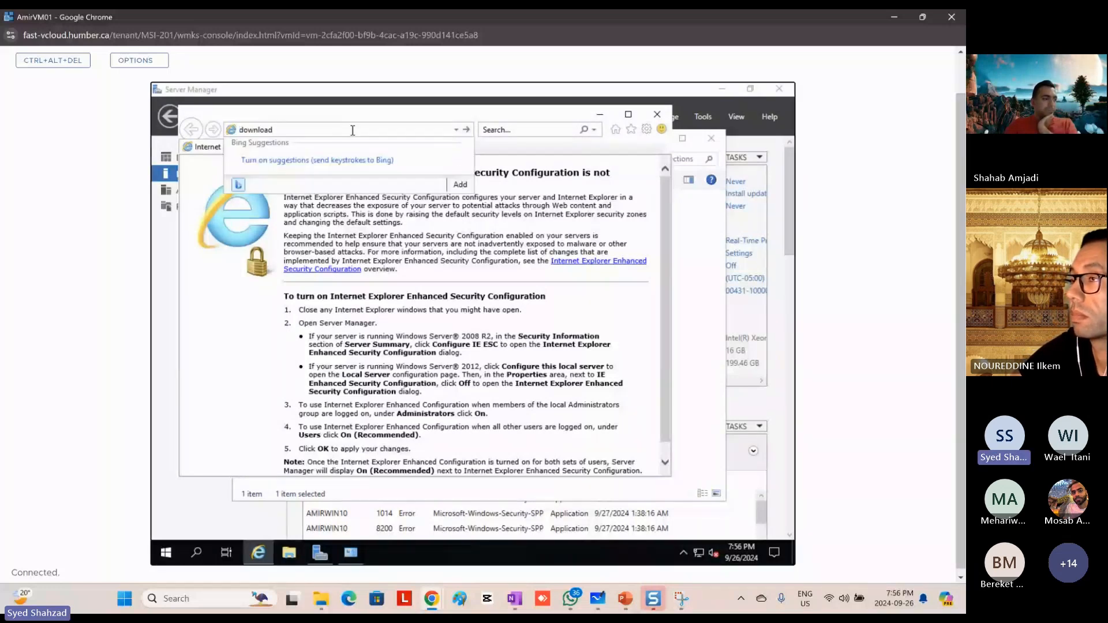
{"action": "type", "text": " chrome"}
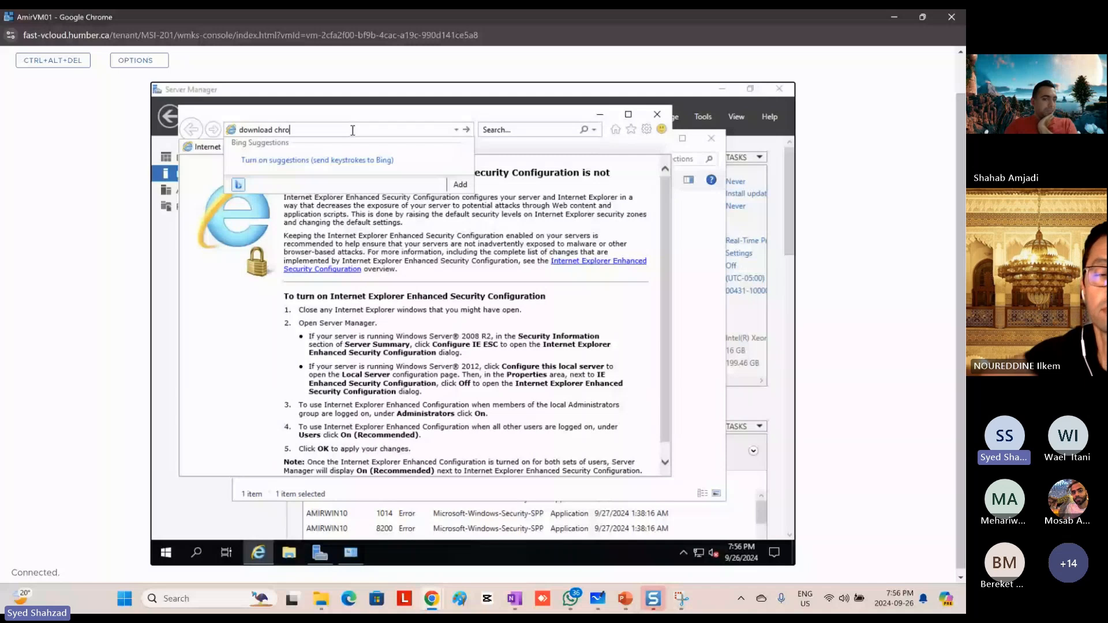
{"action": "key", "text": "Return"}
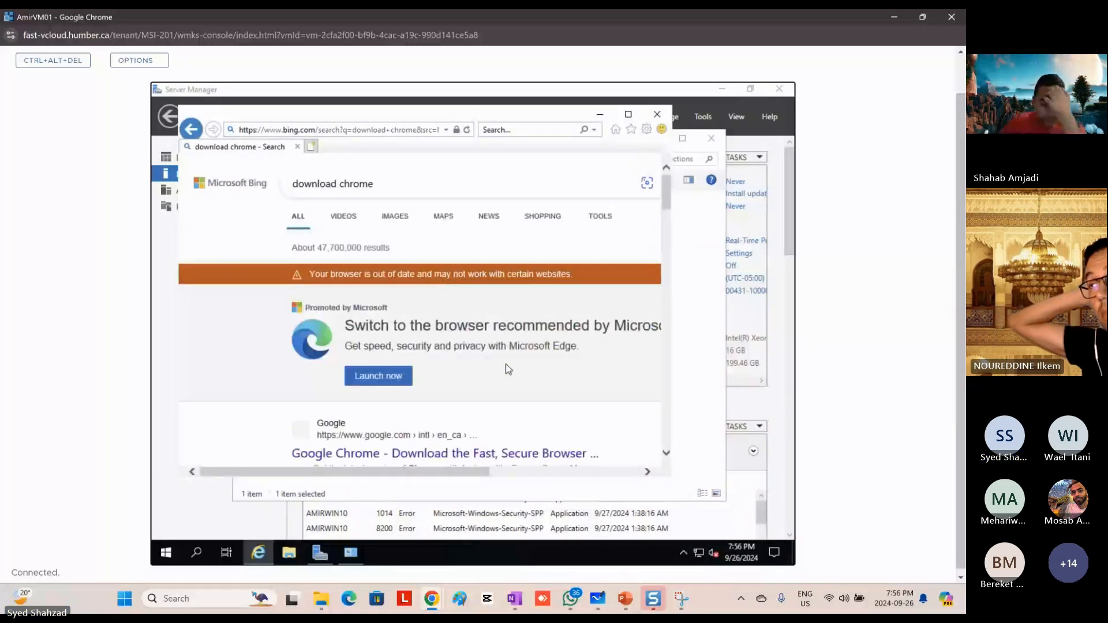
Step: Maximize the Internet Explorer window and open the first Google Chrome download result from google.com
{"action": "left_click", "coordinate": [629, 115]}
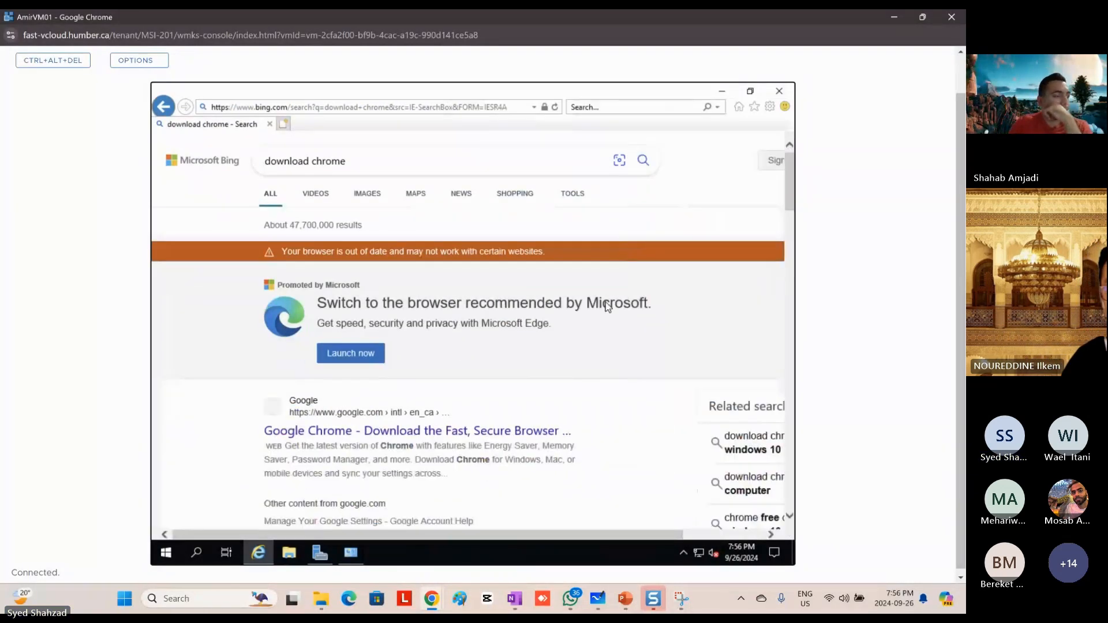
{"action": "scroll", "coordinate": [559, 321], "scroll_direction": "down", "scroll_amount": 3}
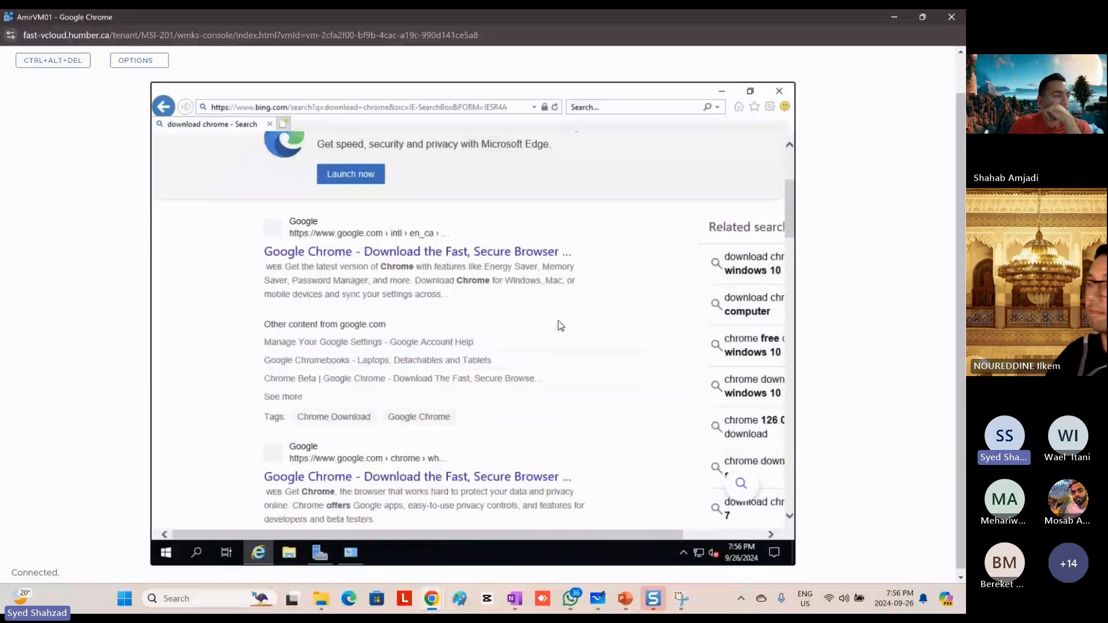
{"action": "scroll", "coordinate": [559, 323], "scroll_direction": "down", "scroll_amount": 4}
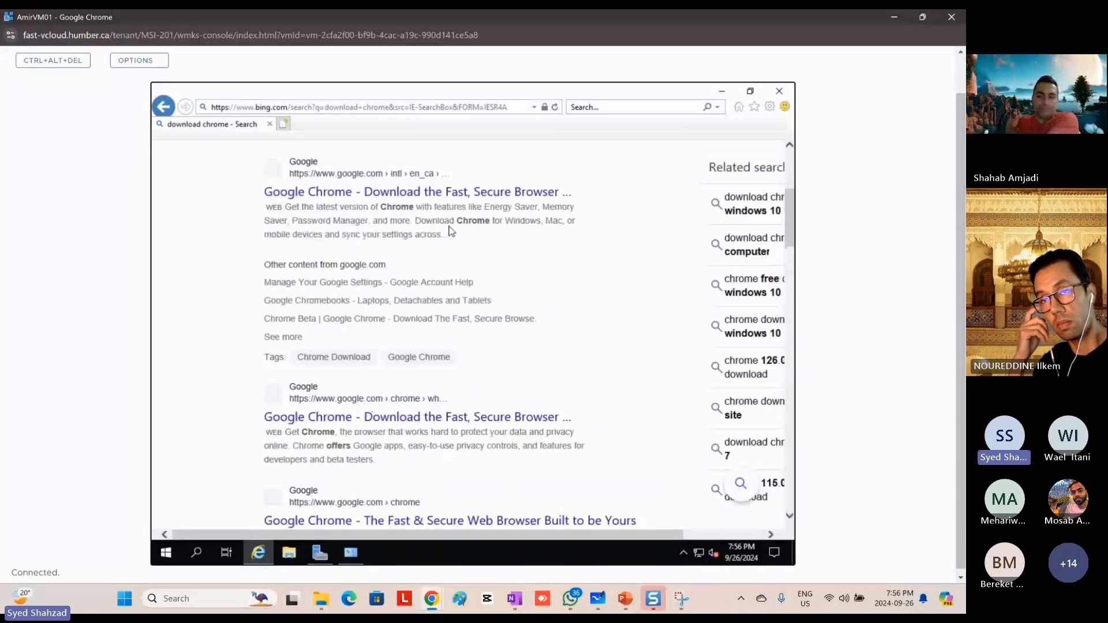
{"action": "left_click", "coordinate": [387, 192]}
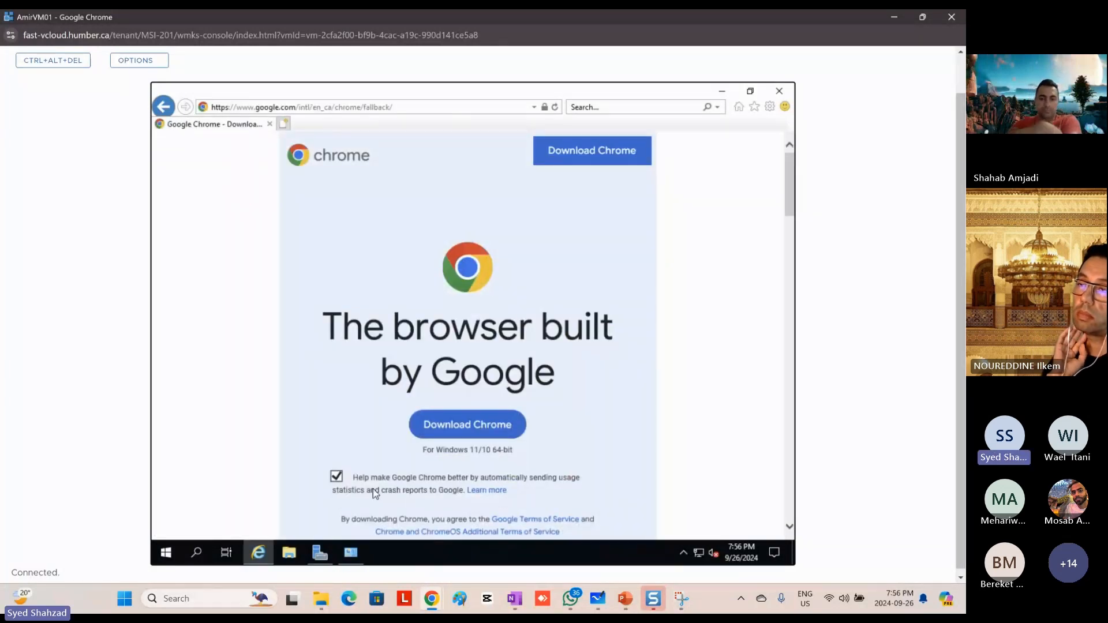
Step: Opt out of sending usage statistics and crash reports, save ChromeSetup.exe and run the installer
{"action": "left_click", "coordinate": [335, 477]}
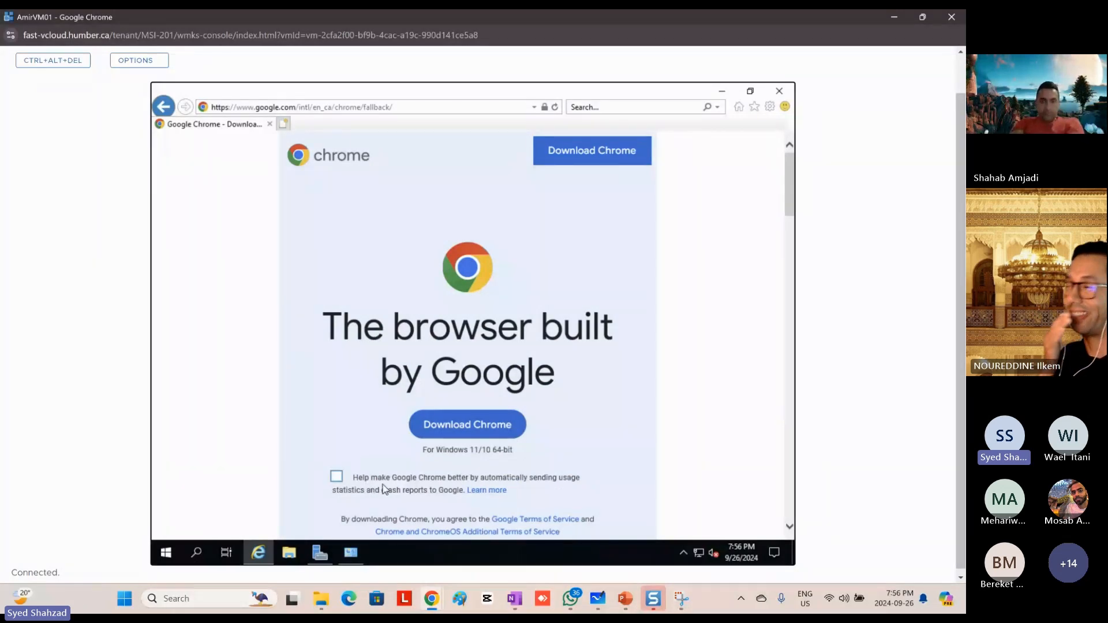
{"action": "left_click", "coordinate": [473, 426]}
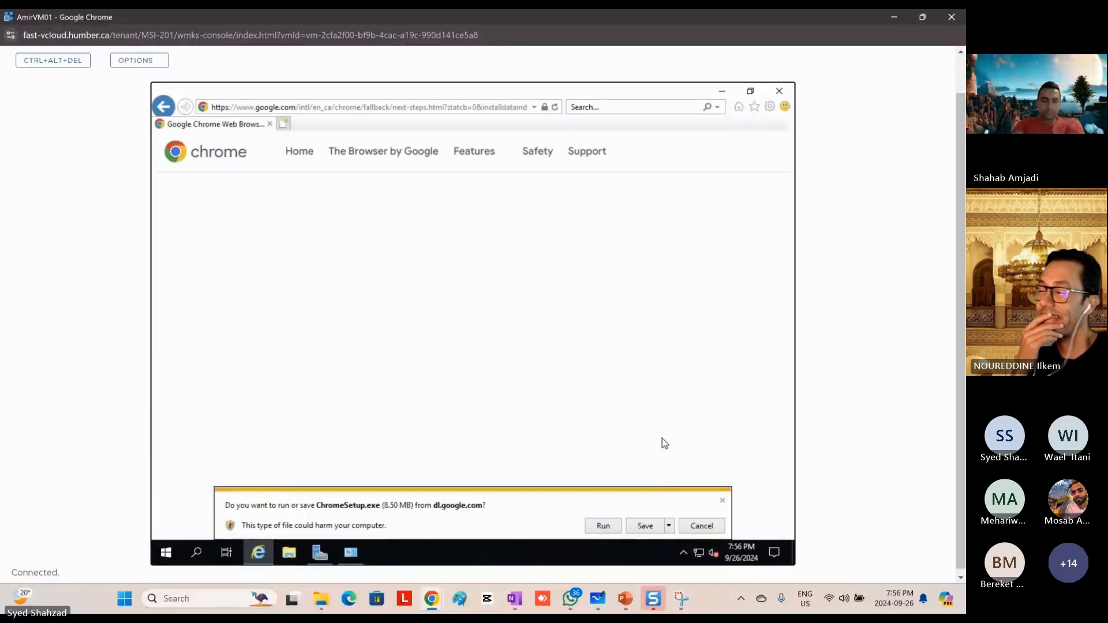
{"action": "left_click", "coordinate": [645, 526]}
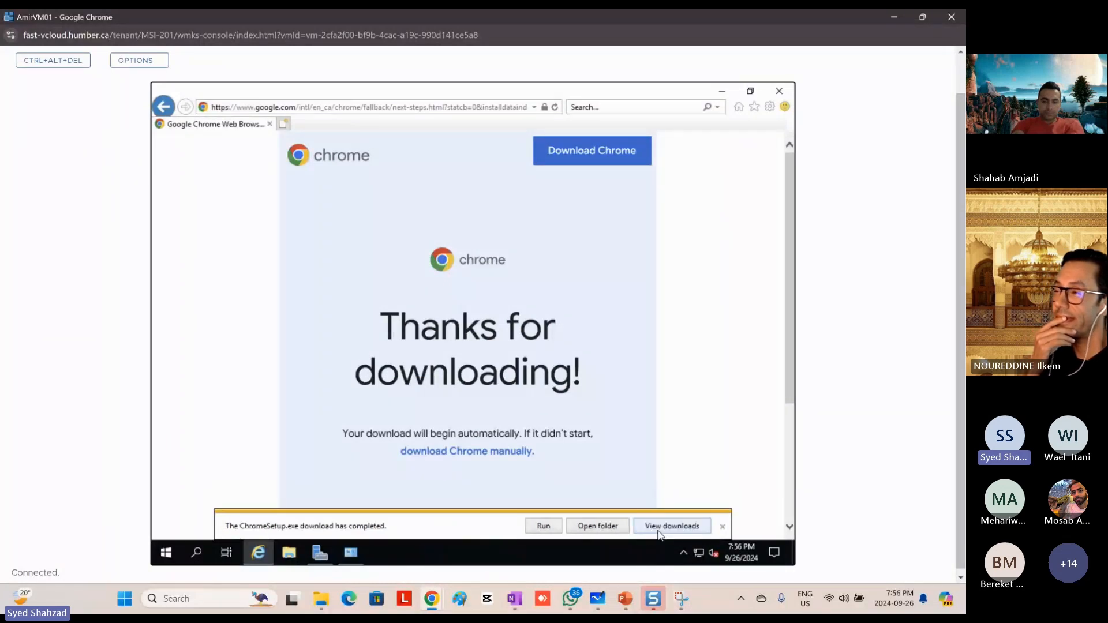
{"action": "left_click", "coordinate": [543, 527]}
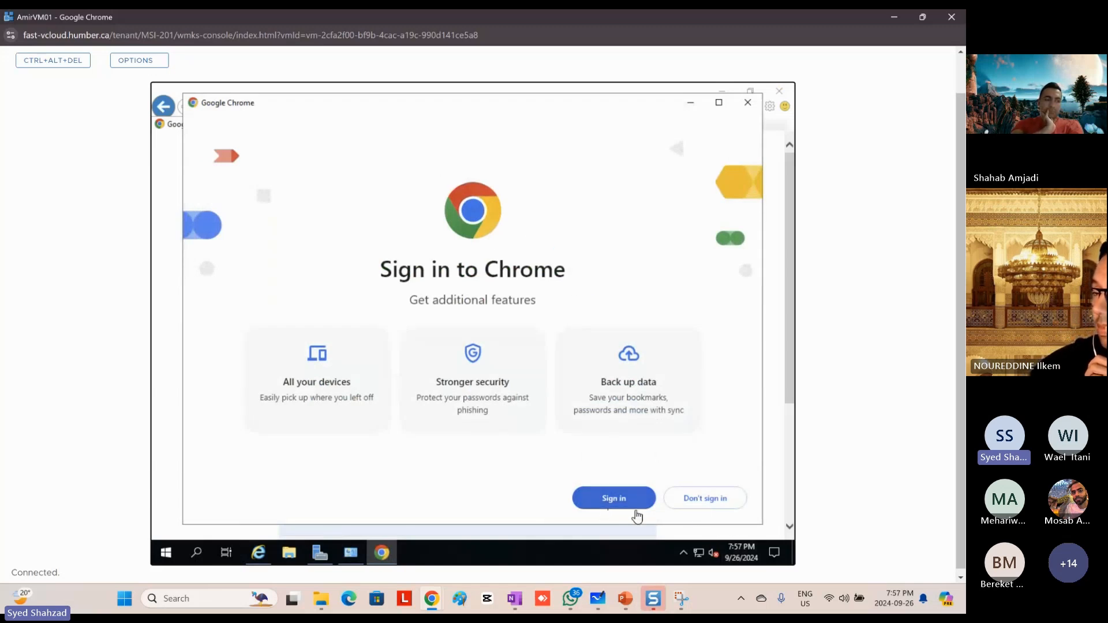
Step: Decline signing in to Chrome and make Google Chrome the default web browser, closing the settings window
{"action": "left_click", "coordinate": [702, 506]}
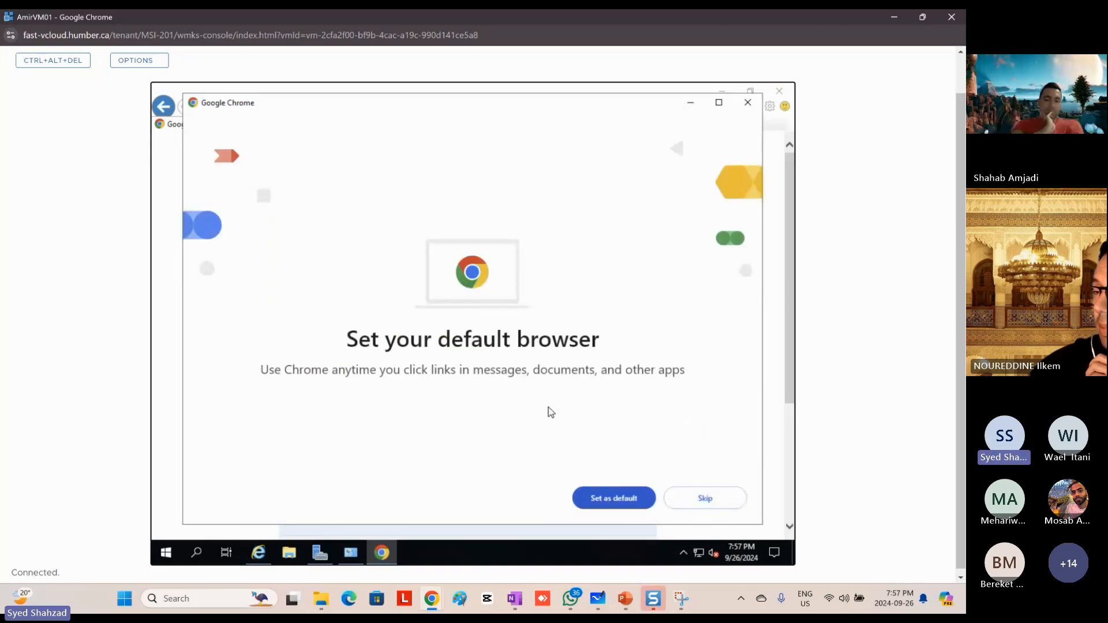
{"action": "left_click", "coordinate": [611, 500]}
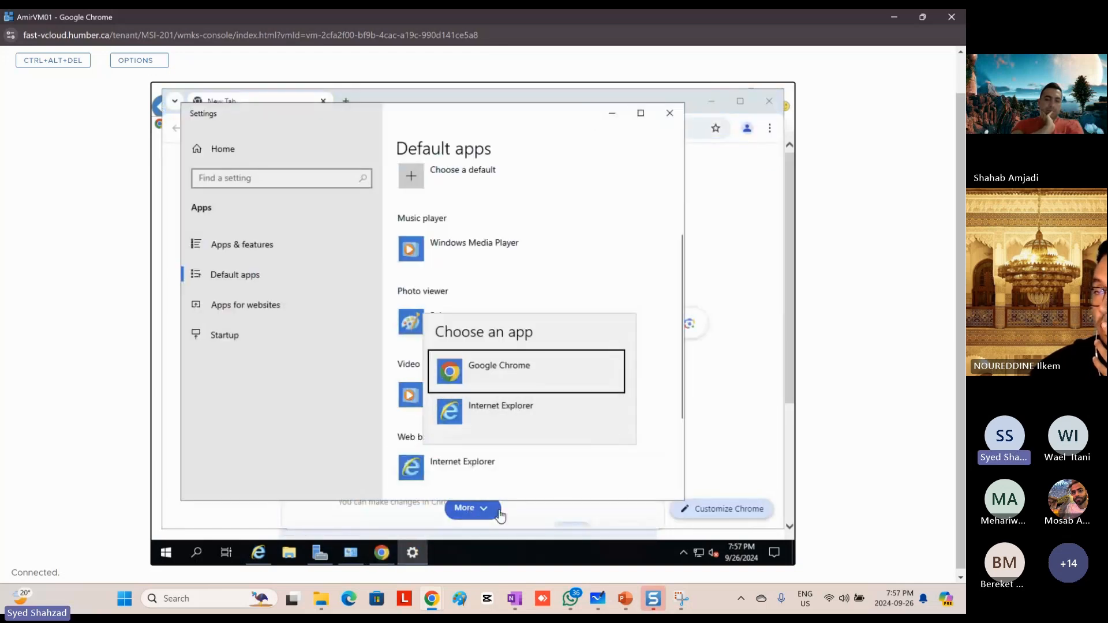
{"action": "left_click", "coordinate": [507, 375]}
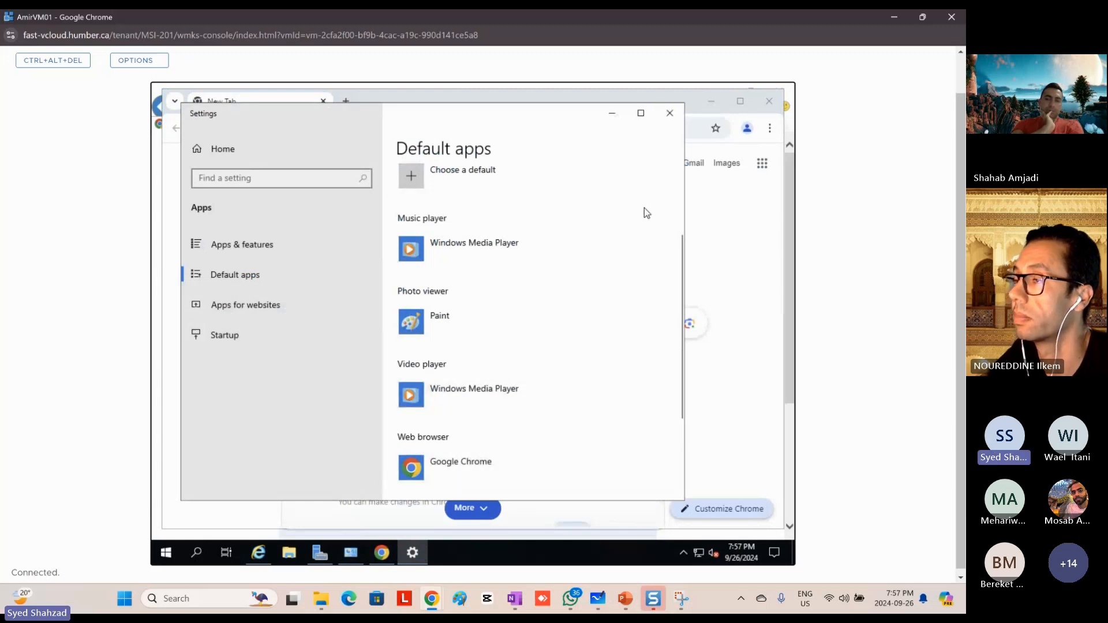
{"action": "left_click", "coordinate": [668, 110]}
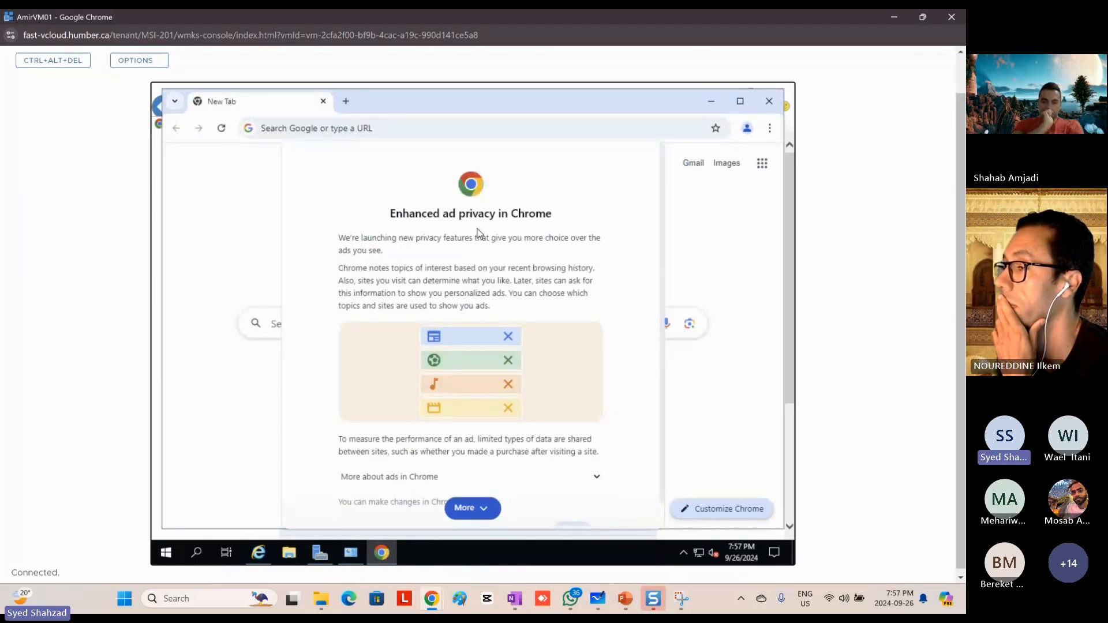
Step: Acknowledge Chrome's ad privacy notice and minimize both browser windows to return to Network Connections
{"action": "left_click", "coordinate": [471, 514]}
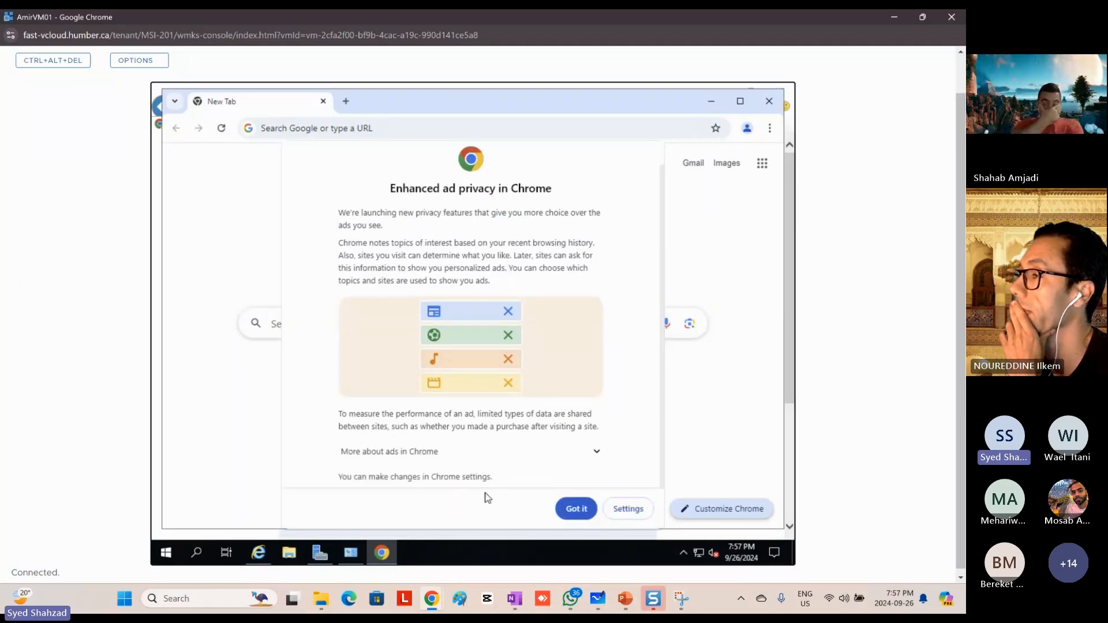
{"action": "left_click", "coordinate": [574, 509]}
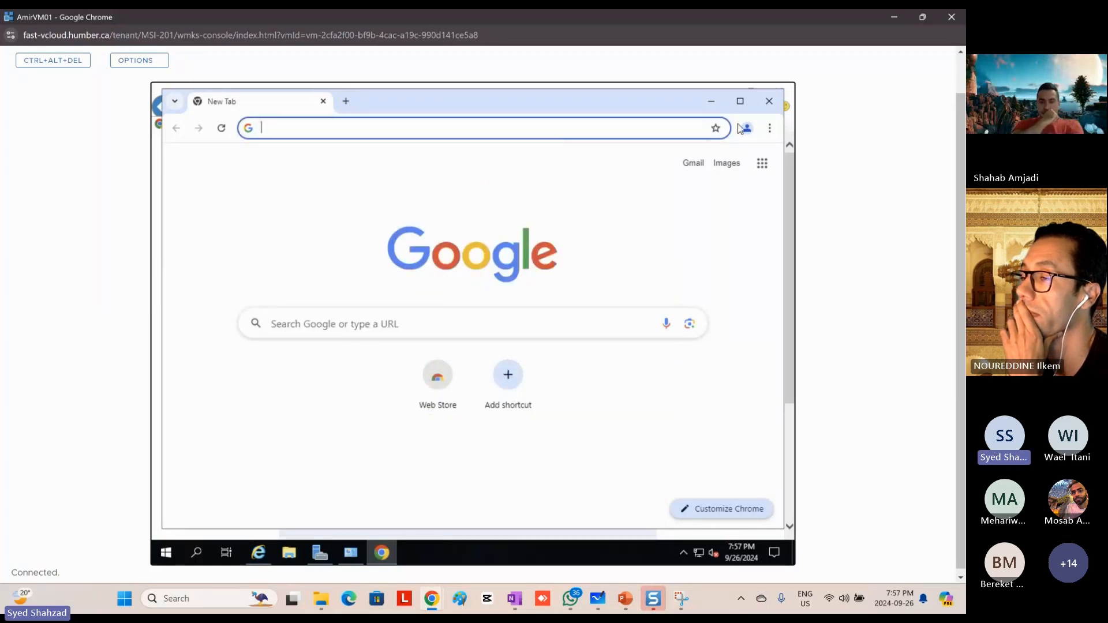
{"action": "left_click", "coordinate": [713, 104]}
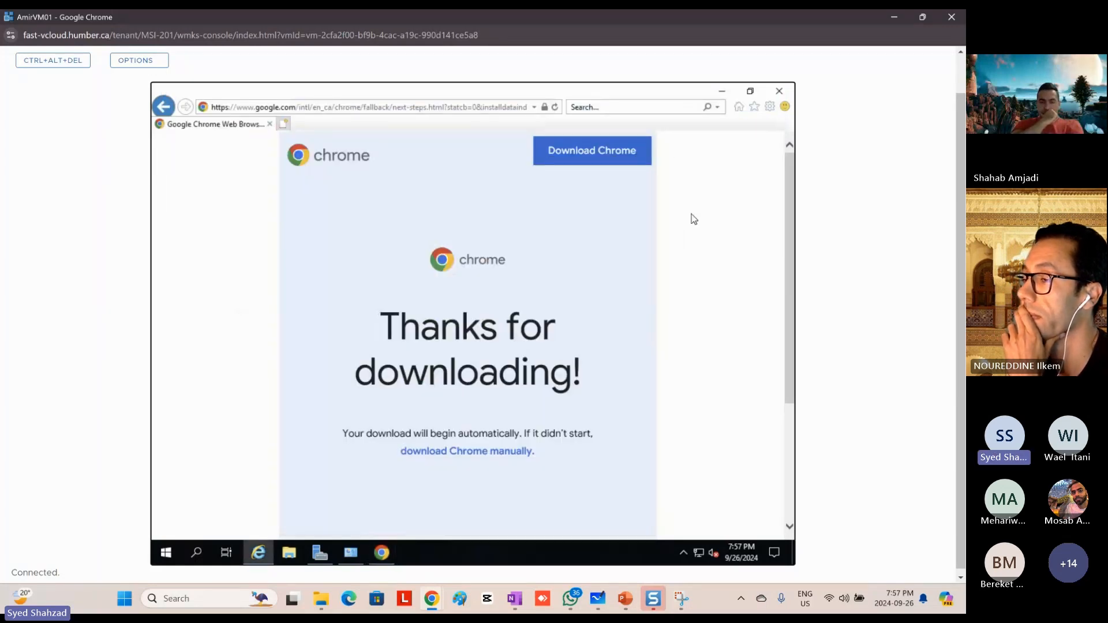
{"action": "left_click", "coordinate": [722, 95]}
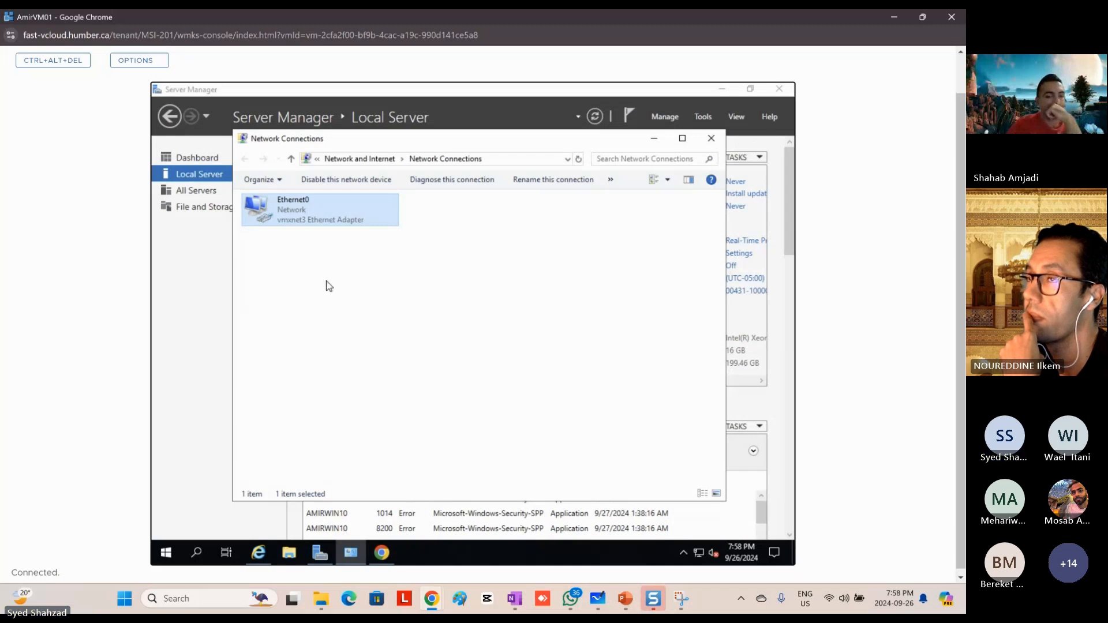
Step: Open the Internet Protocol Version 4 (TCP/IPv4) properties of the Ethernet0 adapter
{"action": "double_click", "coordinate": [295, 211]}
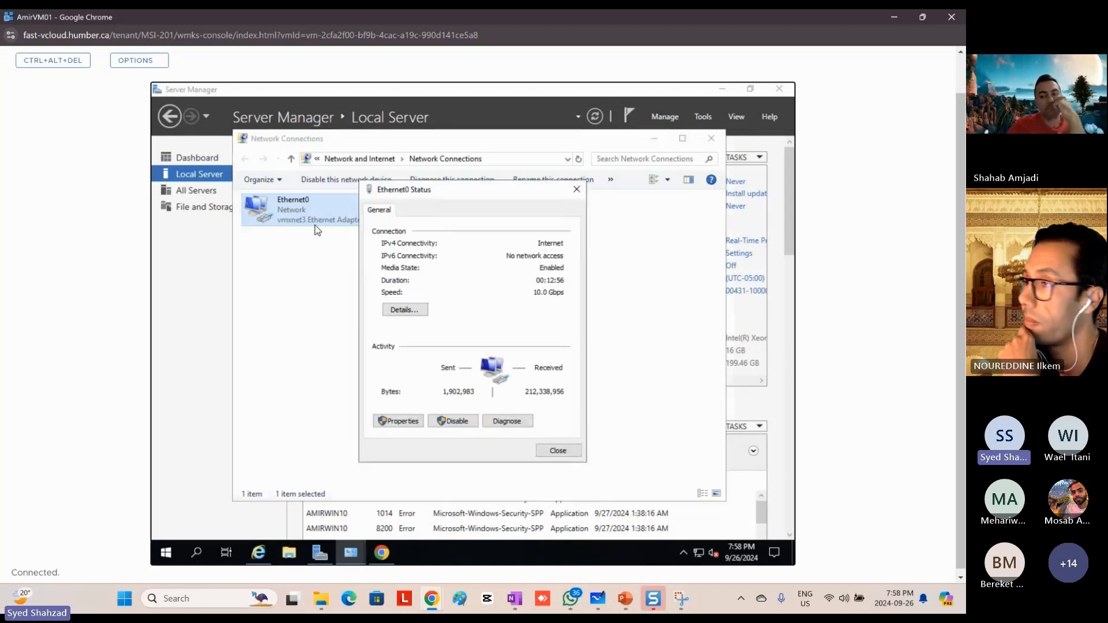
{"action": "left_click", "coordinate": [394, 423]}
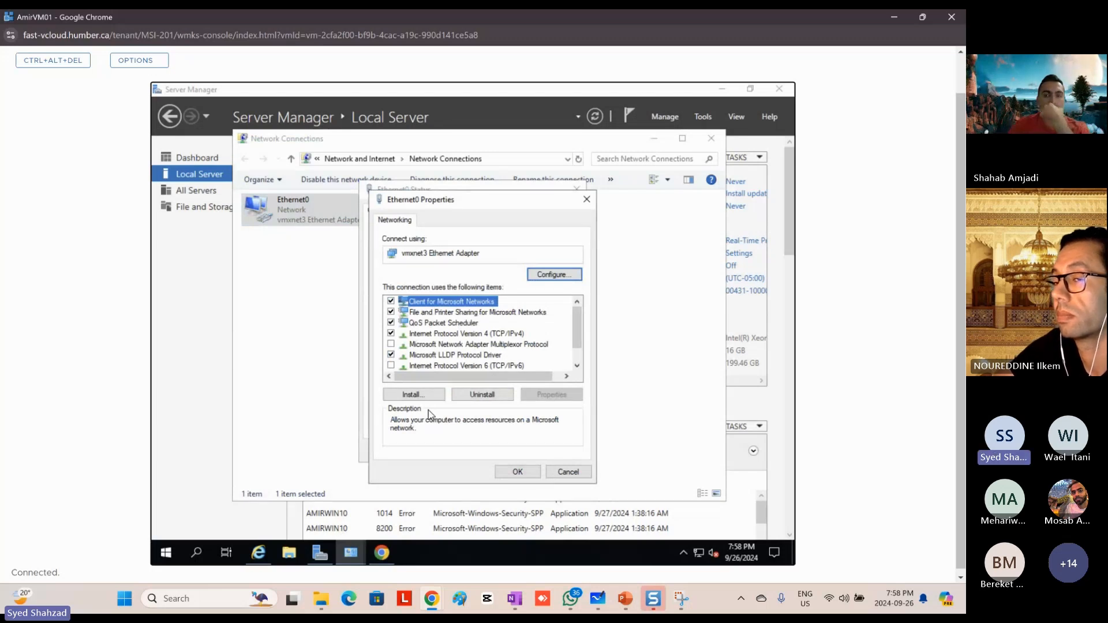
{"action": "left_click", "coordinate": [484, 335]}
{"action": "double_click", "coordinate": [489, 335]}
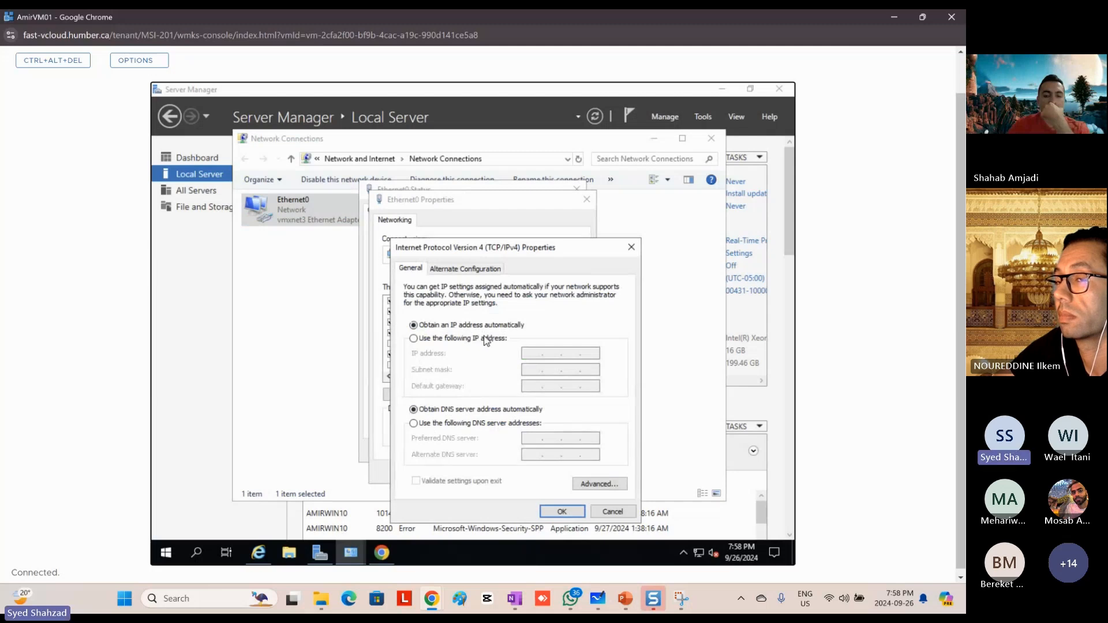
Step: Assign the static IP address 192.168.0.1 with subnet mask 255.255.255.0 and preferred DNS server 192.168.0.1, leaving the default gateway empty
{"action": "left_click", "coordinate": [472, 338]}
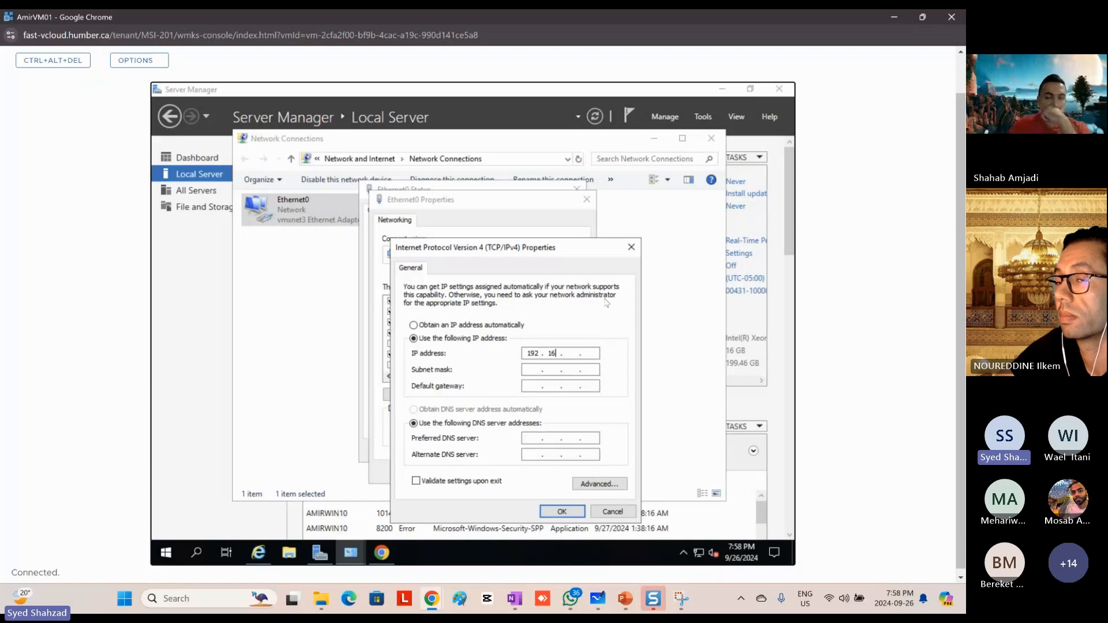
{"action": "type", "text": "0 . "}
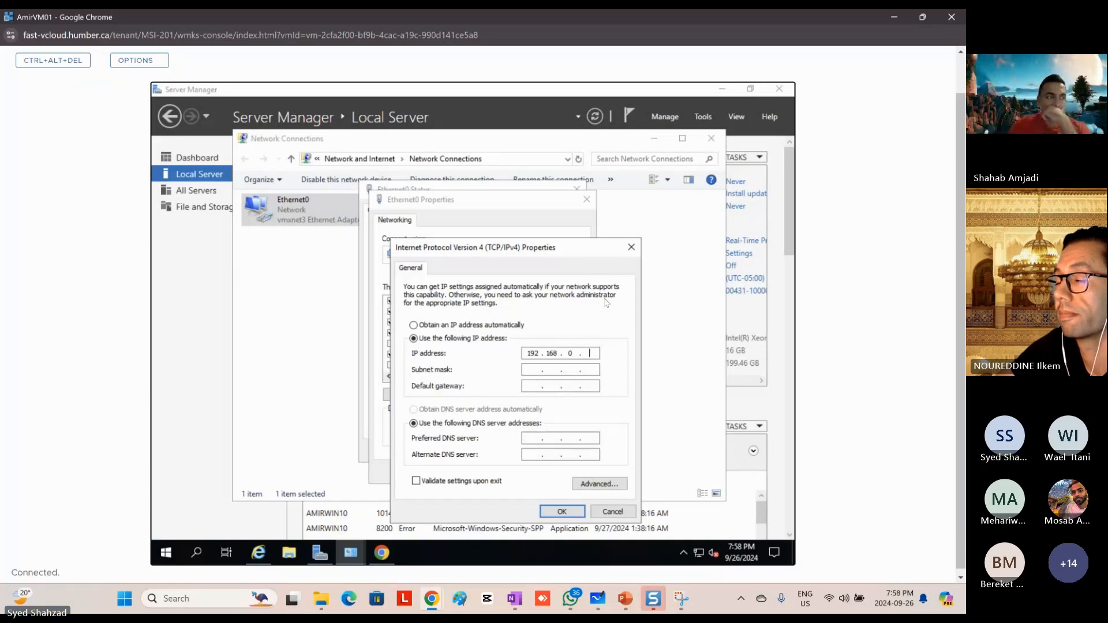
{"action": "type", "text": "1"}
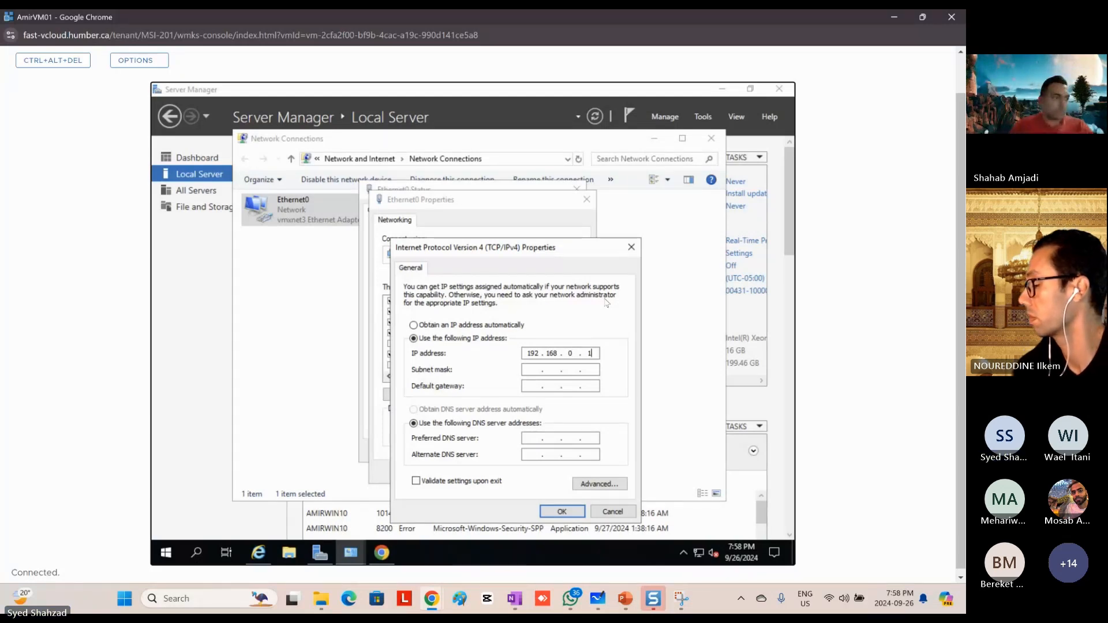
{"action": "key", "text": "Tab"}
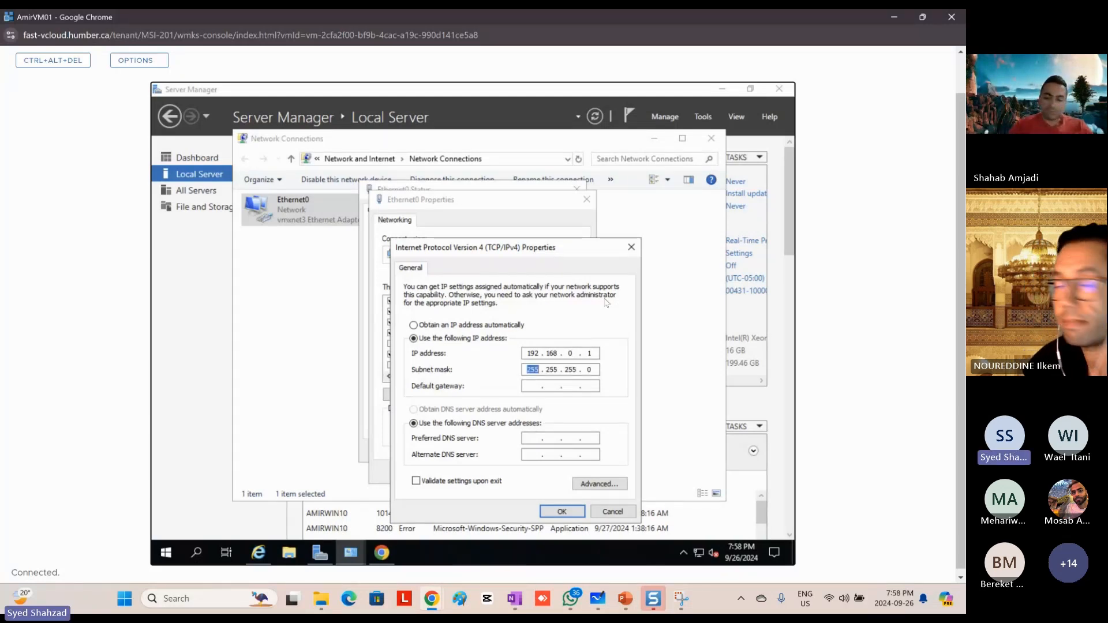
{"action": "key", "text": "Tab"}
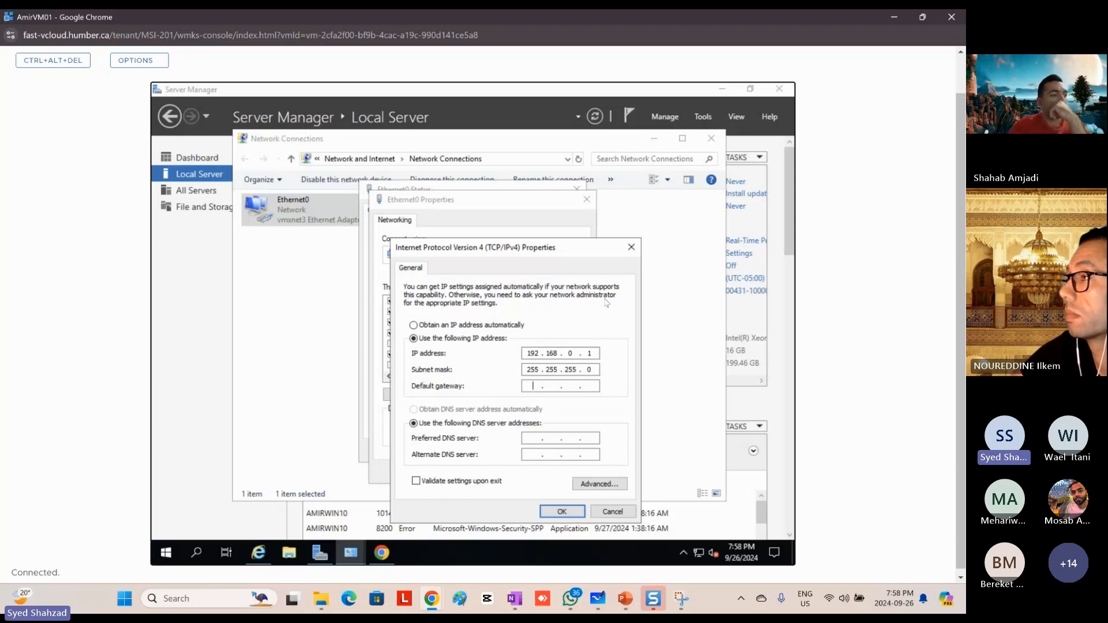
{"action": "key", "text": "Tab"}
{"action": "key", "text": "Tab"}
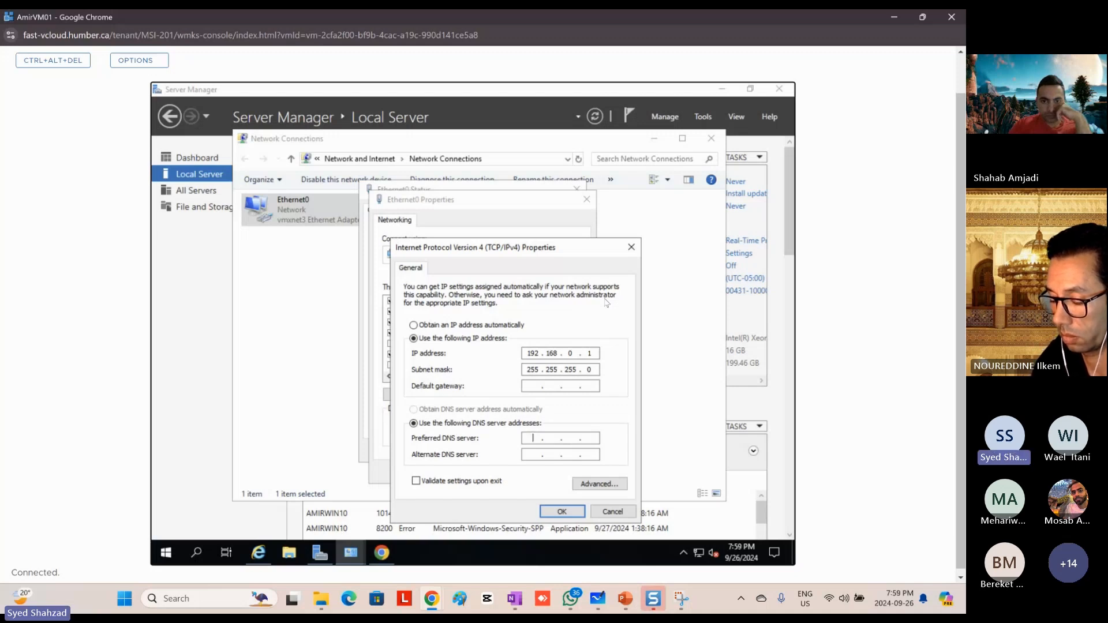
{"action": "type", "text": "192 . 168 . 0 . 1"}
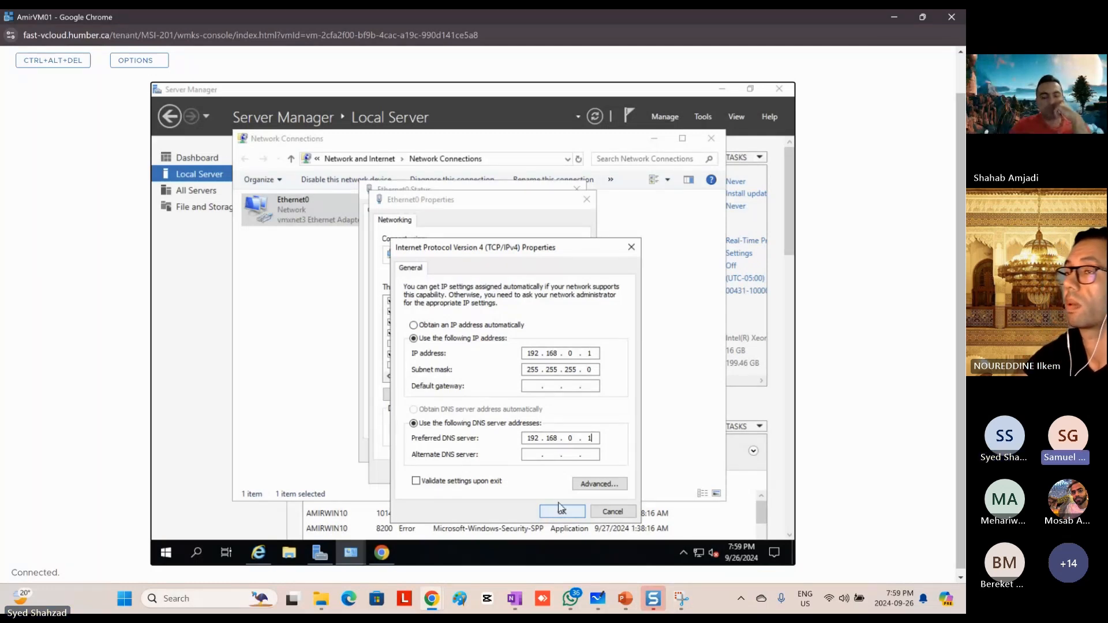
Step: Change both the IP address and the preferred DNS server to 192.168.0.10
{"action": "left_click", "coordinate": [592, 354]}
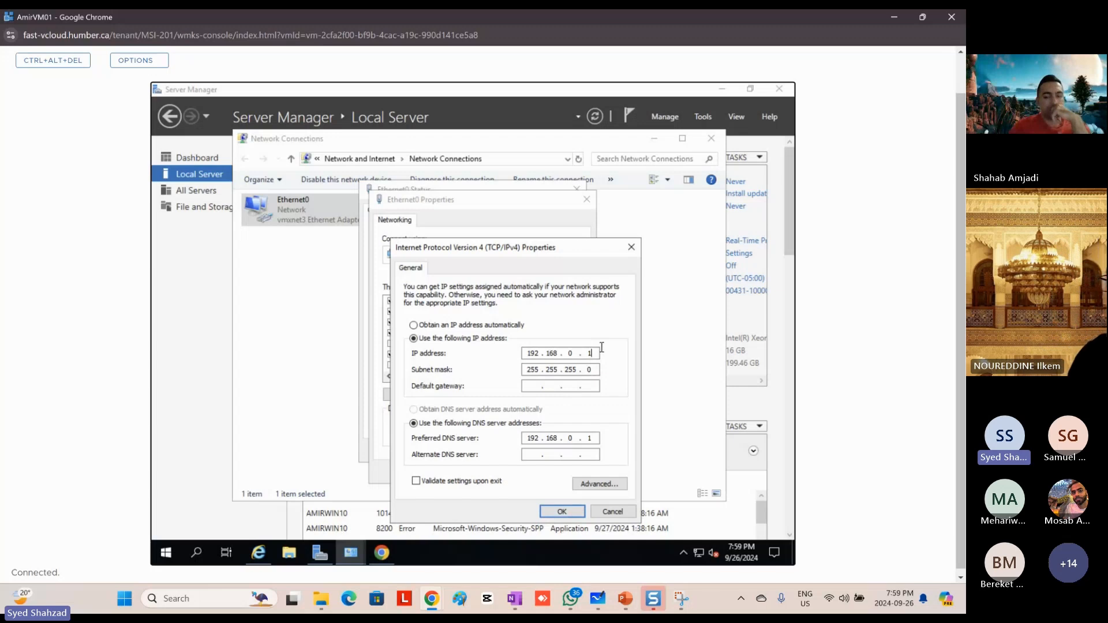
{"action": "type", "text": "0"}
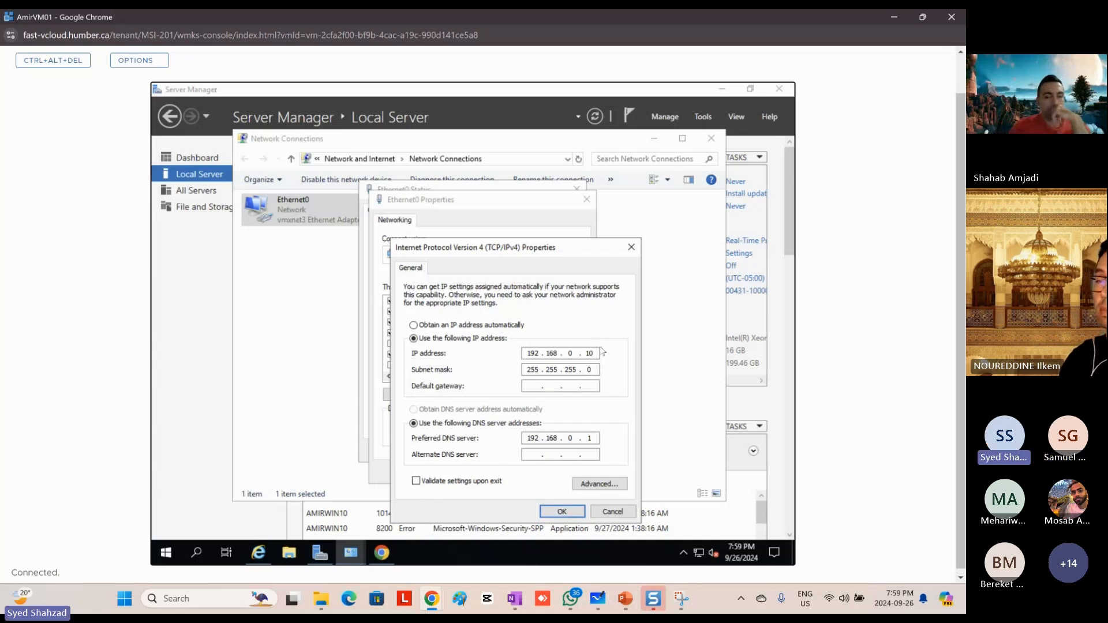
{"action": "key", "text": "Tab"}
{"action": "key", "text": "Tab"}
{"action": "key", "text": "Tab"}
{"action": "key", "text": "Tab"}
{"action": "key", "text": "Tab"}
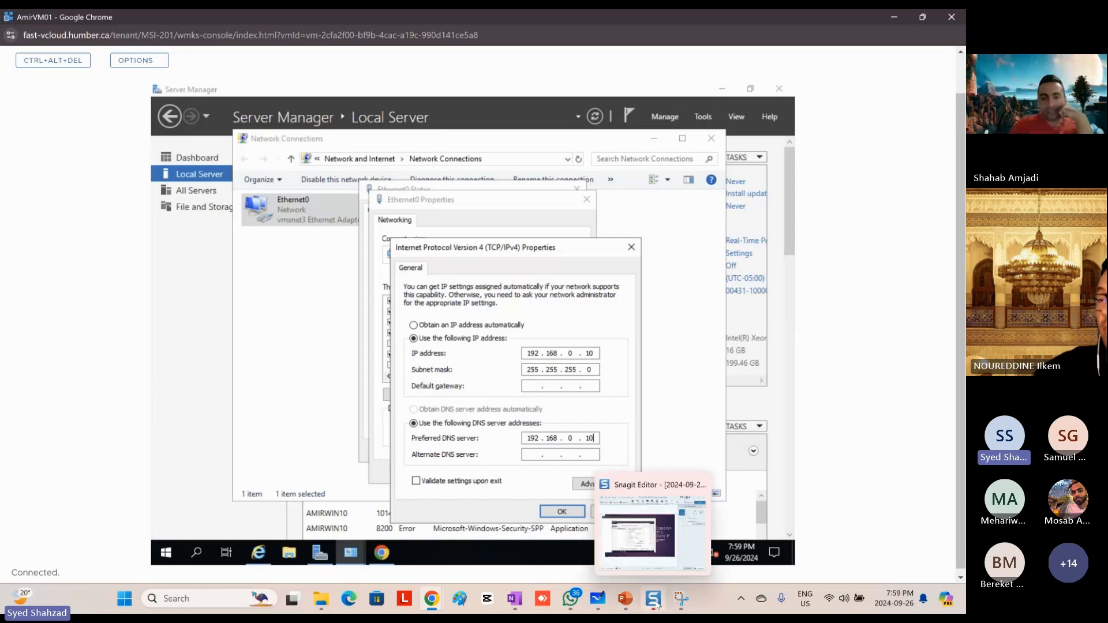
Step: Switch to the PowerPoint deck, check the screenshot examples on slides 27 and 28, and return to the VM console
{"action": "left_click", "coordinate": [625, 601]}
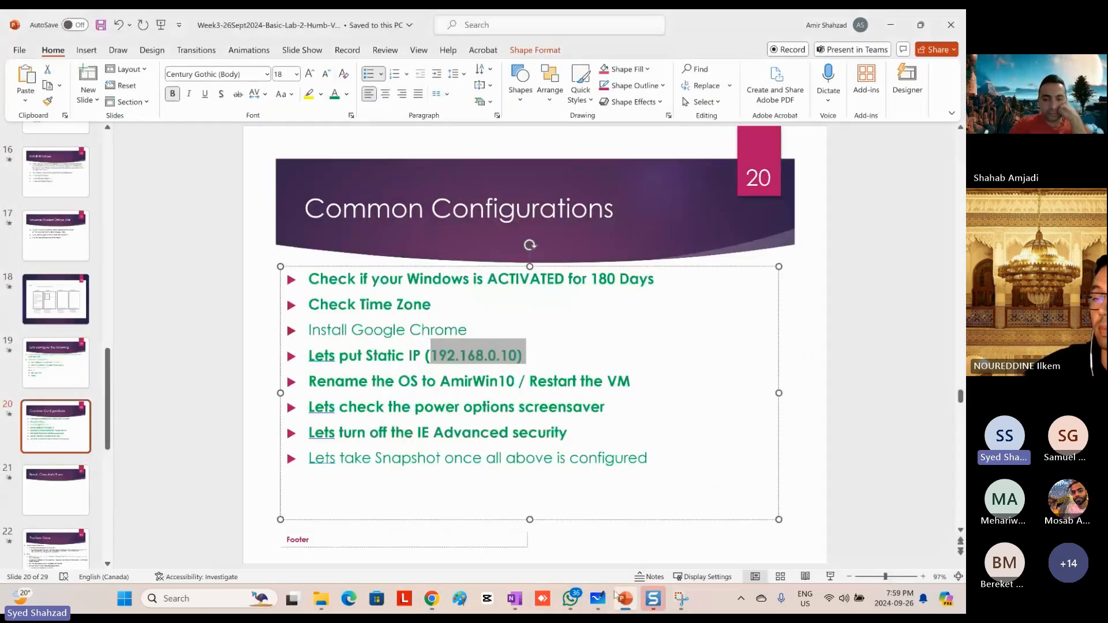
{"action": "scroll", "coordinate": [58, 375], "scroll_direction": "down", "scroll_amount": 5}
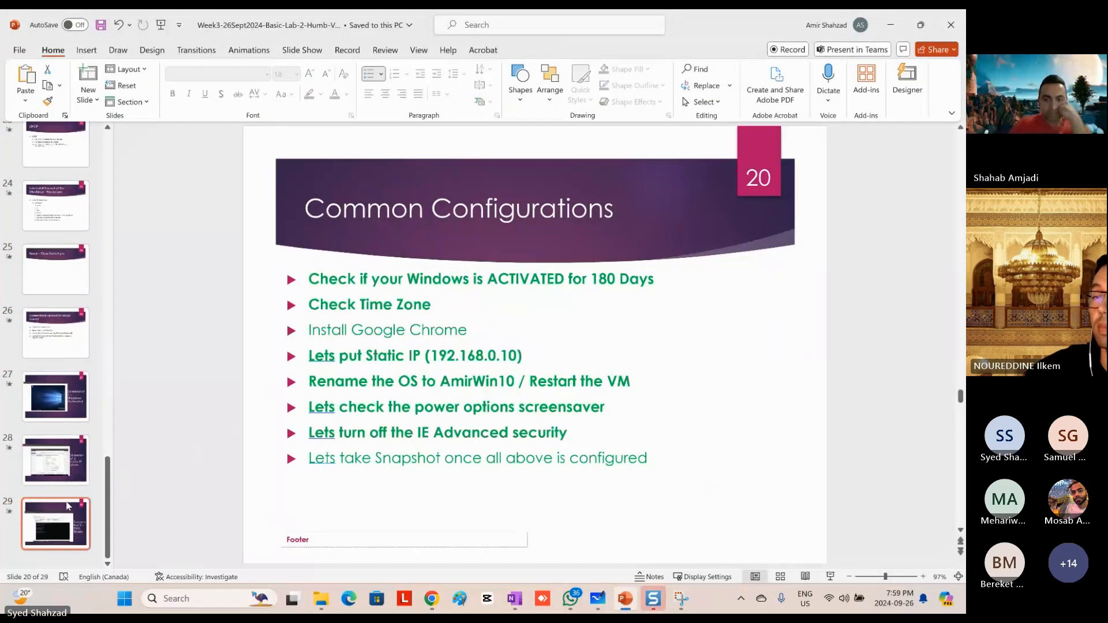
{"action": "left_click", "coordinate": [72, 413]}
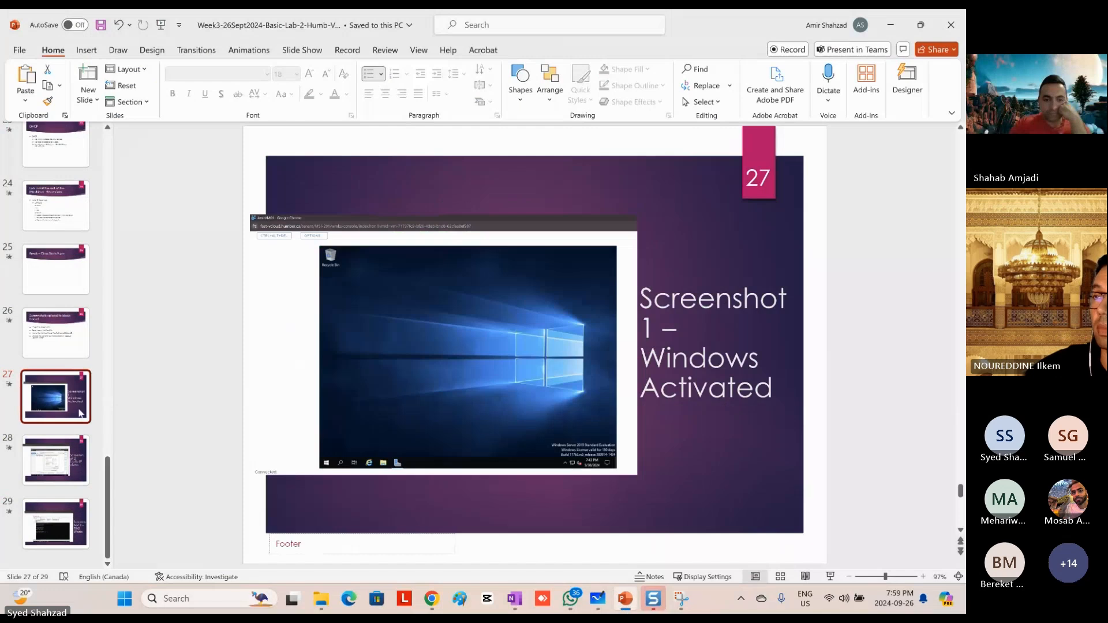
{"action": "left_click", "coordinate": [55, 462]}
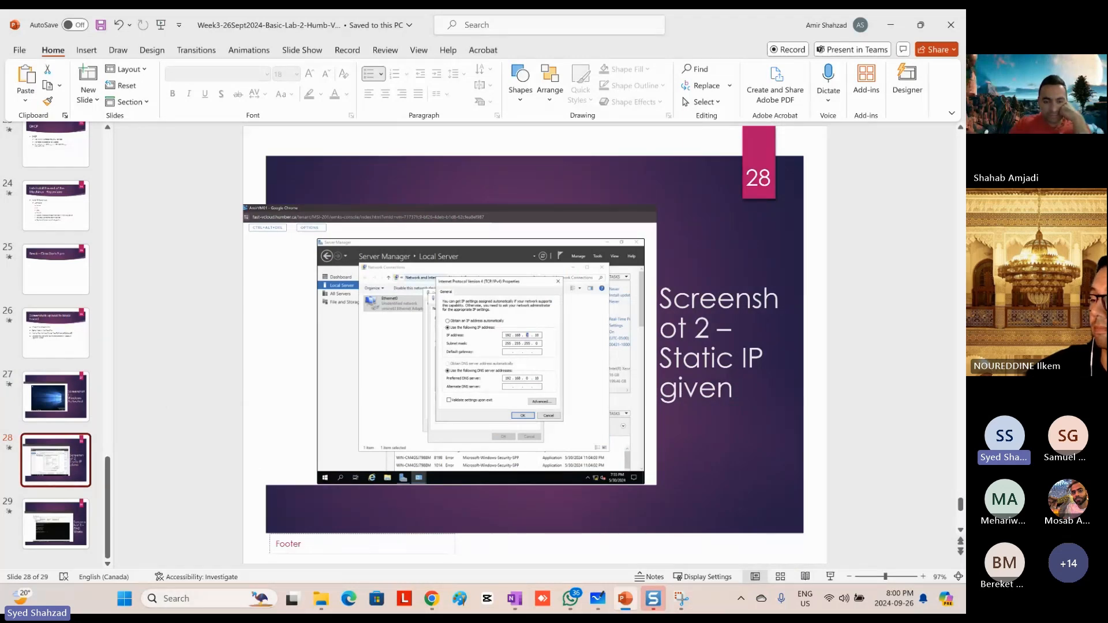
{"action": "left_click", "coordinate": [890, 24]}
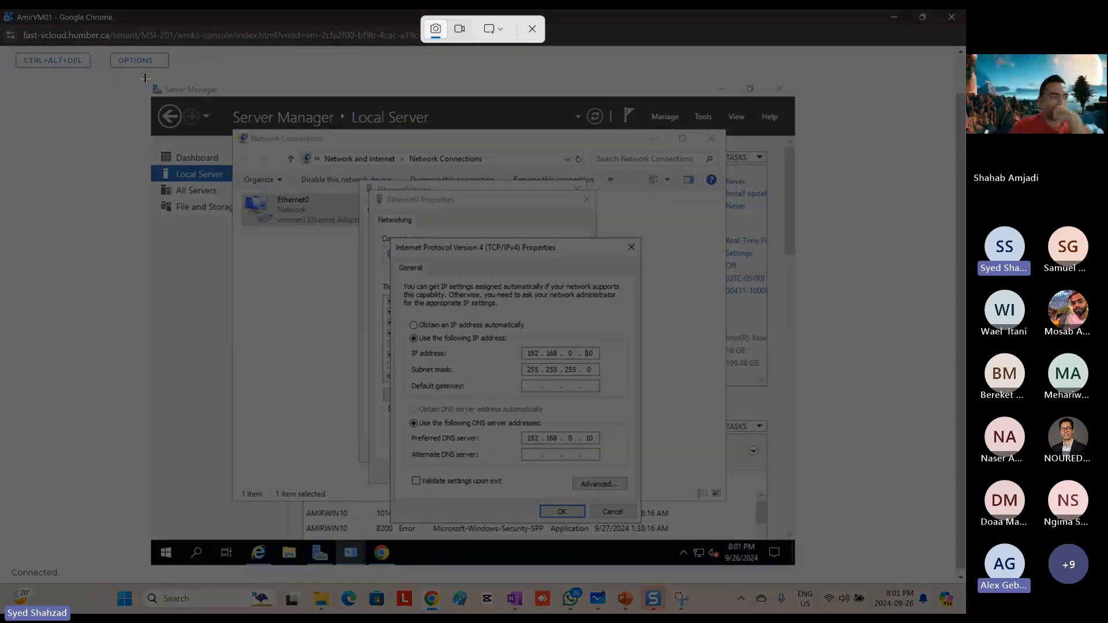
Step: Capture a screen snip of the whole VM desktop showing the static IPv4 settings
{"action": "left_click_drag", "start_coordinate": [144, 76], "coordinate": [796, 570]}
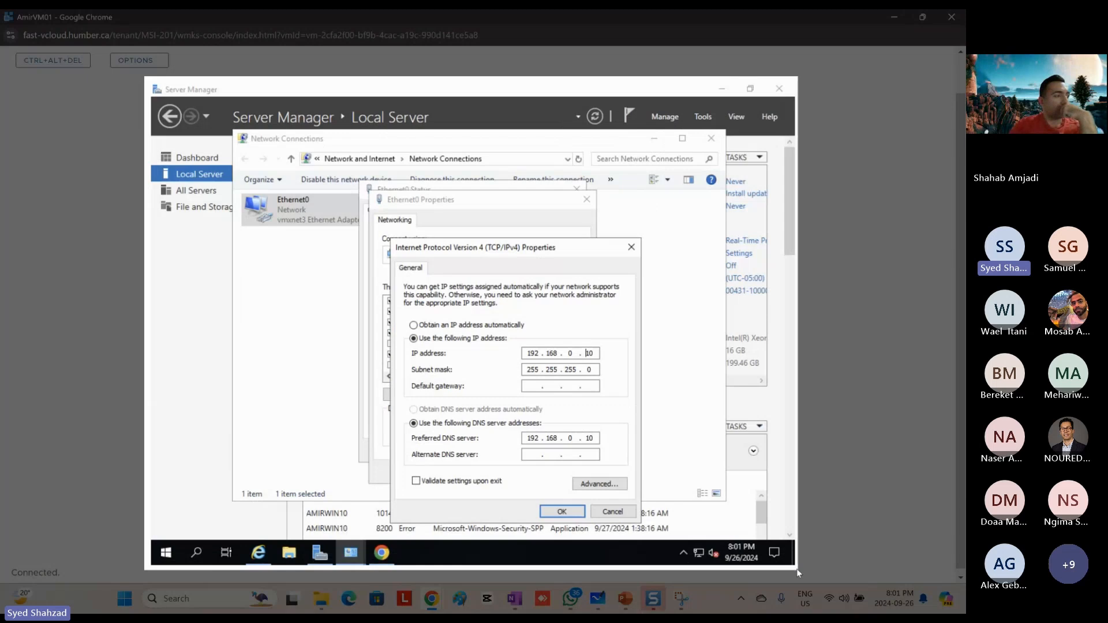
{"action": "left_click_drag", "start_coordinate": [797, 572], "coordinate": [795, 567]}
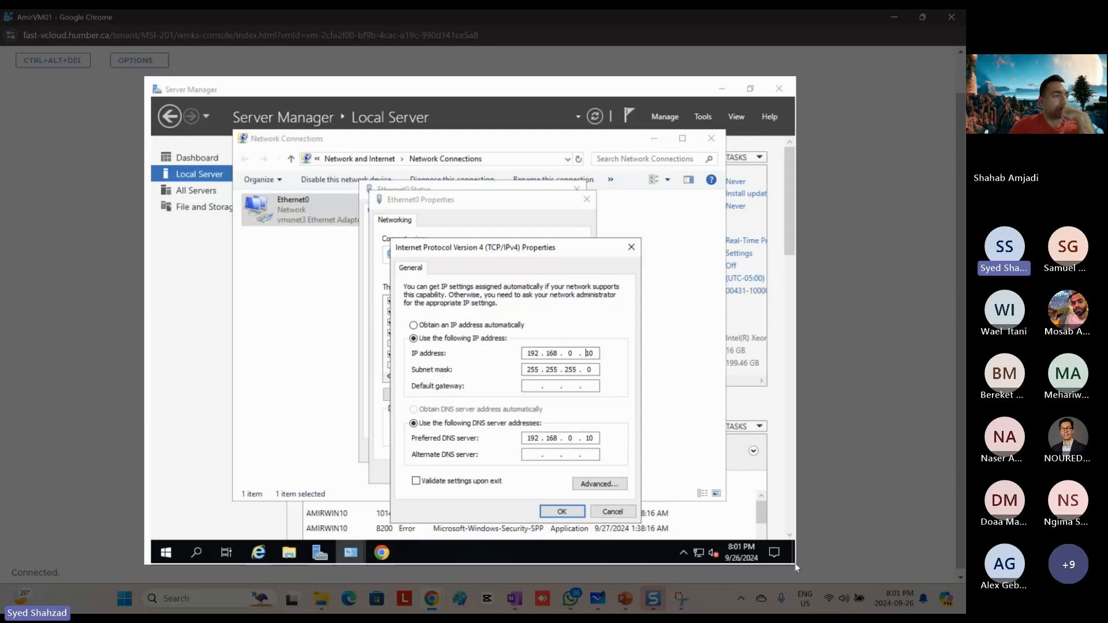
{"action": "left_click_drag", "start_coordinate": [796, 564], "coordinate": [796, 565]}
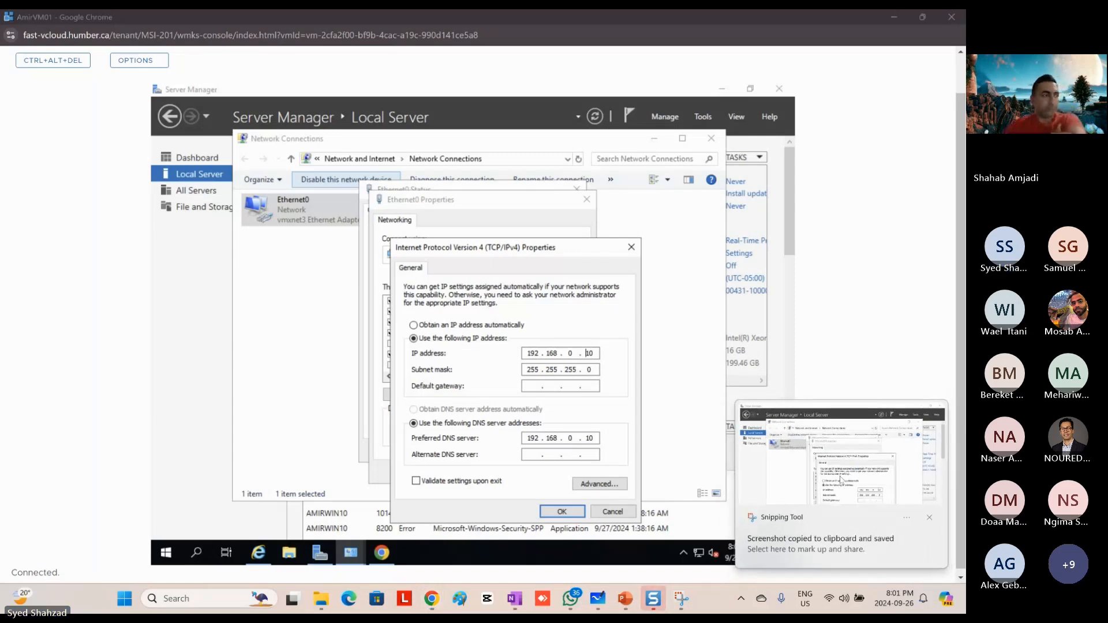
Step: Switch to PowerPoint and replace the old picture on slide 28, "Screenshot 2 – Static IP given", with the captured snip
{"action": "left_click", "coordinate": [629, 602]}
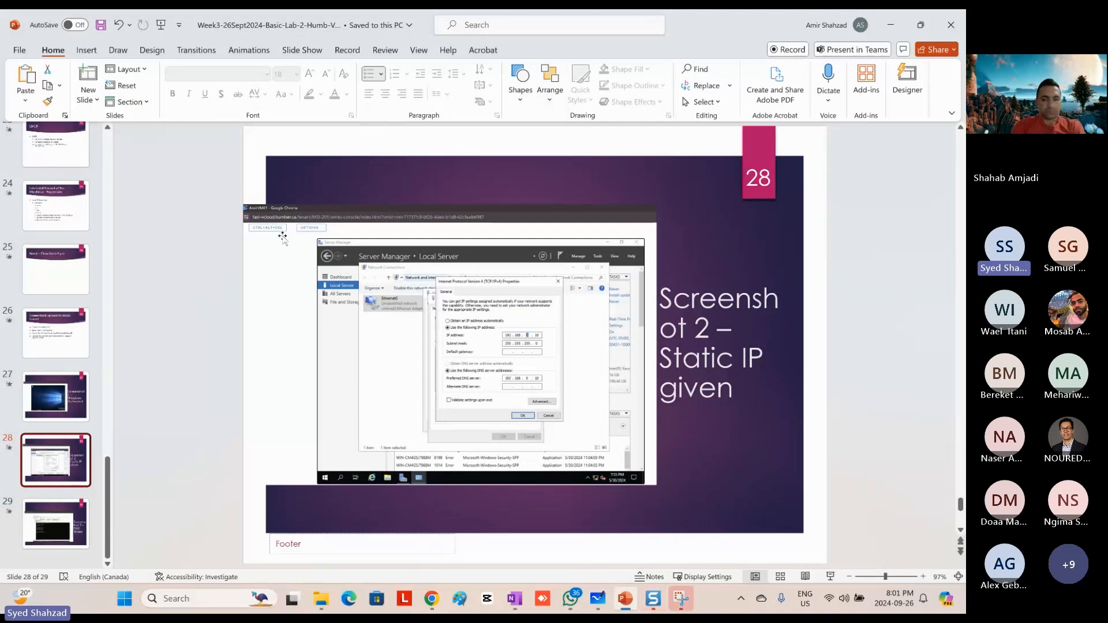
{"action": "left_click", "coordinate": [439, 346]}
{"action": "key", "text": "Delete"}
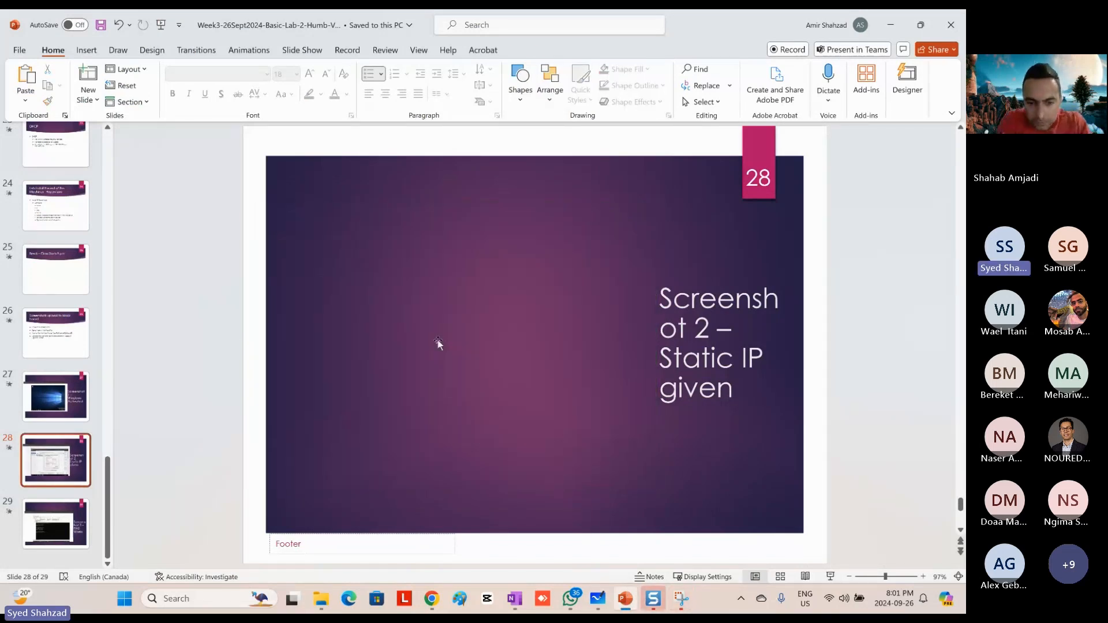
{"action": "key", "text": "ctrl+z"}
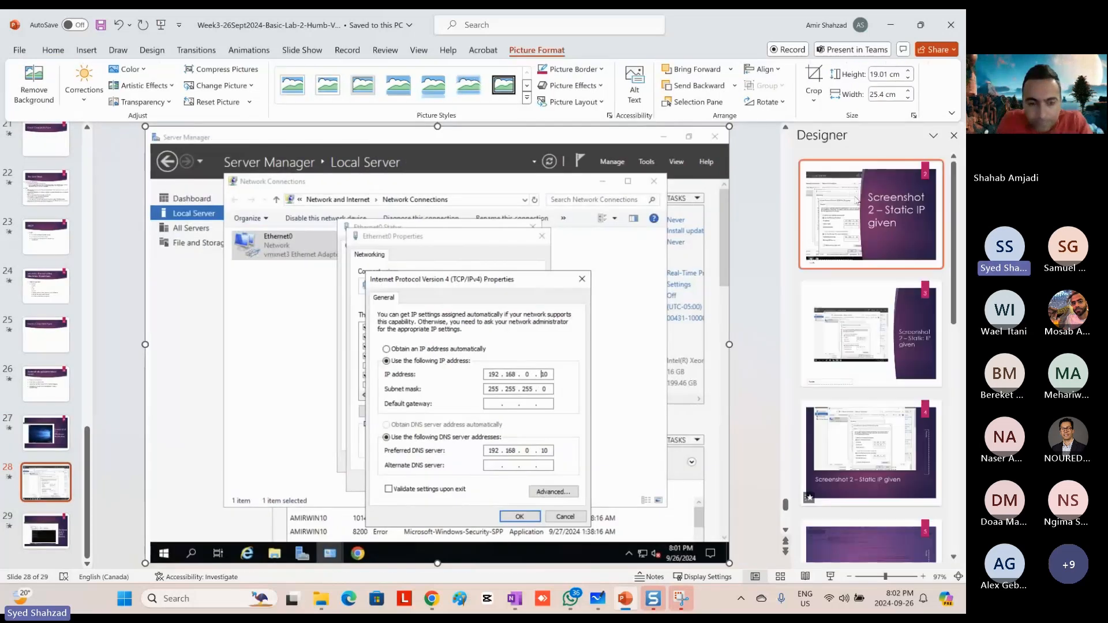
Step: Apply the Designer layout with a curved title panel beside the picture on slide 28 and enlarge the picture to about 15.8 by 11.8 cm
{"action": "left_click", "coordinate": [853, 352]}
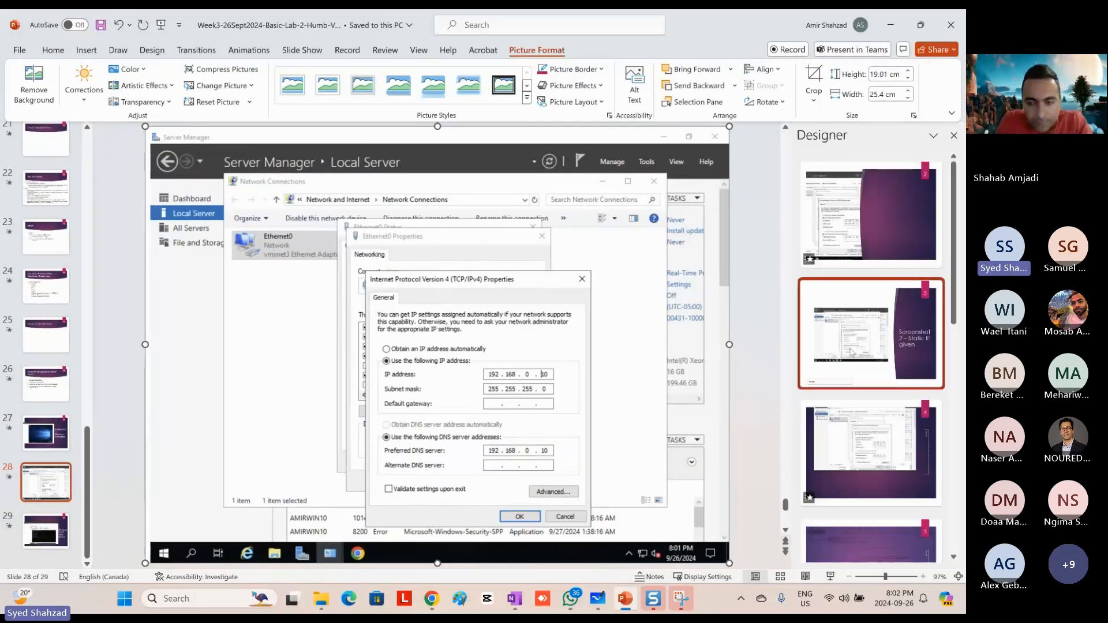
{"action": "left_click_drag", "start_coordinate": [198, 230], "coordinate": [144, 188]}
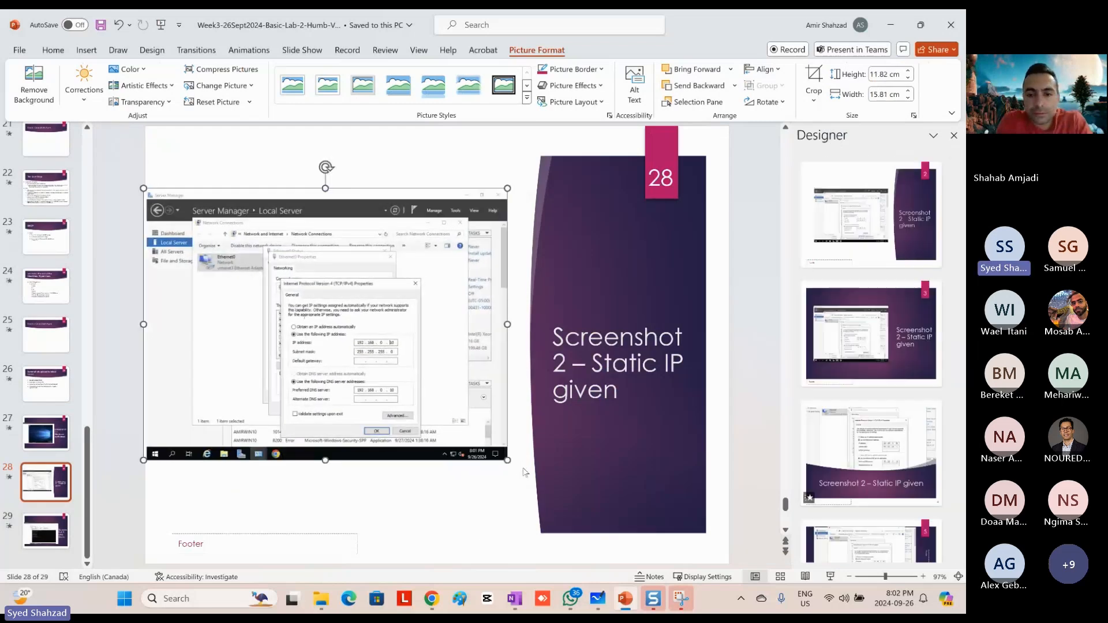
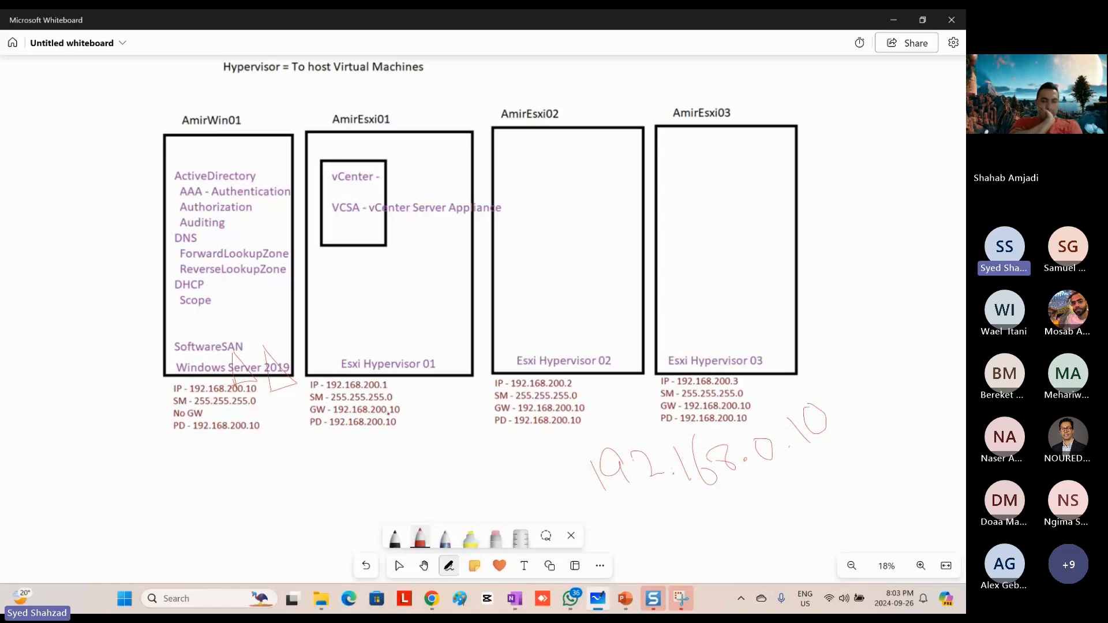
Step: Mark the final 10 of AmirWin01's IP in red, circle the 10 in the handwritten 192.168.0.10, and draw an arrow to its 0
{"action": "left_click_drag", "start_coordinate": [258, 381], "coordinate": [262, 390]}
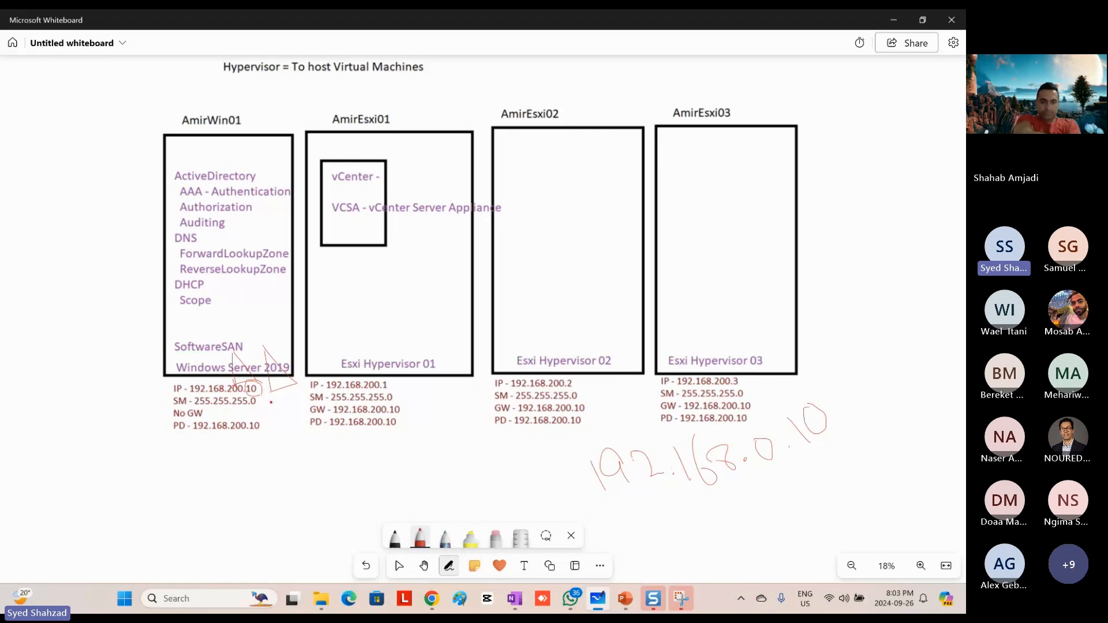
{"action": "left_click", "coordinate": [829, 426]}
{"action": "mouse_move", "coordinate": [817, 396]}
{"action": "left_mouse_down"}
{"action": "mouse_move", "coordinate": [780, 421]}
{"action": "mouse_move", "coordinate": [848, 424]}
{"action": "mouse_move", "coordinate": [825, 404]}
{"action": "left_mouse_up"}
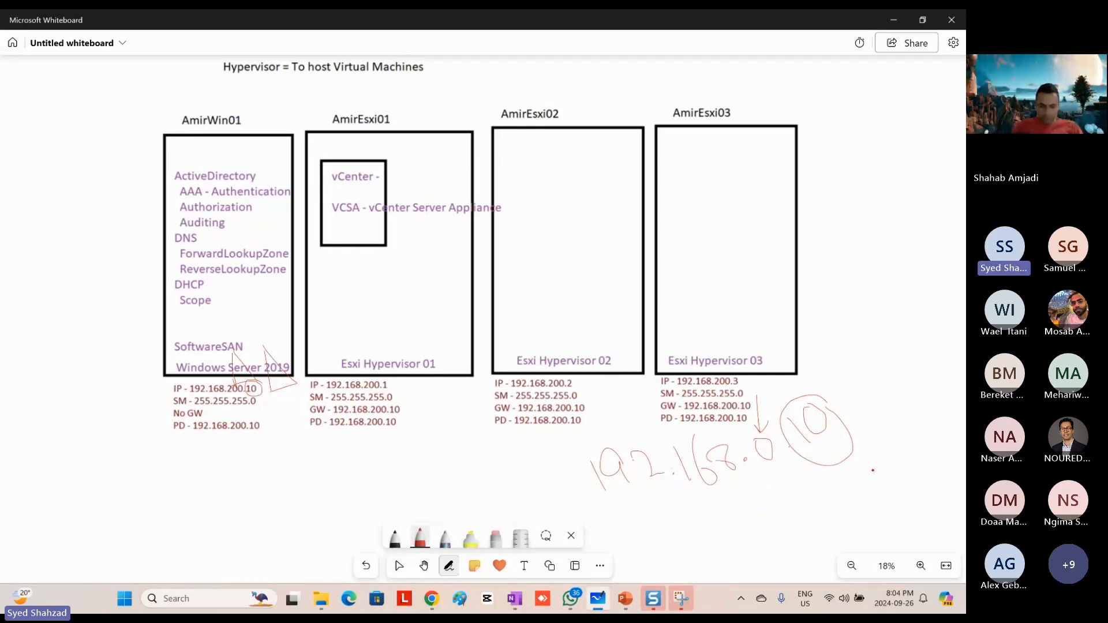
Step: Return to the VM console, accept the static IPv4 settings for Ethernet0, and close the adapter dialogs and Network Connections window
{"action": "key", "text": "alt+Tab"}
{"action": "key", "text": "alt+Tab"}
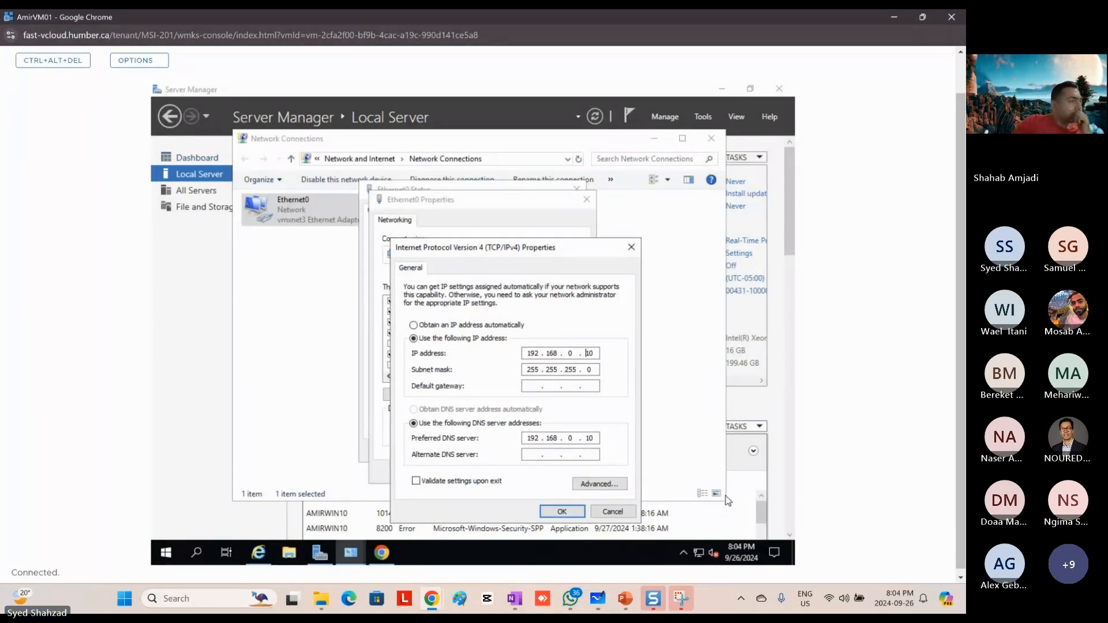
{"action": "left_click", "coordinate": [561, 515]}
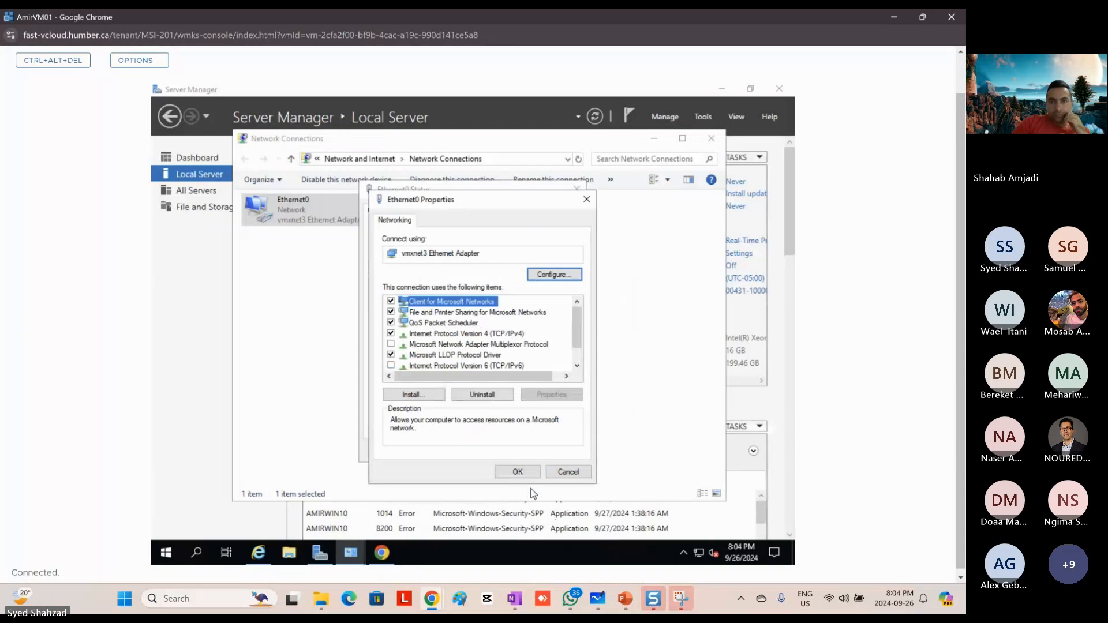
{"action": "left_click", "coordinate": [519, 474]}
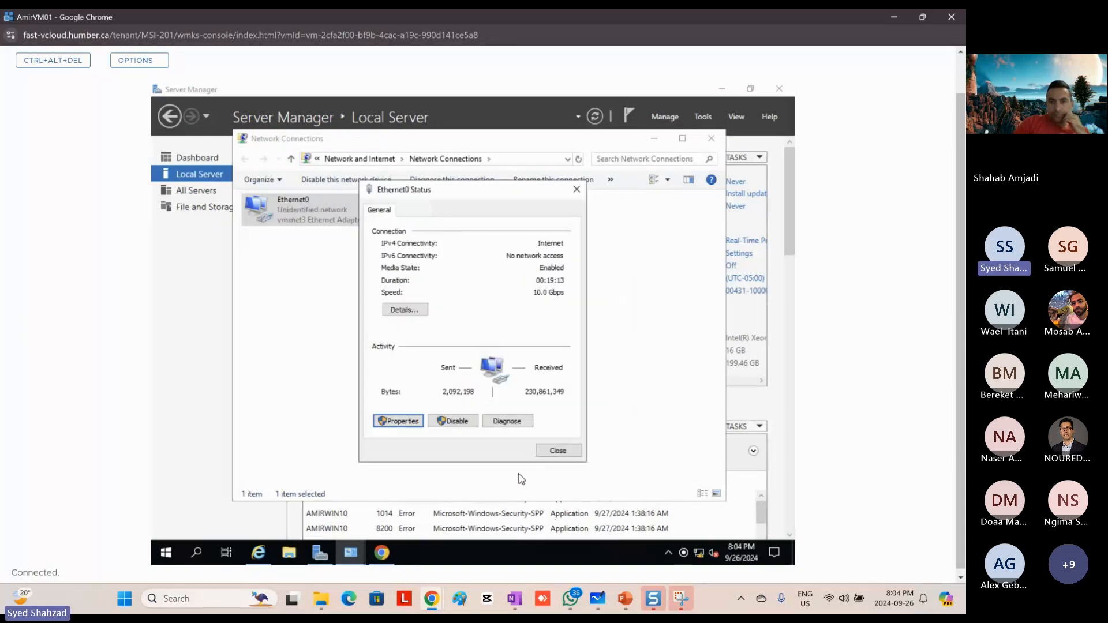
{"action": "left_click", "coordinate": [546, 453]}
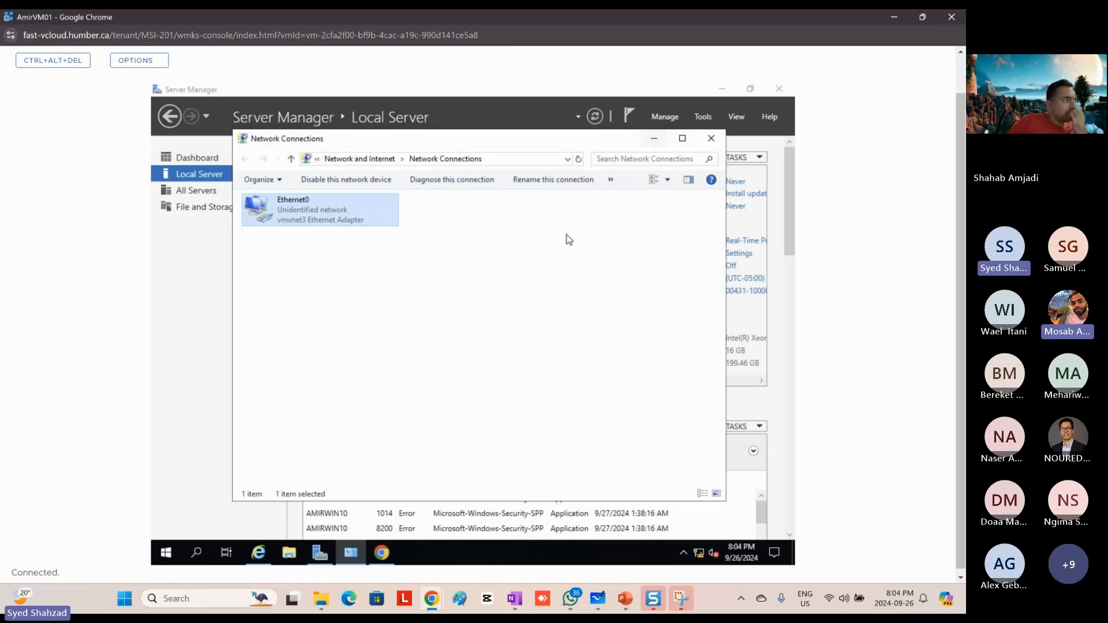
{"action": "left_click", "coordinate": [711, 138]}
Step: Switch to the PowerPoint deck, bold "Install Google Chrome" on slide 20, and select the snapshot bullet in the list
{"action": "key", "text": "alt+Tab"}
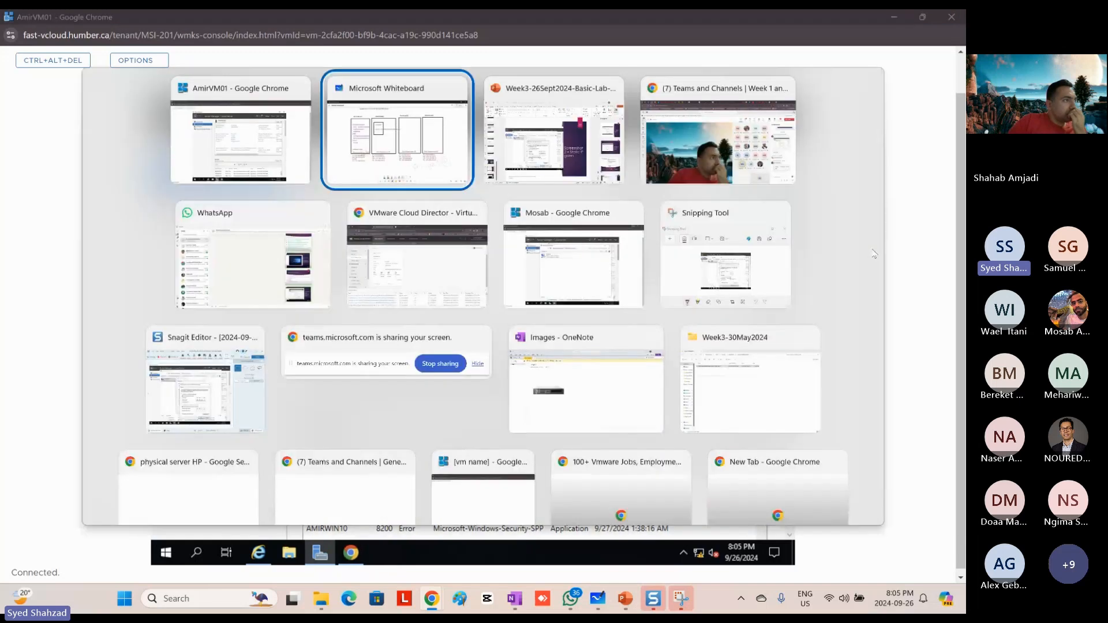
{"action": "key", "text": "alt+Tab"}
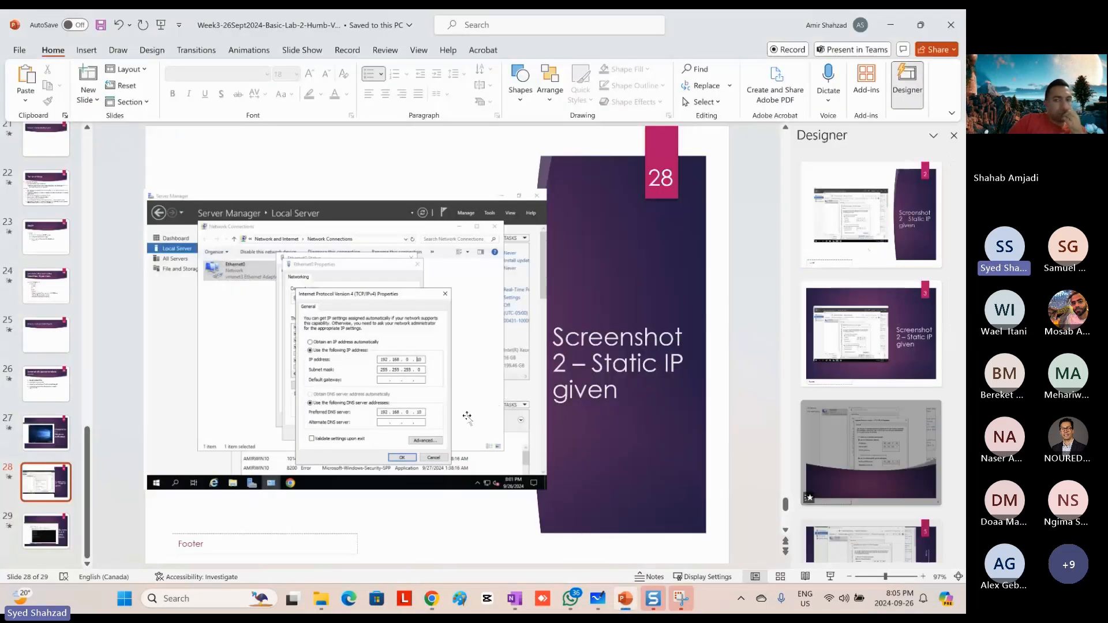
{"action": "scroll", "coordinate": [27, 270], "scroll_direction": "up", "scroll_amount": 5}
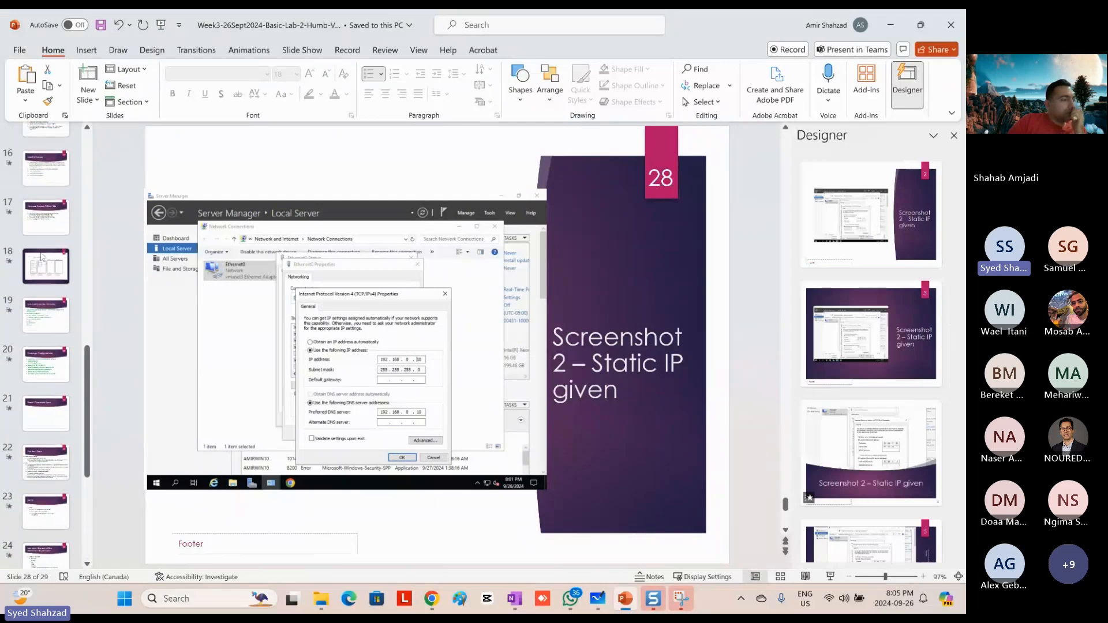
{"action": "left_click", "coordinate": [43, 365]}
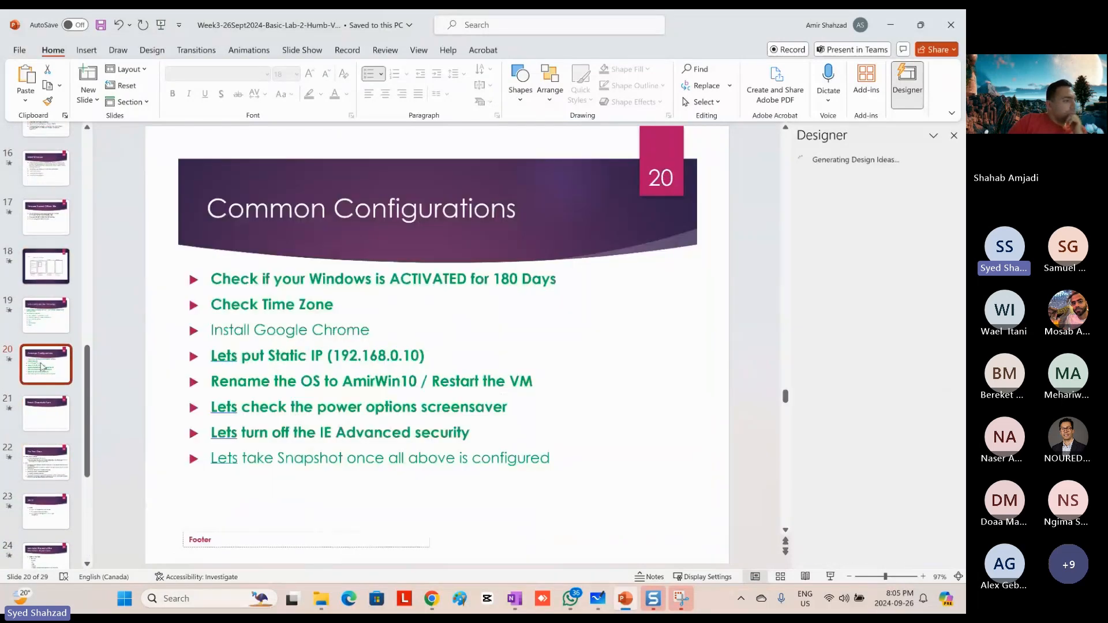
{"action": "left_click", "coordinate": [406, 356]}
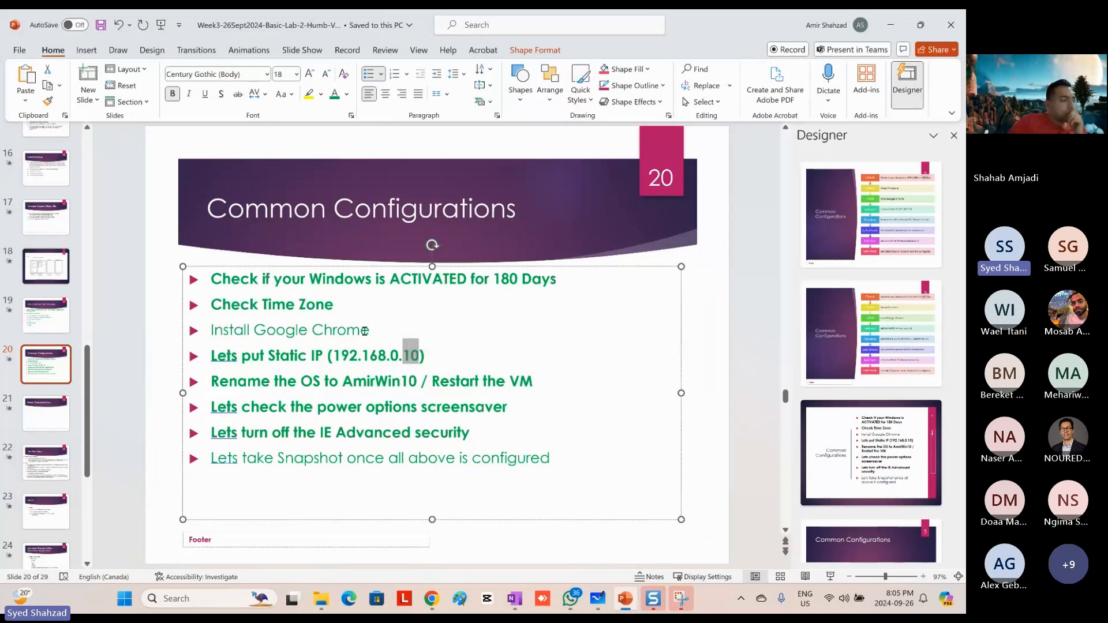
{"action": "left_click_drag", "start_coordinate": [375, 329], "coordinate": [241, 333]}
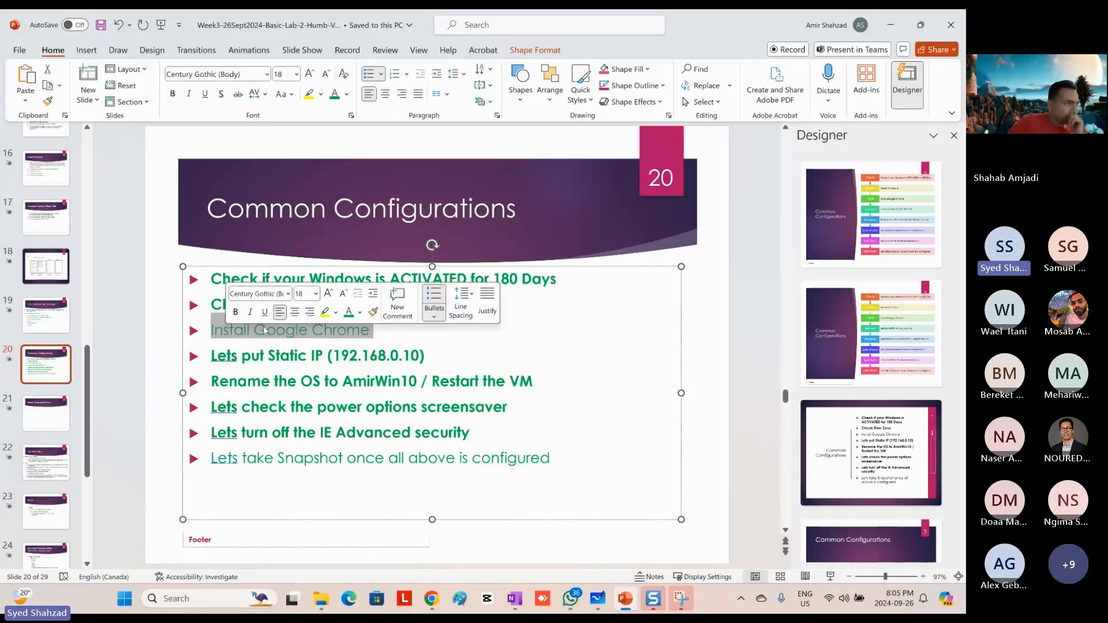
{"action": "key", "text": "ctrl+b"}
{"action": "left_click", "coordinate": [536, 430]}
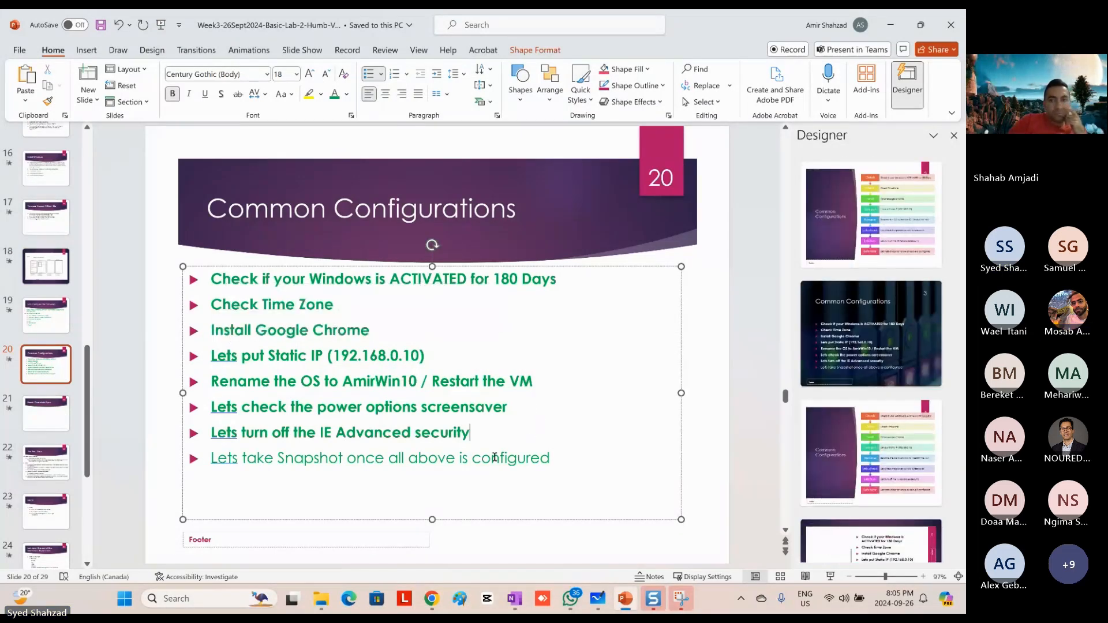
{"action": "left_click_drag", "start_coordinate": [550, 460], "coordinate": [216, 459]}
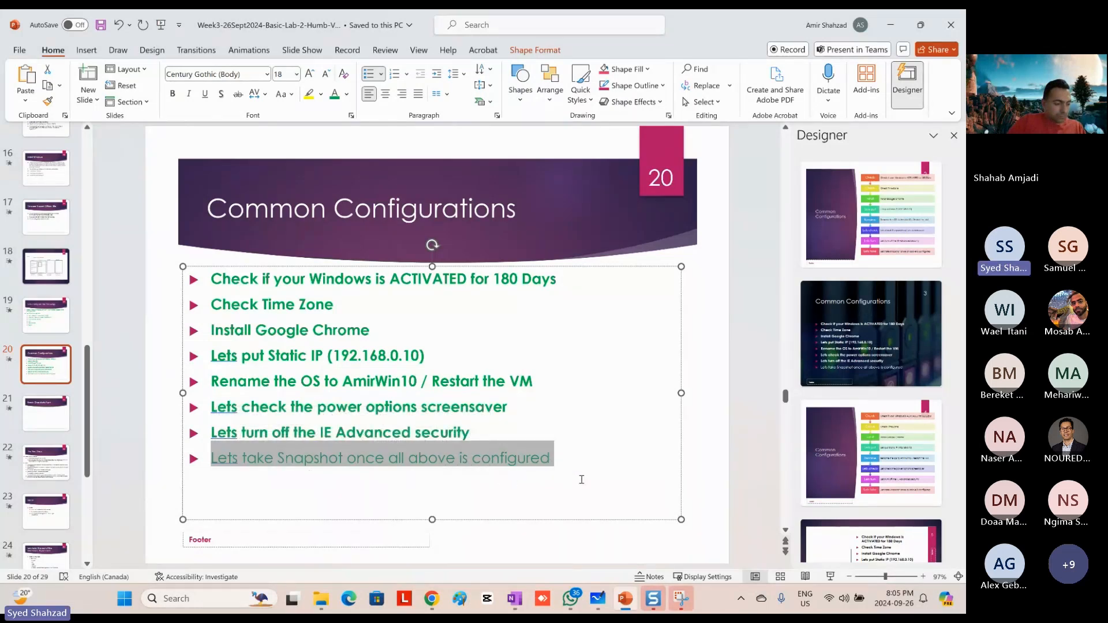
Step: Switch to VMware Cloud Director and filter the virtual machines by the name prefix of AmirVM01
{"action": "key", "text": "alt+Tab"}
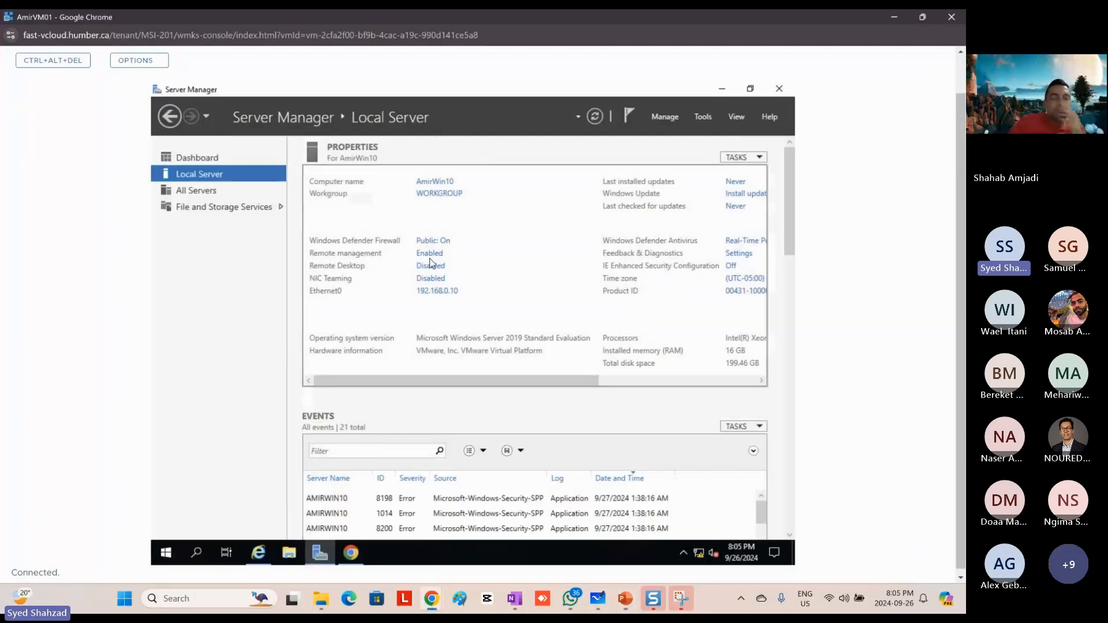
{"action": "key", "text": "alt+Tab"}
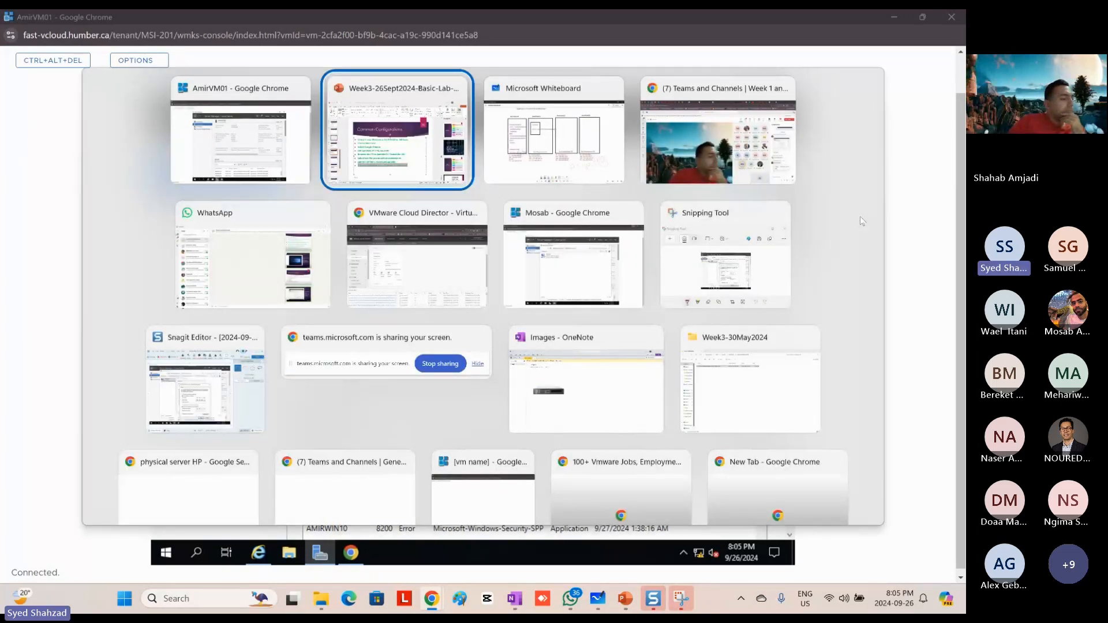
{"action": "key", "text": "alt+Tab"}
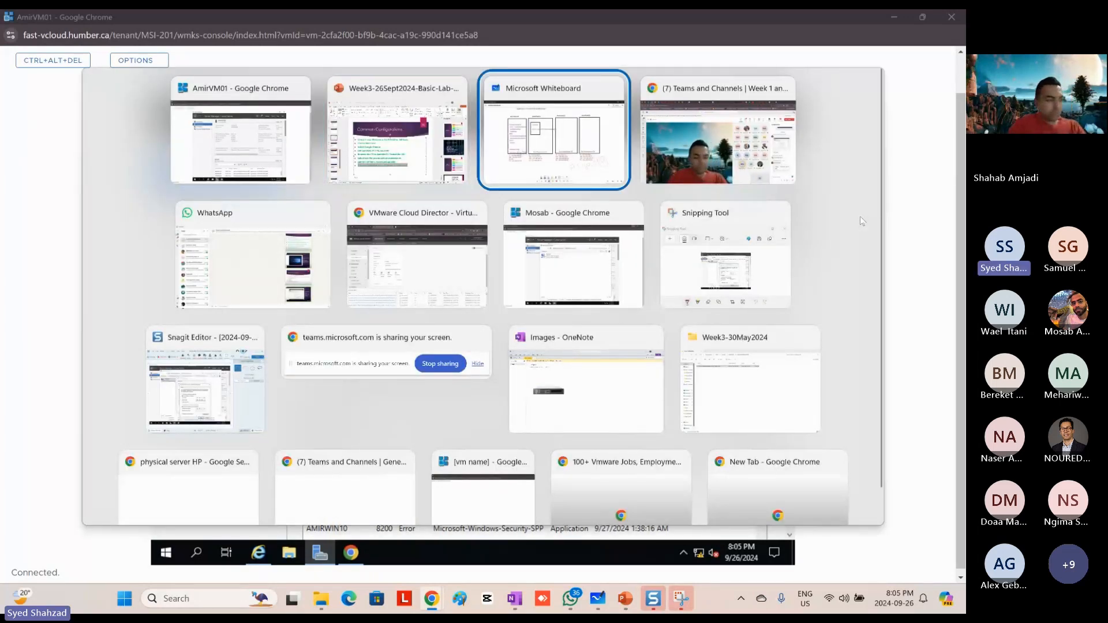
{"action": "key", "text": "alt+Tab"}
{"action": "key", "text": "alt+Tab"}
{"action": "key", "text": "alt+Tab"}
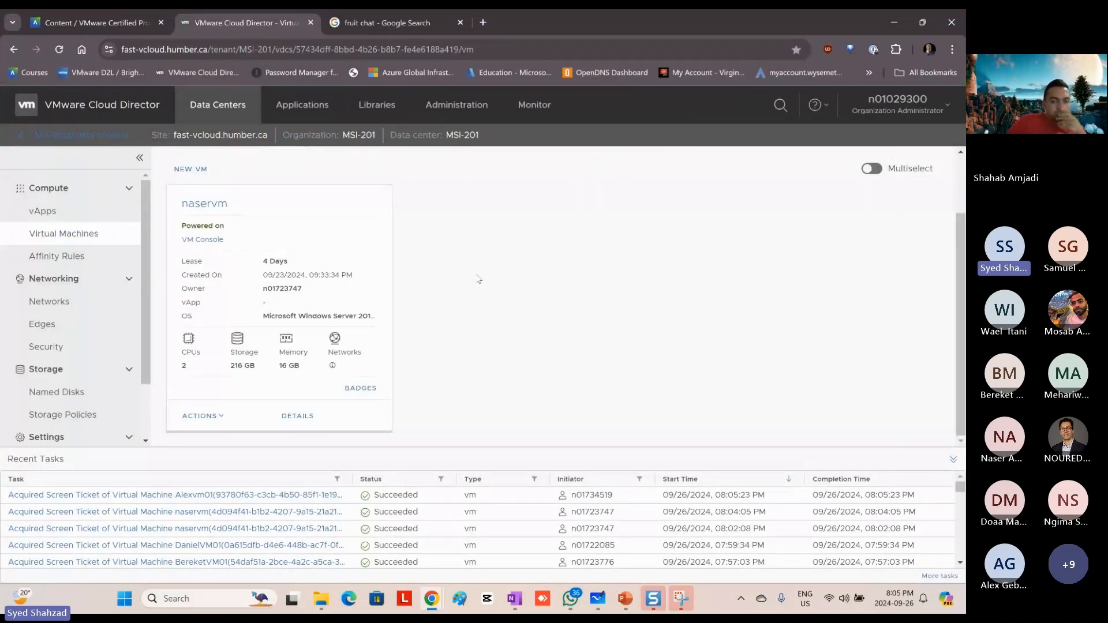
{"action": "scroll", "coordinate": [479, 279], "scroll_direction": "up", "scroll_amount": 2}
{"action": "left_click_drag", "start_coordinate": [280, 186], "coordinate": [258, 195]}
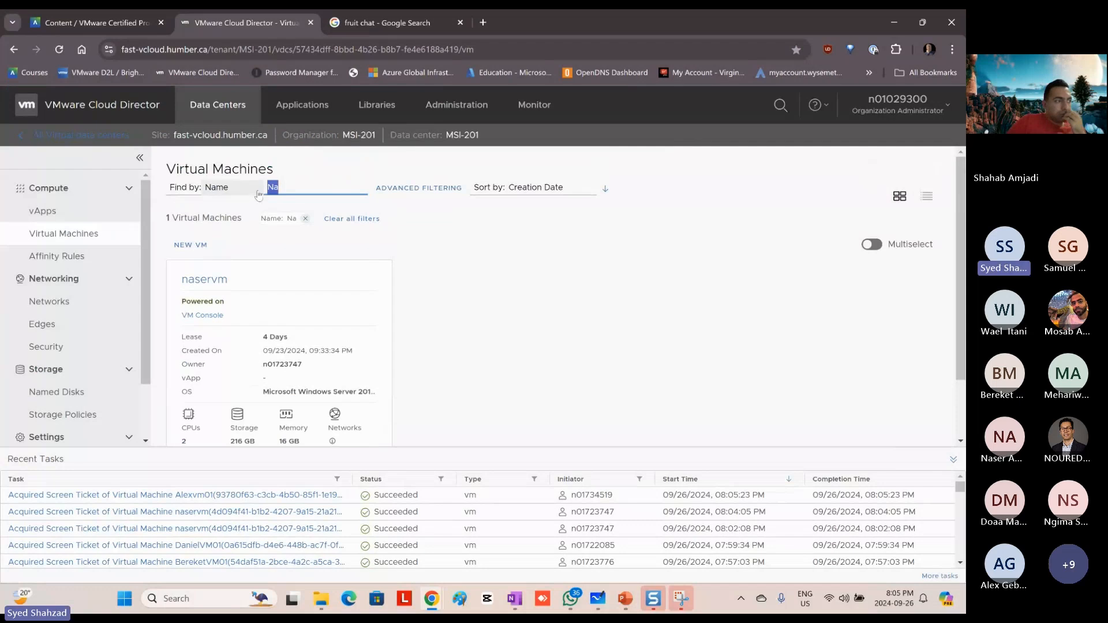
{"action": "type", "text": "Aml"}
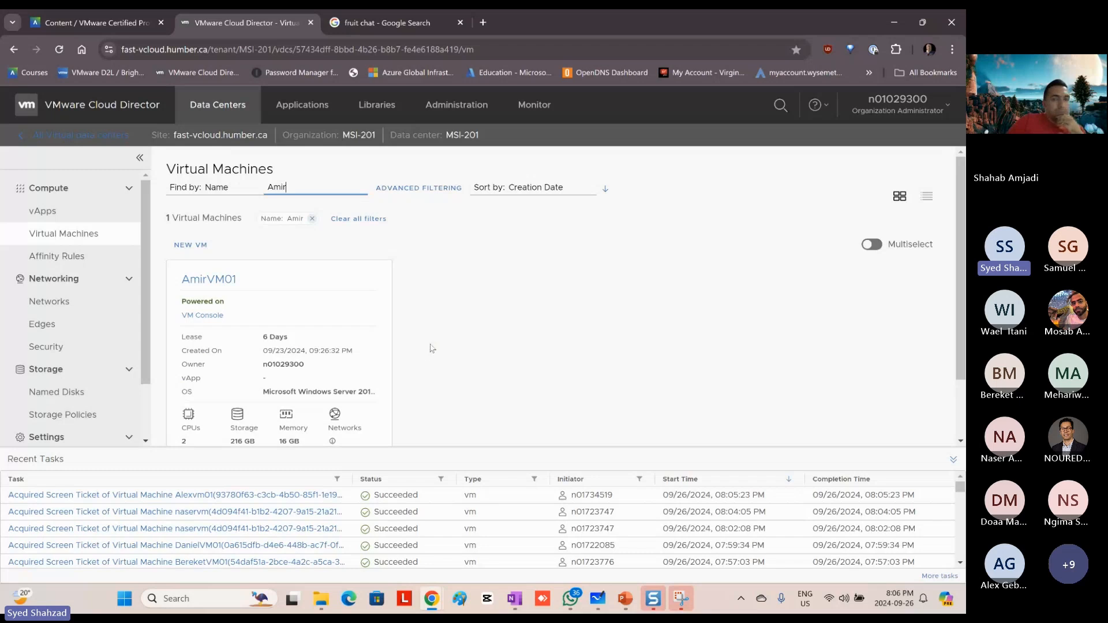
{"action": "scroll", "coordinate": [425, 335], "scroll_direction": "down", "scroll_amount": 2}
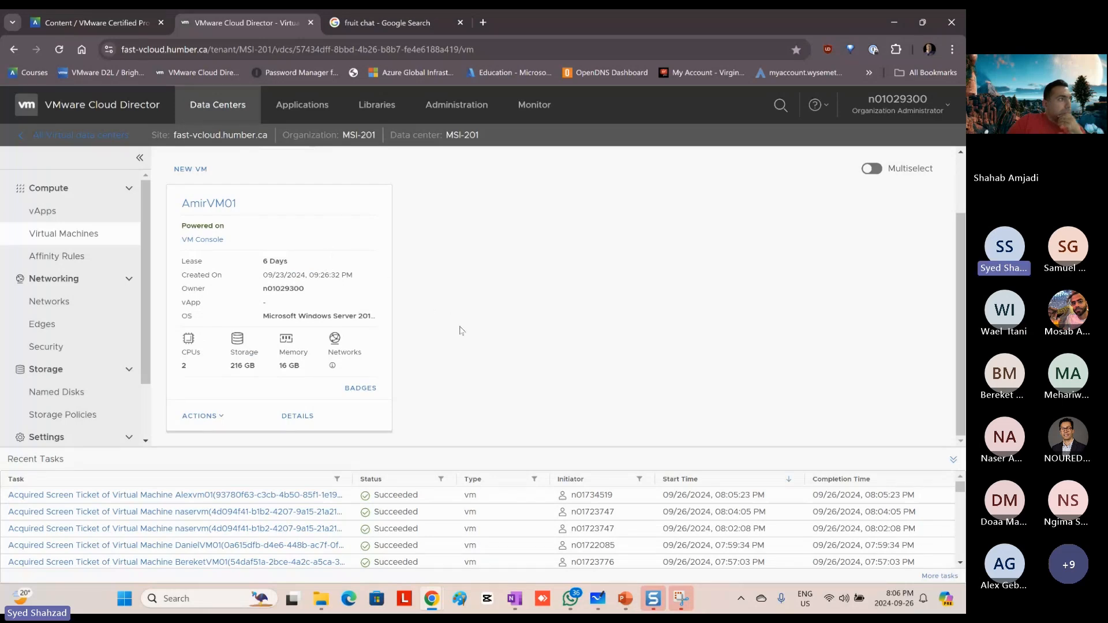
Step: Recheck the snapshot bullet in PowerPoint, return to Cloud Director, and start a snapshot of AmirVM01 with the virtual machine's memory included
{"action": "key", "text": "alt+Tab"}
{"action": "key", "text": "alt+Tab"}
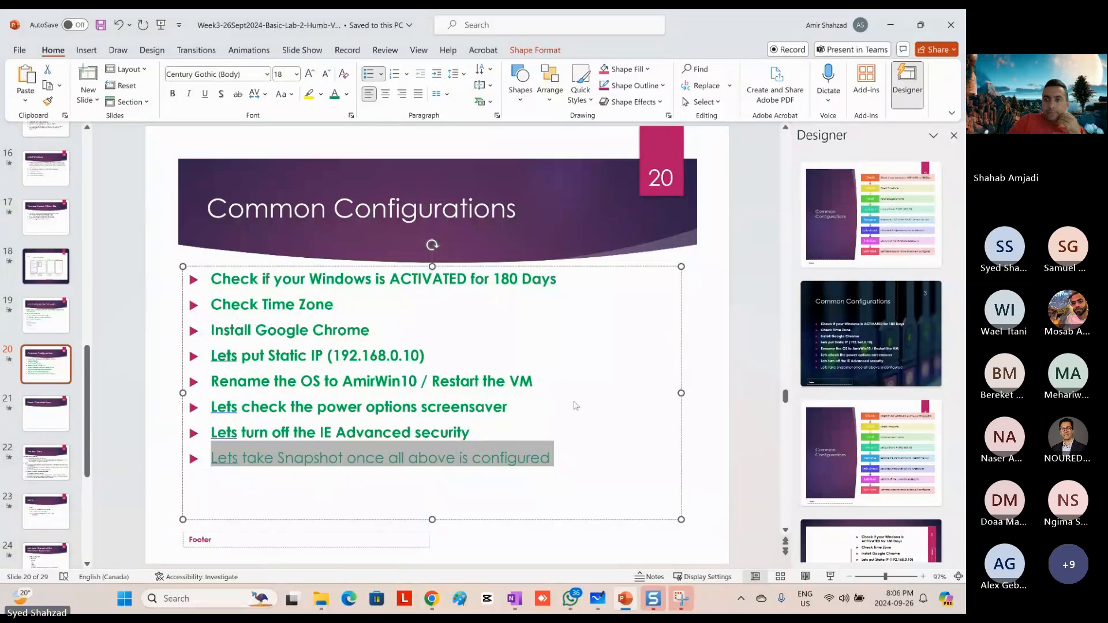
{"action": "key", "text": "alt+Tab"}
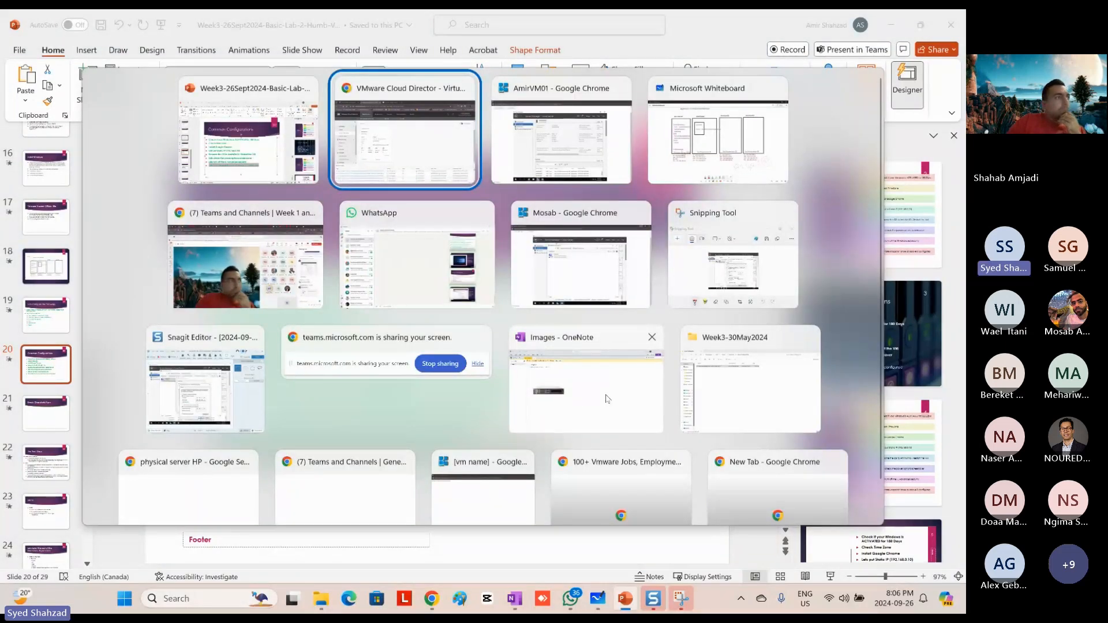
{"action": "key", "text": "Return"}
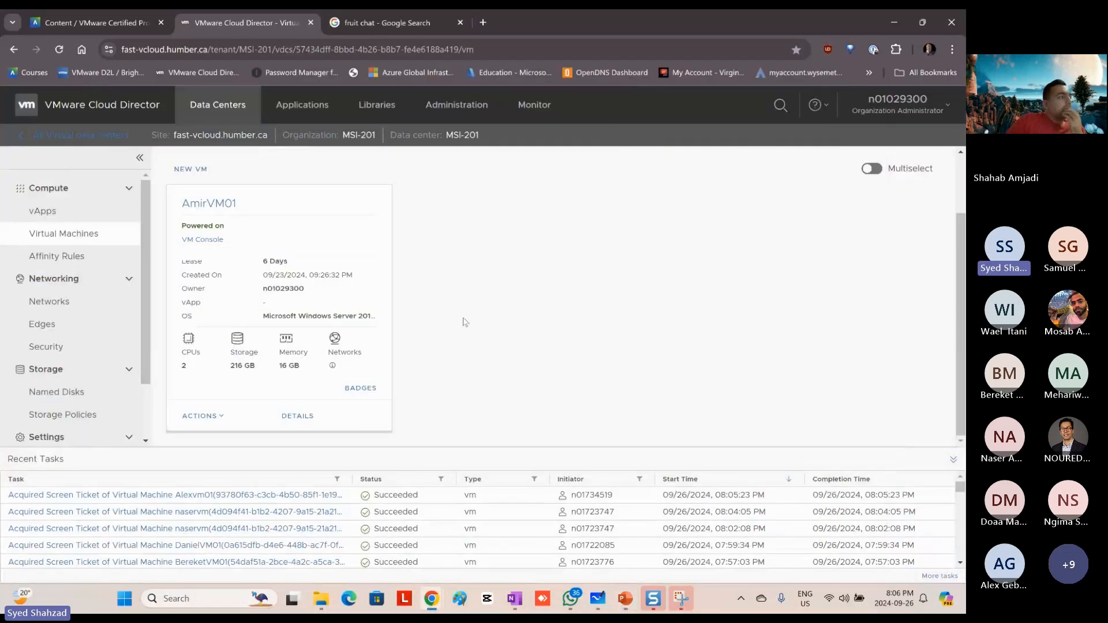
{"action": "left_click", "coordinate": [220, 417]}
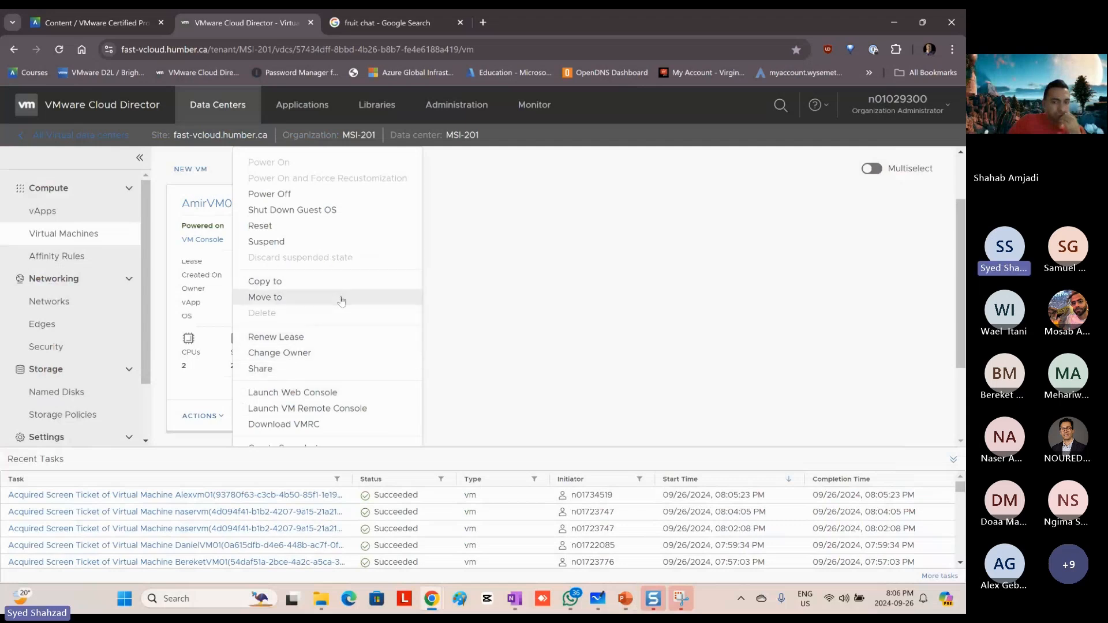
{"action": "scroll", "coordinate": [342, 301], "scroll_direction": "down", "scroll_amount": 2}
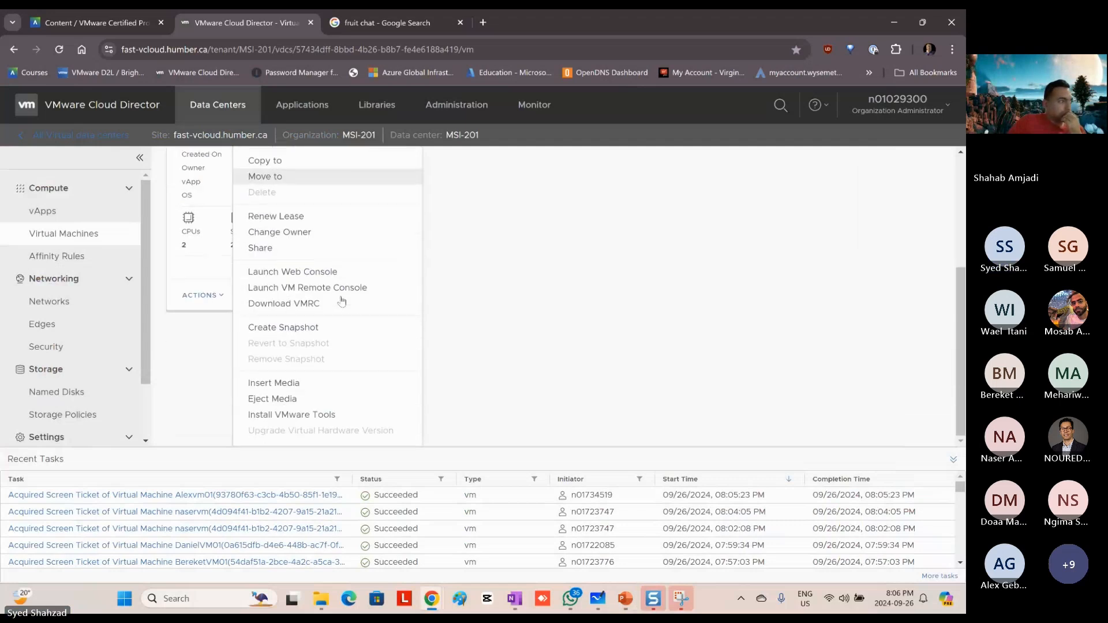
{"action": "left_click", "coordinate": [302, 328]}
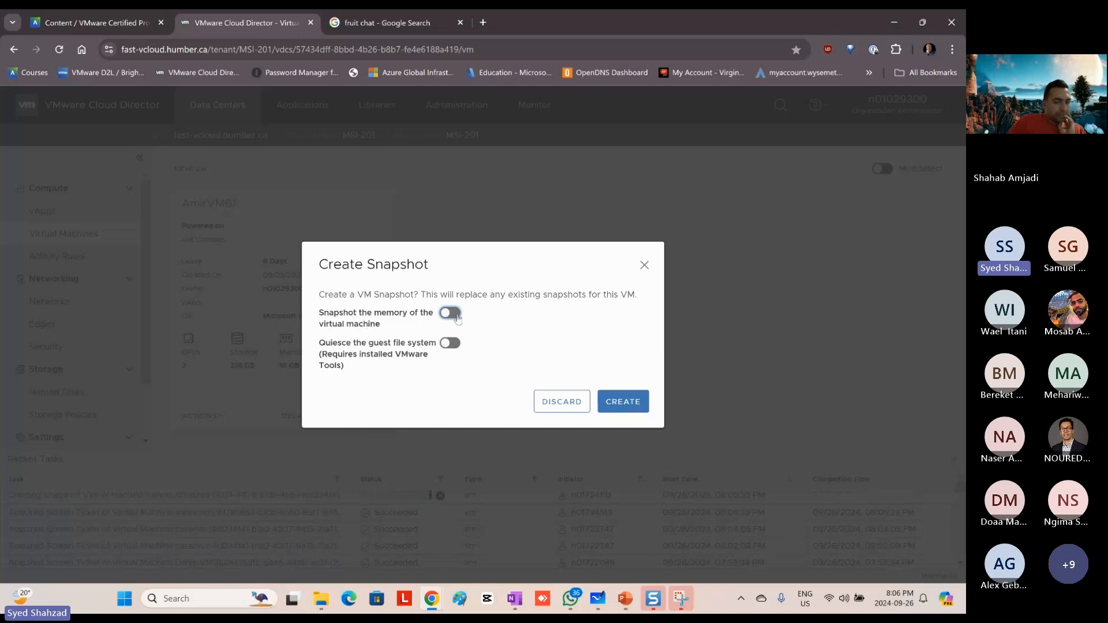
{"action": "left_click", "coordinate": [457, 317]}
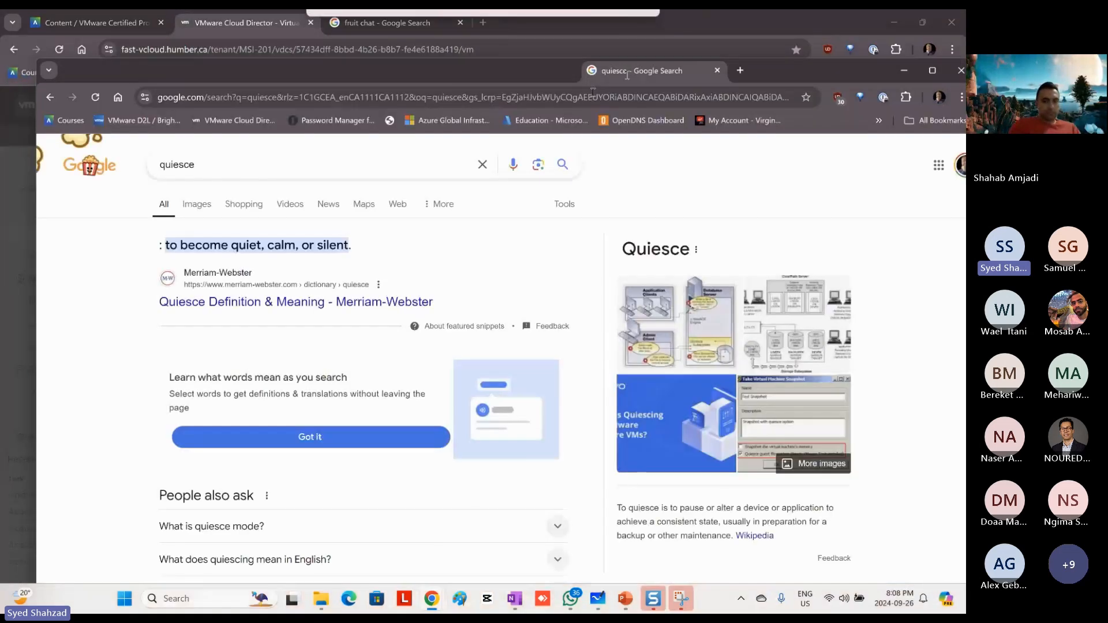
Step: Examine the Google definition of "quiesce", highlighting the part about pausing a device to achieve a consistent state, and minimize the browser windows
{"action": "mouse_move", "coordinate": [627, 75]}
{"action": "left_mouse_down"}
{"action": "mouse_move", "coordinate": [558, 118]}
{"action": "mouse_move", "coordinate": [618, 106]}
{"action": "mouse_move", "coordinate": [621, 94]}
{"action": "left_mouse_up"}
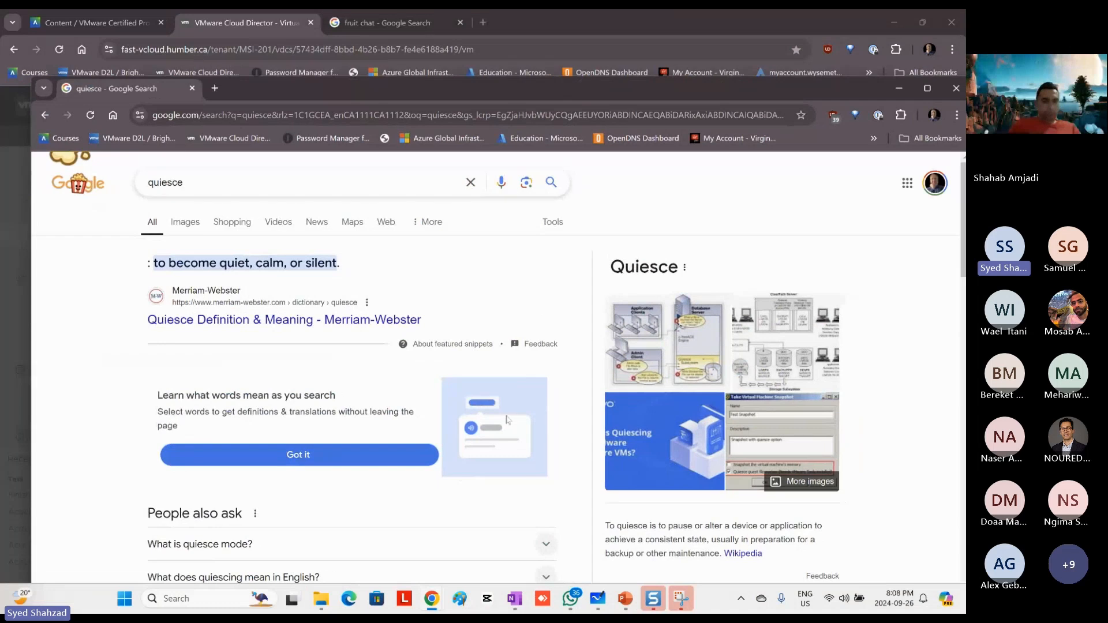
{"action": "left_click_drag", "start_coordinate": [605, 526], "coordinate": [710, 539]}
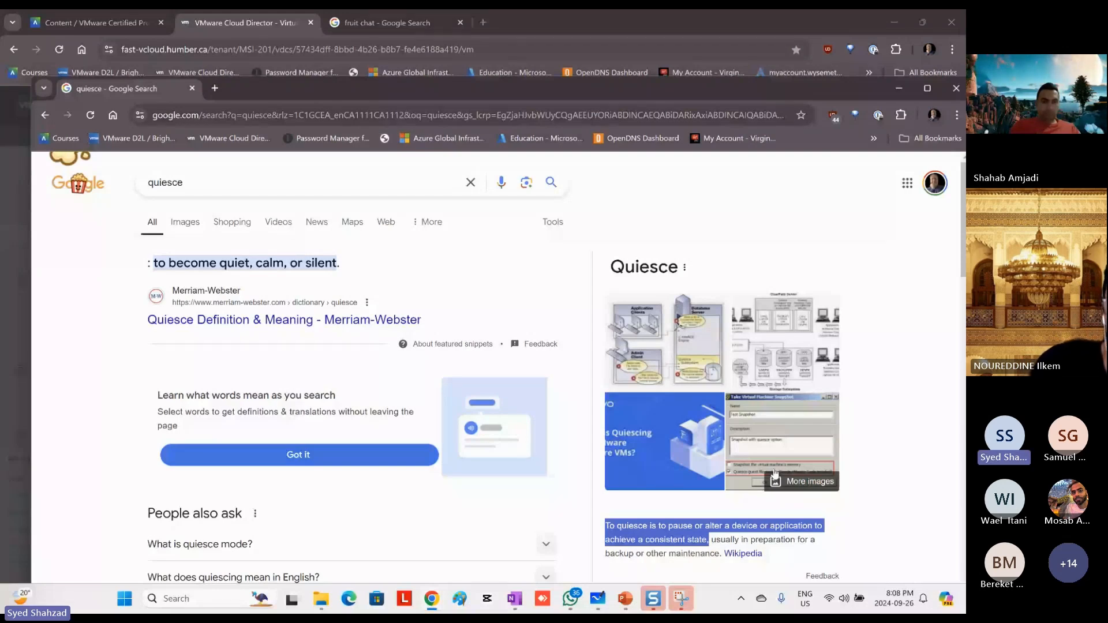
{"action": "left_click", "coordinate": [844, 32]}
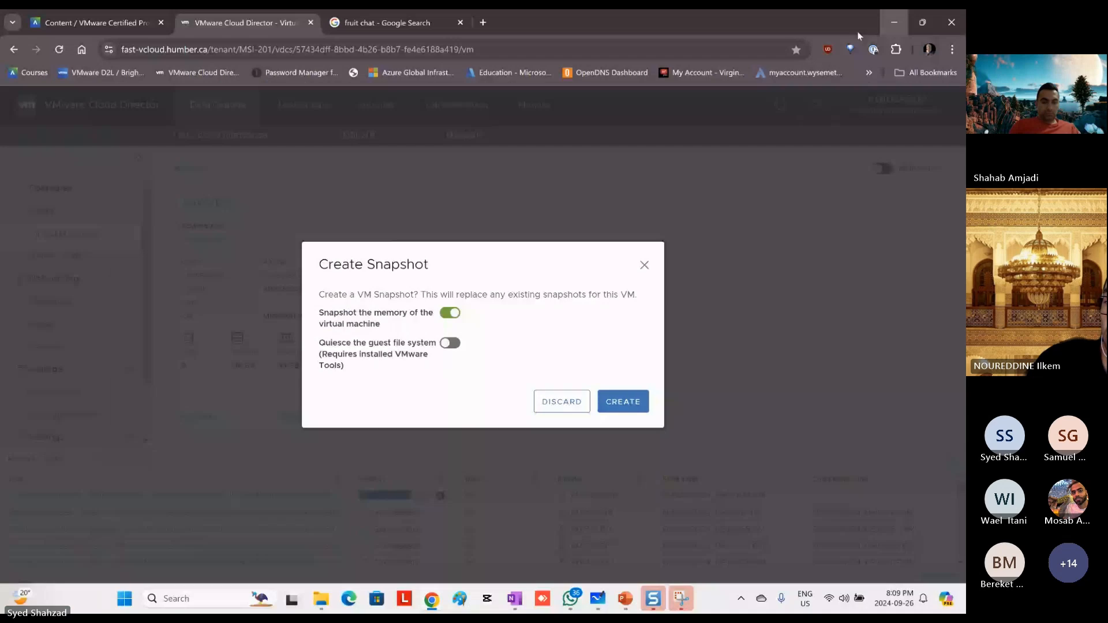
{"action": "left_click", "coordinate": [894, 23]}
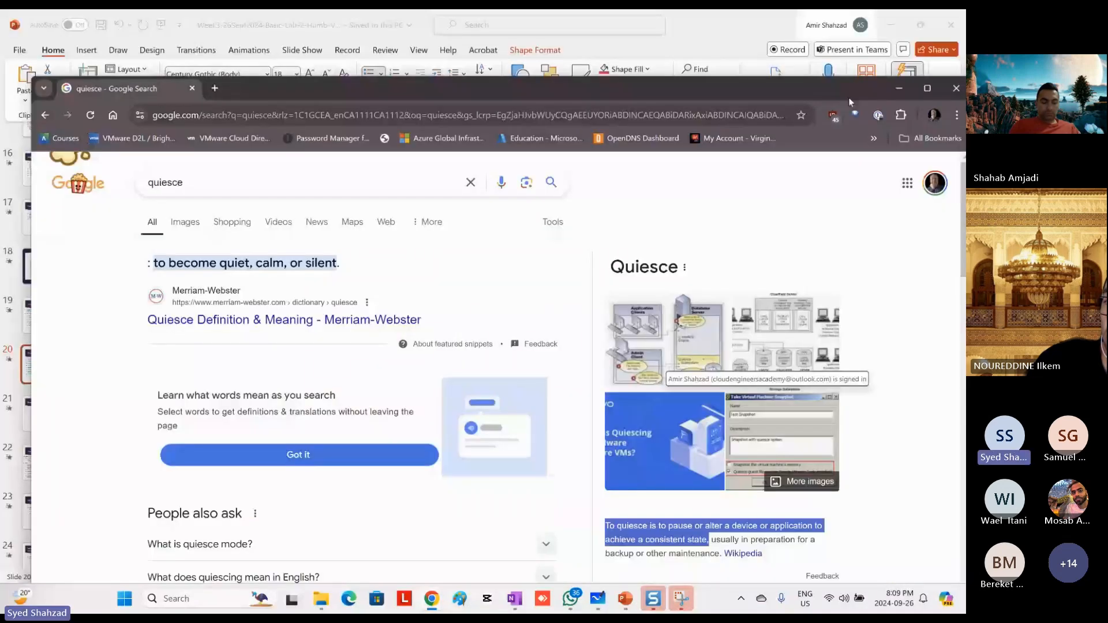
{"action": "left_click", "coordinate": [899, 88]}
Step: Return to Cloud Director, create the AmirVM01 snapshot with memory, and switch back to the PowerPoint deck
{"action": "left_click", "coordinate": [432, 599]}
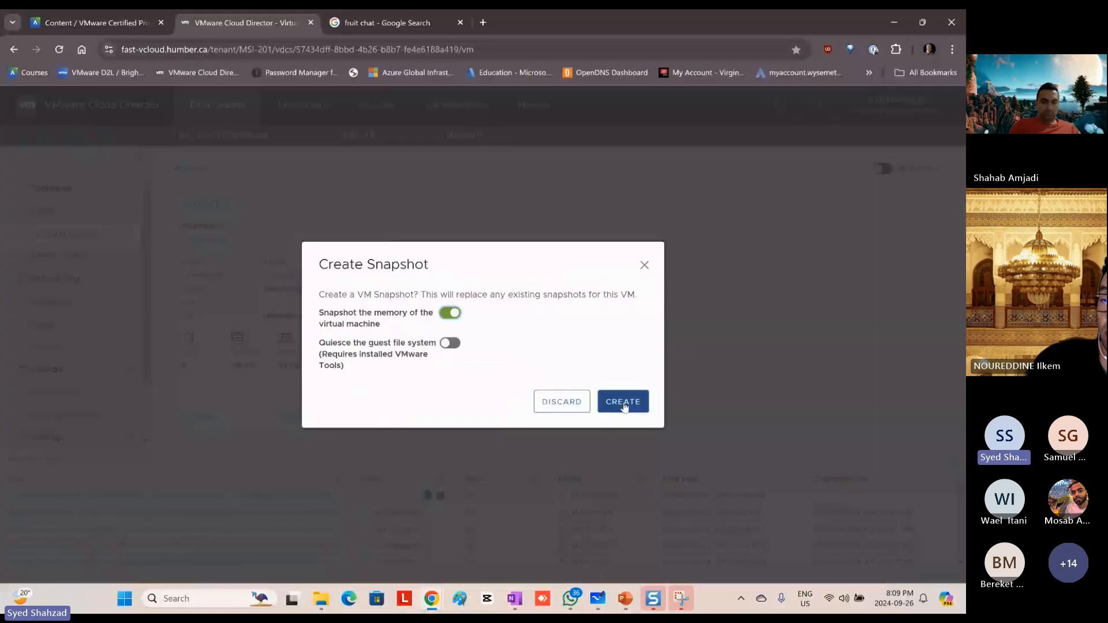
{"action": "left_click", "coordinate": [625, 407]}
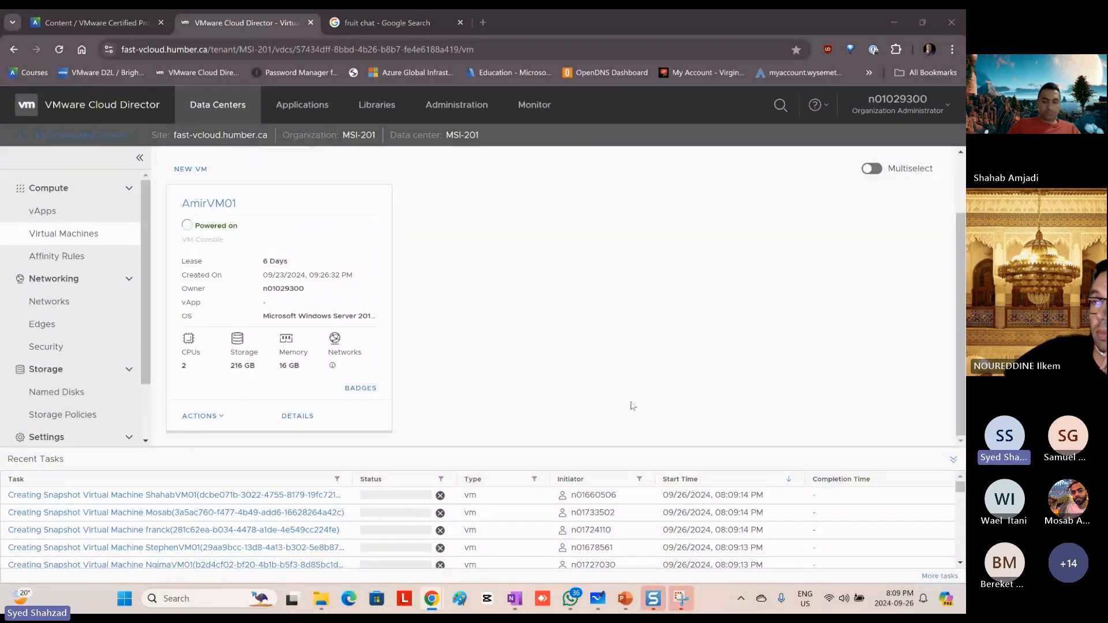
{"action": "left_click", "coordinate": [625, 600]}
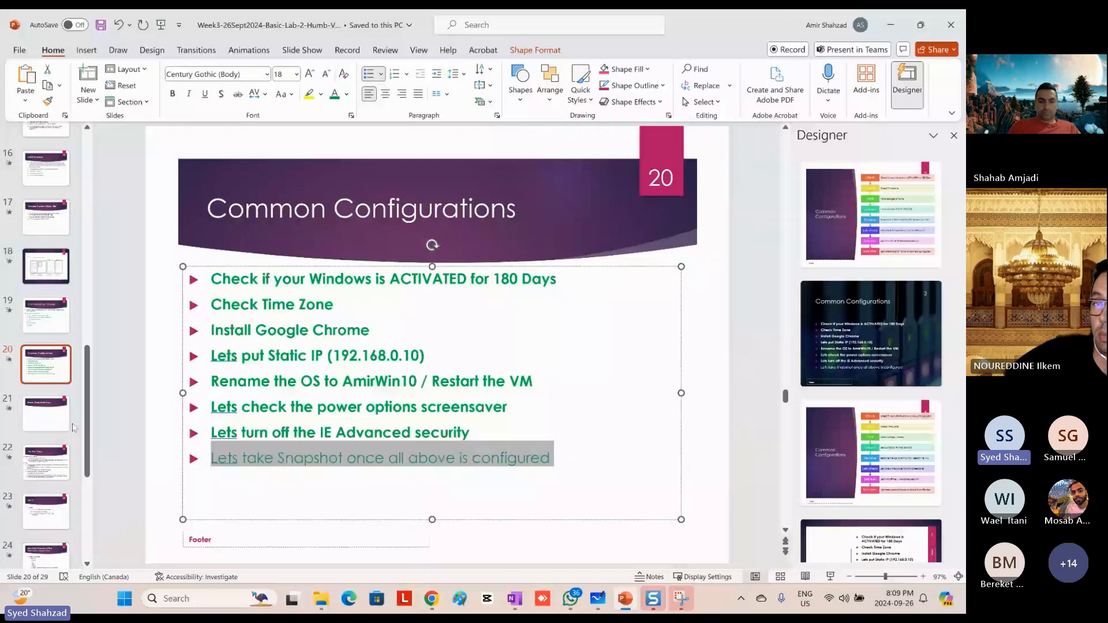
Step: Open the break slide and select the class start hour in its title
{"action": "left_click", "coordinate": [46, 414]}
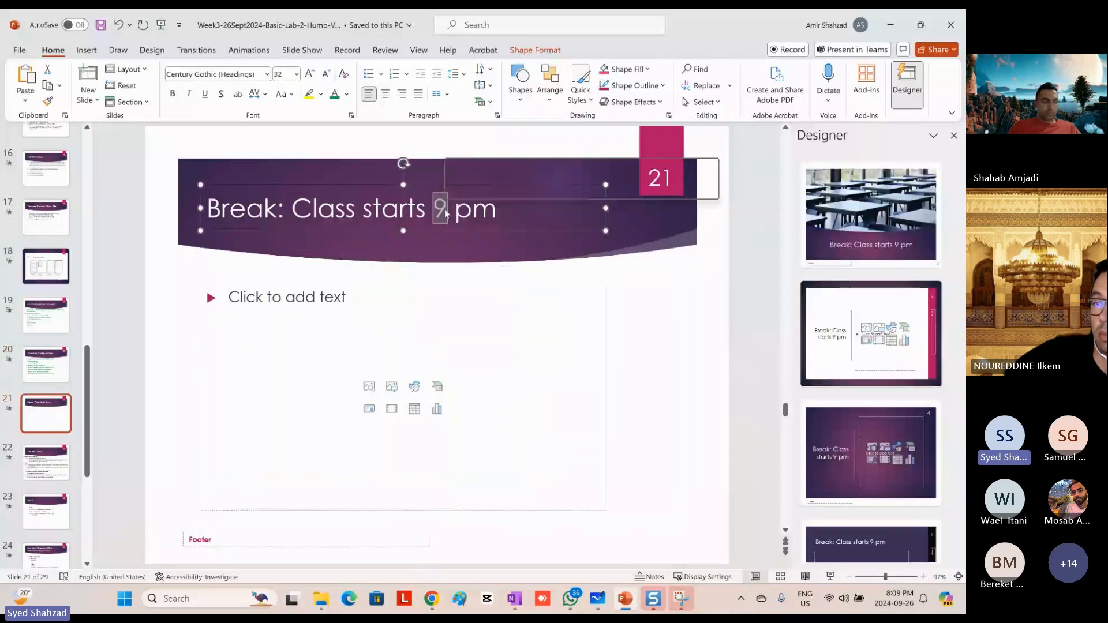
{"action": "double_click", "coordinate": [441, 209]}
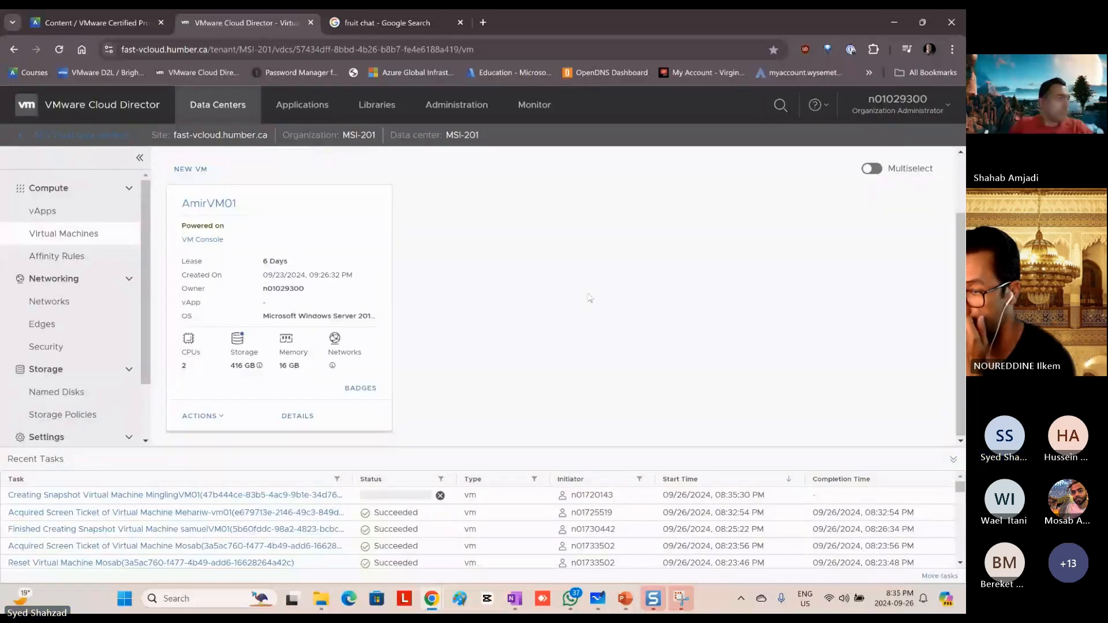
Step: Switch back to the PowerPoint deck and close the design suggestions beside The Next Steps slide
{"action": "key", "text": "alt+Tab"}
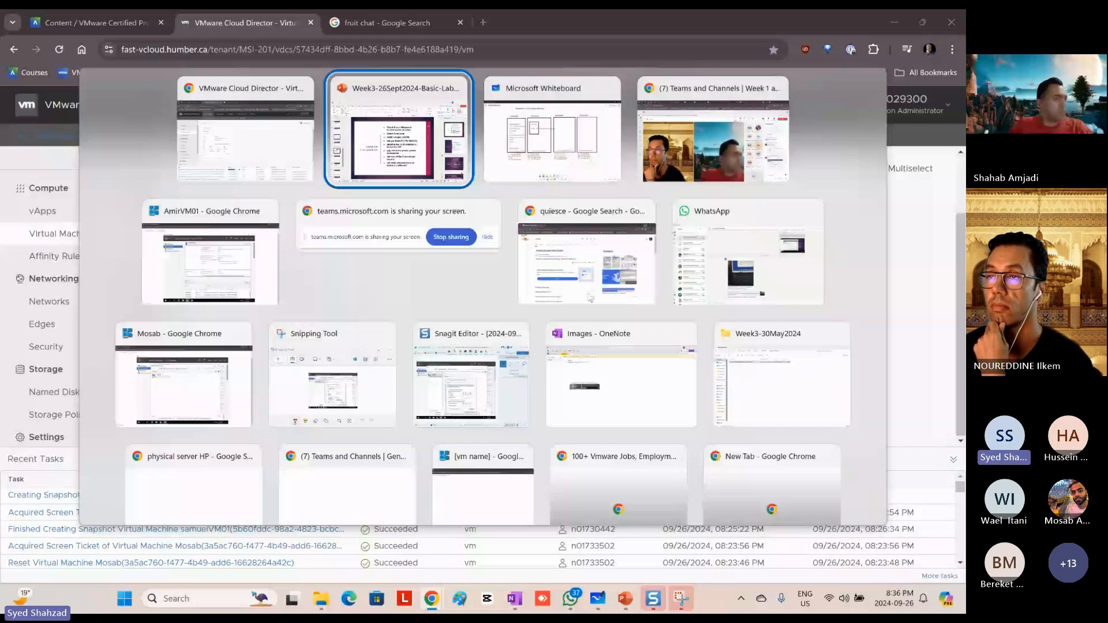
{"action": "key", "text": "alt+Tab"}
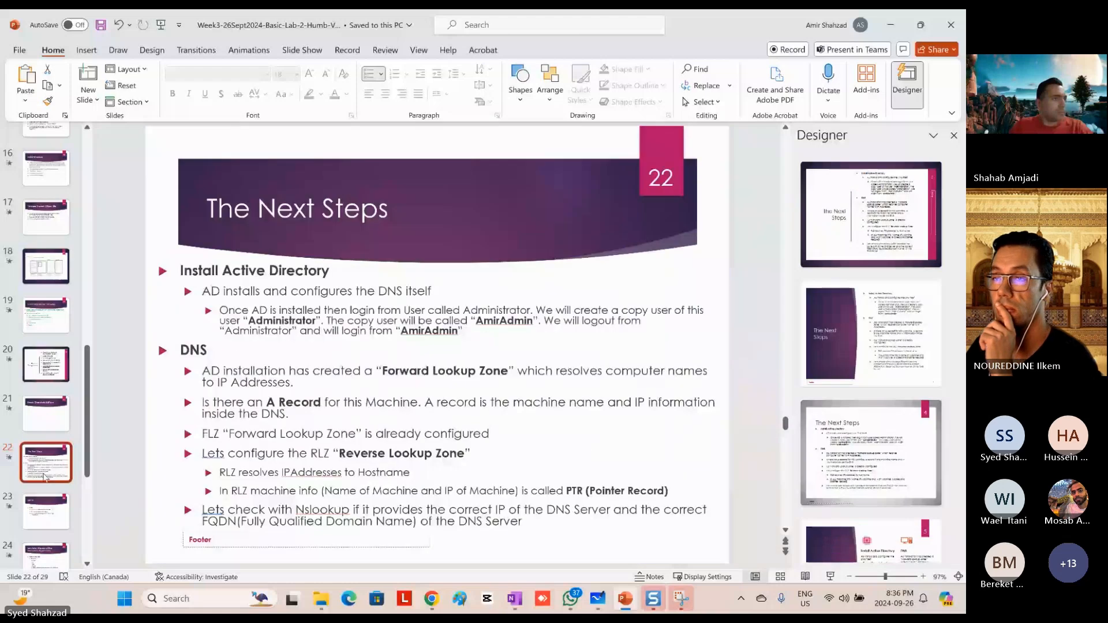
{"action": "left_click", "coordinate": [953, 135]}
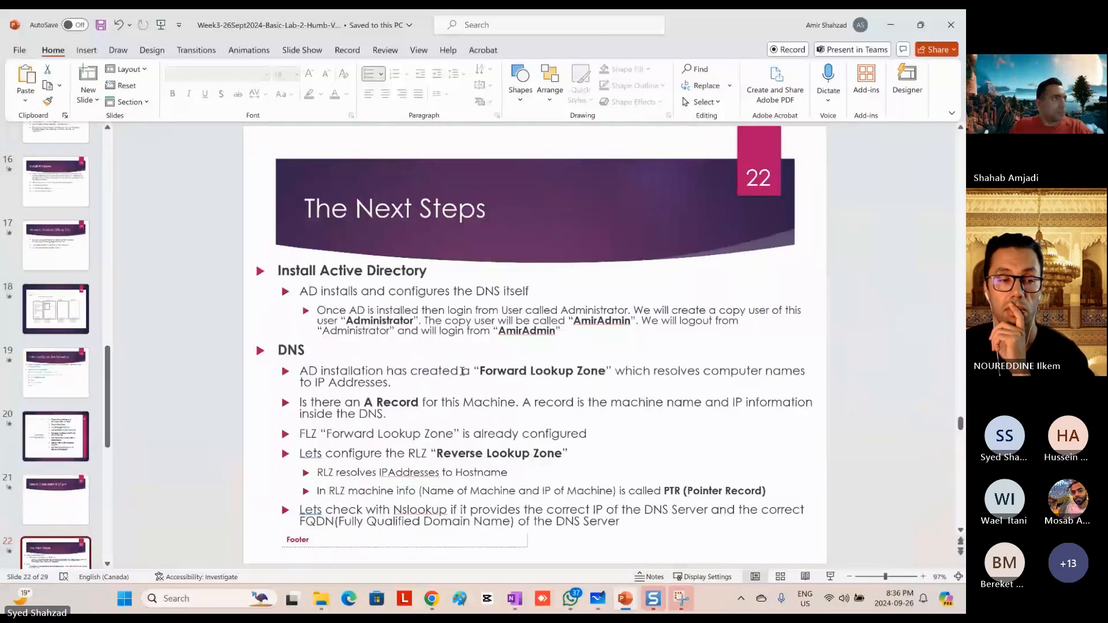
Step: Review the plan by highlighting the Active Directory and DNS bullets on slide 22 and the DHCP bullets on slide 23
{"action": "left_click_drag", "start_coordinate": [279, 274], "coordinate": [561, 334]}
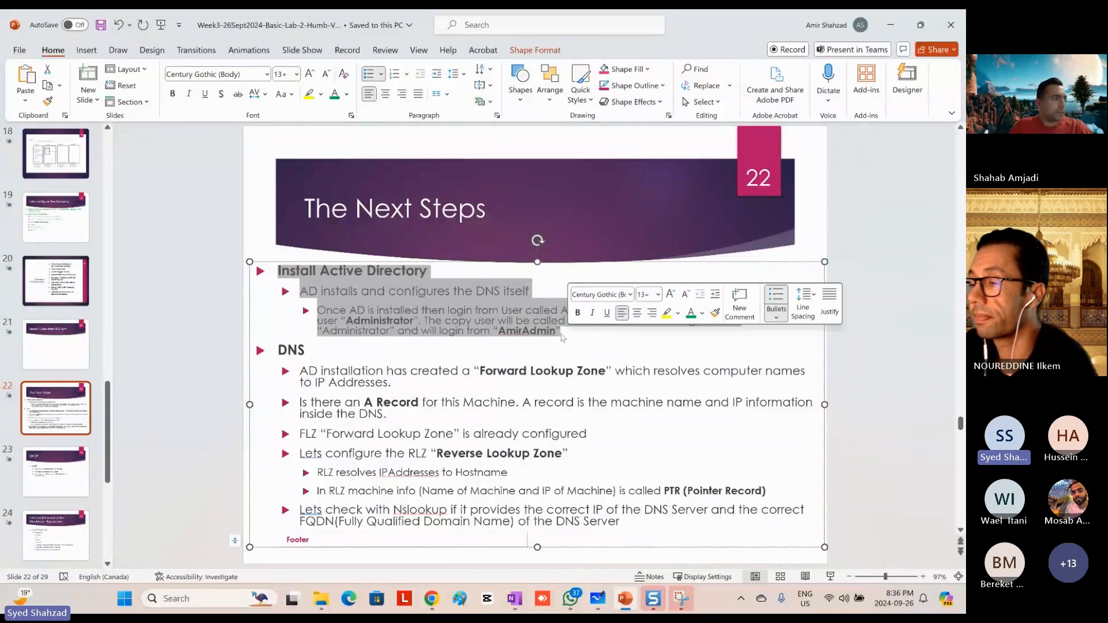
{"action": "left_click_drag", "start_coordinate": [303, 350], "coordinate": [676, 522]}
{"action": "left_click", "coordinate": [64, 465]}
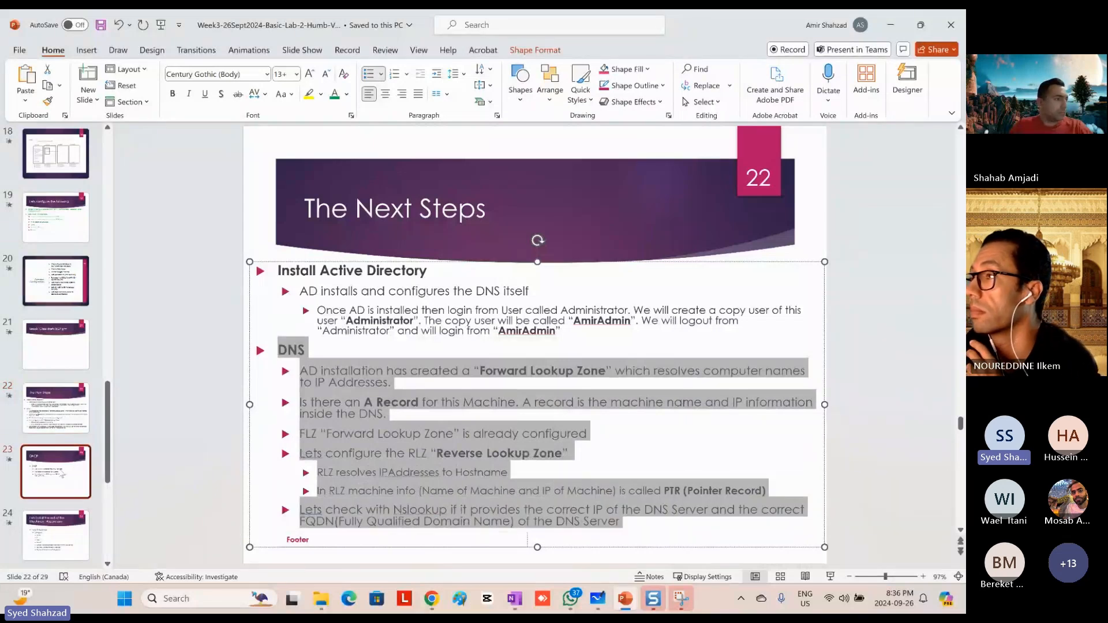
{"action": "left_click_drag", "start_coordinate": [328, 298], "coordinate": [456, 388]}
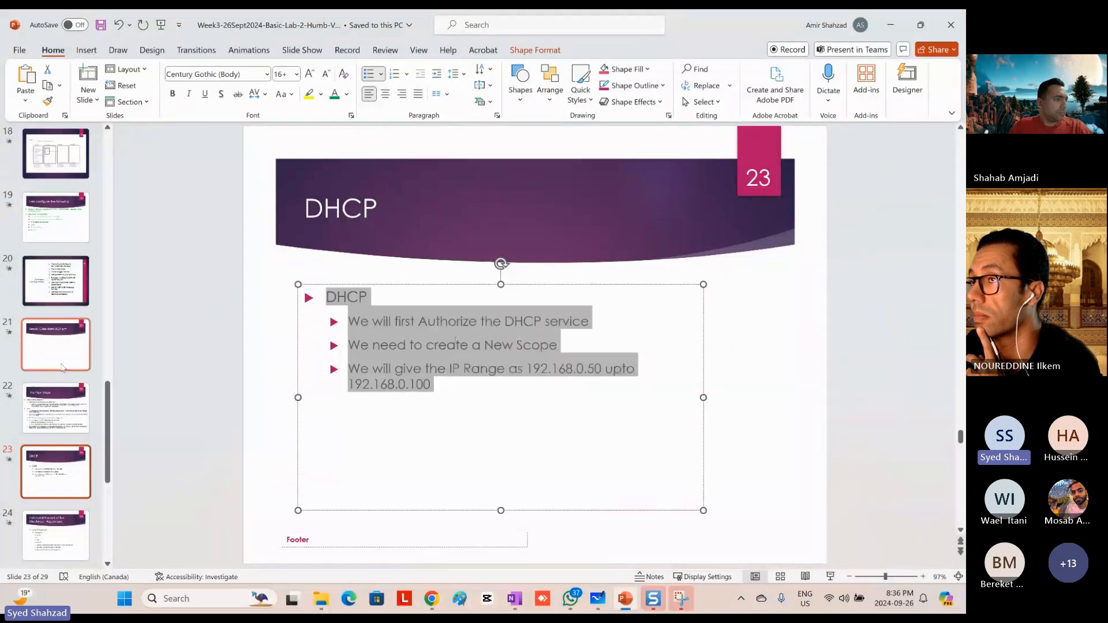
Step: Append "(AAA)" to the Install Active Directory heading on The Next Steps slide
{"action": "left_click", "coordinate": [81, 409]}
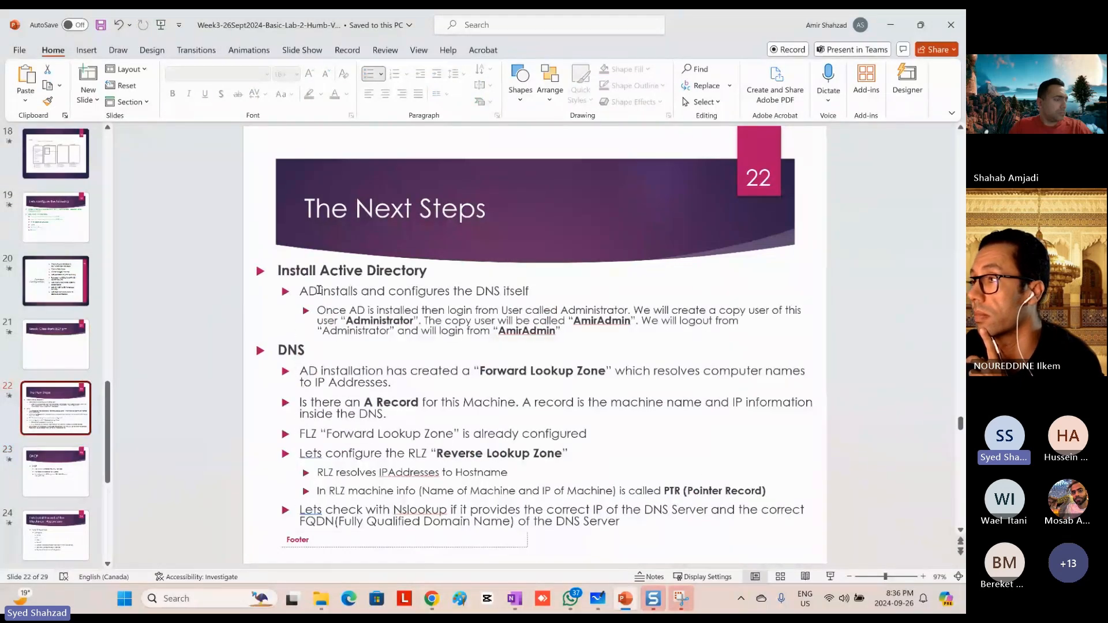
{"action": "left_click", "coordinate": [454, 269]}
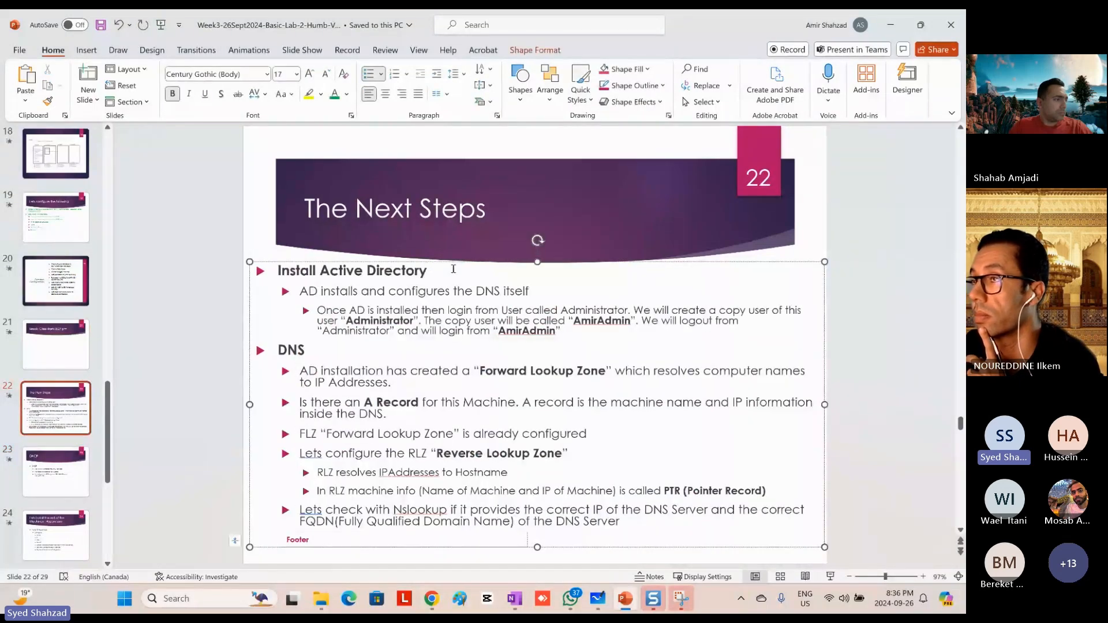
{"action": "type", "text": "(AAA)"}
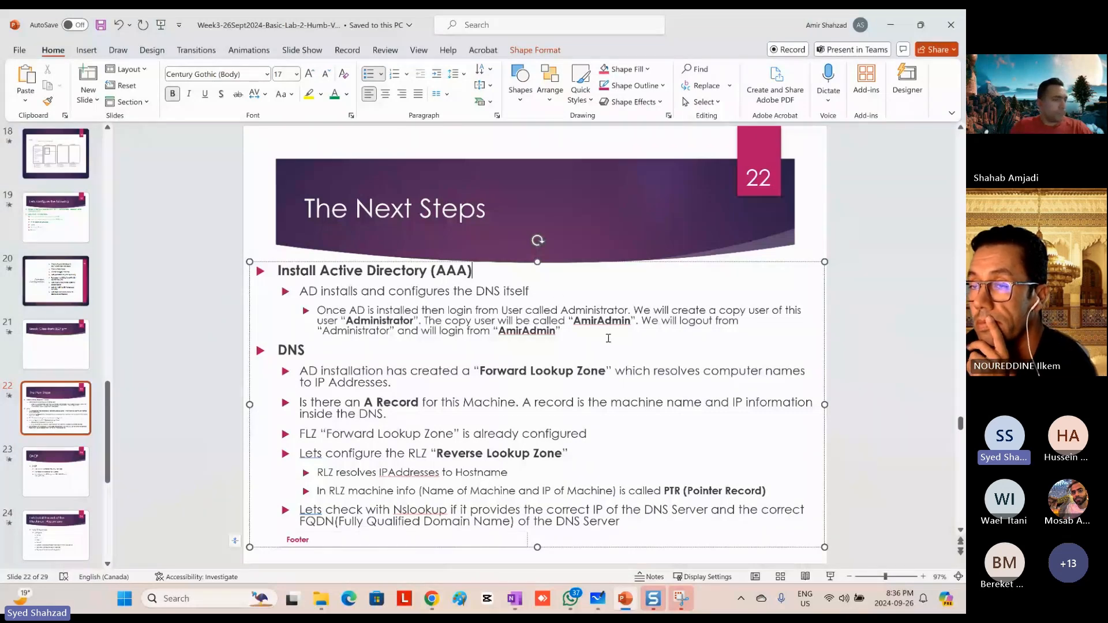
Step: Switch to Microsoft Whiteboard and handwrite "AAA" in red above the AmirEsxi01 box
{"action": "key", "text": "alt+Tab"}
{"action": "key", "text": "Tab"}
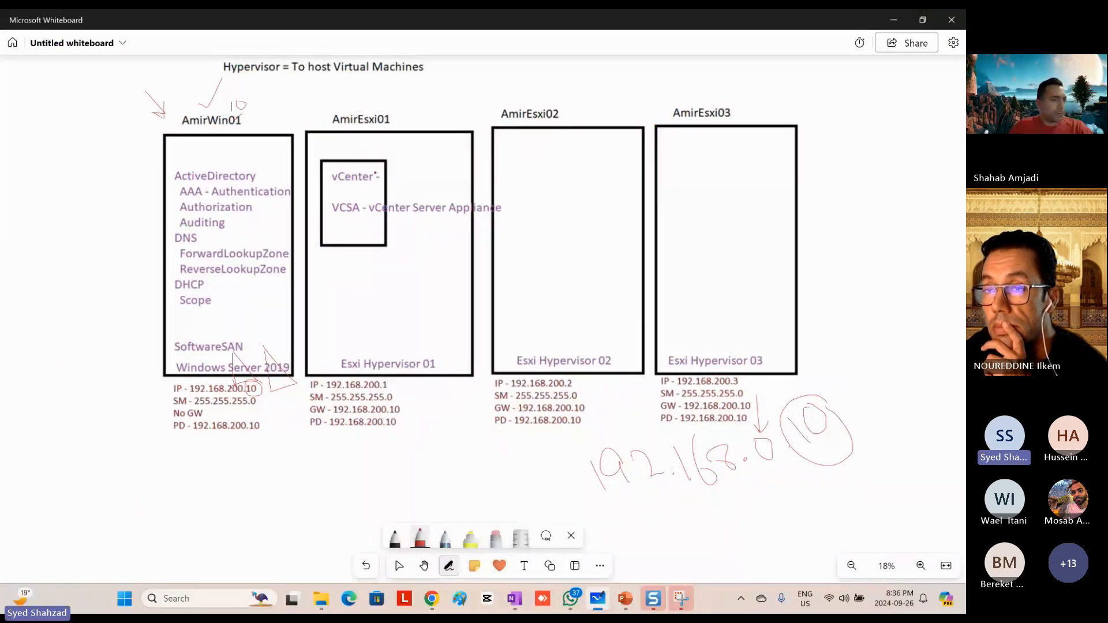
{"action": "left_click_drag", "start_coordinate": [420, 117], "coordinate": [449, 113]}
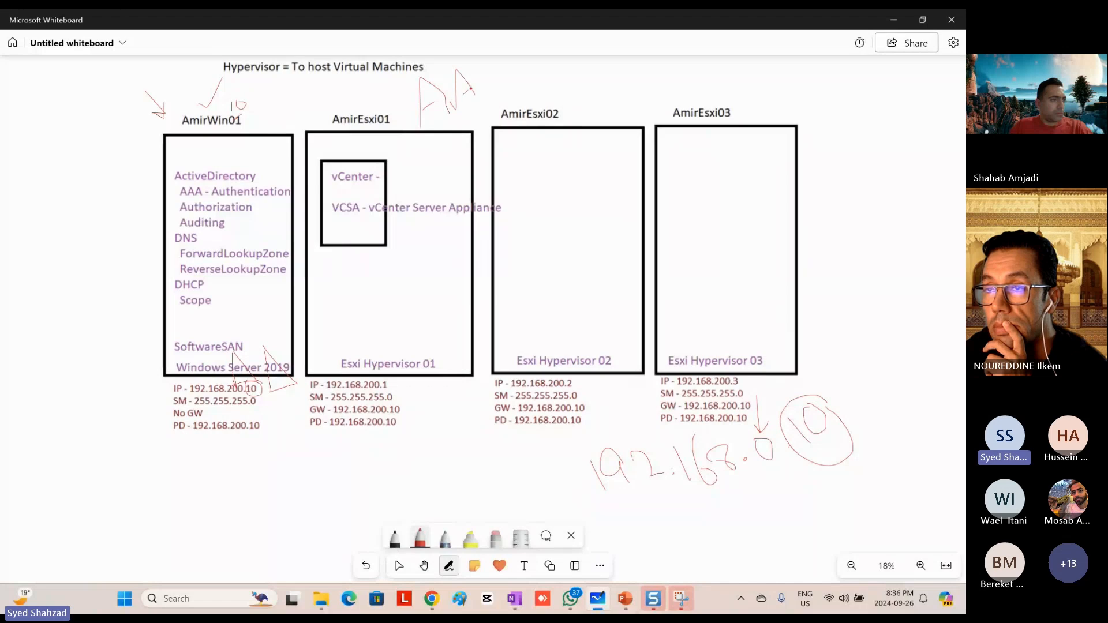
{"action": "left_click_drag", "start_coordinate": [472, 67], "coordinate": [482, 91]}
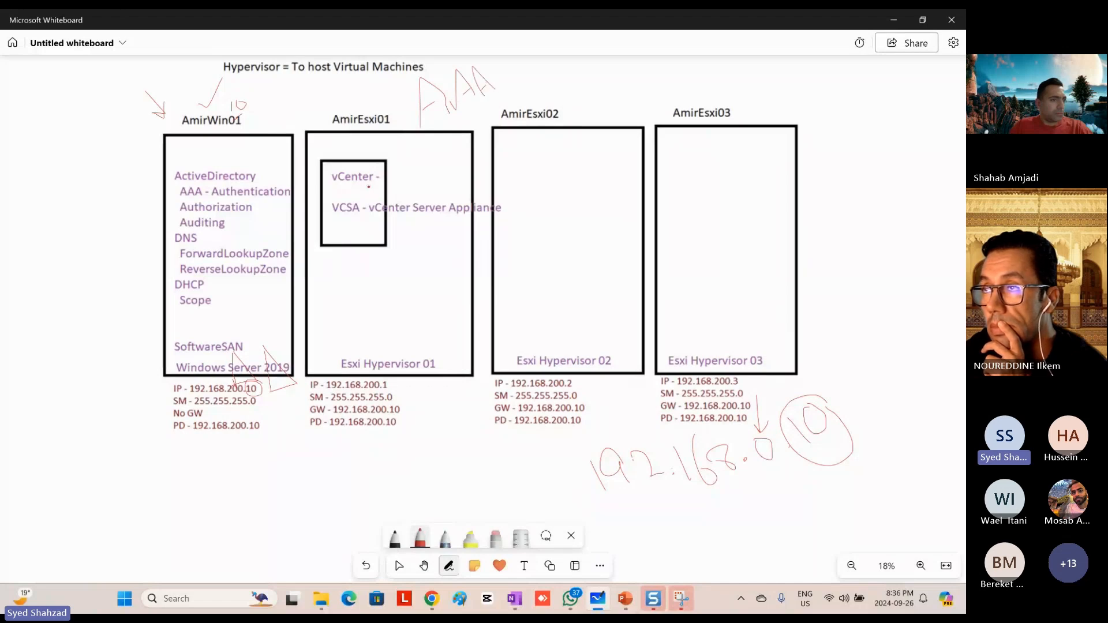
{"action": "mouse_move", "coordinate": [372, 171]}
{"action": "left_mouse_down"}
{"action": "mouse_move", "coordinate": [328, 119]}
{"action": "mouse_move", "coordinate": [266, 132]}
{"action": "mouse_move", "coordinate": [230, 169]}
{"action": "left_mouse_up"}
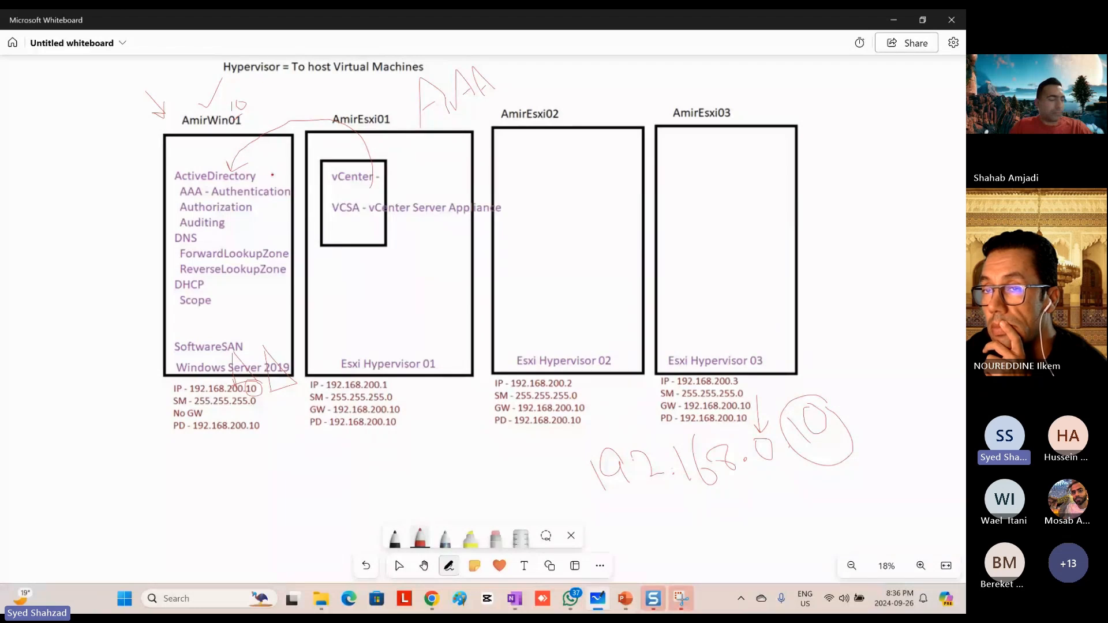
{"action": "key", "text": "ctrl+z"}
{"action": "key", "text": "ctrl+z"}
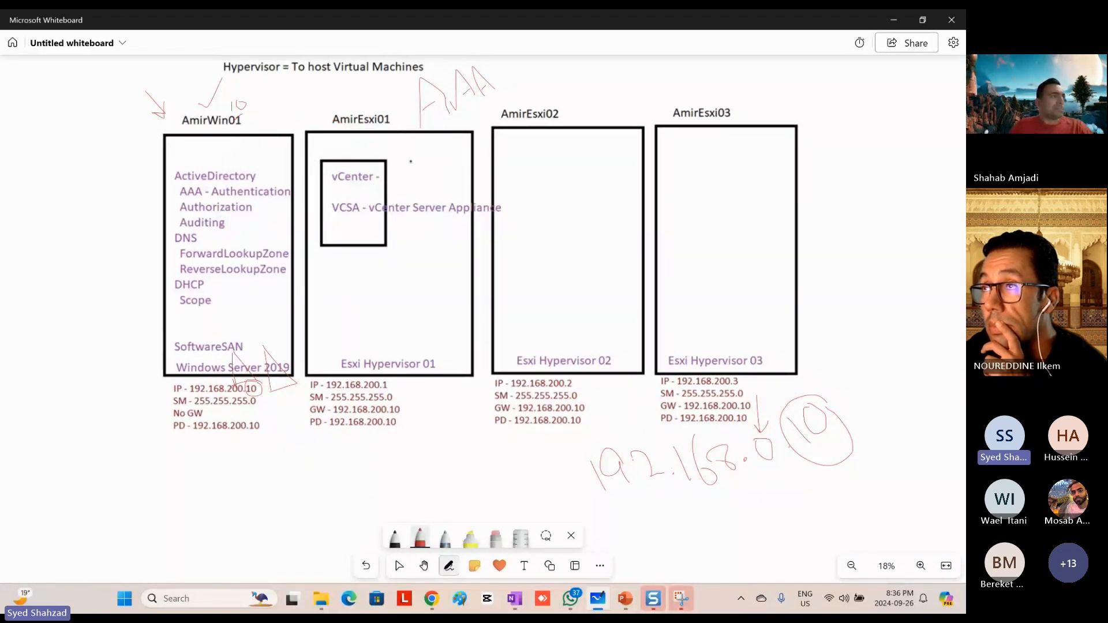
Step: Draw red arrows linking AAA and ActiveDirectory to vCenter, plus arrows pointing at ActiveDirectory and DNS in the AmirWin01 box
{"action": "mouse_move", "coordinate": [444, 144]}
{"action": "left_mouse_down"}
{"action": "mouse_move", "coordinate": [392, 173]}
{"action": "mouse_move", "coordinate": [444, 172]}
{"action": "mouse_move", "coordinate": [464, 122]}
{"action": "left_mouse_up"}
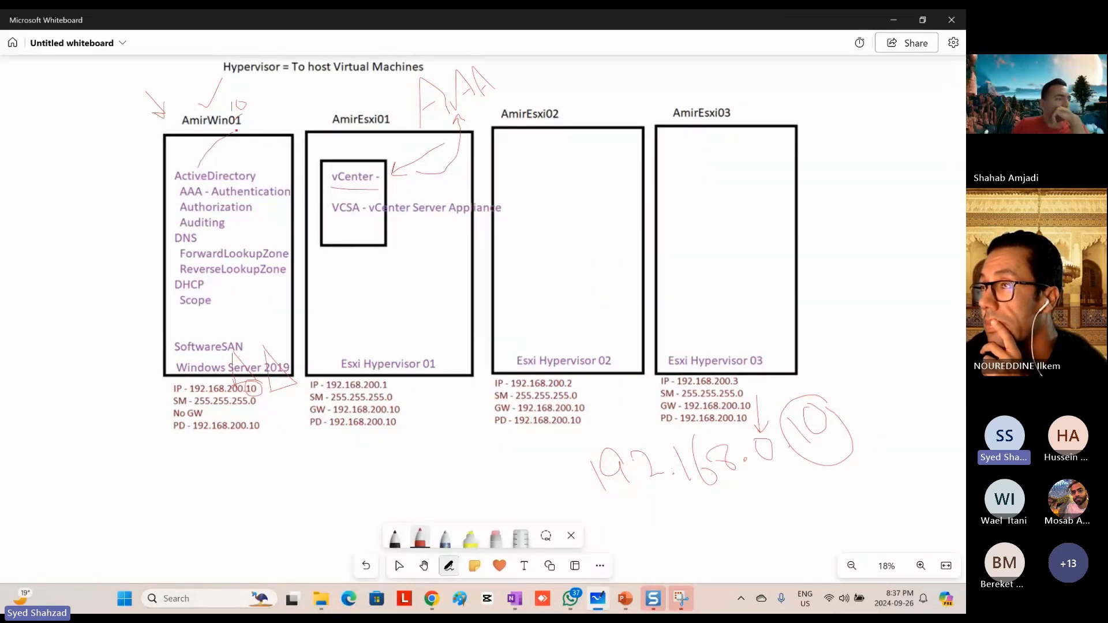
{"action": "left_click_drag", "start_coordinate": [315, 150], "coordinate": [334, 171]}
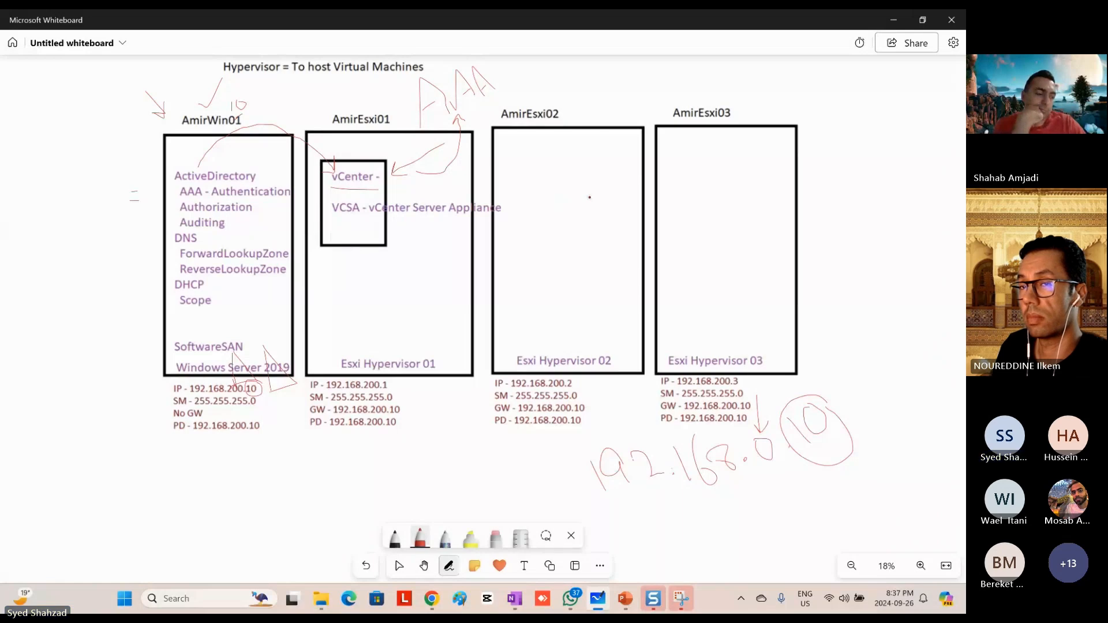
{"action": "key", "text": "alt+Tab"}
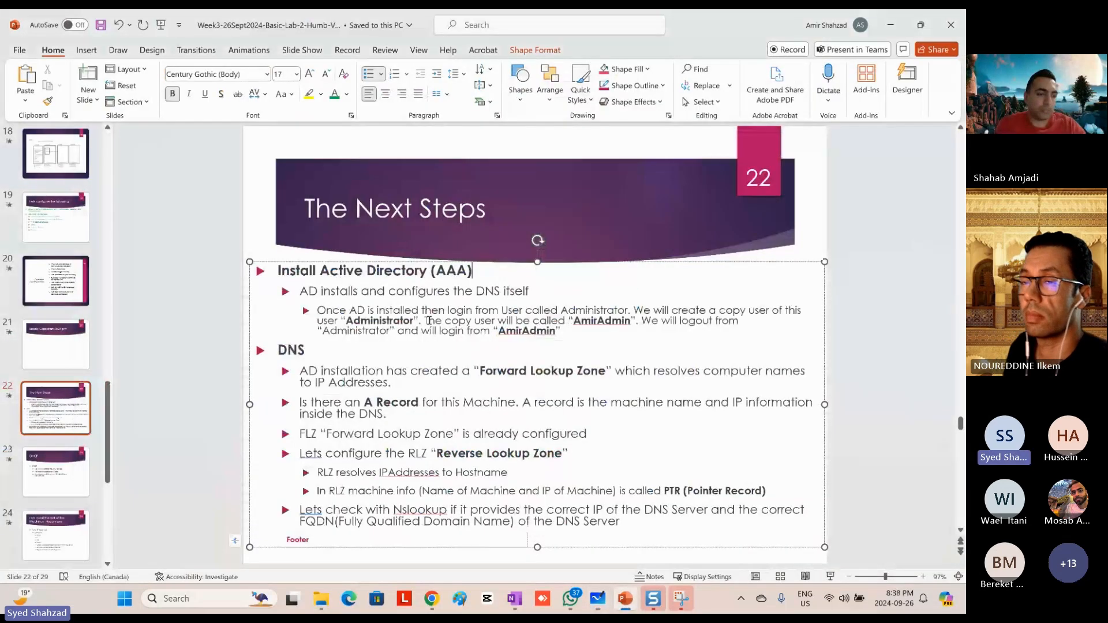
{"action": "key", "text": "alt+Tab"}
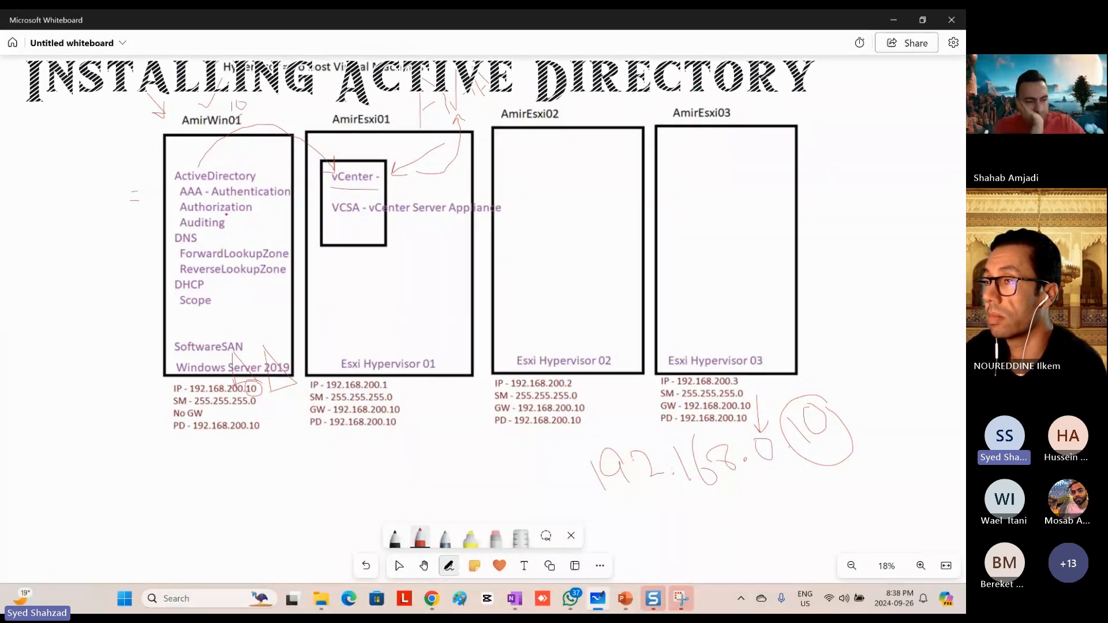
{"action": "mouse_move", "coordinate": [106, 161]}
{"action": "left_mouse_down"}
{"action": "mouse_move", "coordinate": [142, 172]}
{"action": "mouse_move", "coordinate": [168, 236]}
{"action": "left_mouse_up"}
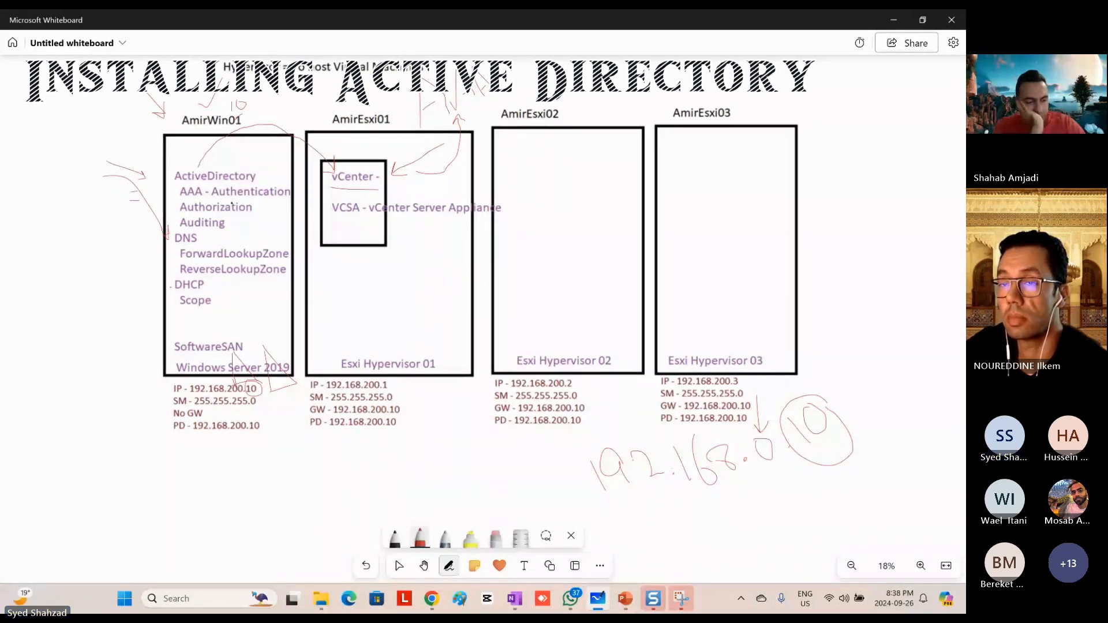
Step: Switch to the AmirVM01 console and start the Add Roles and Features Wizard from the Server Manager dashboard
{"action": "key", "text": "alt+Tab"}
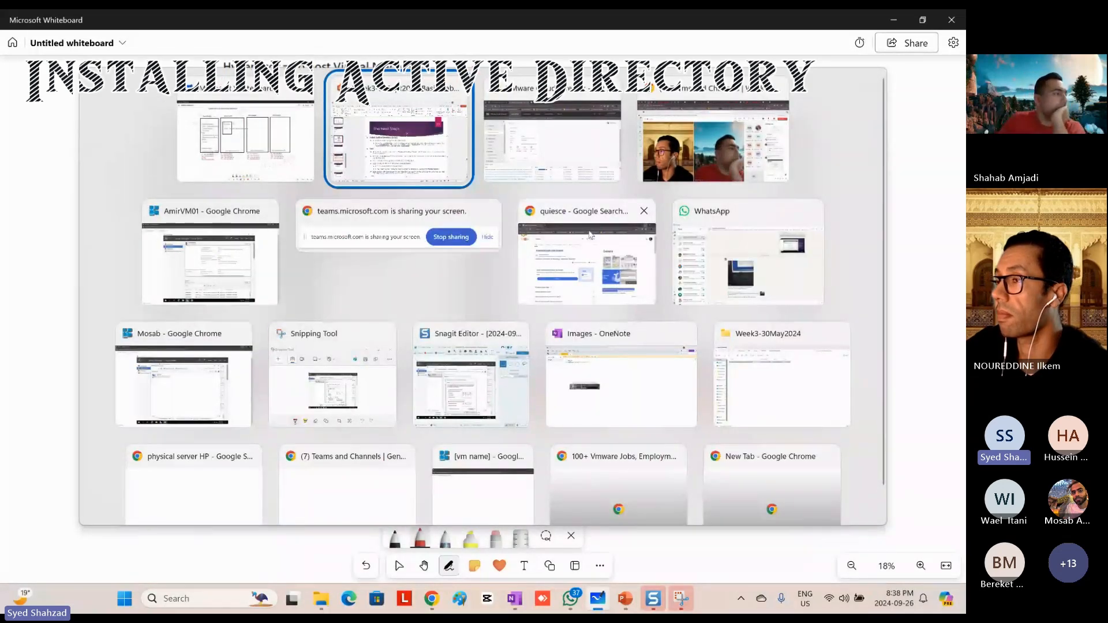
{"action": "key", "text": "alt+Tab"}
{"action": "key", "text": "alt+Tab"}
{"action": "key", "text": "alt+Tab"}
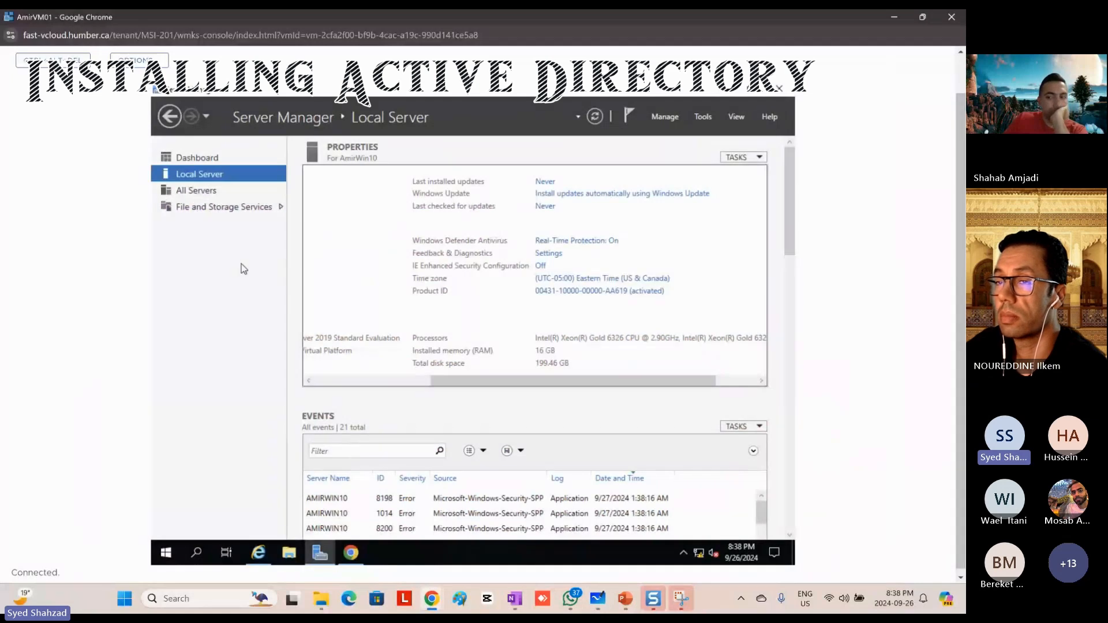
{"action": "left_click", "coordinate": [204, 158]}
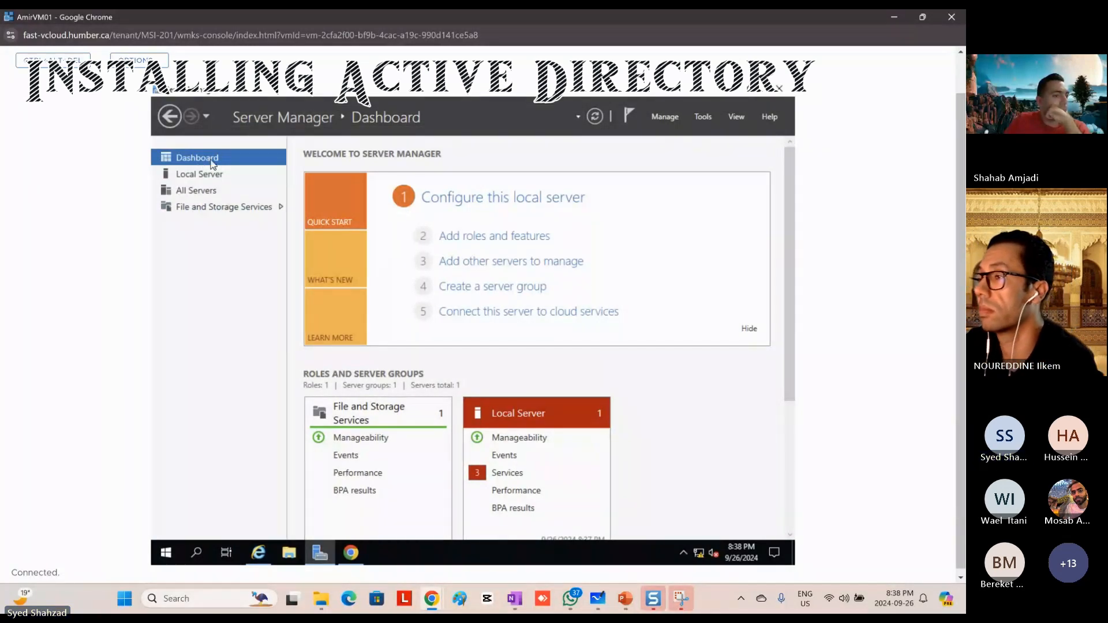
{"action": "left_click", "coordinate": [490, 242]}
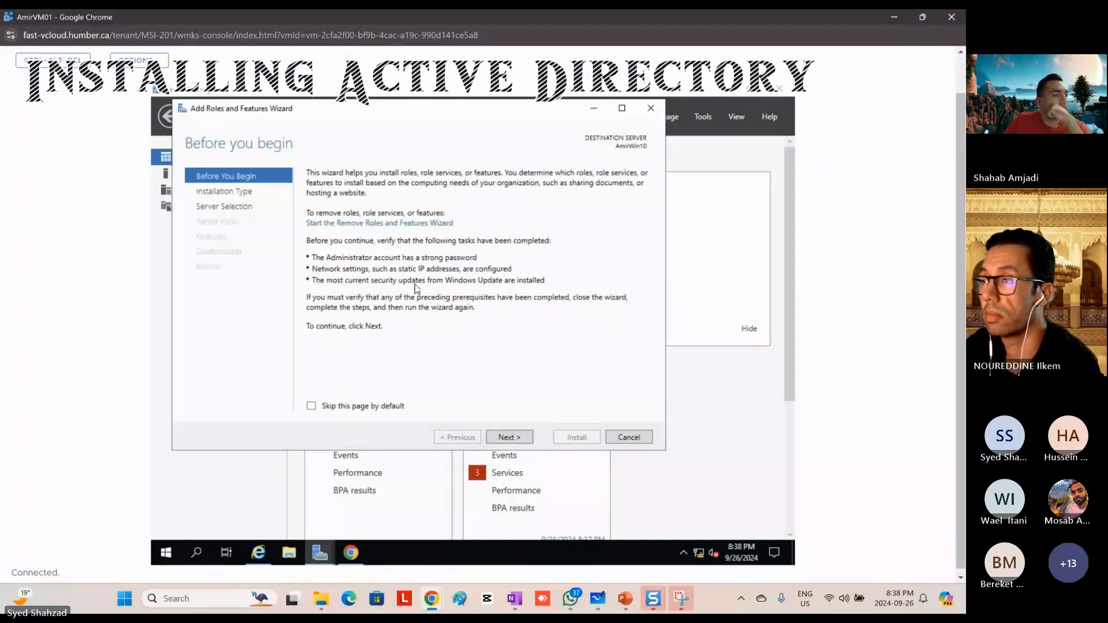
Step: Accept the role-based or feature-based installation with AmirWin10 from the server pool as the destination
{"action": "left_click", "coordinate": [510, 440]}
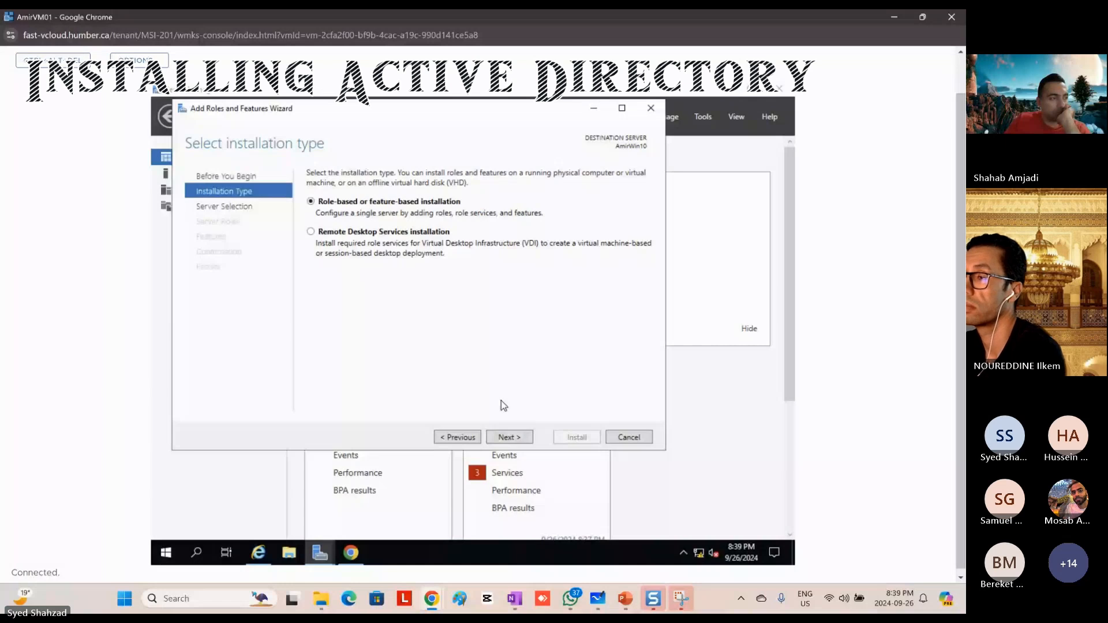
{"action": "left_click", "coordinate": [509, 437]}
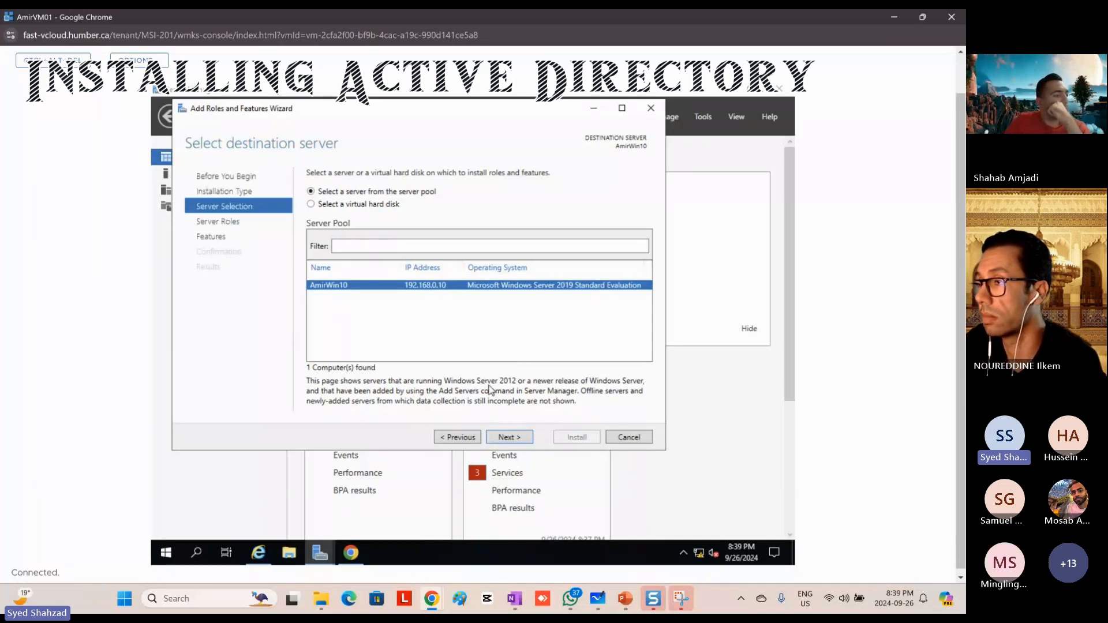
{"action": "left_click", "coordinate": [510, 438]}
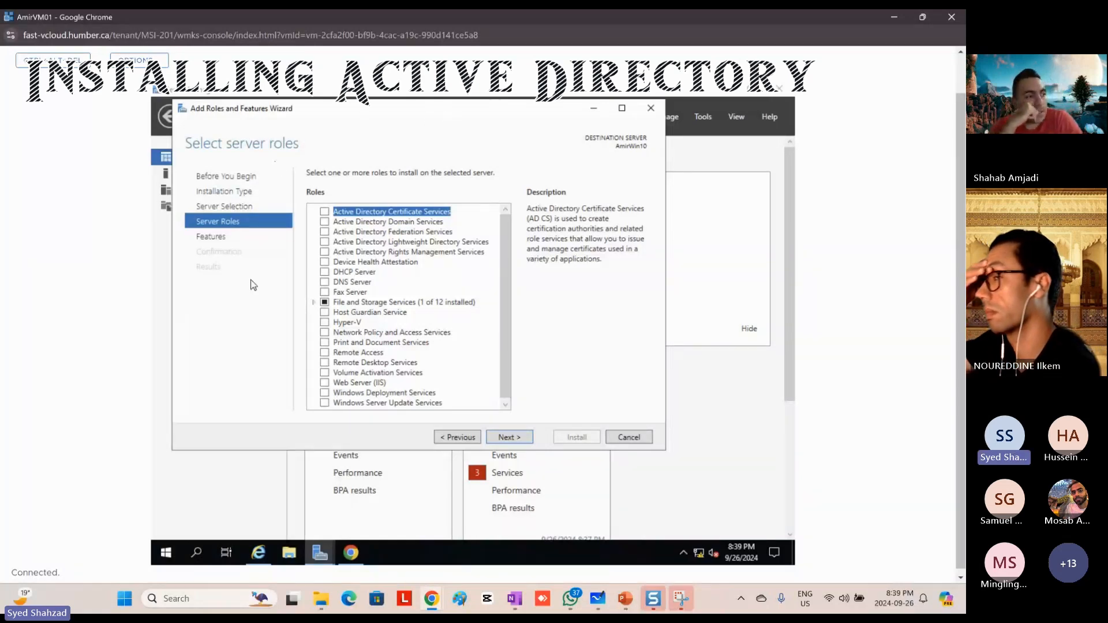
Step: Select the Active Directory Domain Services role and add its required features, including the management tools
{"action": "left_click", "coordinate": [398, 222]}
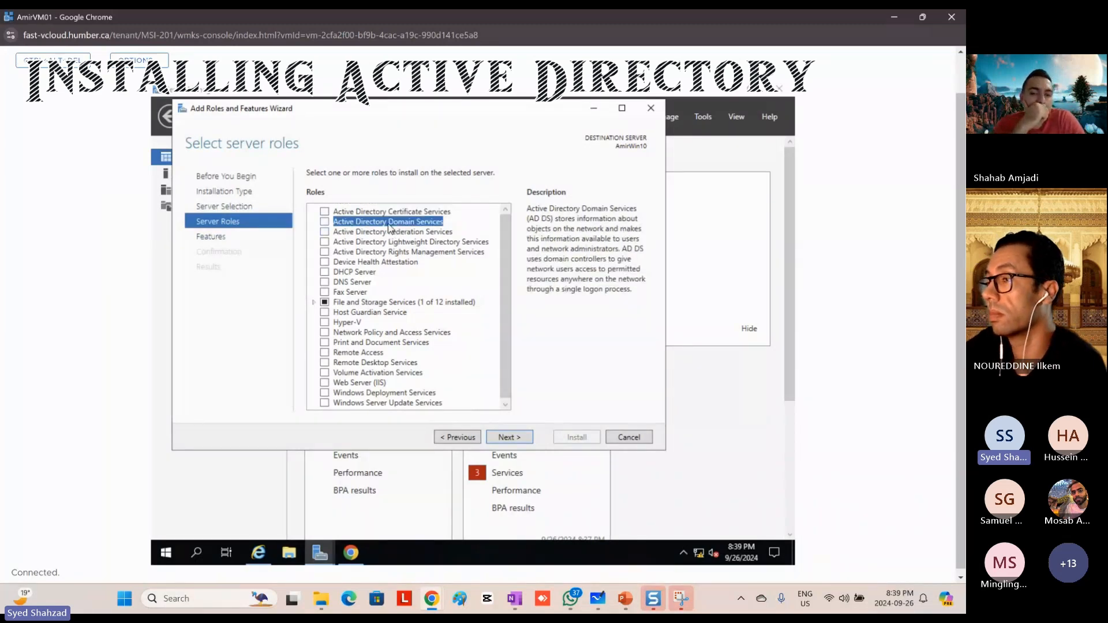
{"action": "left_click", "coordinate": [325, 223]}
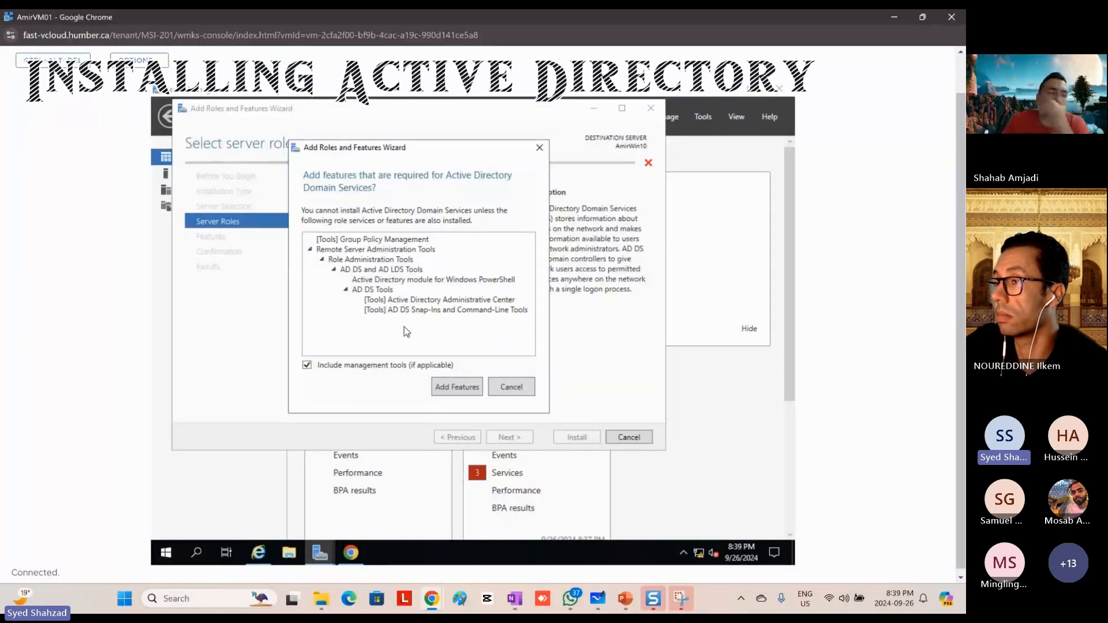
{"action": "left_click", "coordinate": [449, 392]}
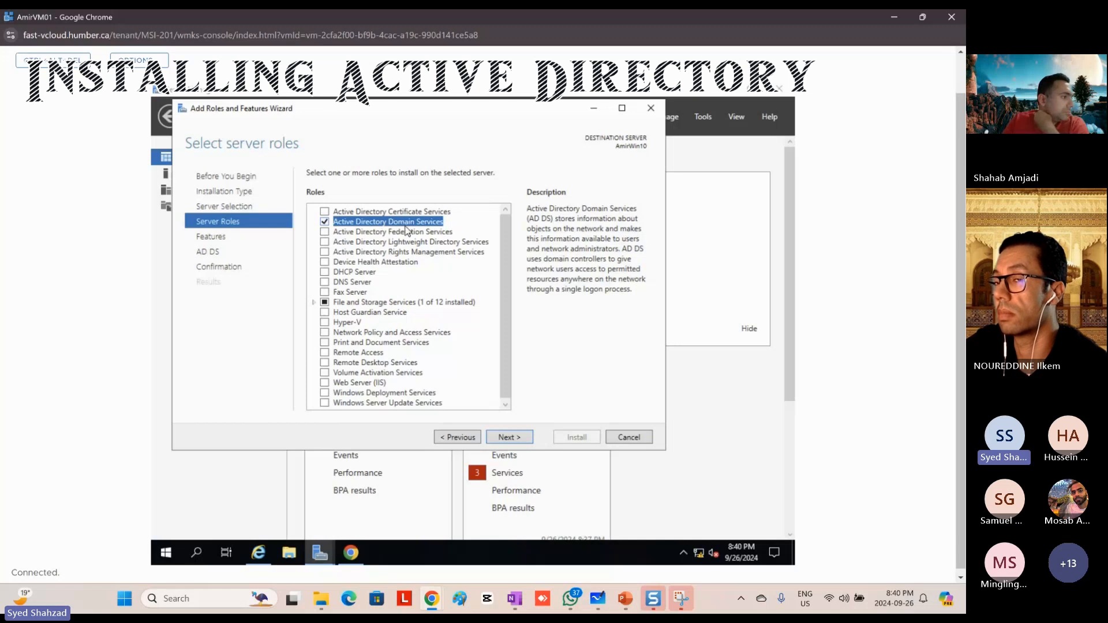
Step: Add the DHCP Server role with its management tools, accept the preselected features, and continue to the AD DS page
{"action": "left_click", "coordinate": [325, 272]}
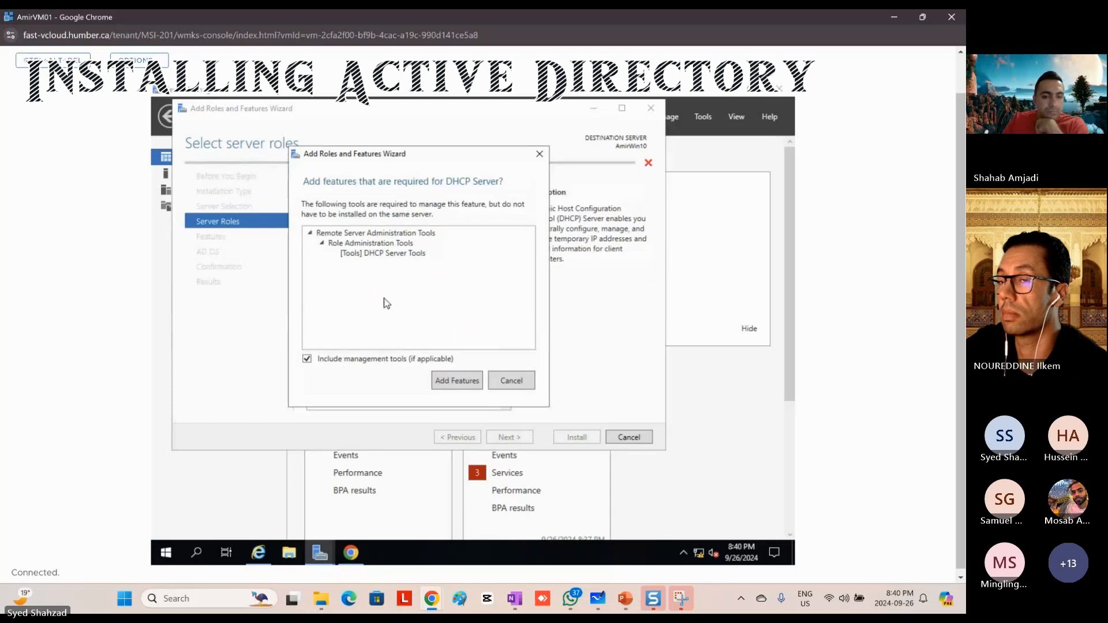
{"action": "left_click", "coordinate": [453, 385]}
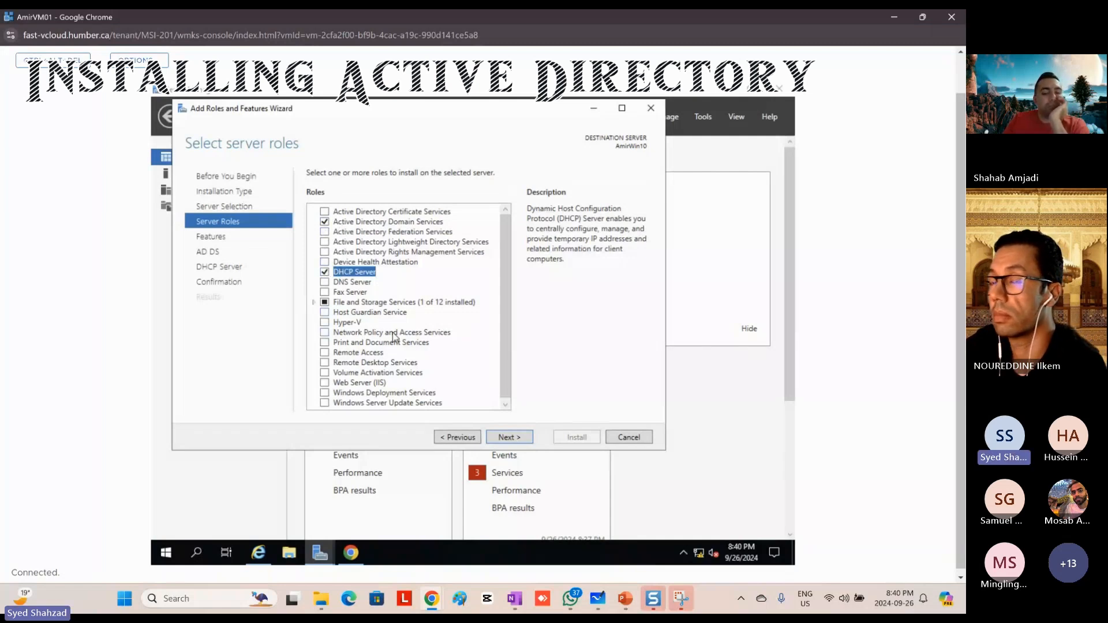
{"action": "left_click", "coordinate": [520, 438]}
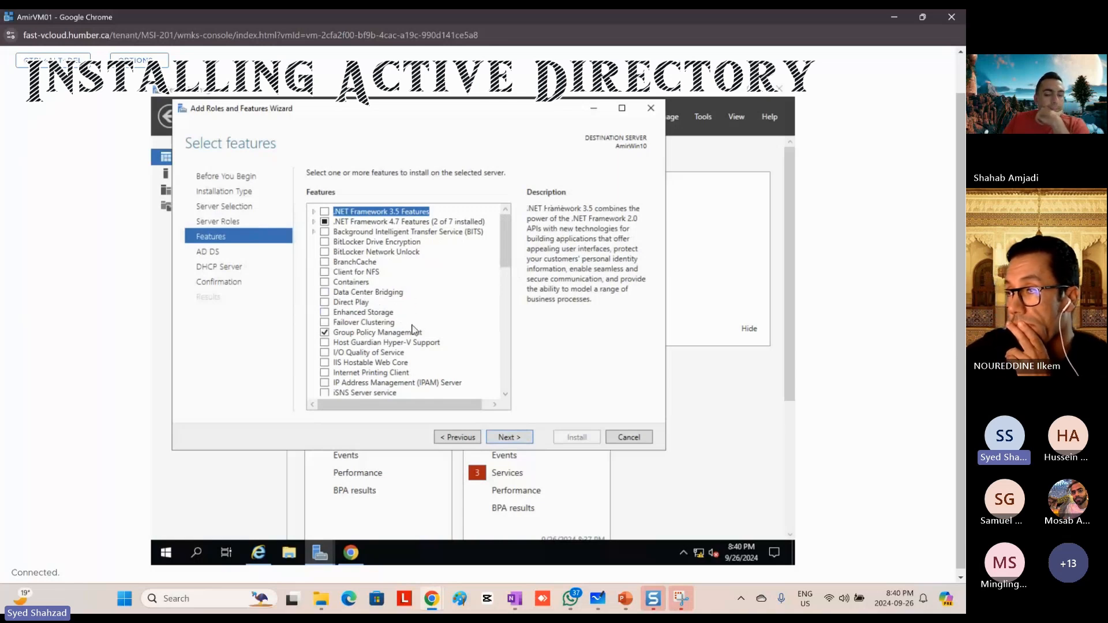
{"action": "left_click", "coordinate": [515, 443]}
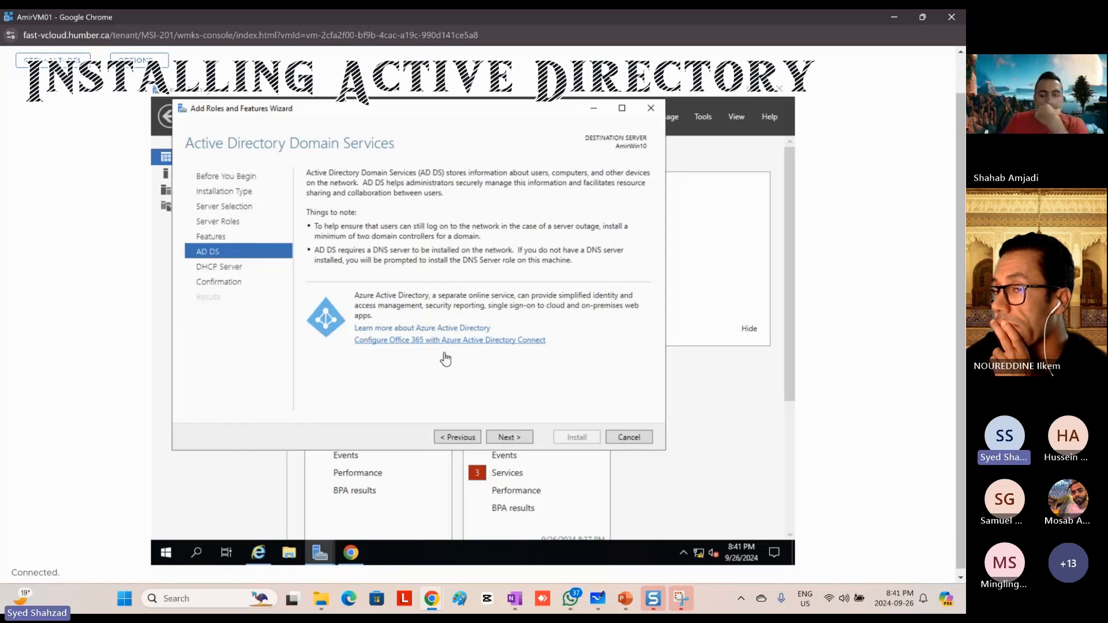
Step: Continue past the AD DS and DHCP Server information pages and install the selected roles on AmirWin10
{"action": "left_click", "coordinate": [508, 439]}
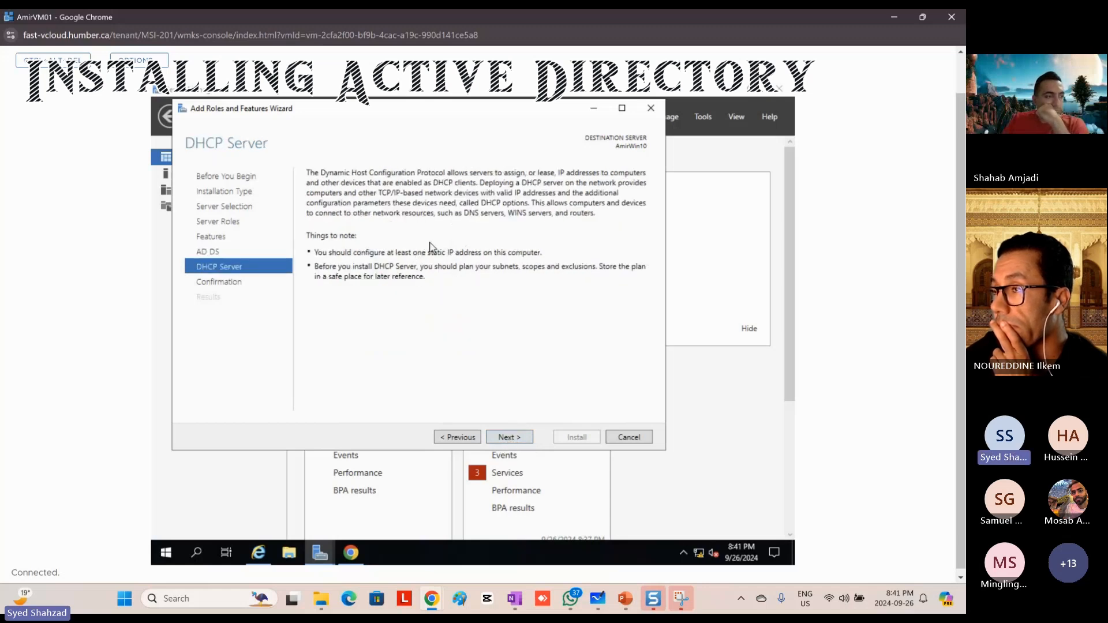
{"action": "left_click", "coordinate": [517, 443]}
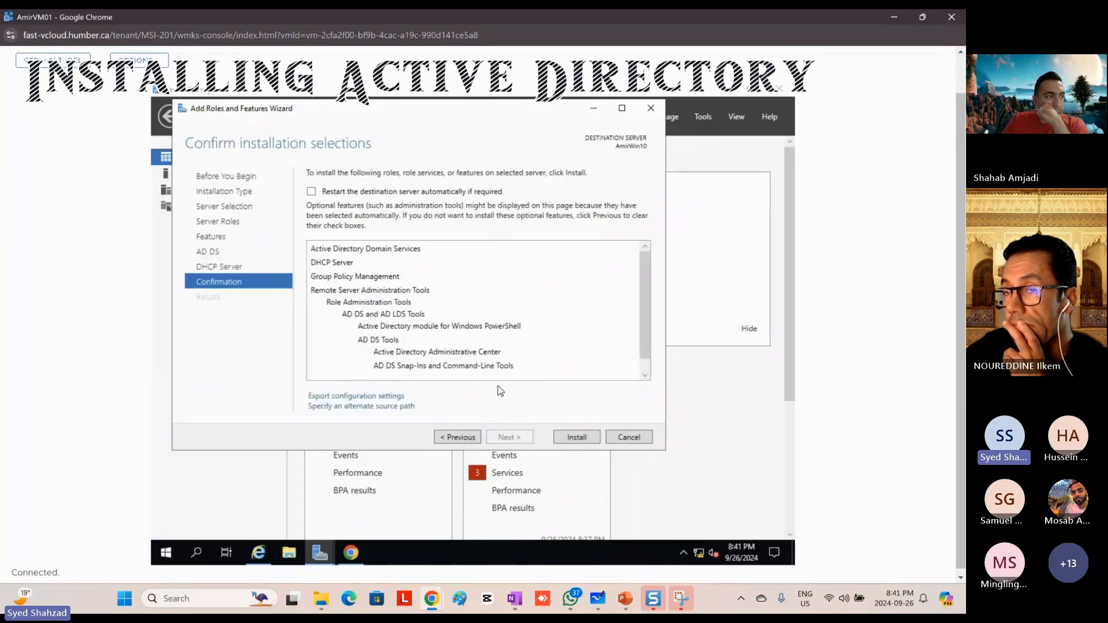
{"action": "left_click", "coordinate": [576, 438]}
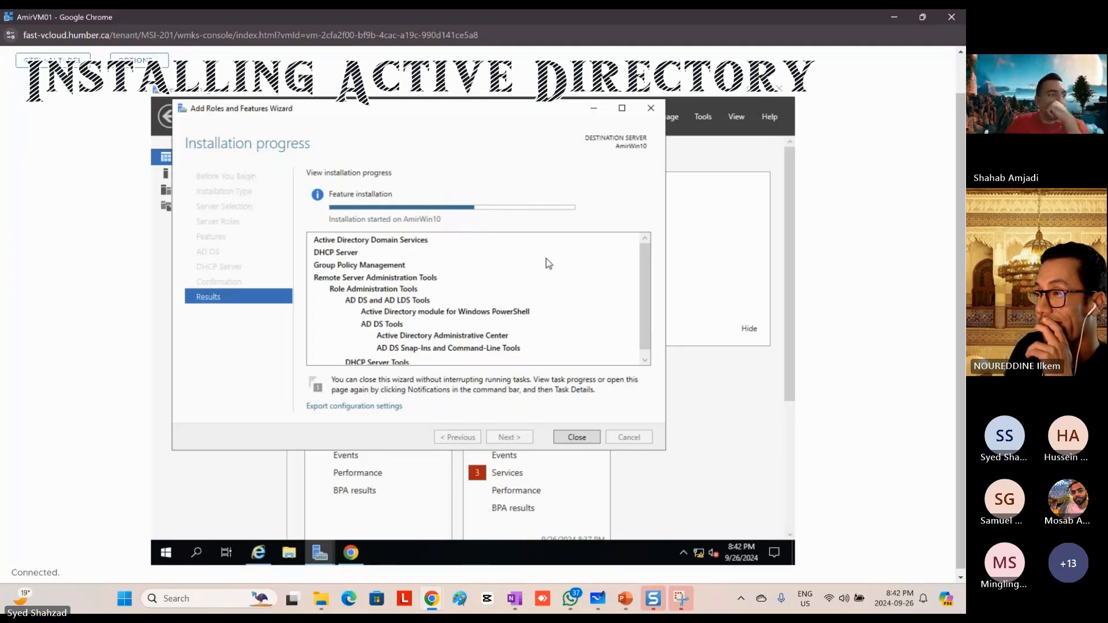
Step: Once the roles are installed, check the post-deployment notifications and start promoting this server to a domain controller
{"action": "mouse_move", "coordinate": [485, 214]}
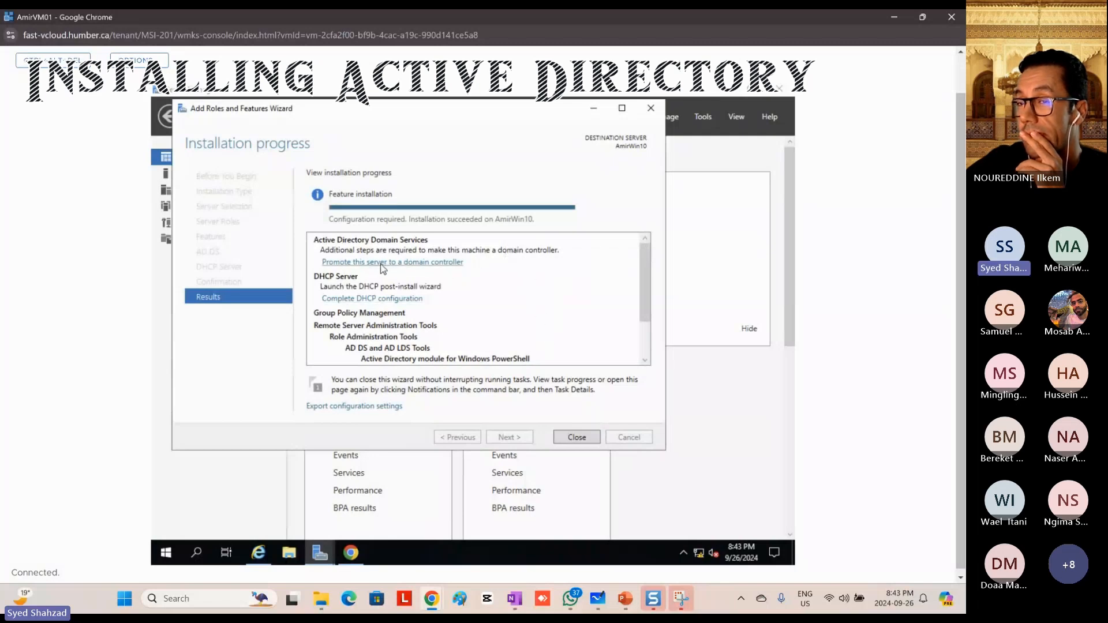
{"action": "left_click_drag", "start_coordinate": [519, 113], "coordinate": [485, 144]}
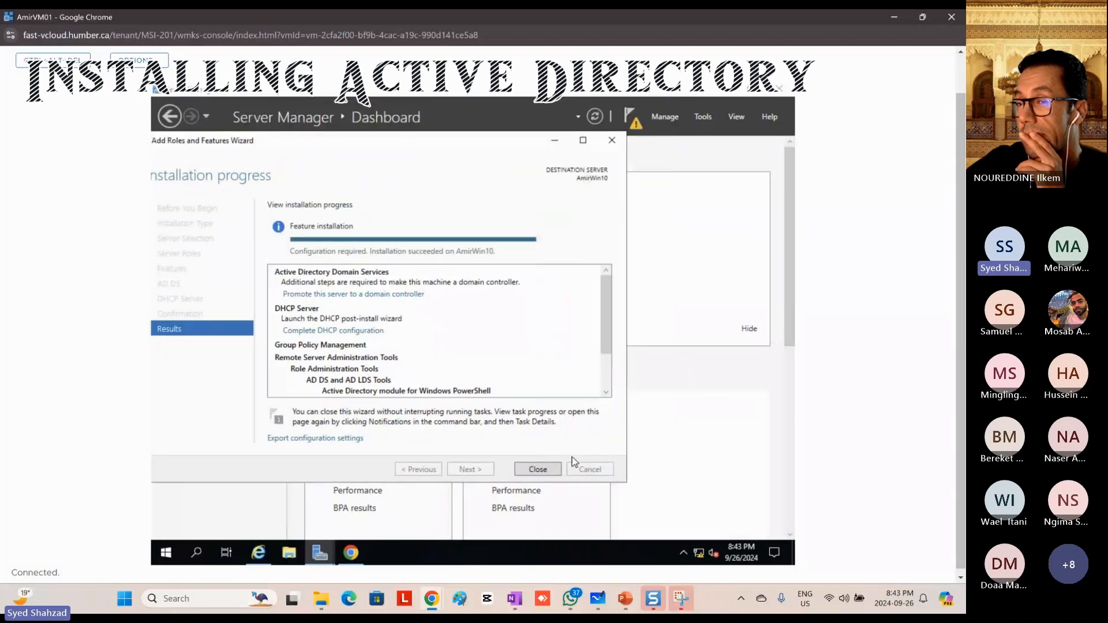
{"action": "left_click", "coordinate": [637, 131]}
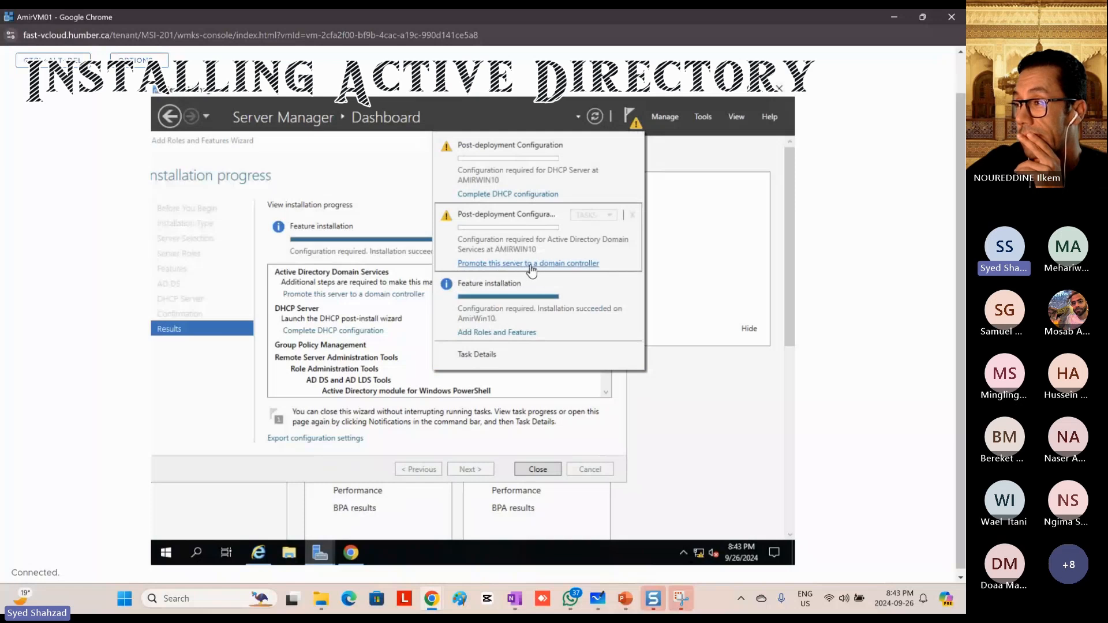
{"action": "left_click", "coordinate": [348, 297]}
{"action": "left_click", "coordinate": [355, 295]}
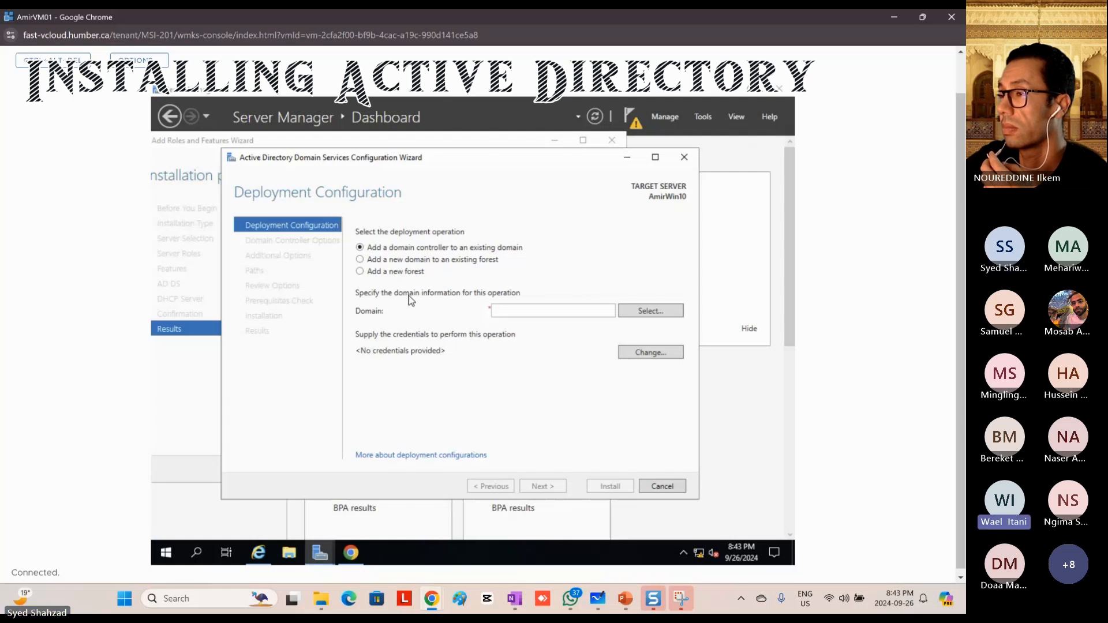
Step: Add a new forest with the root domain name AmirHumb.local and continue to the domain controller options
{"action": "left_click", "coordinate": [395, 272]}
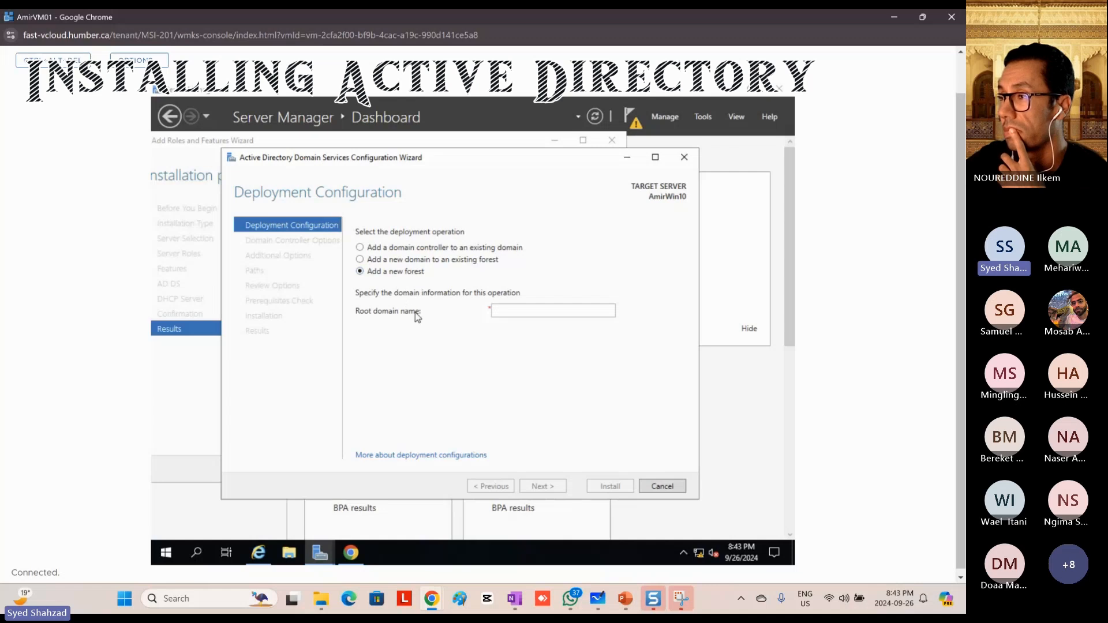
{"action": "left_click", "coordinate": [509, 312]}
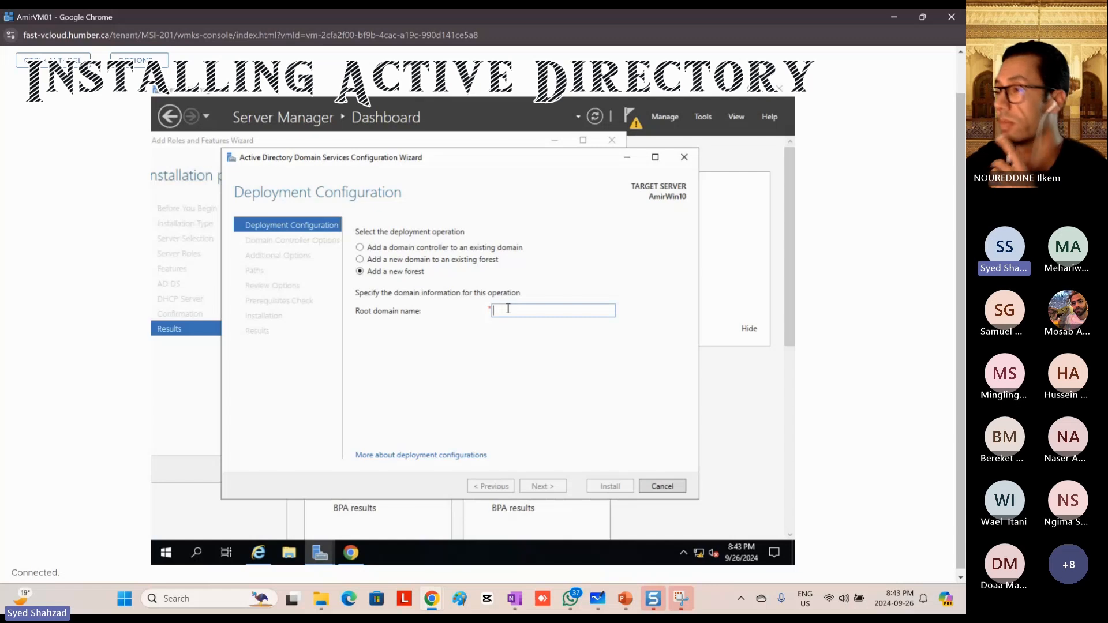
{"action": "type", "text": "Ami"}
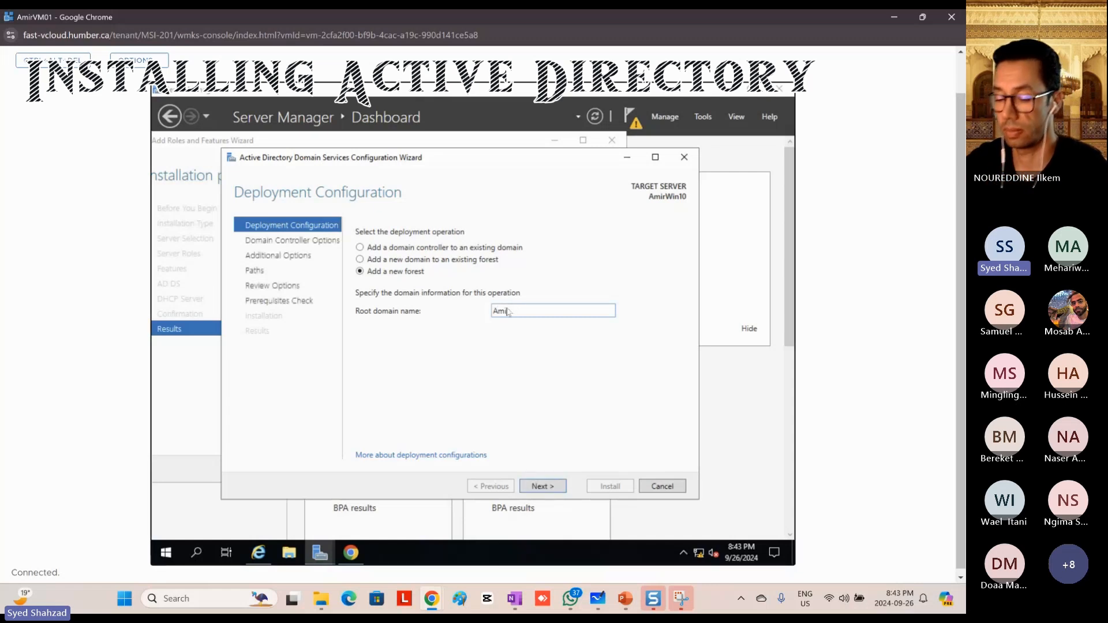
{"action": "type", "text": "Humb"}
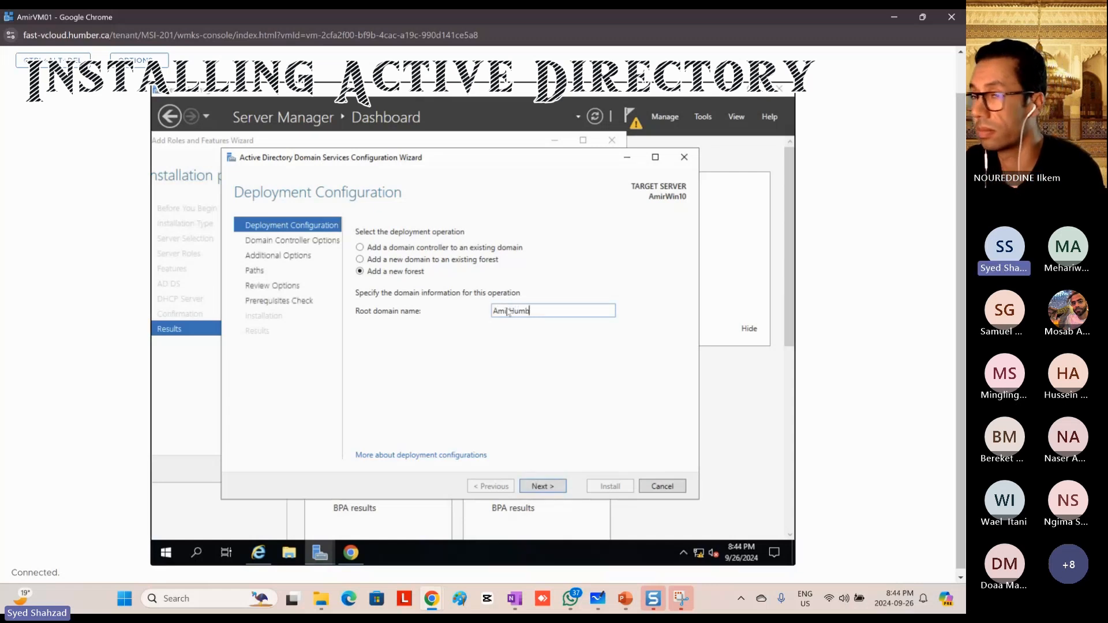
{"action": "type", "text": ".local"}
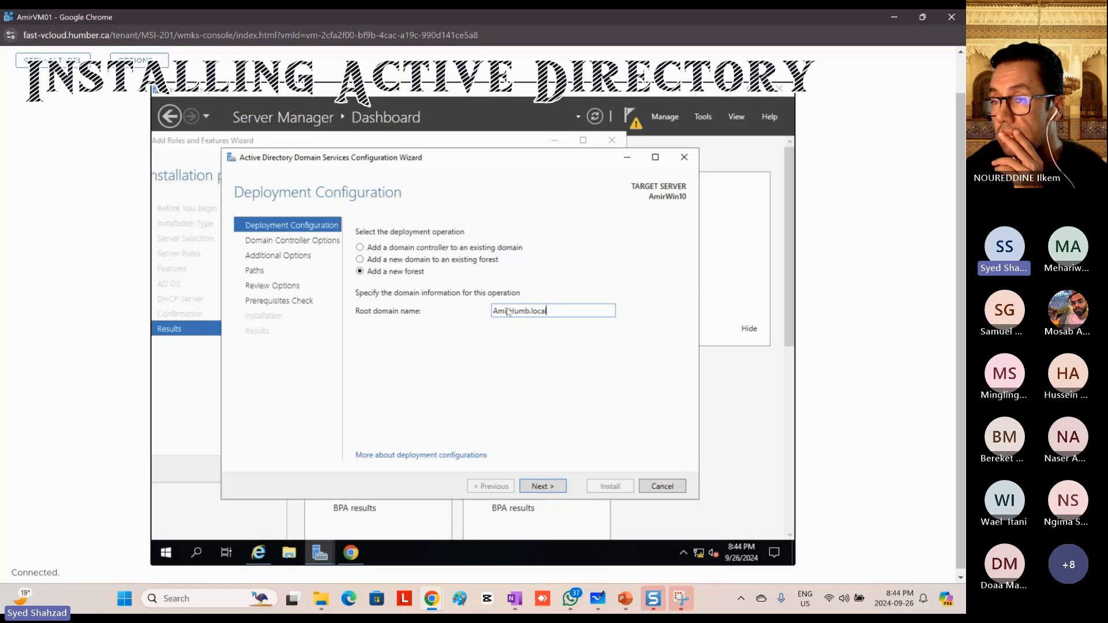
{"action": "left_click", "coordinate": [508, 313]}
{"action": "type", "text": "r"}
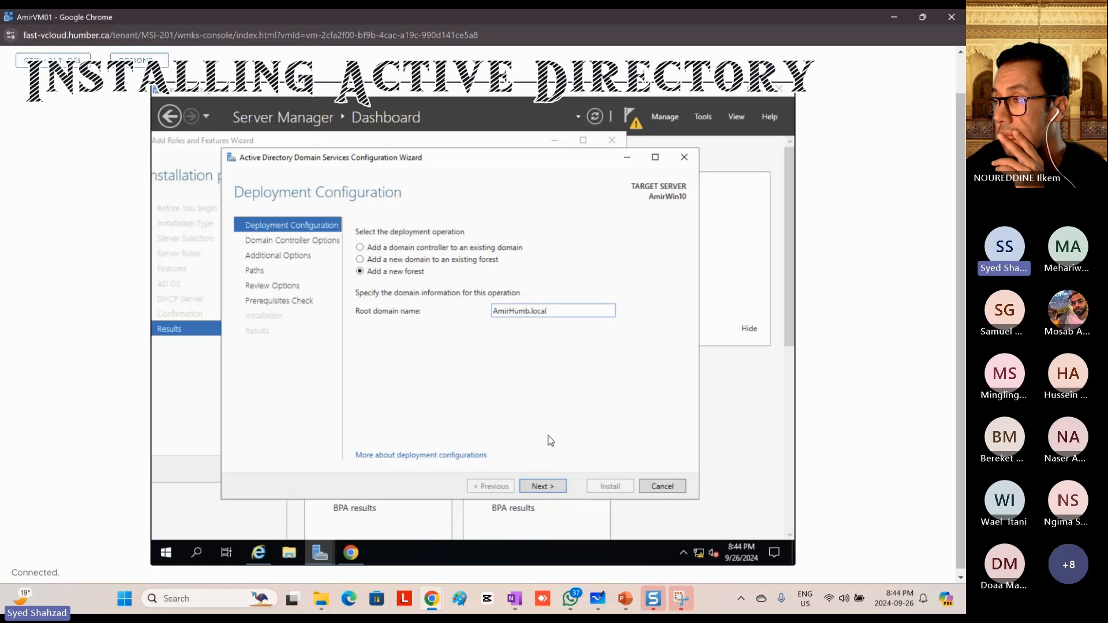
{"action": "left_click", "coordinate": [542, 486]}
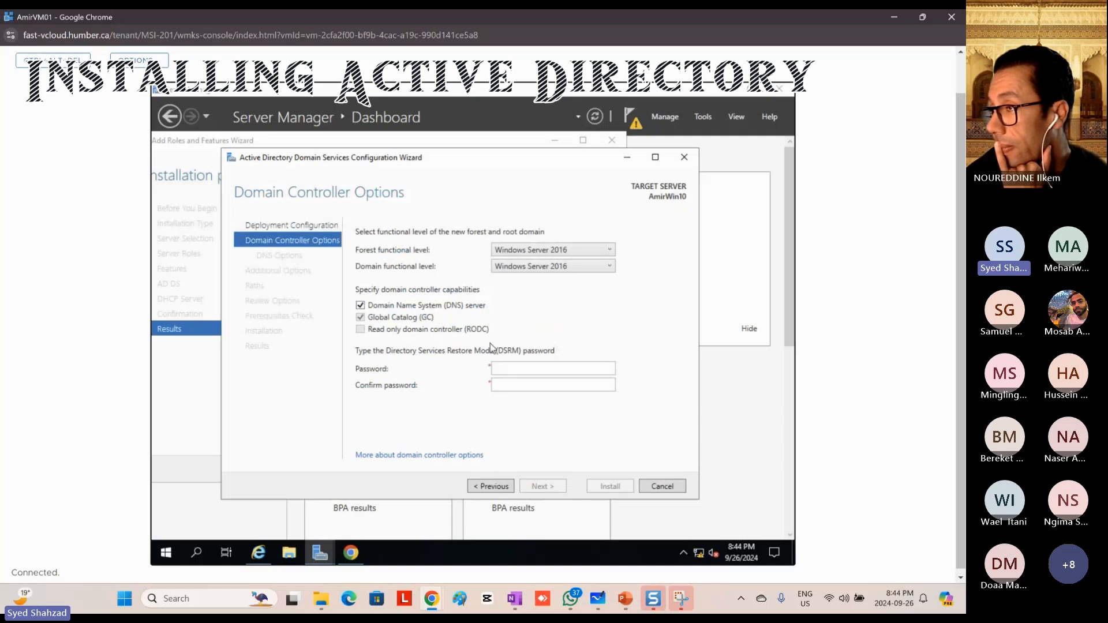
Step: Enter and confirm the Directory Services Restore Mode password, keeping the Windows Server 2016 functional levels and DNS server capability, and continue
{"action": "left_click", "coordinate": [520, 368]}
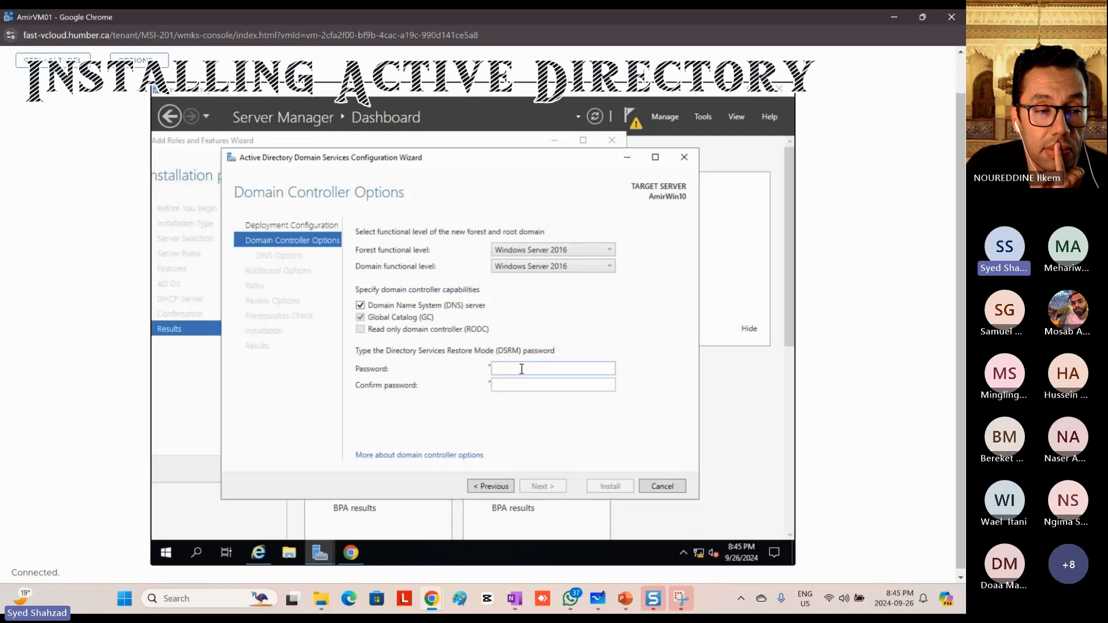
{"action": "type", "text": "P@ssw0r"}
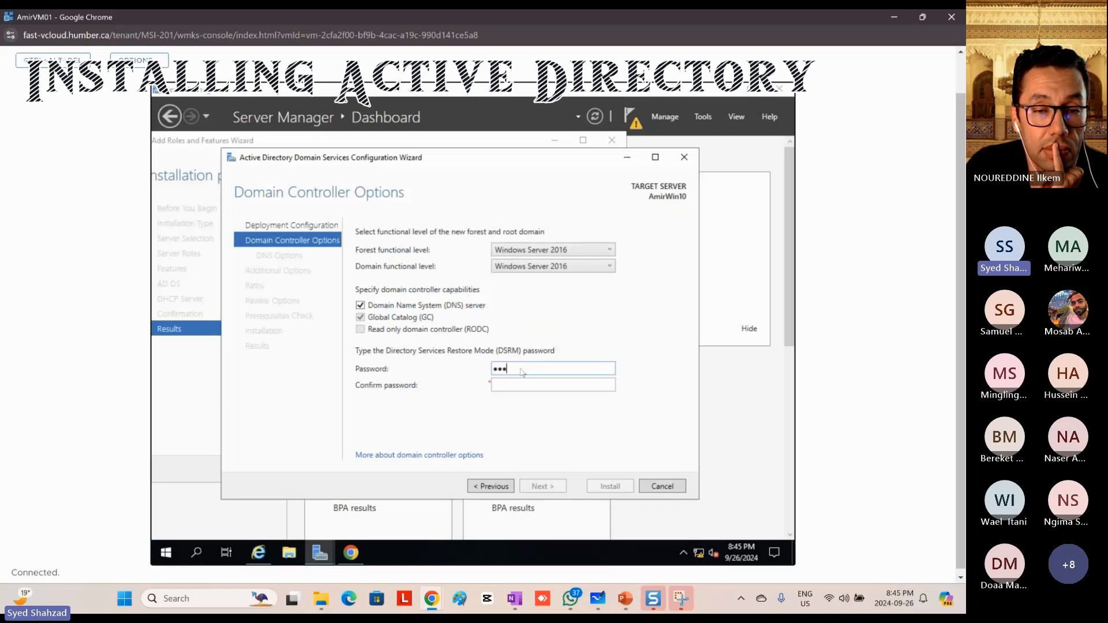
{"action": "type", "text": "d12"}
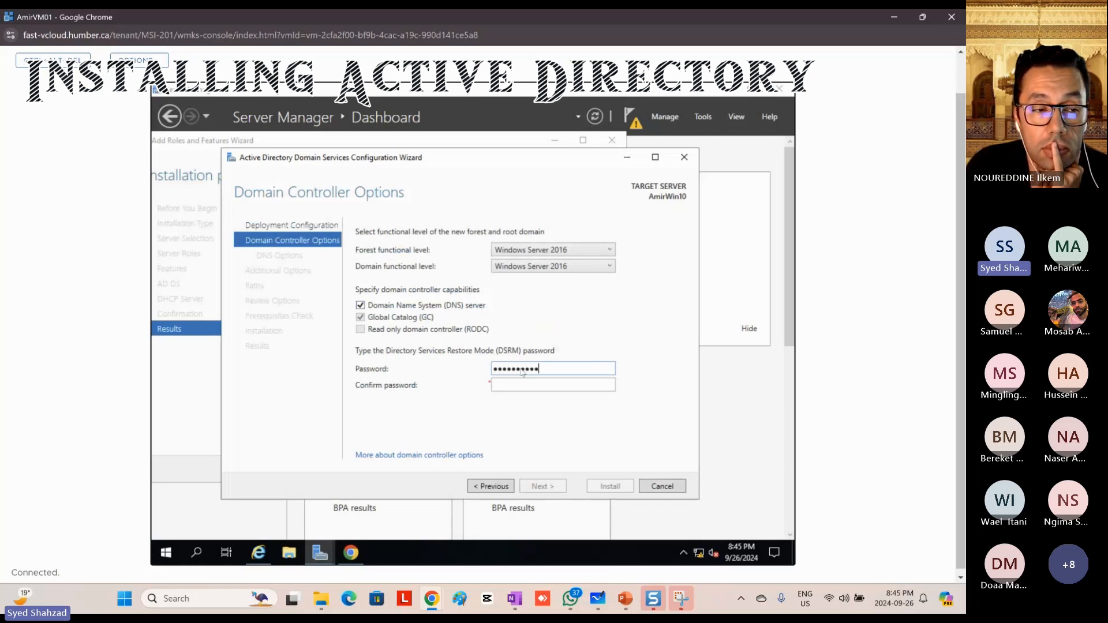
{"action": "type", "text": "34"}
{"action": "key", "text": "Tab"}
{"action": "type", "text": "P@ssw0rd1234"}
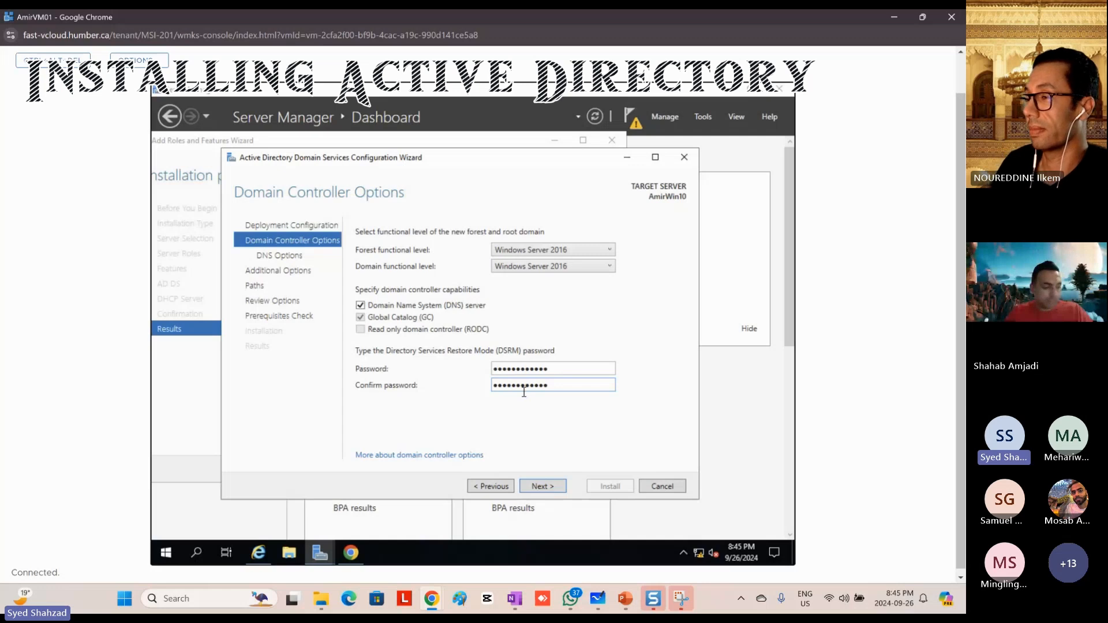
{"action": "left_click", "coordinate": [543, 489]}
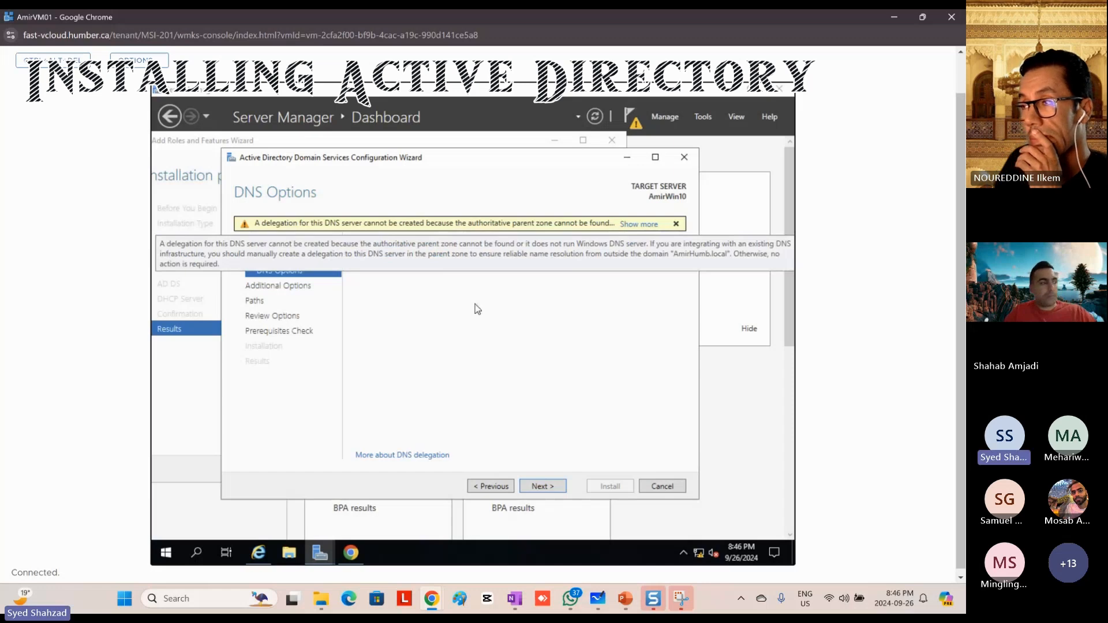
Step: Accept the DNS options, NetBIOS name AMIRHUMB, default folder paths and reviewed selections, and proceed to the prerequisites check
{"action": "left_click", "coordinate": [548, 488]}
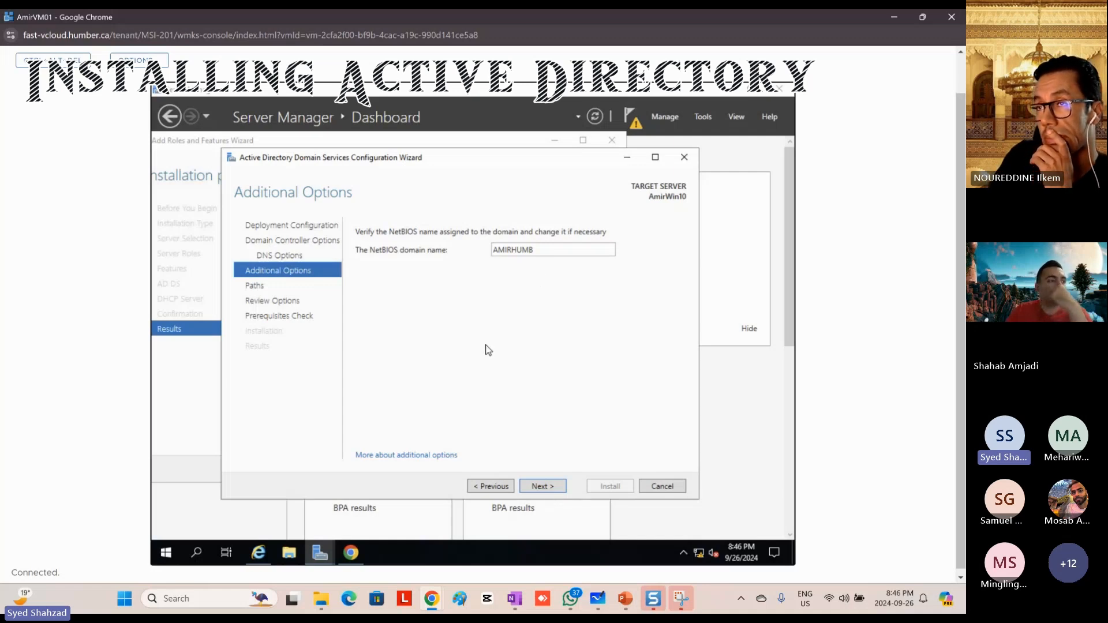
{"action": "left_click", "coordinate": [553, 486]}
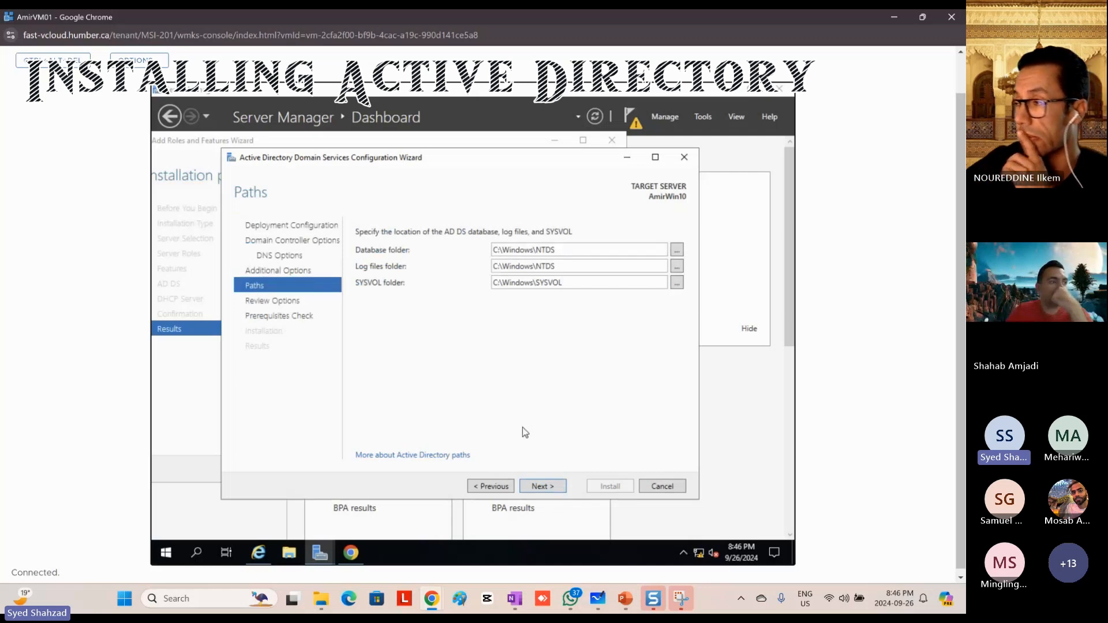
{"action": "left_click", "coordinate": [543, 487]}
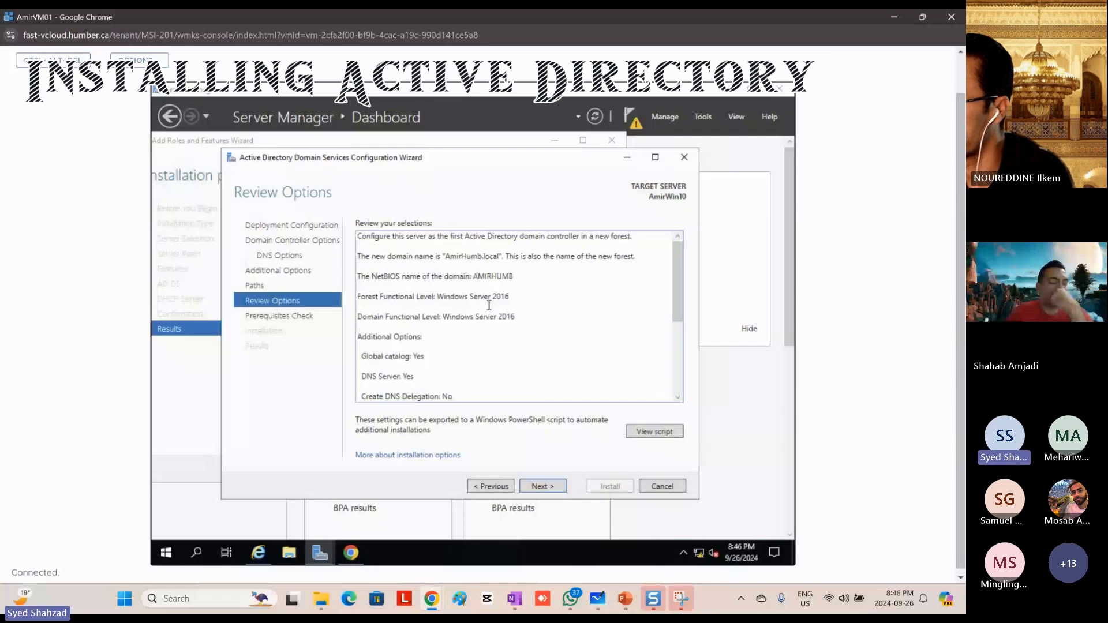
{"action": "left_click", "coordinate": [540, 488]}
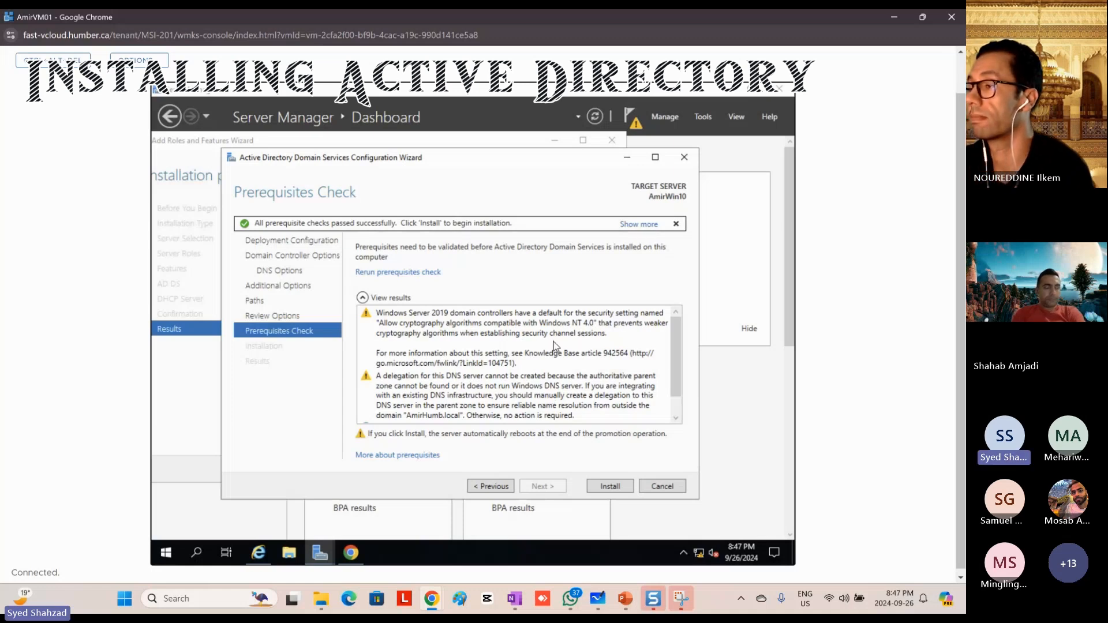
Step: Read through the prerequisites check results and start the domain controller installation
{"action": "scroll", "coordinate": [490, 352], "scroll_direction": "down", "scroll_amount": 1}
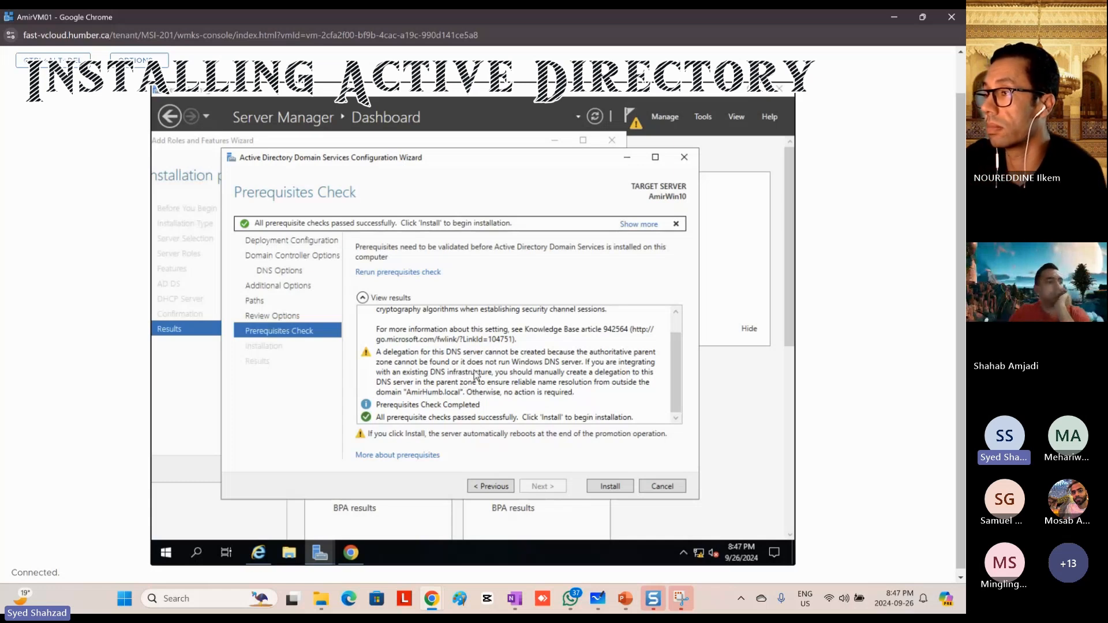
{"action": "scroll", "coordinate": [465, 357], "scroll_direction": "up", "scroll_amount": 1}
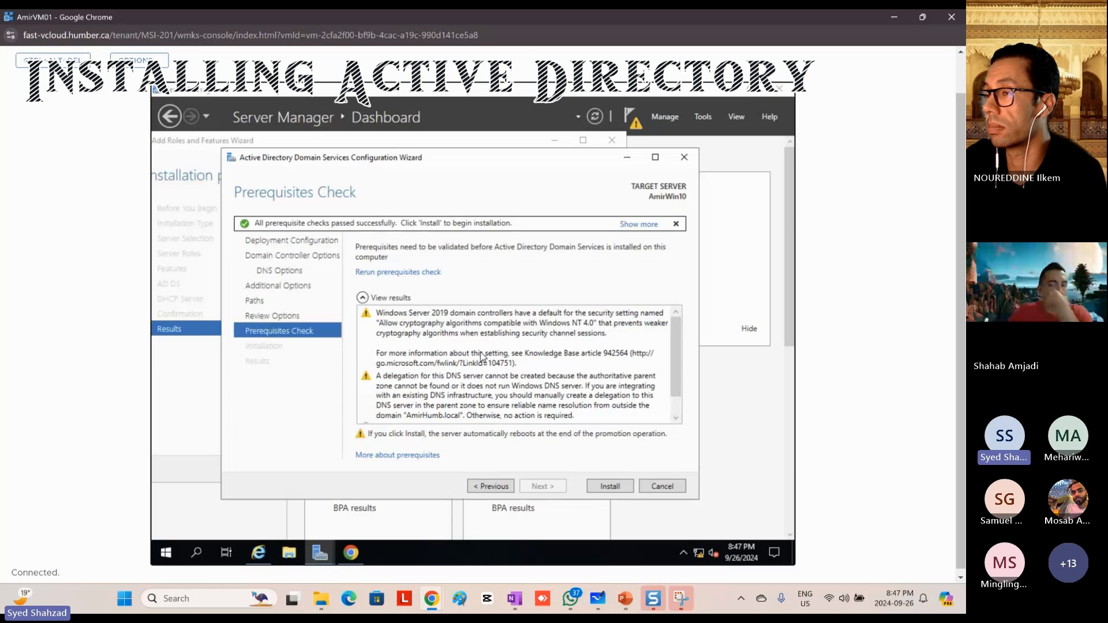
{"action": "scroll", "coordinate": [482, 357], "scroll_direction": "down", "scroll_amount": 1}
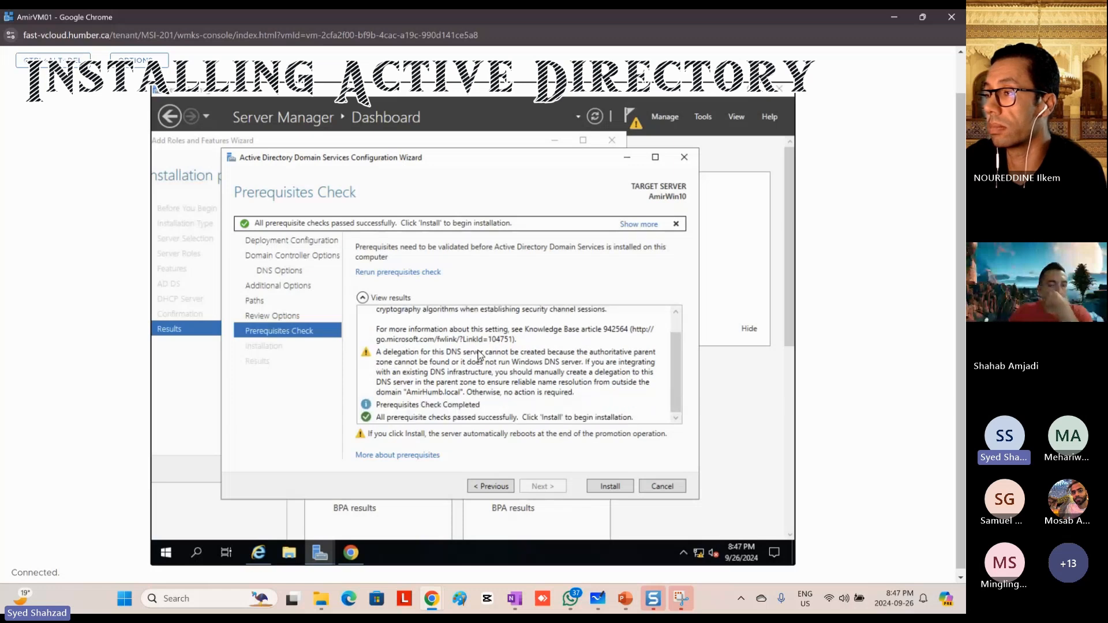
{"action": "left_click", "coordinate": [607, 487]}
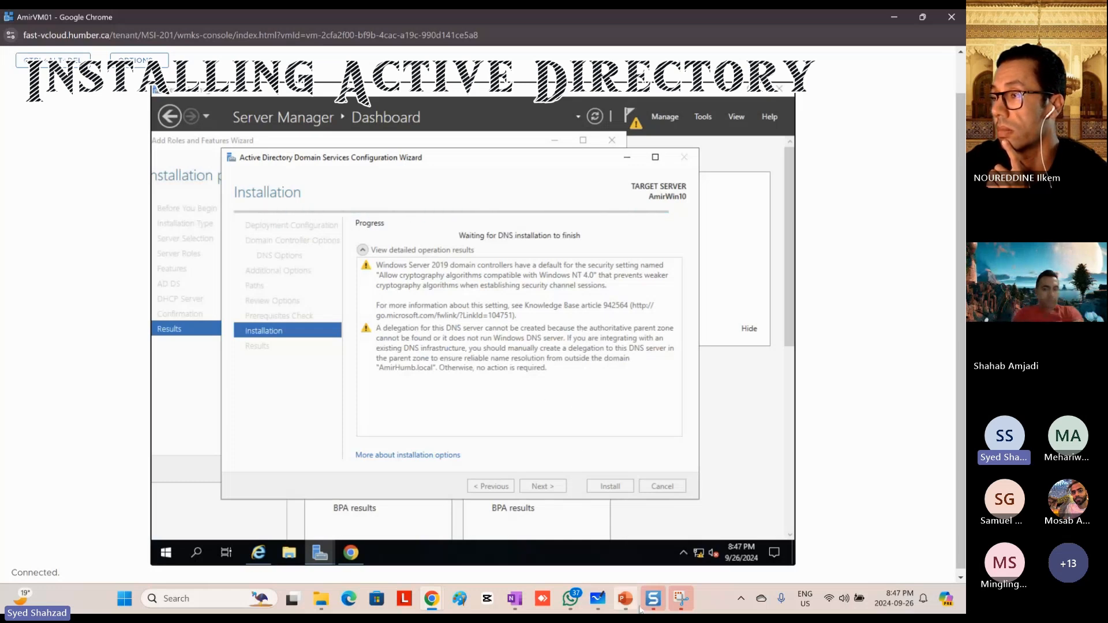
Step: Switch to Microsoft Whiteboard and mark the ForwardLookupZone and ReverseLookupZone entries under DNS in the AmirWin01 box with red pen strokes
{"action": "left_click", "coordinate": [600, 603]}
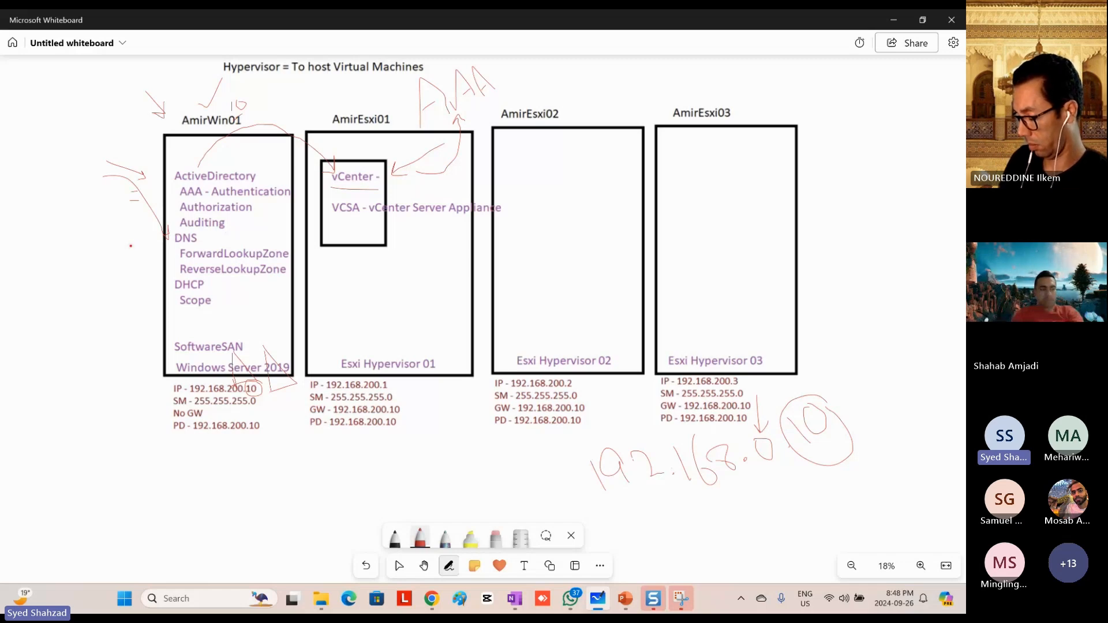
{"action": "left_click_drag", "start_coordinate": [135, 249], "coordinate": [171, 247]}
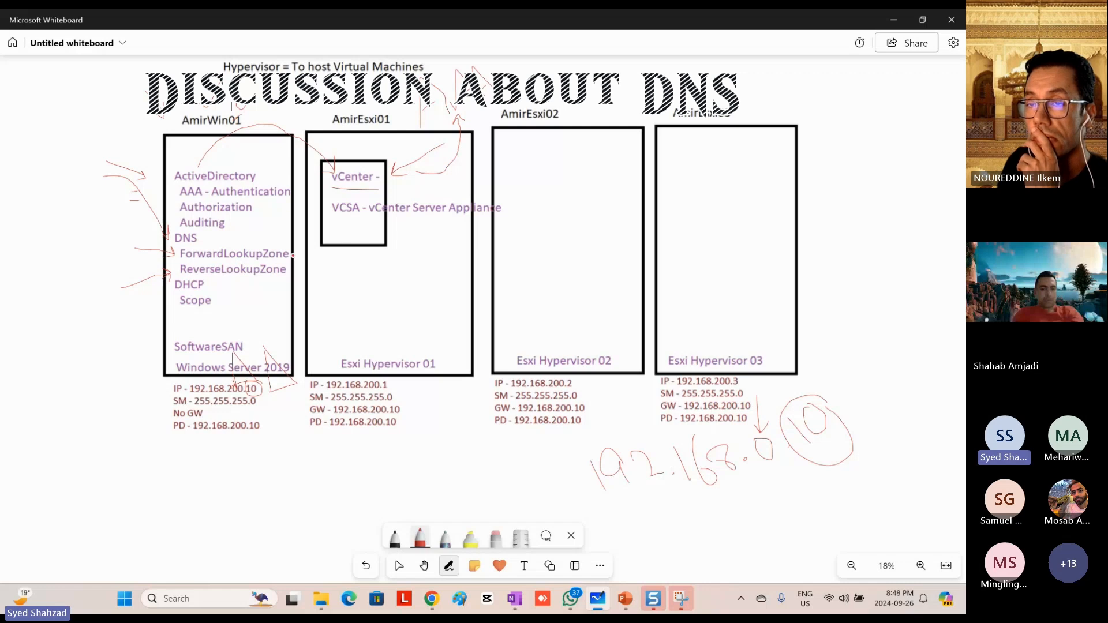
{"action": "left_click_drag", "start_coordinate": [294, 255], "coordinate": [303, 236]}
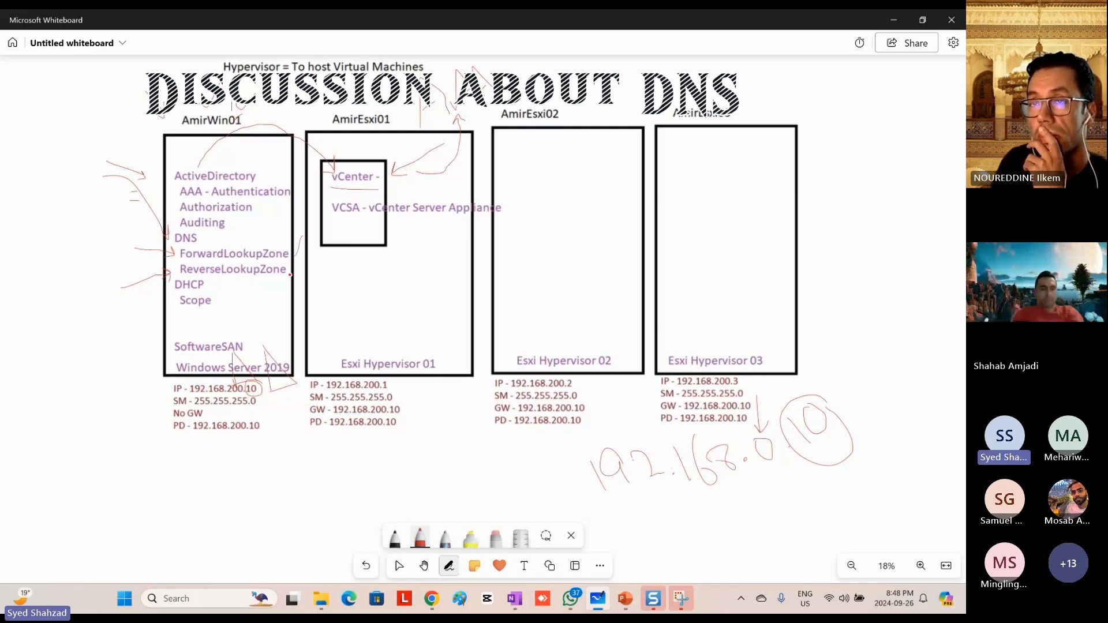
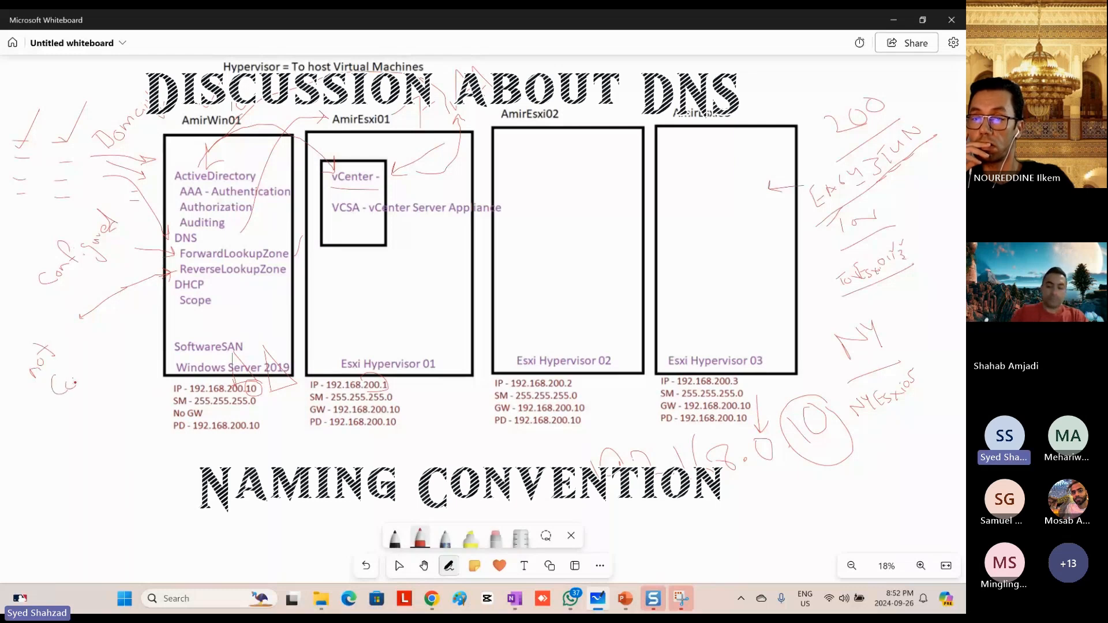
Step: Finish the red handwritten note "not Configure" beside the AmirWin01 box, at the end of the arrow from ReverseLookupZone
{"action": "left_click", "coordinate": [93, 364]}
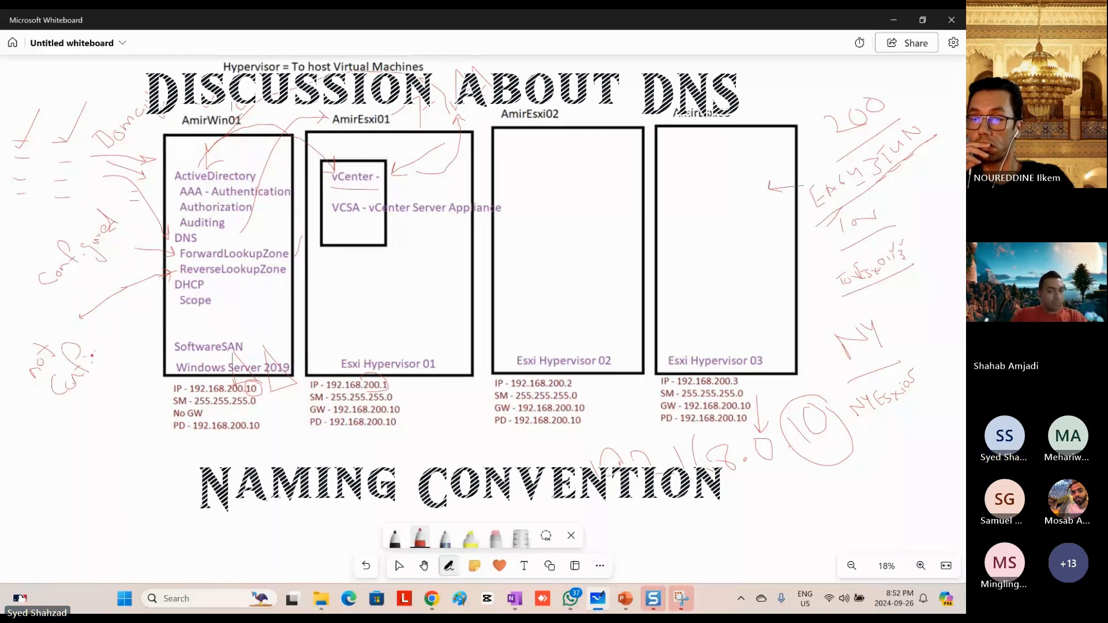
{"action": "left_click_drag", "start_coordinate": [108, 340], "coordinate": [115, 335]}
{"action": "left_click_drag", "start_coordinate": [112, 340], "coordinate": [124, 322]}
{"action": "left_click_drag", "start_coordinate": [119, 331], "coordinate": [130, 326]}
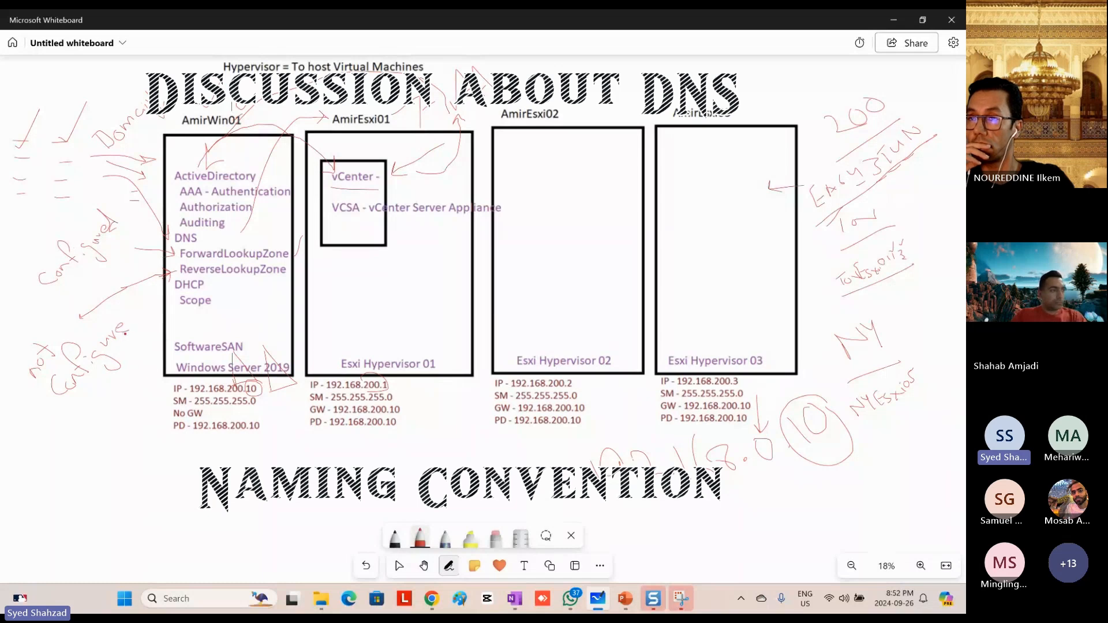
{"action": "mouse_move", "coordinate": [71, 380]}
{"action": "left_mouse_down"}
{"action": "mouse_move", "coordinate": [81, 381]}
{"action": "mouse_move", "coordinate": [62, 389]}
{"action": "left_mouse_up"}
{"action": "left_click_drag", "start_coordinate": [115, 299], "coordinate": [131, 314]}
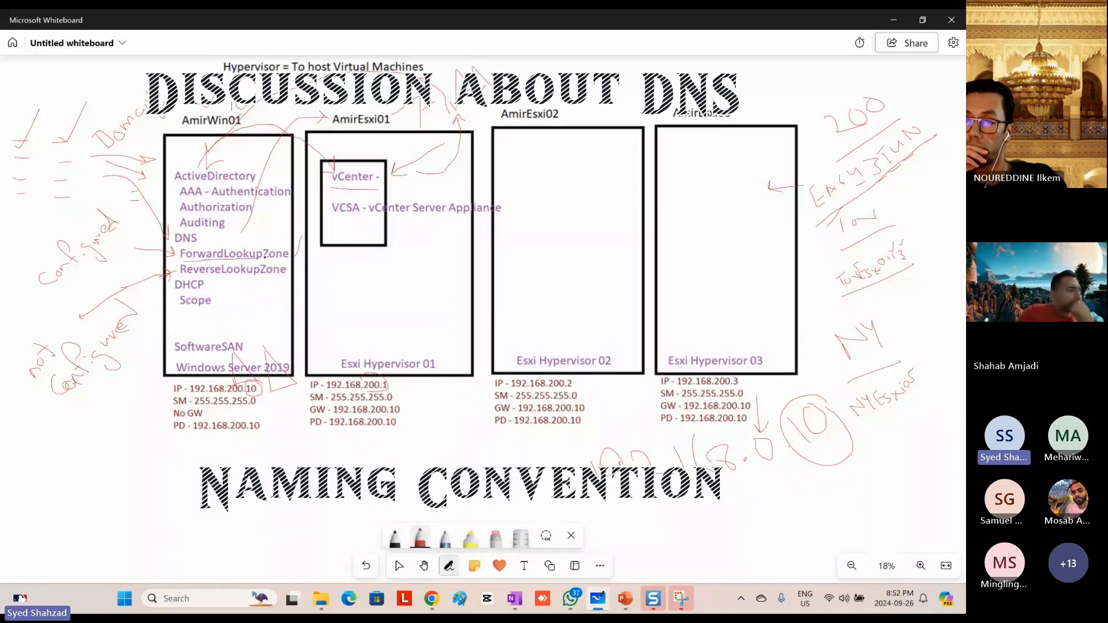
Step: Underline ForwardLookupZone and point a red arrow at ReverseLookupZone, and check the AmirVM01 console's restart progress
{"action": "mouse_move", "coordinate": [206, 270]}
{"action": "left_mouse_down"}
{"action": "mouse_move", "coordinate": [233, 280]}
{"action": "mouse_move", "coordinate": [208, 290]}
{"action": "left_mouse_up"}
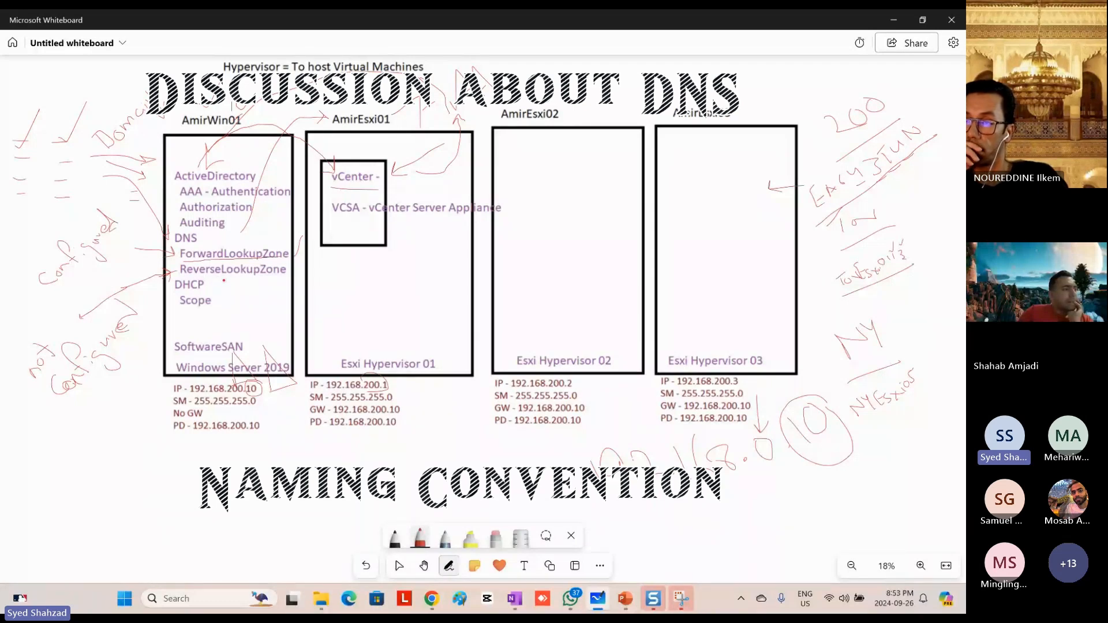
{"action": "mouse_move", "coordinate": [209, 265]}
{"action": "left_mouse_down"}
{"action": "mouse_move", "coordinate": [232, 280]}
{"action": "mouse_move", "coordinate": [221, 278]}
{"action": "left_mouse_up"}
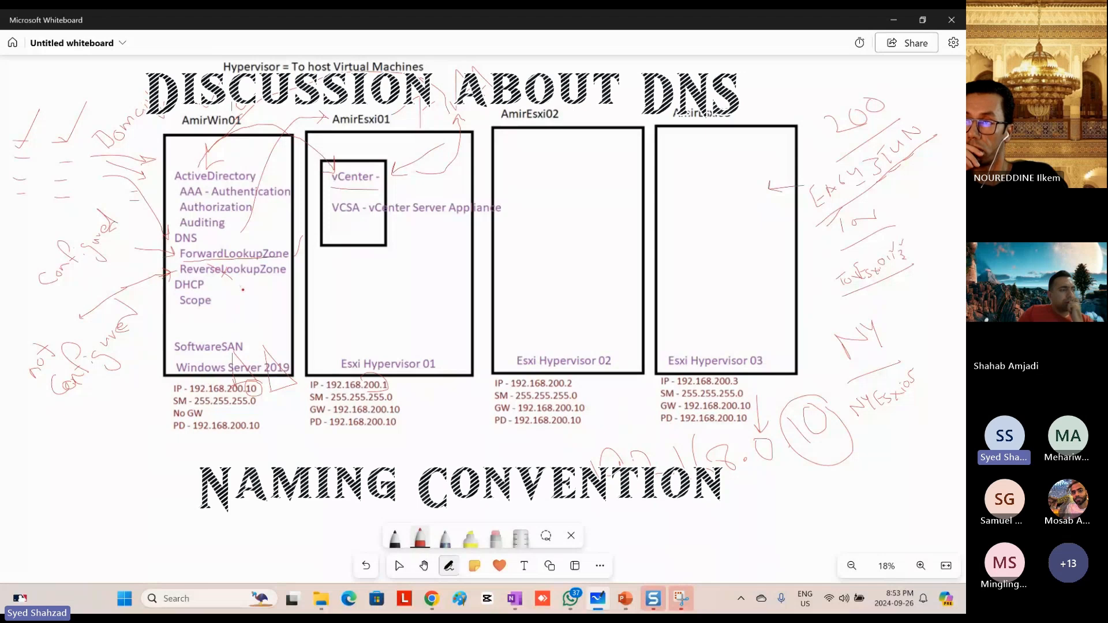
{"action": "left_click_drag", "start_coordinate": [244, 293], "coordinate": [243, 282]}
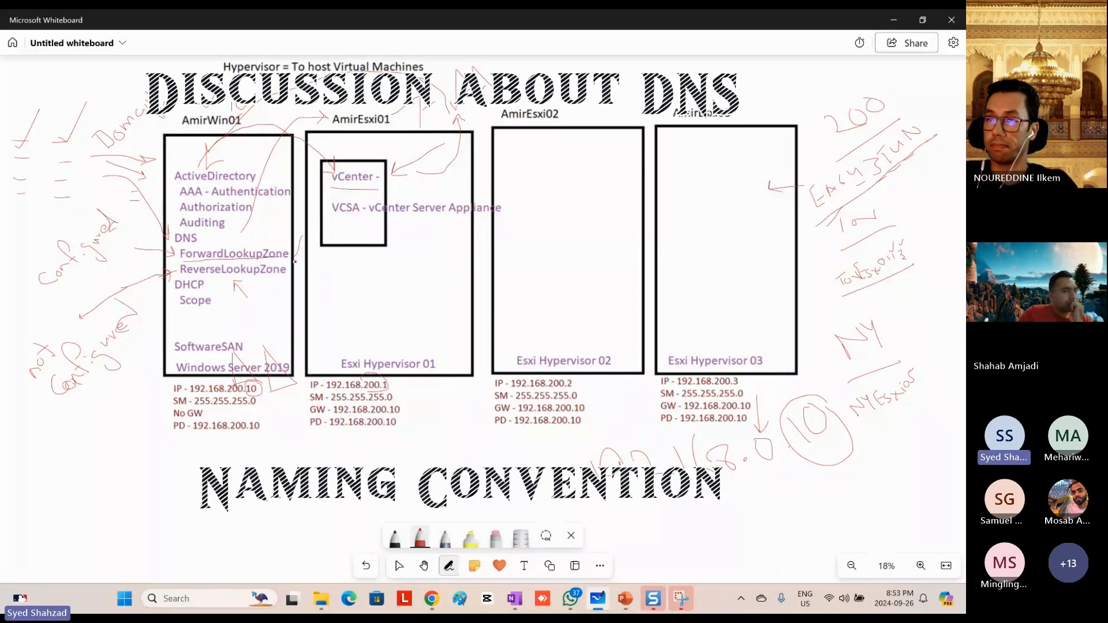
{"action": "key", "text": "alt+Tab"}
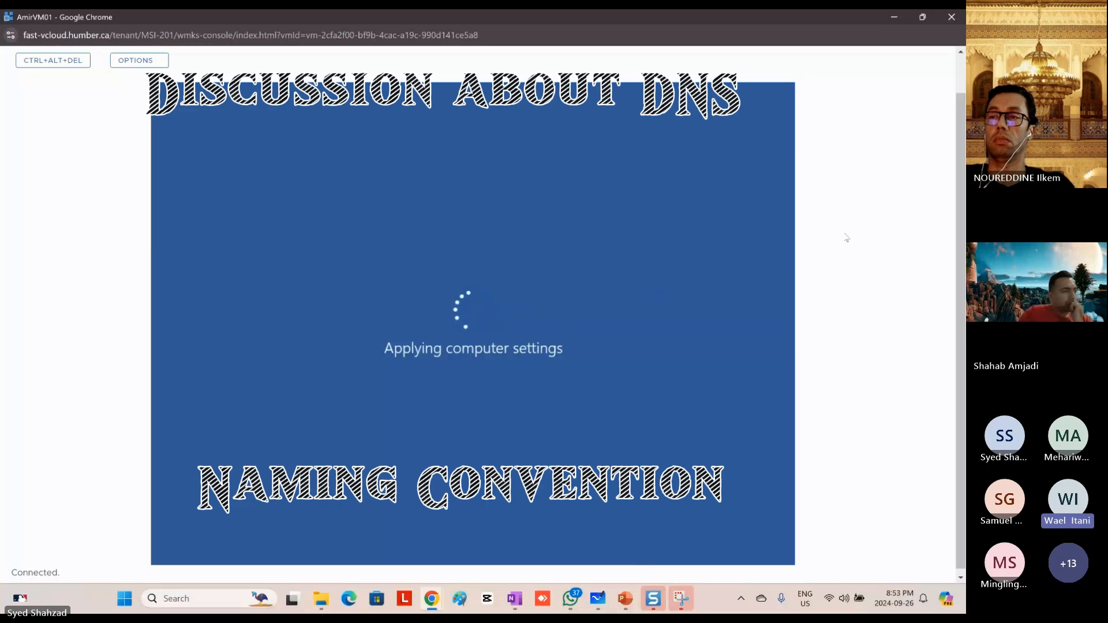
Step: Back in Microsoft Whiteboard, draw an arrow from AmirWin01 to AmirEsxi02 and, with another pen, a DNS box linked to AmirEsxi02 and AmirEsxi03
{"action": "key", "text": "alt+Tab"}
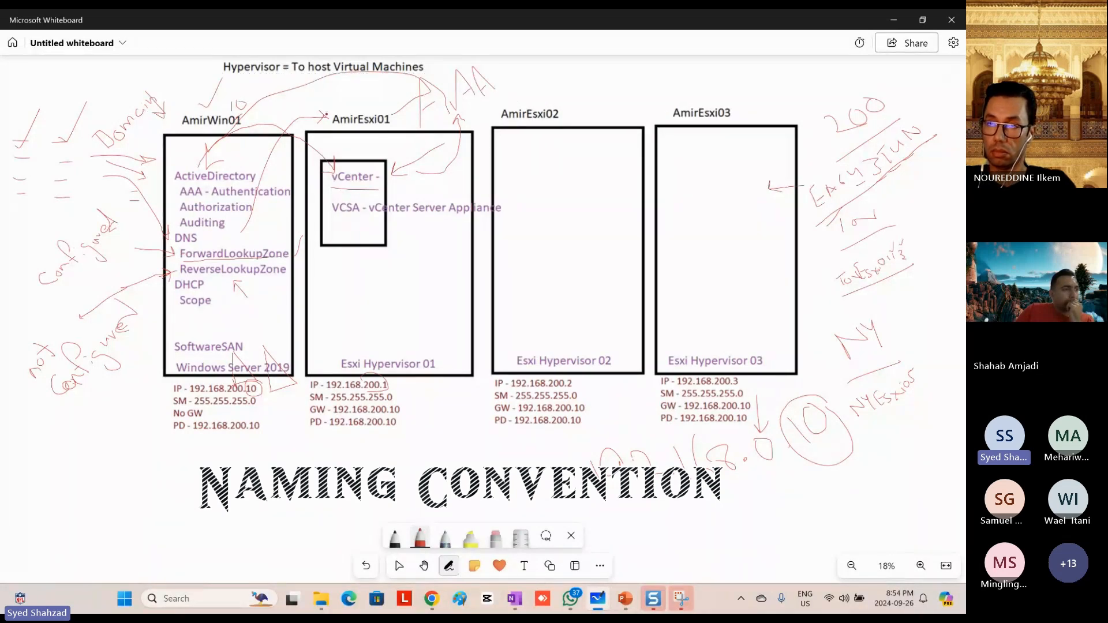
{"action": "mouse_move", "coordinate": [280, 113]}
{"action": "left_mouse_down"}
{"action": "mouse_move", "coordinate": [424, 92]}
{"action": "mouse_move", "coordinate": [522, 101]}
{"action": "left_mouse_up"}
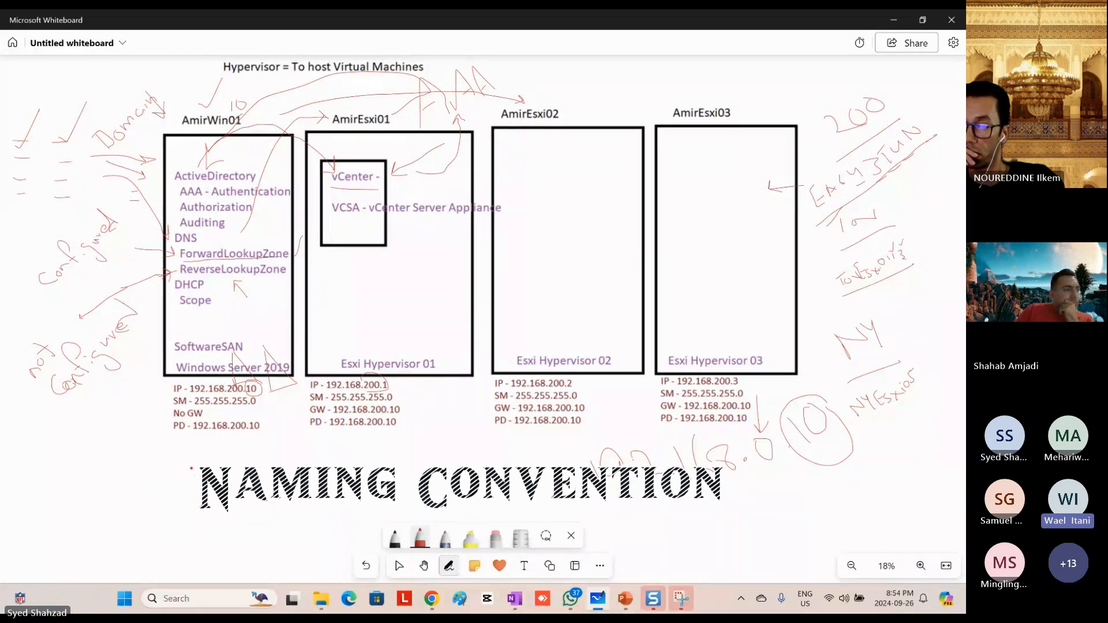
{"action": "left_click", "coordinate": [445, 537]}
{"action": "mouse_move", "coordinate": [591, 98]}
{"action": "left_mouse_down"}
{"action": "mouse_move", "coordinate": [555, 170]}
{"action": "mouse_move", "coordinate": [563, 102]}
{"action": "mouse_move", "coordinate": [568, 124]}
{"action": "mouse_move", "coordinate": [600, 107]}
{"action": "left_mouse_up"}
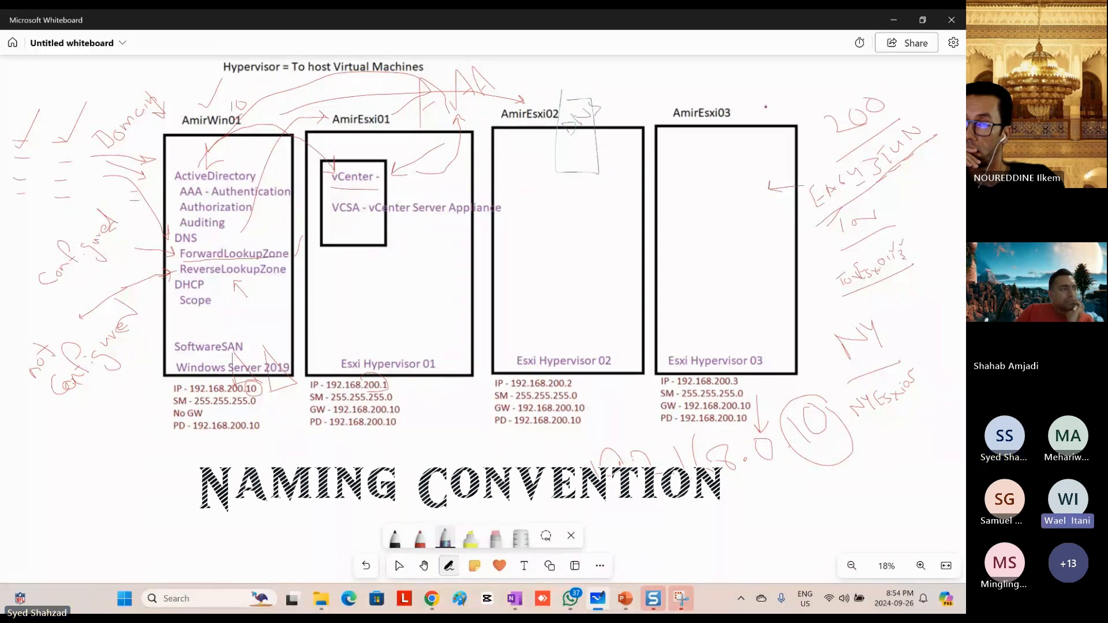
{"action": "mouse_move", "coordinate": [745, 94]}
{"action": "left_mouse_down"}
{"action": "mouse_move", "coordinate": [760, 92]}
{"action": "mouse_move", "coordinate": [772, 143]}
{"action": "mouse_move", "coordinate": [737, 116]}
{"action": "mouse_move", "coordinate": [749, 94]}
{"action": "left_mouse_up"}
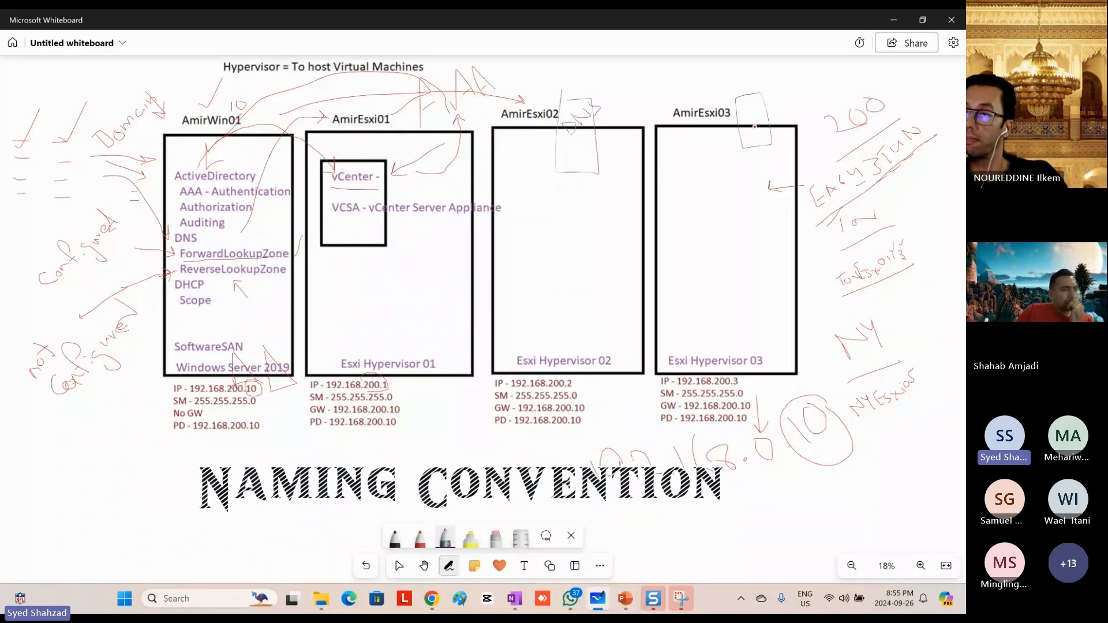
{"action": "mouse_move", "coordinate": [597, 96]}
{"action": "left_mouse_down"}
{"action": "mouse_move", "coordinate": [583, 69]}
{"action": "mouse_move", "coordinate": [543, 102]}
{"action": "left_mouse_up"}
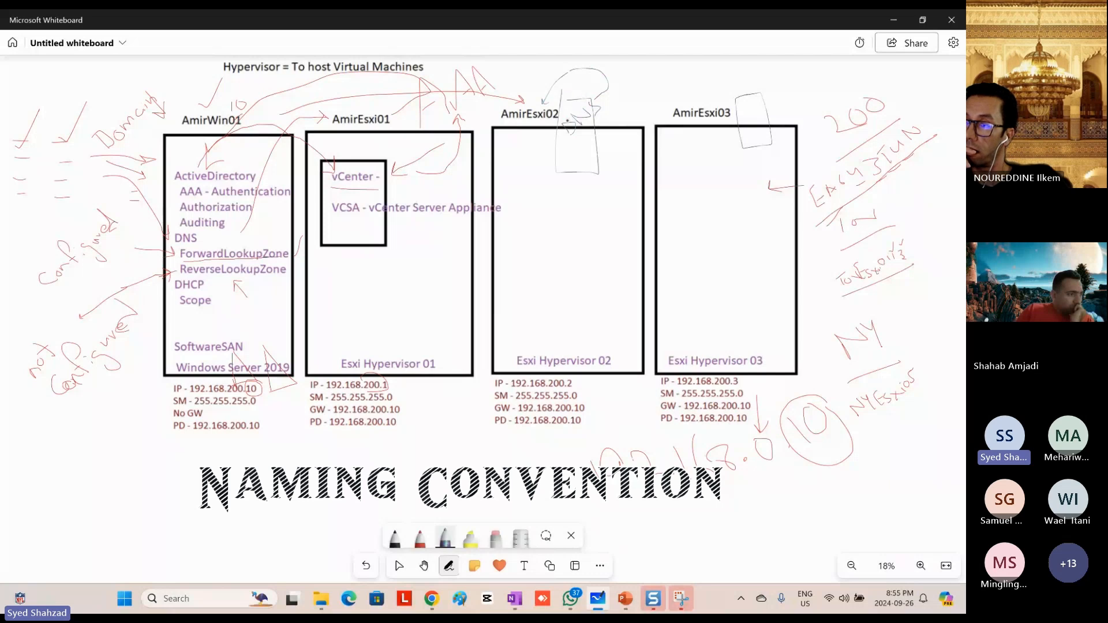
{"action": "mouse_move", "coordinate": [609, 102]}
{"action": "left_mouse_down"}
{"action": "mouse_move", "coordinate": [655, 78]}
{"action": "mouse_move", "coordinate": [692, 96]}
{"action": "left_mouse_up"}
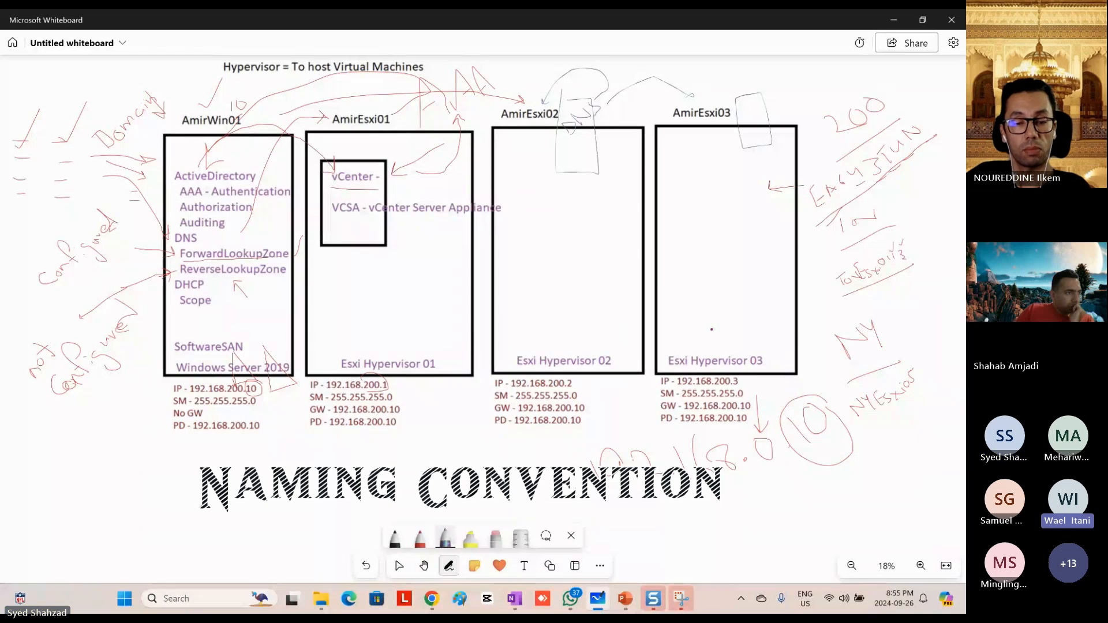
Step: Switch to the AmirVM01 console in Chrome and unlock the server to reach the AMIRHUMB\Administrator password field
{"action": "key", "text": "alt+Tab"}
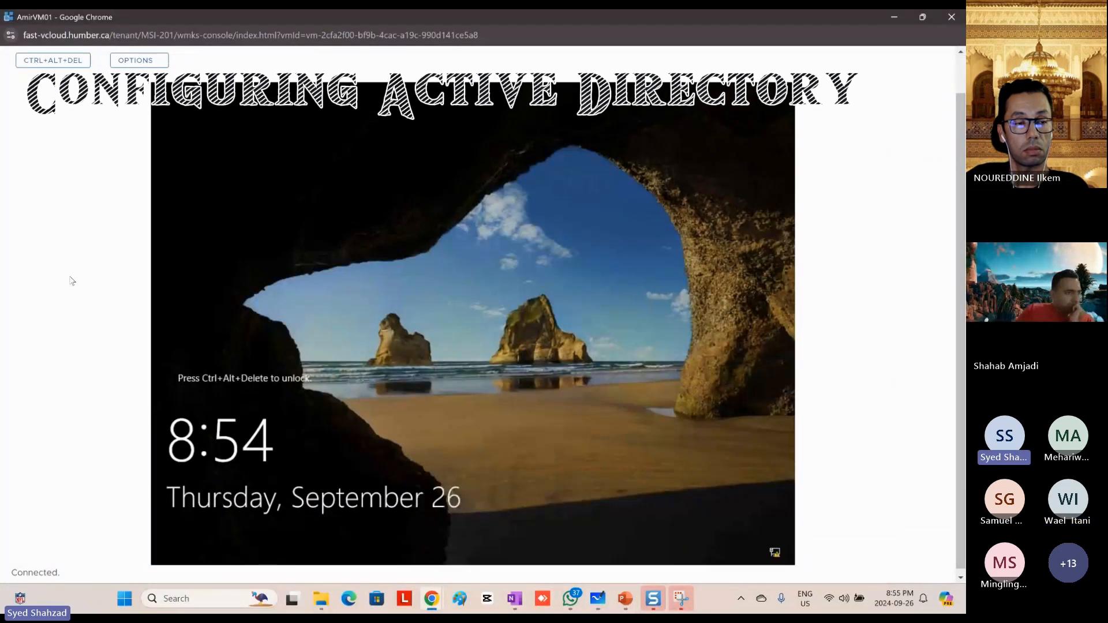
{"action": "left_click", "coordinate": [49, 60]}
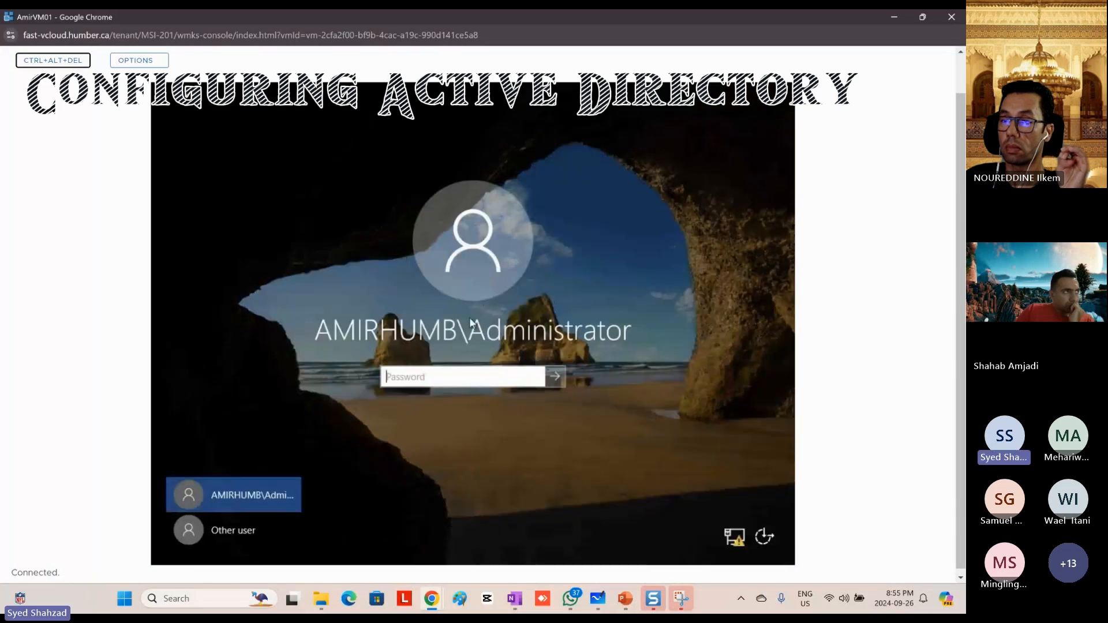
{"action": "left_click", "coordinate": [465, 372]}
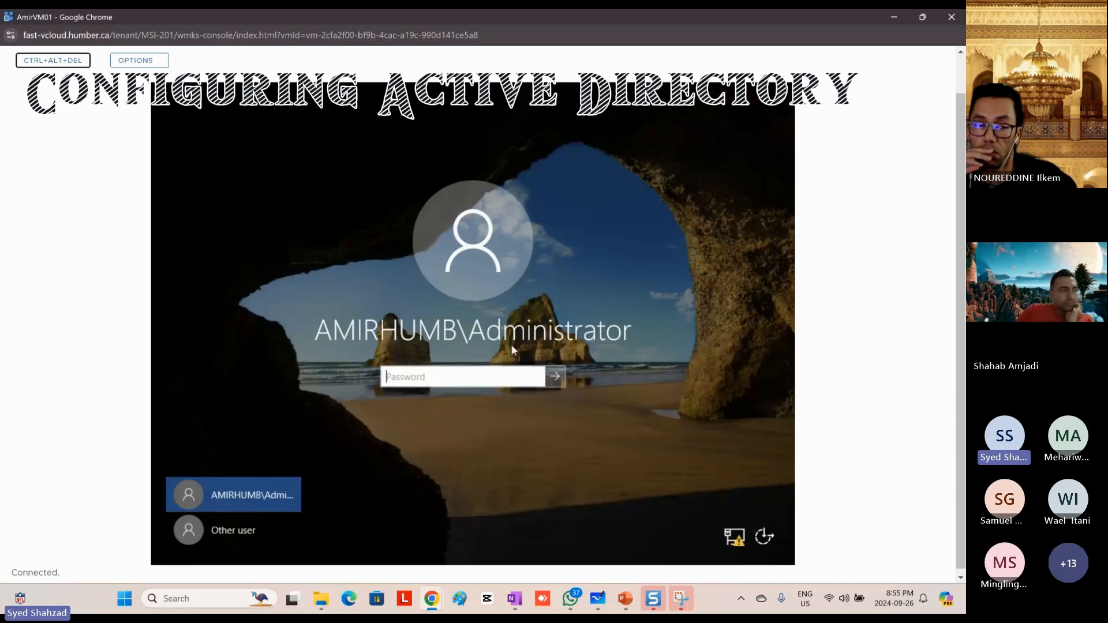
Step: Switch to PowerPoint and examine the slide 22 instructions on copying the Administrator user as AmirAdmin
{"action": "left_click", "coordinate": [628, 601]}
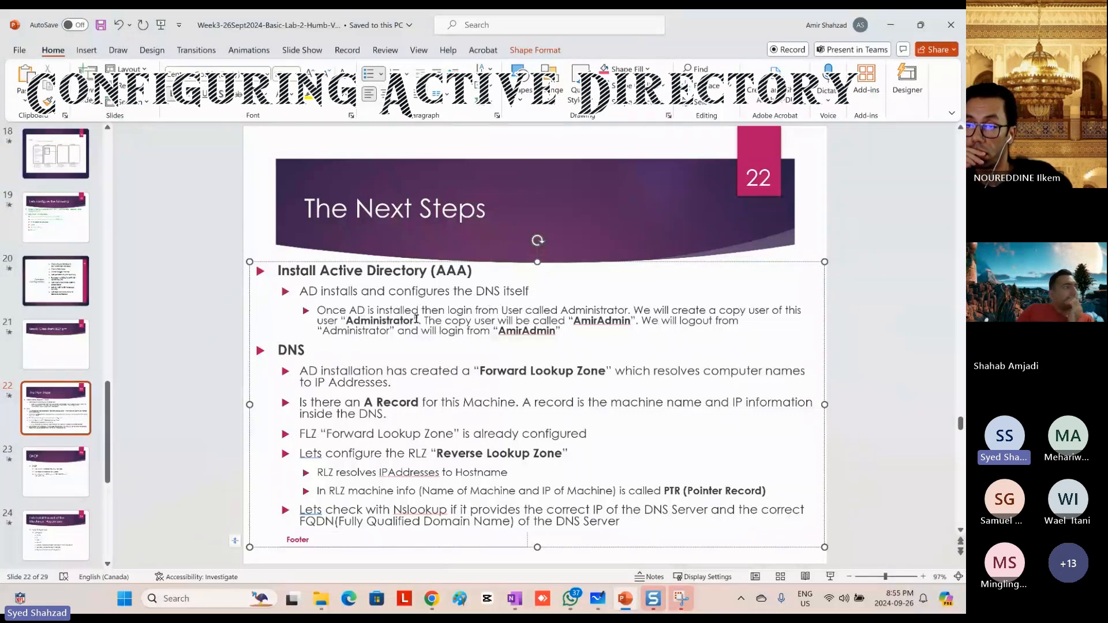
{"action": "double_click", "coordinate": [349, 321]}
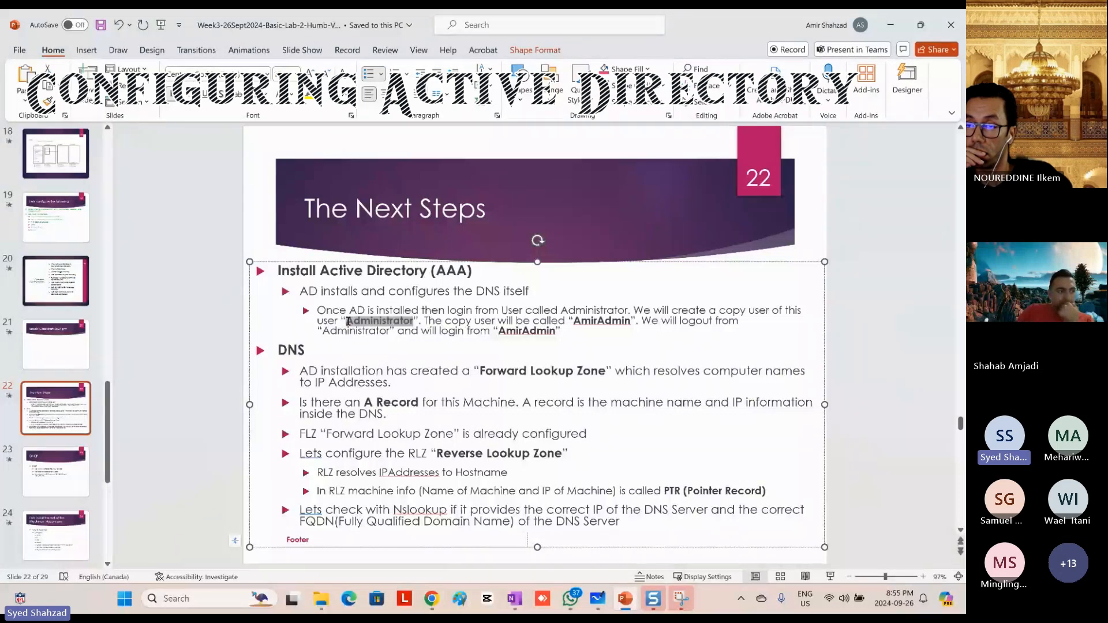
{"action": "key", "text": "ctrl+b"}
{"action": "left_click_drag", "start_coordinate": [424, 322], "coordinate": [471, 323]}
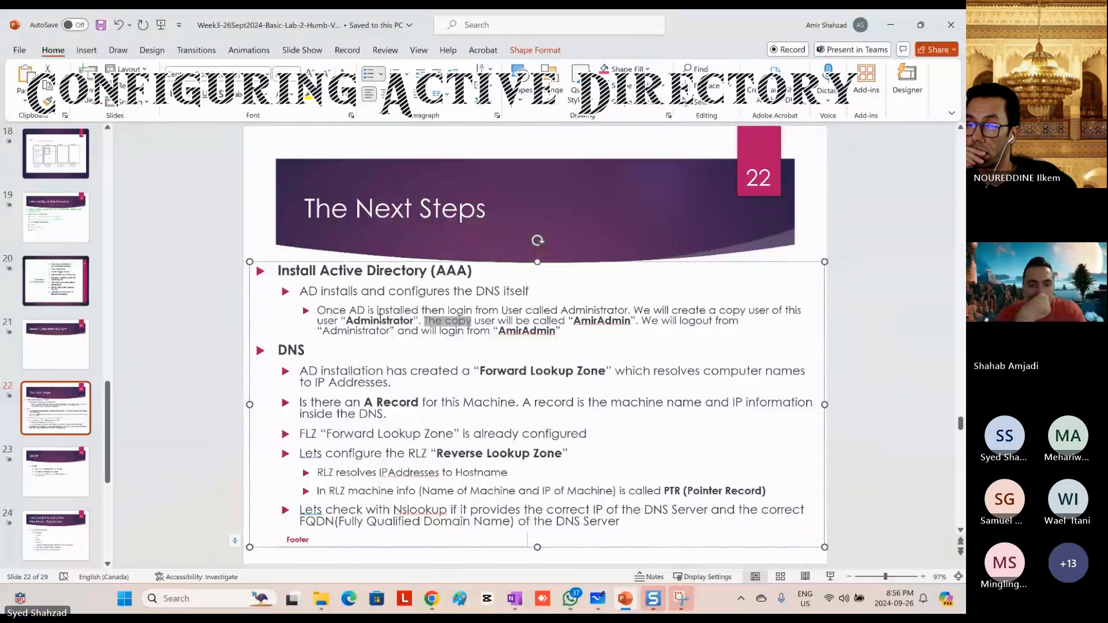
{"action": "double_click", "coordinate": [349, 320]}
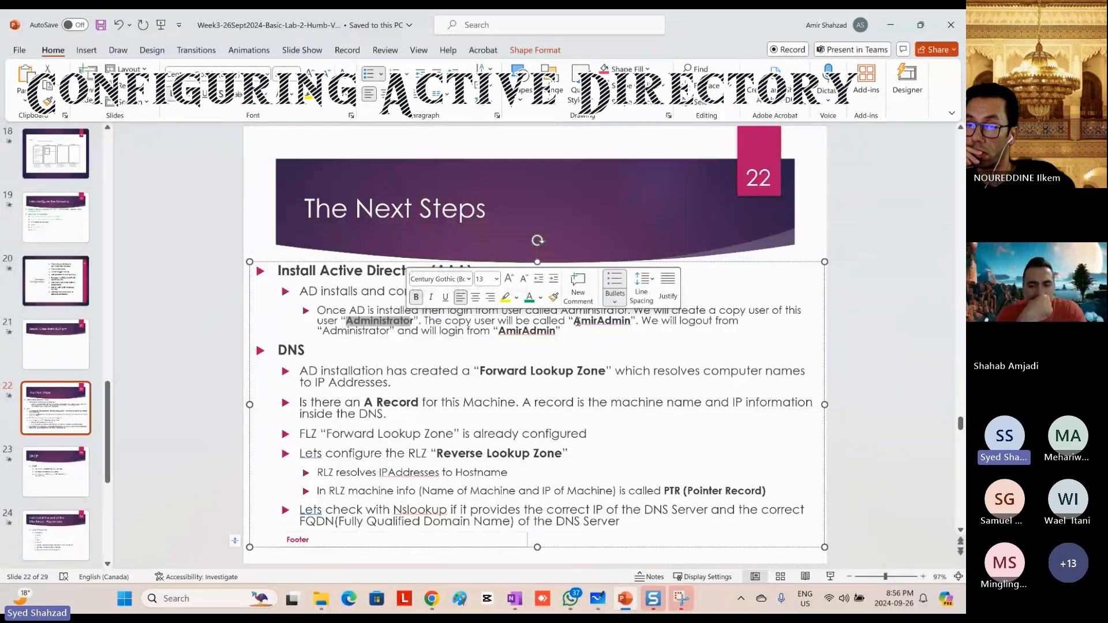
{"action": "left_click_drag", "start_coordinate": [576, 321], "coordinate": [630, 321]}
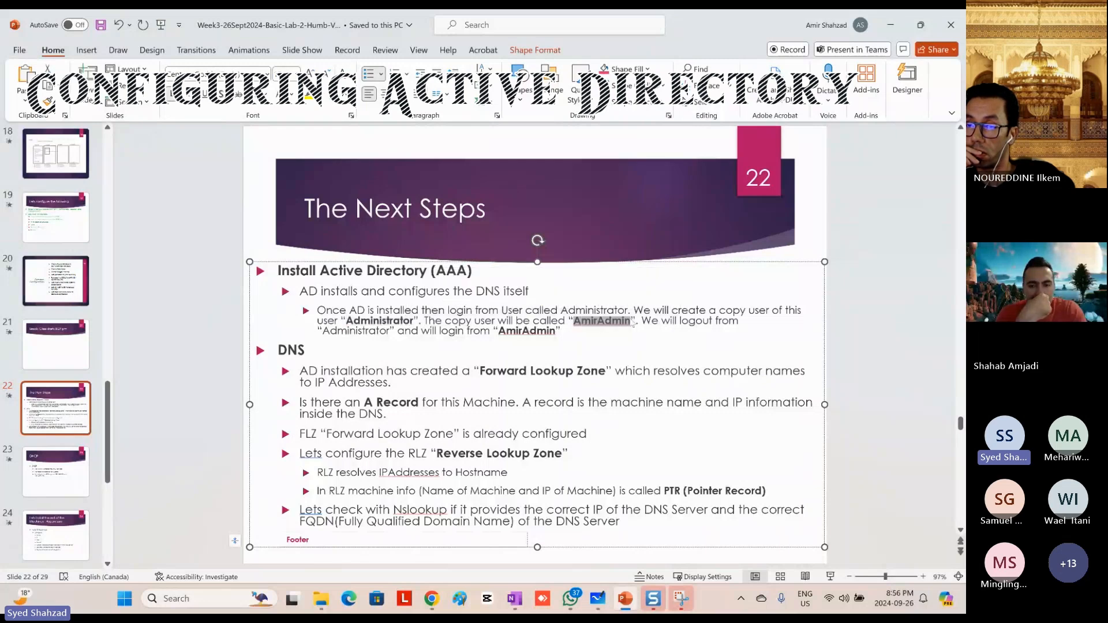
{"action": "left_click", "coordinate": [414, 320]}
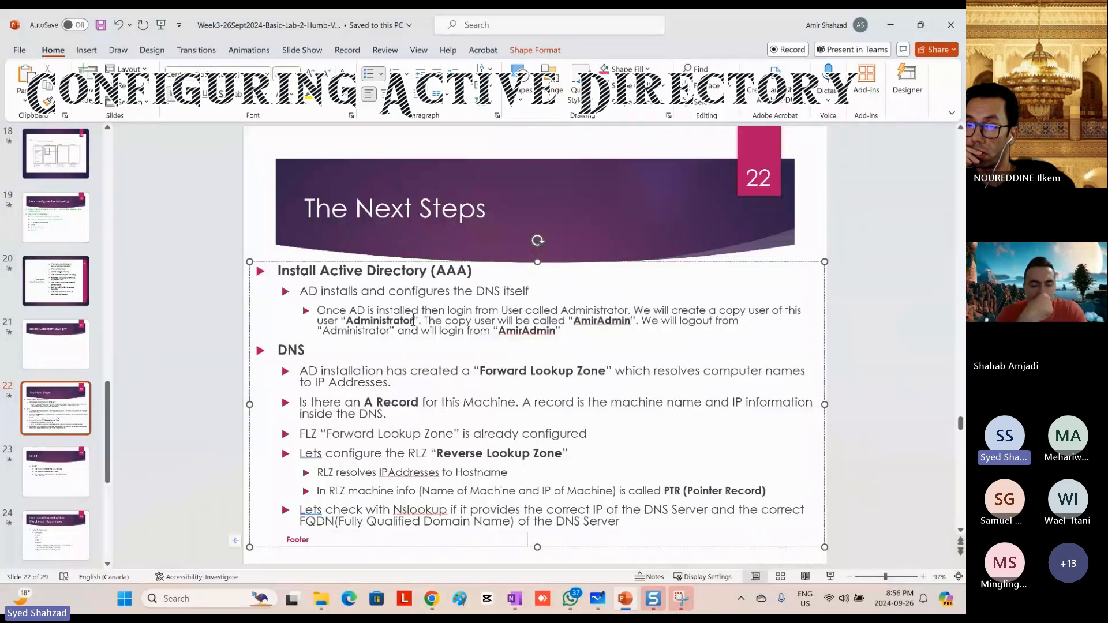
{"action": "double_click", "coordinate": [413, 321]}
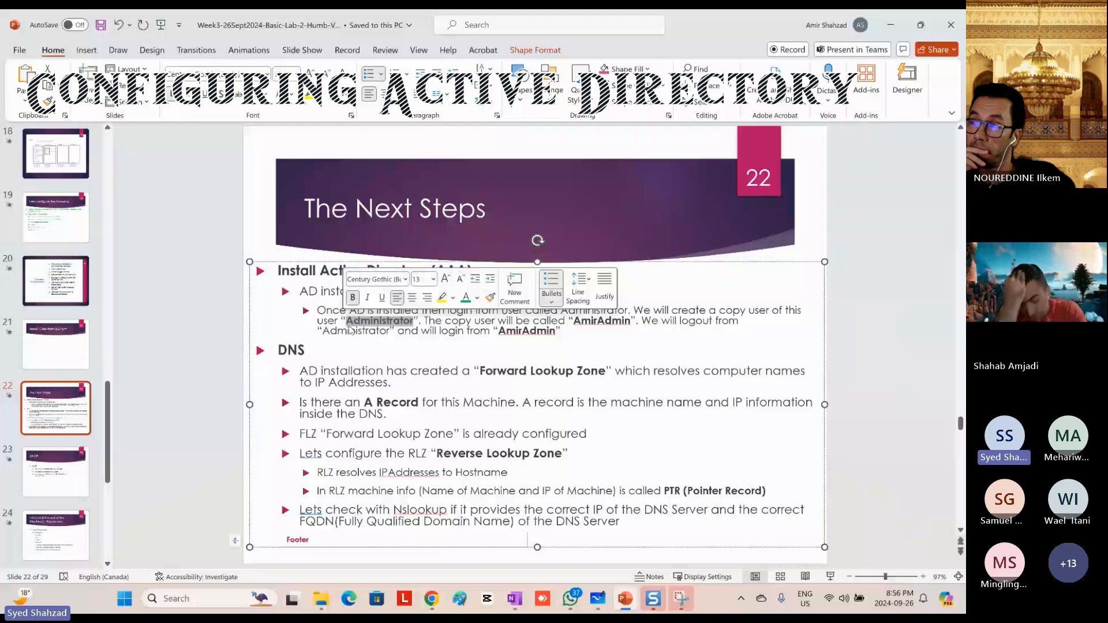
{"action": "double_click", "coordinate": [627, 324]}
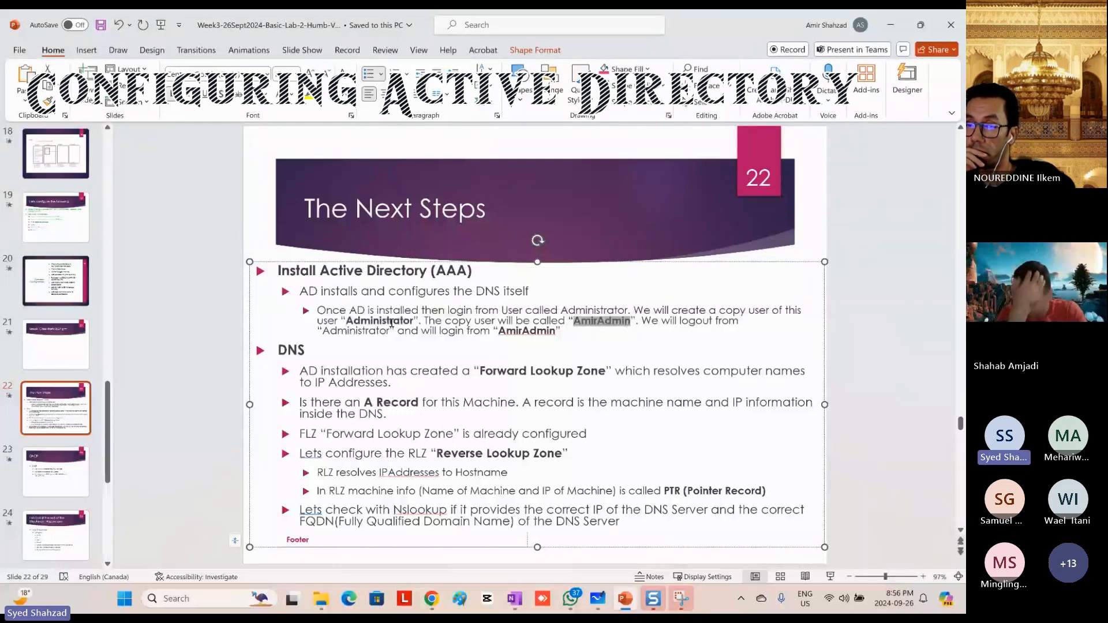
{"action": "double_click", "coordinate": [365, 320]}
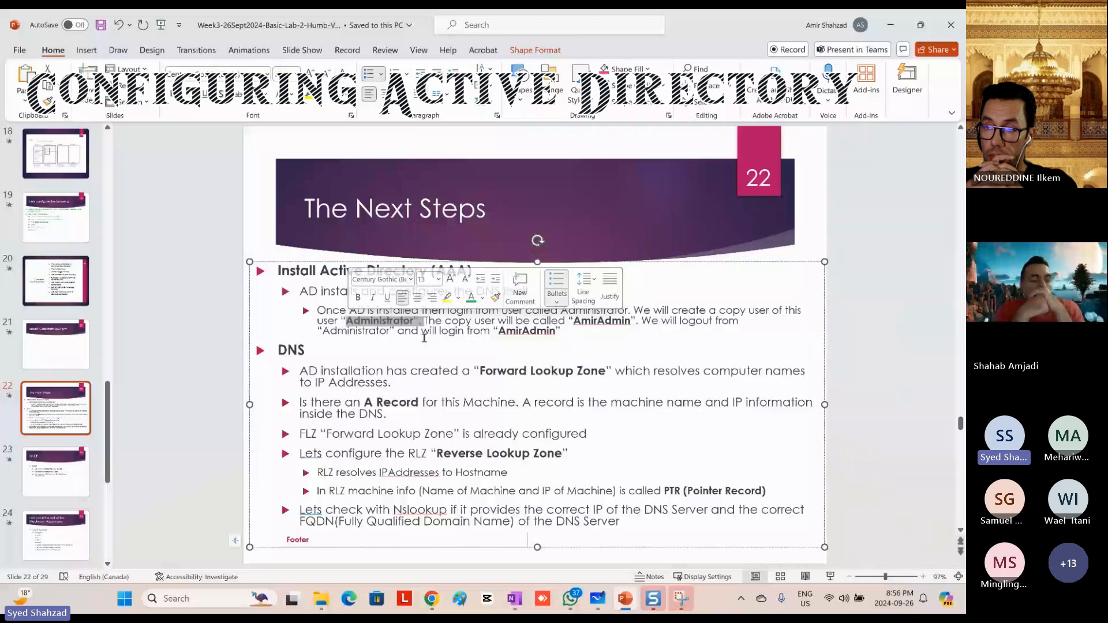
{"action": "left_click", "coordinate": [415, 321]}
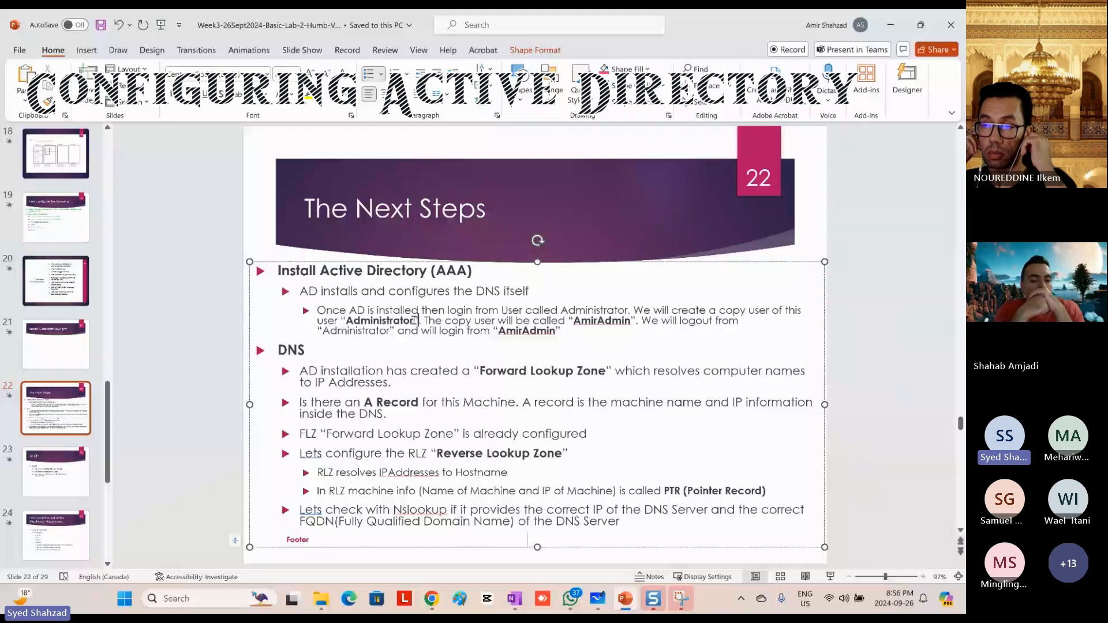
{"action": "double_click", "coordinate": [411, 320]}
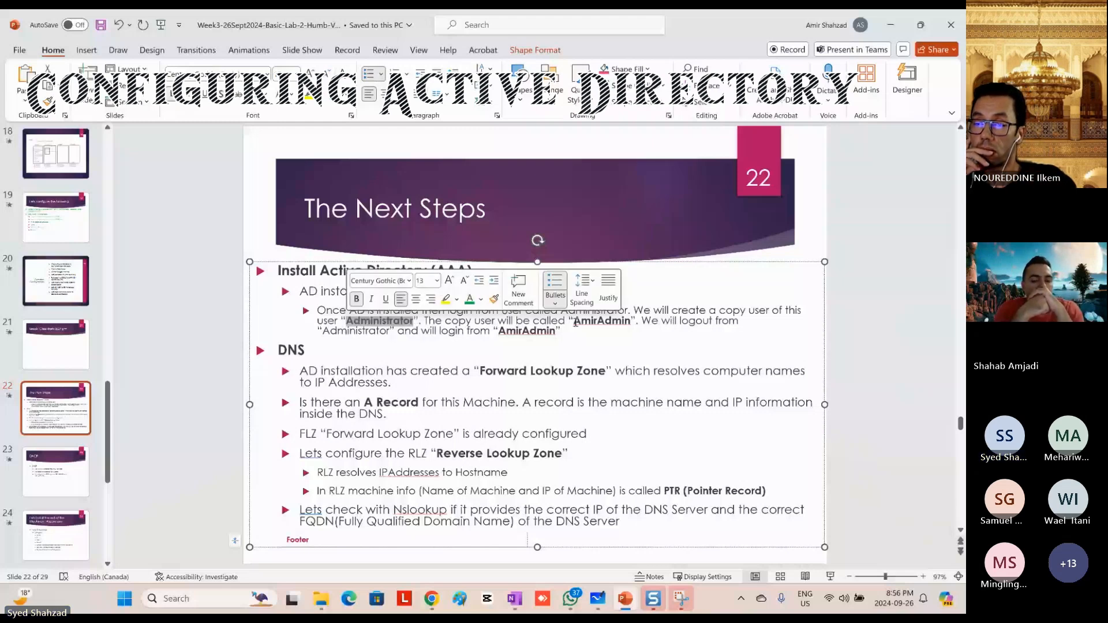
{"action": "double_click", "coordinate": [617, 322]}
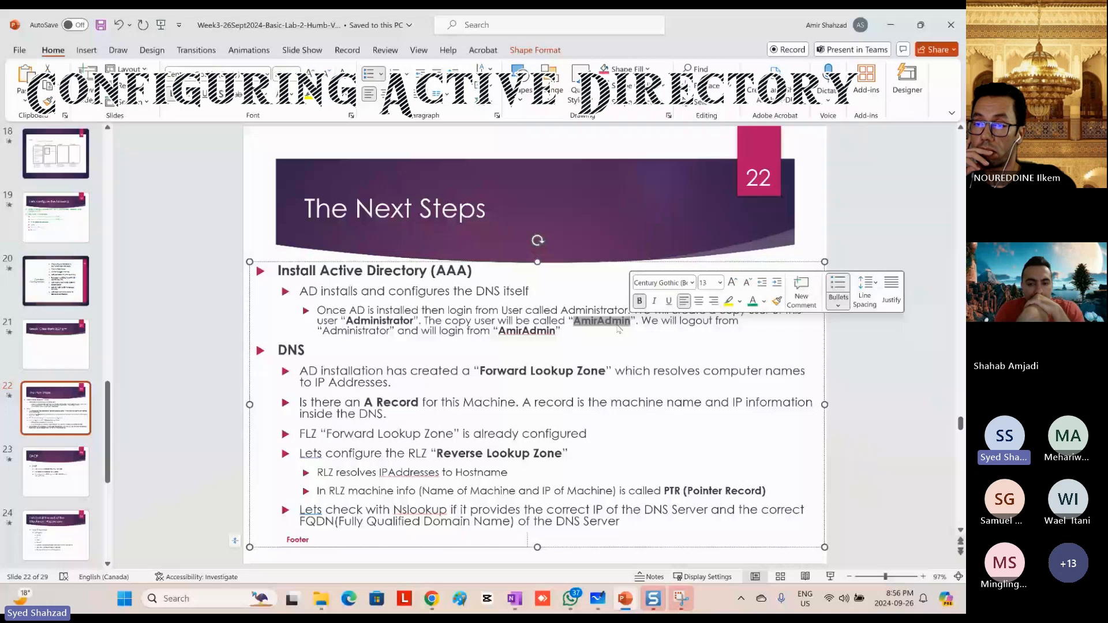
{"action": "double_click", "coordinate": [379, 321]}
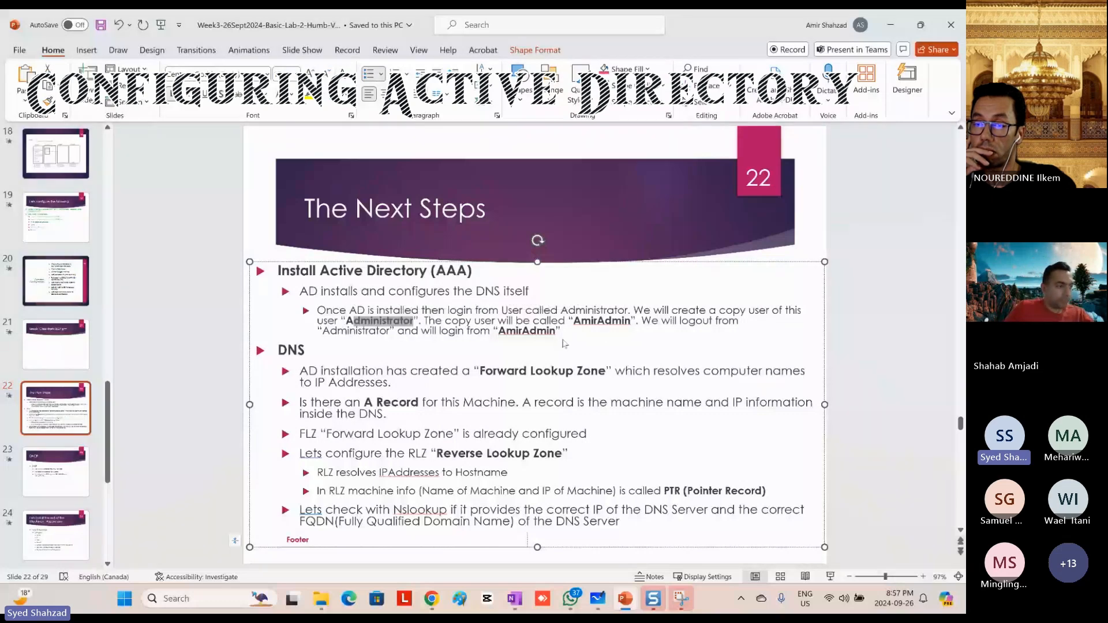
Step: Return to the AmirVM01 console and sign in to AMIRHUMB\Administrator with the account password
{"action": "key", "text": "alt+Tab"}
{"action": "type", "text": "******"}
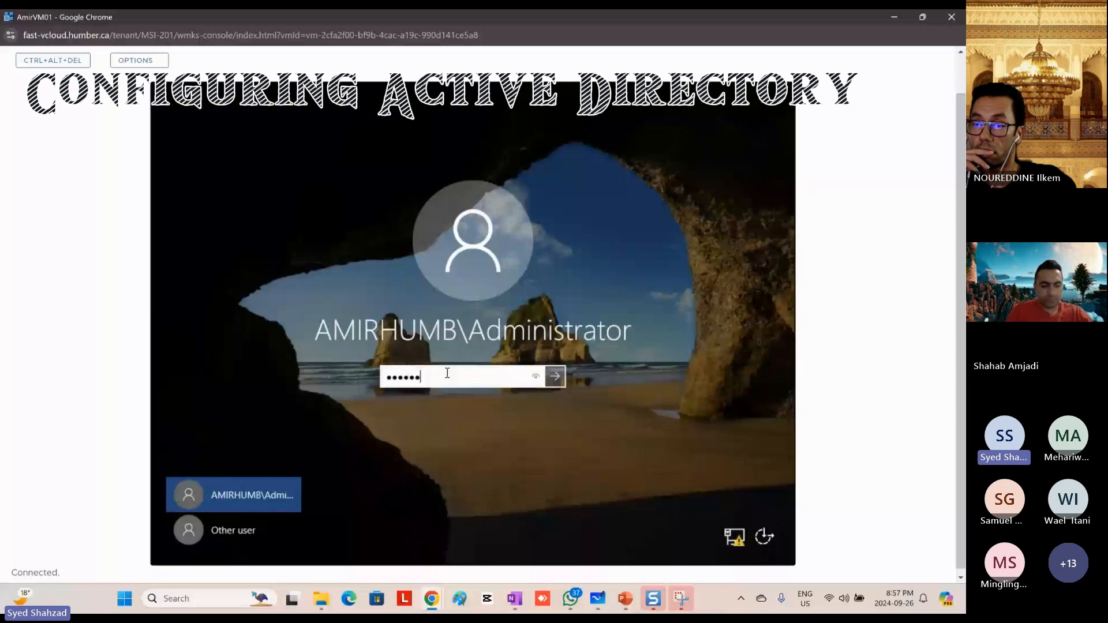
{"action": "key", "text": "Return"}
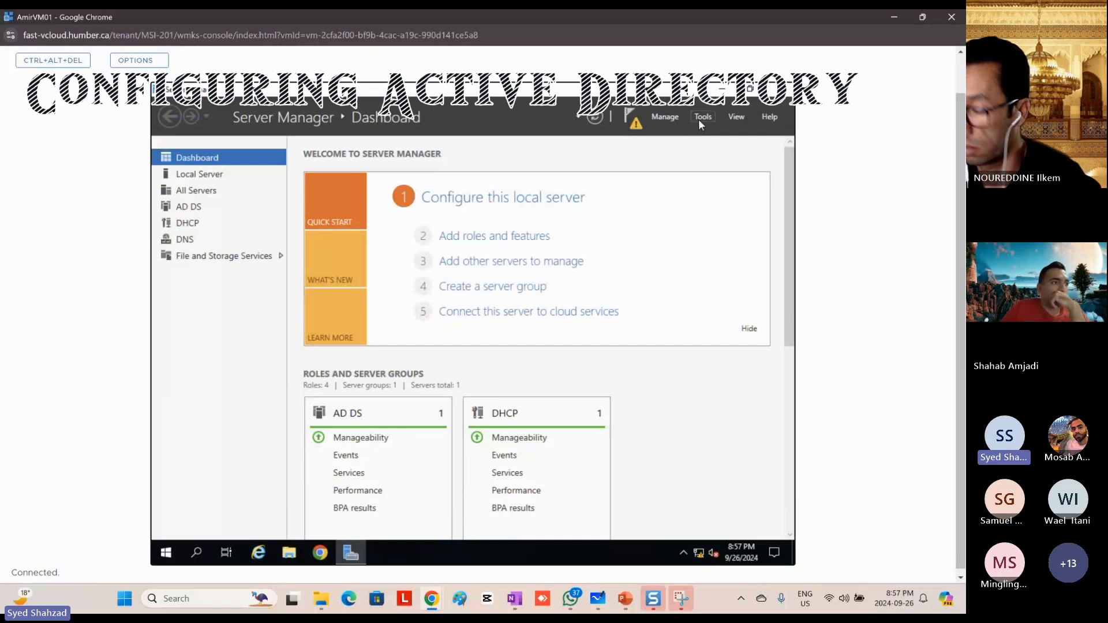
Step: Open Active Directory Users and Computers from Server Manager, maximize it and expand the AmirHumb.local domain
{"action": "left_click", "coordinate": [698, 119]}
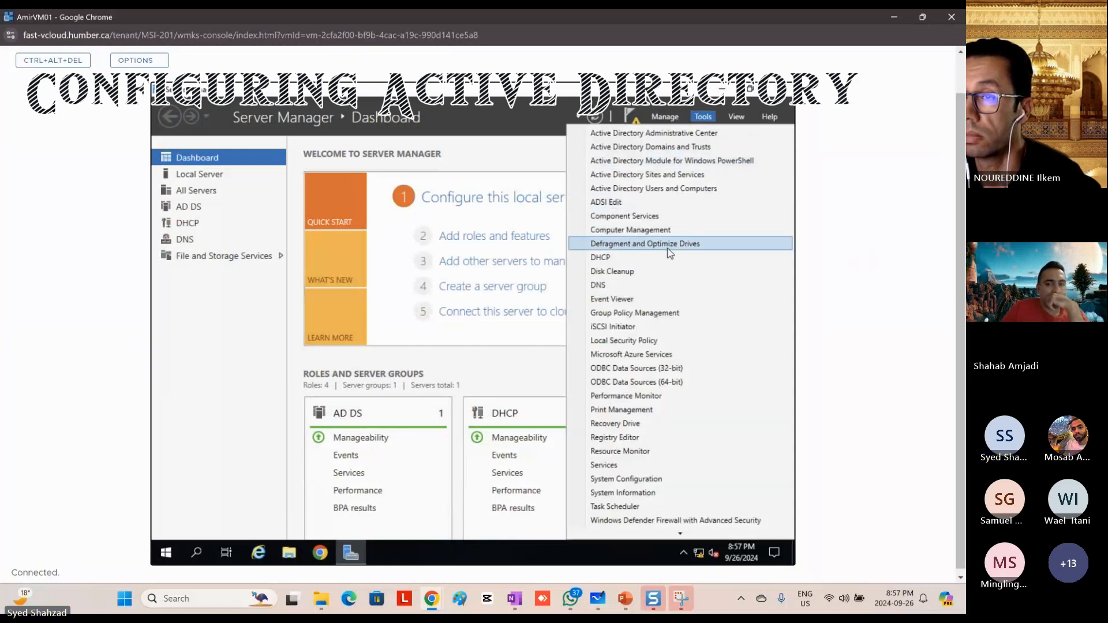
{"action": "left_click", "coordinate": [667, 189]}
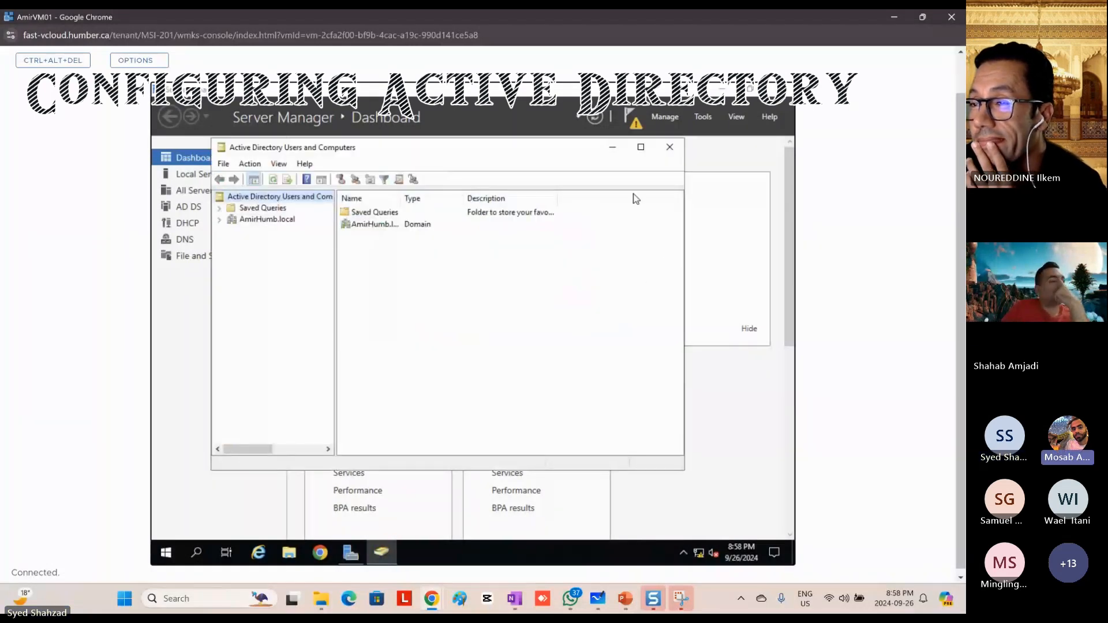
{"action": "left_click", "coordinate": [641, 148]}
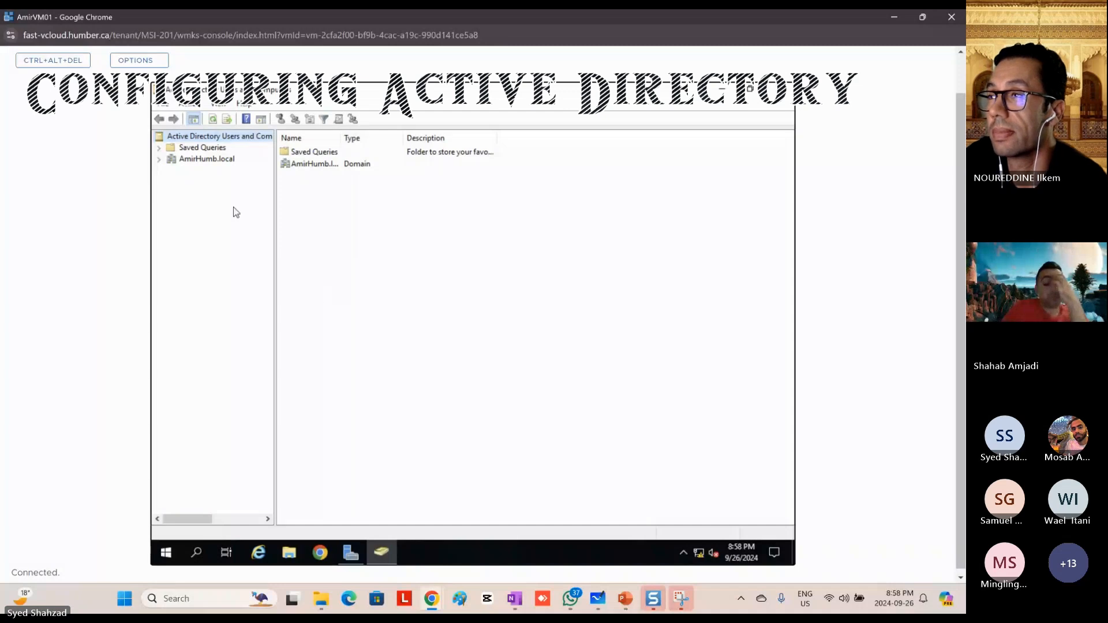
{"action": "left_click", "coordinate": [160, 160]}
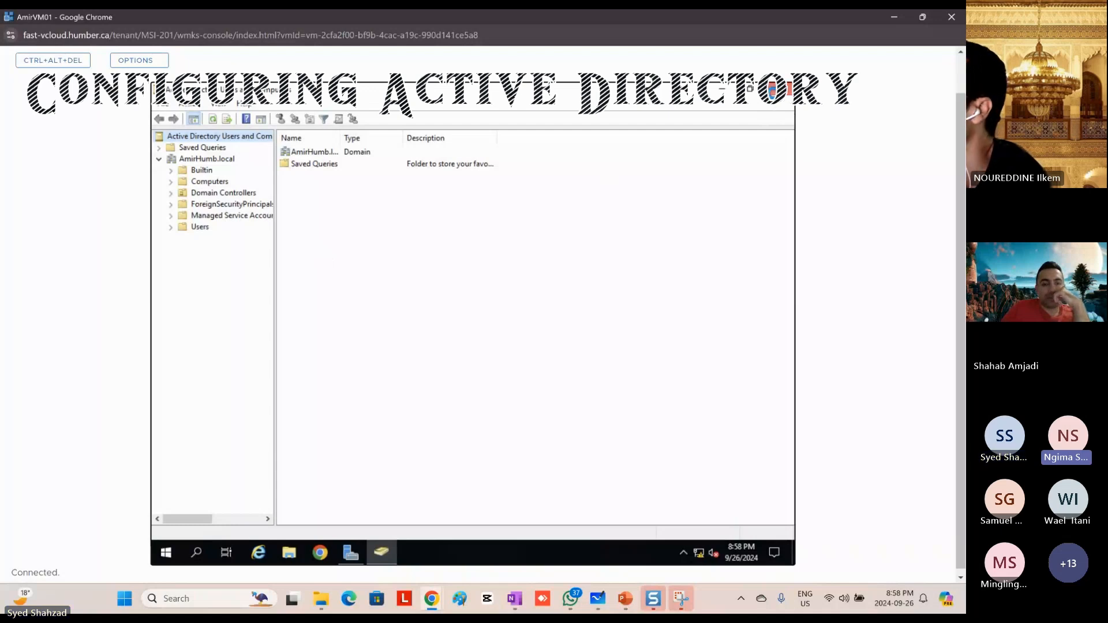
Step: Close and reopen Active Directory Users and Computers from Server Manager, list the AmirHumb.local Users container and widen the Name column
{"action": "left_click", "coordinate": [774, 90]}
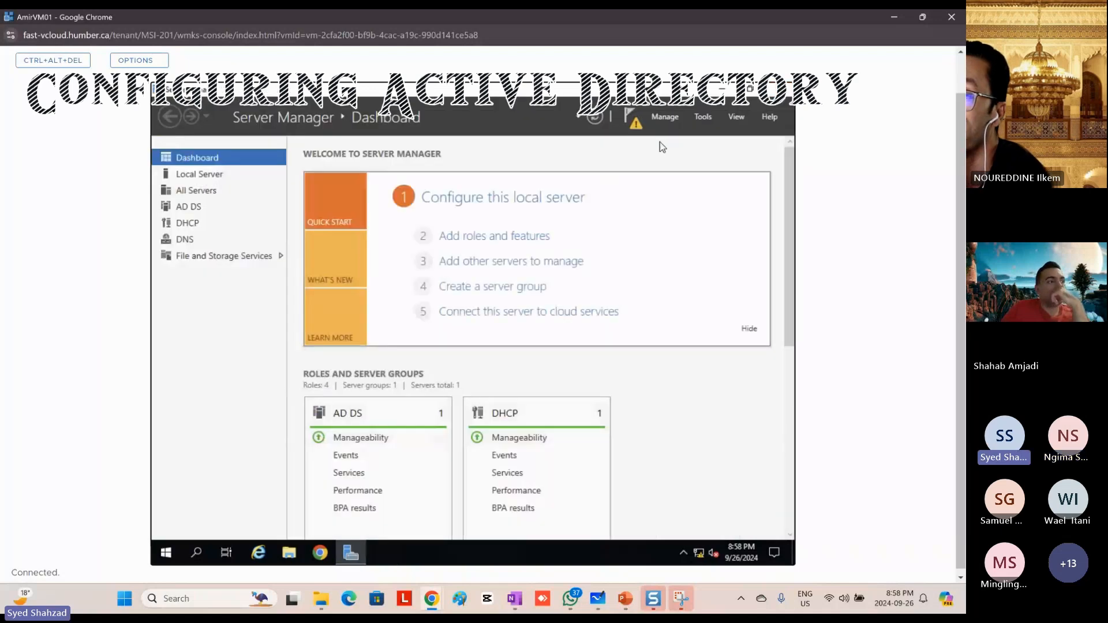
{"action": "left_click", "coordinate": [703, 118]}
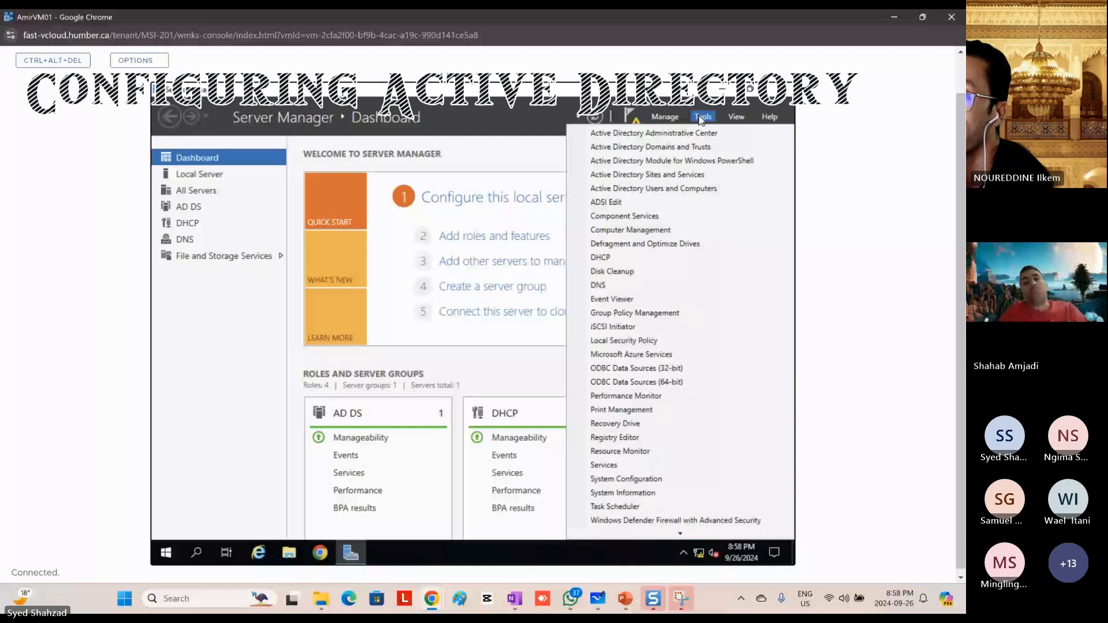
{"action": "left_click", "coordinate": [667, 190]}
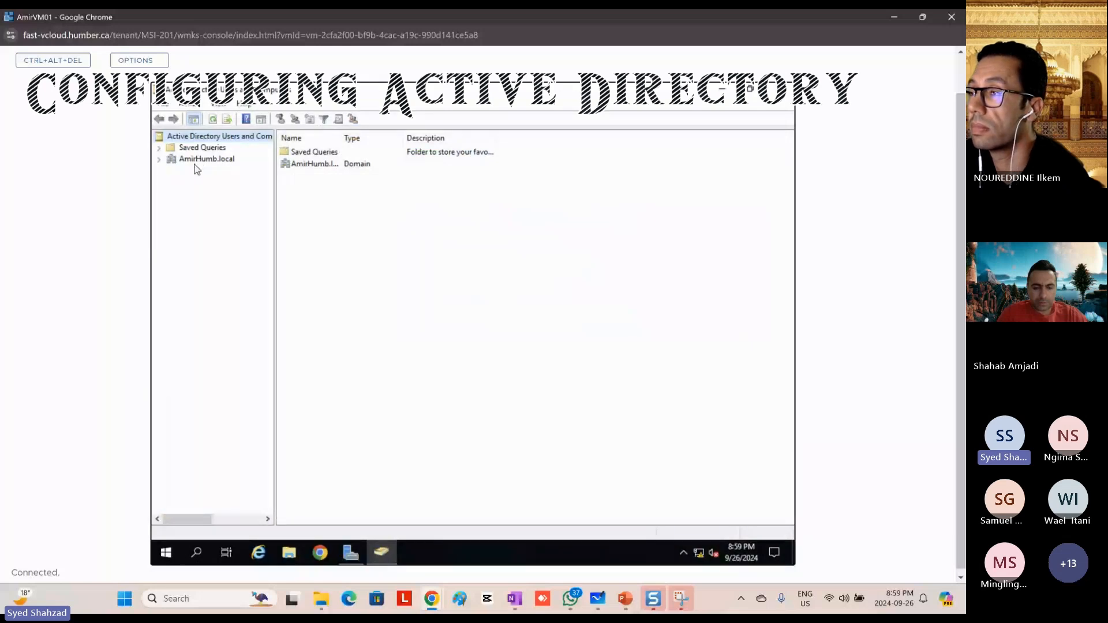
{"action": "left_click", "coordinate": [160, 163]}
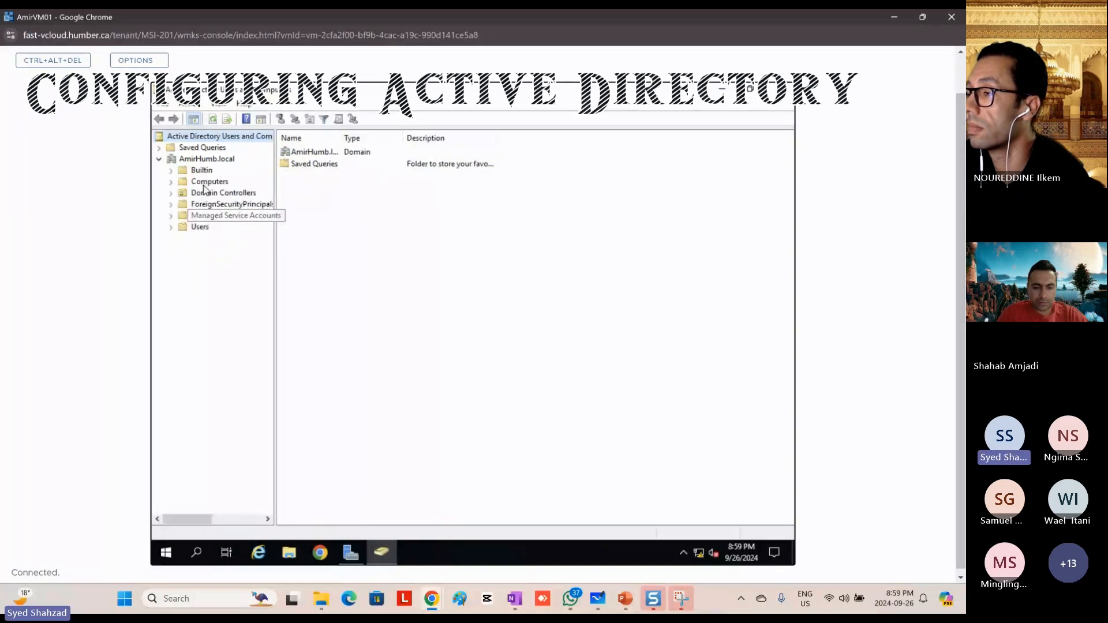
{"action": "left_click", "coordinate": [206, 228]}
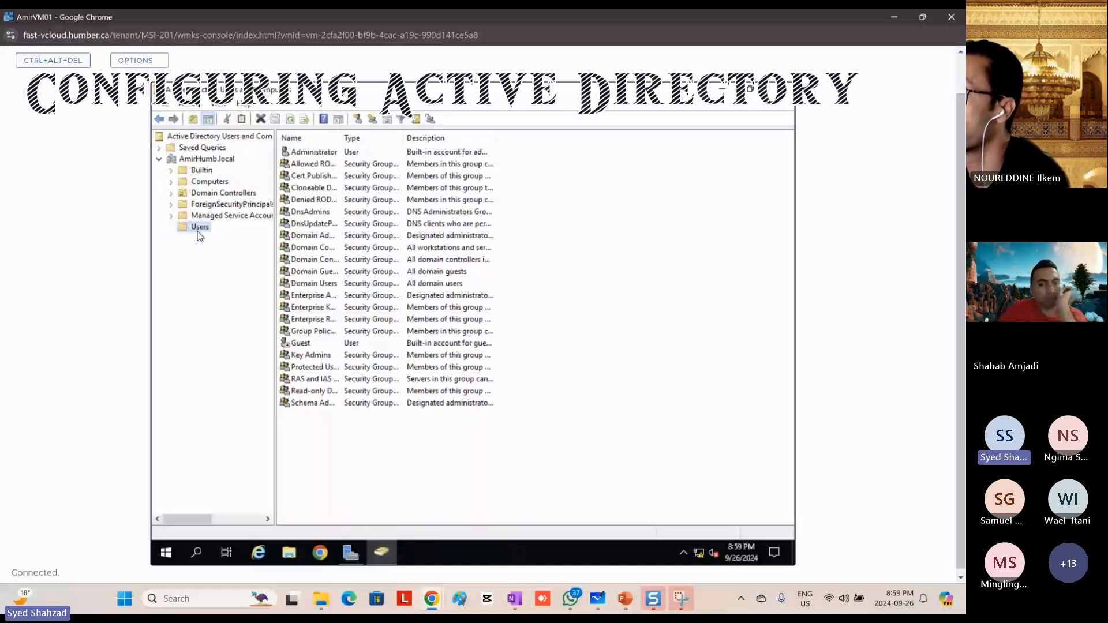
{"action": "left_click_drag", "start_coordinate": [340, 139], "coordinate": [386, 139]}
Step: Start a copy of the Administrator user and enter AmirAdmin as its first name
{"action": "left_click", "coordinate": [323, 152]}
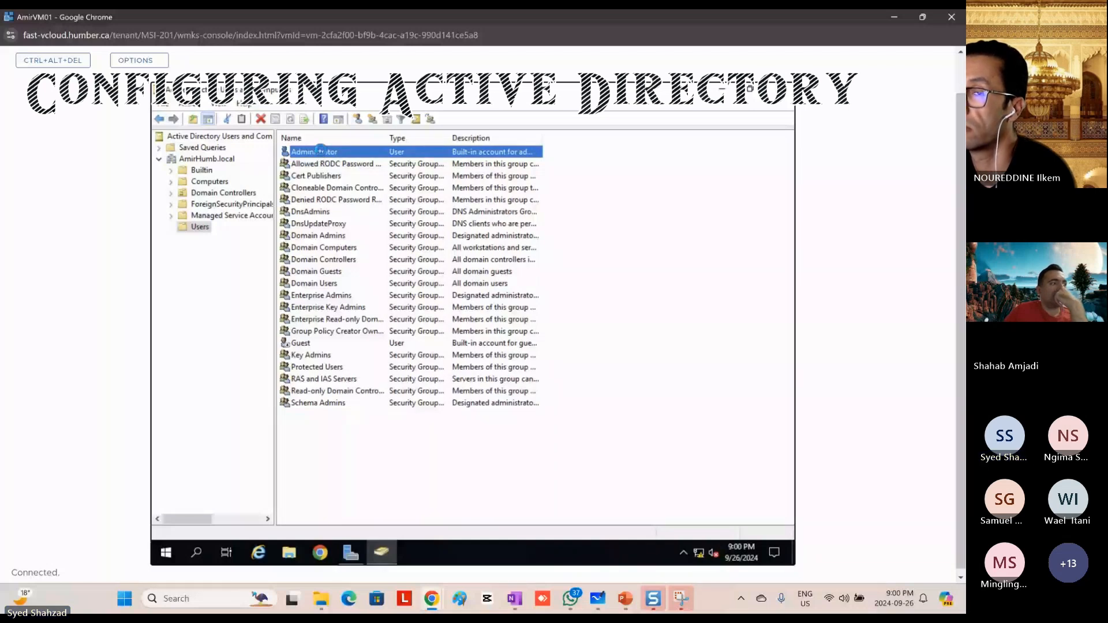
{"action": "right_click", "coordinate": [321, 155]}
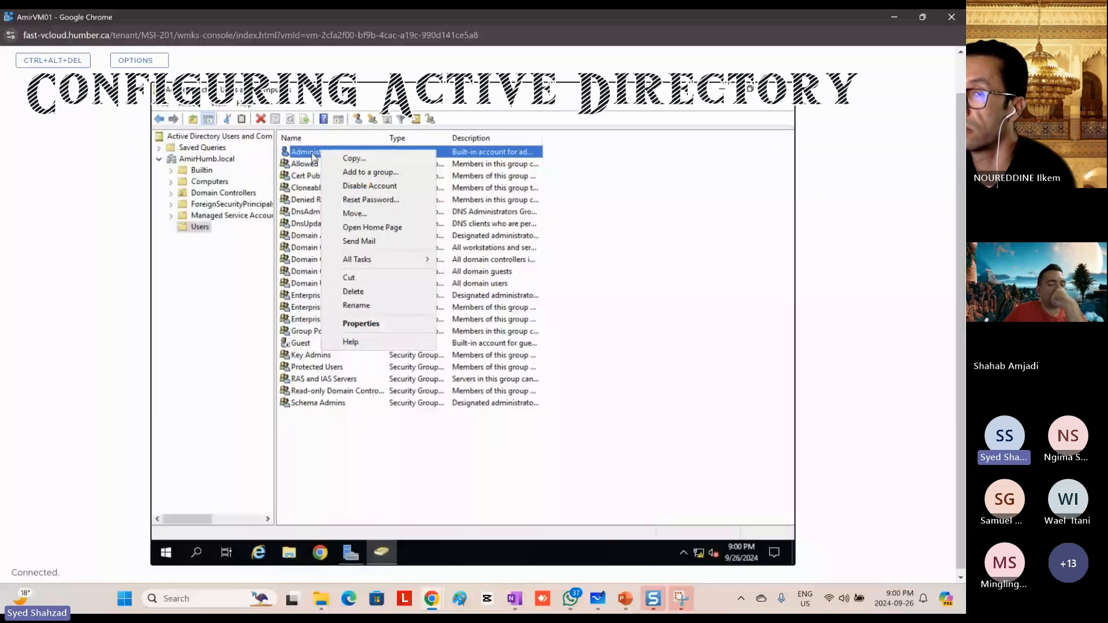
{"action": "left_click", "coordinate": [373, 159]}
{"action": "left_click_drag", "start_coordinate": [327, 101], "coordinate": [541, 128]}
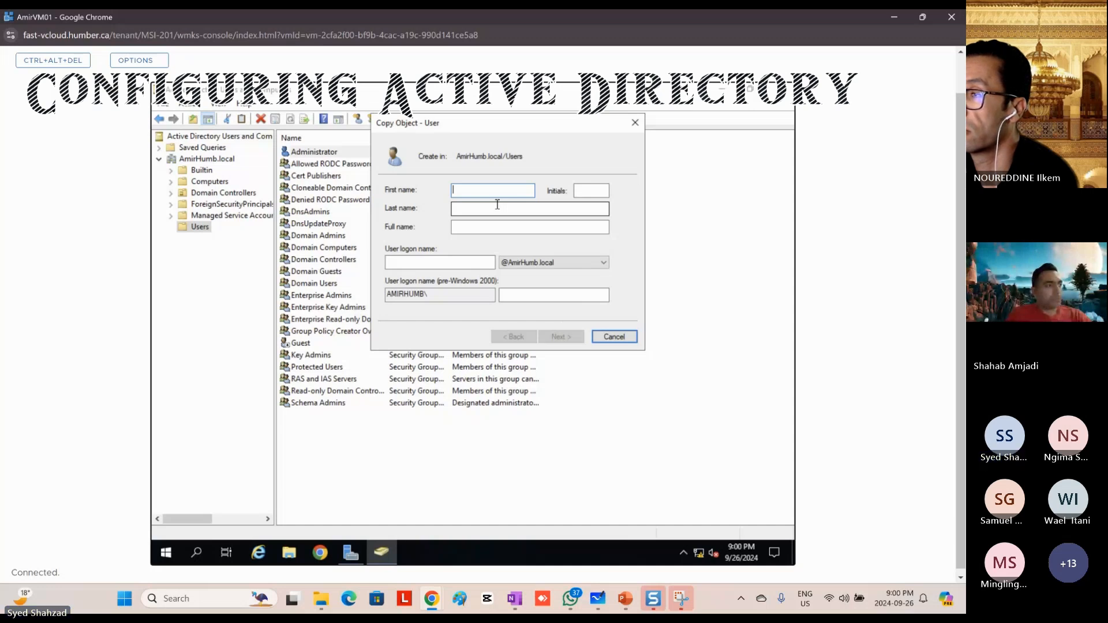
{"action": "type", "text": "AmirAdmin"}
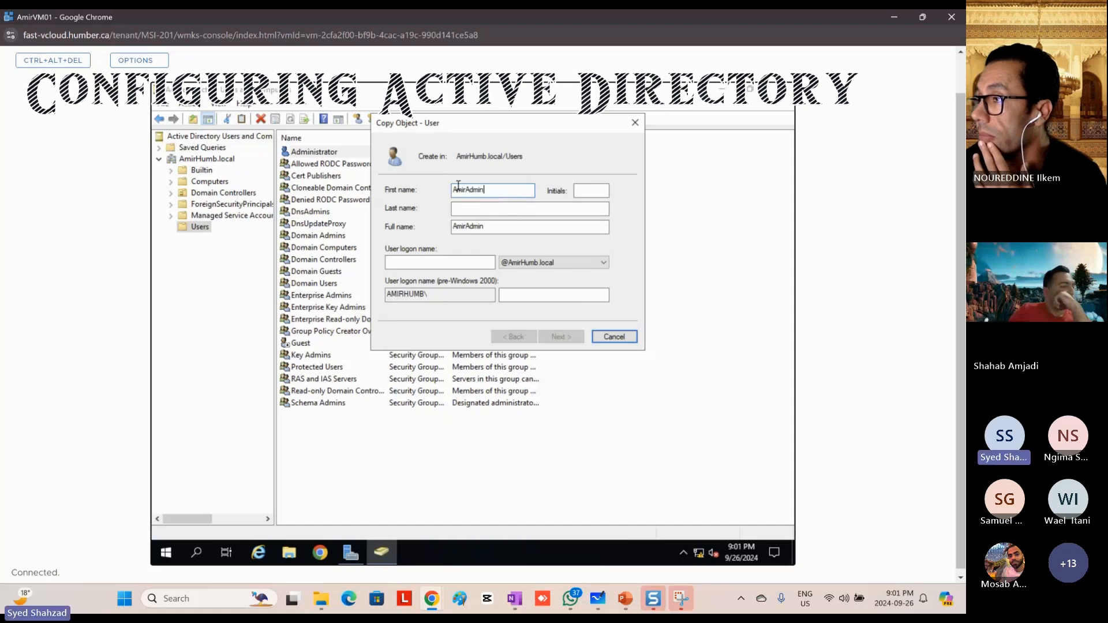
Step: Copy the full name AmirAdmin into the user logon name of the new account
{"action": "left_click_drag", "start_coordinate": [467, 189], "coordinate": [453, 192]}
{"action": "left_click_drag", "start_coordinate": [489, 226], "coordinate": [421, 231]}
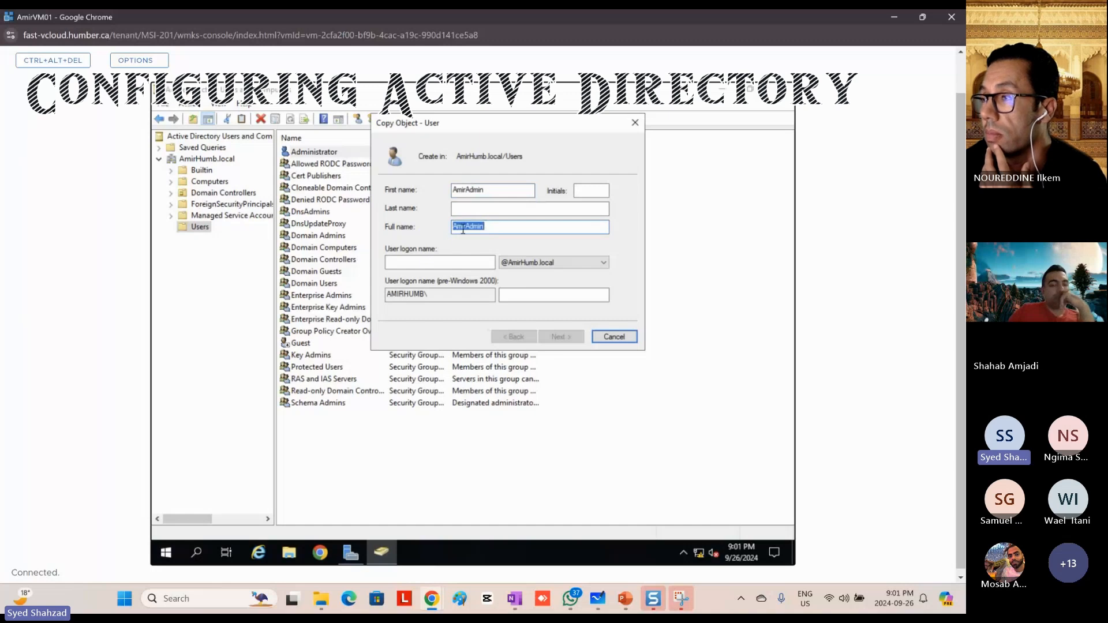
{"action": "right_click", "coordinate": [461, 229]}
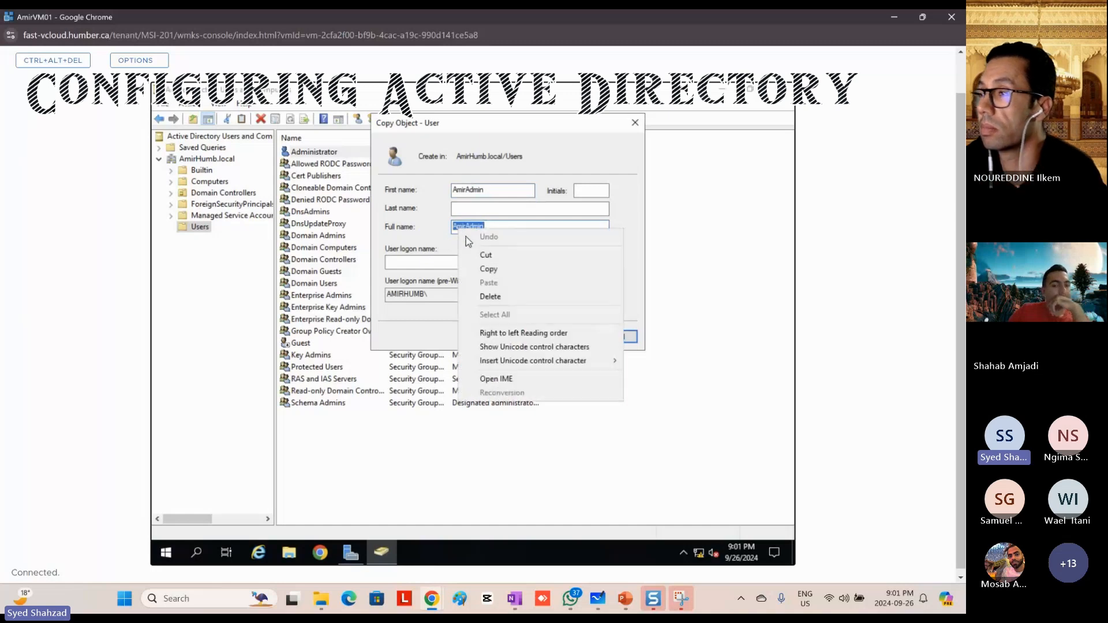
{"action": "left_click", "coordinate": [489, 270]}
{"action": "left_click", "coordinate": [396, 262]}
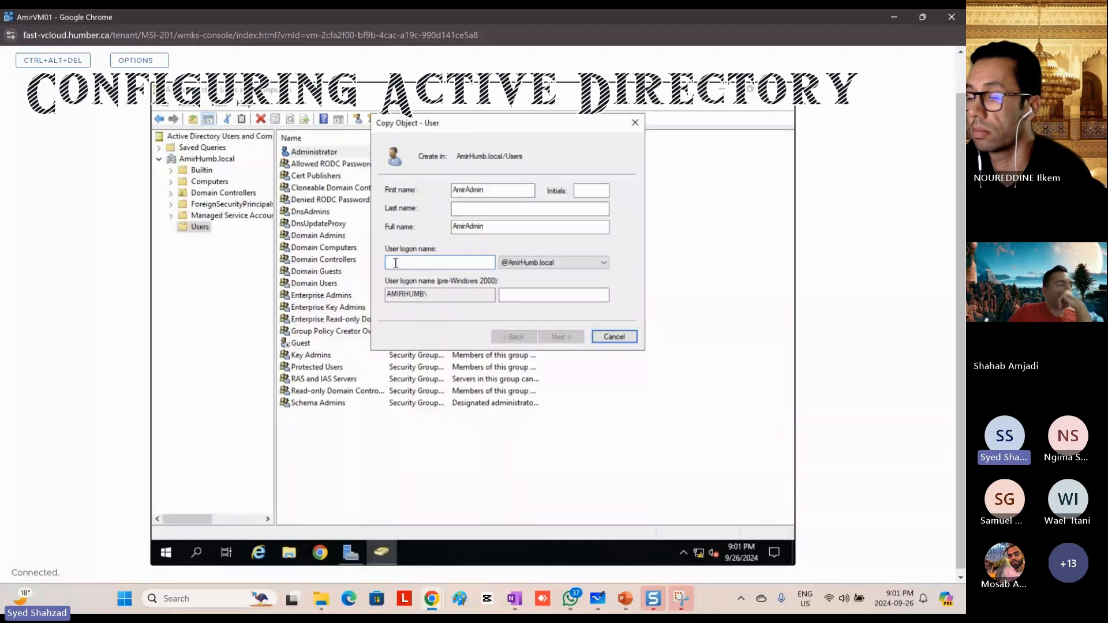
{"action": "right_click", "coordinate": [395, 265]}
{"action": "left_click", "coordinate": [430, 332]}
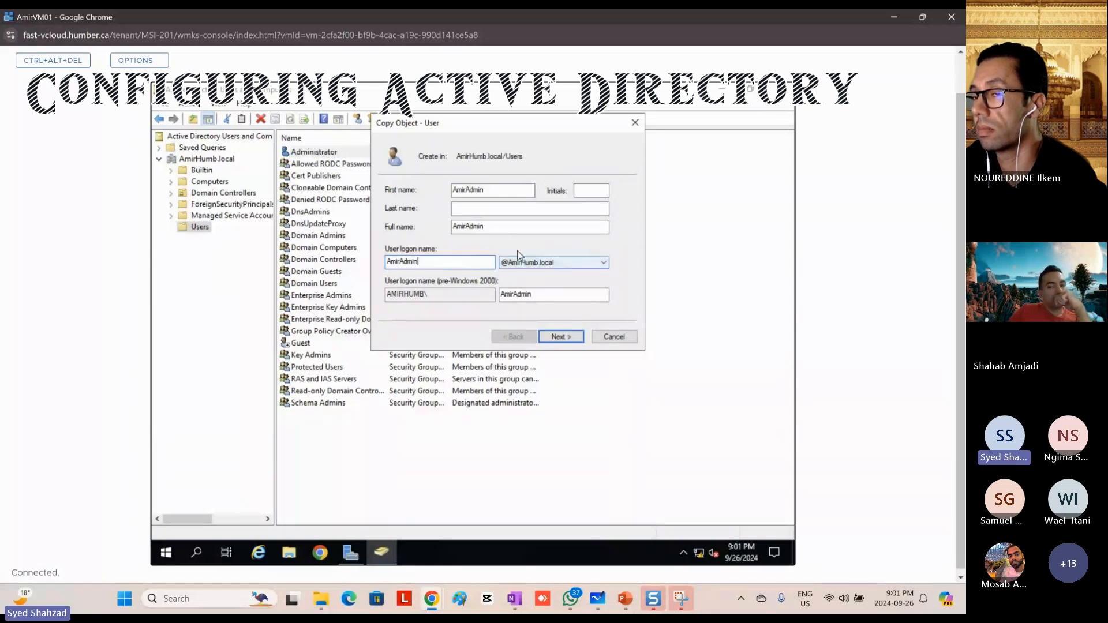
Step: Enter and confirm the new account's password, keep Password never expires enabled, and finish creating AmirAdmin
{"action": "left_click", "coordinate": [561, 338]}
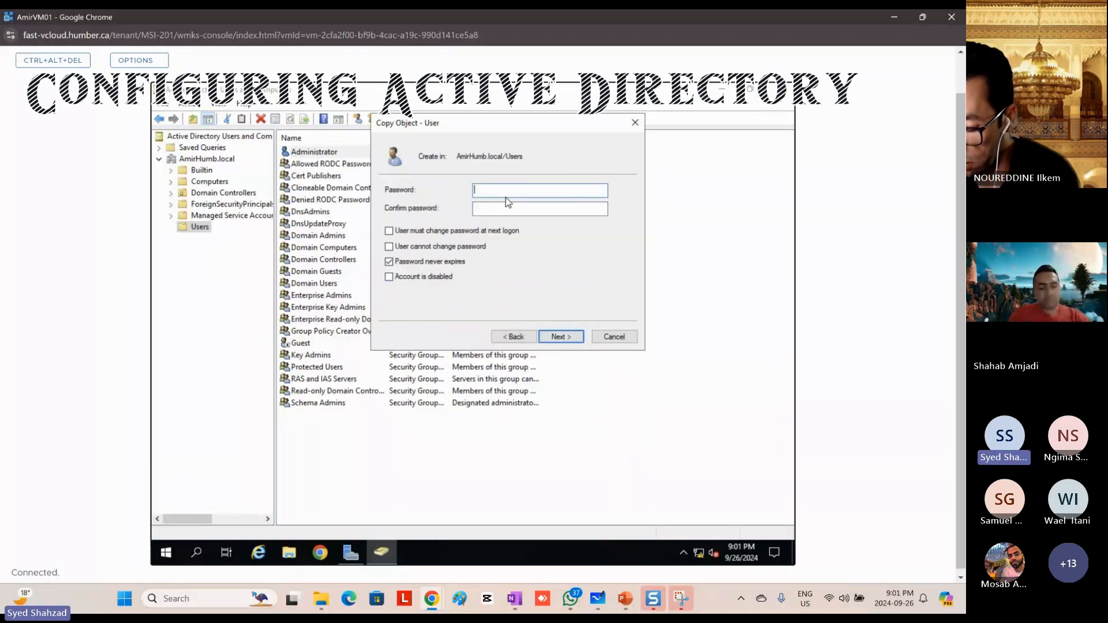
{"action": "type", "text": "P@ss"}
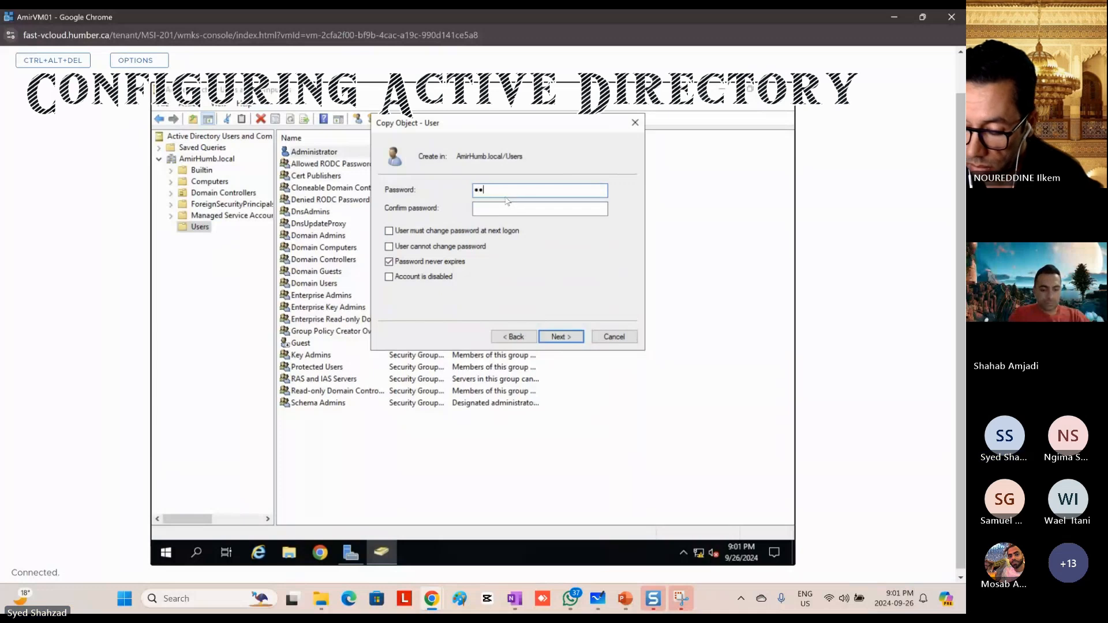
{"action": "type", "text": "w0rd"}
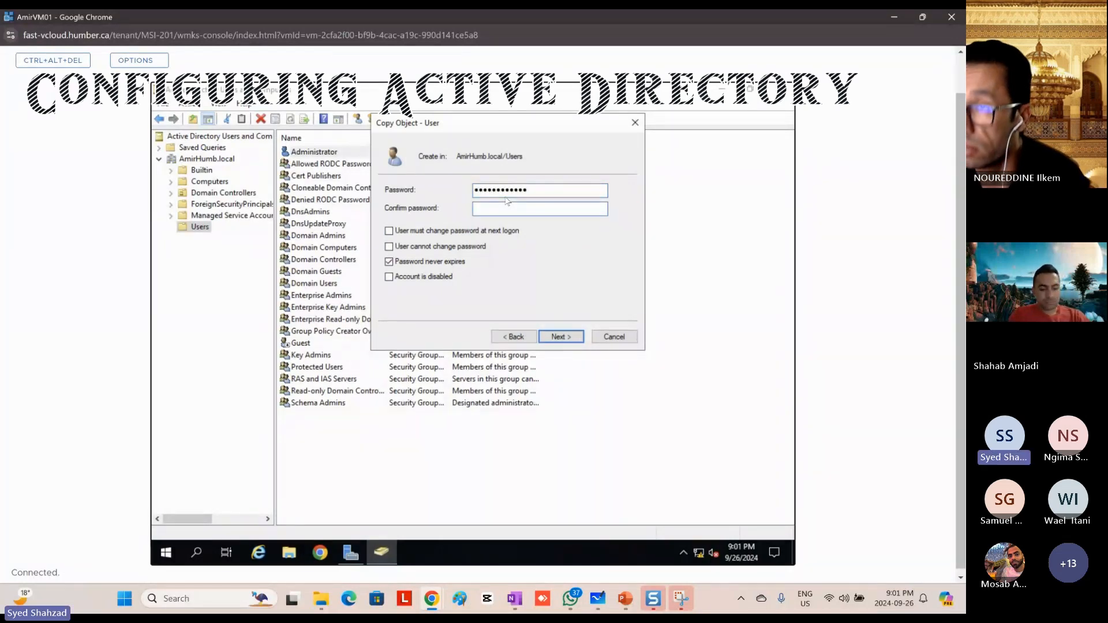
{"action": "type", "text": "P@ssw0rd123!"}
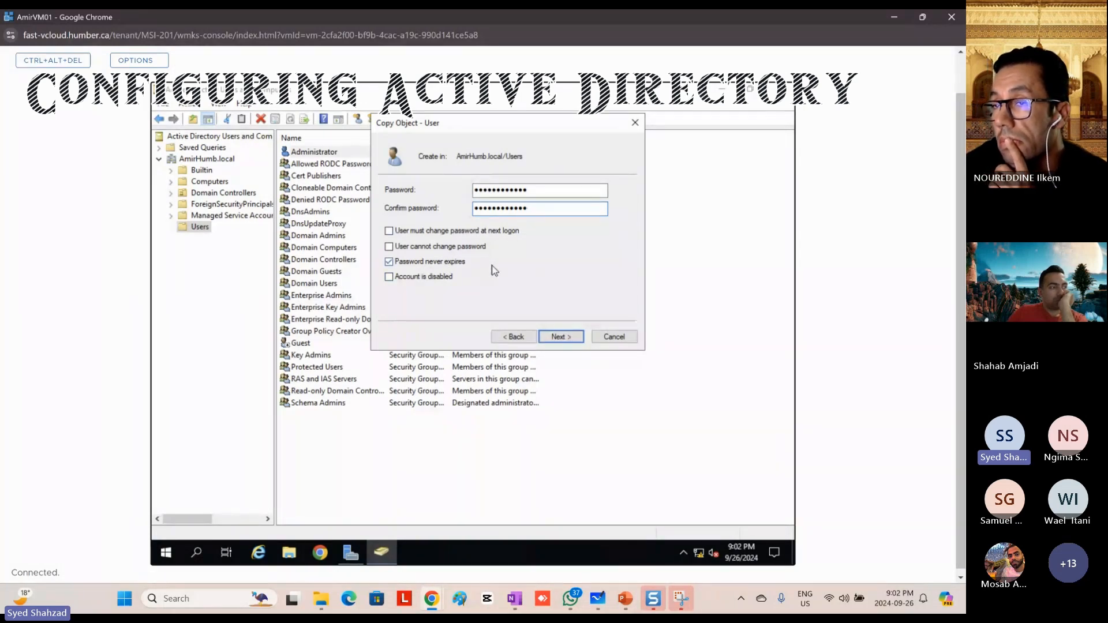
{"action": "left_click", "coordinate": [561, 337]}
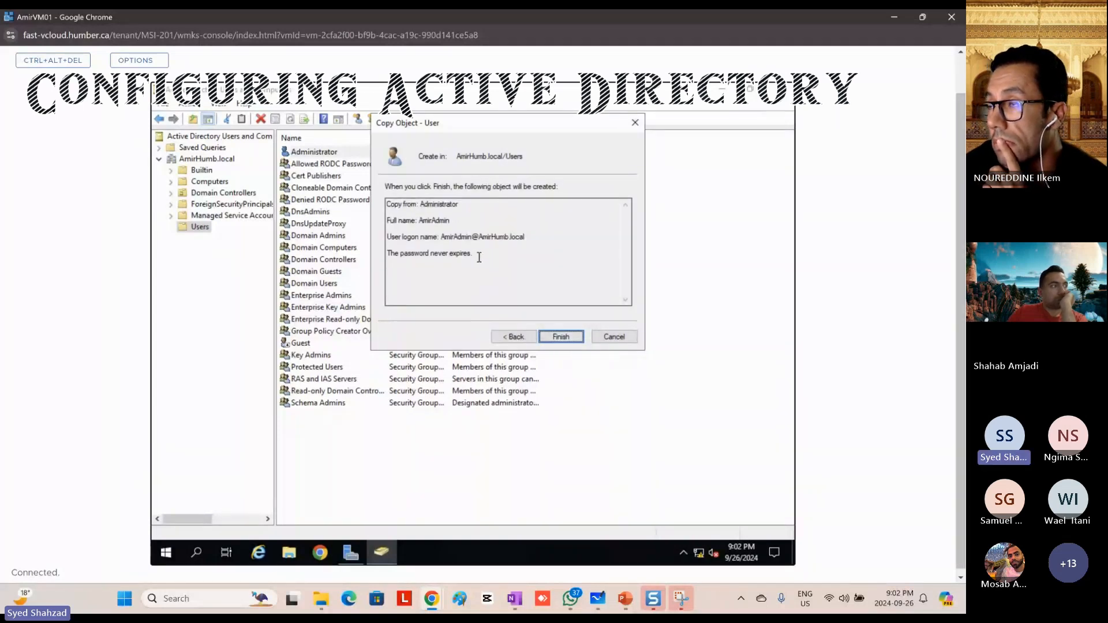
{"action": "left_click", "coordinate": [563, 340]}
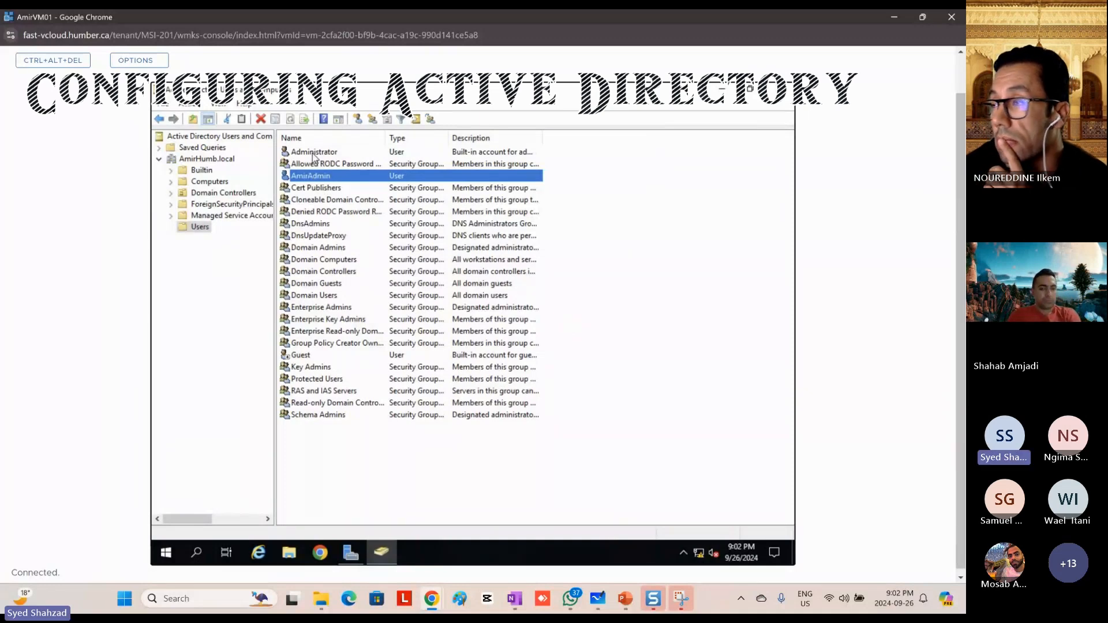
{"action": "left_click", "coordinate": [318, 153]}
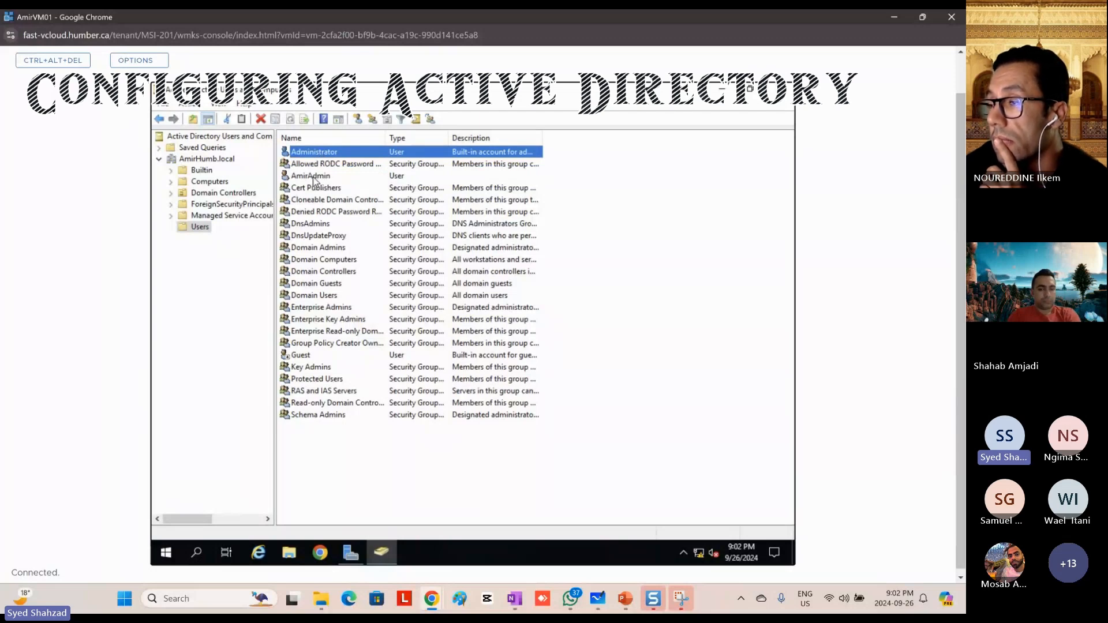
{"action": "left_click", "coordinate": [315, 176]}
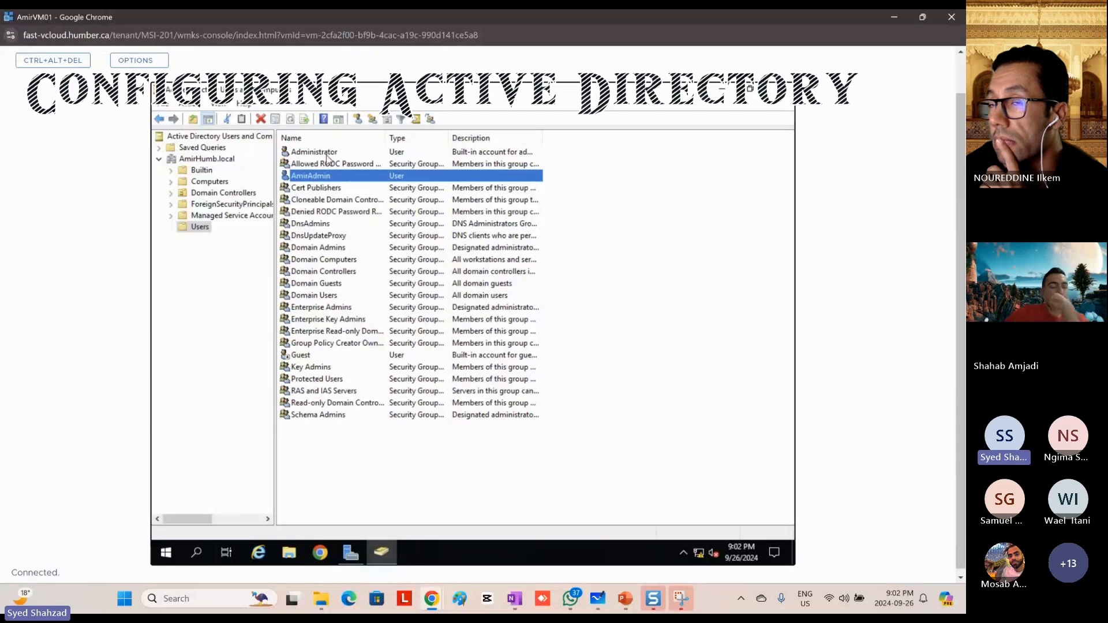
{"action": "left_click", "coordinate": [322, 153]}
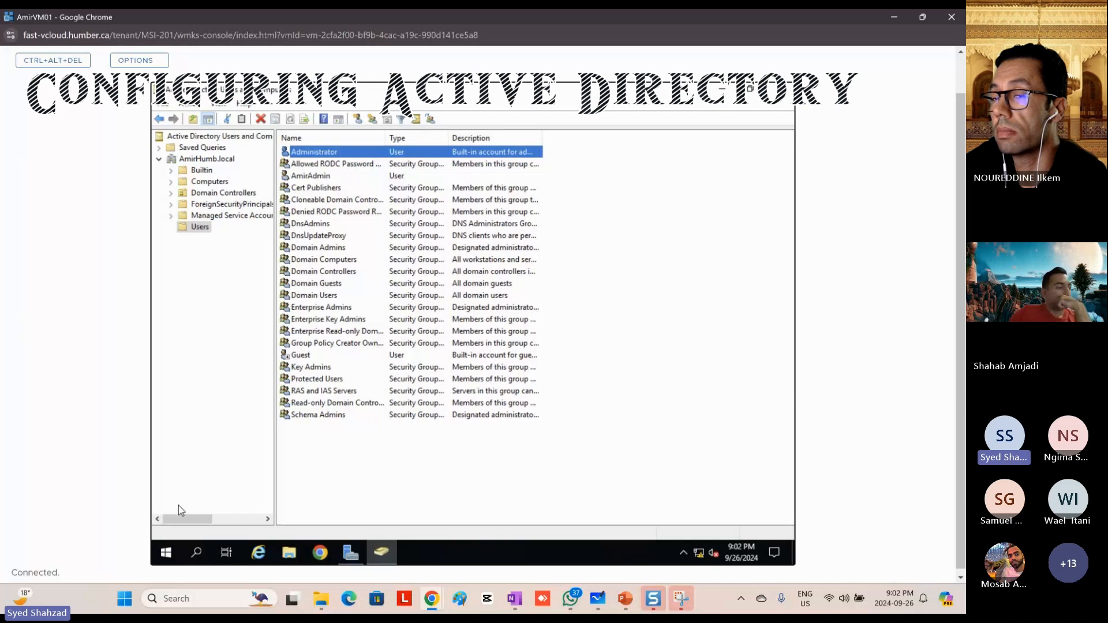
Step: Sign the Administrator account out of the AmirVM01 server
{"action": "right_click", "coordinate": [166, 554]}
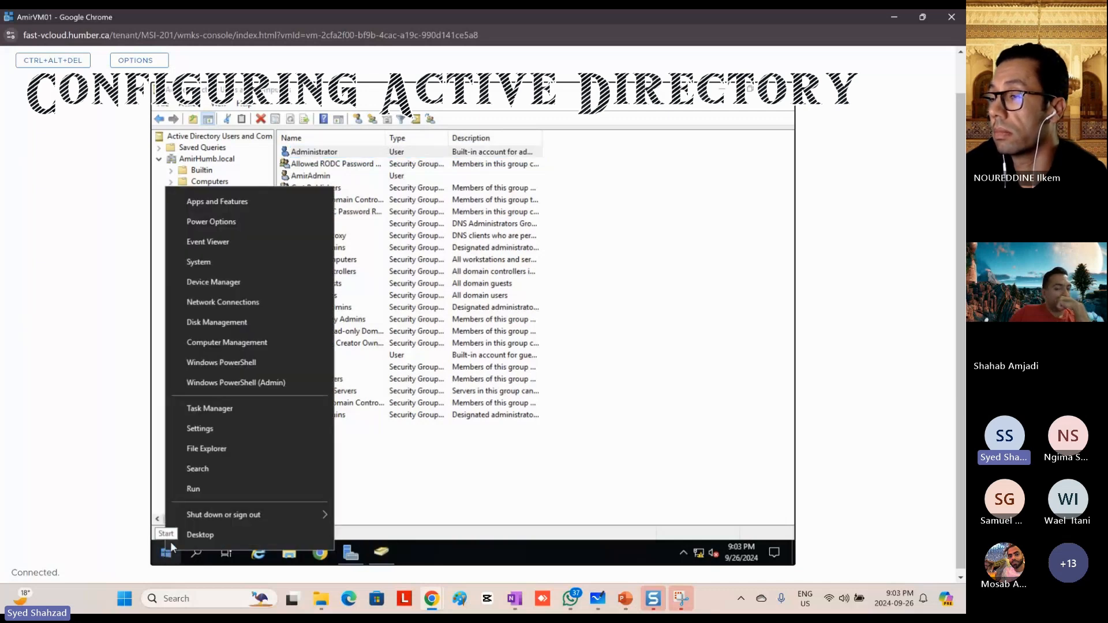
{"action": "mouse_move", "coordinate": [225, 519]}
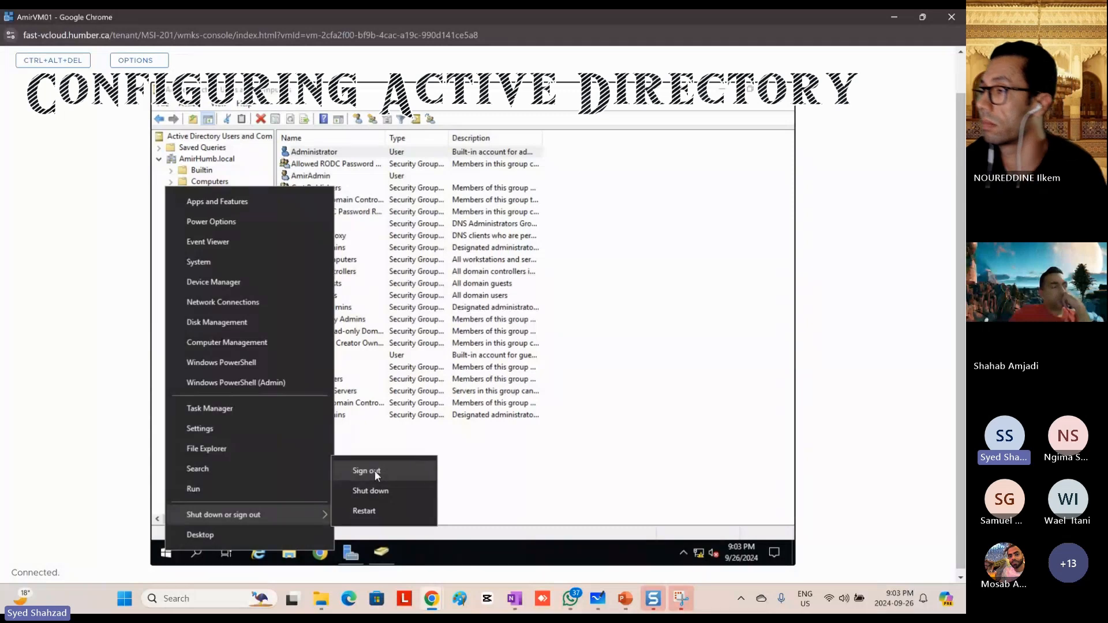
{"action": "left_click", "coordinate": [376, 470]}
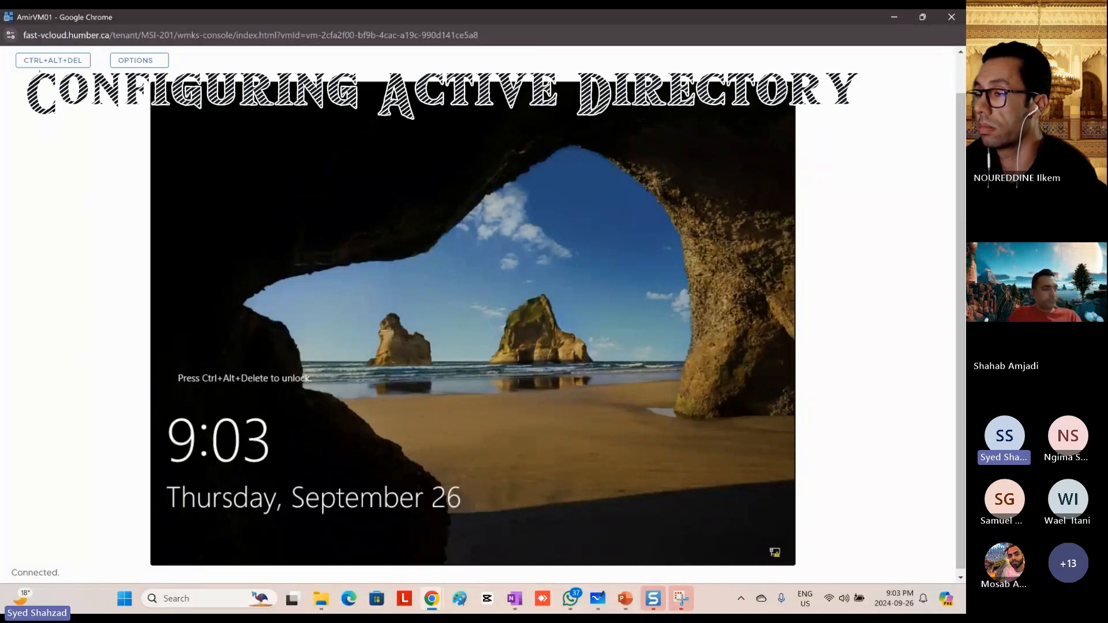
Step: Unlock the server and sign in to the AMIRHUMB domain as other user AmirAdmin with the account password
{"action": "left_click", "coordinate": [53, 67]}
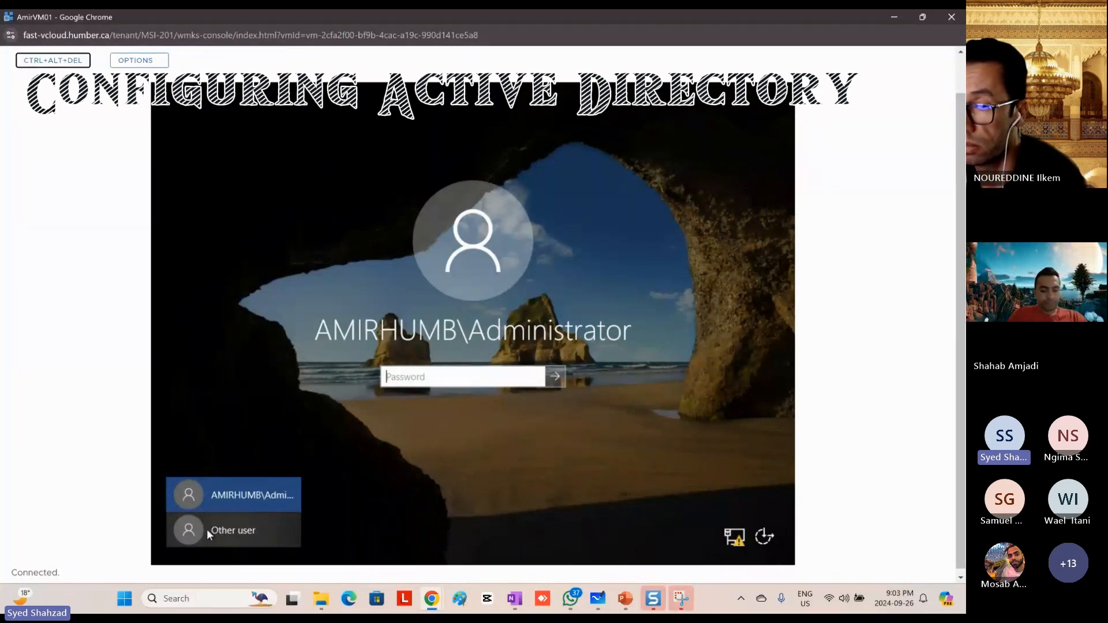
{"action": "left_click", "coordinate": [227, 531]}
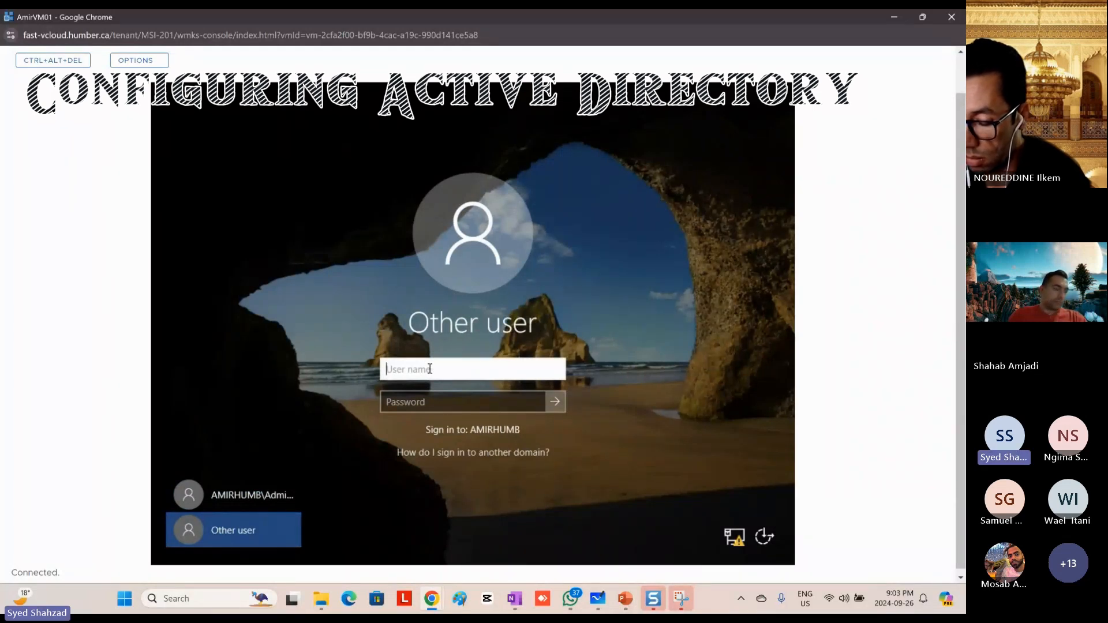
{"action": "type", "text": "Amir"}
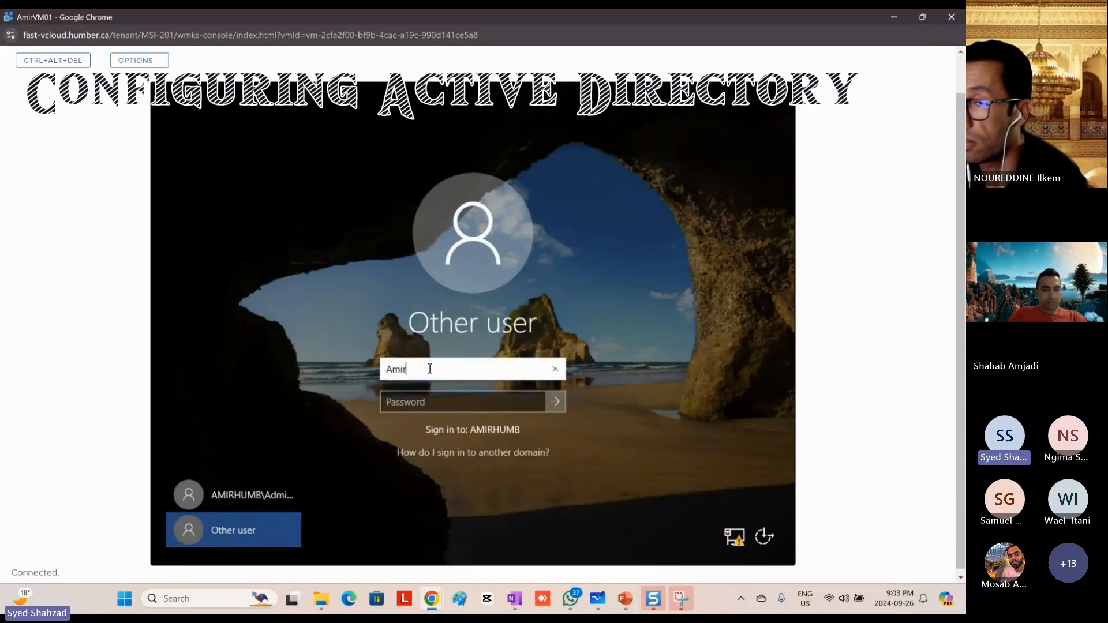
{"action": "type", "text": "Admin"}
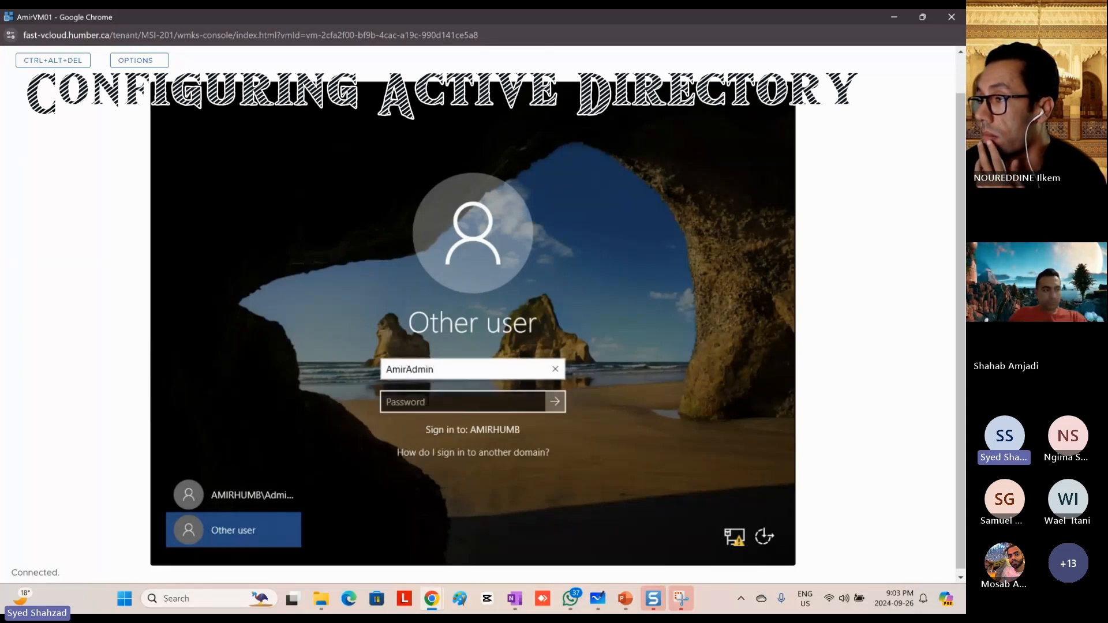
{"action": "left_click", "coordinate": [427, 402]}
{"action": "type", "text": "P•••••••••"}
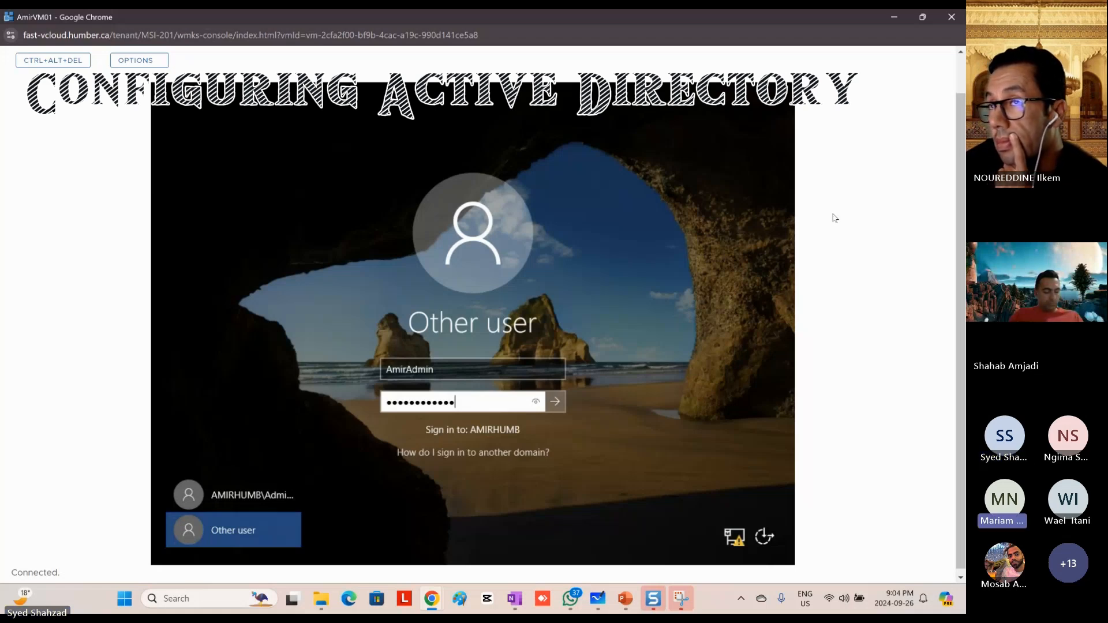
{"action": "left_click", "coordinate": [558, 404]}
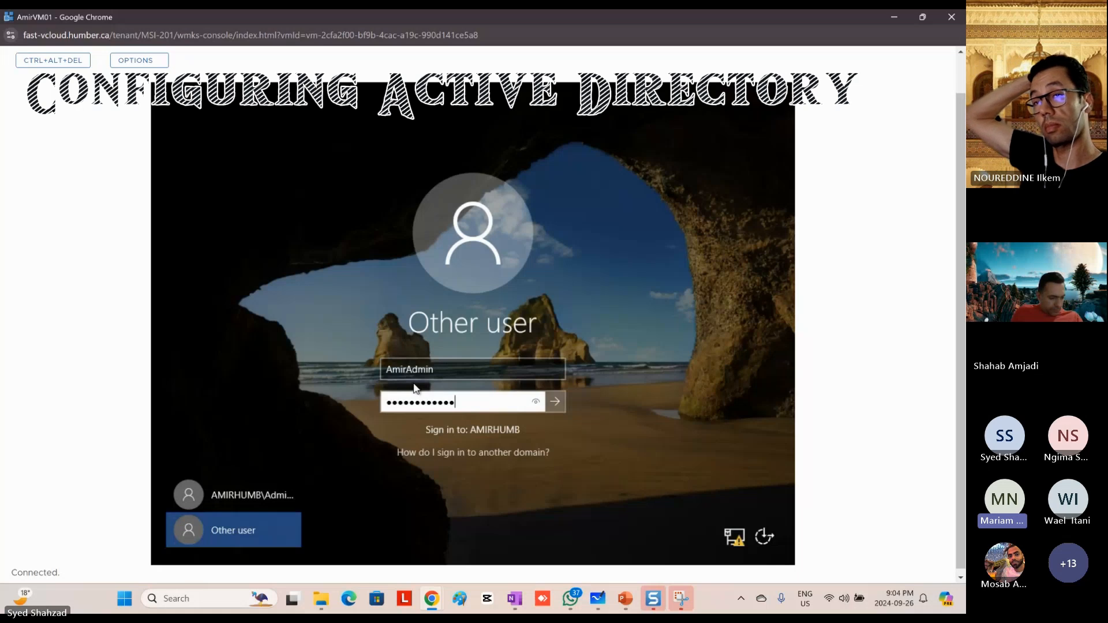
{"action": "left_click", "coordinate": [556, 407]}
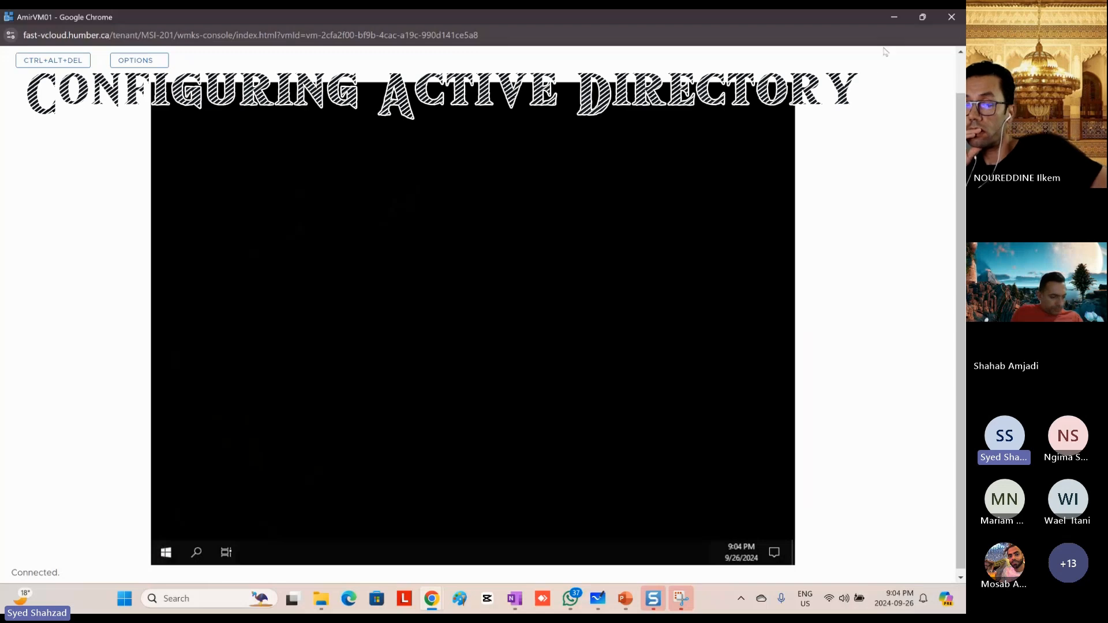
Step: Put the AmirVM01 console aside and switch to the VMware Cloud Director virtual machines page
{"action": "left_click", "coordinate": [894, 17]}
{"action": "key", "text": "alt+Tab"}
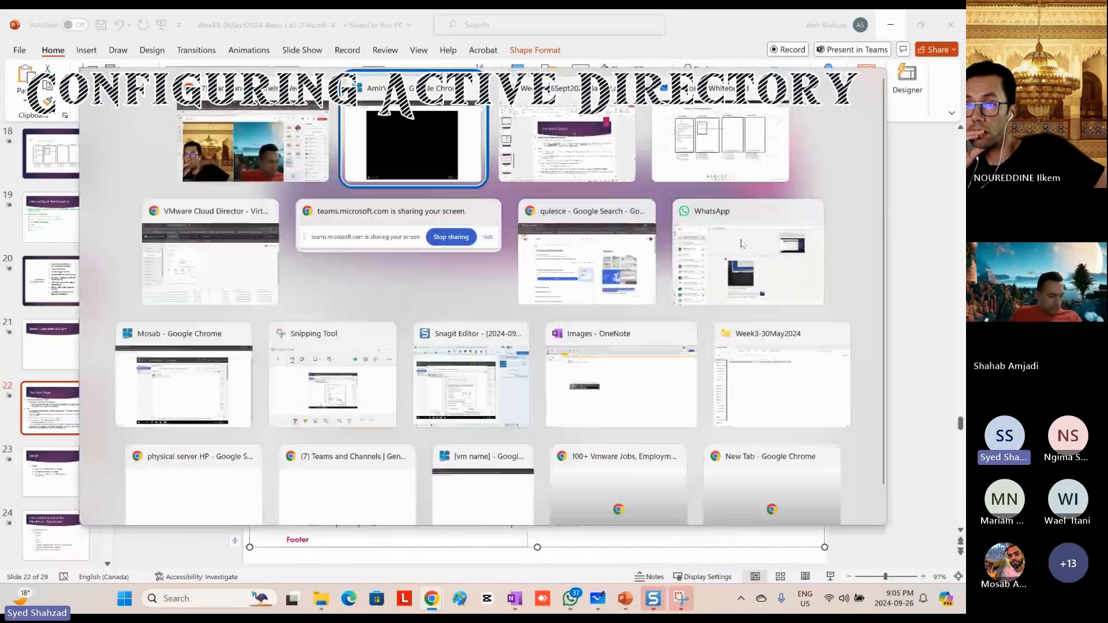
{"action": "key", "text": "Tab"}
{"action": "key", "text": "Tab"}
{"action": "key", "text": "Tab"}
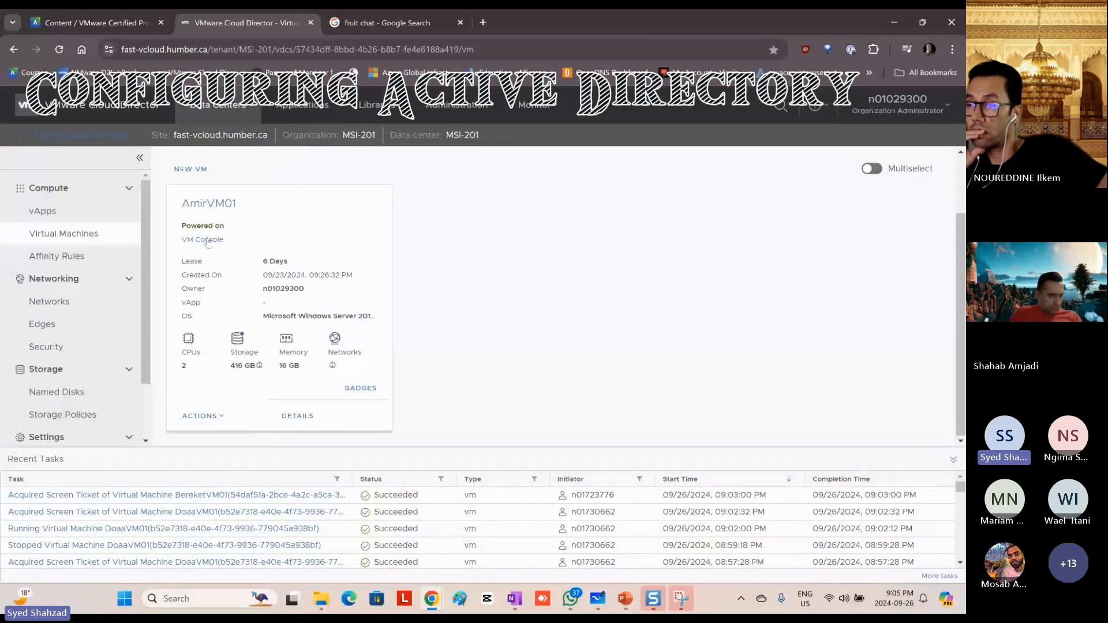
Step: Filter the virtual machines by the name mar and open the mariamVM01 console in a maximized window
{"action": "scroll", "coordinate": [421, 223], "scroll_direction": "up", "scroll_amount": 2}
{"action": "left_click_drag", "start_coordinate": [292, 188], "coordinate": [238, 194]}
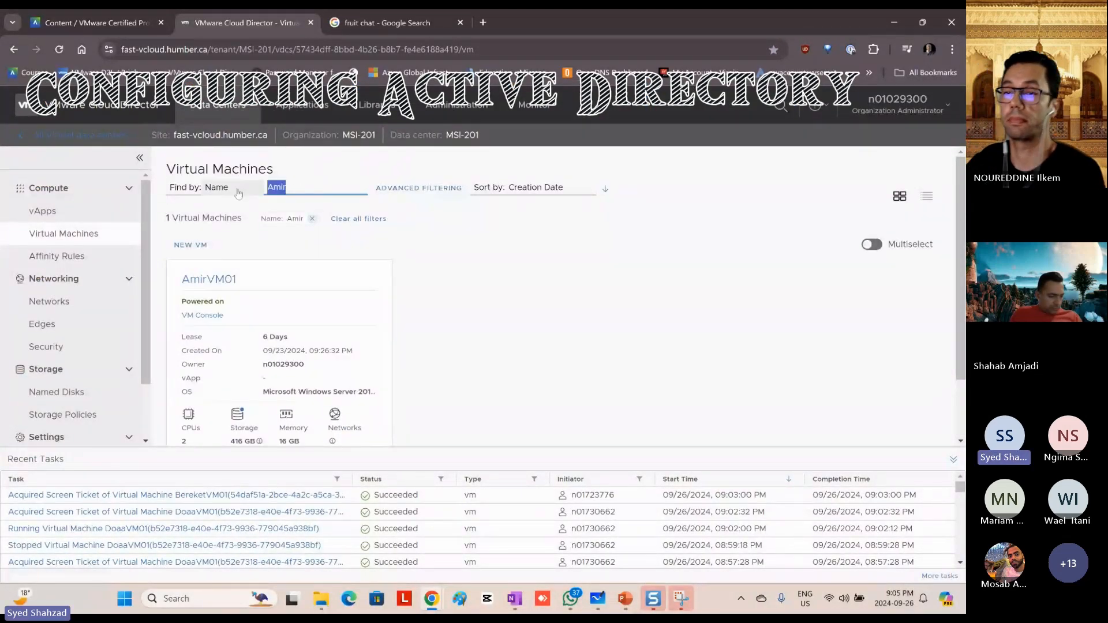
{"action": "type", "text": "mar"}
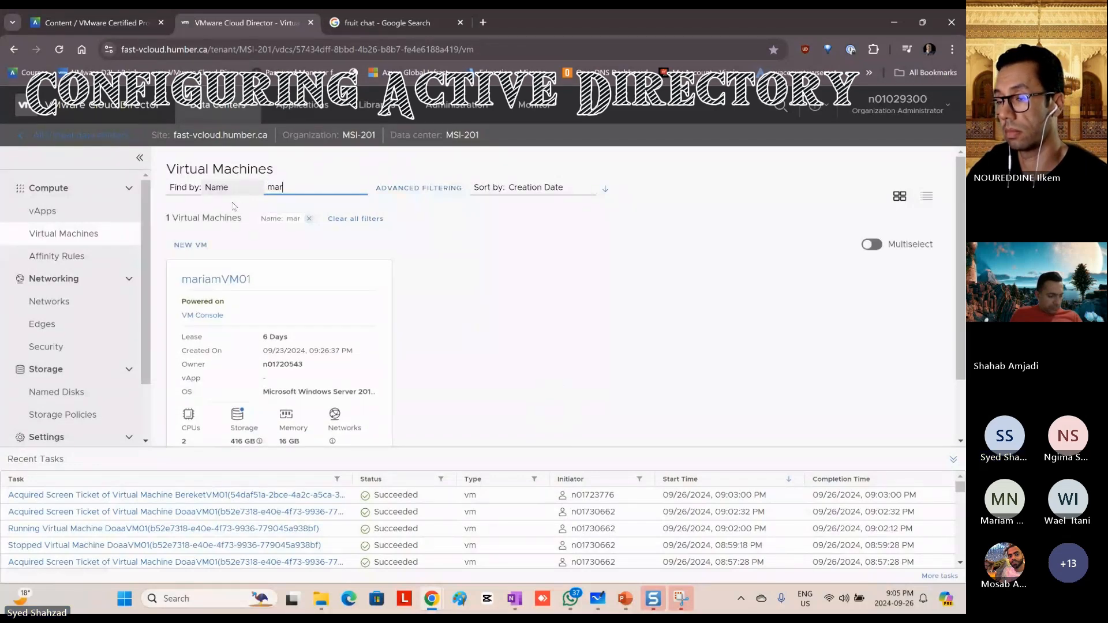
{"action": "left_click", "coordinate": [202, 315]}
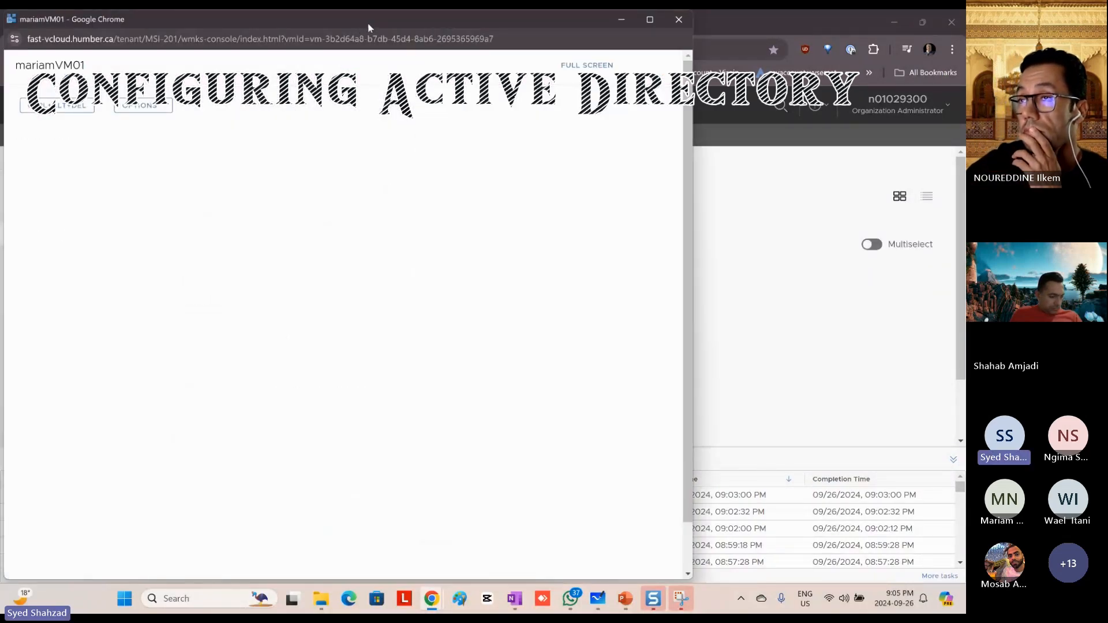
{"action": "double_click", "coordinate": [439, 26]}
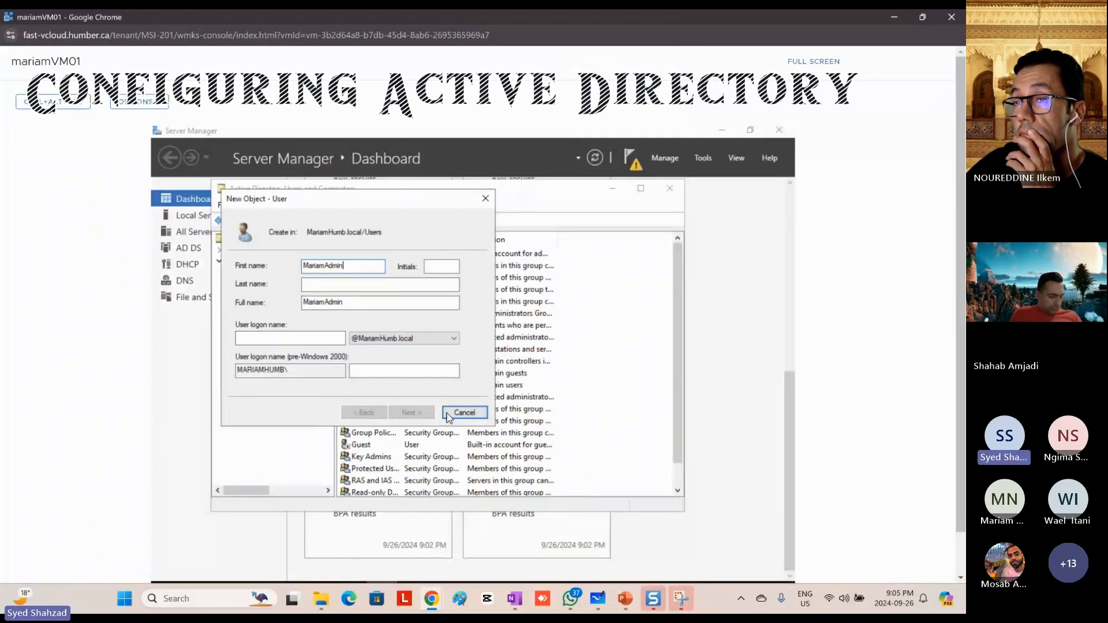
Step: Select the first name MariamAdmin in the unfinished new user form for reuse, and cancel creating that user
{"action": "left_click_drag", "start_coordinate": [366, 270], "coordinate": [252, 263]}
{"action": "key", "text": "ctrl+c"}
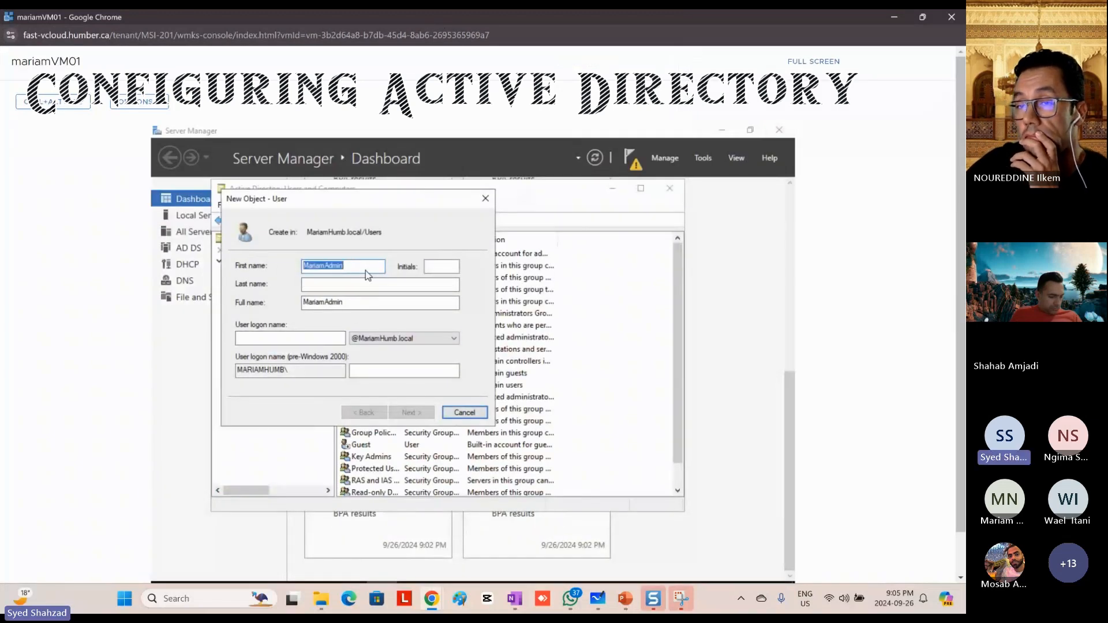
{"action": "left_click", "coordinate": [465, 412]}
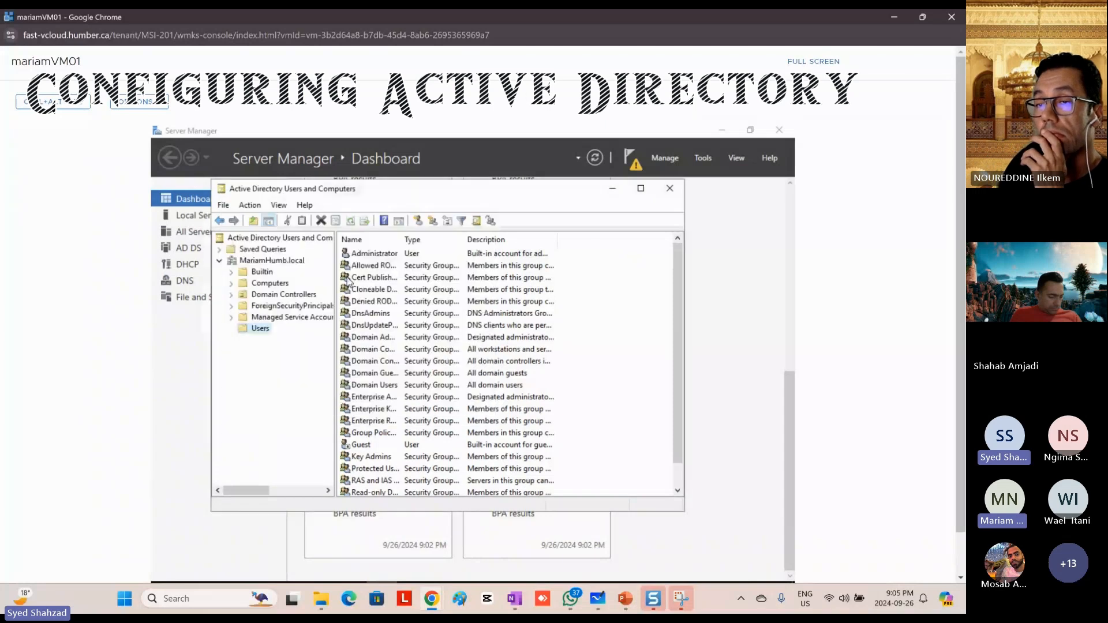
{"action": "left_click", "coordinate": [378, 257]}
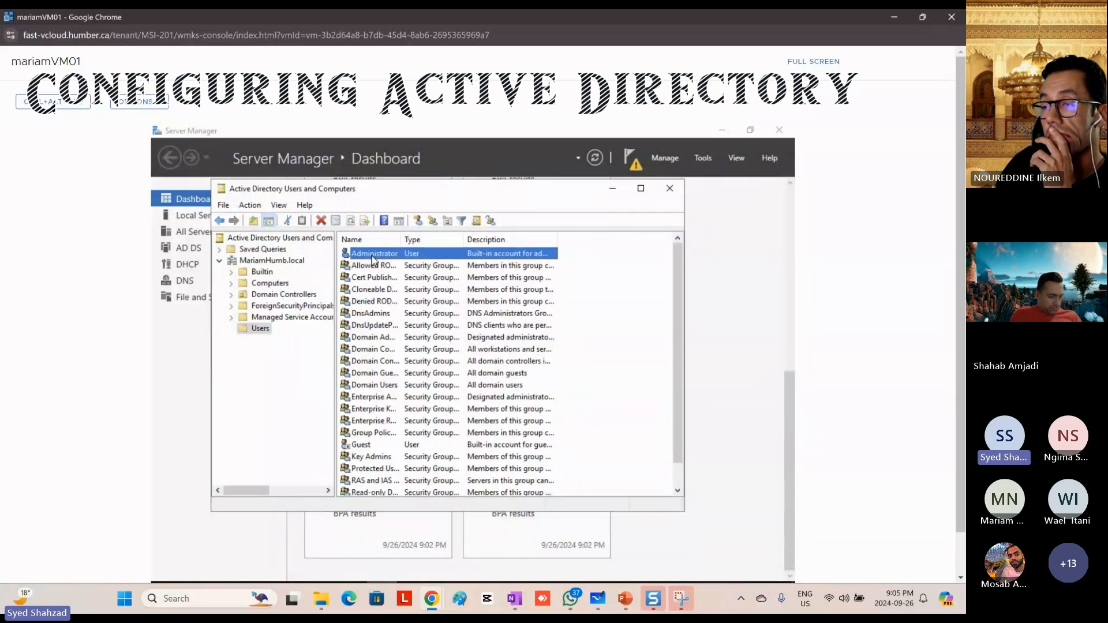
{"action": "right_click", "coordinate": [368, 258]}
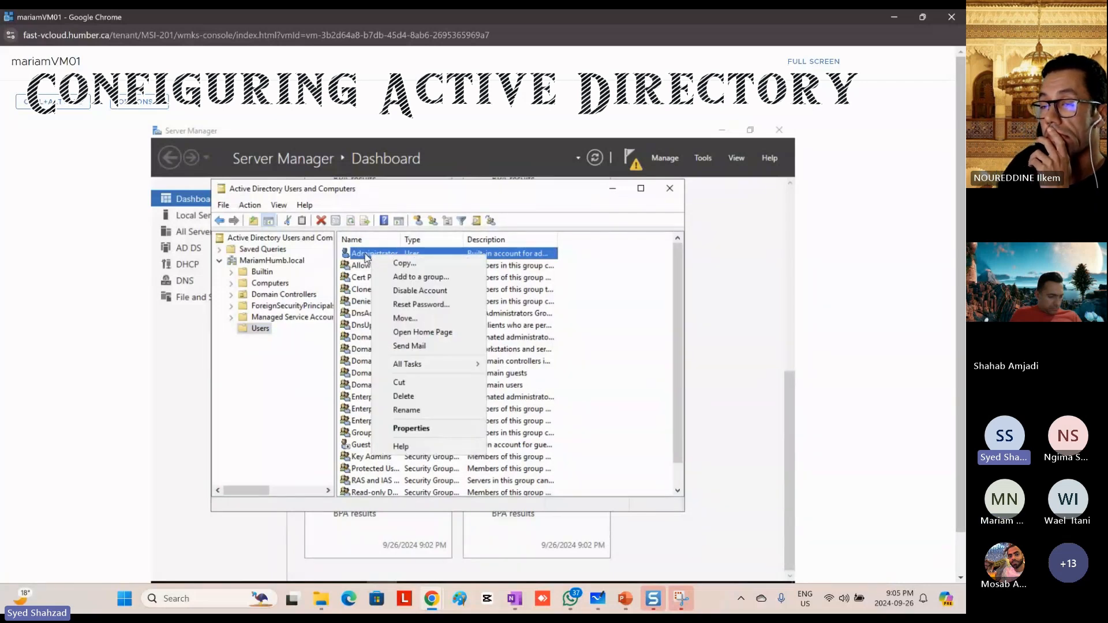
{"action": "left_click", "coordinate": [411, 265]}
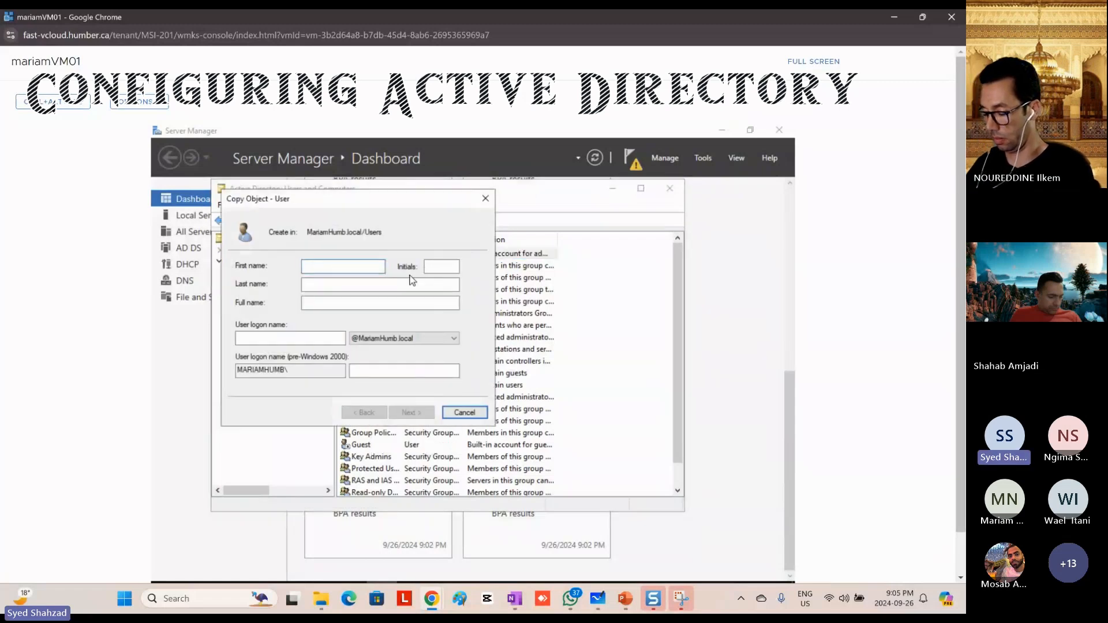
{"action": "left_click", "coordinate": [464, 412]}
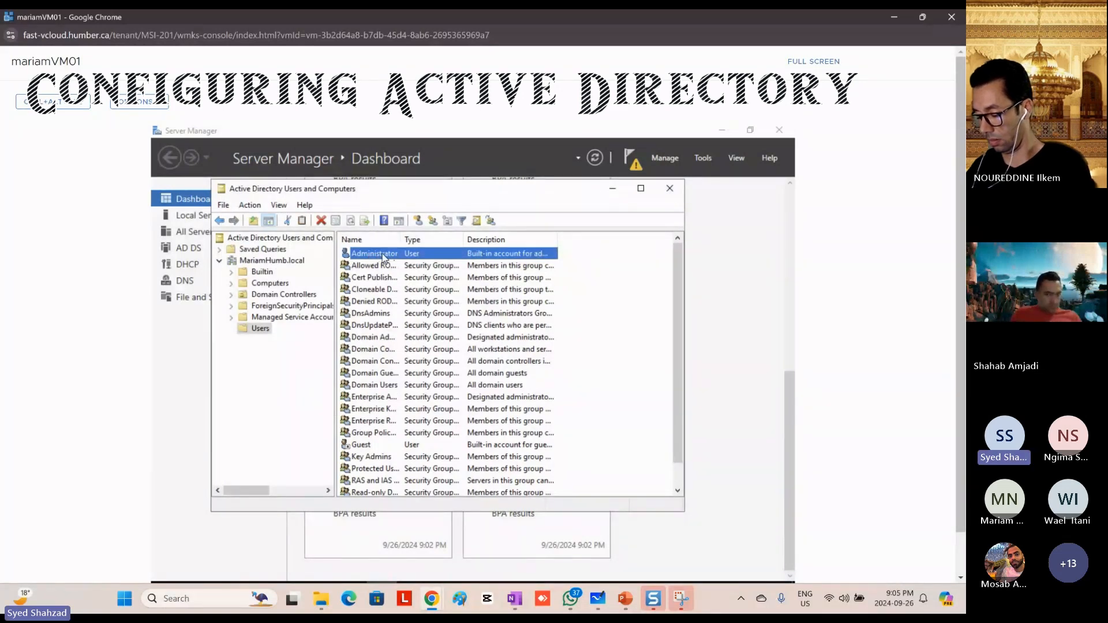
Step: Copy the Administrator account to a new user with first name and user logon name MariamAdmin, and continue to the password page
{"action": "right_click", "coordinate": [375, 254]}
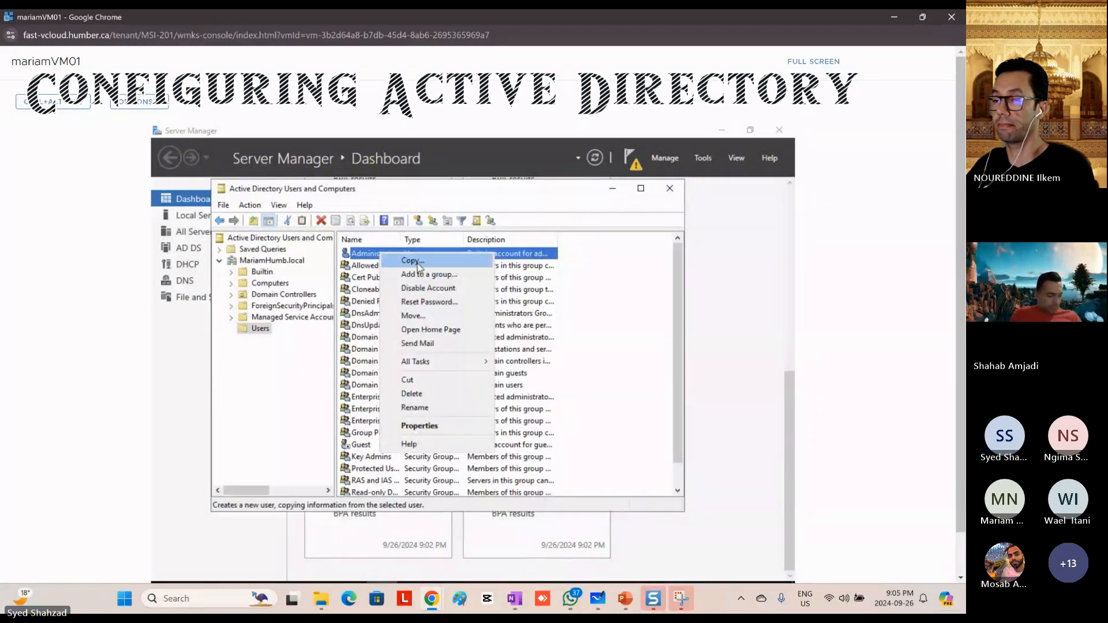
{"action": "left_click", "coordinate": [416, 262]}
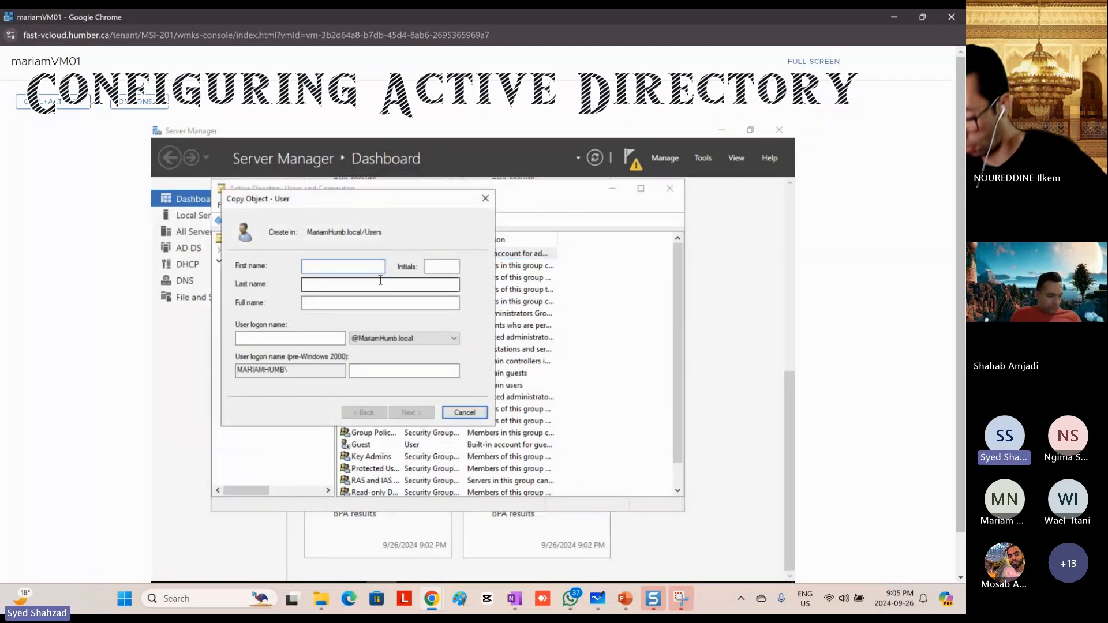
{"action": "type", "text": "MariamAdmin"}
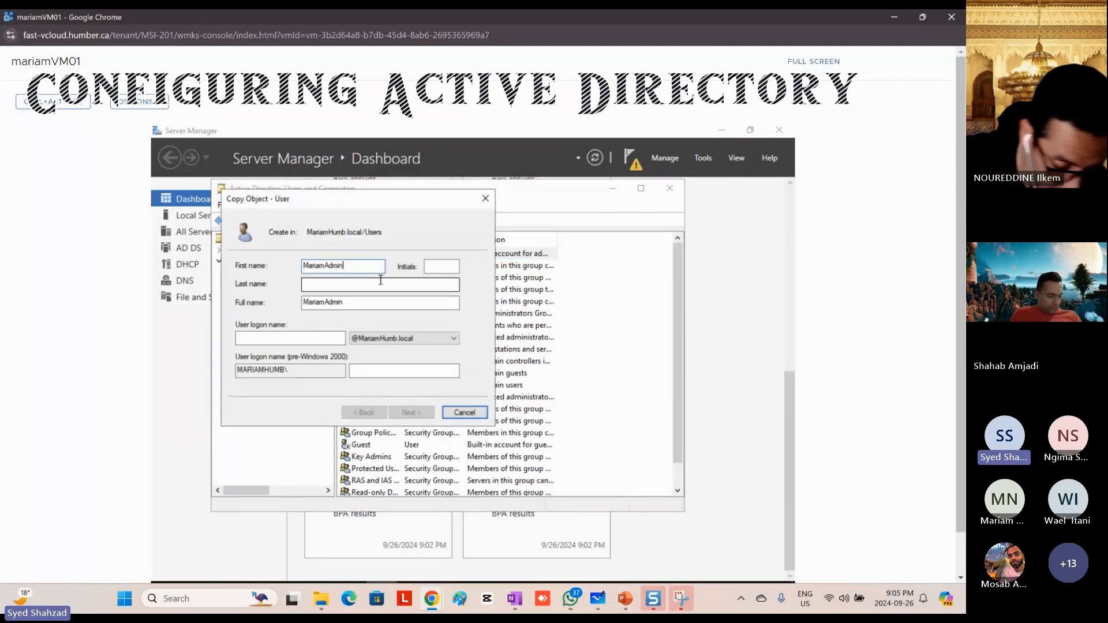
{"action": "left_click", "coordinate": [293, 340]}
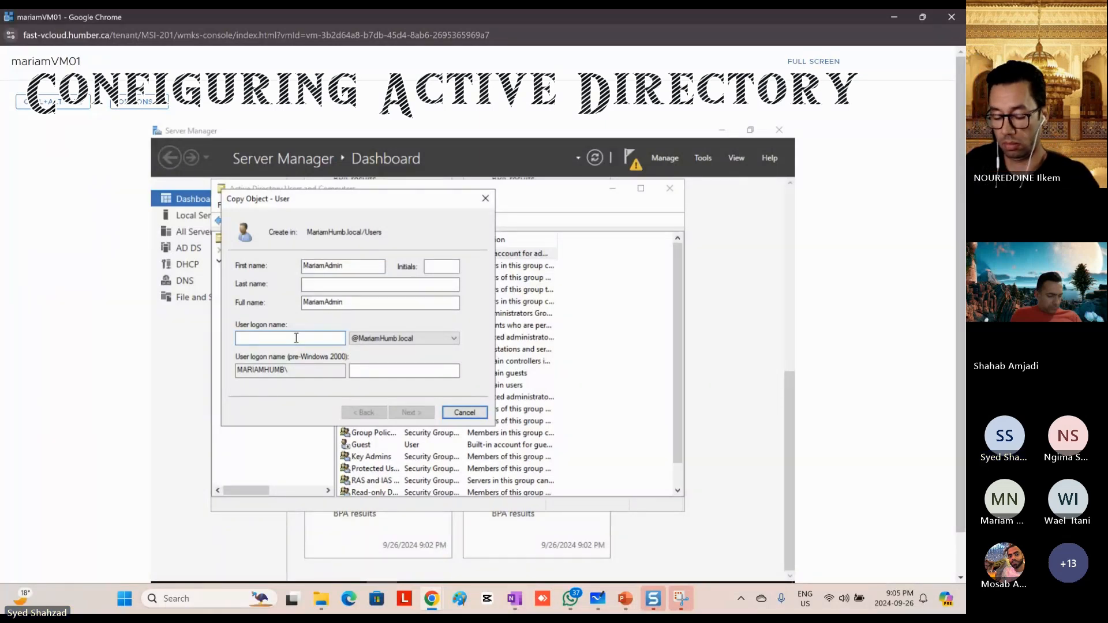
{"action": "key", "text": "ctrl+v"}
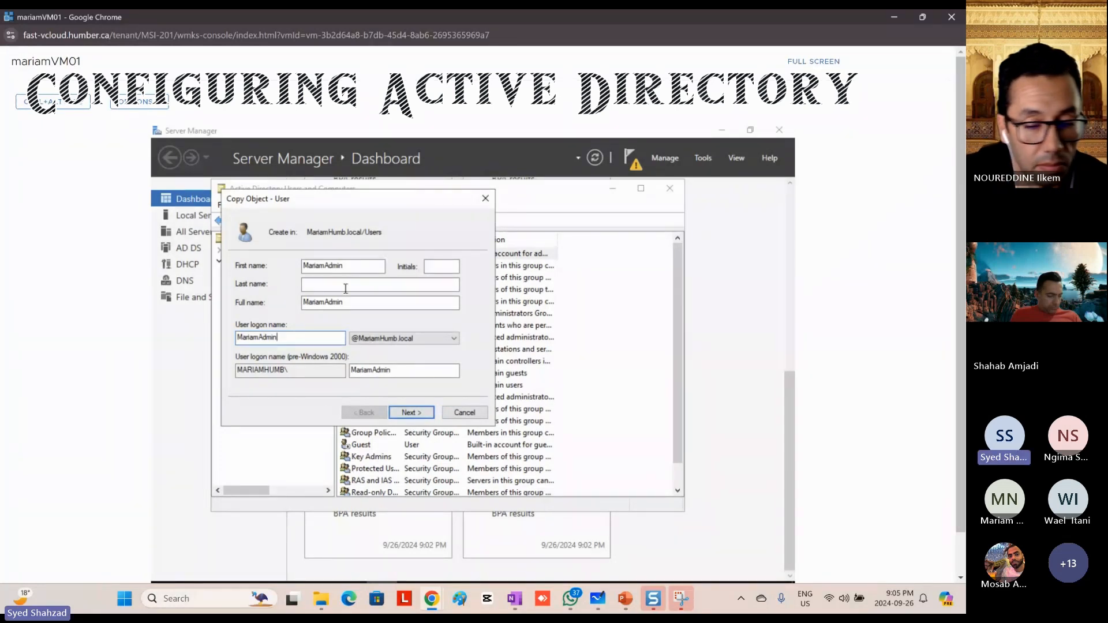
{"action": "left_click", "coordinate": [411, 412]}
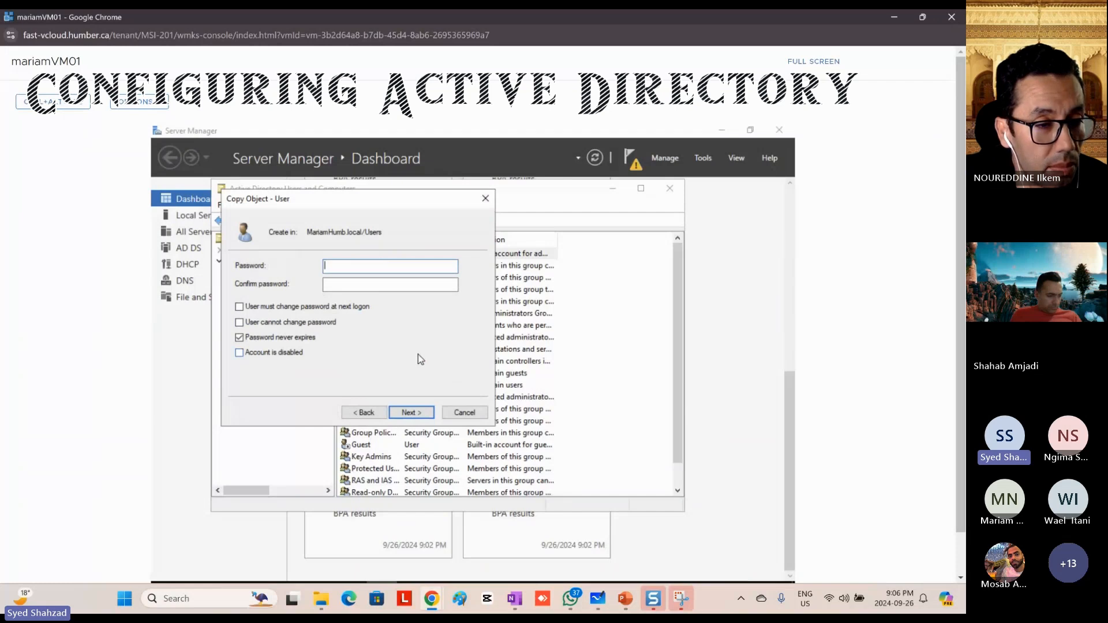
Step: Enter and confirm the new account's password, keep Password never expires enabled, and finish creating MariamAdmin
{"action": "type", "text": "•••••"}
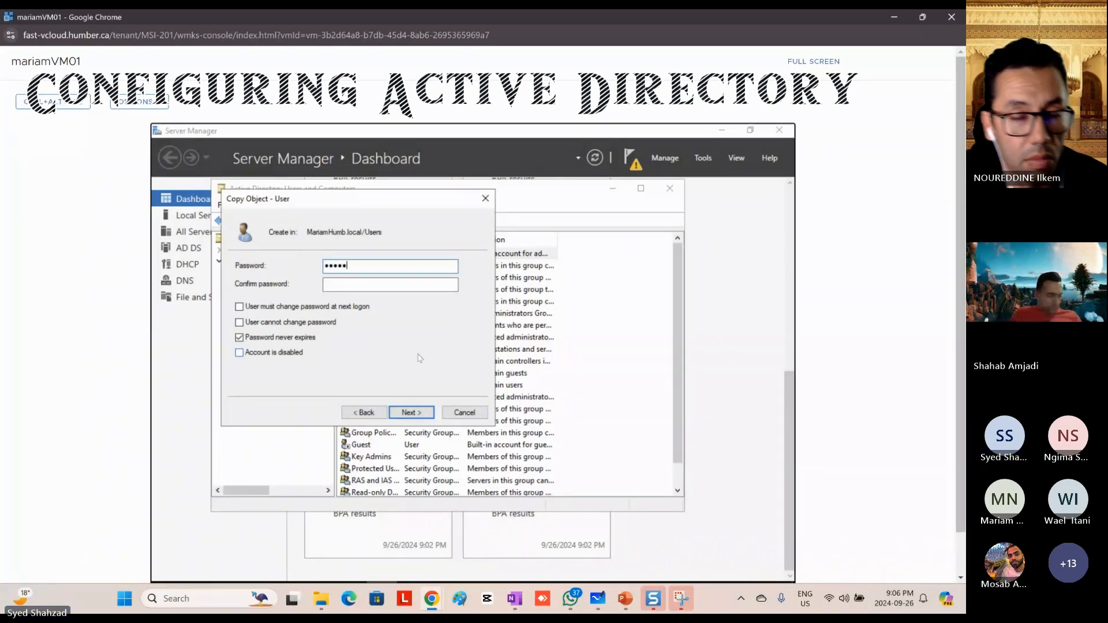
{"action": "type", "text": "••••••••"}
{"action": "key", "text": "Tab"}
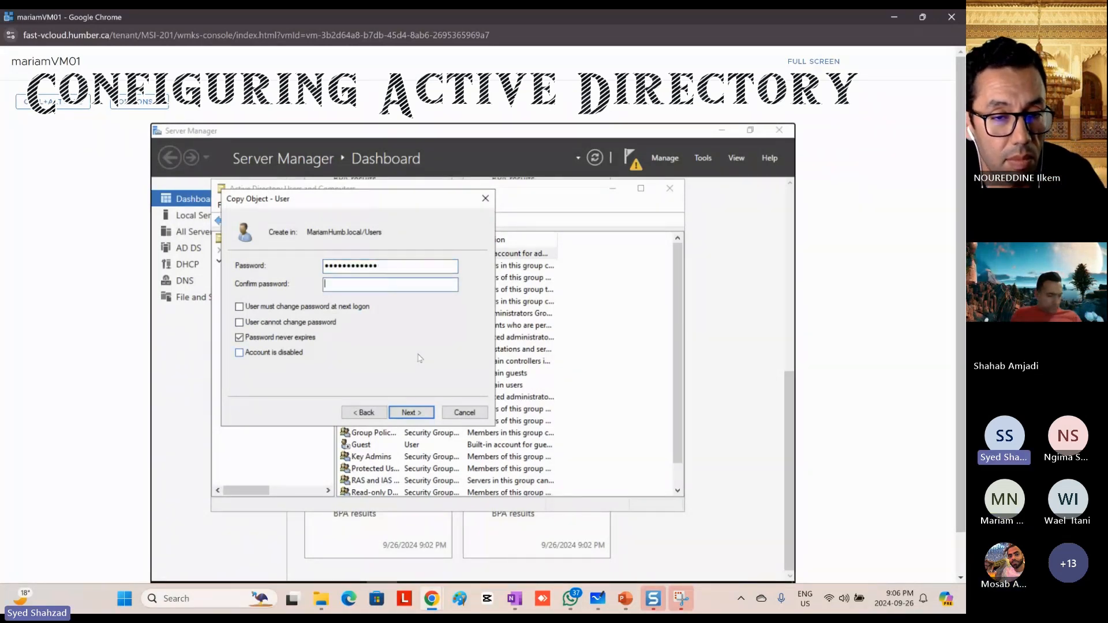
{"action": "type", "text": "••••••"}
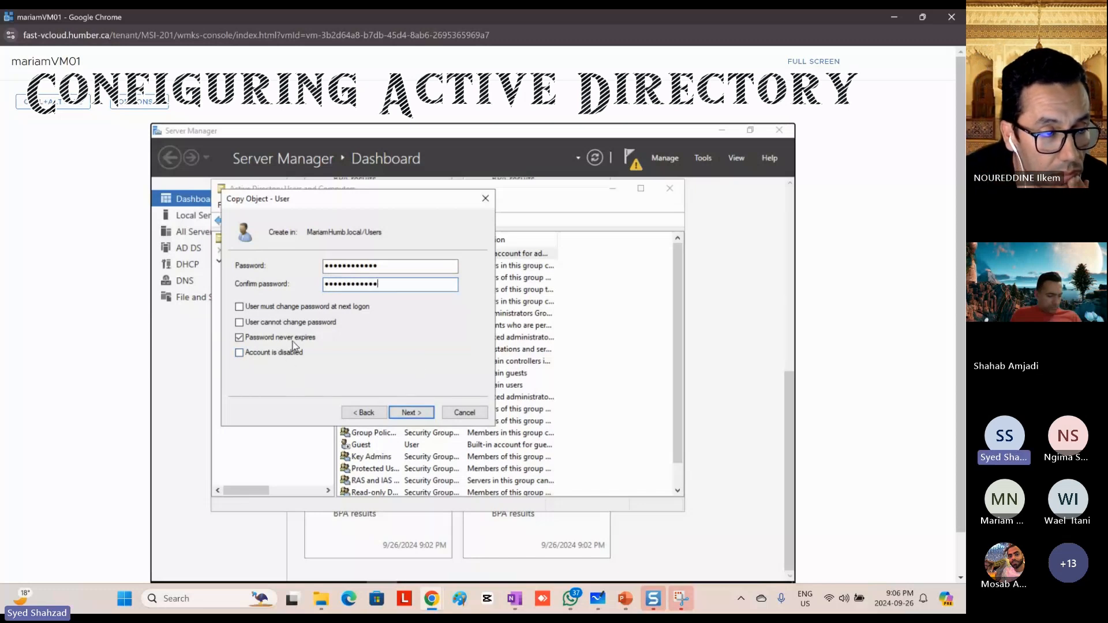
{"action": "left_click", "coordinate": [408, 413]}
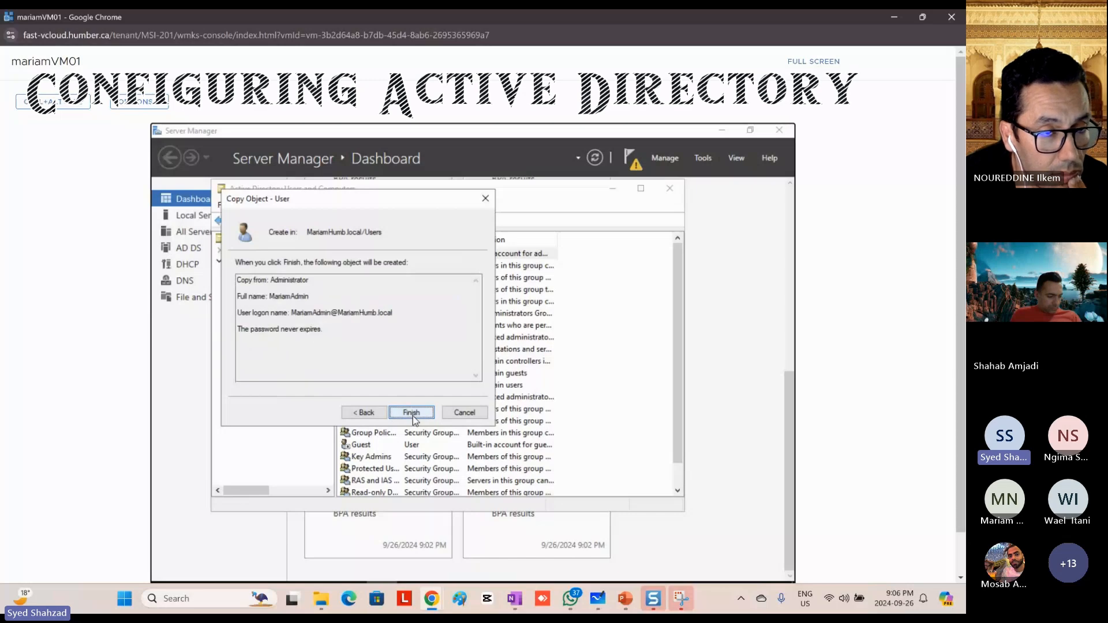
{"action": "left_click", "coordinate": [413, 415]}
Step: Sign the Administrator account out of the mariamVM01 server
{"action": "scroll", "coordinate": [837, 433], "scroll_direction": "down", "scroll_amount": 1}
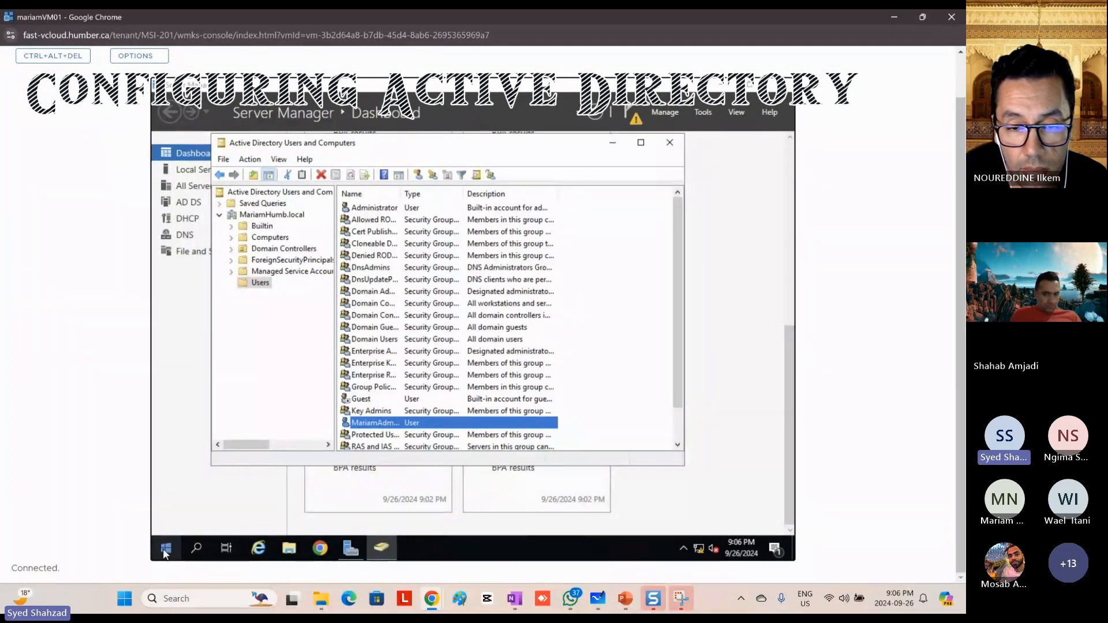
{"action": "right_click", "coordinate": [166, 551]}
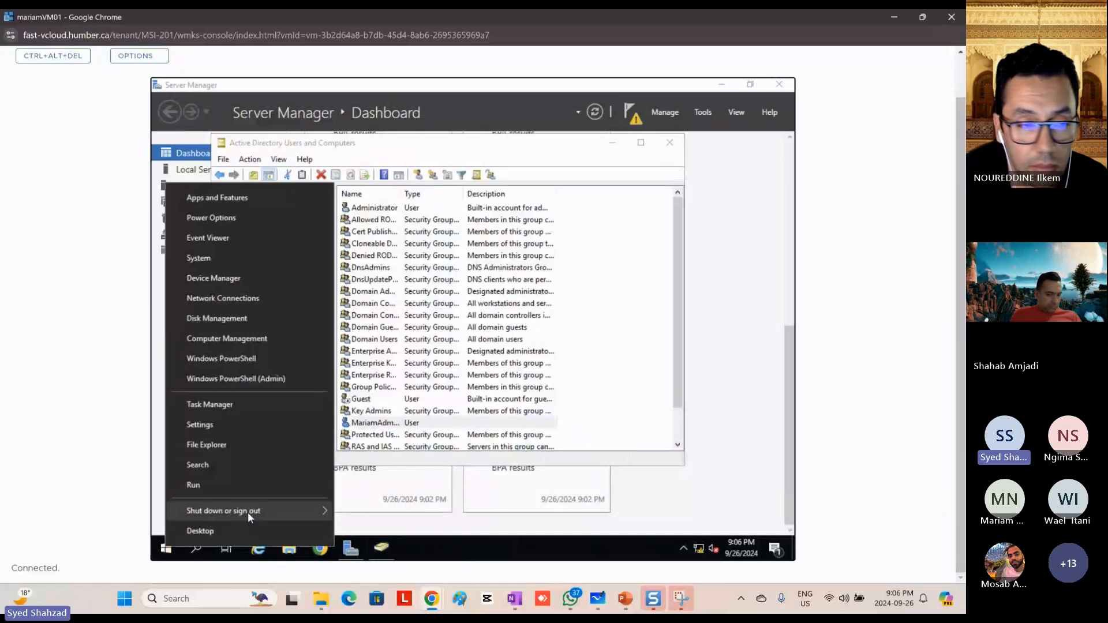
{"action": "mouse_move", "coordinate": [320, 507]}
{"action": "left_click", "coordinate": [369, 467]}
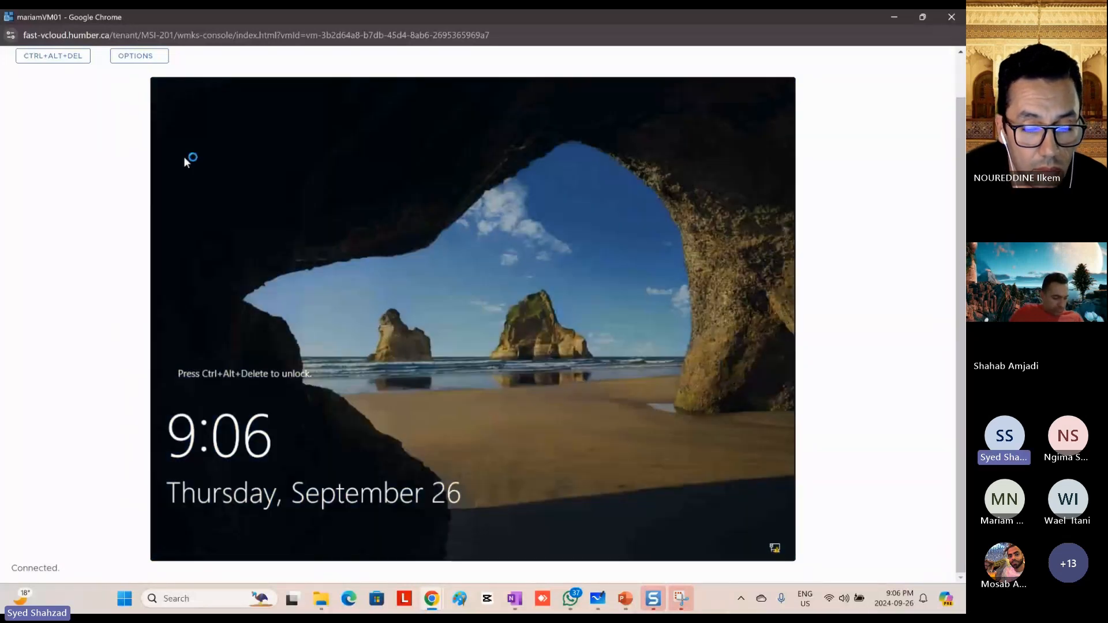
Step: Bring up the Other user sign-in for the MARIAMHUMB domain on mariamVM01 and close its console window
{"action": "left_click", "coordinate": [52, 55]}
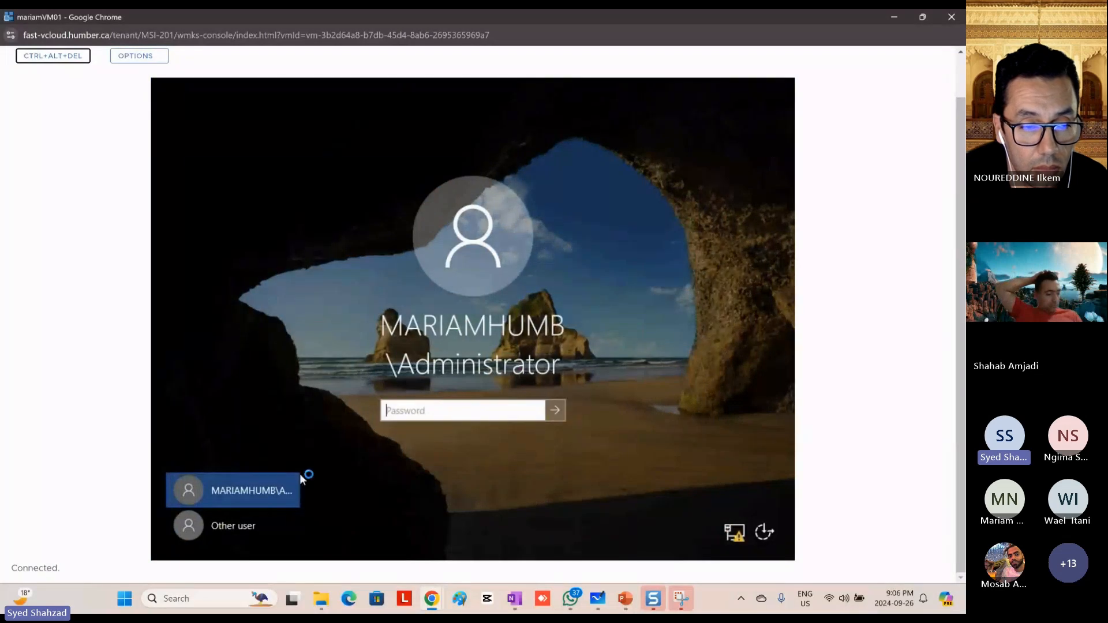
{"action": "left_click", "coordinate": [238, 528]}
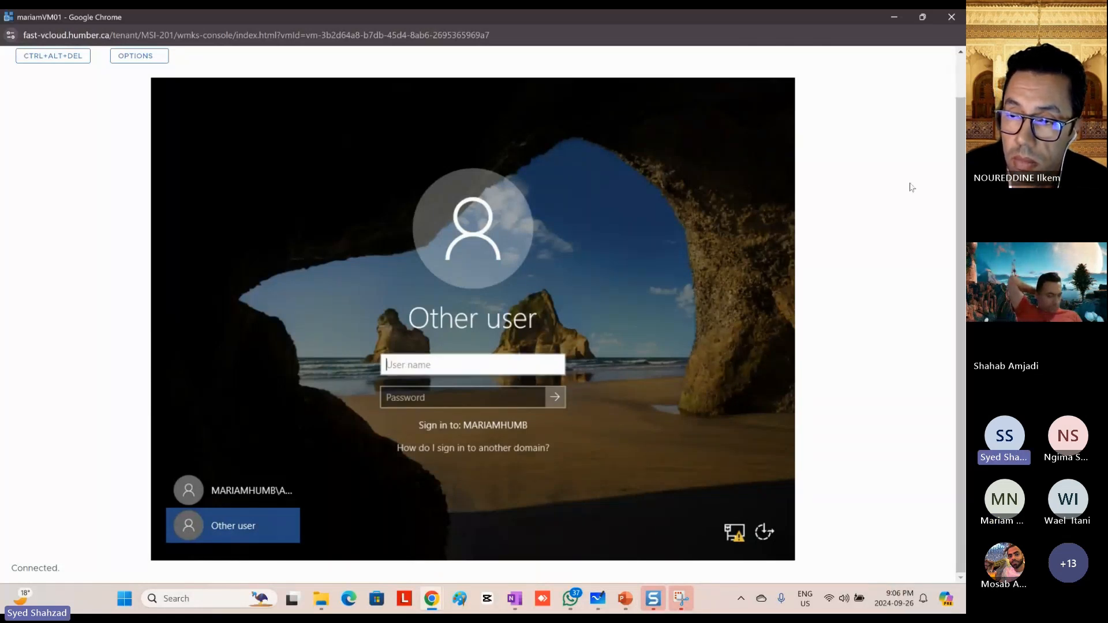
{"action": "left_click", "coordinate": [951, 18]}
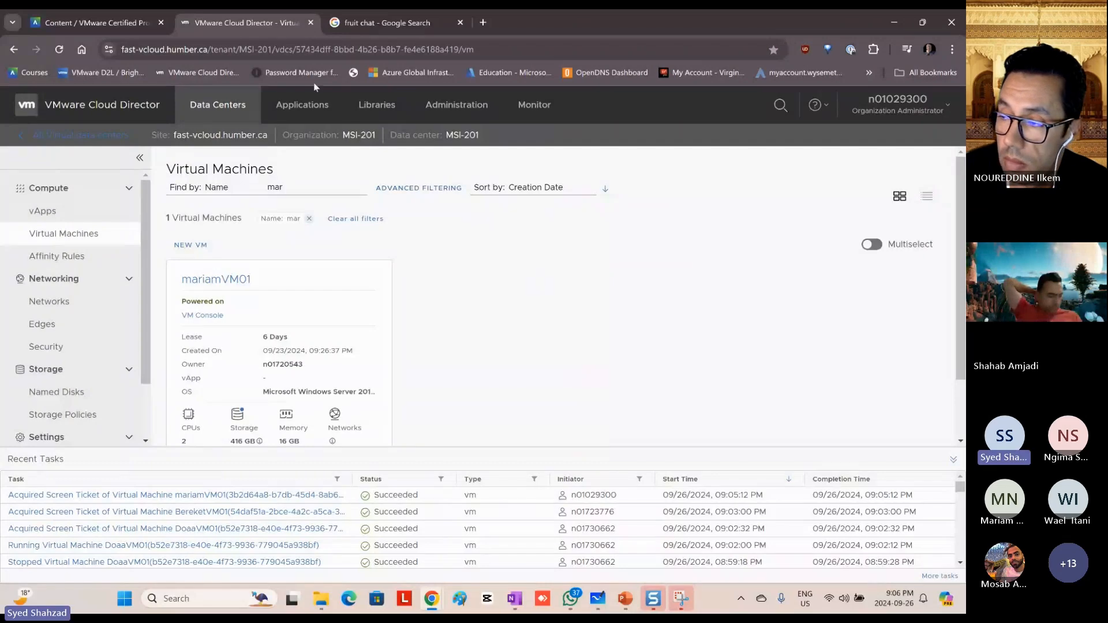
Step: Filter the virtual machines by the name Amir and switch back to the AmirVM01 console
{"action": "double_click", "coordinate": [268, 186]}
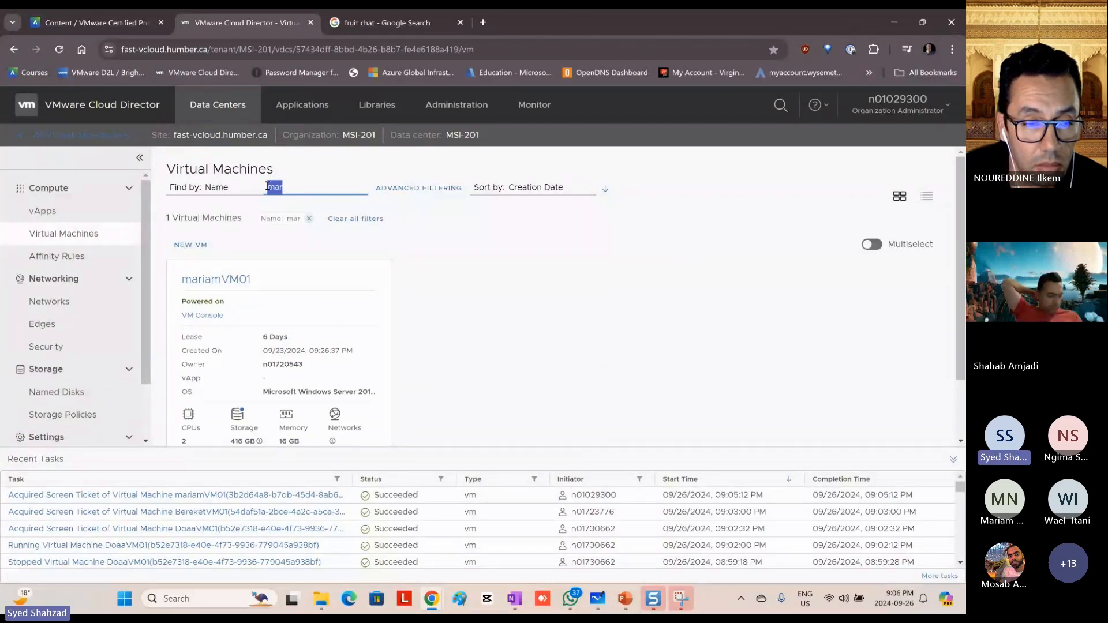
{"action": "type", "text": "Ami"}
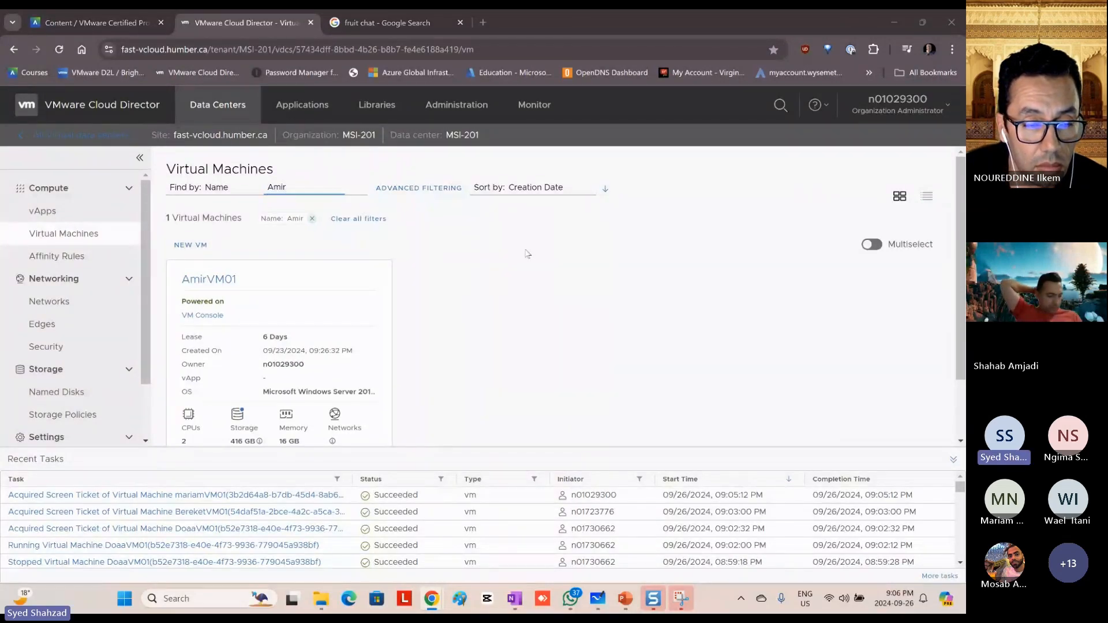
{"action": "key", "text": "alt+Tab"}
{"action": "key", "text": "alt+Tab"}
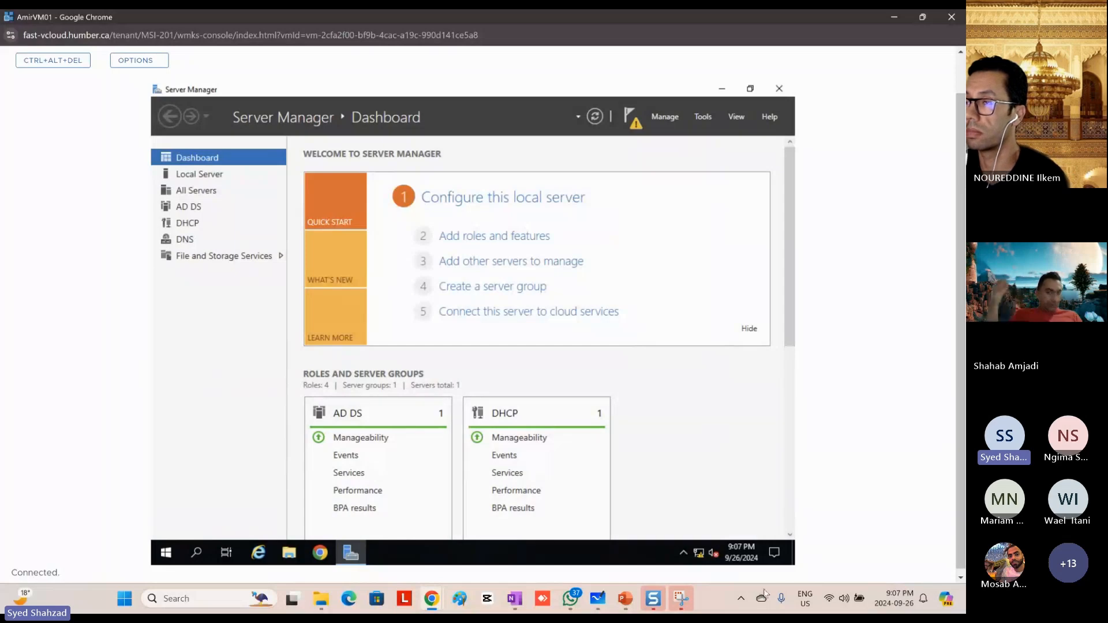
Step: Switch to the PowerPoint lab slides and color the Install Active Directory (AAA) section of slide 22 green
{"action": "left_click", "coordinate": [625, 600]}
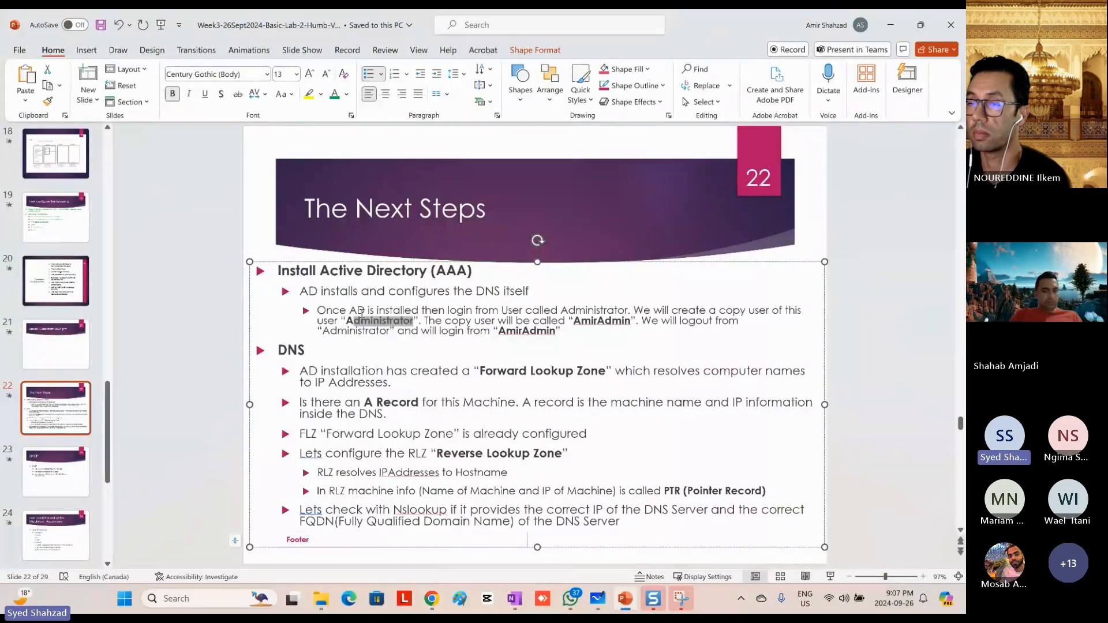
{"action": "left_click_drag", "start_coordinate": [563, 332], "coordinate": [278, 269]}
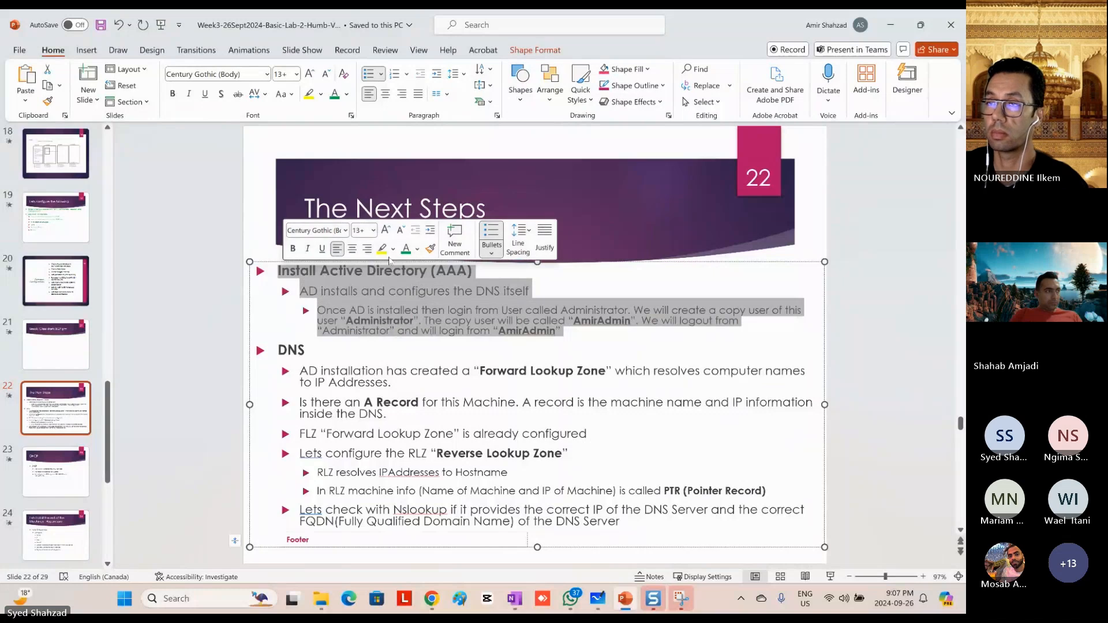
{"action": "left_click", "coordinate": [406, 252]}
Step: Highlight the Forward Lookup Zone and A Record notes in slide 22's DNS section, and switch back to the AmirVM01 console
{"action": "left_click", "coordinate": [379, 358]}
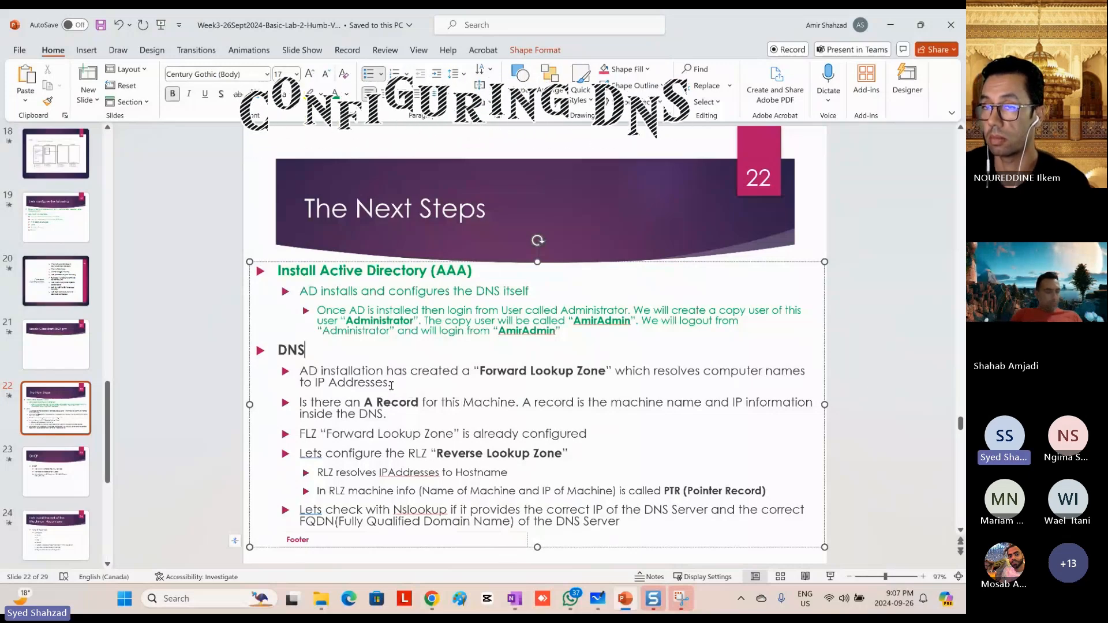
{"action": "left_click_drag", "start_coordinate": [604, 378], "coordinate": [475, 378]}
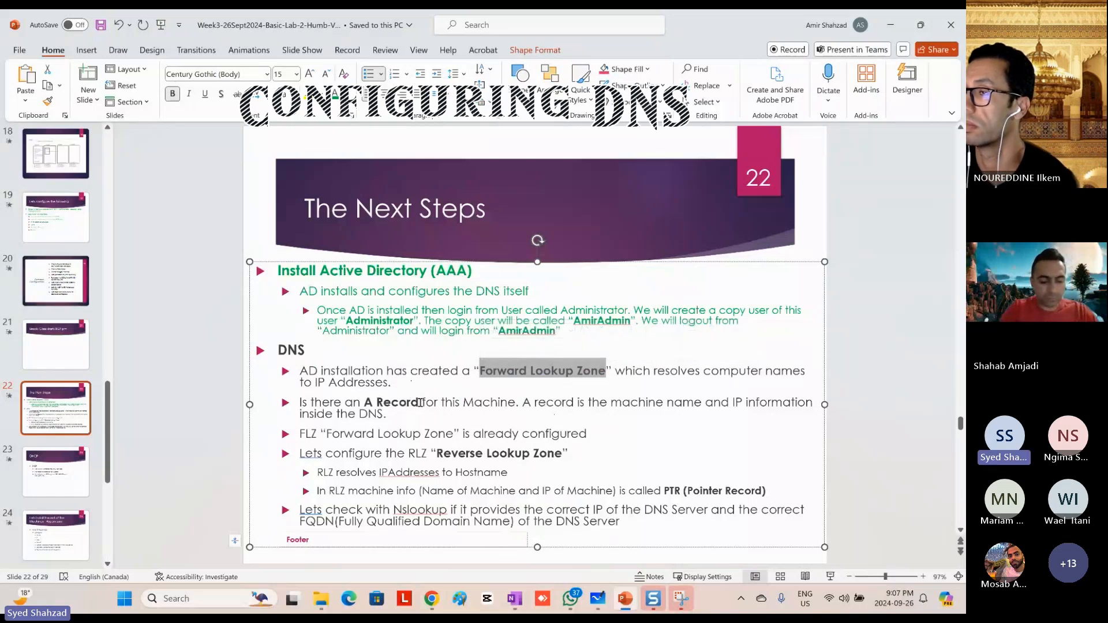
{"action": "left_click_drag", "start_coordinate": [420, 402], "coordinate": [364, 402]}
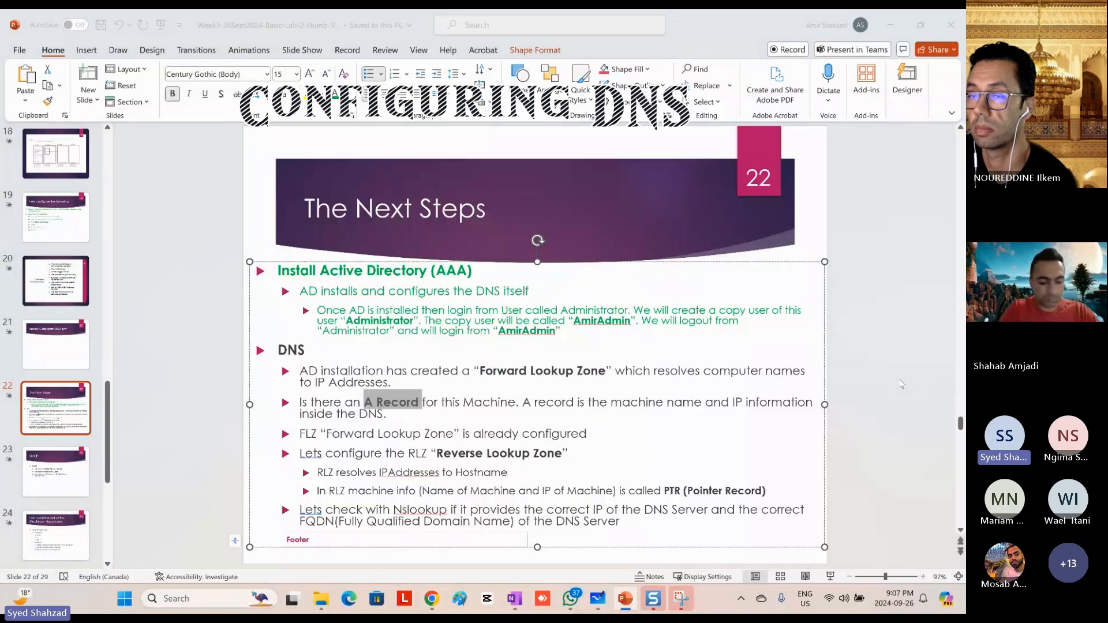
{"action": "key", "text": "alt+Tab"}
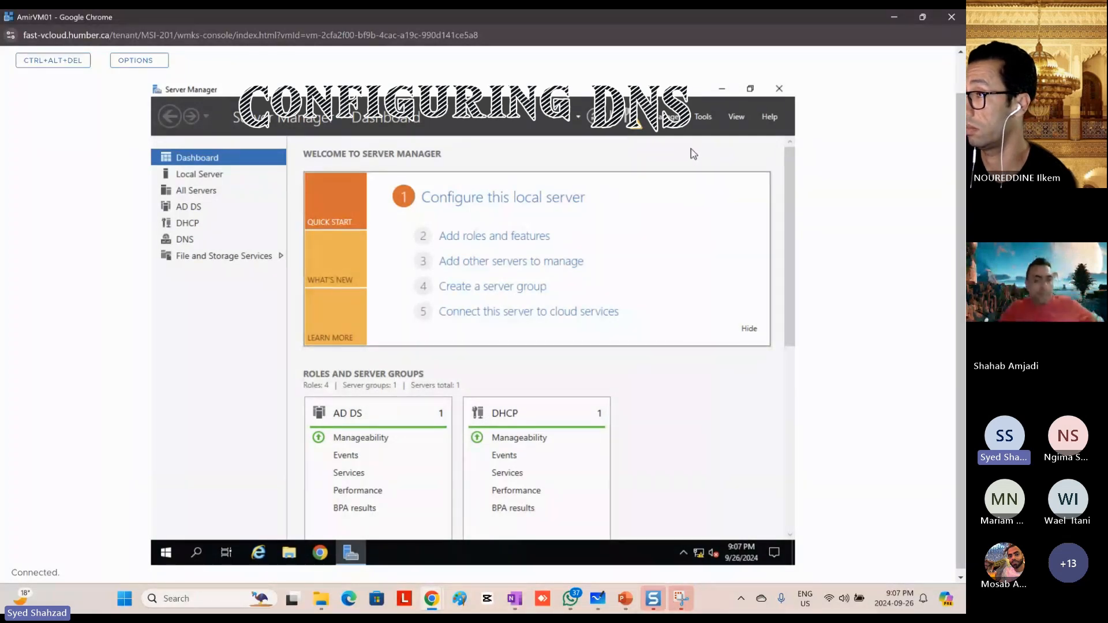
Step: Open DNS Manager in a maximized window, expand the AMIRWIN10 server, and close DNS Manager
{"action": "left_click", "coordinate": [699, 117]}
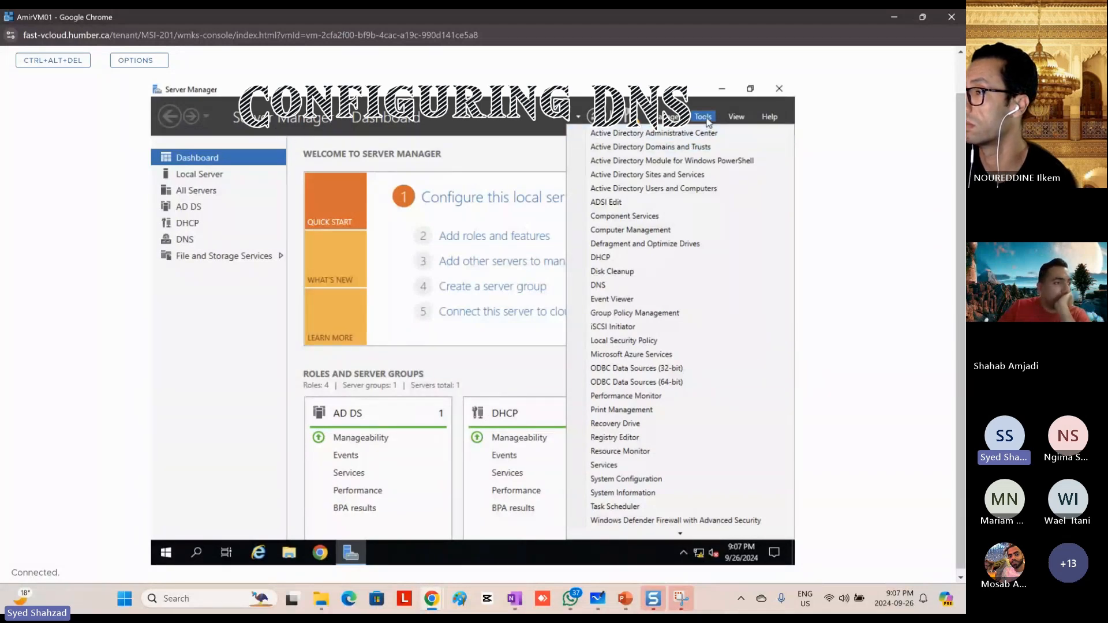
{"action": "left_click", "coordinate": [601, 285]}
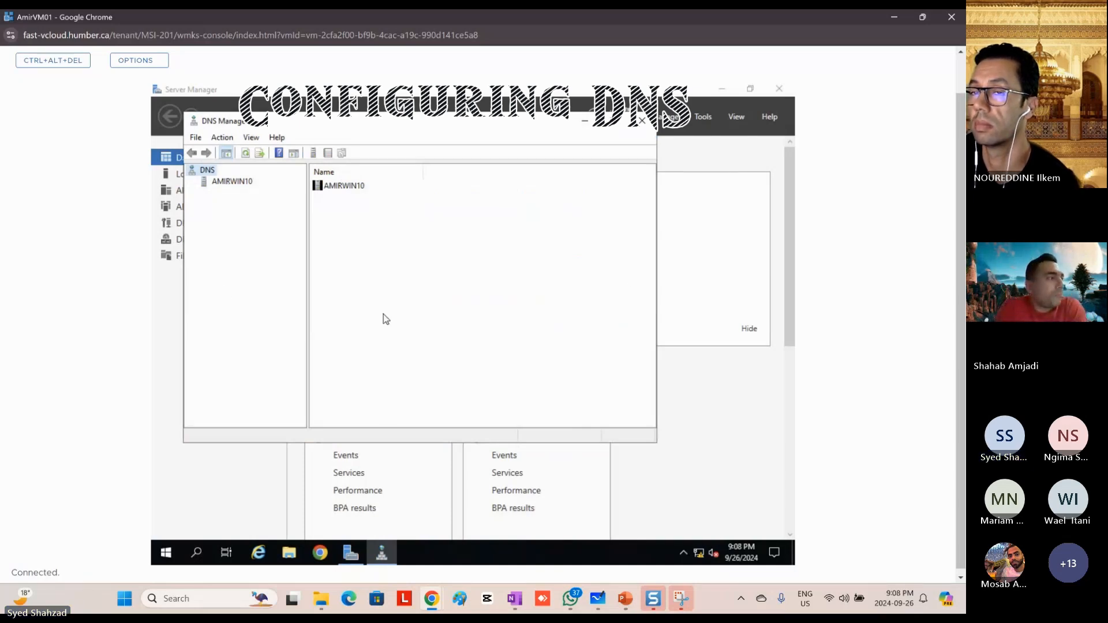
{"action": "left_click", "coordinate": [611, 119]}
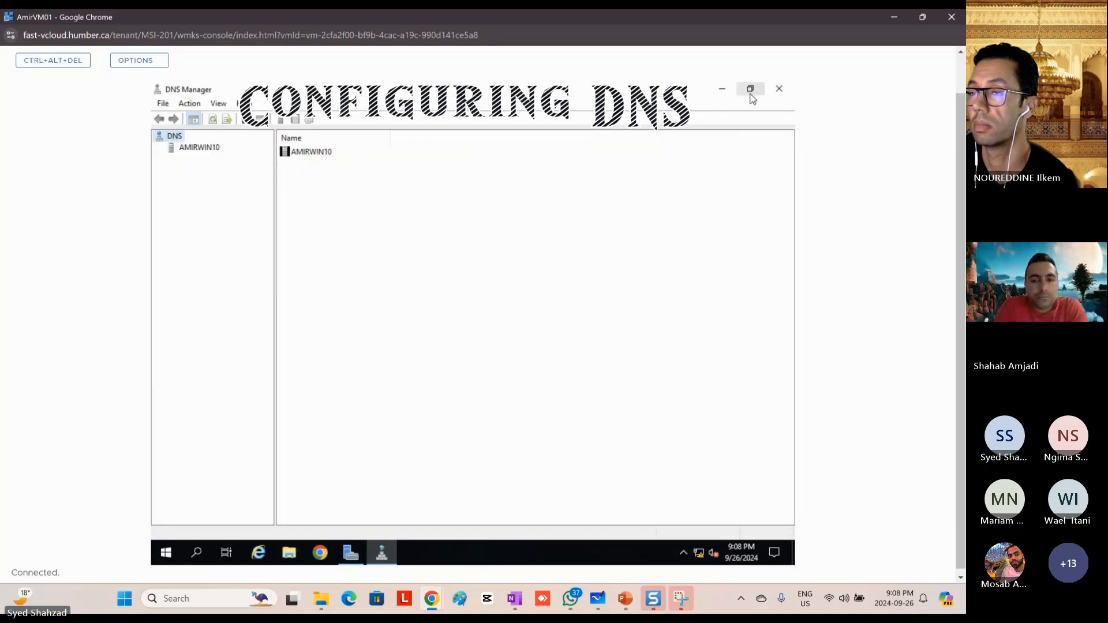
{"action": "left_click", "coordinate": [194, 151]}
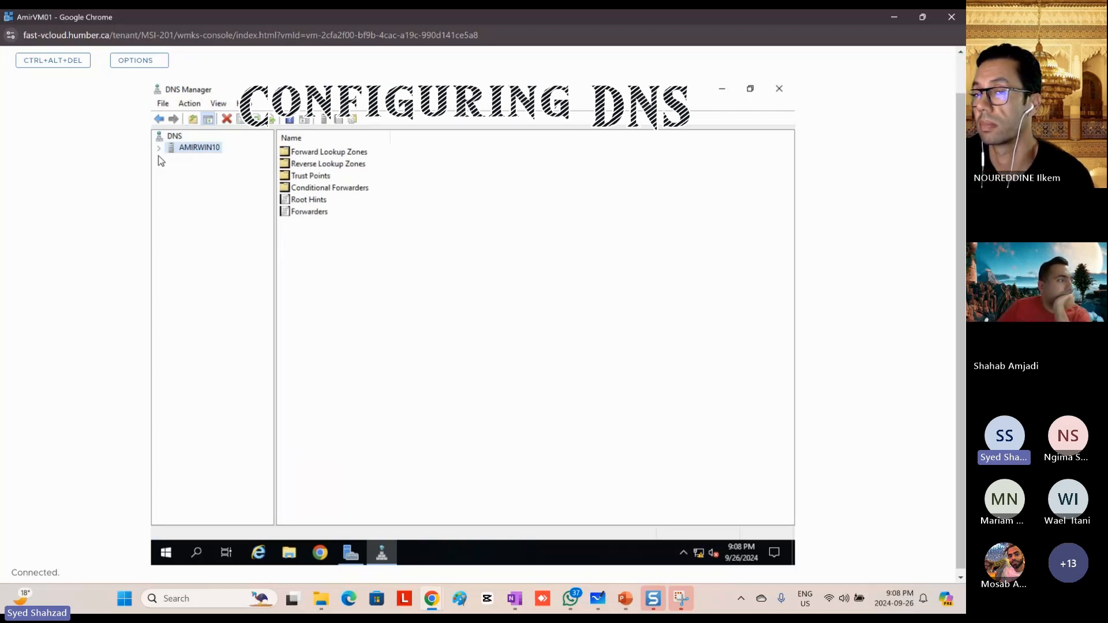
{"action": "left_click", "coordinate": [158, 147]}
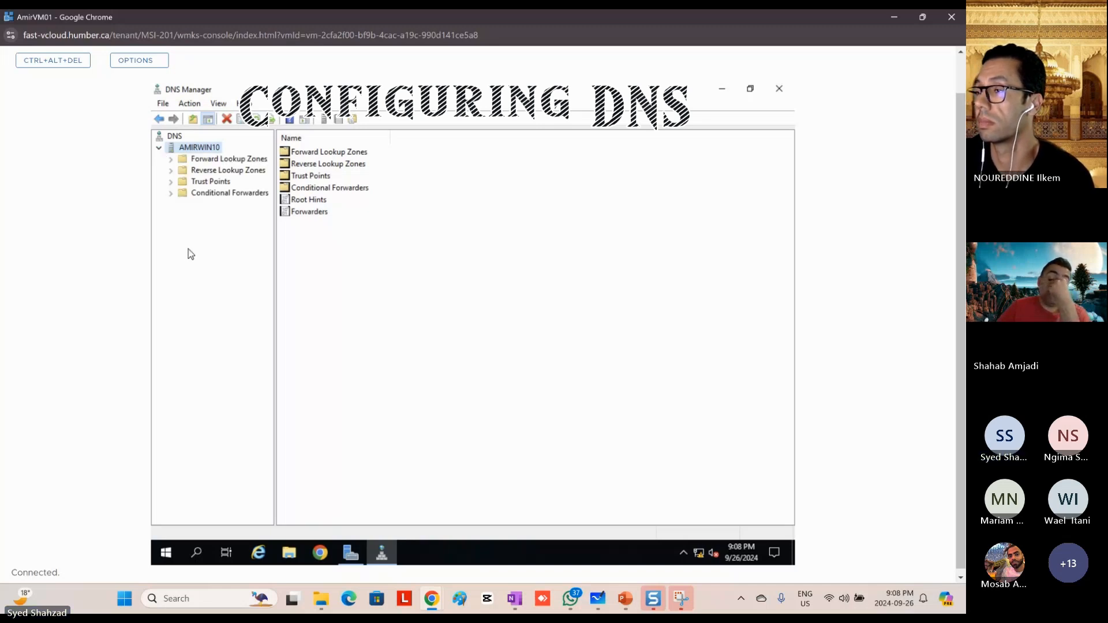
{"action": "left_click", "coordinate": [330, 258]}
{"action": "left_click", "coordinate": [222, 252]}
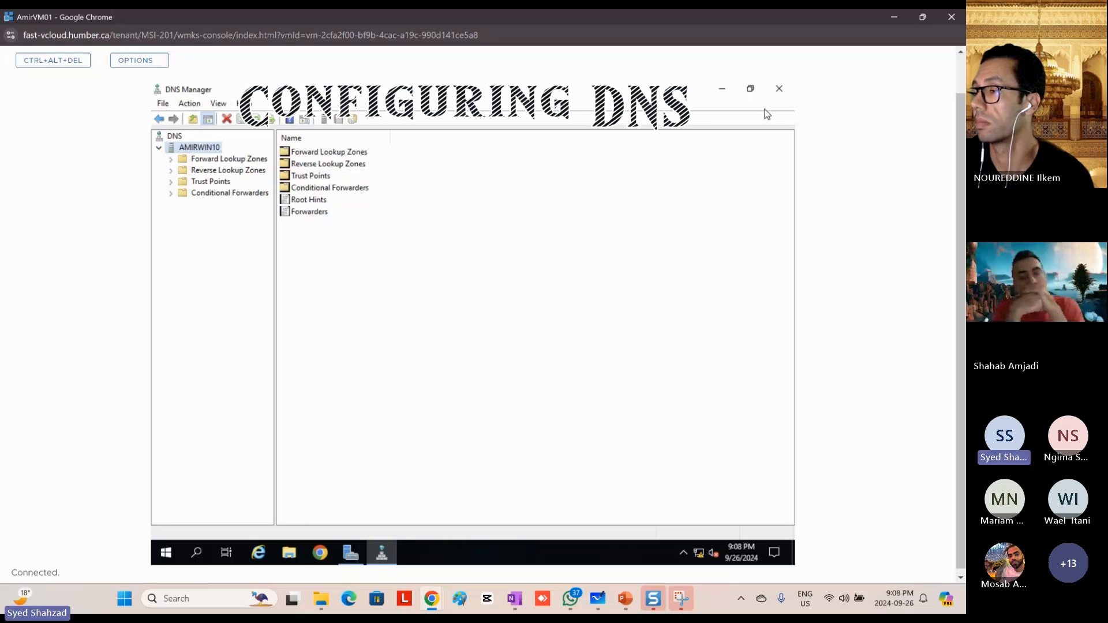
{"action": "left_click", "coordinate": [779, 88]}
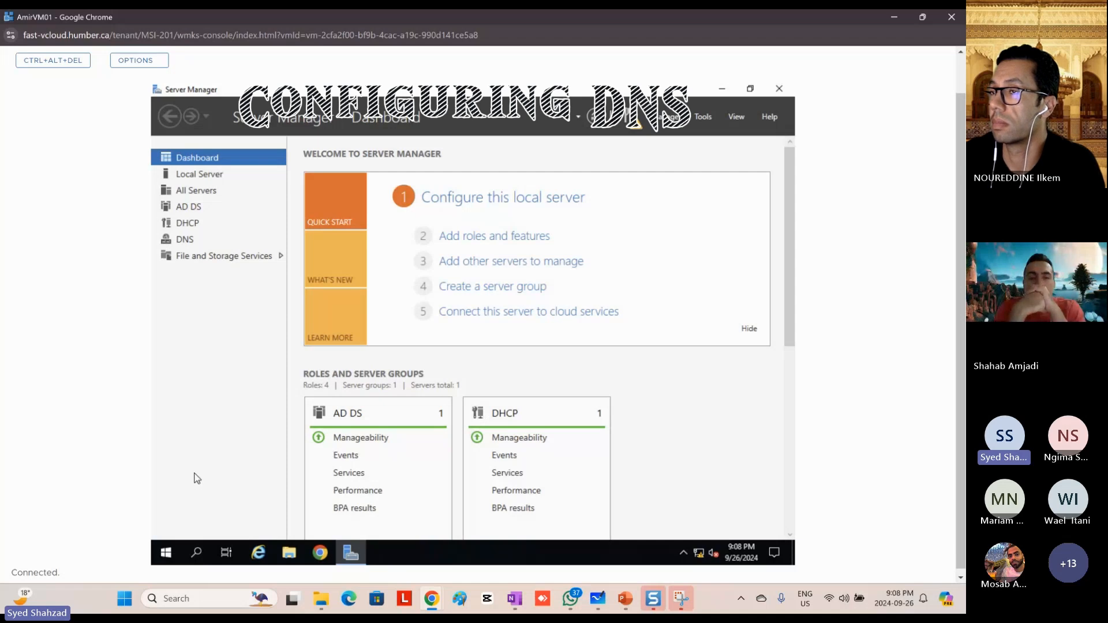
Step: Open DNS Manager from Server Manager and expand the AMIRWIN10 server down to its Forward Lookup Zones
{"action": "left_click", "coordinate": [703, 116]}
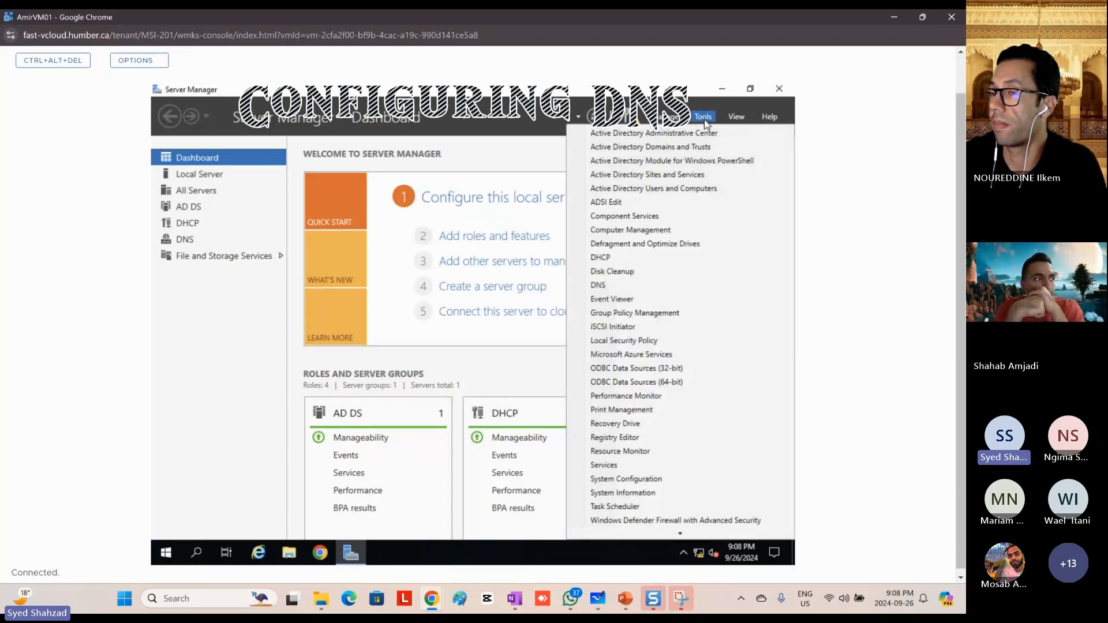
{"action": "left_click", "coordinate": [620, 288]}
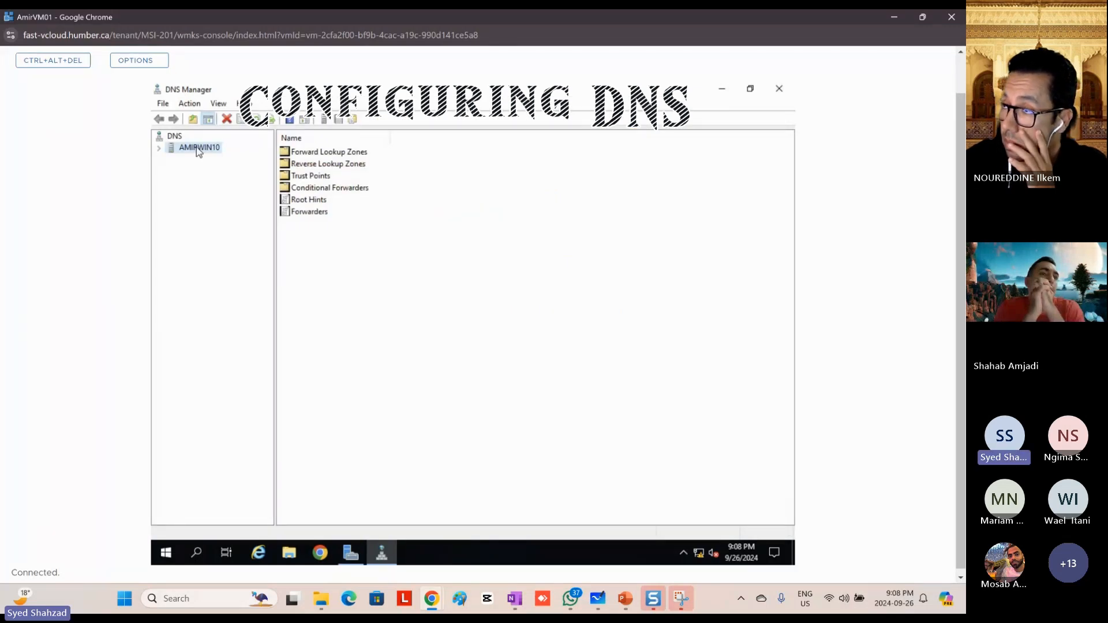
{"action": "left_click", "coordinate": [159, 149]}
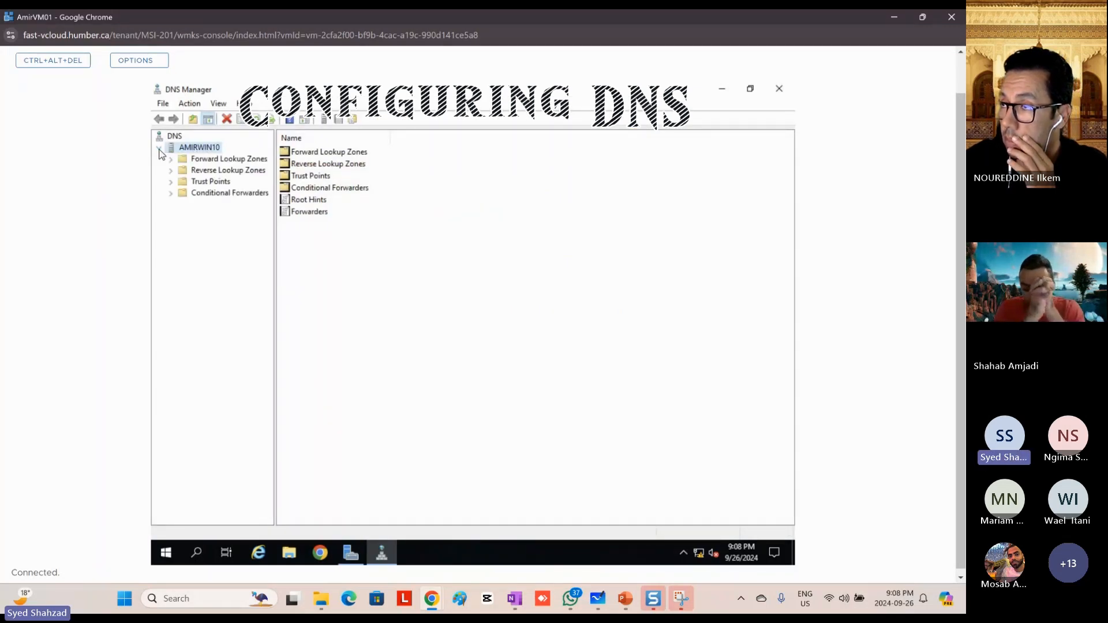
{"action": "left_click", "coordinate": [217, 163]}
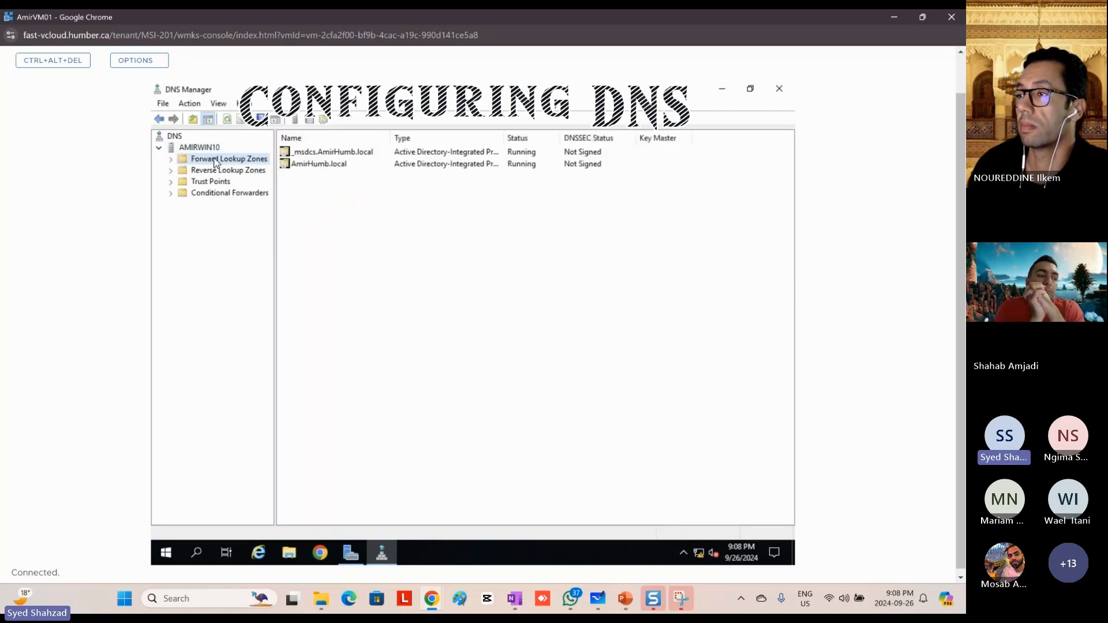
{"action": "left_click", "coordinate": [170, 159]}
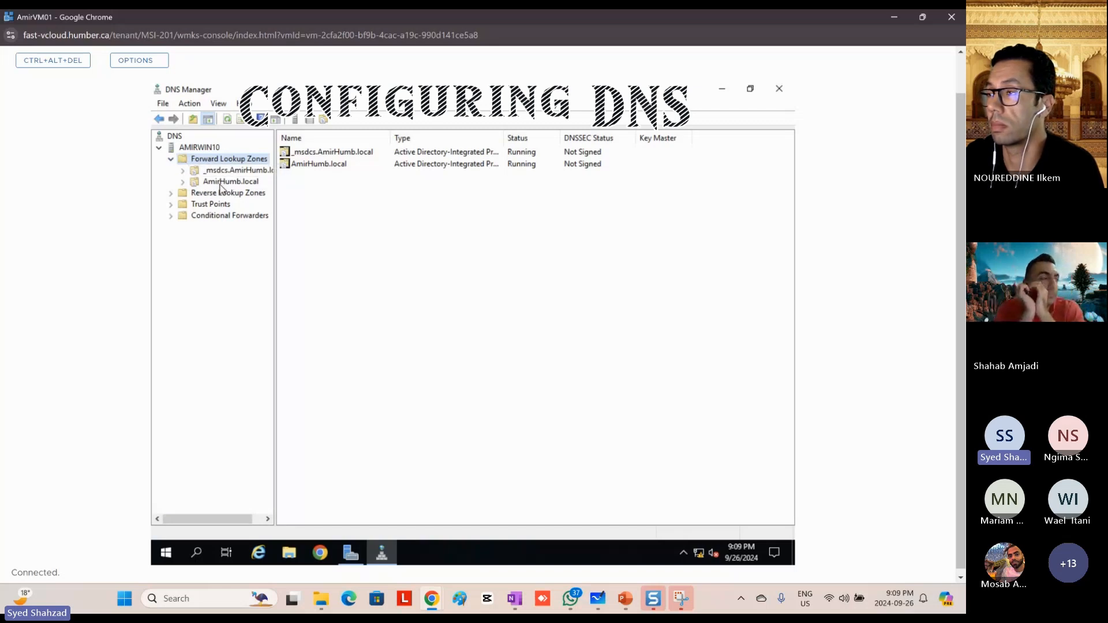
Step: Examine the amirwin10 Host (A) record in the AmirHumb.local zone, and check the Reverse Lookup Zones folder
{"action": "left_click", "coordinate": [221, 184]}
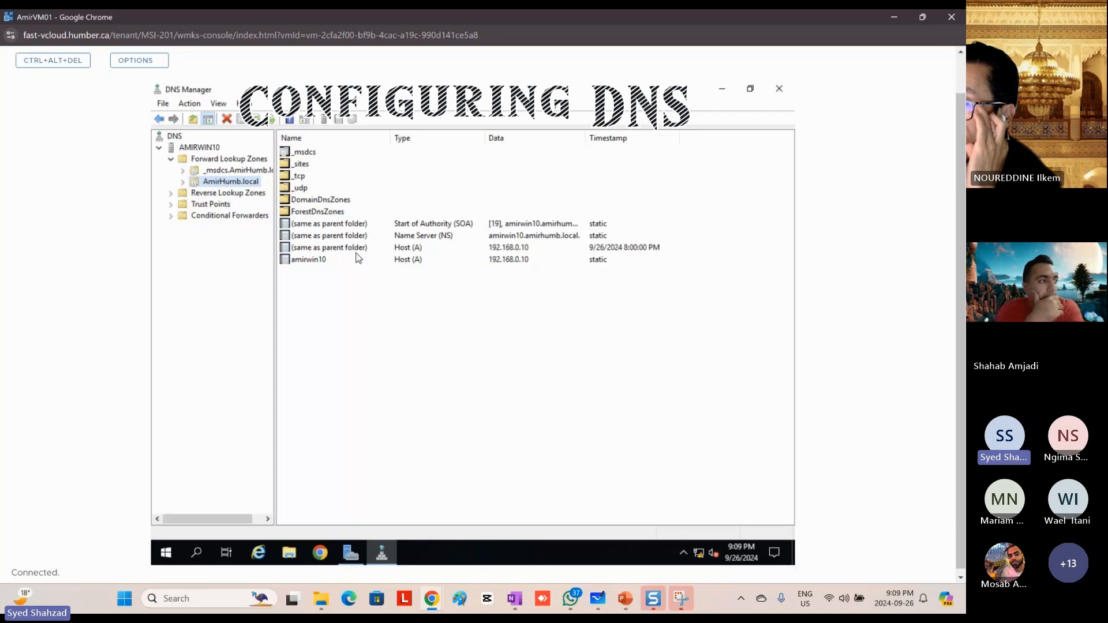
{"action": "left_click", "coordinate": [409, 261]}
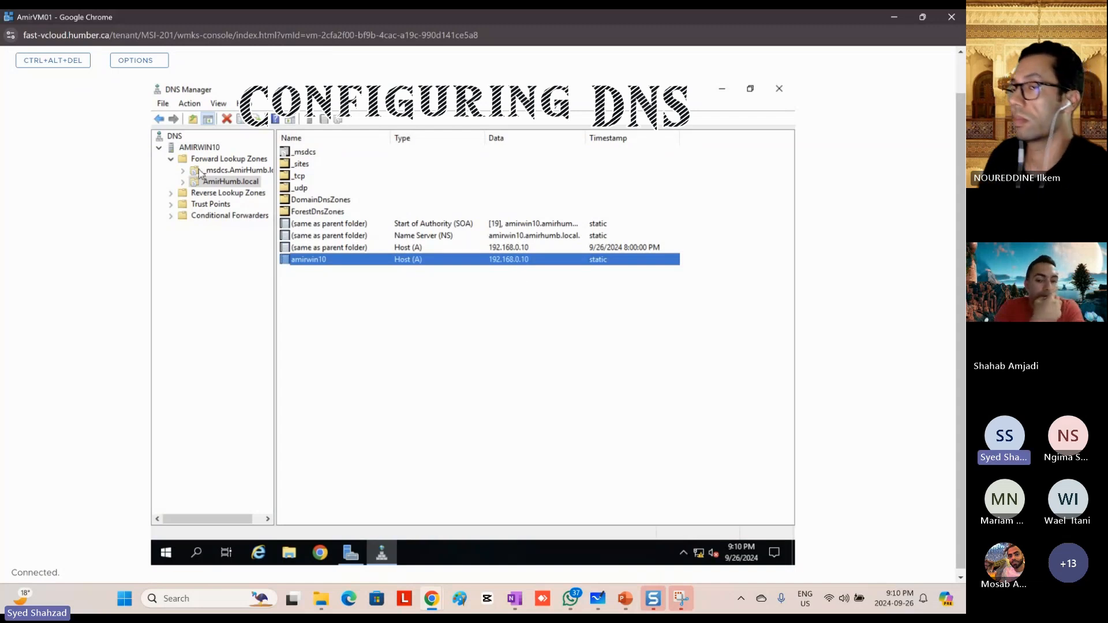
{"action": "left_click", "coordinate": [215, 160]}
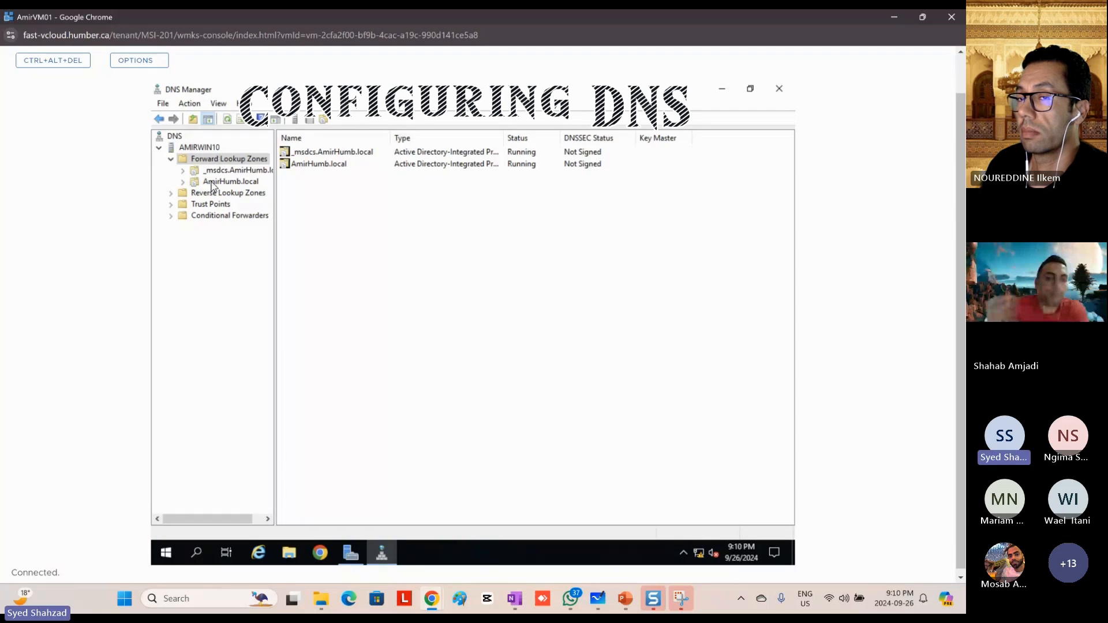
{"action": "left_click", "coordinate": [242, 183]}
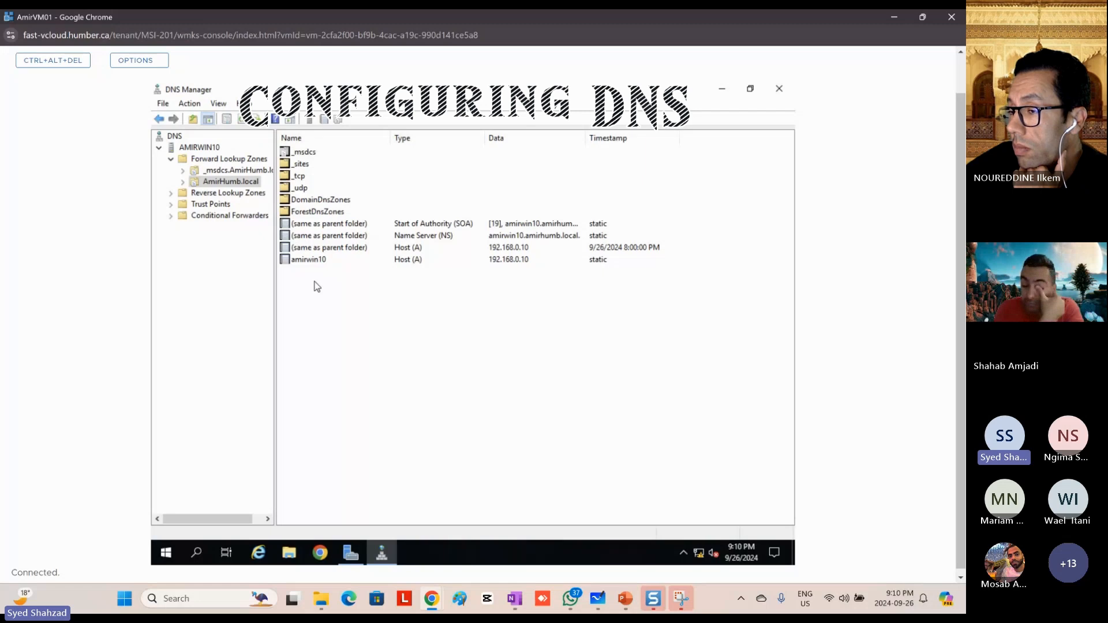
{"action": "left_click", "coordinate": [406, 262]}
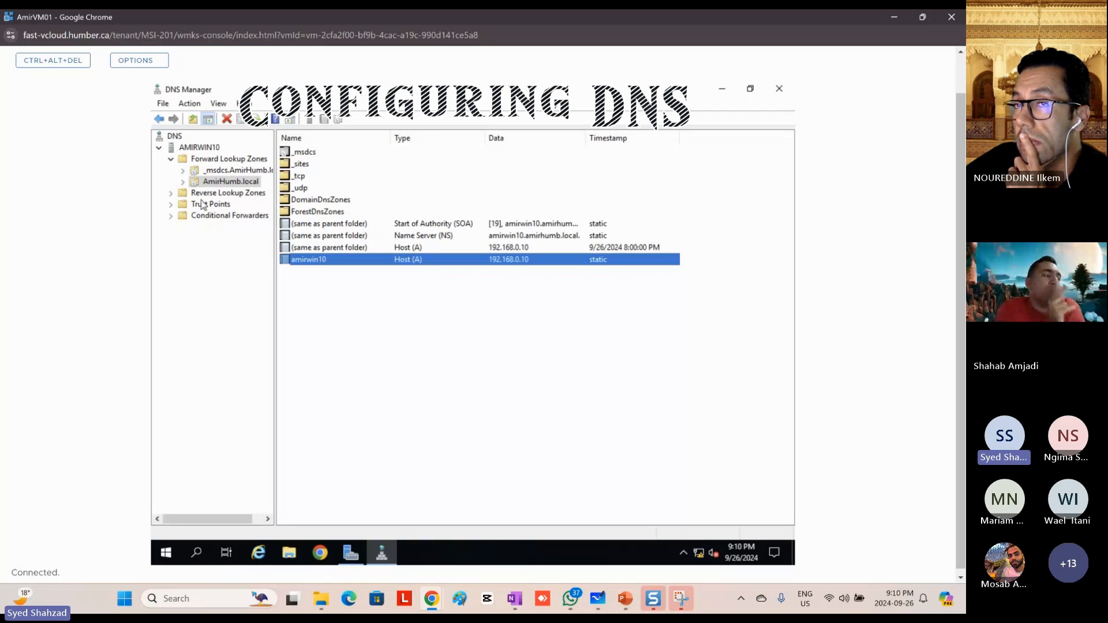
{"action": "left_click", "coordinate": [220, 193]}
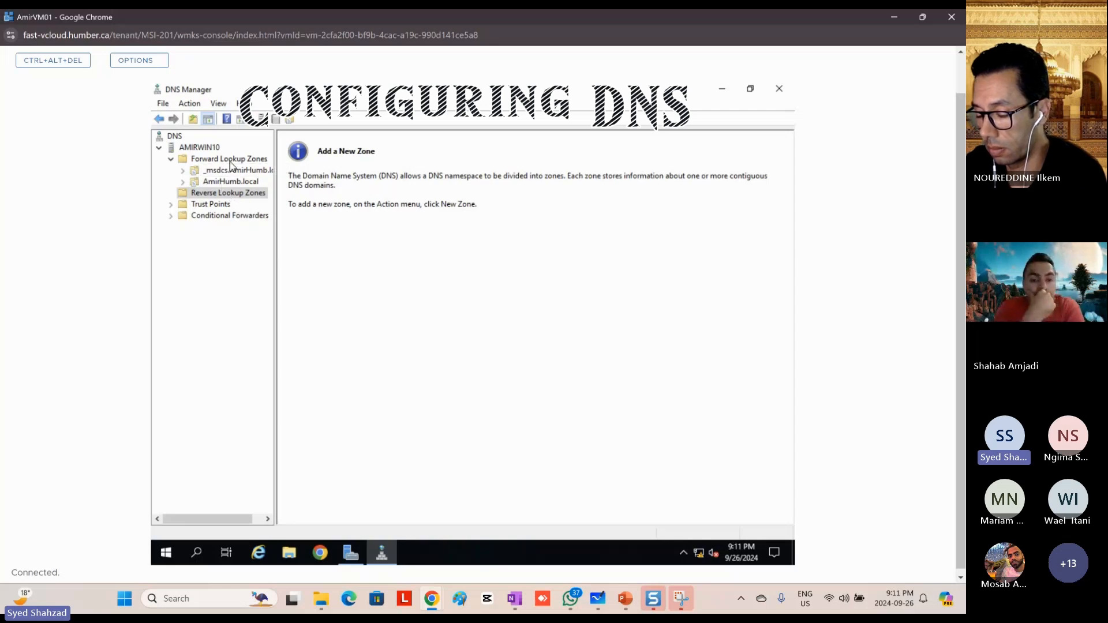
Step: Try to find the Command Prompt through a Windows search for cmd
{"action": "left_click", "coordinate": [197, 557]}
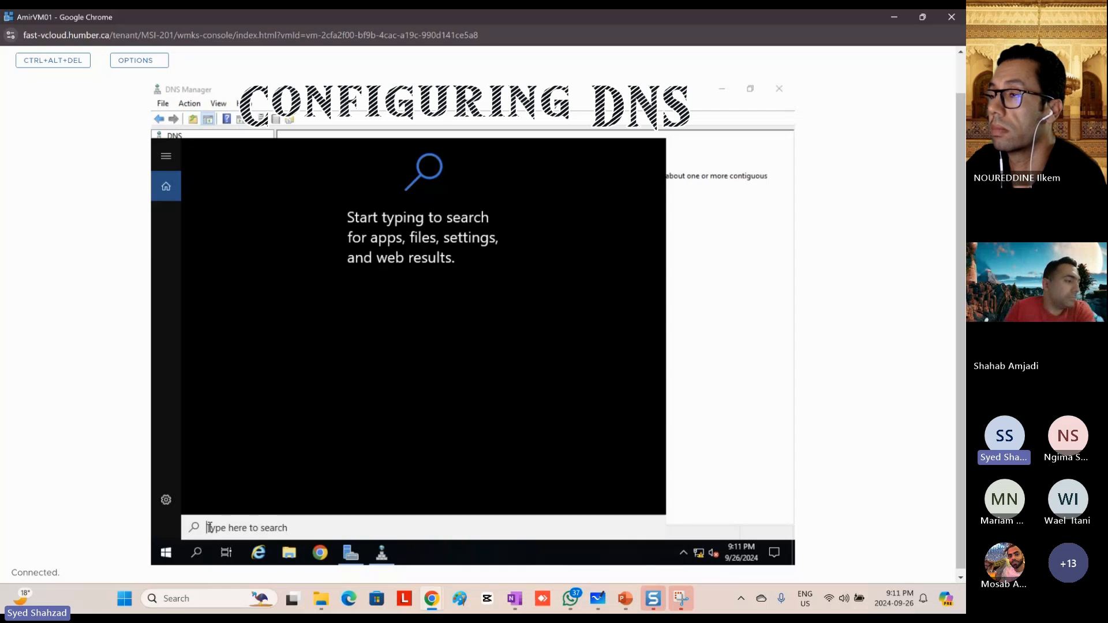
{"action": "type", "text": "m"}
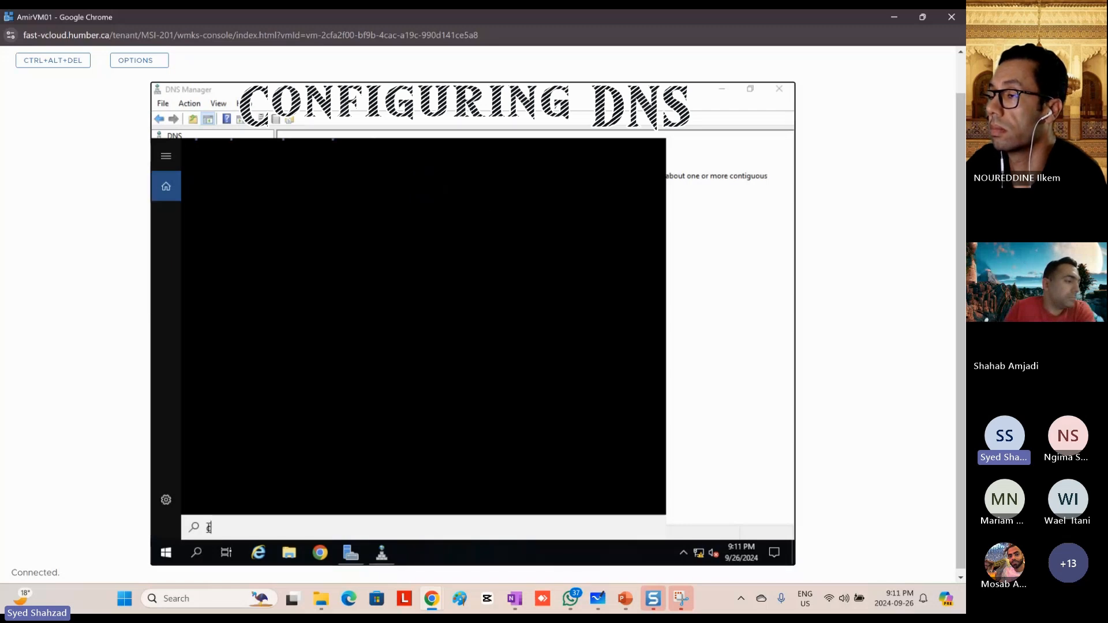
{"action": "type", "text": "d"}
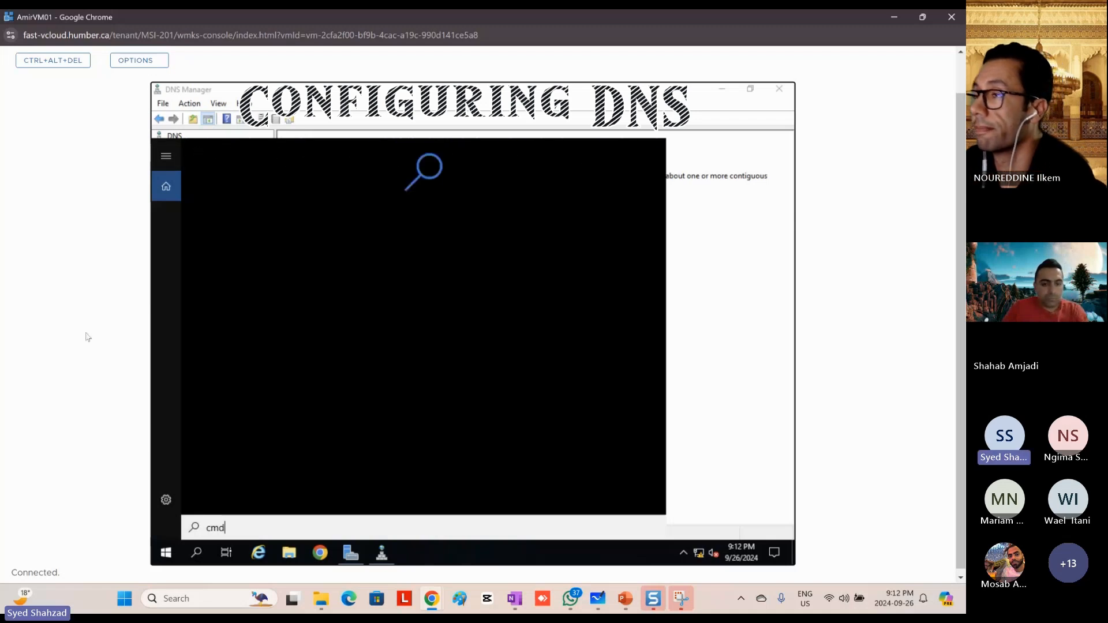
{"action": "left_click", "coordinate": [717, 363]}
{"action": "left_click", "coordinate": [195, 559]}
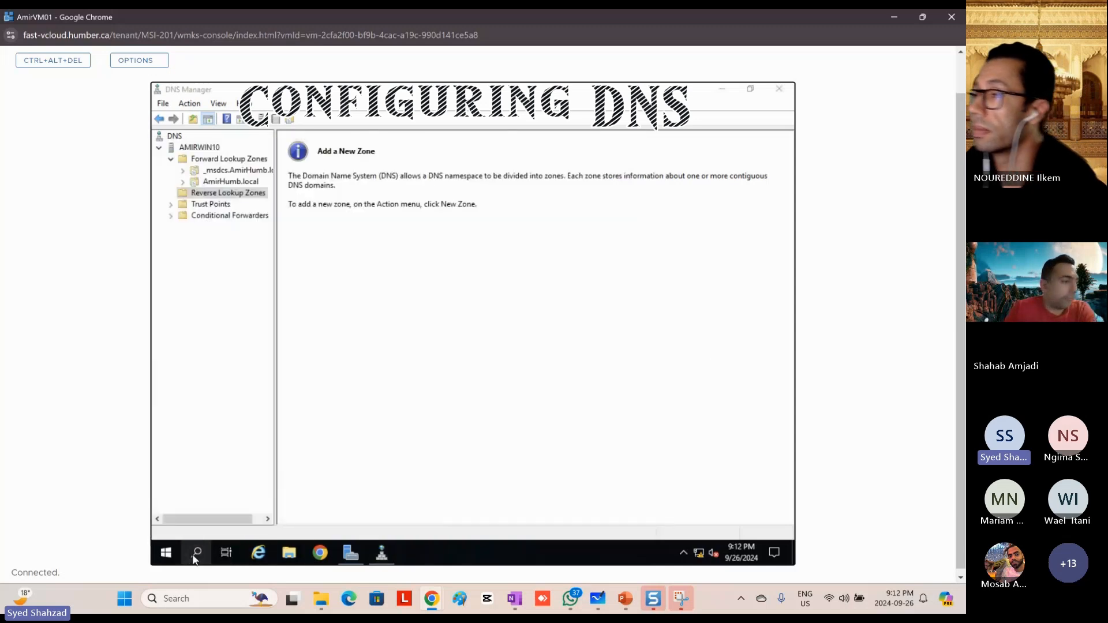
{"action": "type", "text": "cmd"}
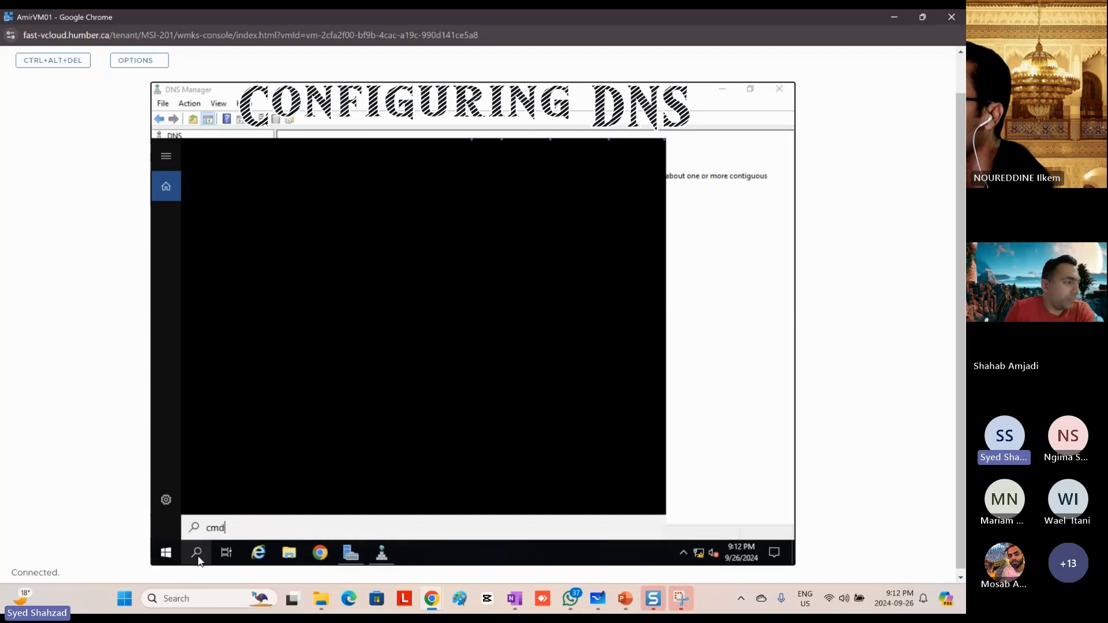
Step: Launch a Command Prompt window by running cmd from the Run dialog
{"action": "right_click", "coordinate": [166, 554]}
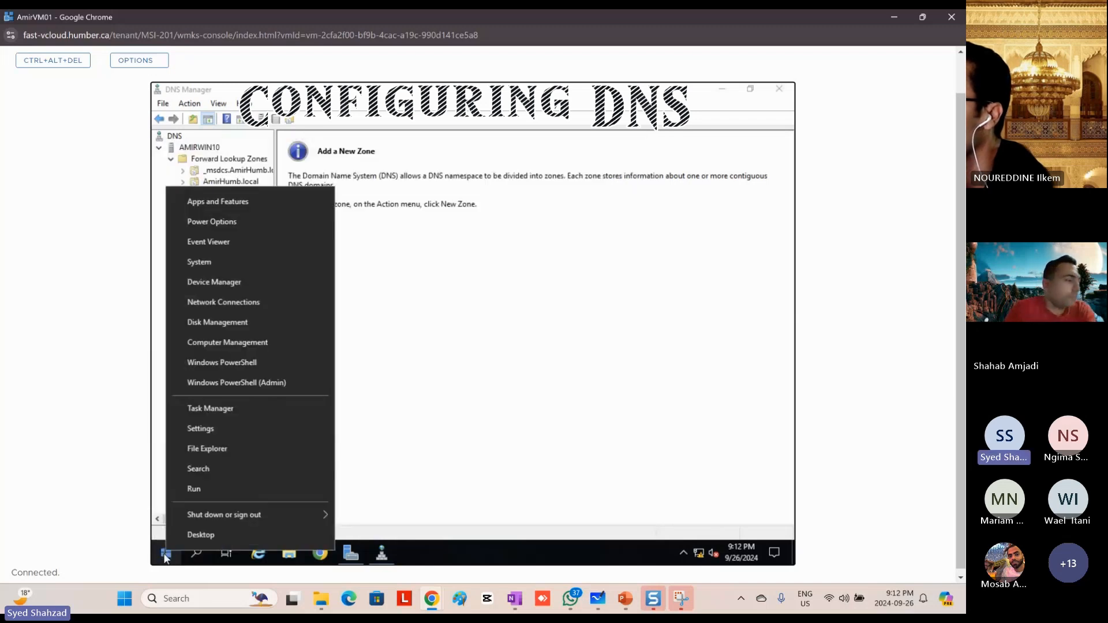
{"action": "left_click", "coordinate": [208, 488]}
{"action": "type", "text": "cmd"}
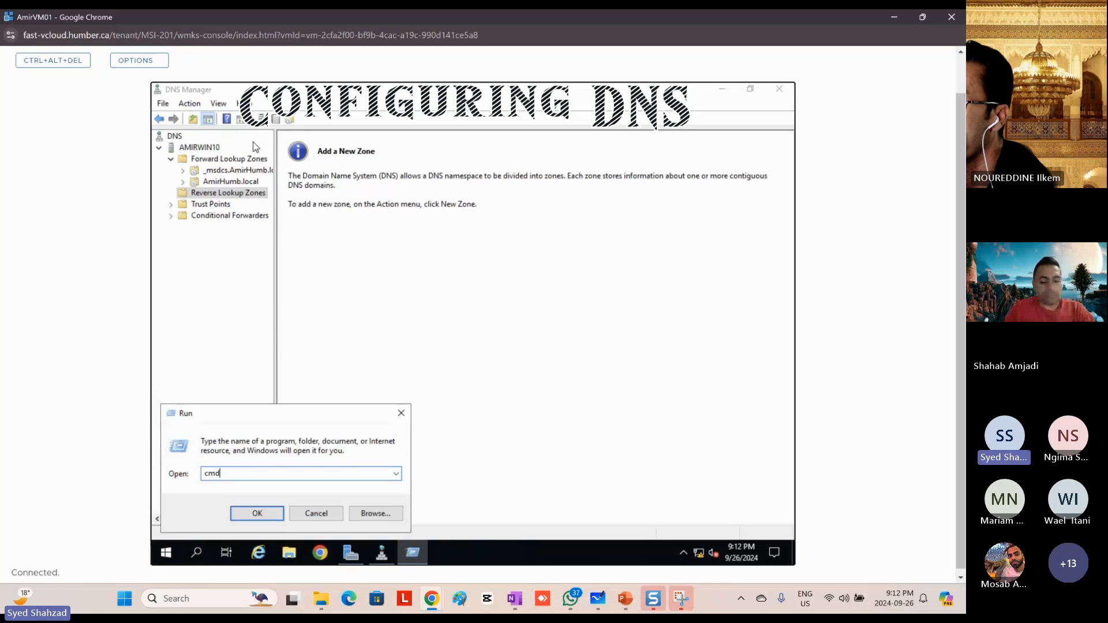
{"action": "left_click", "coordinate": [166, 554]}
{"action": "right_click", "coordinate": [165, 554]}
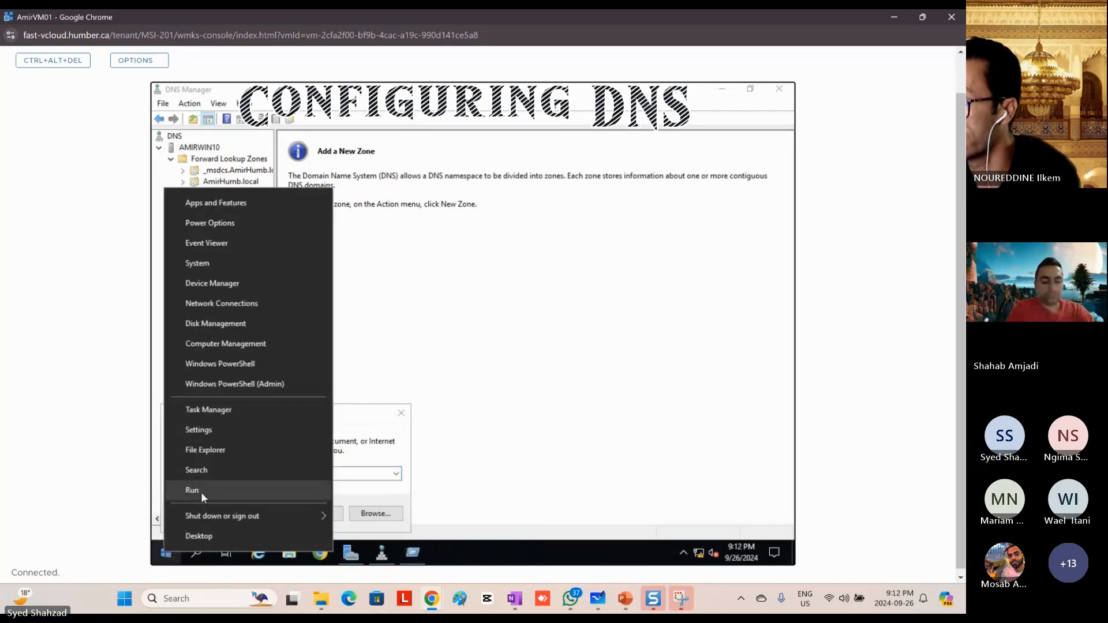
{"action": "left_click", "coordinate": [358, 417]}
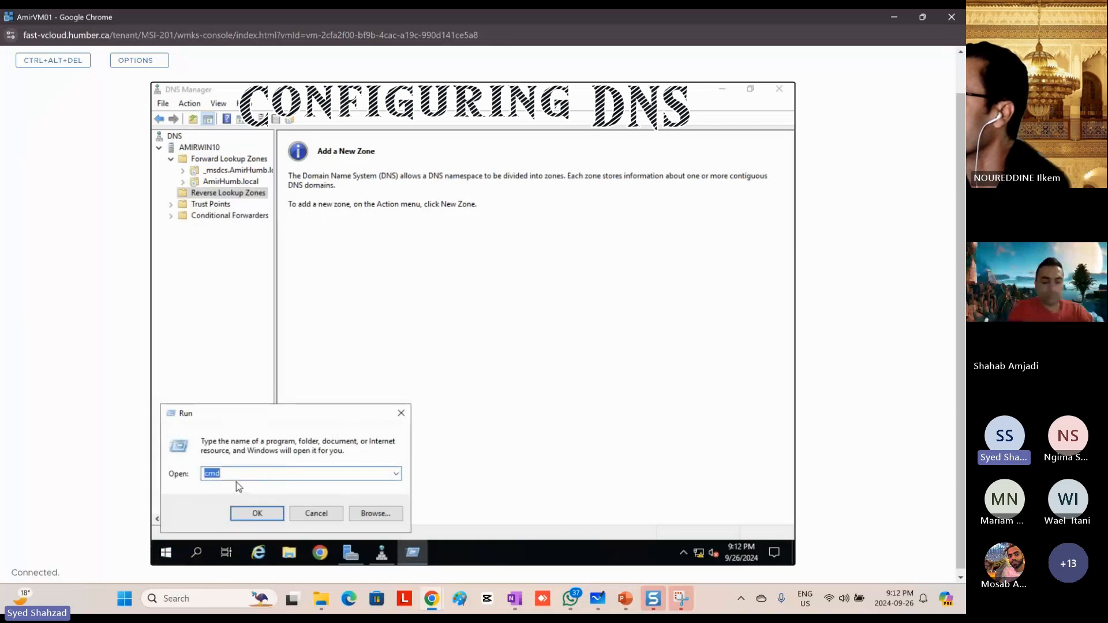
{"action": "left_click", "coordinate": [252, 519]}
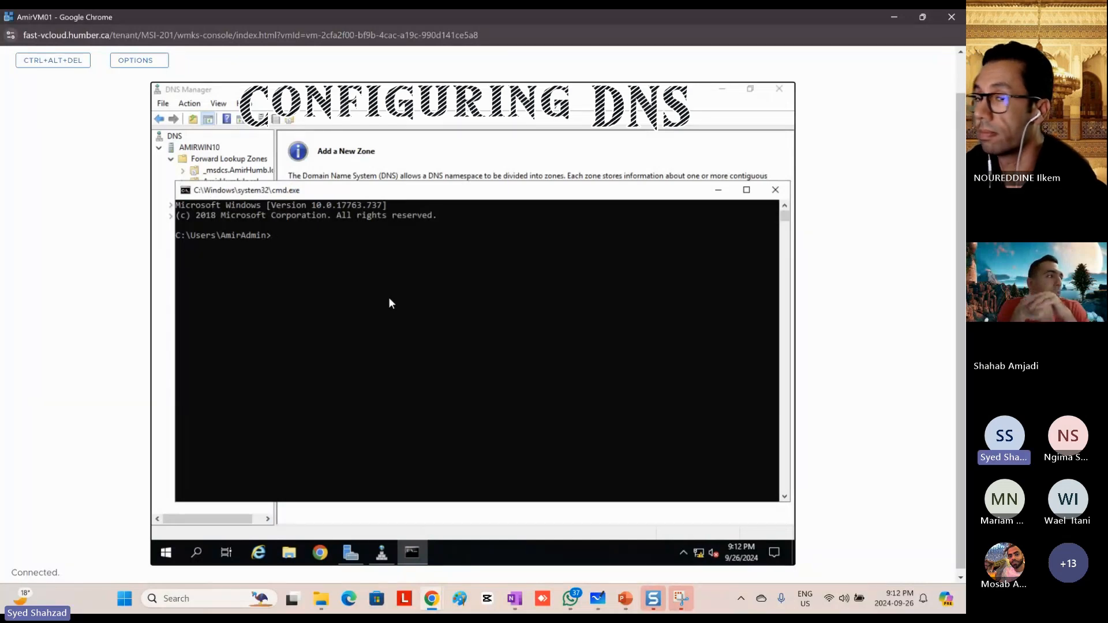
Step: Write the nslookup command at the Command Prompt
{"action": "type", "text": "nslookup"}
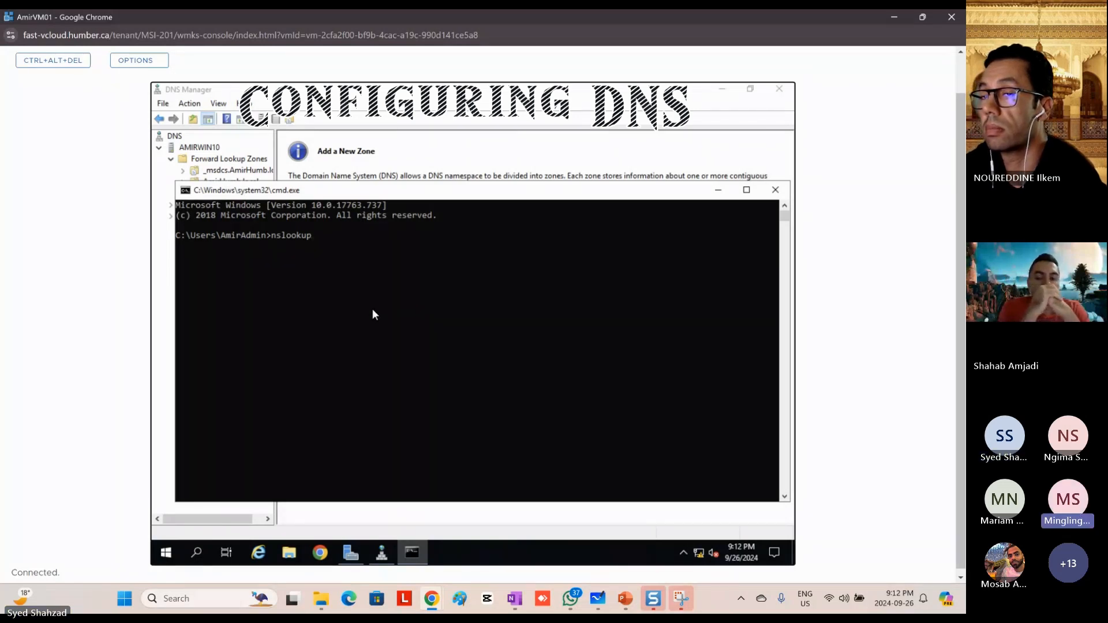
{"action": "right_click", "coordinate": [167, 557]}
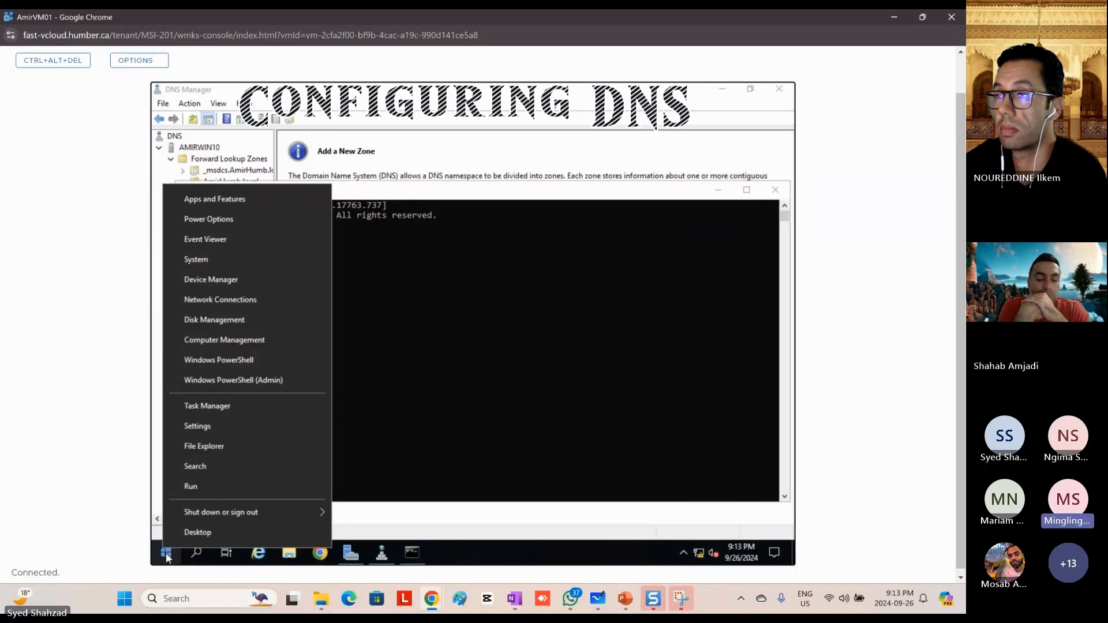
{"action": "left_click", "coordinate": [199, 487]}
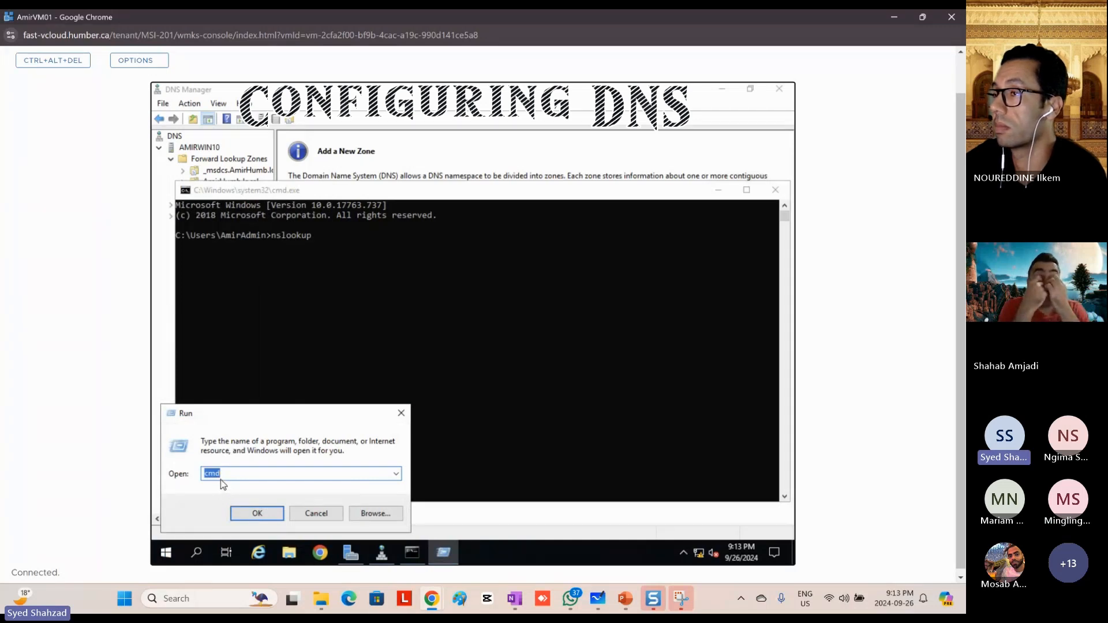
{"action": "left_click", "coordinate": [304, 514]}
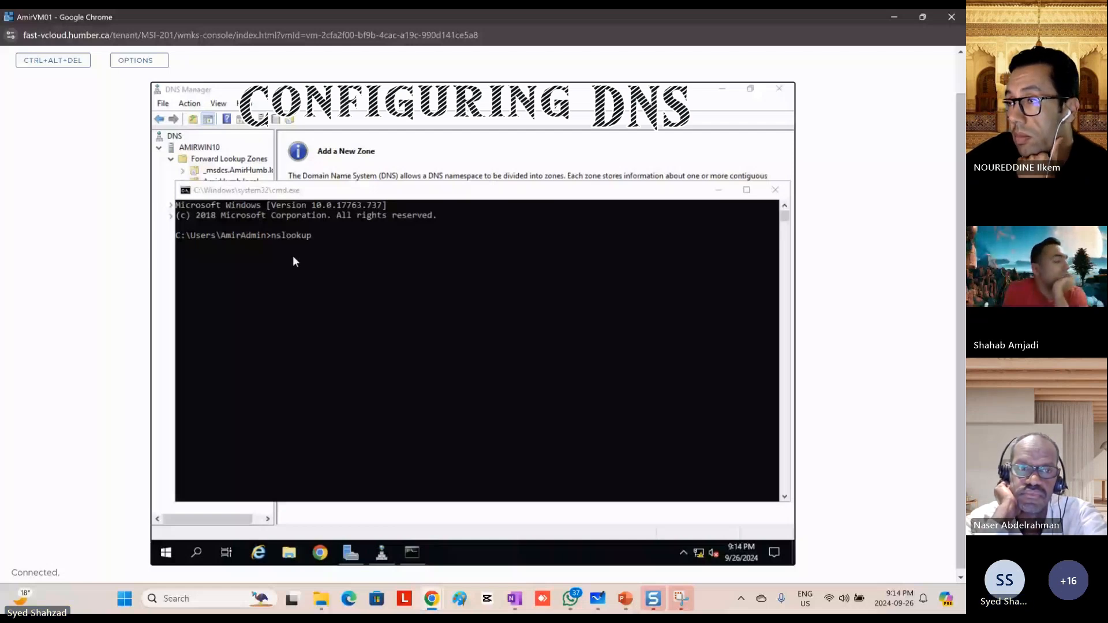
Step: In Server Manager, check the local server's full computer name in System Properties, and close the dialog without changes
{"action": "left_click", "coordinate": [351, 553]}
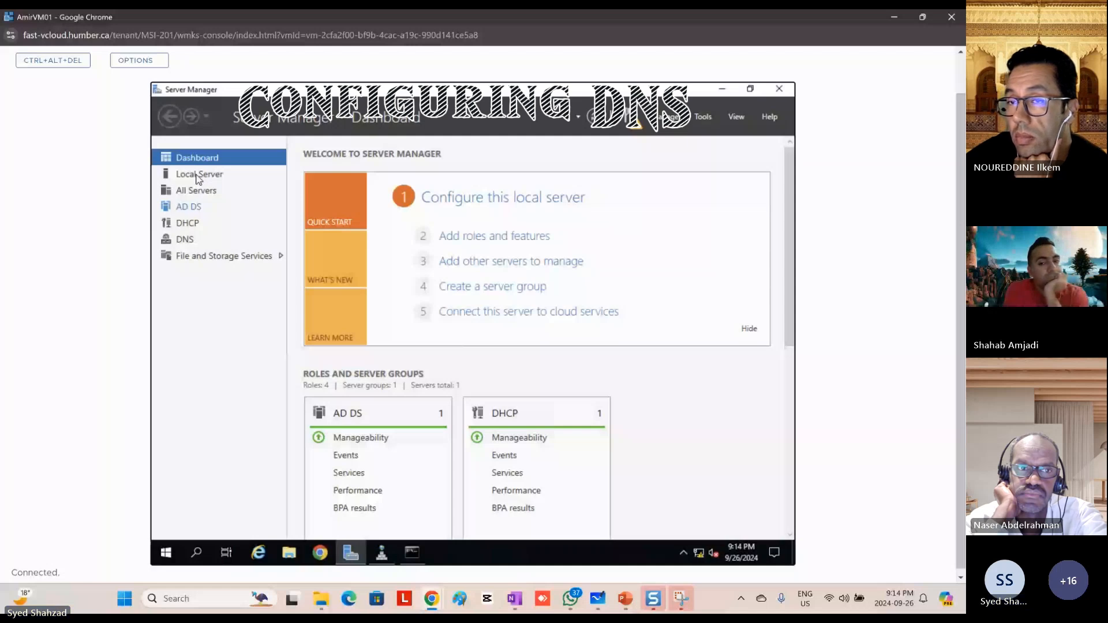
{"action": "left_click", "coordinate": [198, 175]}
{"action": "left_click", "coordinate": [434, 194]}
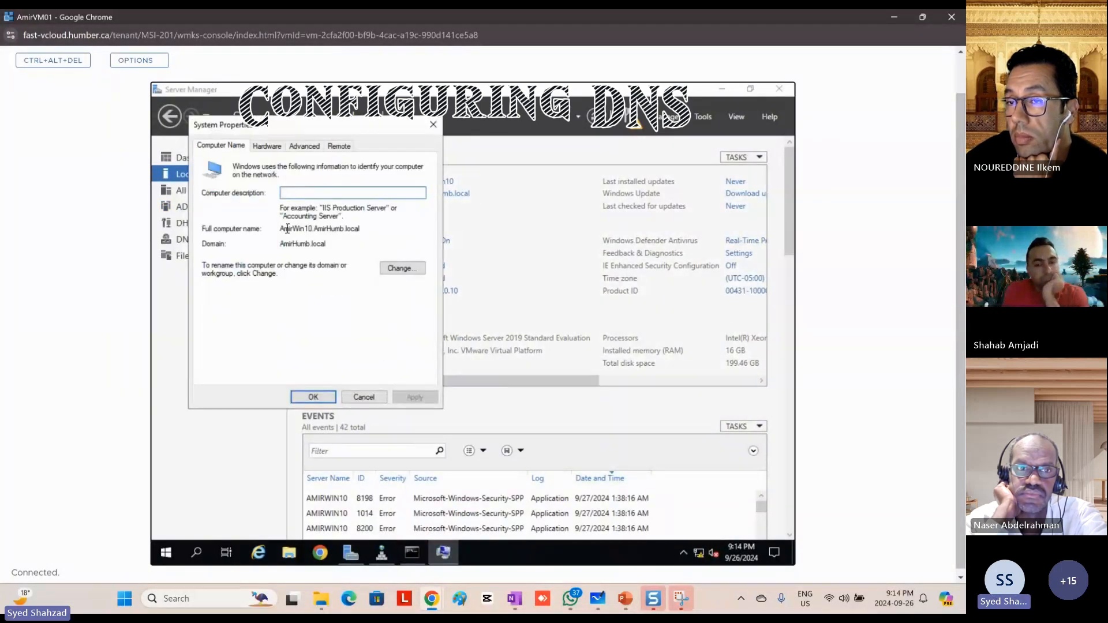
{"action": "left_click_drag", "start_coordinate": [280, 230], "coordinate": [347, 233]}
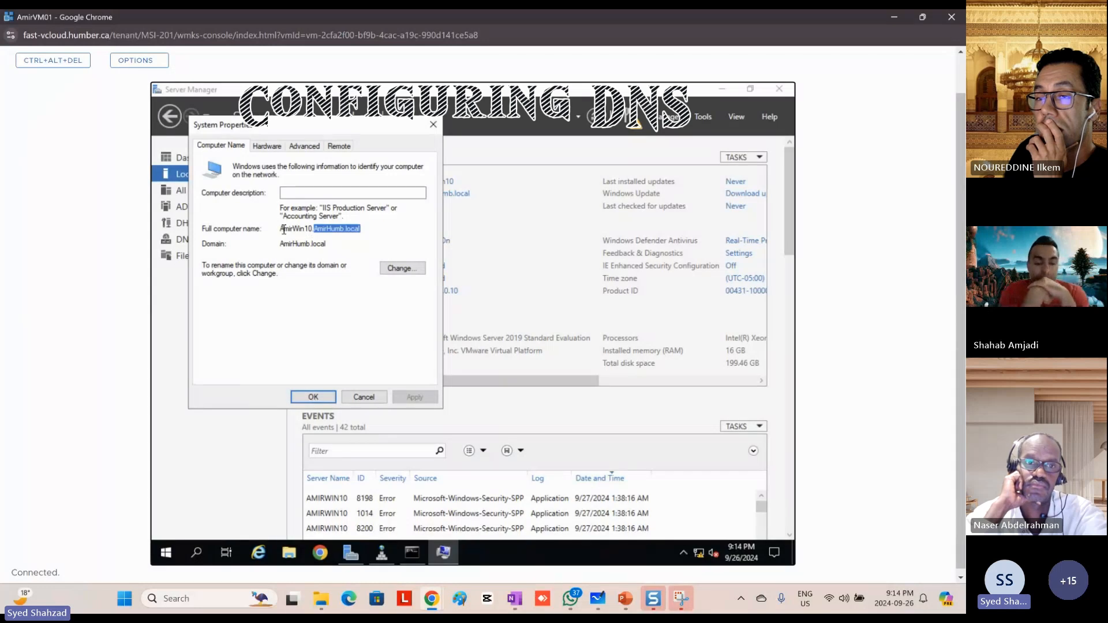
{"action": "left_click_drag", "start_coordinate": [283, 229], "coordinate": [366, 232]}
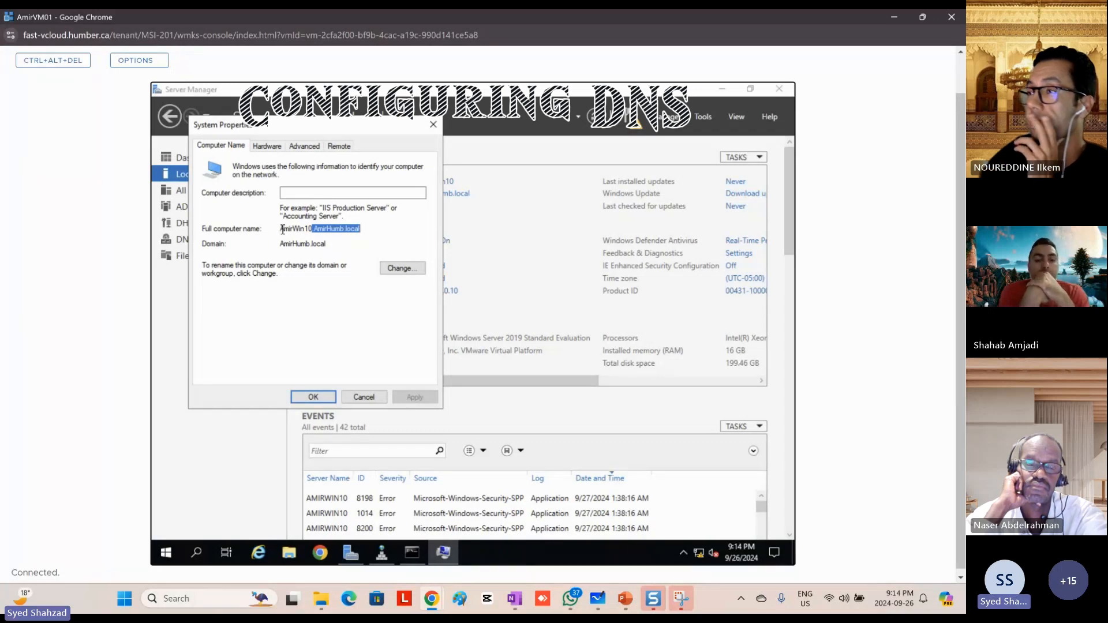
{"action": "left_click_drag", "start_coordinate": [283, 229], "coordinate": [374, 229]}
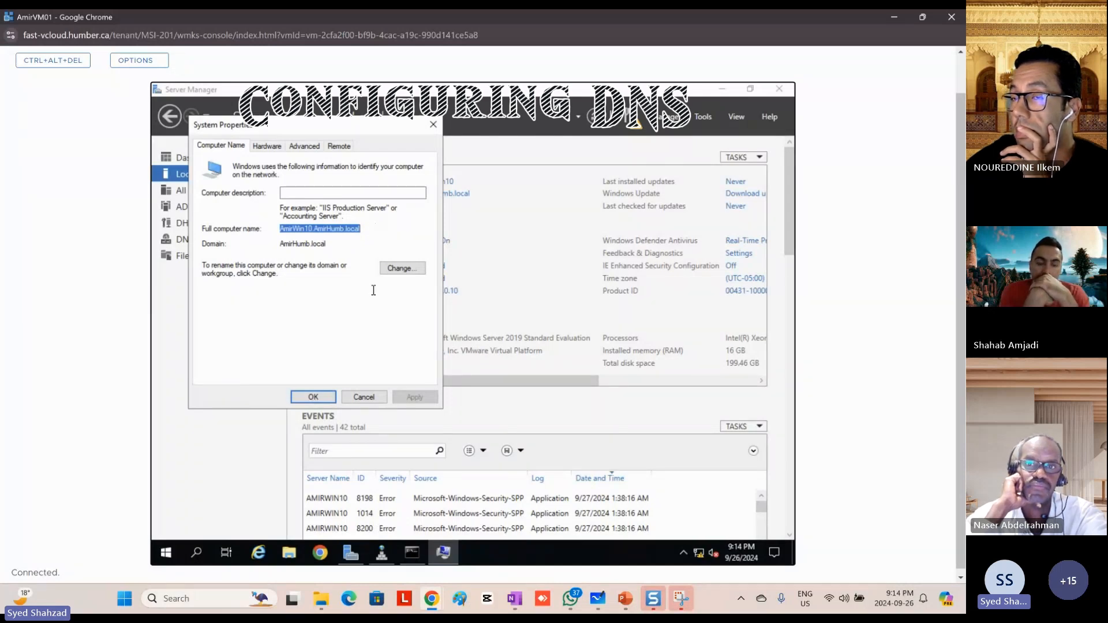
{"action": "left_click", "coordinate": [365, 396]}
Step: Return to the Command Prompt, run the nslookup command already written there, and exit its interactive mode
{"action": "left_click", "coordinate": [411, 556]}
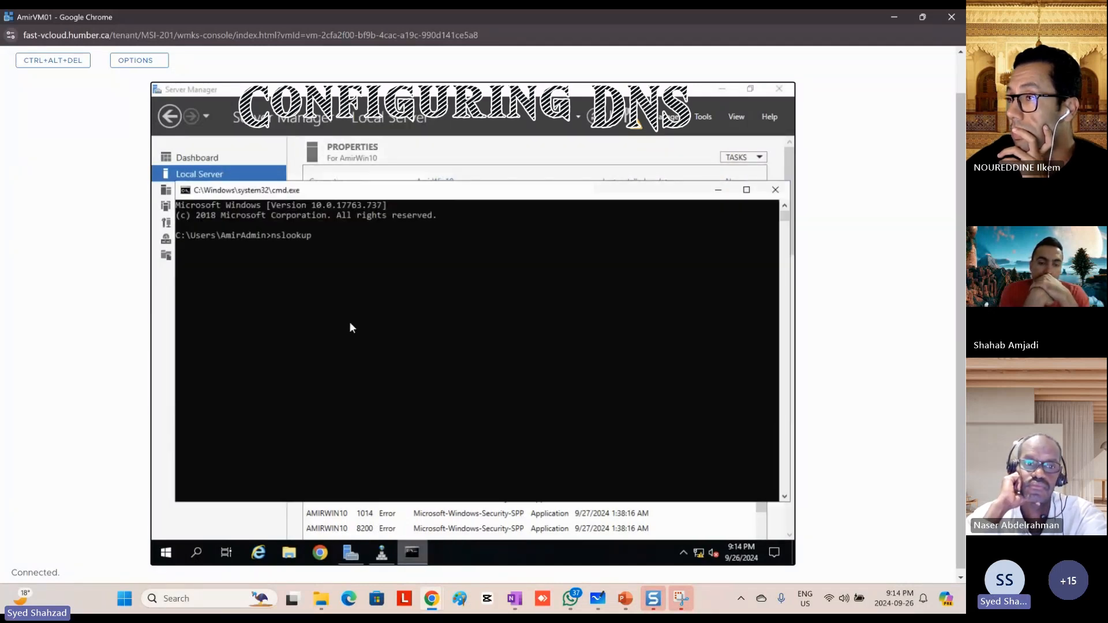
{"action": "left_click", "coordinate": [314, 245]}
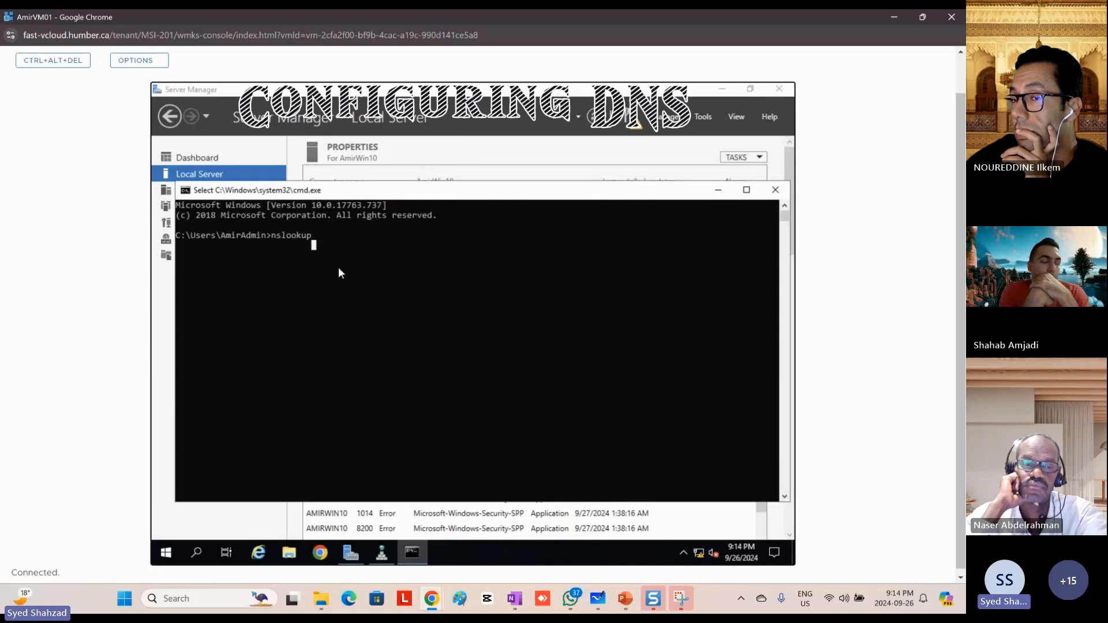
{"action": "key", "text": "Return"}
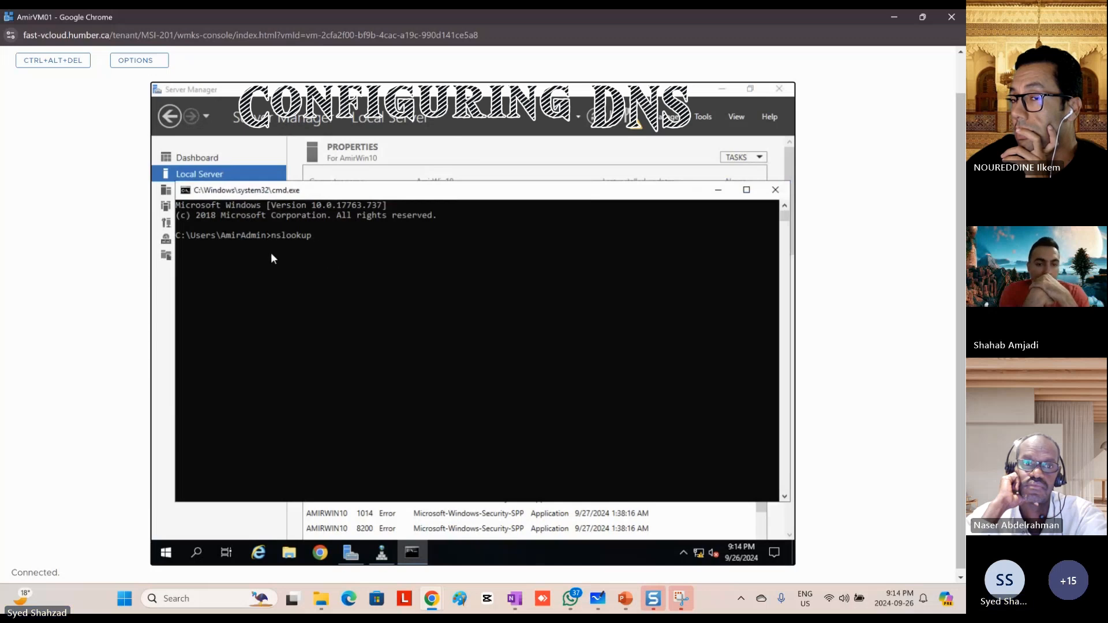
{"action": "key", "text": "Return"}
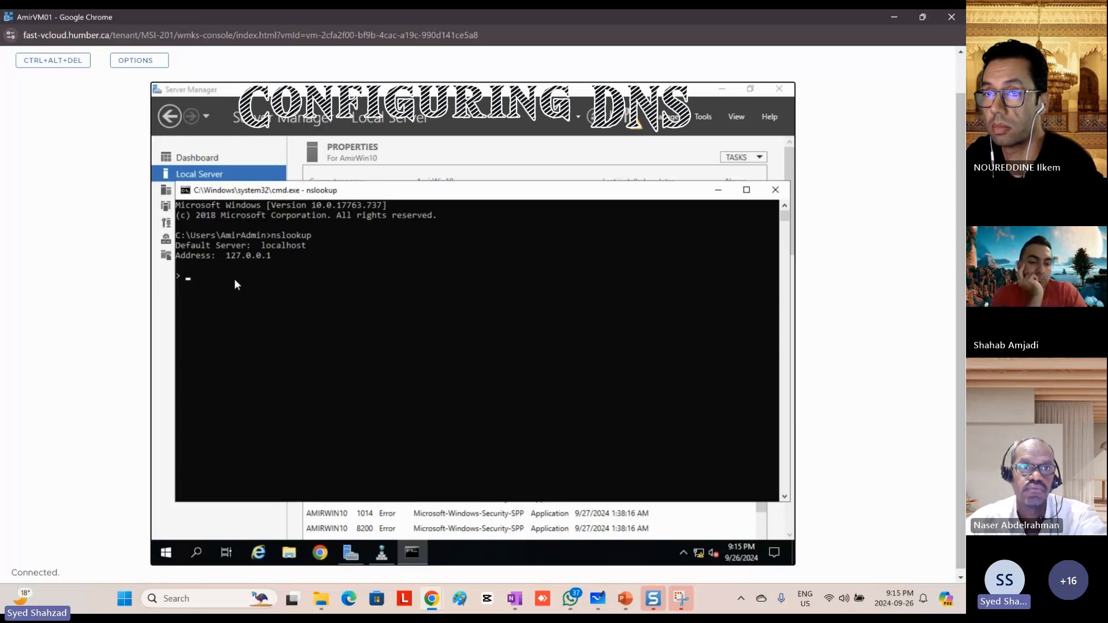
{"action": "key", "text": "ctrl+c"}
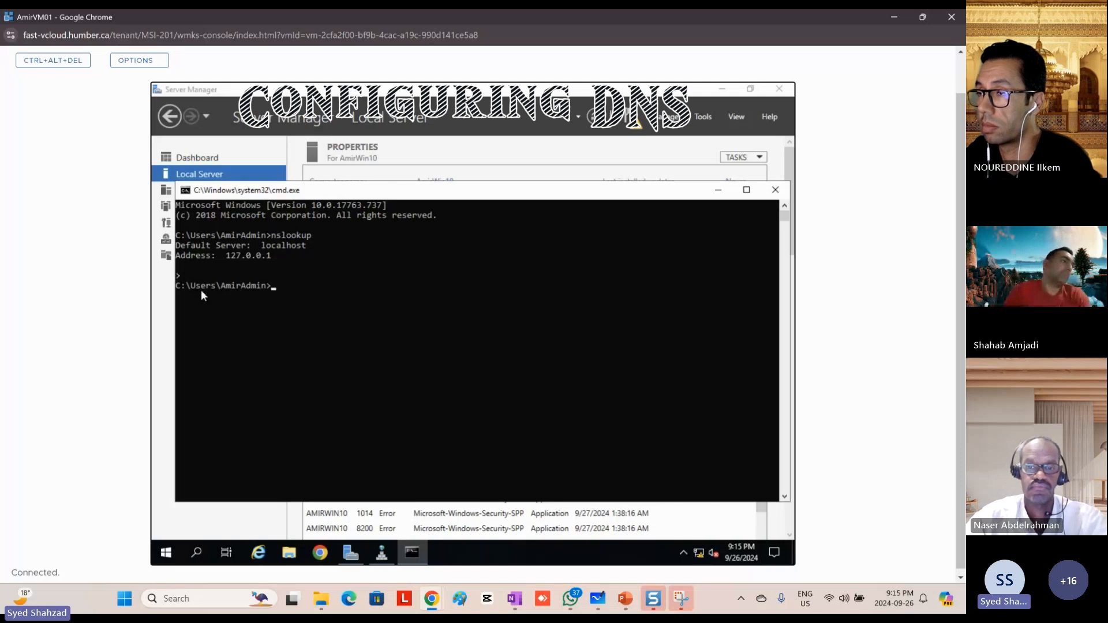
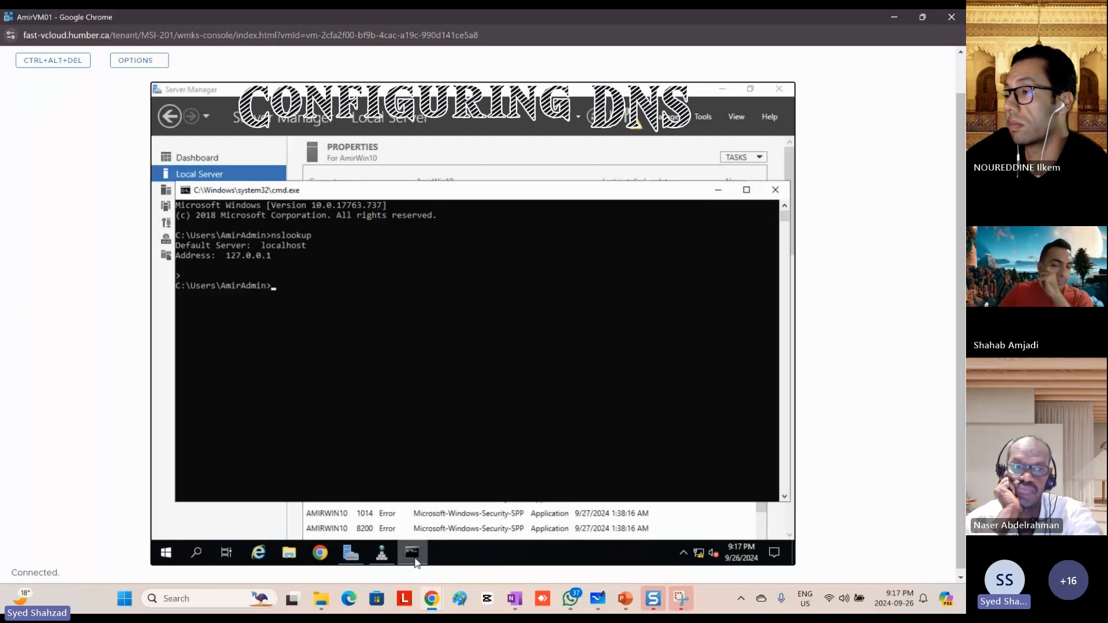
Step: Leave the Command Prompt and open the Ethernet0 adapter's Internet Protocol Version 4 properties from Local Server, selecting the preferred DNS server's last octet
{"action": "left_click", "coordinate": [718, 191]}
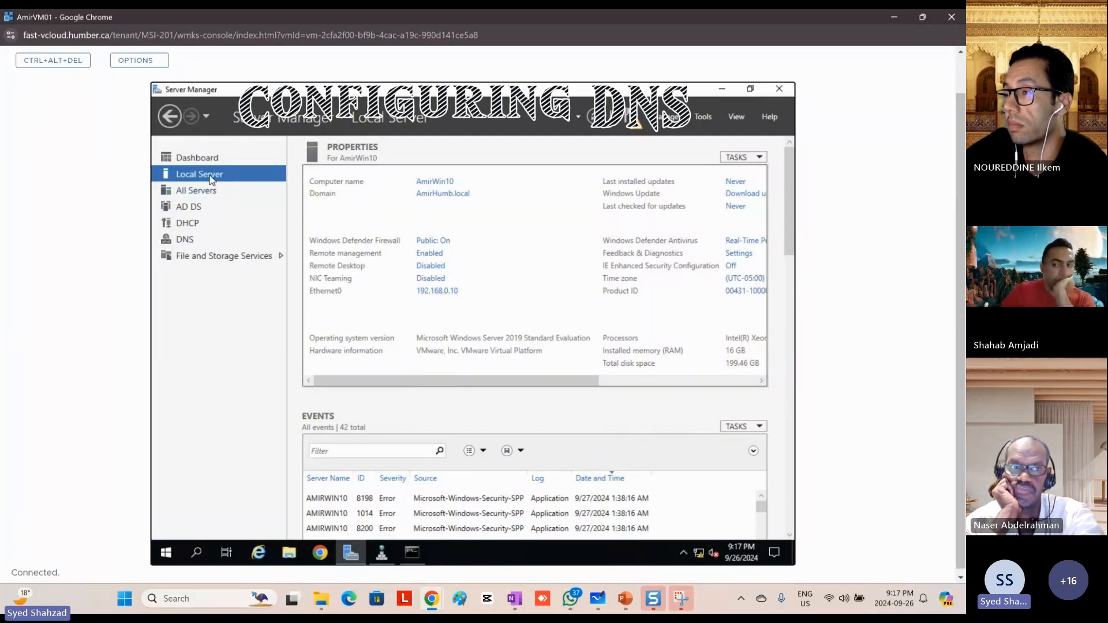
{"action": "left_click", "coordinate": [438, 295]}
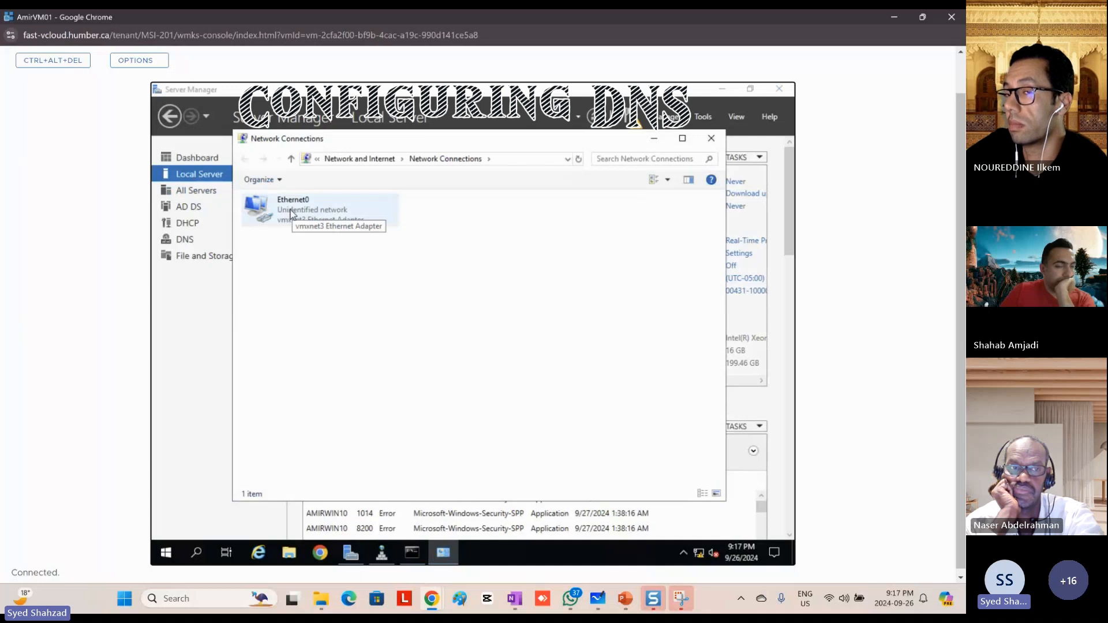
{"action": "double_click", "coordinate": [291, 211]}
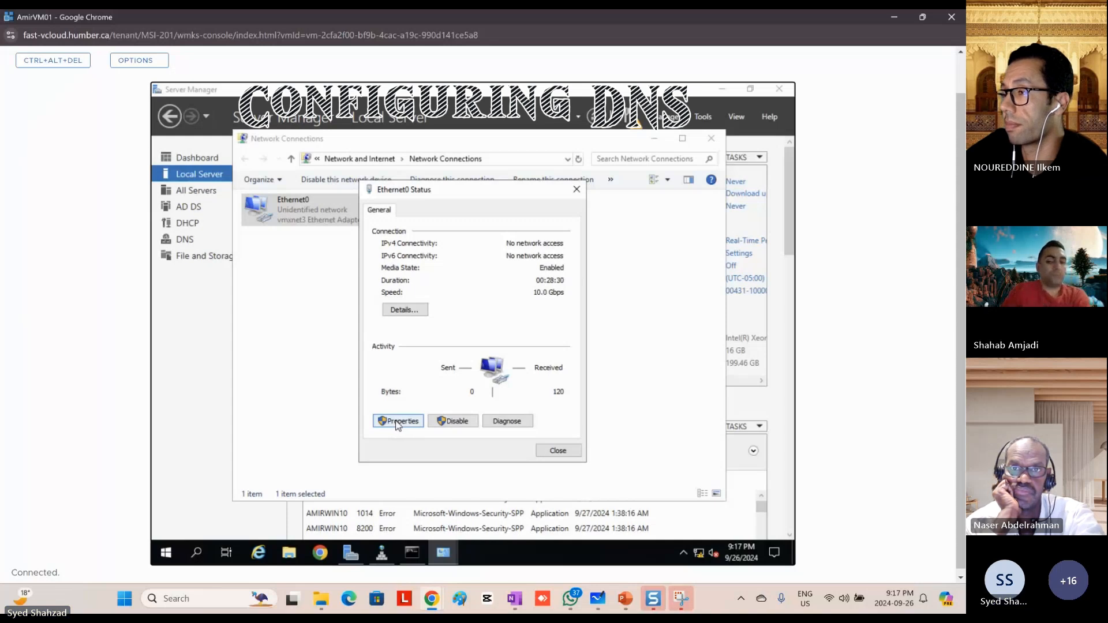
{"action": "left_click", "coordinate": [397, 423]}
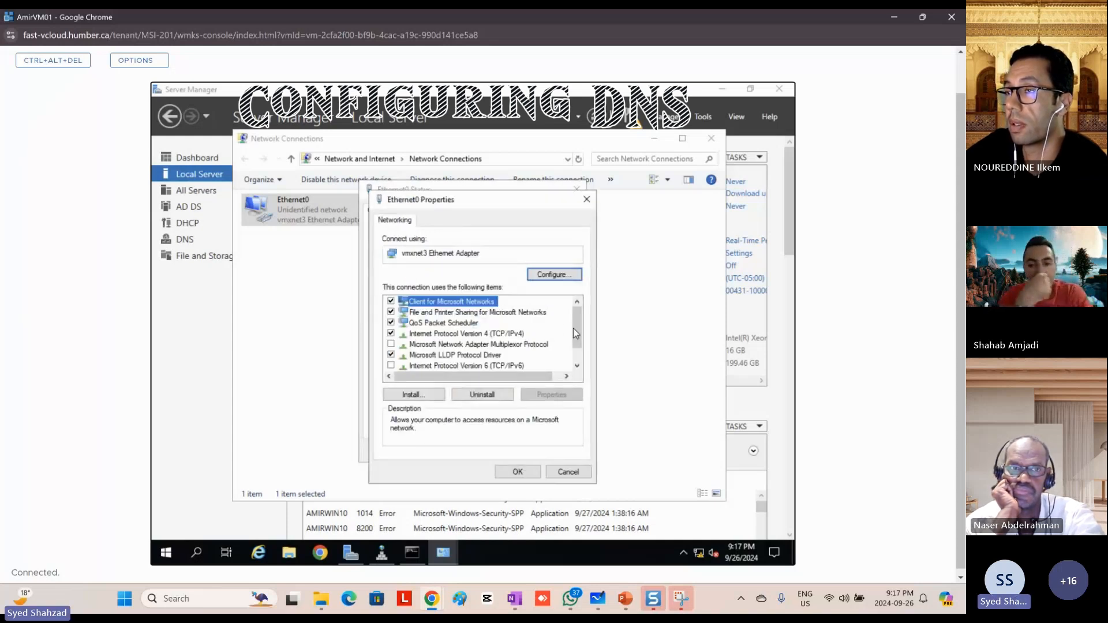
{"action": "left_click", "coordinate": [466, 335]}
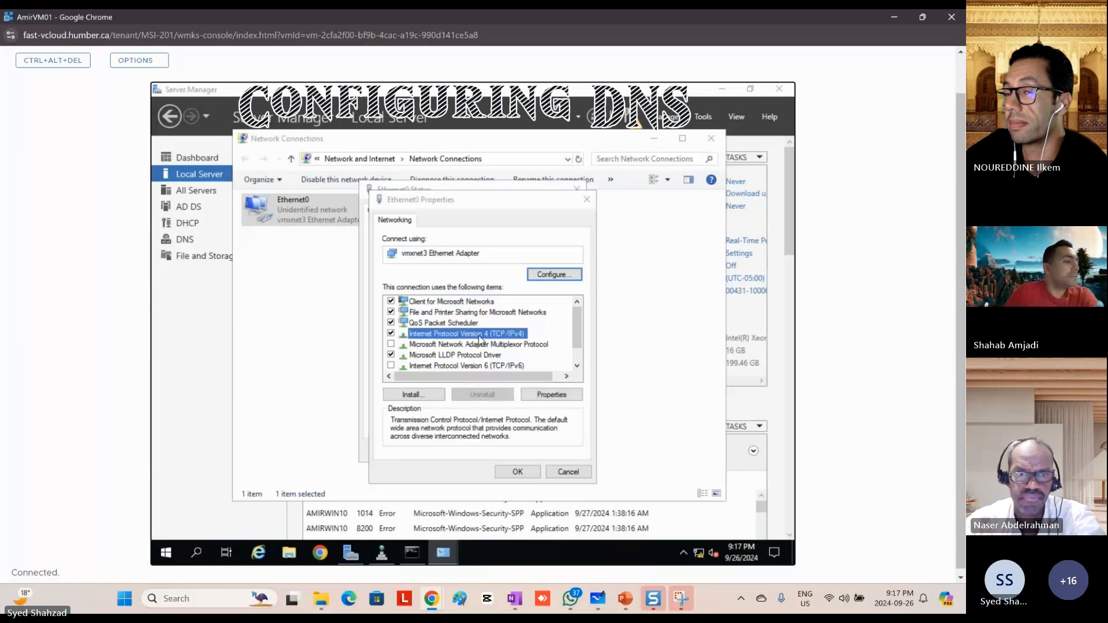
{"action": "double_click", "coordinate": [467, 335]}
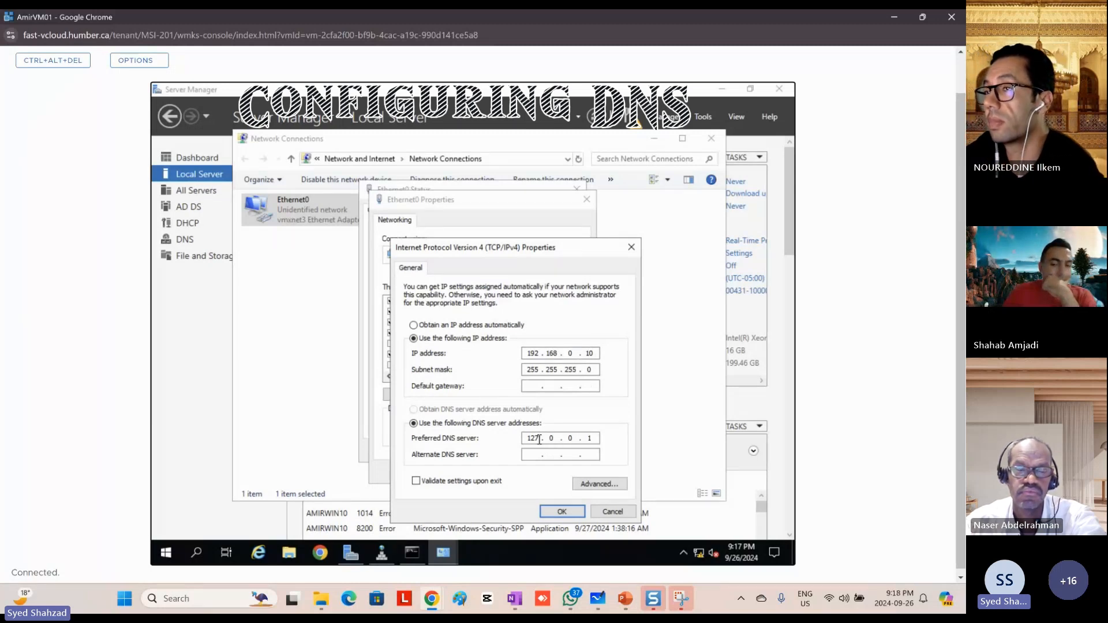
{"action": "double_click", "coordinate": [600, 439]}
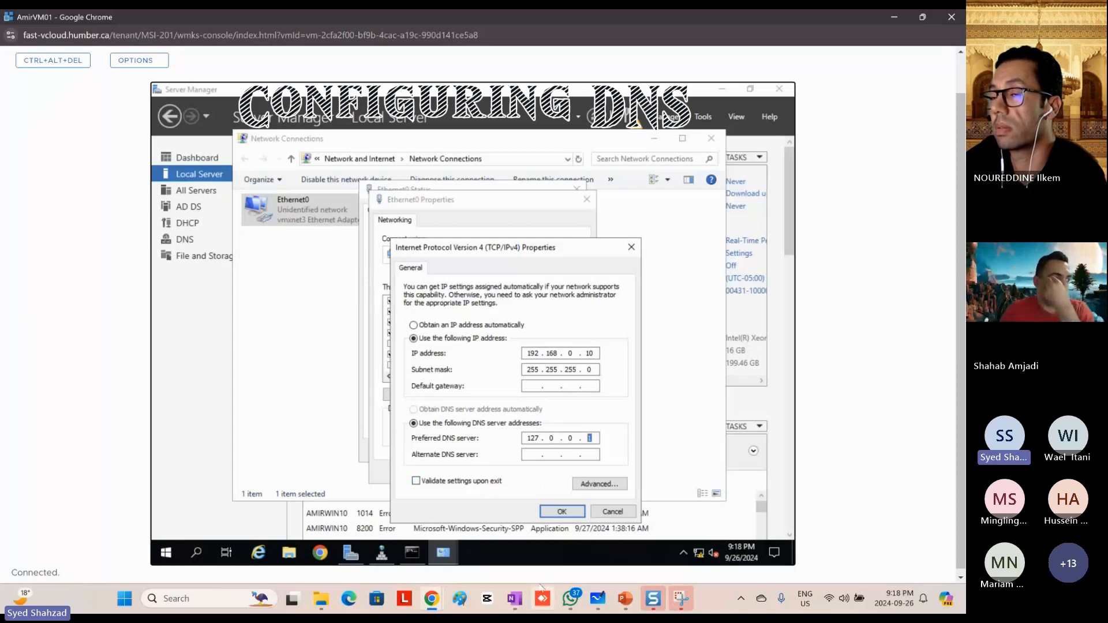
Step: Switch to Microsoft Whiteboard, underline AmirWin01's preferred DNS address, and handwrite 127.0.0.1 with an underline beneath it
{"action": "left_click", "coordinate": [600, 600]}
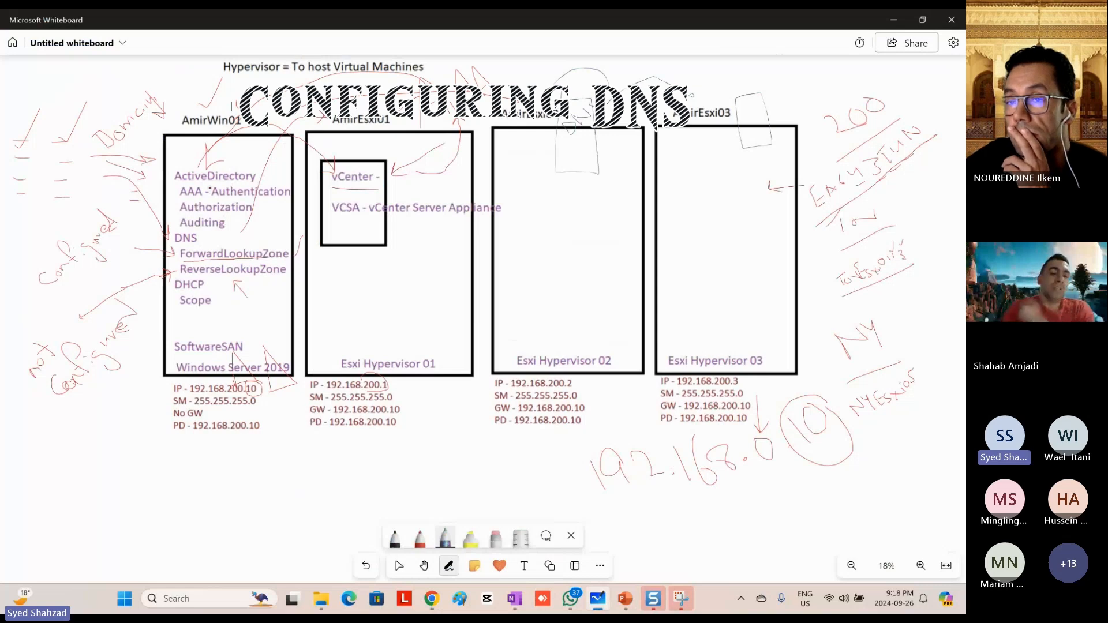
{"action": "left_click_drag", "start_coordinate": [211, 433], "coordinate": [262, 432]}
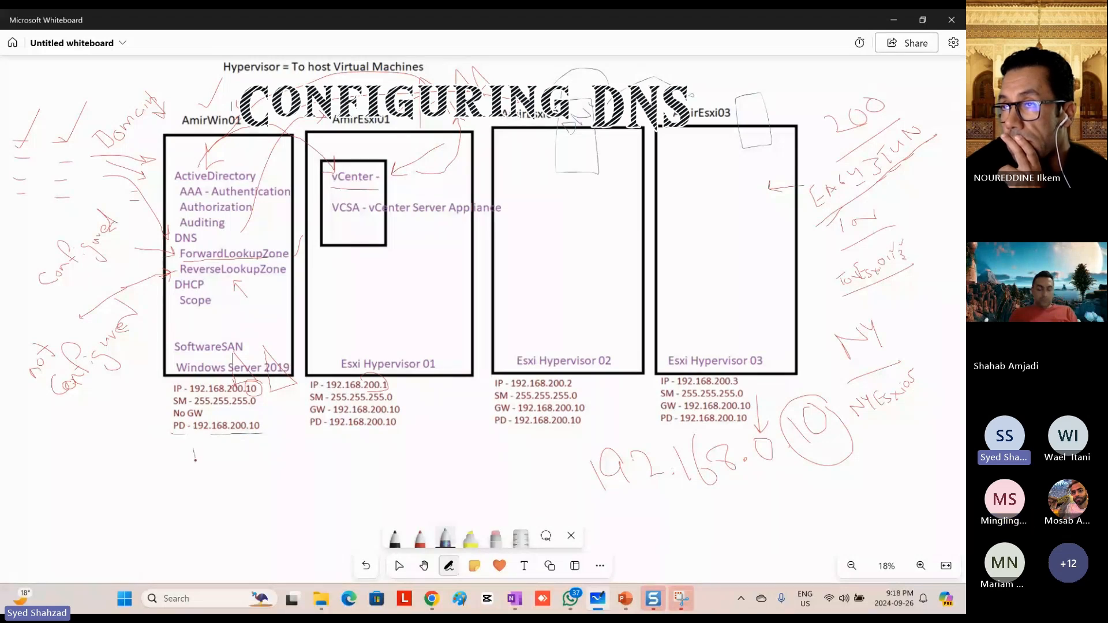
{"action": "left_click_drag", "start_coordinate": [203, 460], "coordinate": [245, 445]}
{"action": "left_click", "coordinate": [233, 455]}
{"action": "left_click_drag", "start_coordinate": [262, 445], "coordinate": [261, 458]}
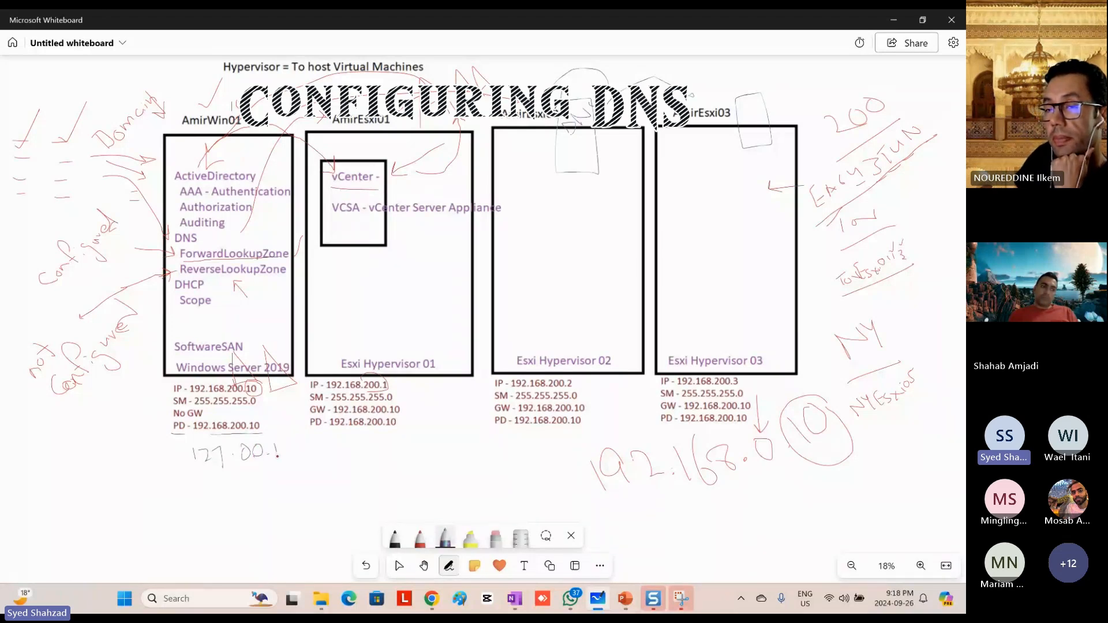
{"action": "left_click_drag", "start_coordinate": [197, 482], "coordinate": [277, 471]}
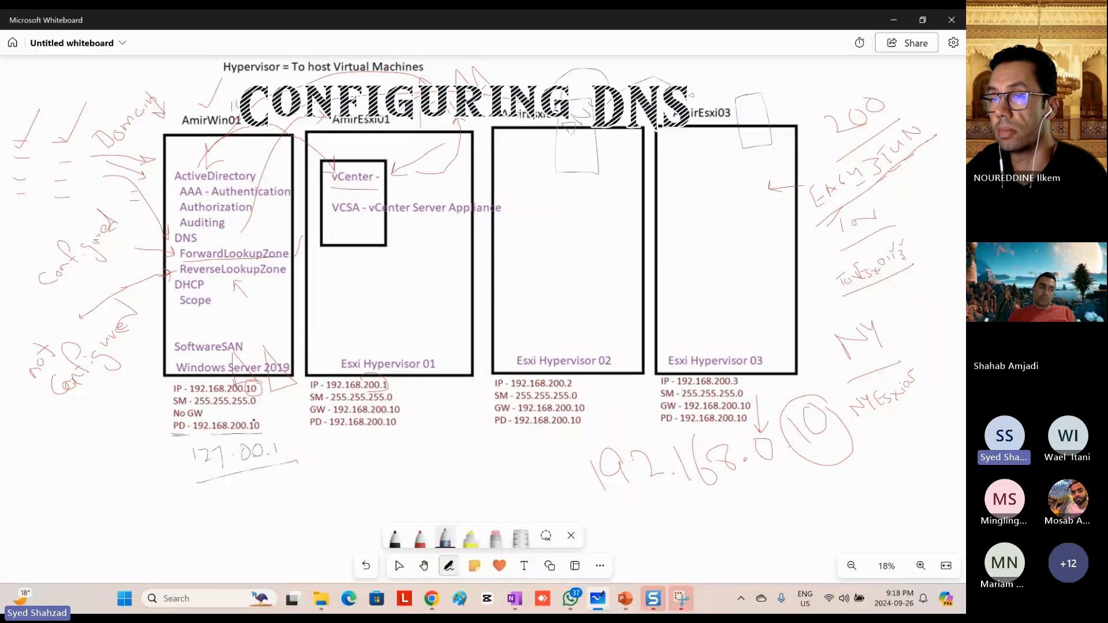
Step: Return to the virtual machine, set Ethernet0's preferred DNS server to 192.168.0.10, and apply and close all network windows
{"action": "key", "text": "alt+Tab"}
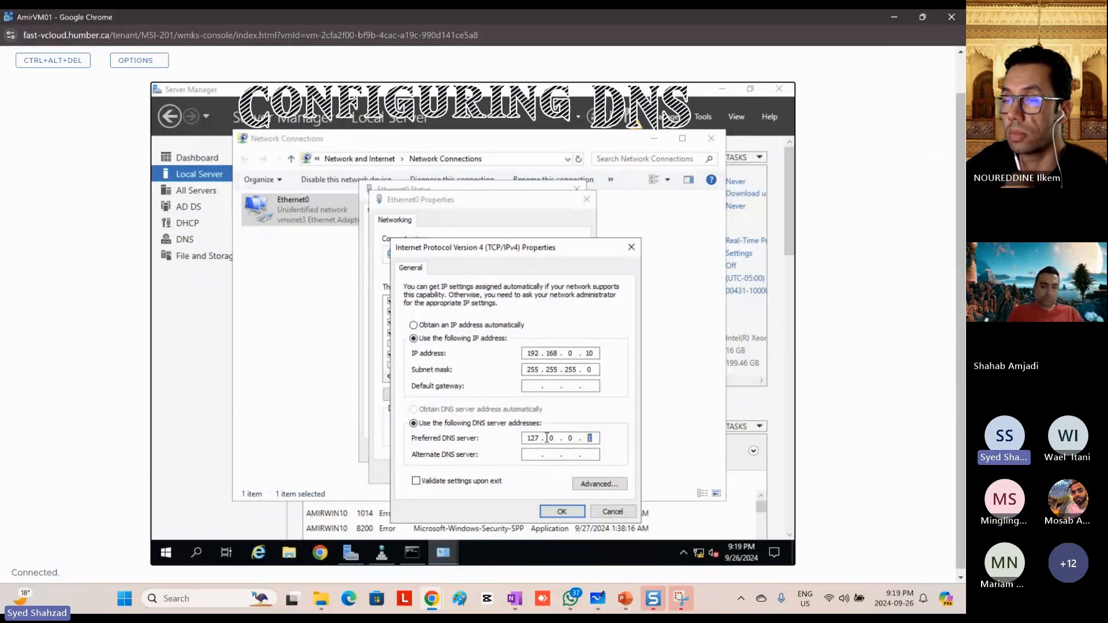
{"action": "left_click", "coordinate": [594, 437]}
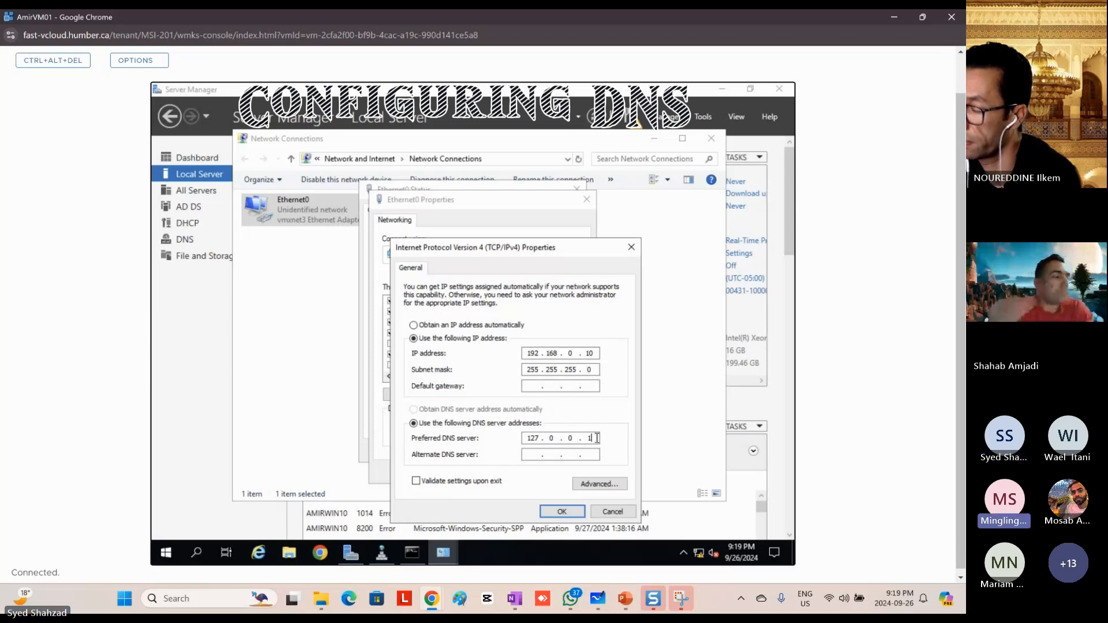
{"action": "key", "text": "BackSpace"}
{"action": "key", "text": "BackSpace"}
{"action": "key", "text": "BackSpace"}
{"action": "key", "text": "BackSpace"}
{"action": "key", "text": "BackSpace"}
{"action": "key", "text": "BackSpace"}
{"action": "key", "text": "BackSpace"}
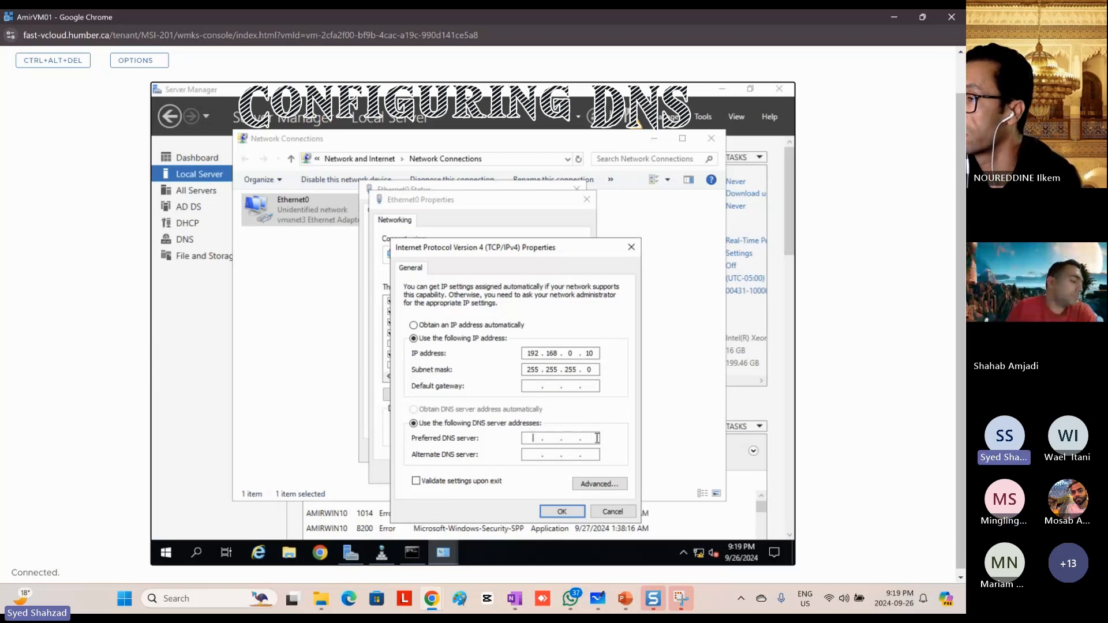
{"action": "type", "text": "192 . . ."}
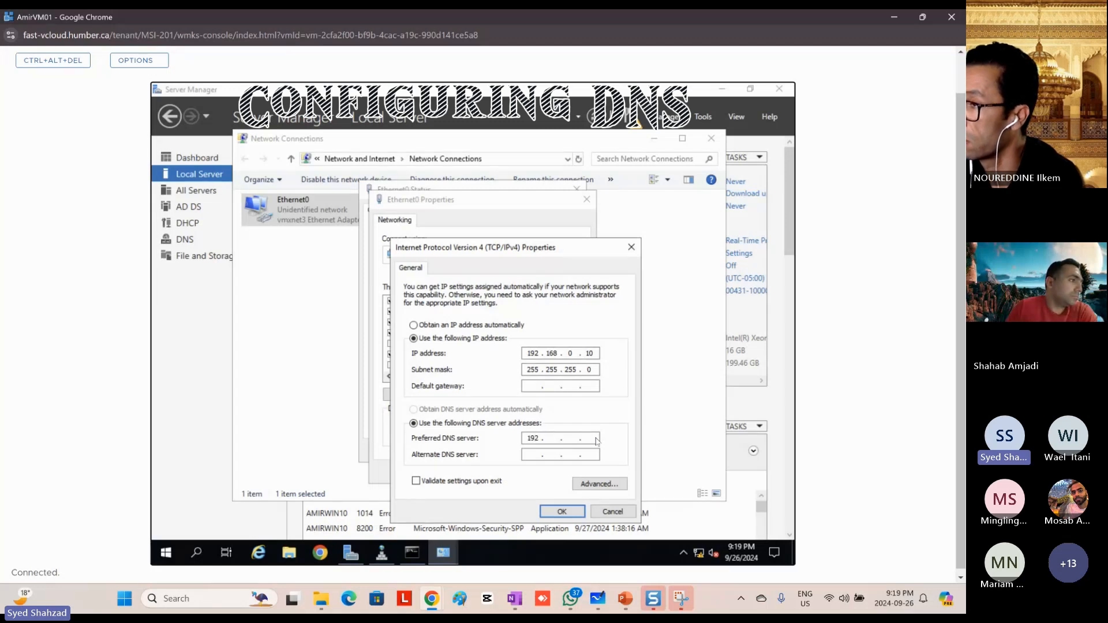
{"action": "type", "text": "168 "}
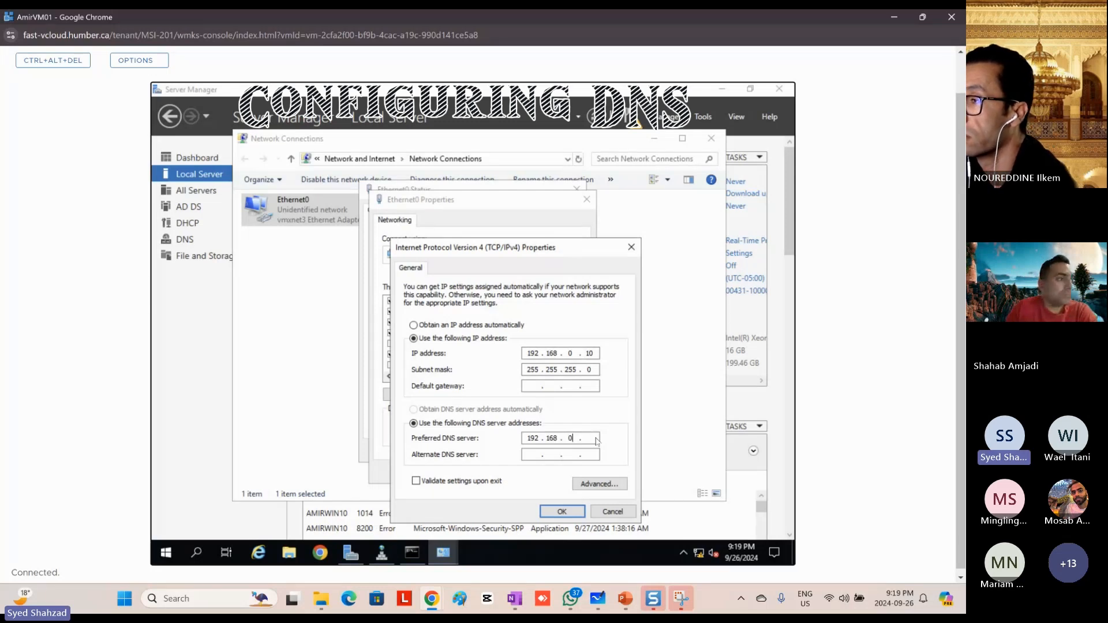
{"action": "type", "text": "10"}
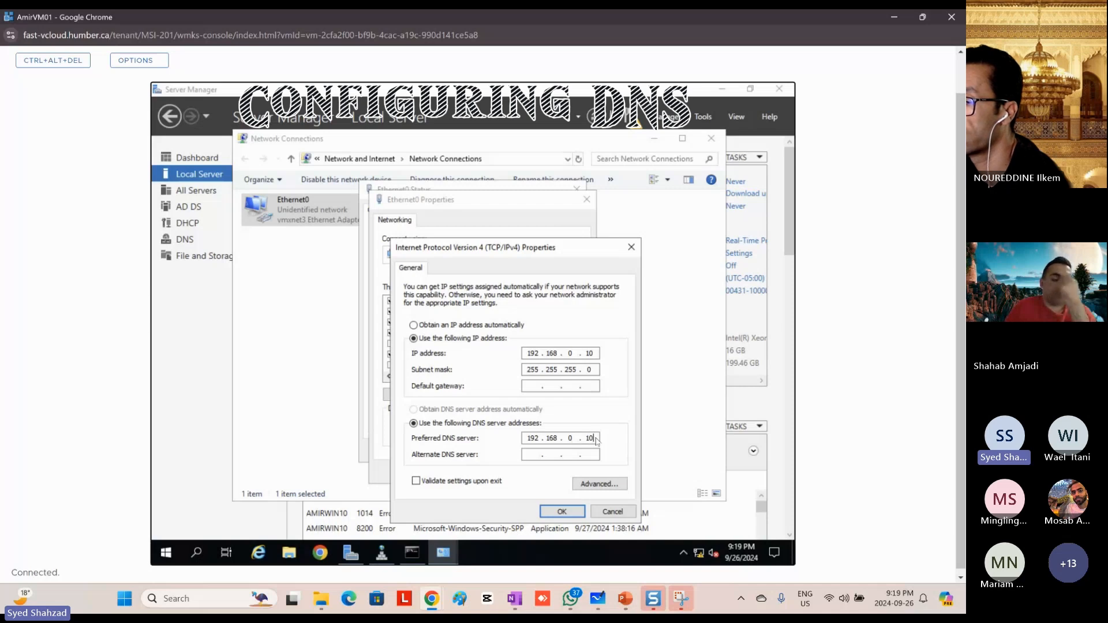
{"action": "left_click", "coordinate": [558, 513]}
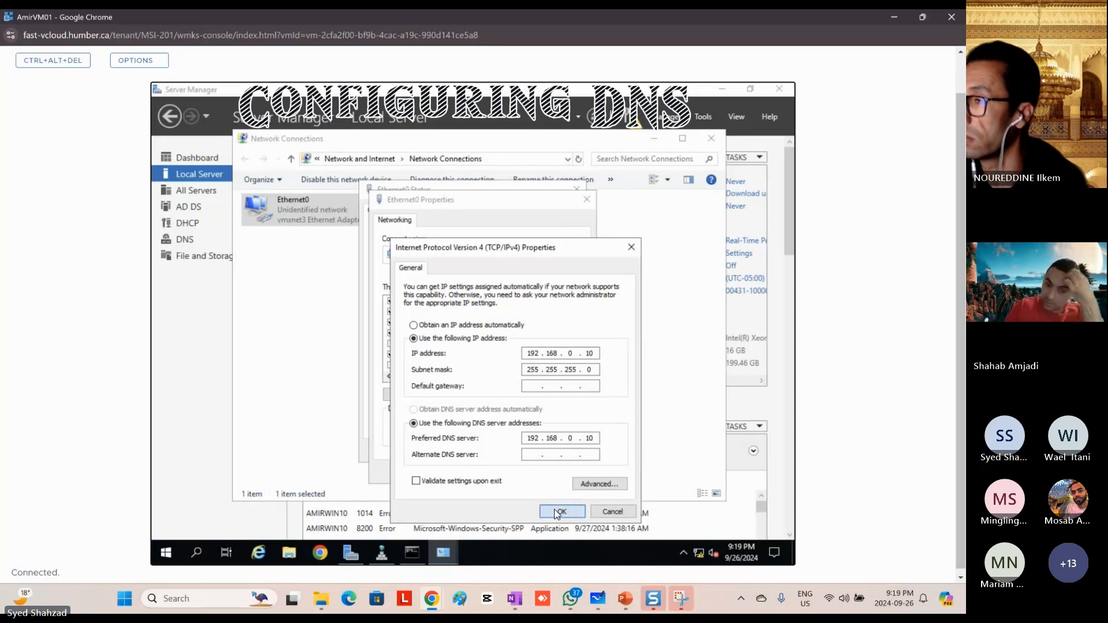
{"action": "left_click", "coordinate": [518, 472]}
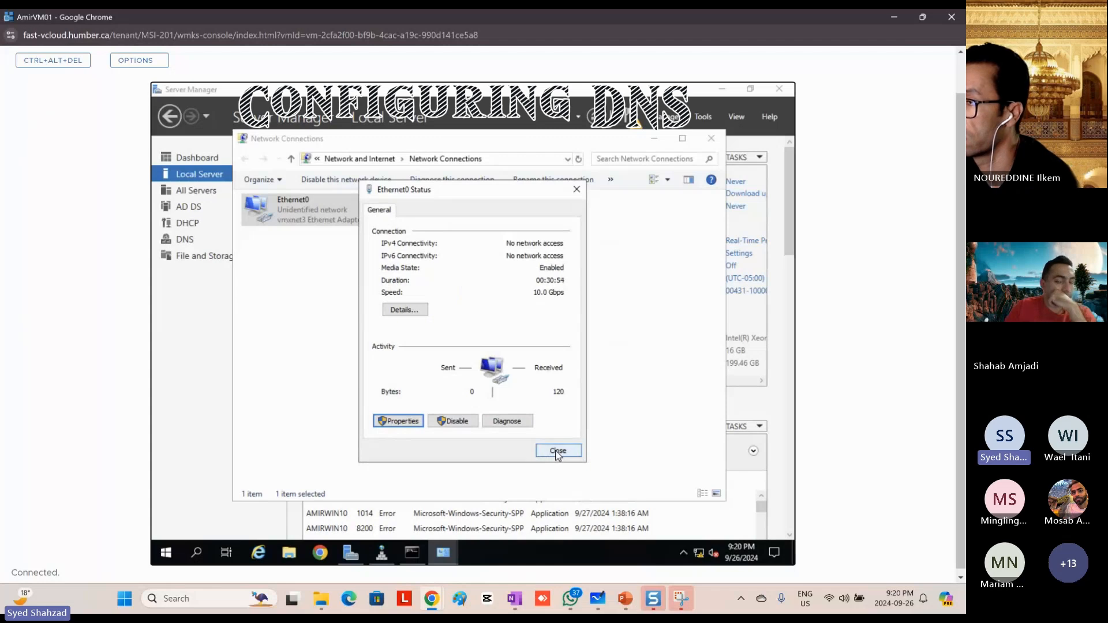
{"action": "left_click", "coordinate": [555, 452]}
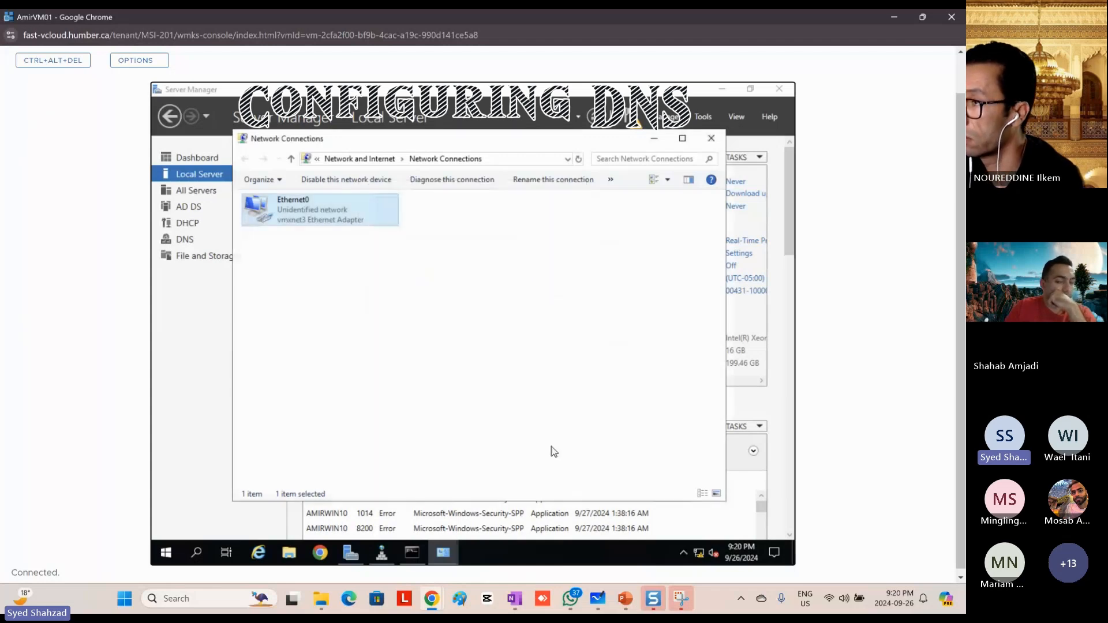
{"action": "left_click", "coordinate": [712, 139]}
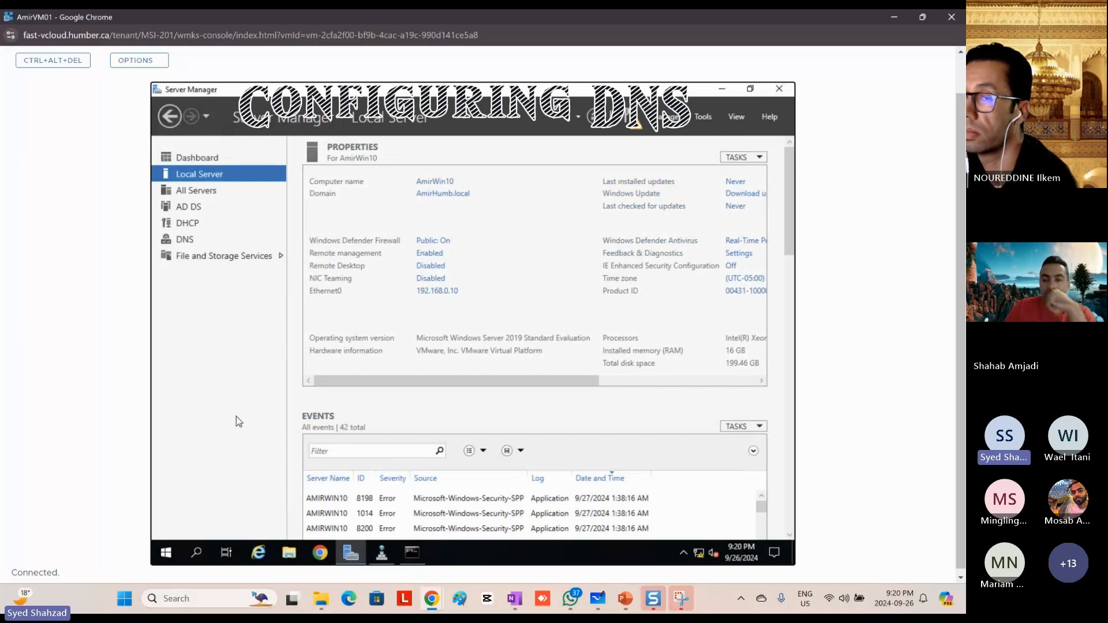
Step: Run nslookup again at the Command Prompt, examine the default server and address in both outputs, and minimize the window
{"action": "left_click", "coordinate": [489, 552]}
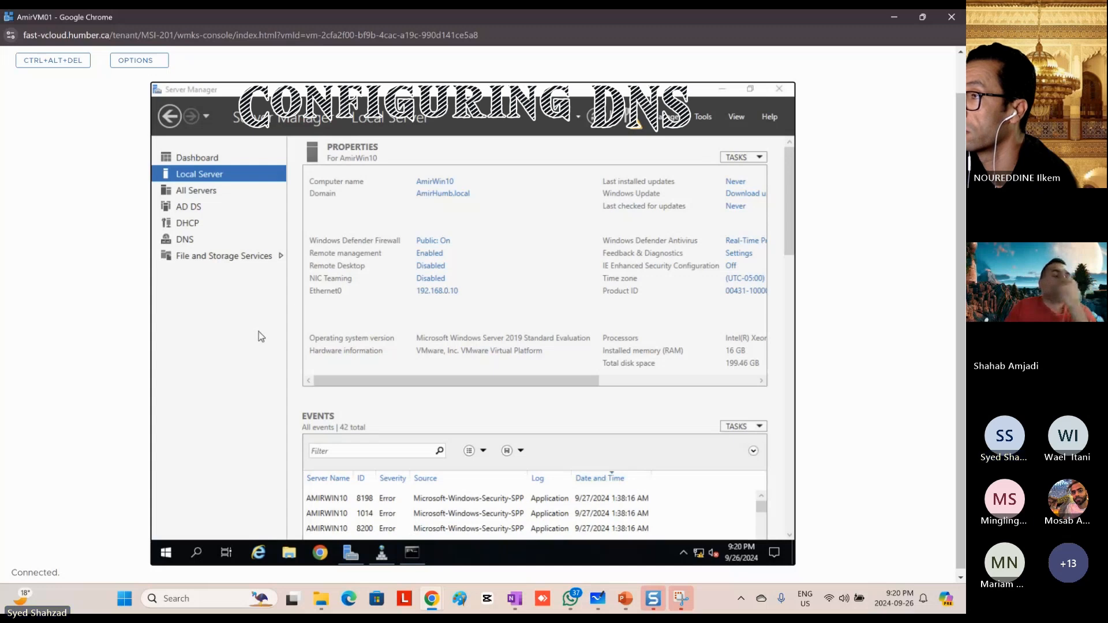
{"action": "left_click", "coordinate": [412, 554]}
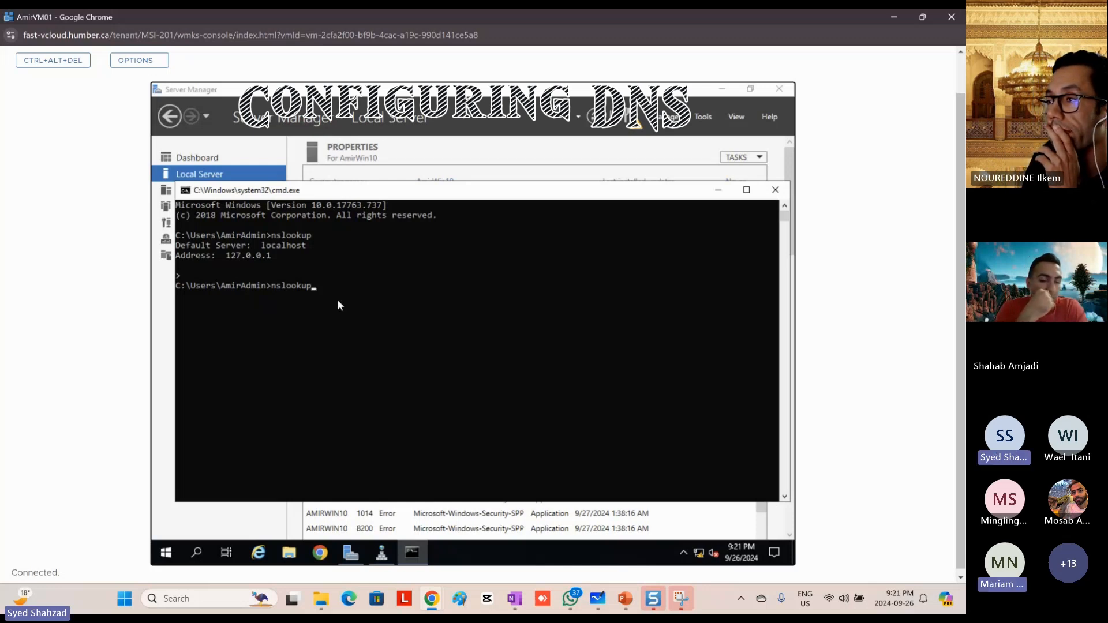
{"action": "key", "text": "Return"}
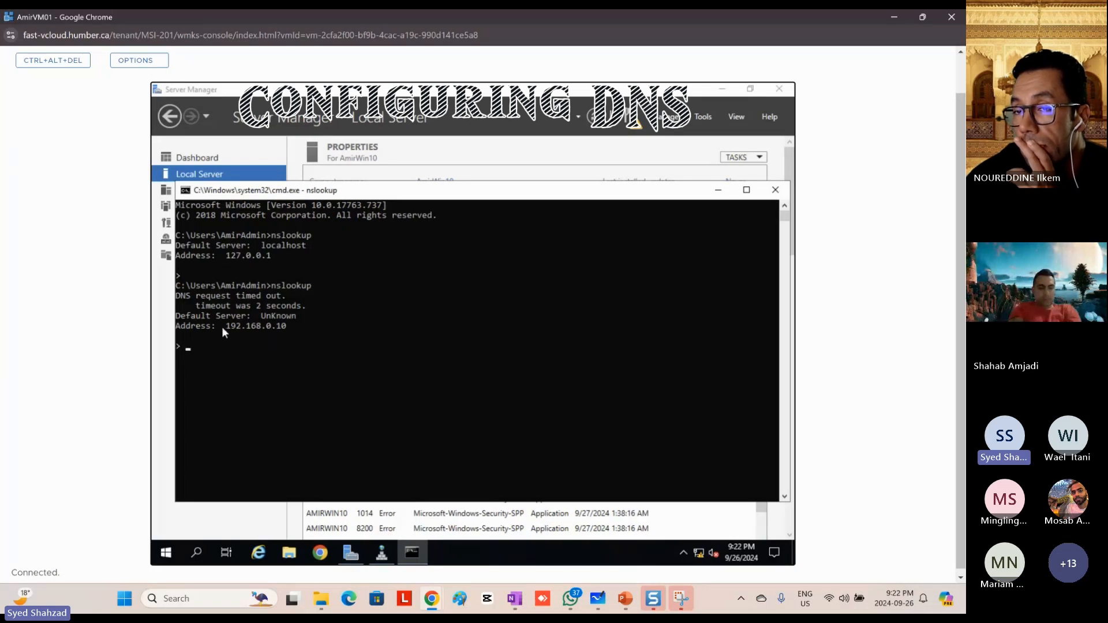
{"action": "left_click_drag", "start_coordinate": [291, 329], "coordinate": [240, 330]}
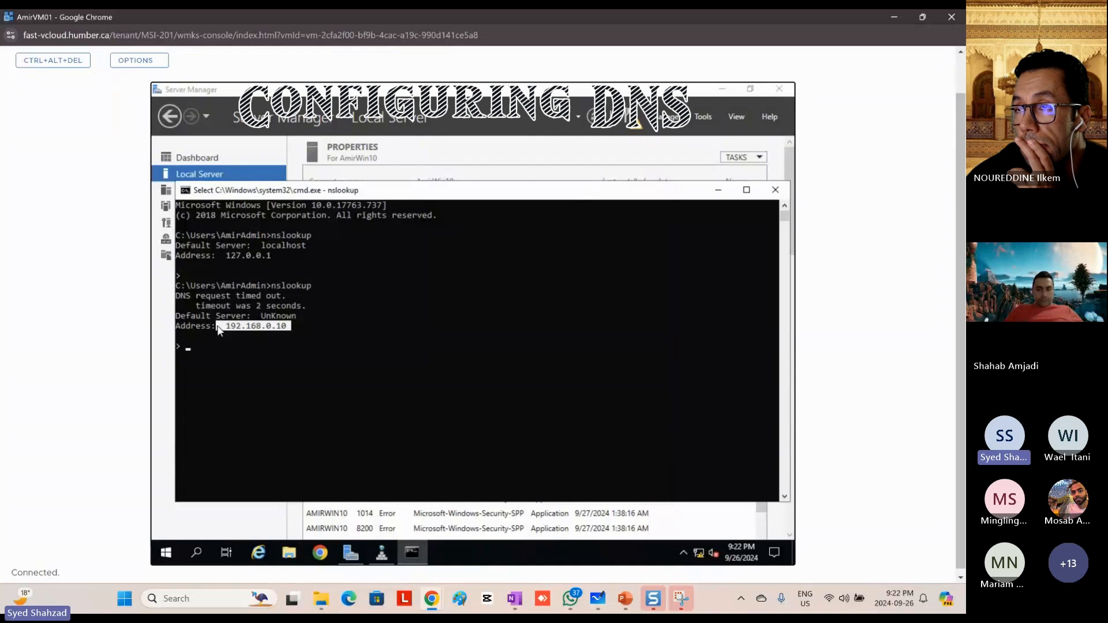
{"action": "left_click_drag", "start_coordinate": [274, 255], "coordinate": [222, 255]}
{"action": "left_click_drag", "start_coordinate": [288, 327], "coordinate": [177, 299]}
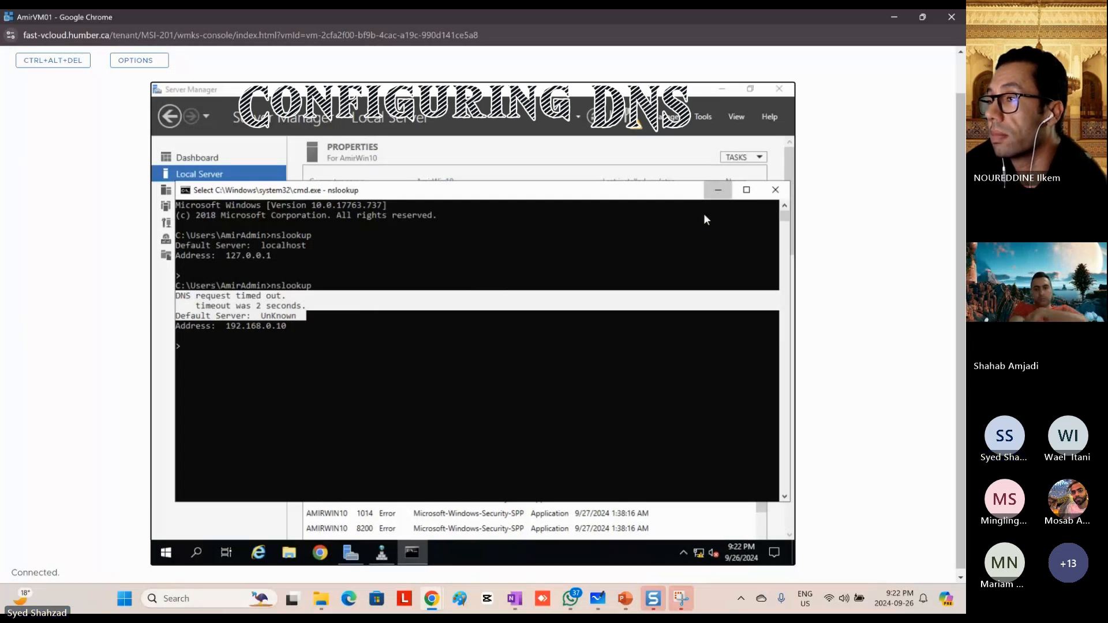
{"action": "left_click", "coordinate": [718, 192]}
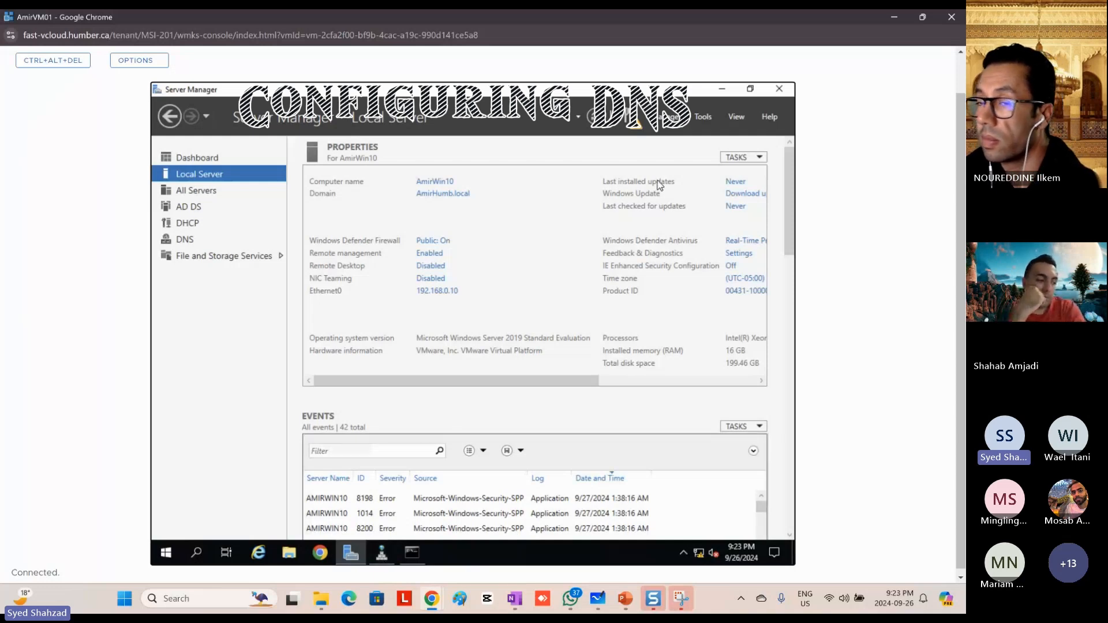
Step: Switch to DNS Manager and start the New Zone Wizard for Reverse Lookup Zones
{"action": "left_click", "coordinate": [702, 117]}
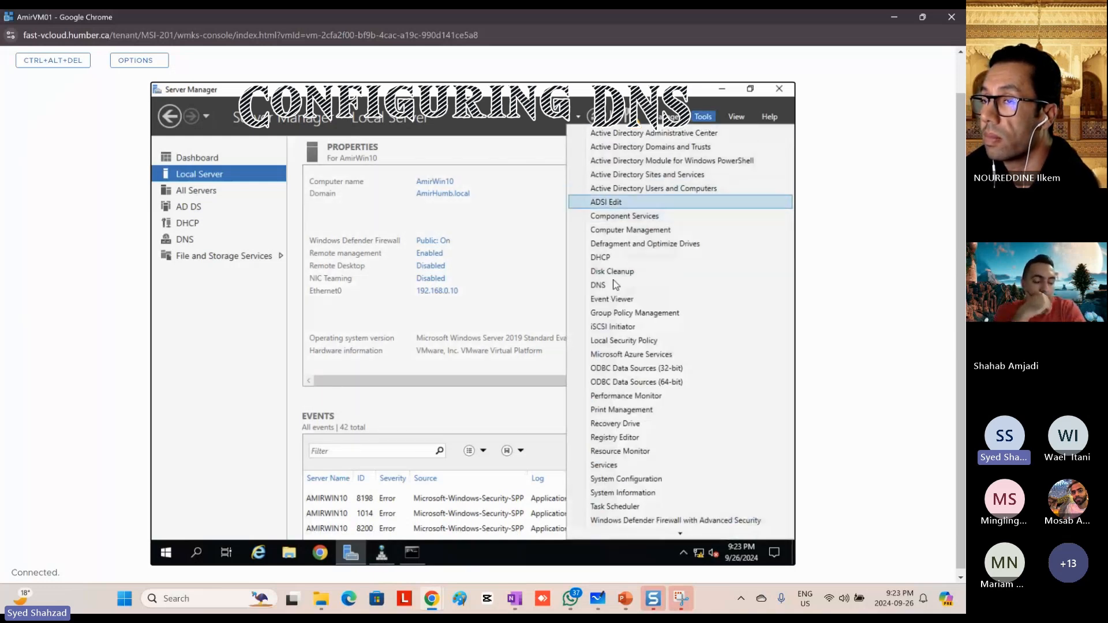
{"action": "left_click", "coordinate": [382, 557]}
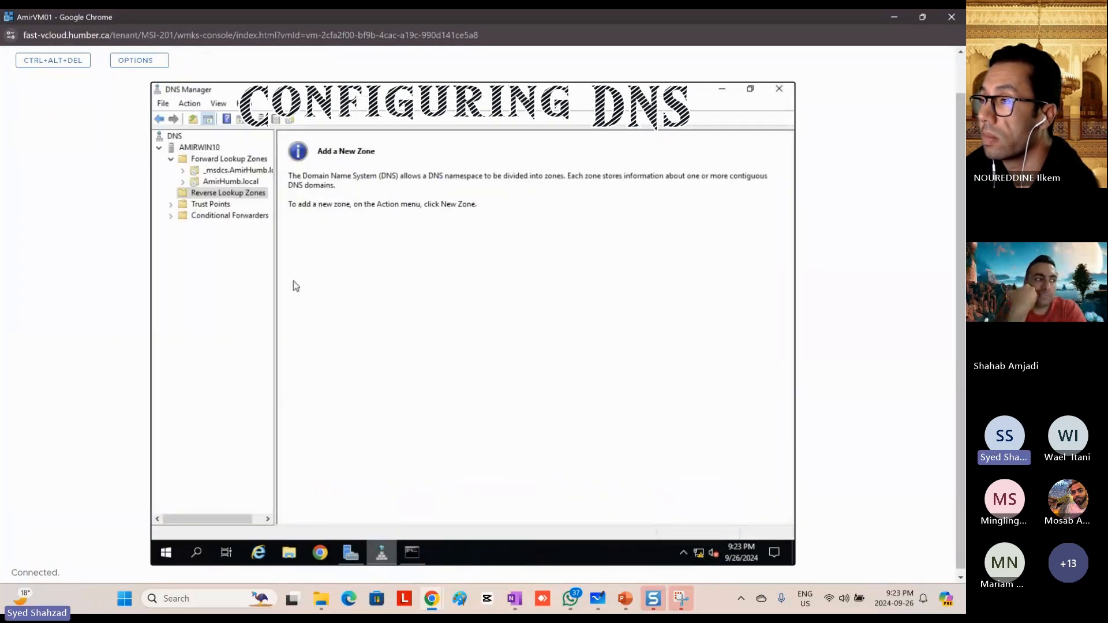
{"action": "left_click", "coordinate": [221, 195]}
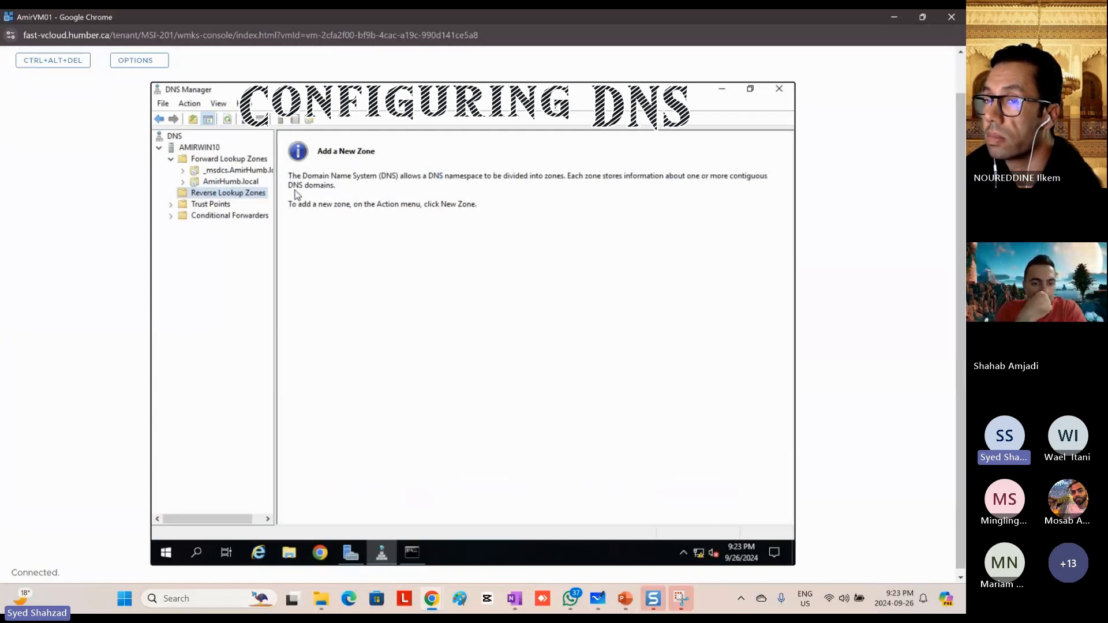
{"action": "right_click", "coordinate": [221, 196]}
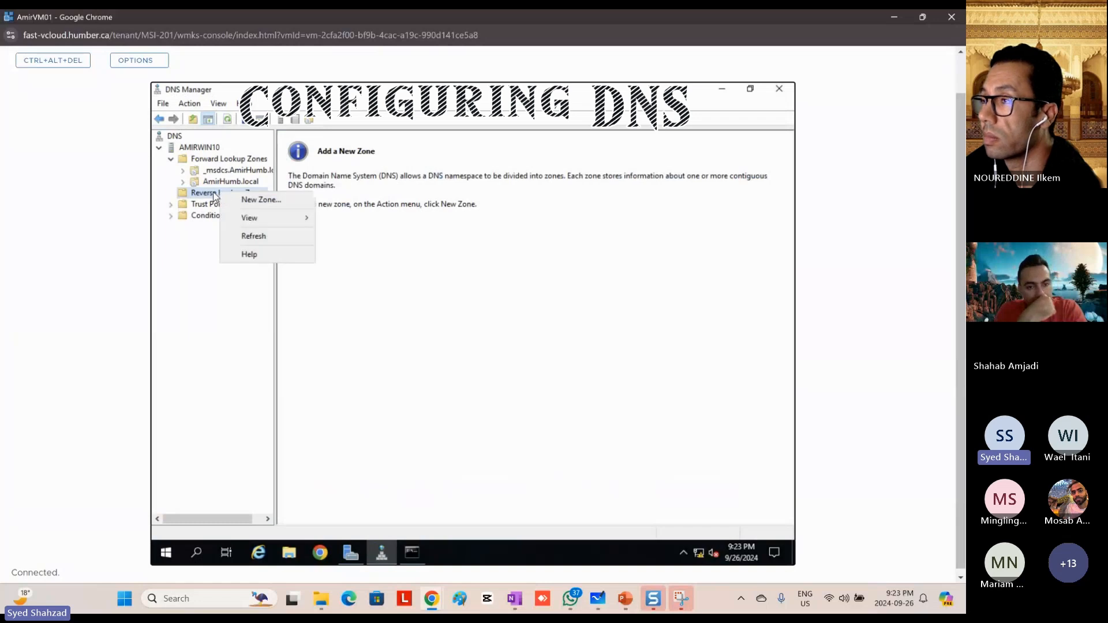
{"action": "left_click", "coordinate": [263, 199]}
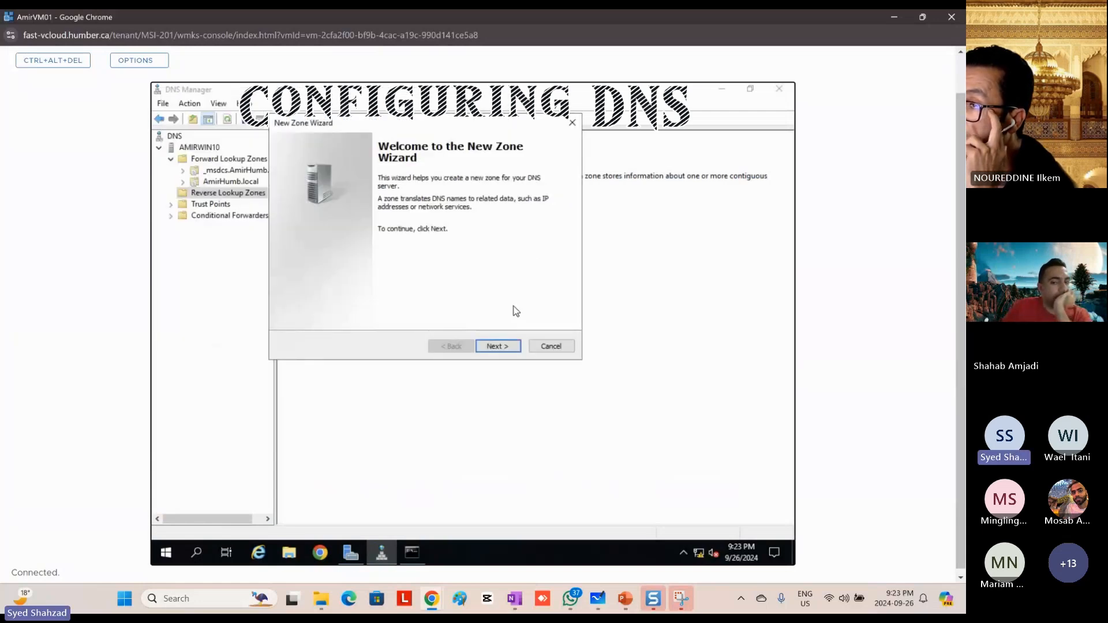
Step: Choose a primary zone stored in Active Directory, replicated to all DNS servers on domain controllers in the AmirHumb.local domain
{"action": "left_click", "coordinate": [496, 348]}
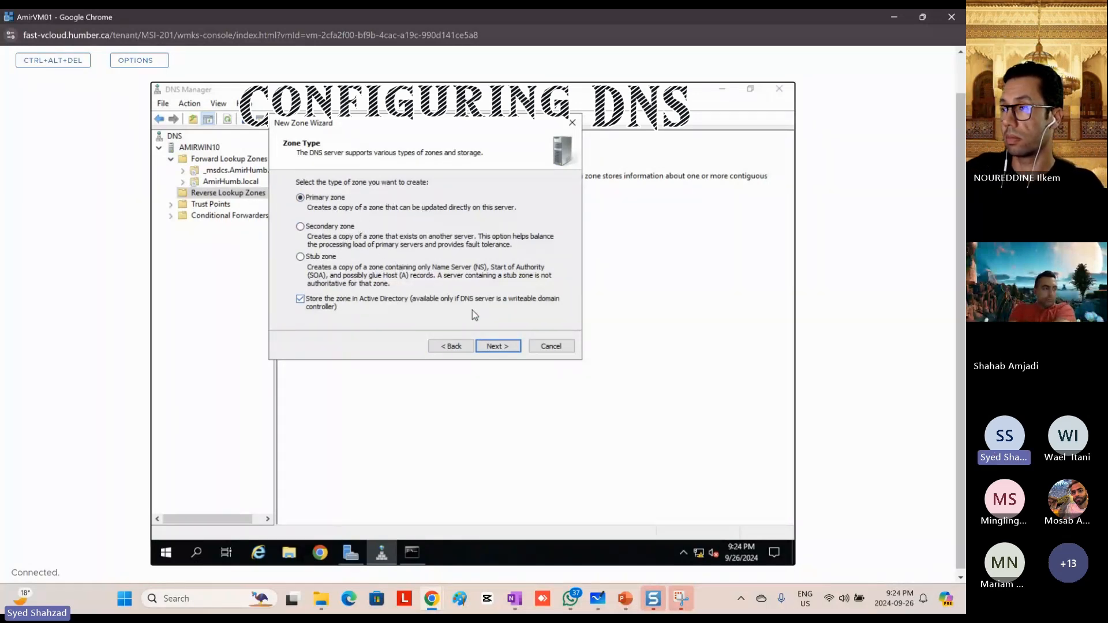
{"action": "left_click", "coordinate": [503, 347]}
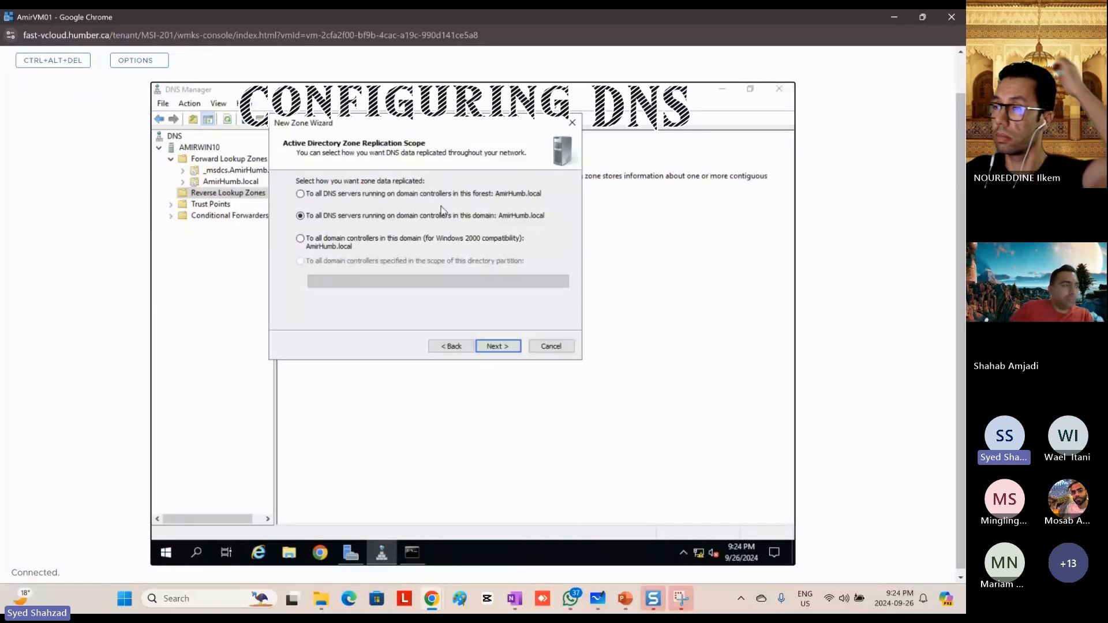
{"action": "left_click", "coordinate": [501, 348]}
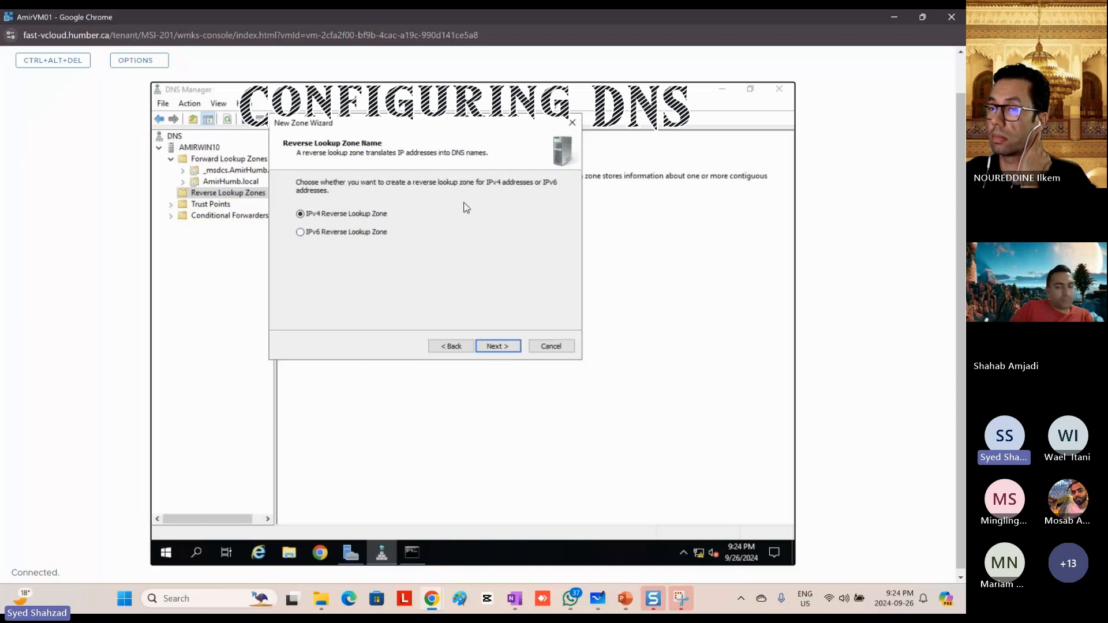
Step: Create an IPv4 reverse lookup zone with network ID 192.168.0, allow only secure dynamic updates, and finish the wizard
{"action": "left_click", "coordinate": [500, 347]}
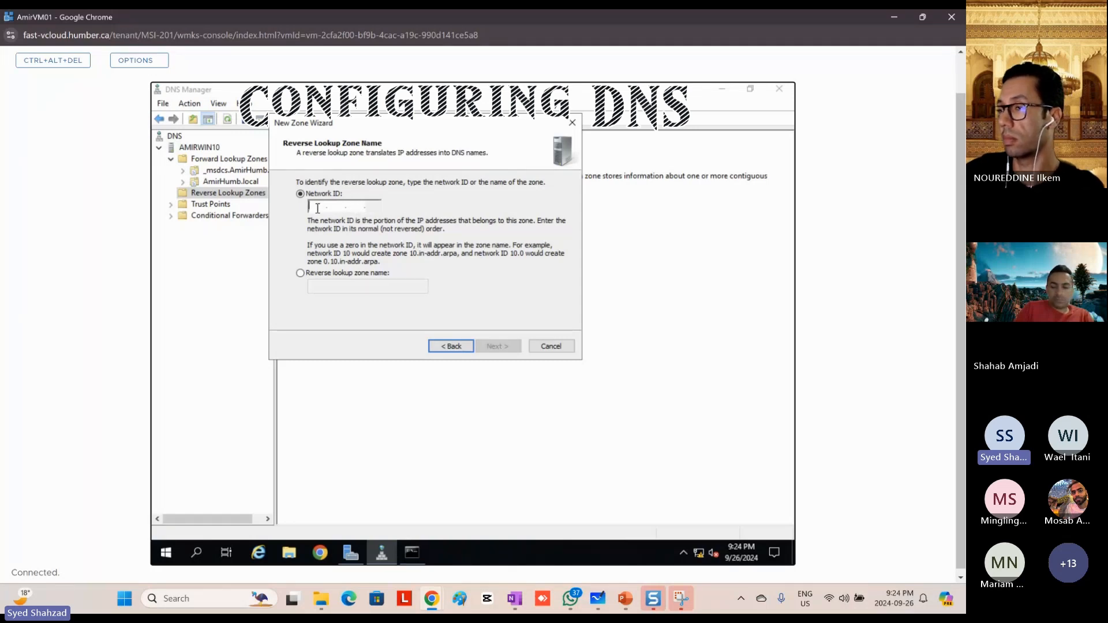
{"action": "type", "text": "192.168.."}
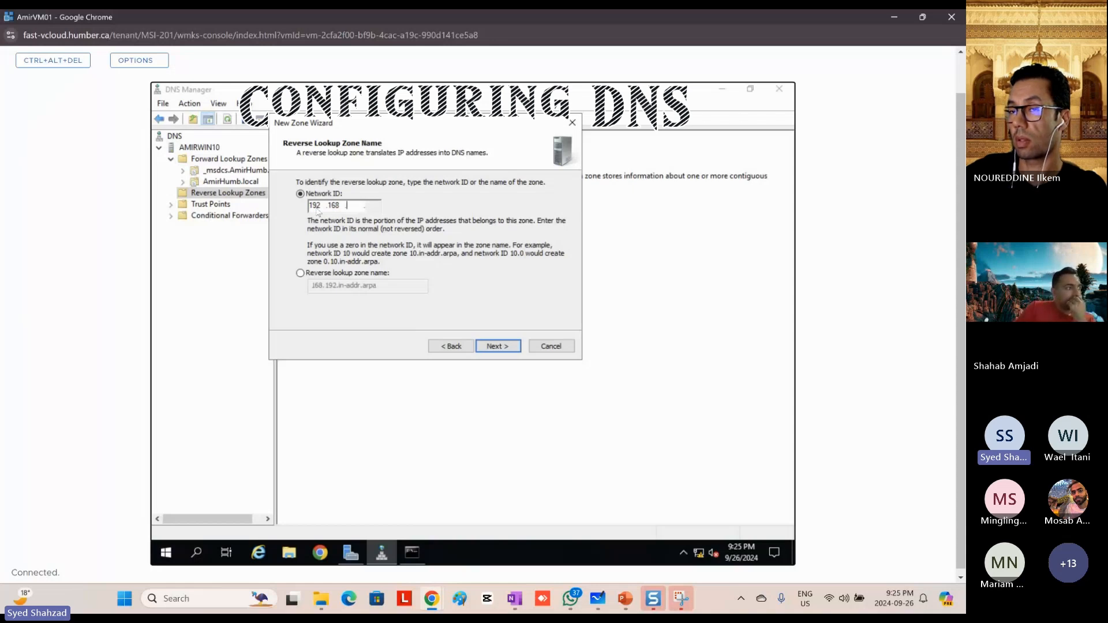
{"action": "type", "text": "0"}
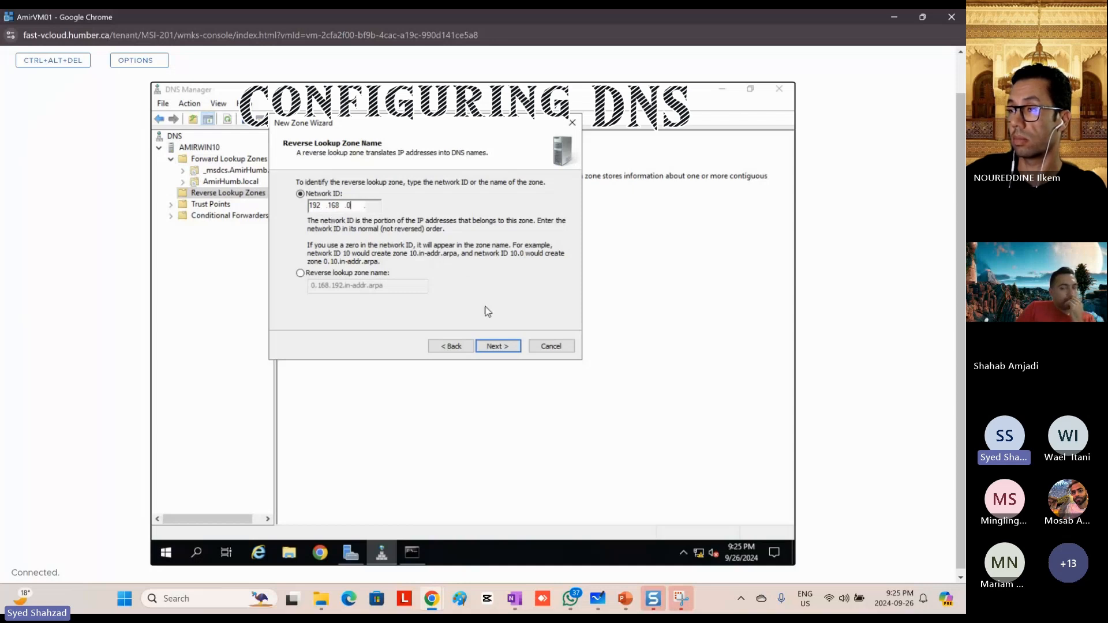
{"action": "left_click", "coordinate": [496, 348]}
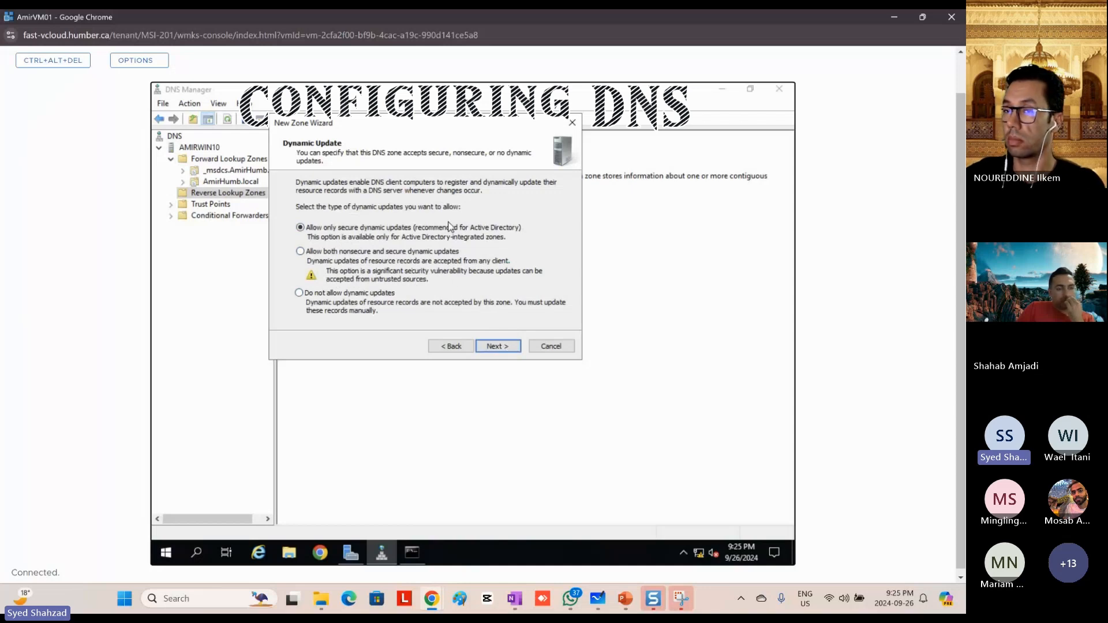
{"action": "left_click", "coordinate": [494, 346]}
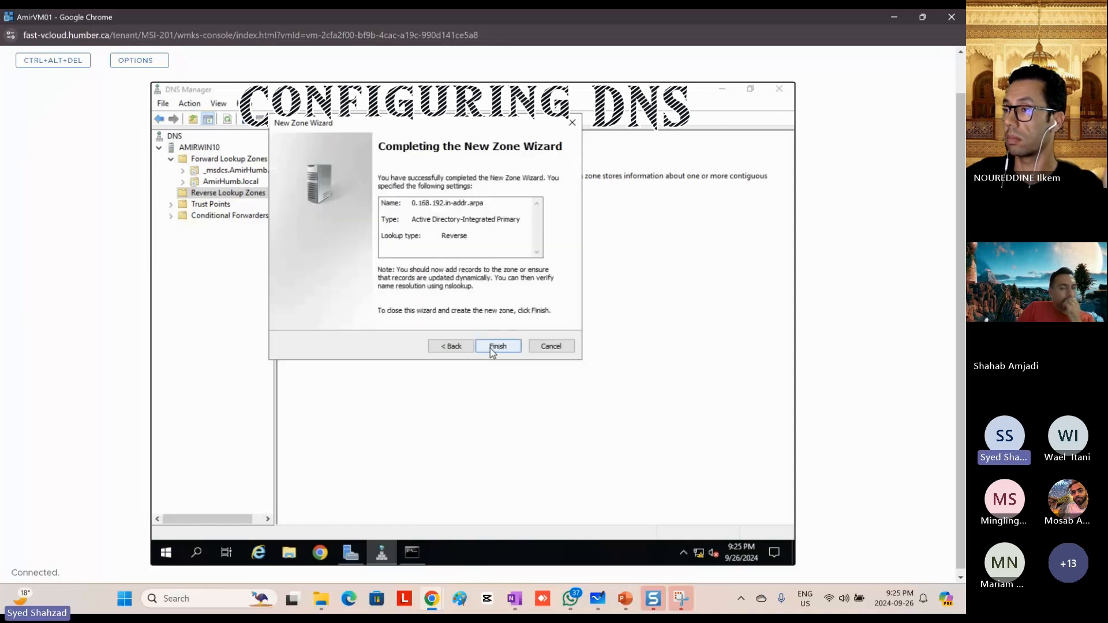
{"action": "left_click", "coordinate": [491, 349]}
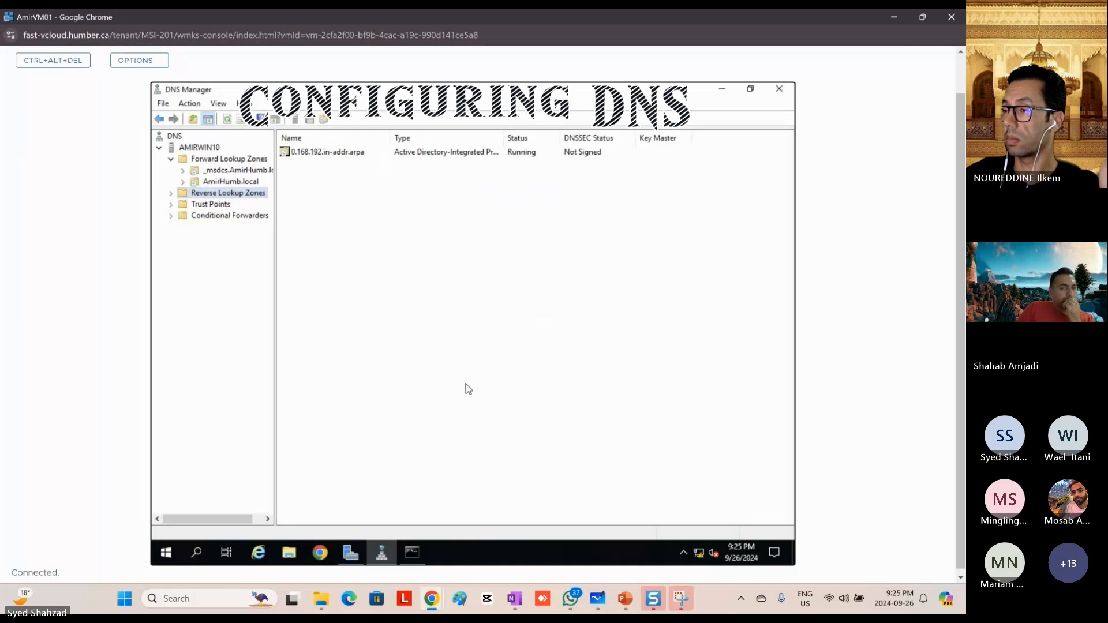
Step: Refresh the AMIRWIN10 server and view the records of the 0.168.192.in-addr.arpa reverse lookup zone
{"action": "right_click", "coordinate": [195, 149]}
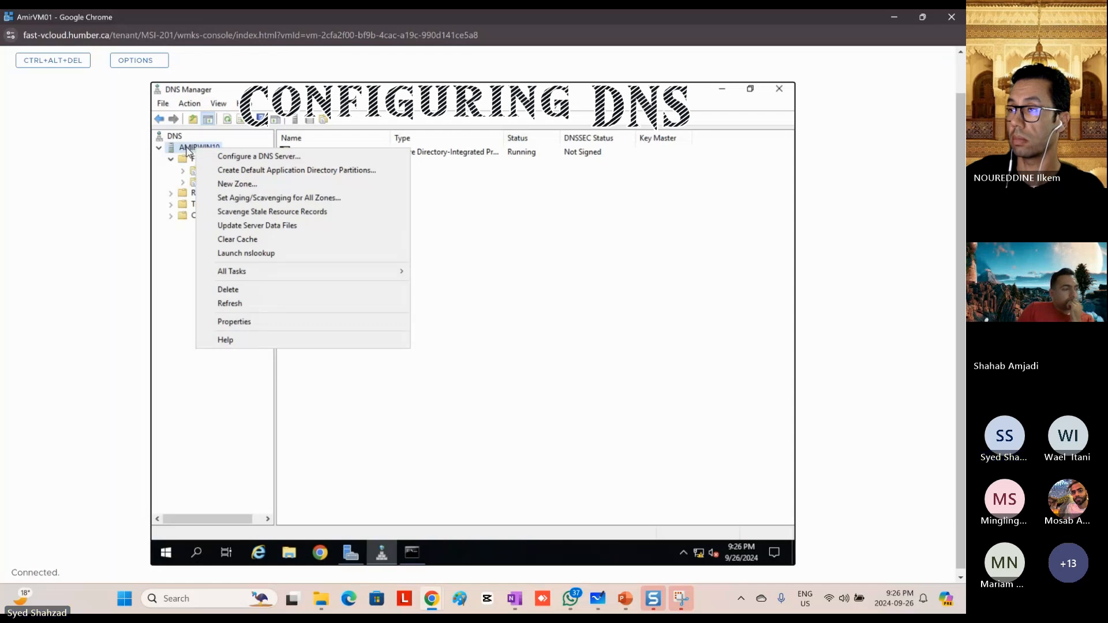
{"action": "left_click", "coordinate": [241, 306]}
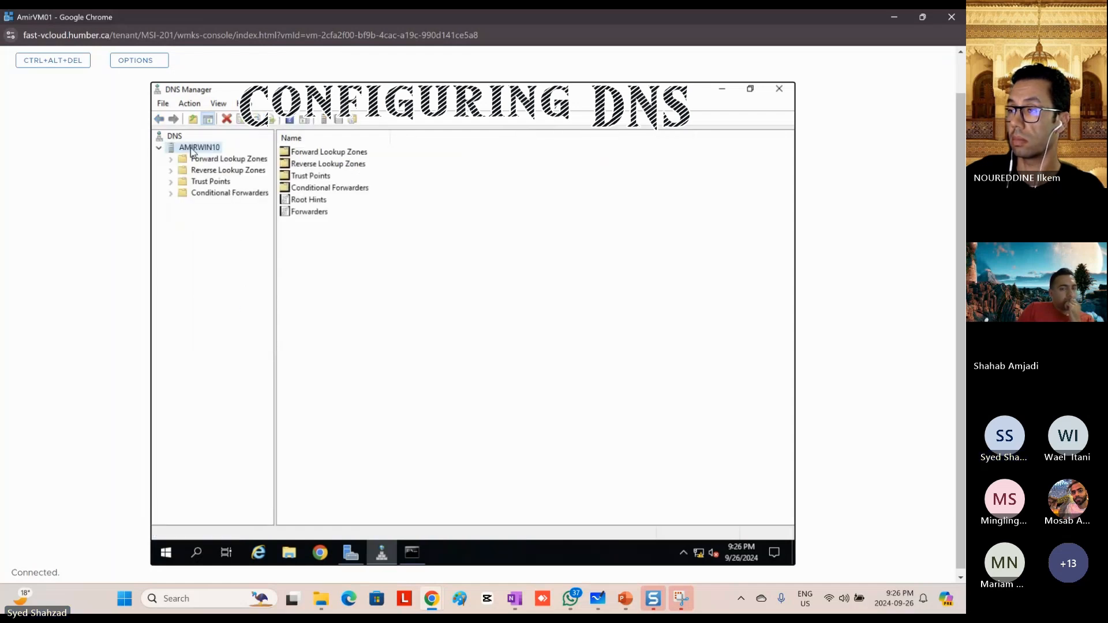
{"action": "left_click", "coordinate": [256, 120]}
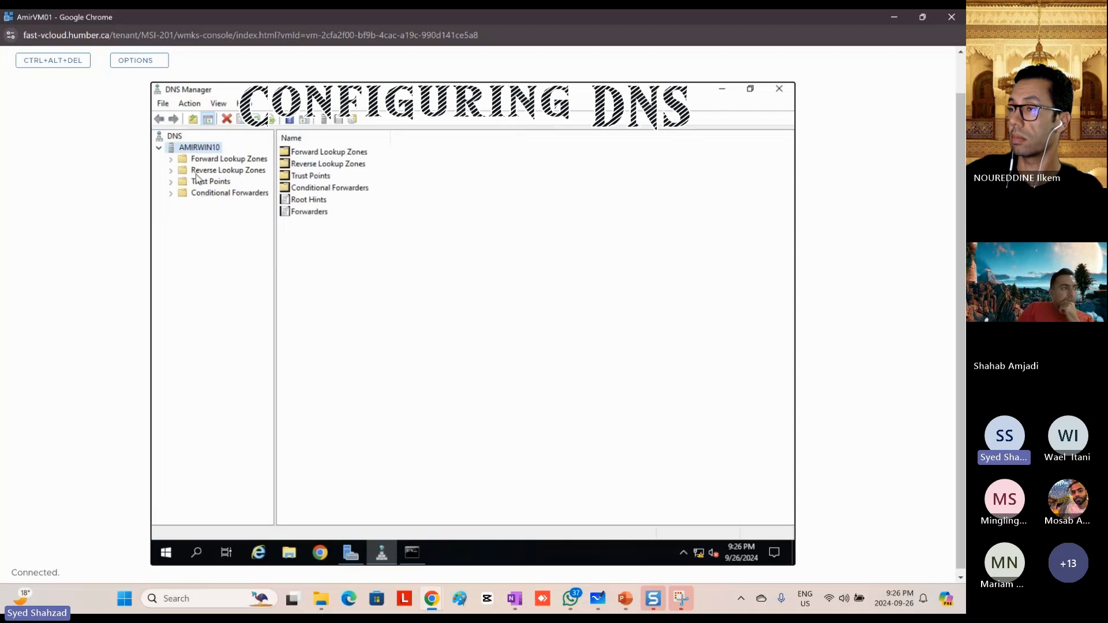
{"action": "left_click", "coordinate": [171, 171]}
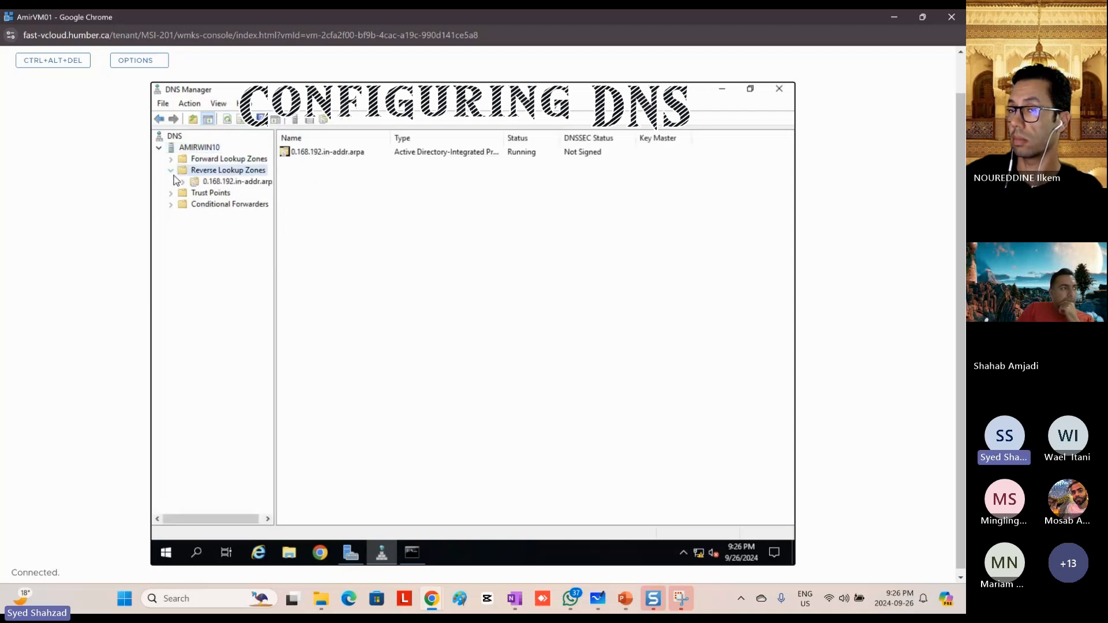
{"action": "left_click", "coordinate": [230, 185]}
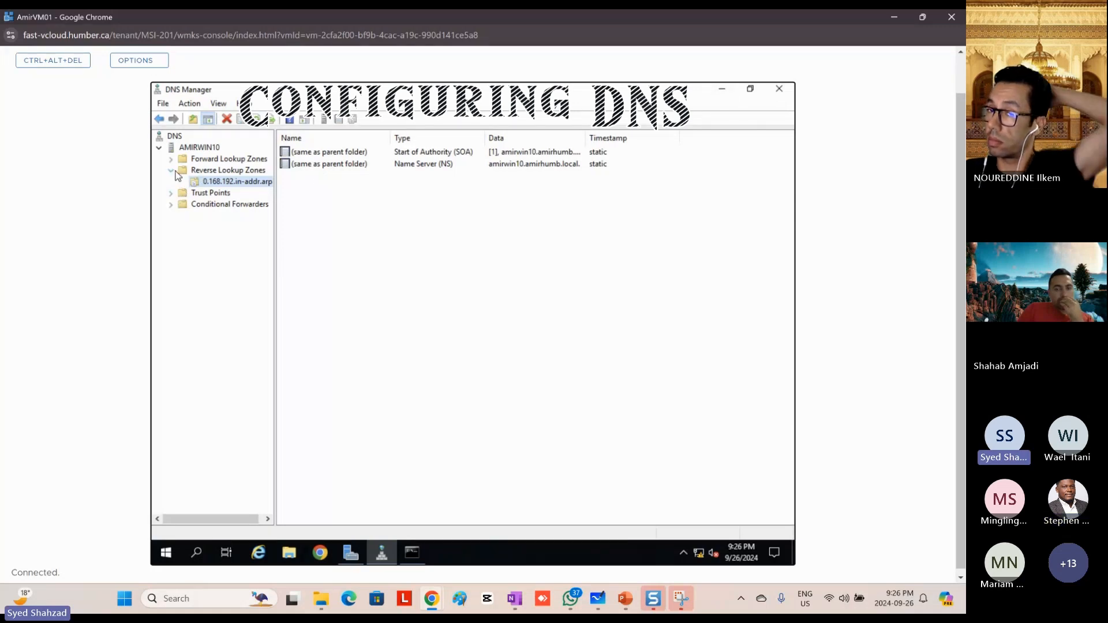
{"action": "left_click", "coordinate": [208, 171]}
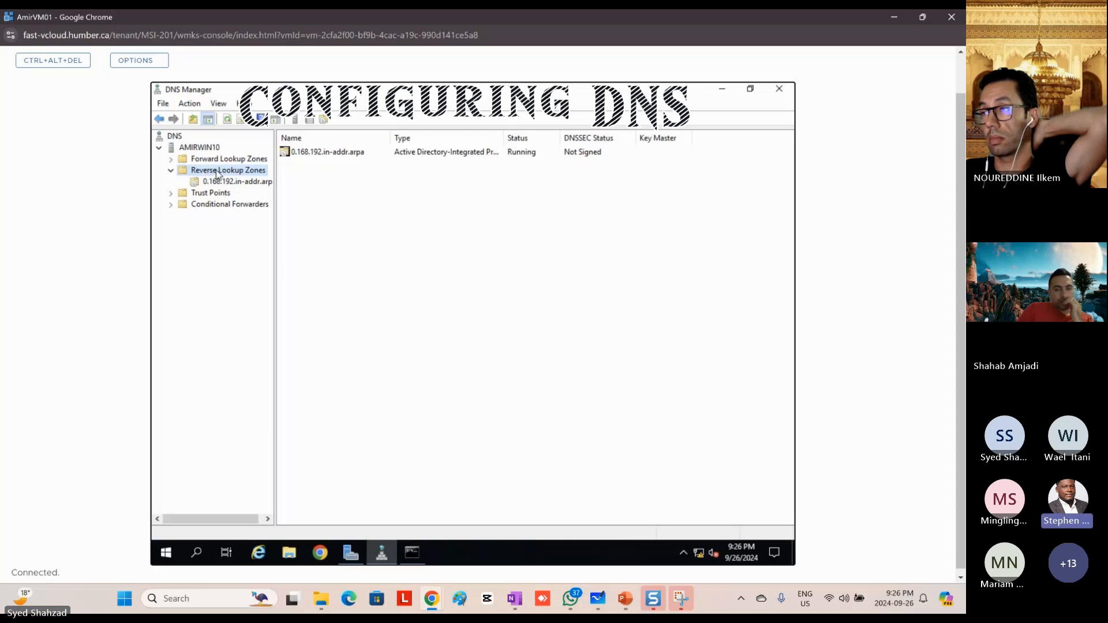
{"action": "right_click", "coordinate": [213, 173]}
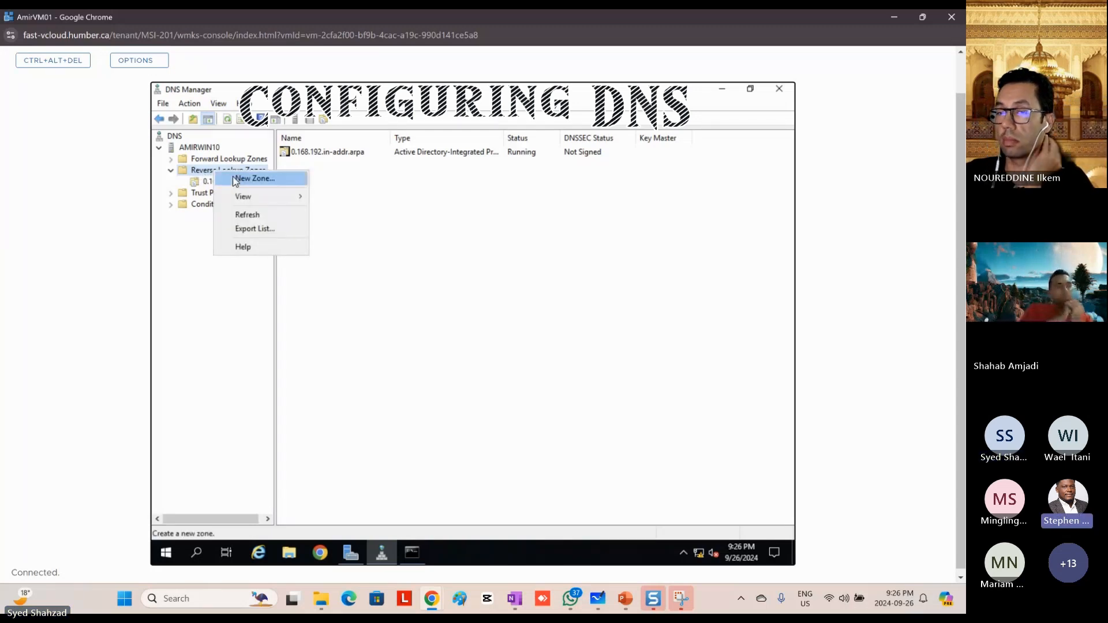
{"action": "left_click", "coordinate": [231, 180]}
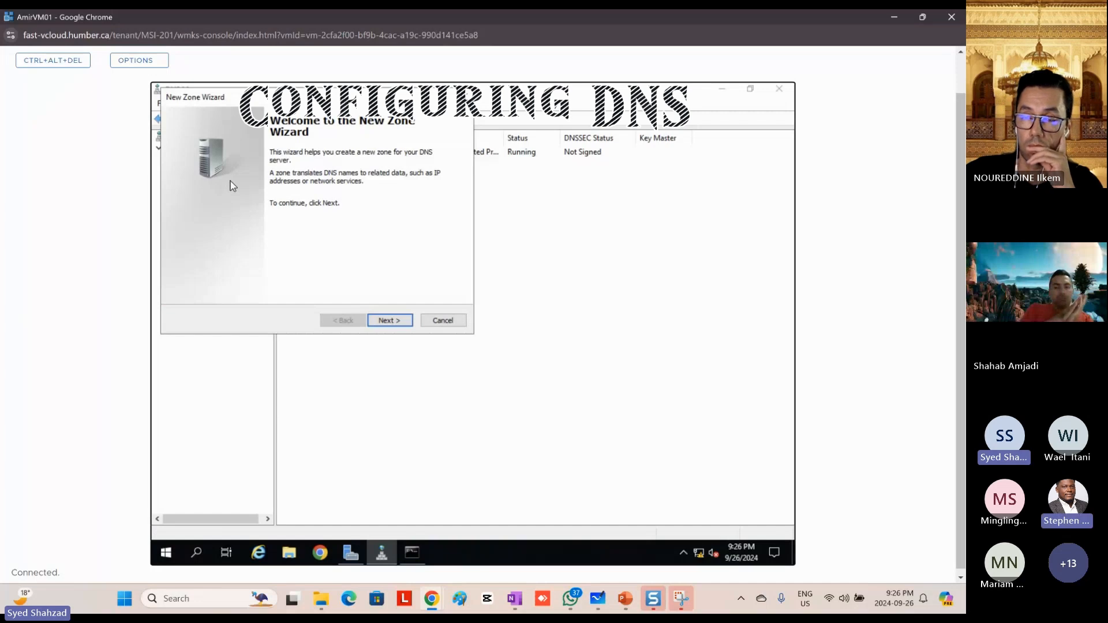
{"action": "left_click", "coordinate": [385, 321]}
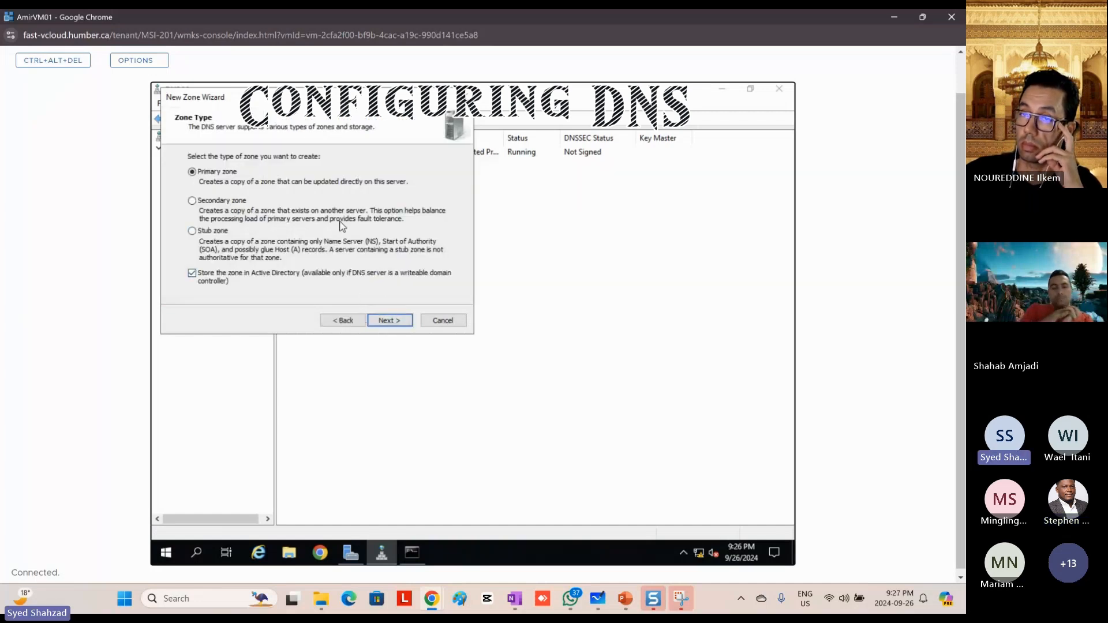
{"action": "left_click", "coordinate": [390, 322]}
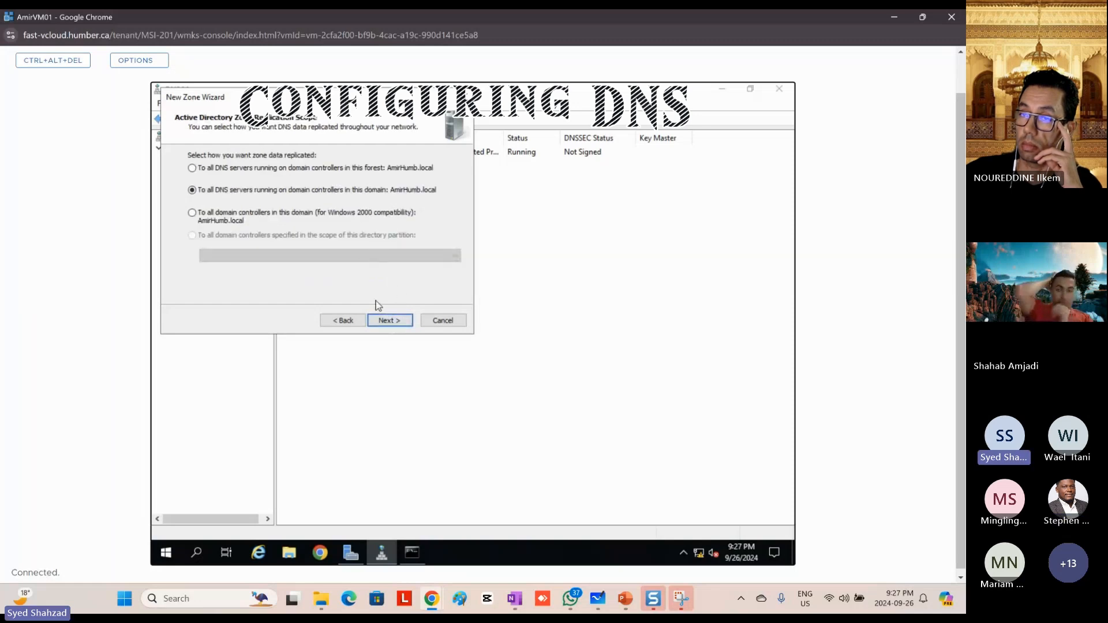
{"action": "left_click", "coordinate": [393, 322]}
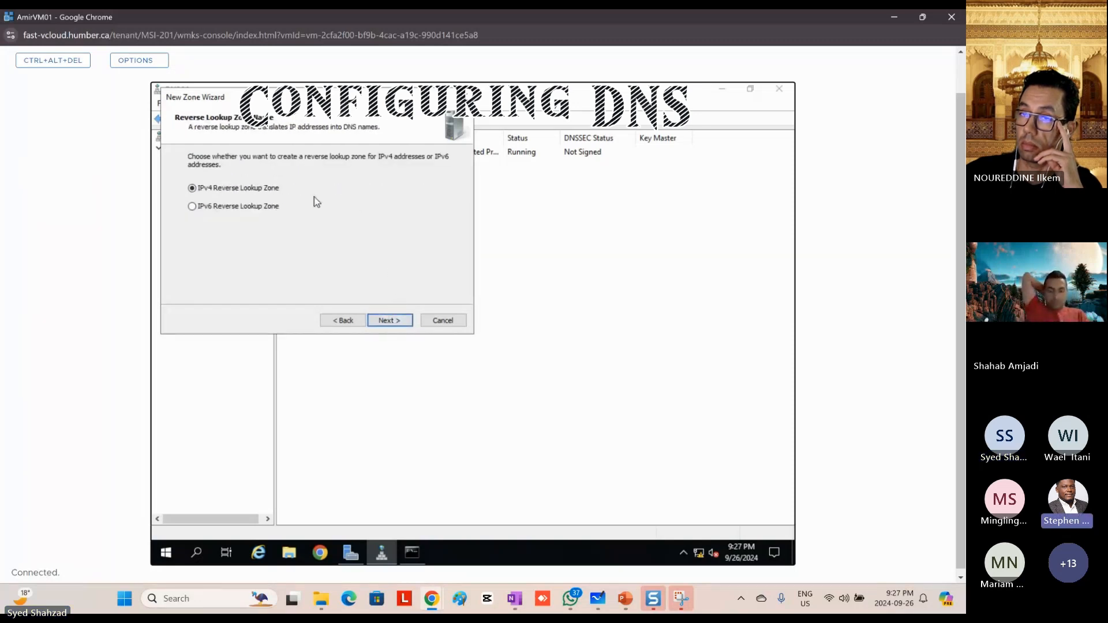
{"action": "left_click", "coordinate": [387, 321]}
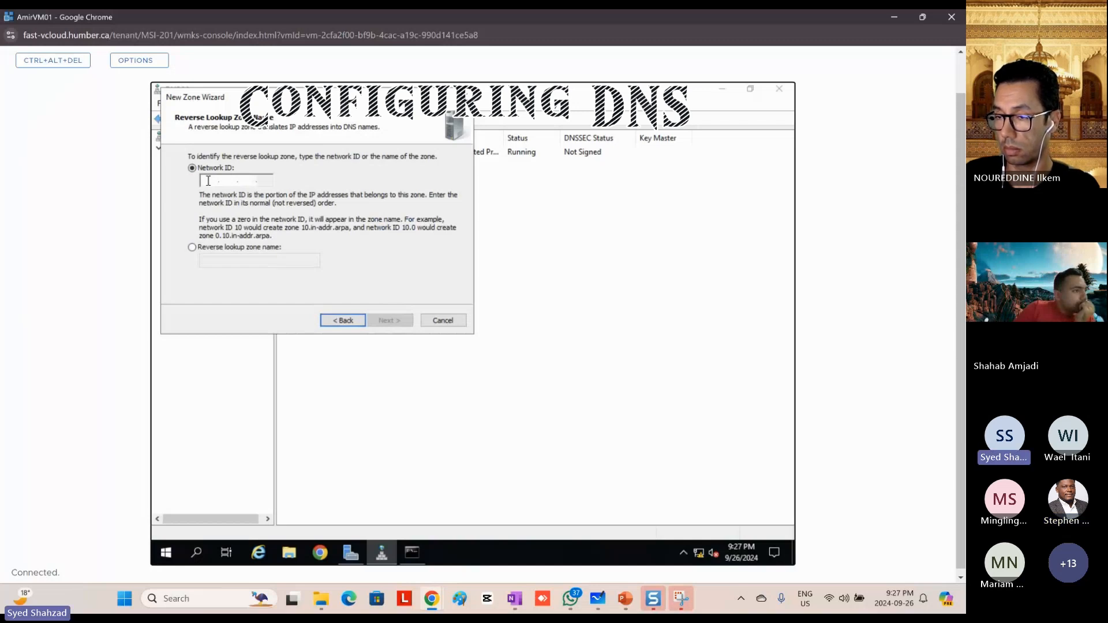
{"action": "left_click", "coordinate": [443, 322]}
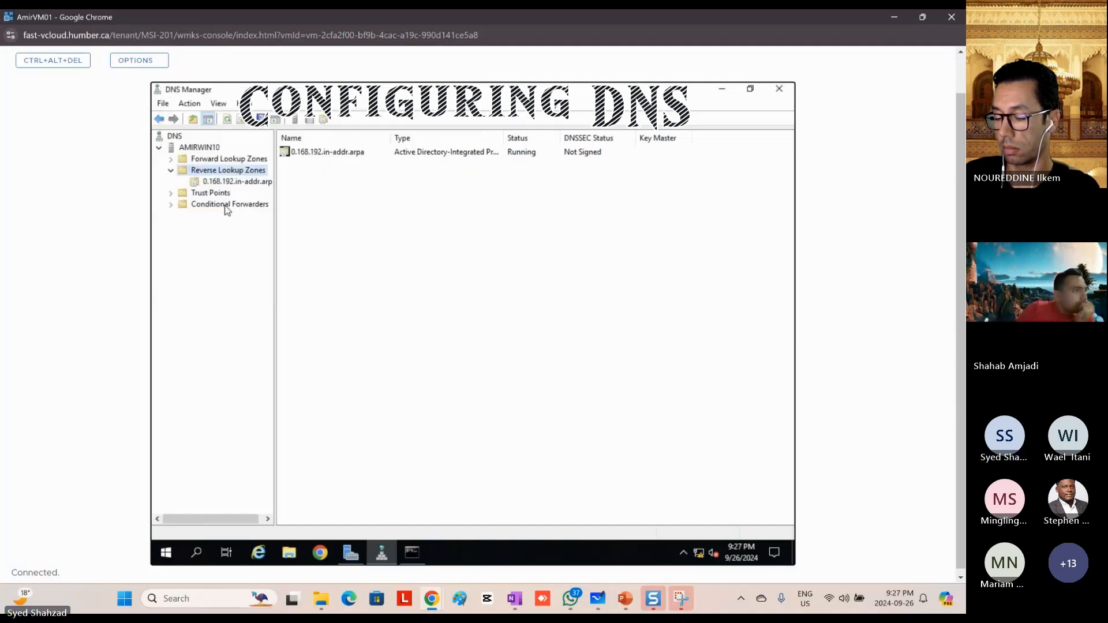
Step: Compare the records in the 0.168.192.in-addr.arpa zone with the host records in the AmirHumb.local forward lookup zone
{"action": "left_click", "coordinate": [219, 184]}
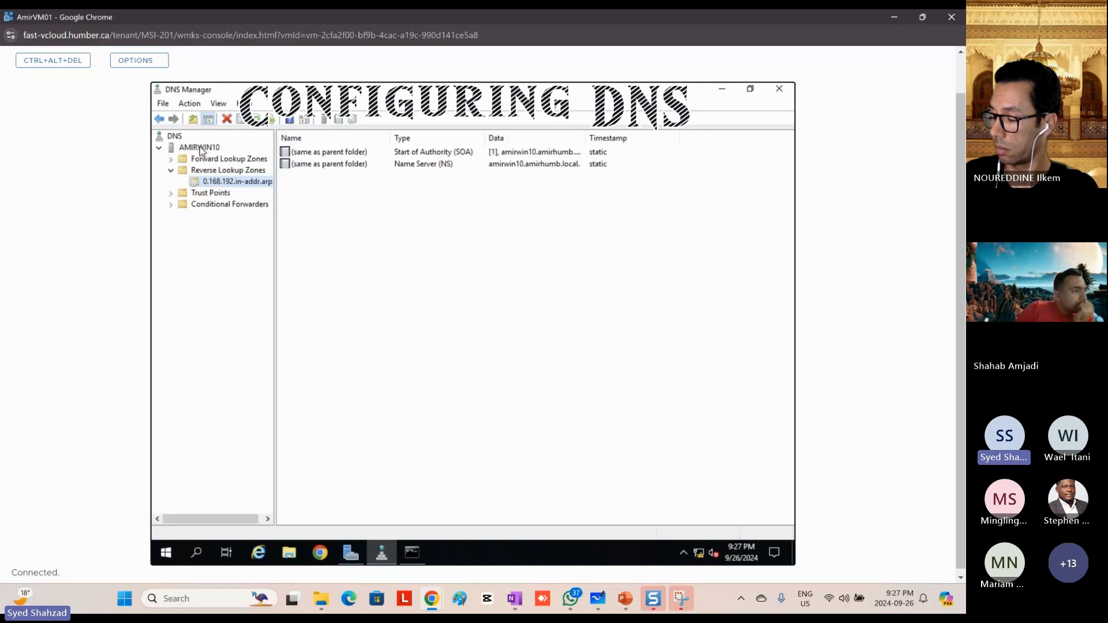
{"action": "left_click", "coordinate": [200, 149]}
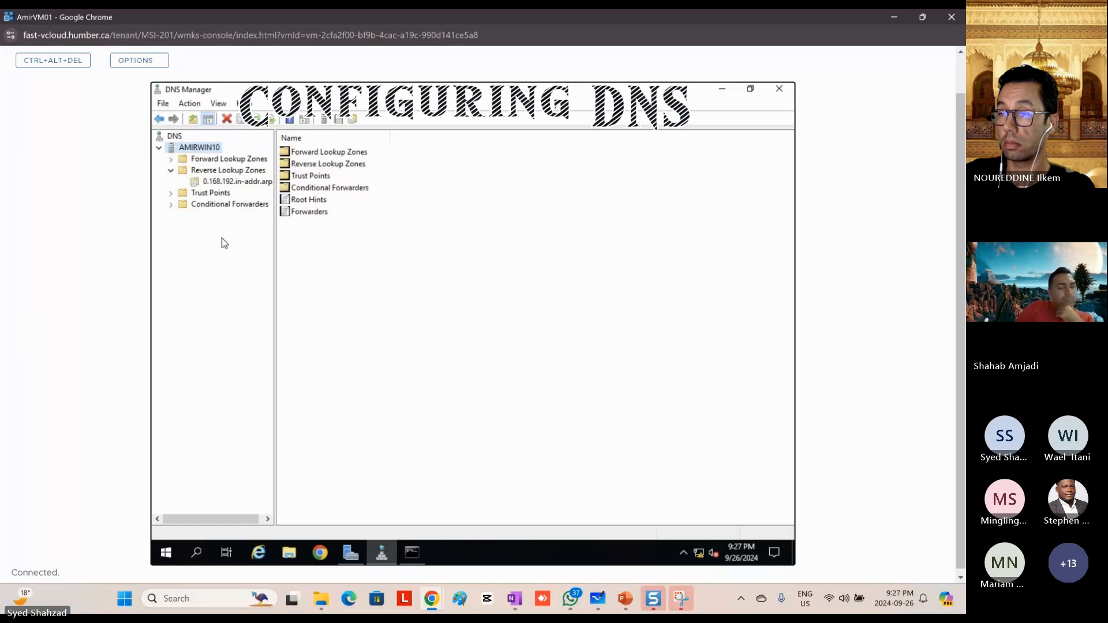
{"action": "left_click", "coordinate": [230, 182]}
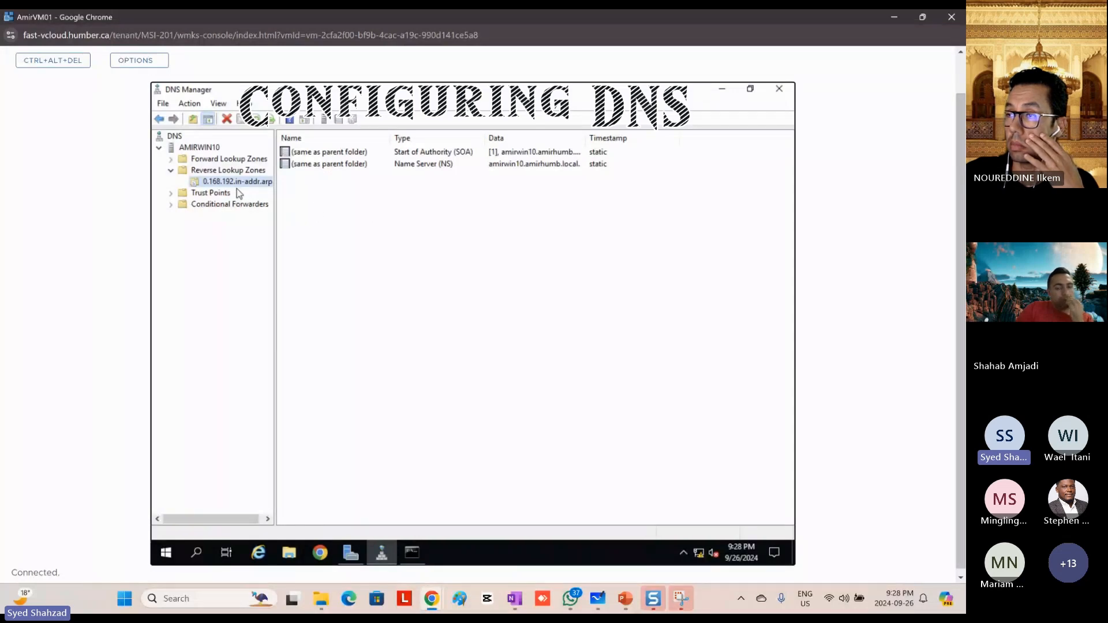
{"action": "left_click", "coordinate": [220, 160]}
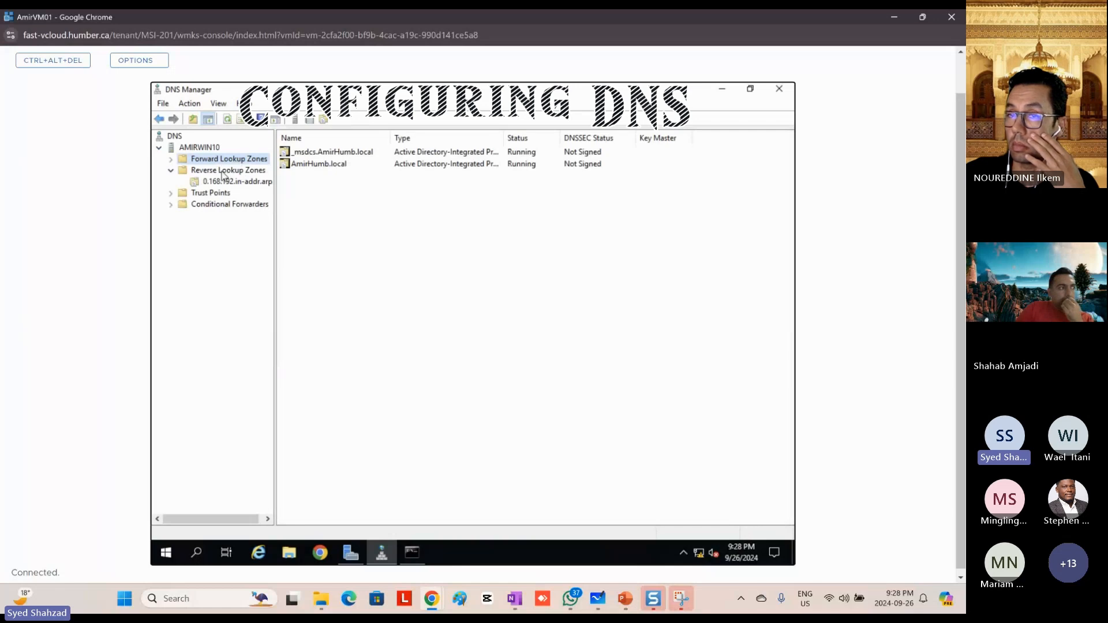
{"action": "left_click", "coordinate": [223, 171]}
{"action": "left_click", "coordinate": [230, 161]}
{"action": "double_click", "coordinate": [322, 166]}
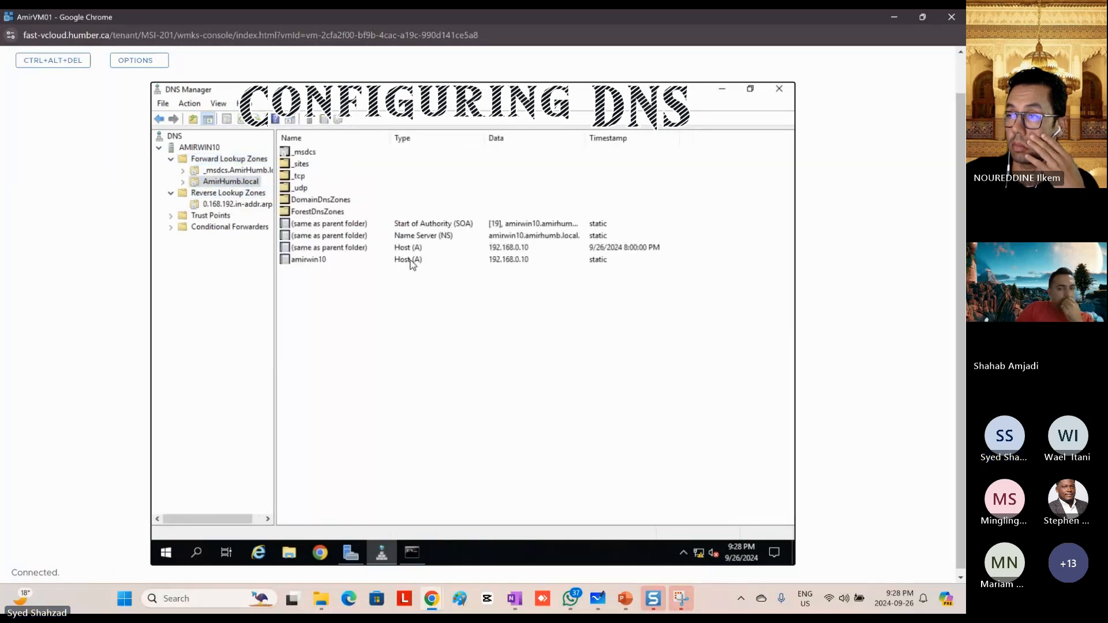
{"action": "left_click", "coordinate": [412, 264]}
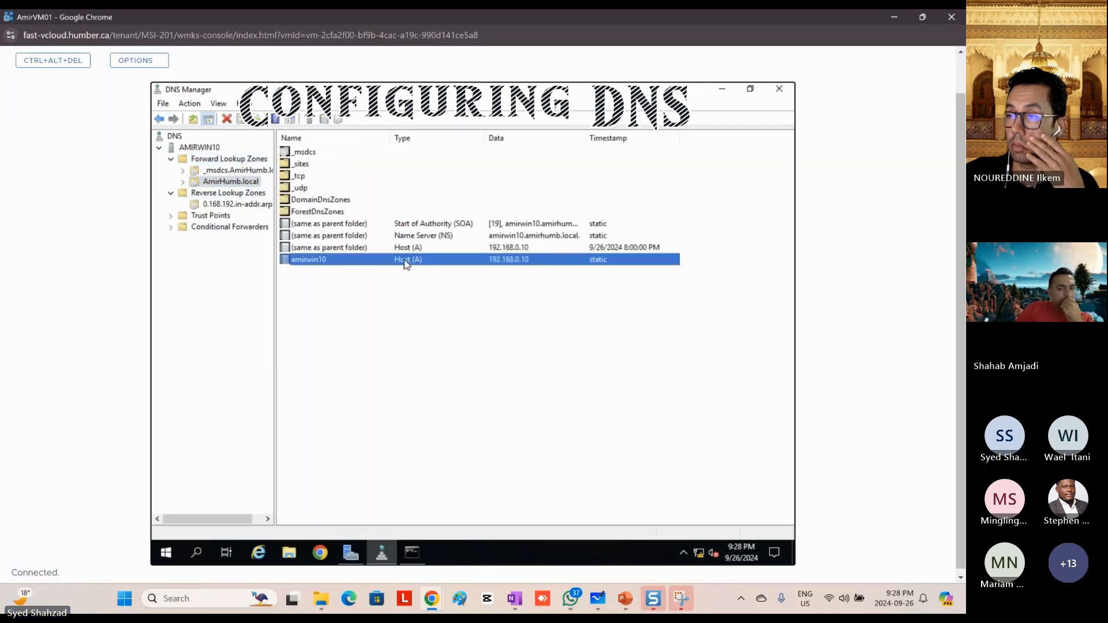
{"action": "left_click", "coordinate": [219, 203]}
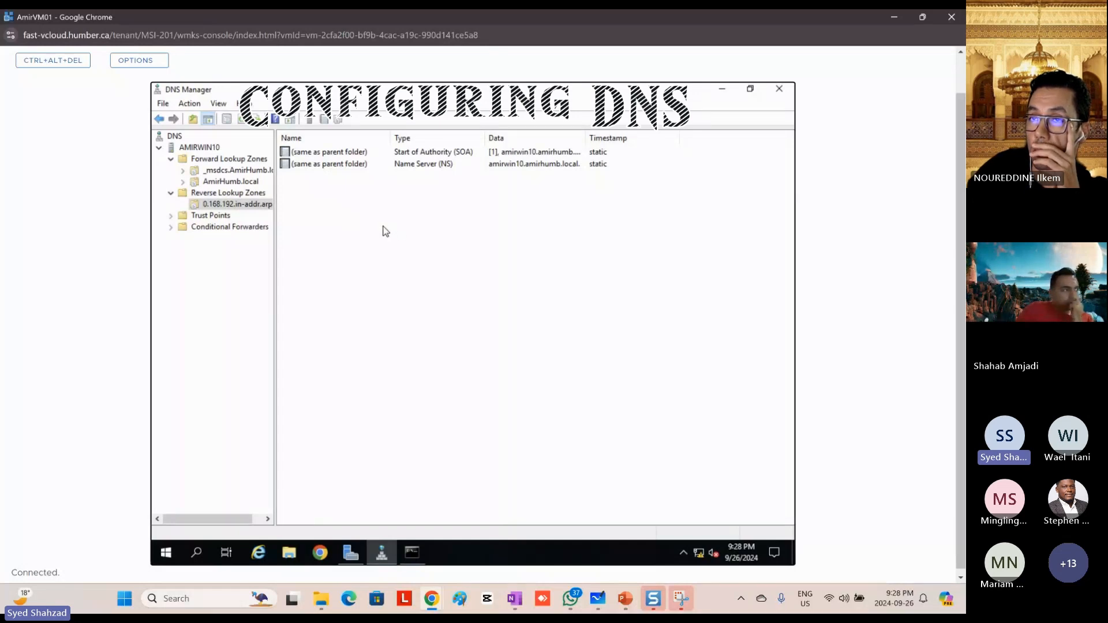
{"action": "left_click", "coordinate": [224, 160]}
{"action": "left_click", "coordinate": [225, 182]}
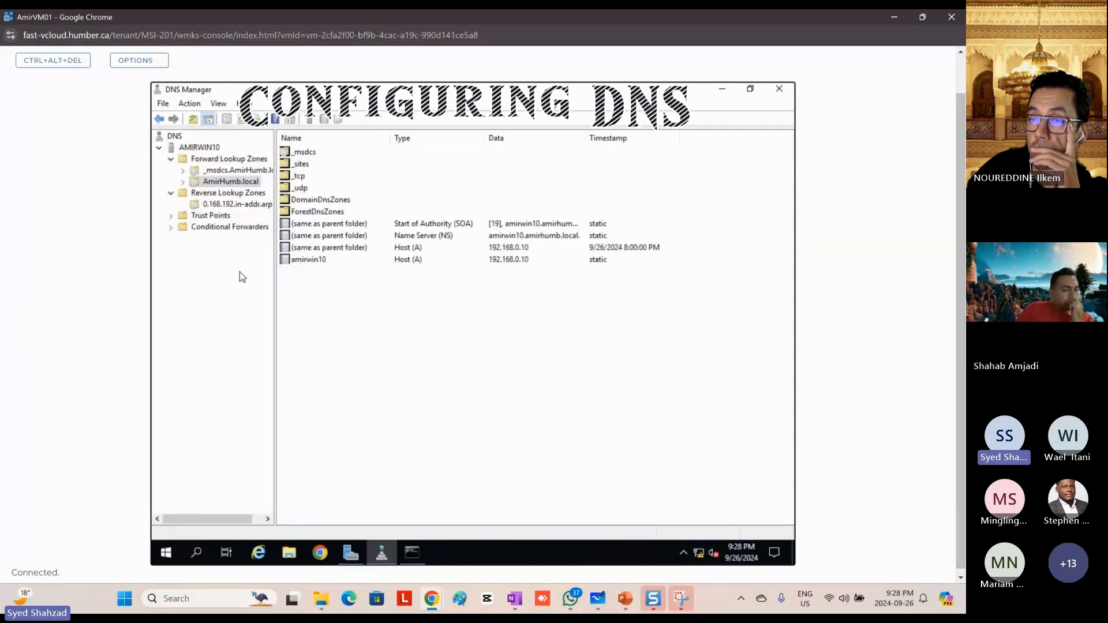
{"action": "left_click", "coordinate": [229, 206]}
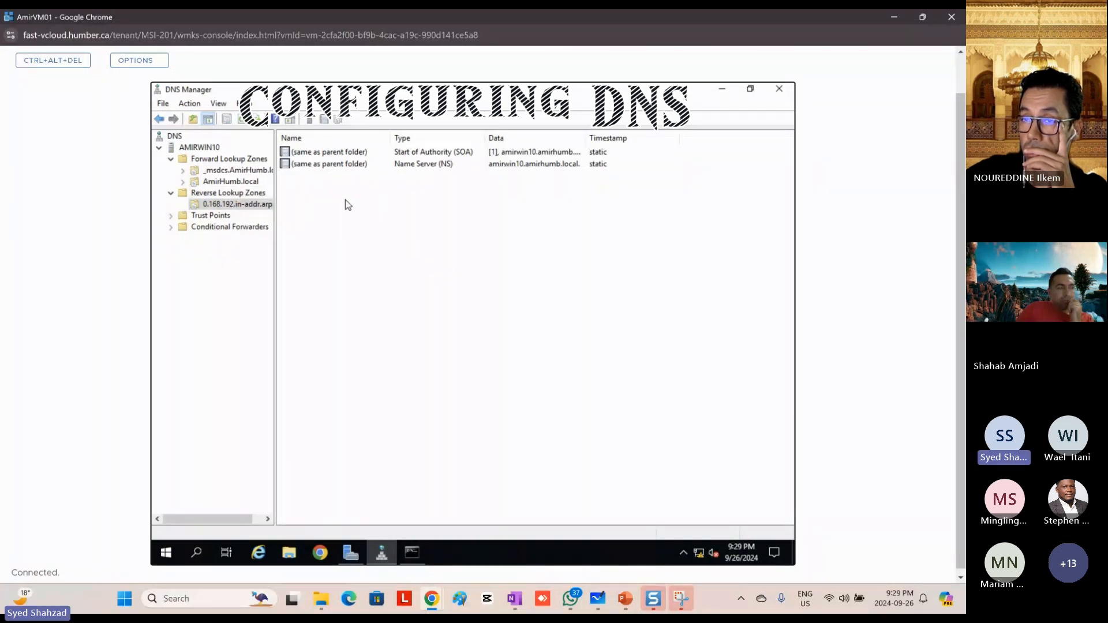
Step: Enable updating the associated pointer (PTR) record for the amirwin10 host in AmirHumb.local, apply the change, and select the AMIRWIN10 server
{"action": "left_click", "coordinate": [227, 184]}
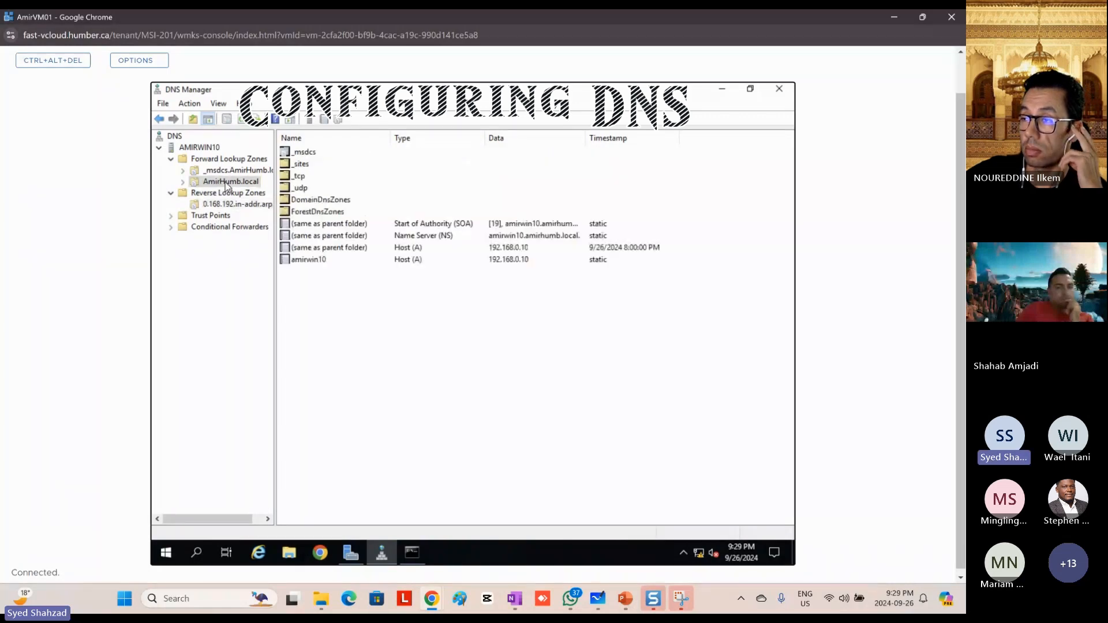
{"action": "left_click", "coordinate": [324, 261]}
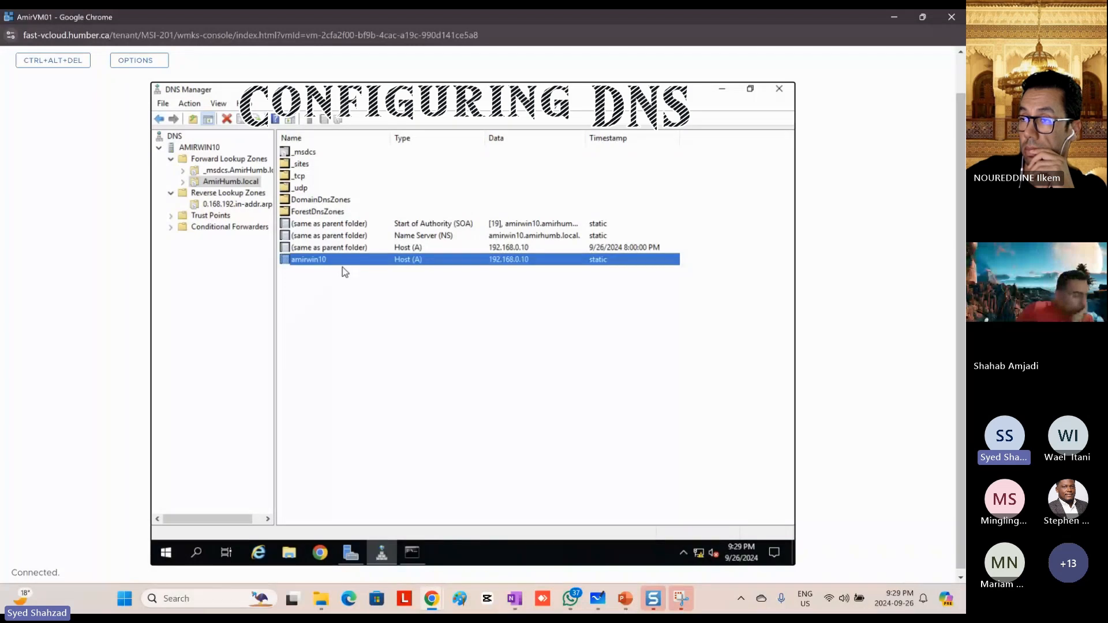
{"action": "double_click", "coordinate": [380, 266]}
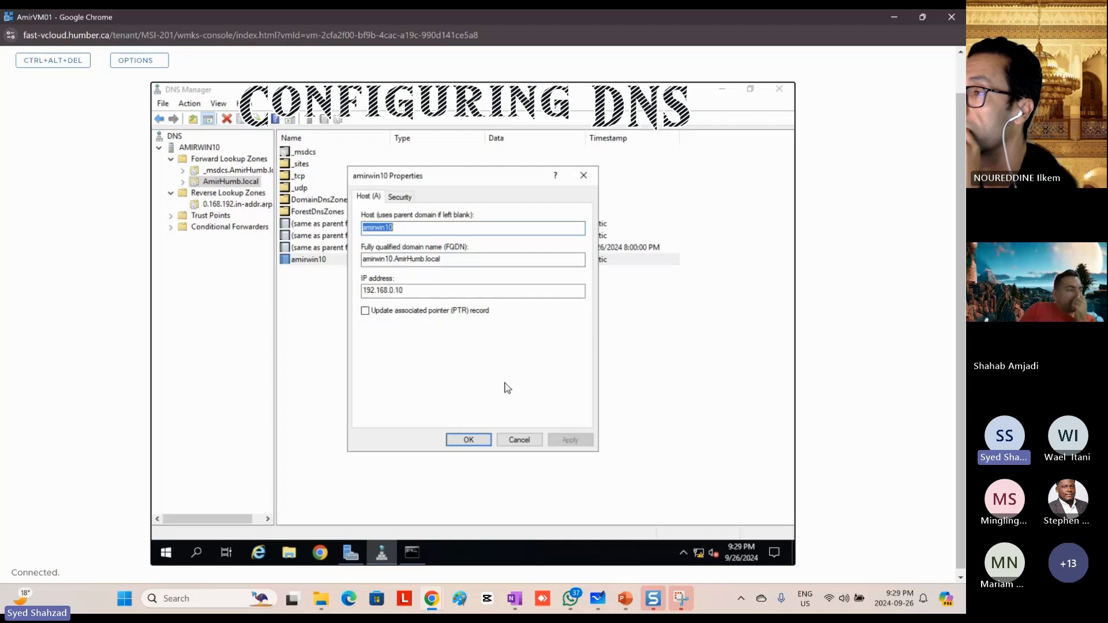
{"action": "left_click", "coordinate": [367, 312]}
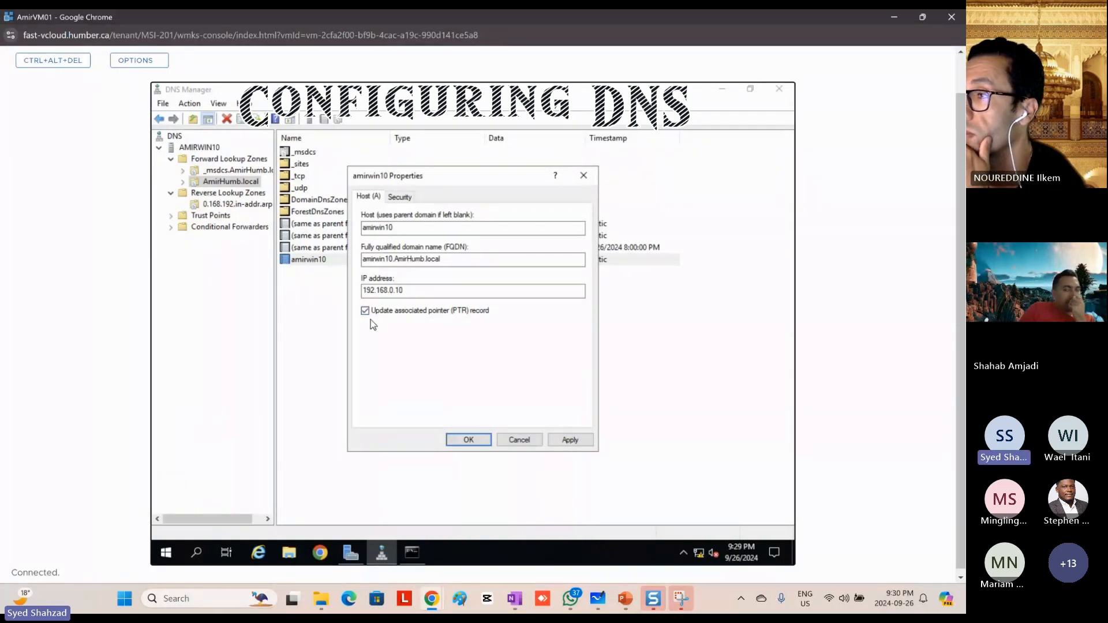
{"action": "left_click", "coordinate": [570, 441]}
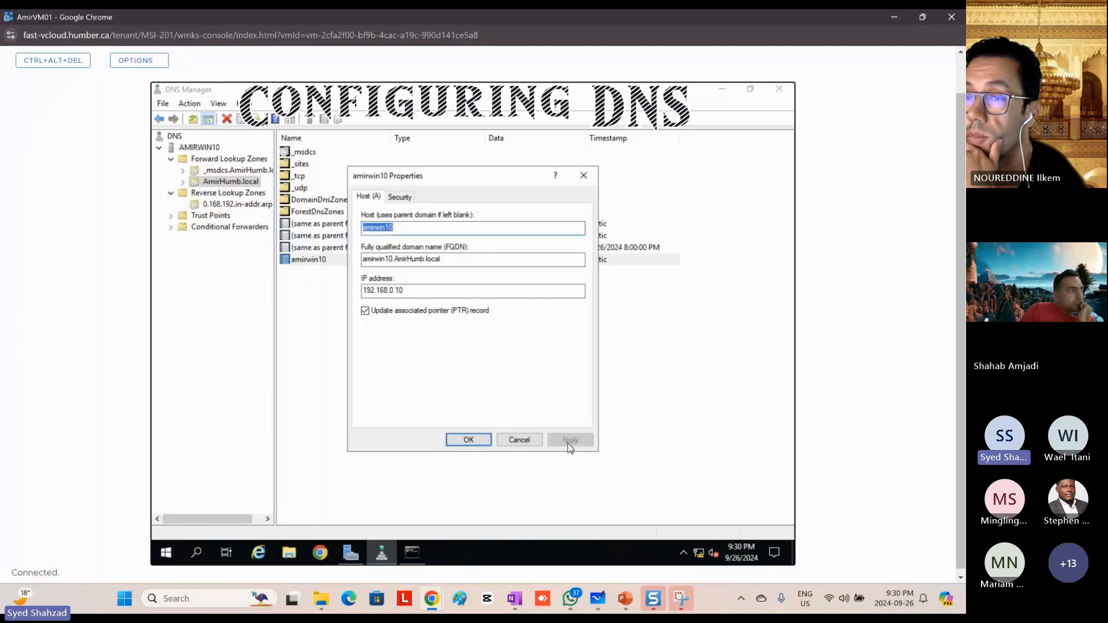
{"action": "left_click", "coordinate": [467, 441]}
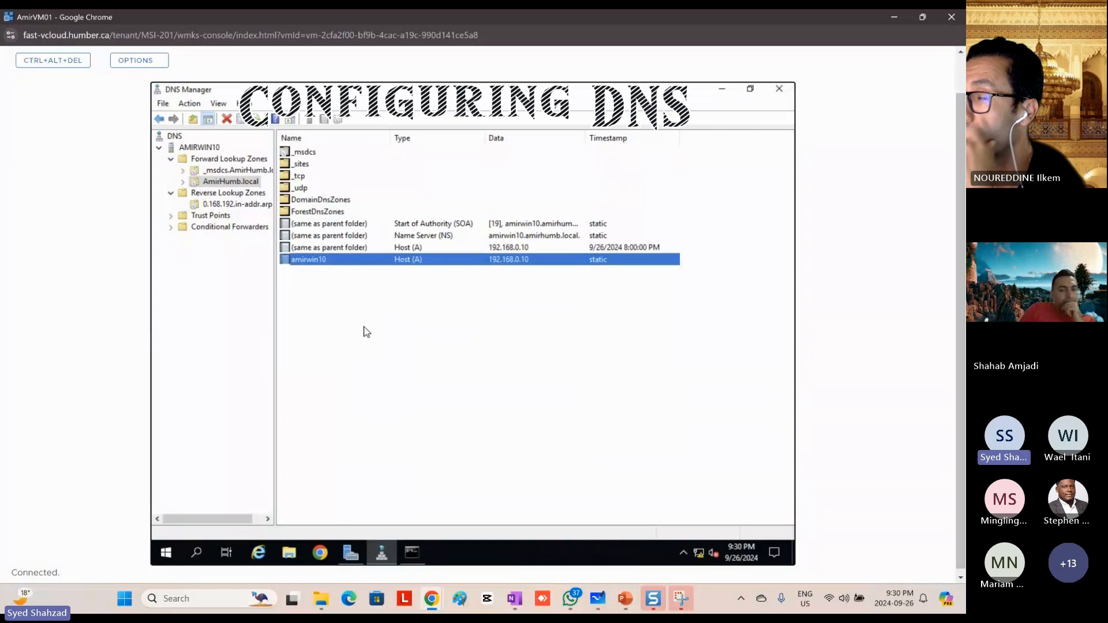
{"action": "left_click", "coordinate": [202, 149]}
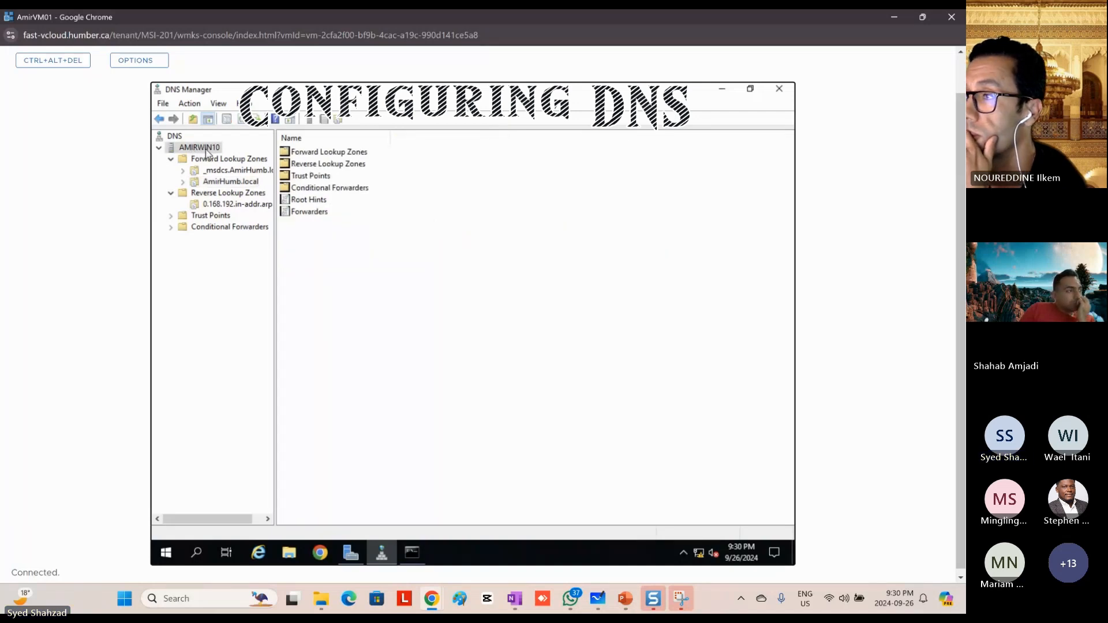
Step: Refresh the AMIRWIN10 server and check the 192.168.0.10 pointer (PTR) record in the 0.168.192.in-addr.arpa reverse lookup zone
{"action": "left_click", "coordinate": [240, 122]}
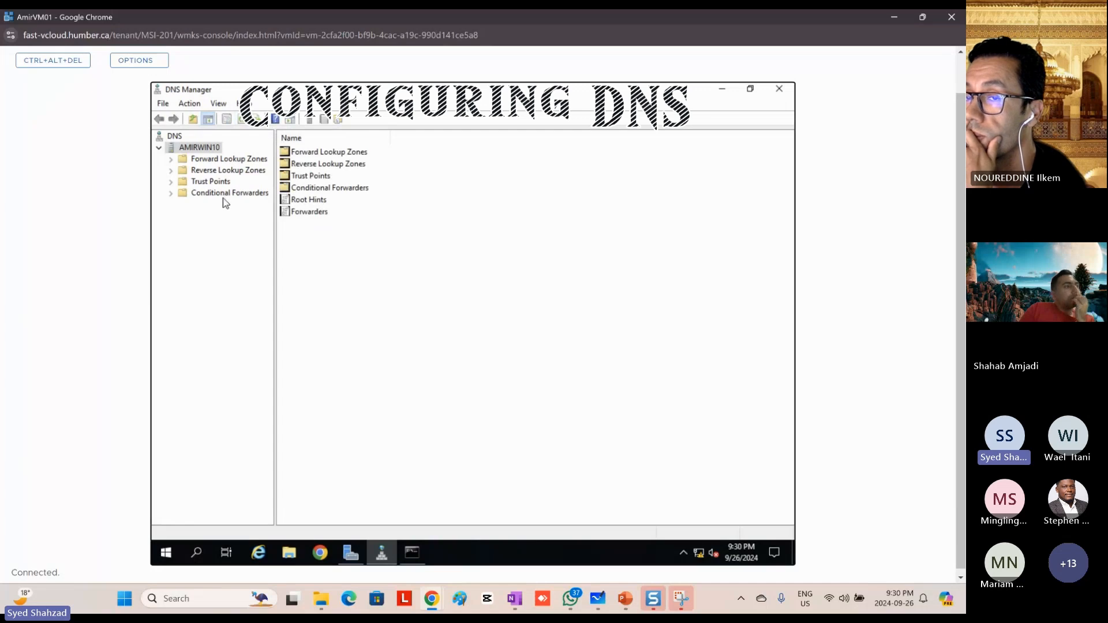
{"action": "left_click", "coordinate": [171, 172]}
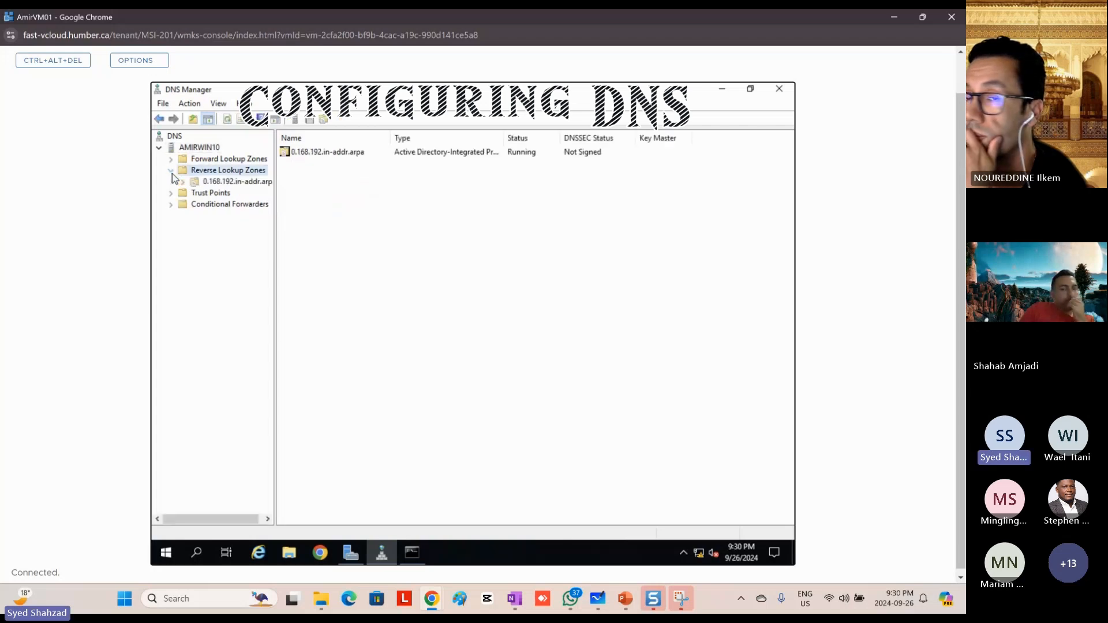
{"action": "left_click", "coordinate": [230, 184]}
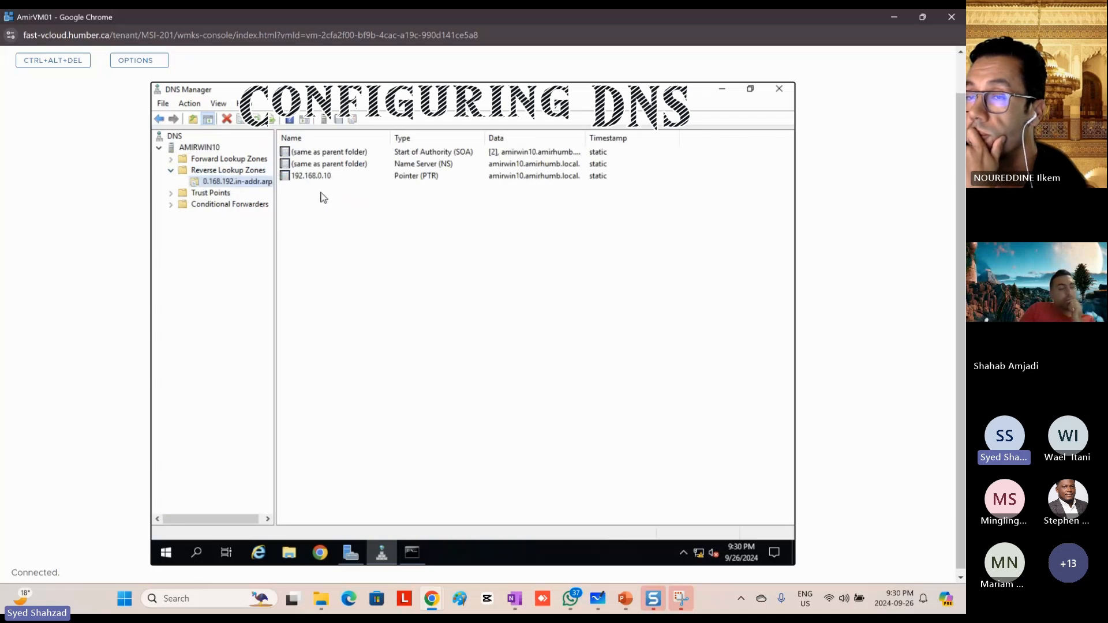
{"action": "left_click", "coordinate": [403, 177]}
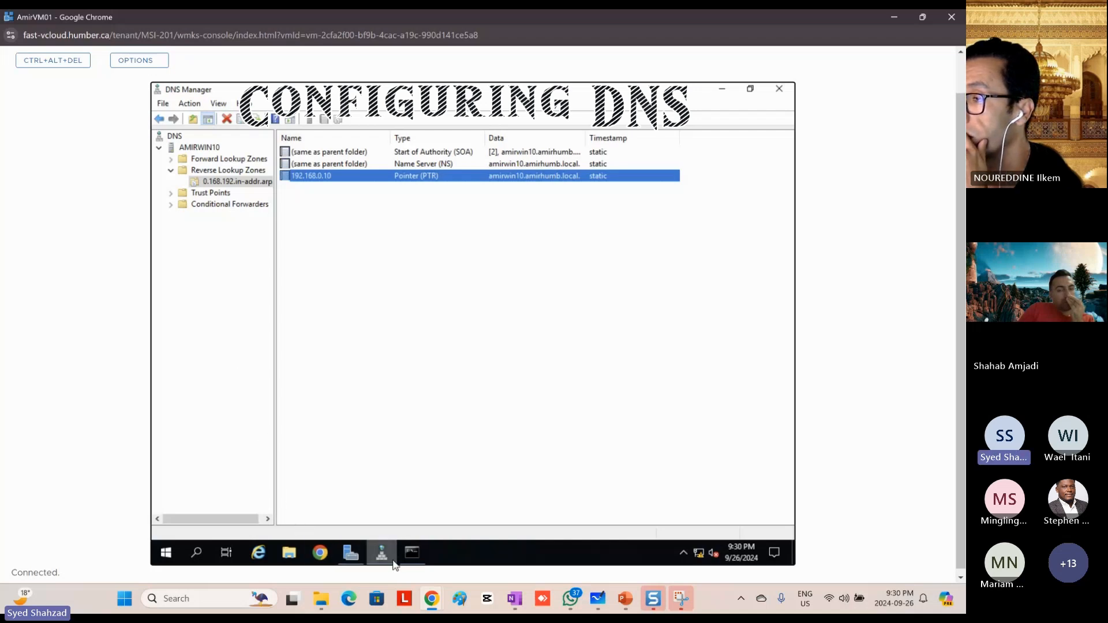
Step: Leave the running nslookup session in the command prompt and run nslookup again to check the default DNS server
{"action": "left_click", "coordinate": [411, 554]}
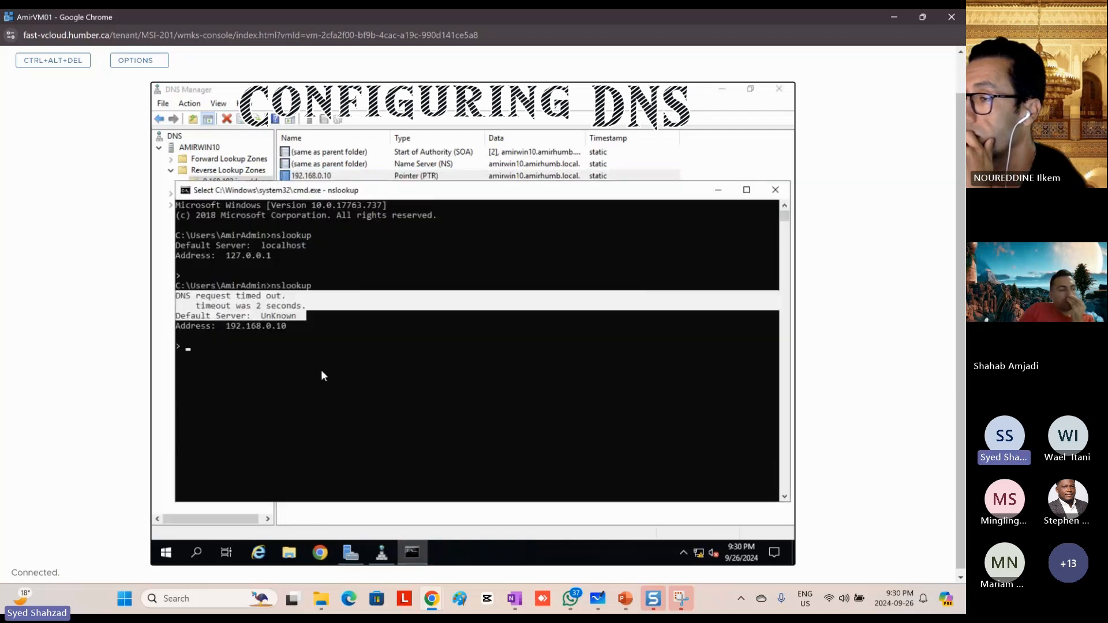
{"action": "left_click", "coordinate": [208, 347]}
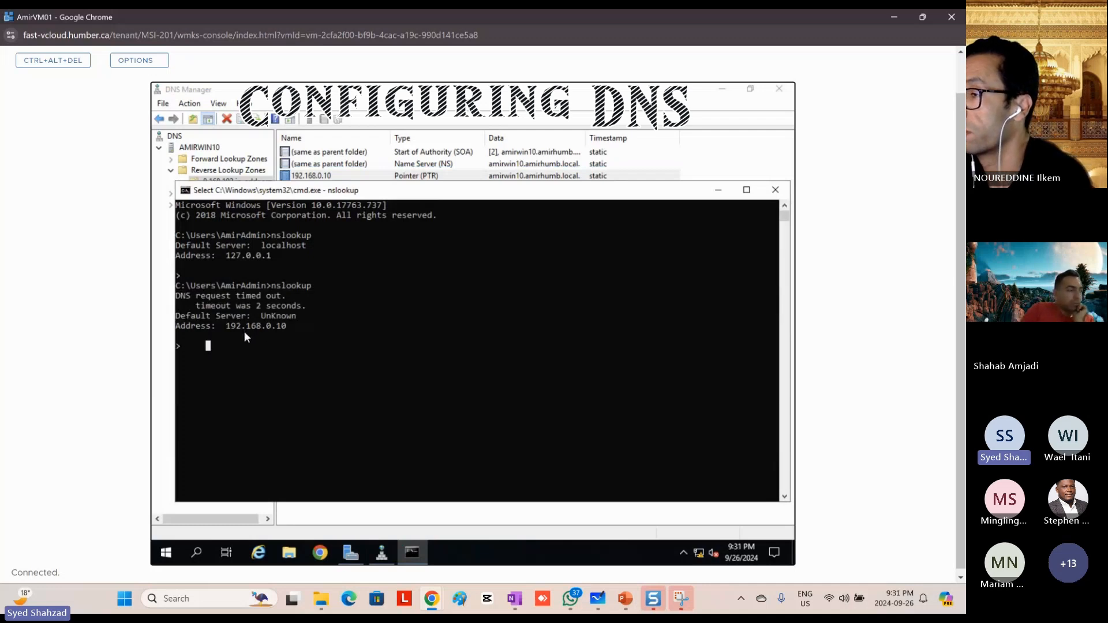
{"action": "key", "text": "Escape"}
{"action": "left_click", "coordinate": [244, 347]}
{"action": "key", "text": "Escape"}
{"action": "key", "text": "ctrl+c"}
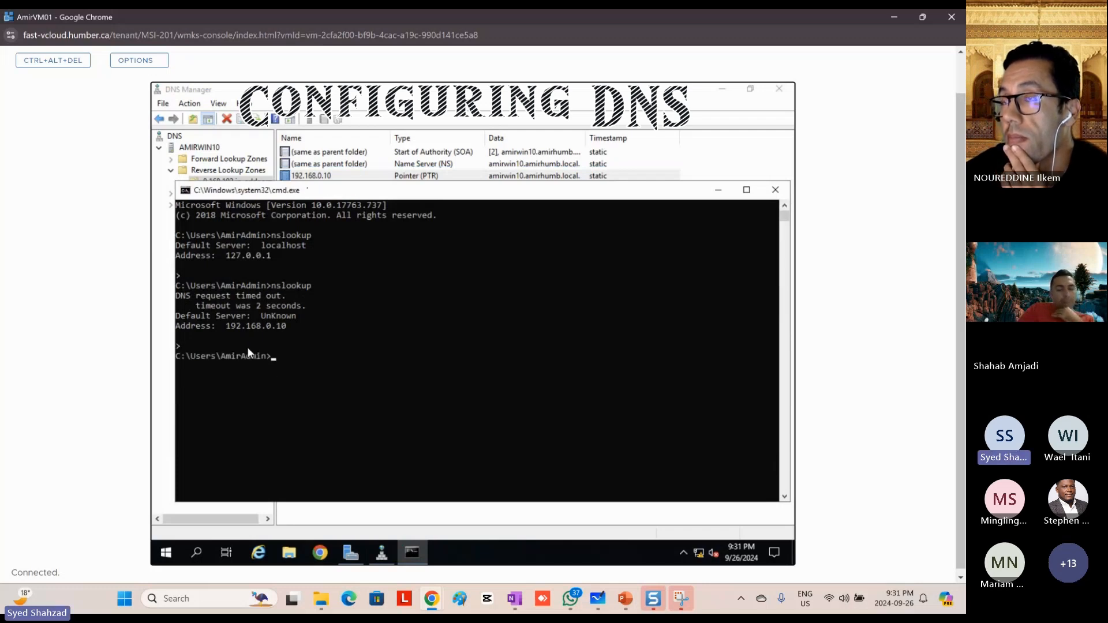
{"action": "key", "text": "Return"}
{"action": "key", "text": "Return"}
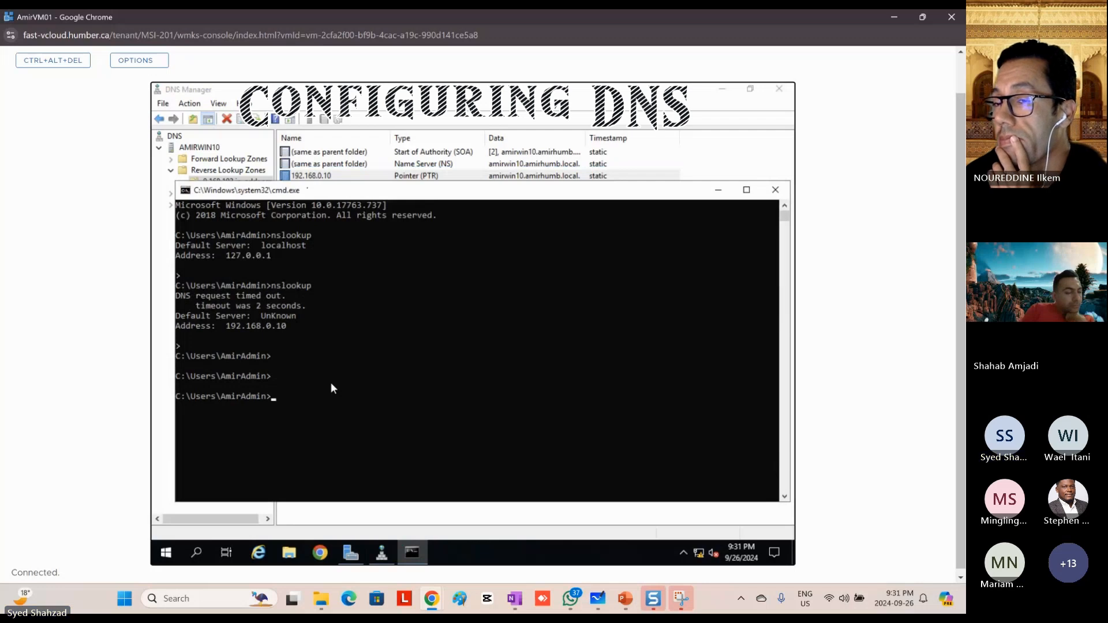
{"action": "type", "text": "nslookup"}
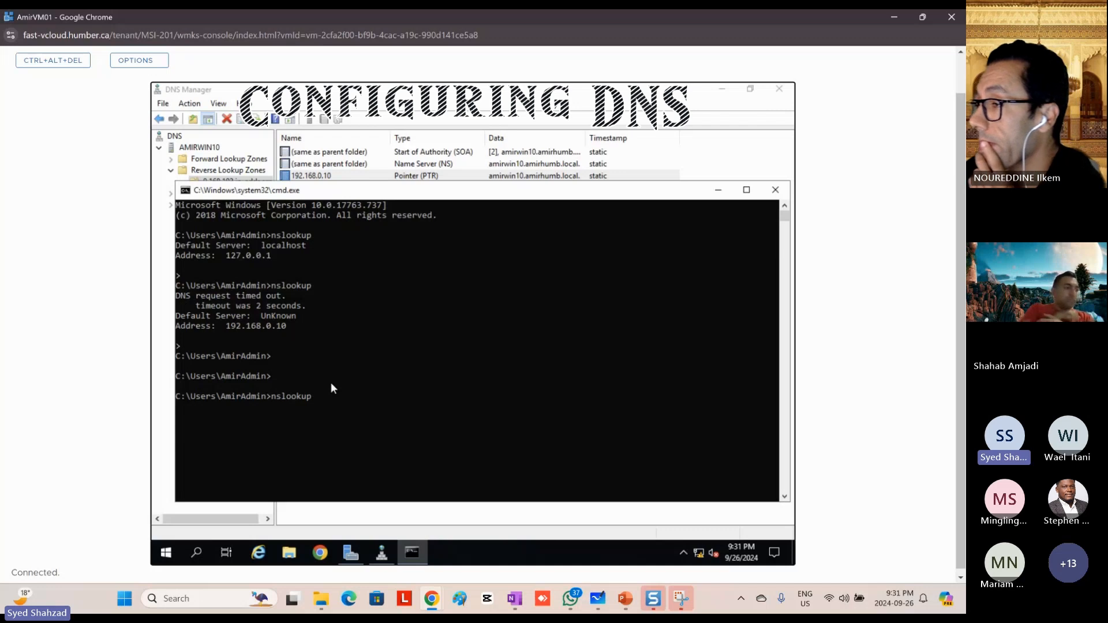
{"action": "key", "text": "Return"}
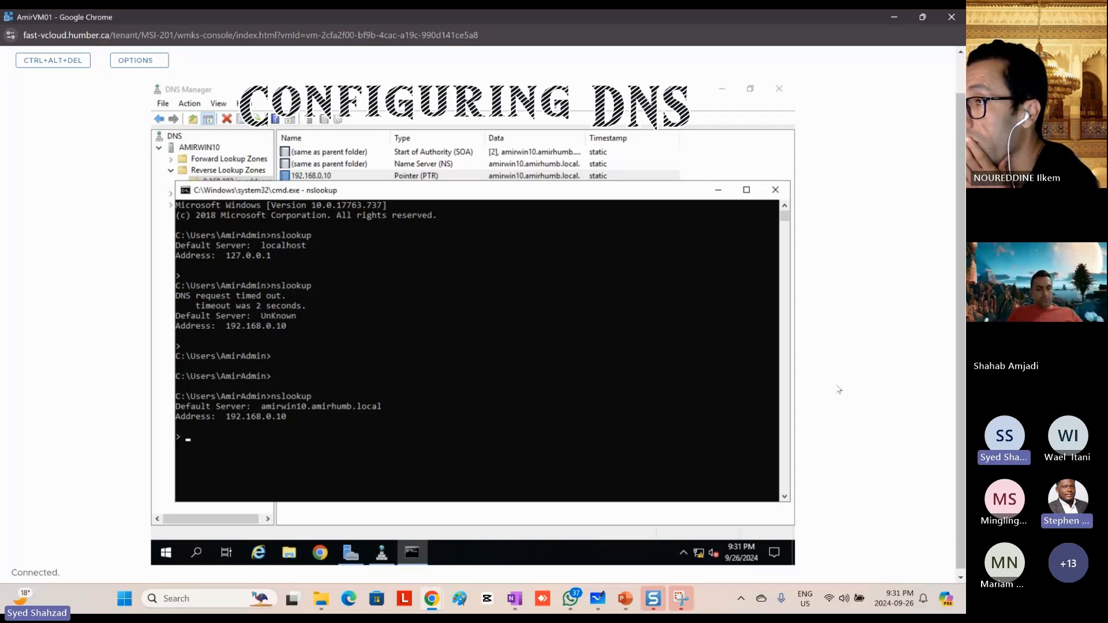
Step: Capture a screenshot of the nslookup result, then switch to PowerPoint and display slide 29, Screenshot 3 – DNS Works
{"action": "key", "text": "super+shift+s"}
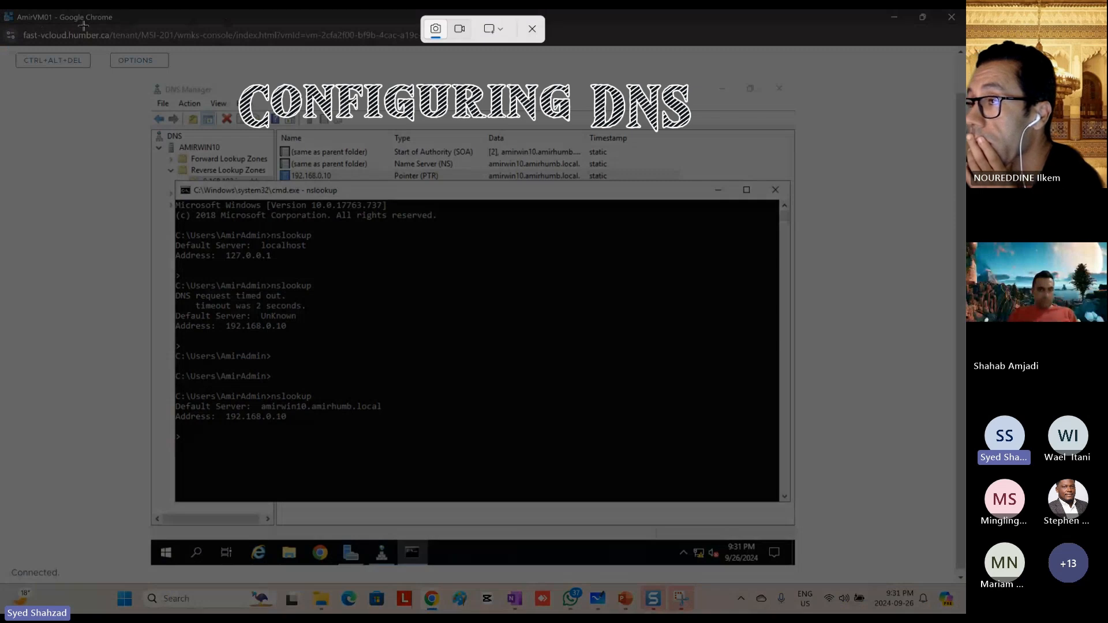
{"action": "left_click_drag", "start_coordinate": [1, 9], "coordinate": [844, 576]}
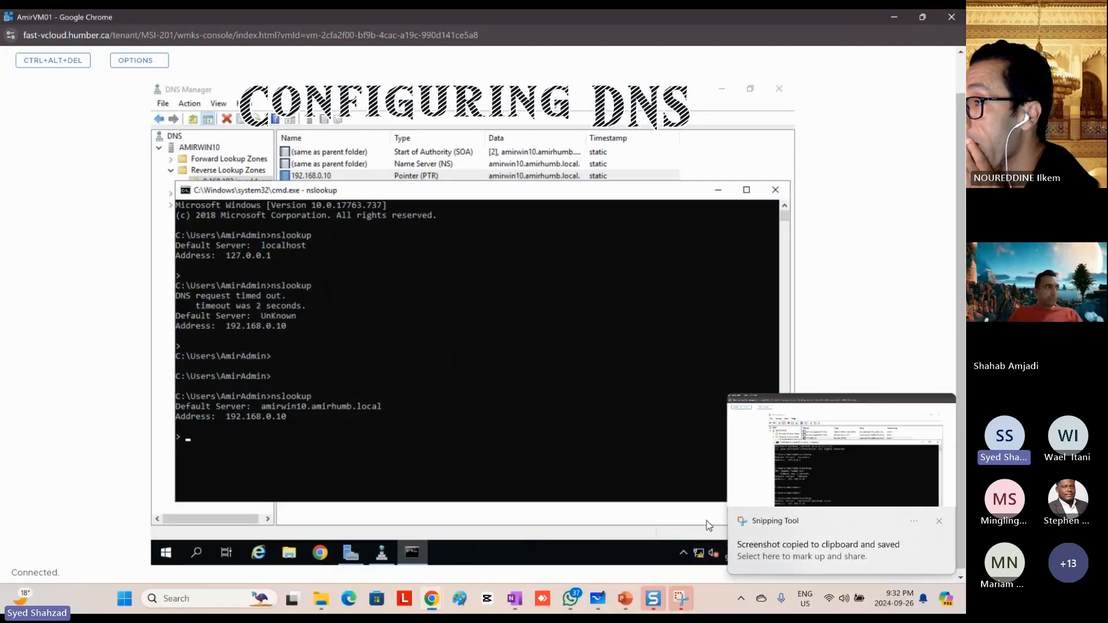
{"action": "left_click", "coordinate": [627, 600]}
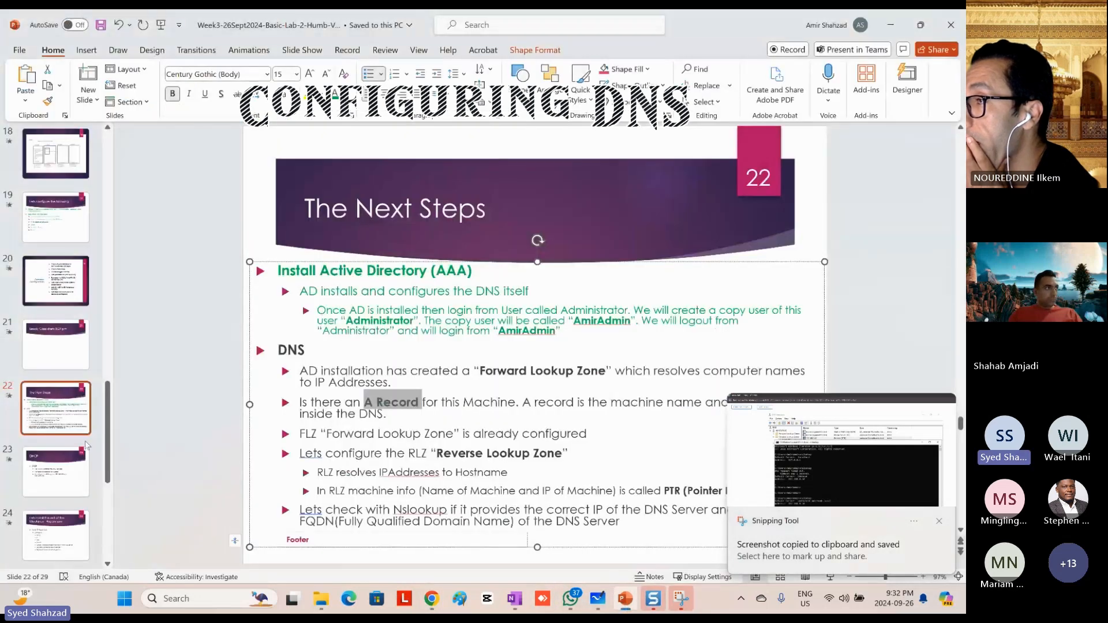
{"action": "scroll", "coordinate": [69, 444], "scroll_direction": "down", "scroll_amount": 5}
{"action": "left_click", "coordinate": [51, 442]}
{"action": "left_click", "coordinate": [55, 520]}
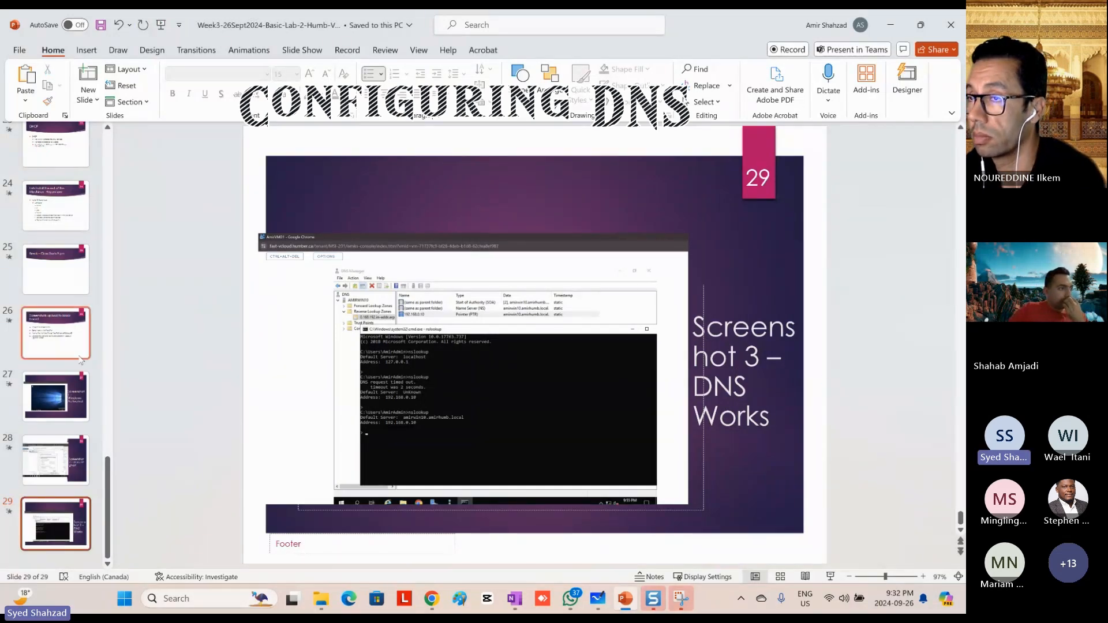
Step: Capture a screenshot of the DNS Works image and title on slide 29, then return to the AmirVM01 console
{"action": "key", "text": "alt"}
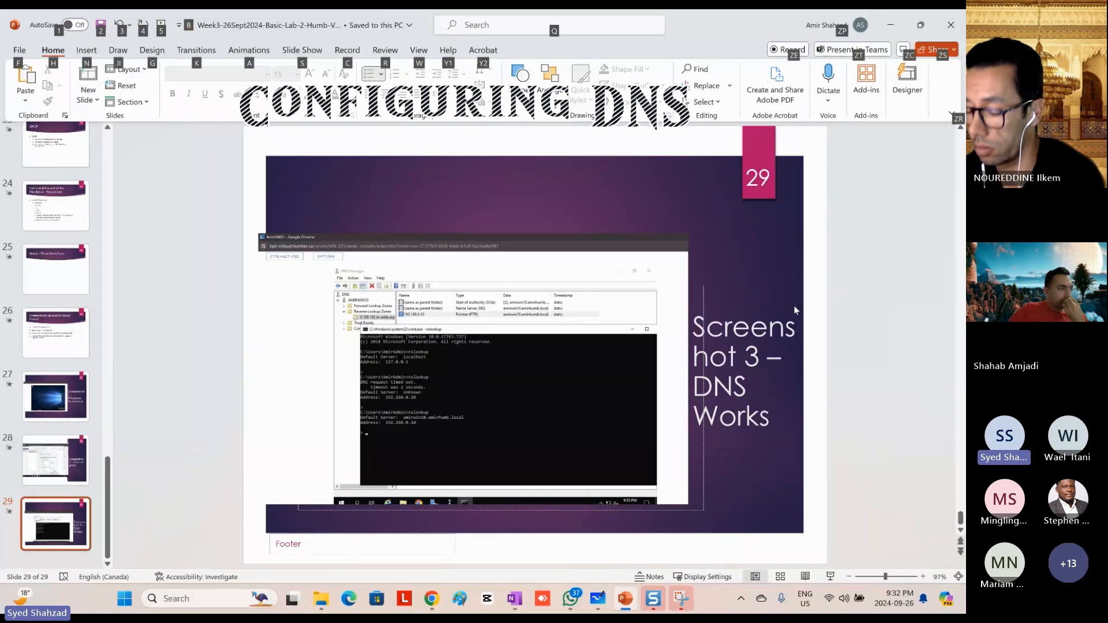
{"action": "key", "text": "alt+Tab"}
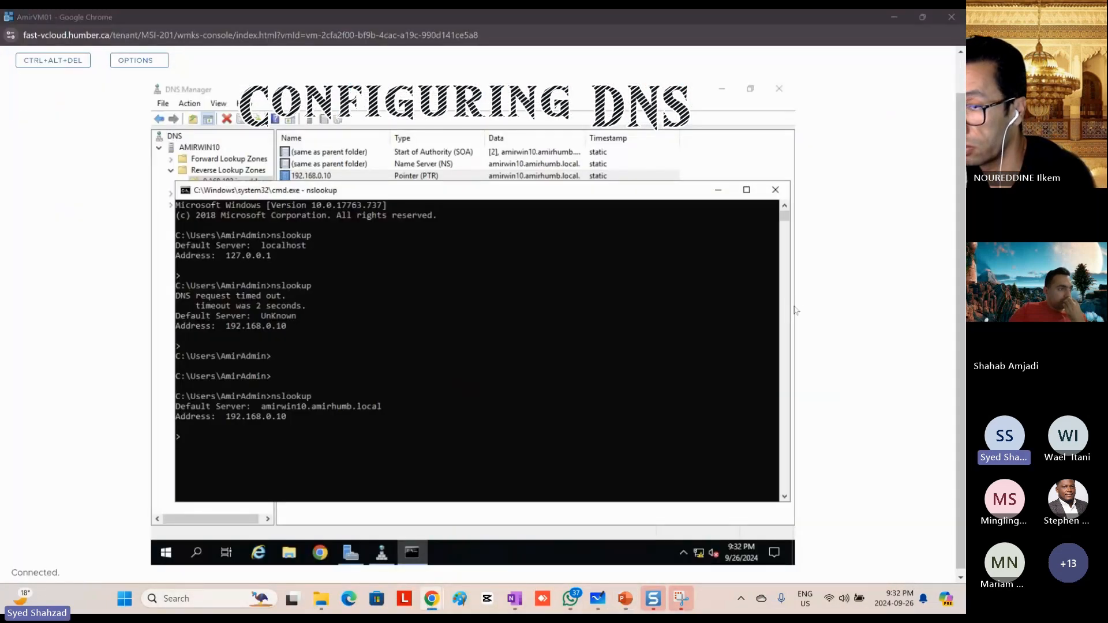
{"action": "key", "text": "alt+Tab"}
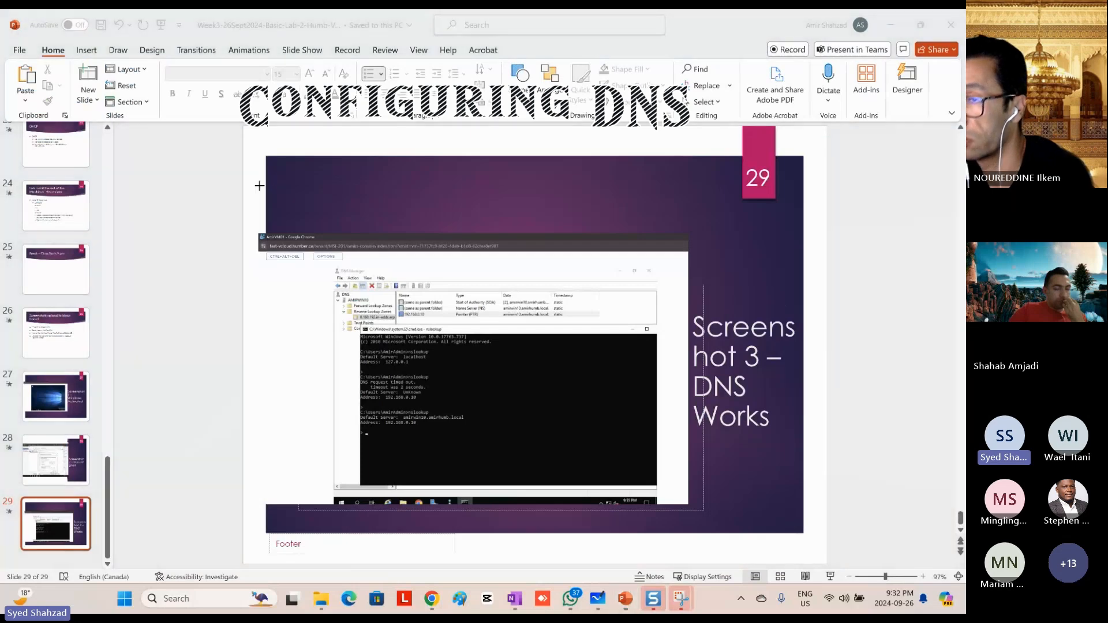
{"action": "key", "text": "super+shift+s"}
{"action": "left_click_drag", "start_coordinate": [240, 200], "coordinate": [851, 537]}
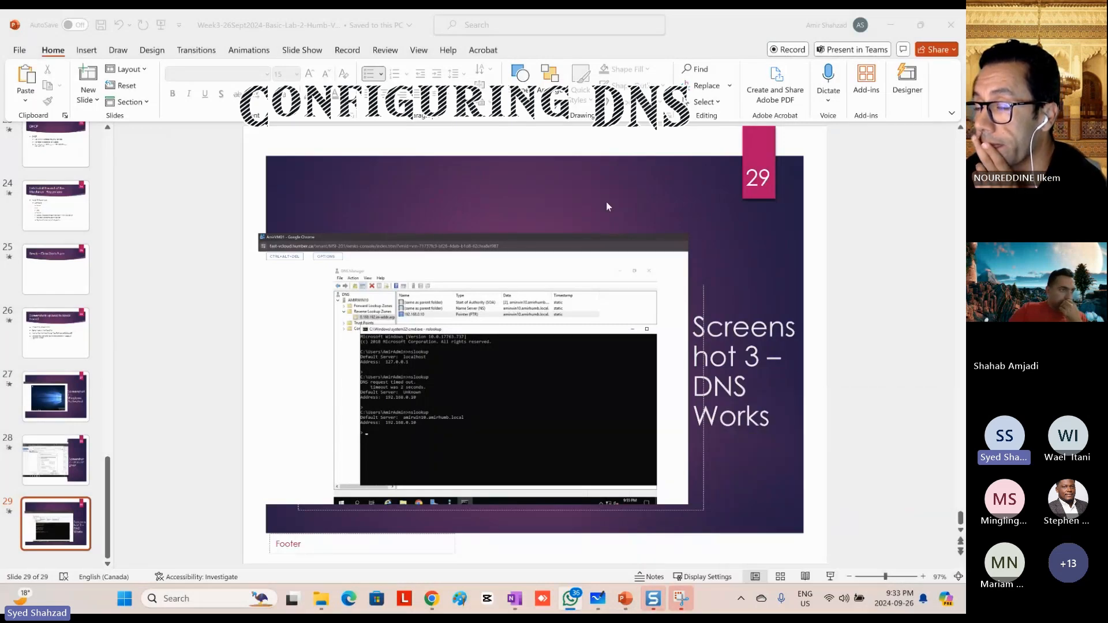
{"action": "left_click", "coordinate": [890, 24]}
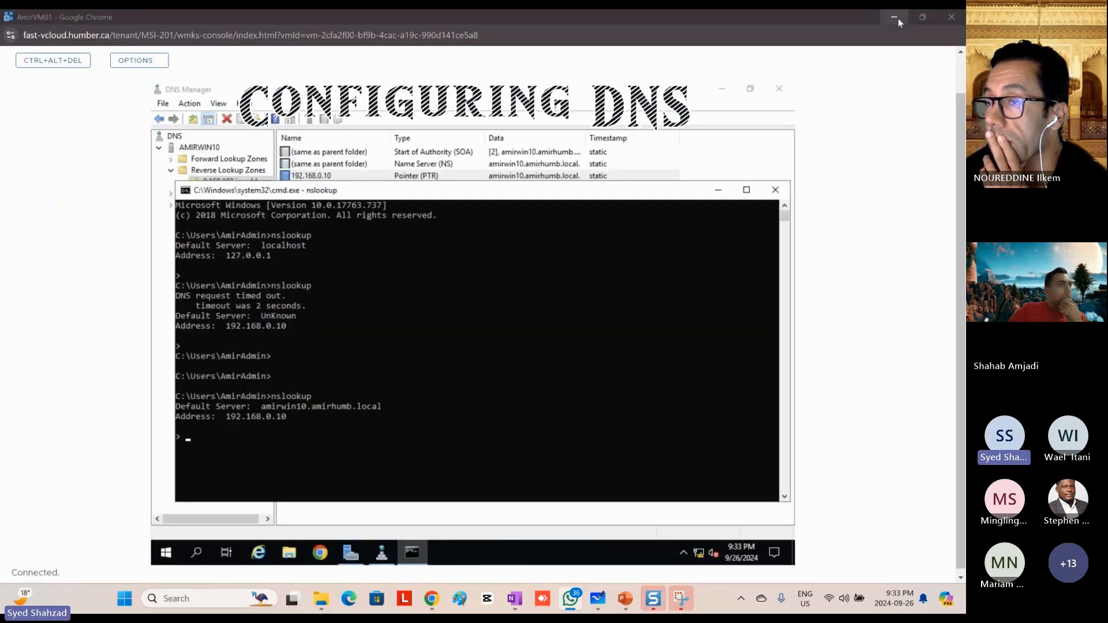
Step: Switch to VMware Cloud Director, filter the virtual machines by the name "step", and open the StephenVM01 console maximized
{"action": "key", "text": "alt+Tab"}
{"action": "key", "text": "alt+Tab"}
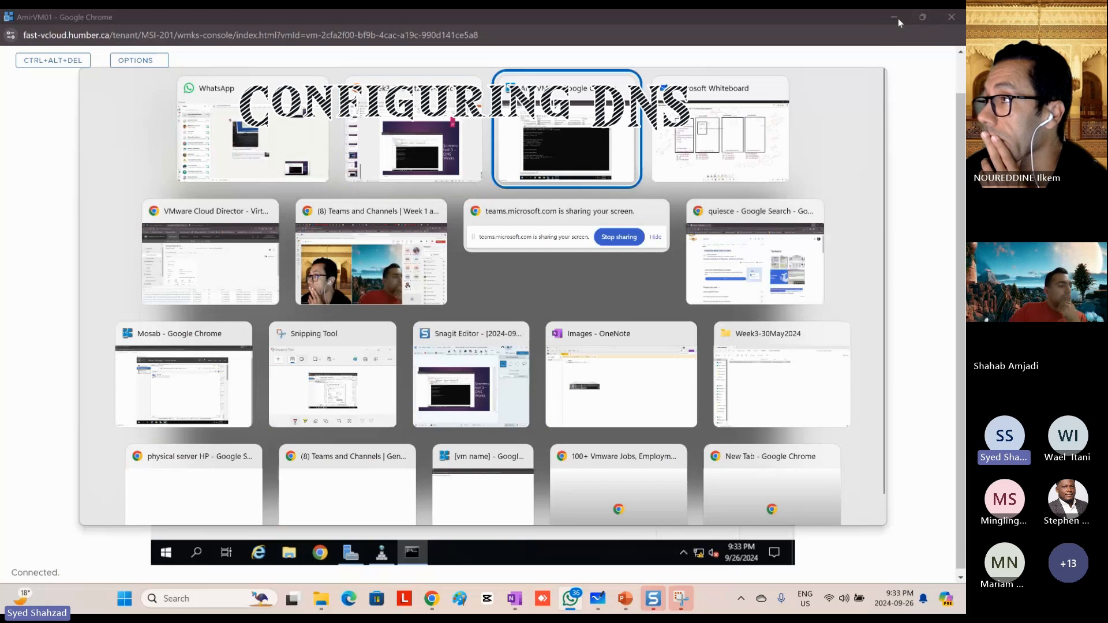
{"action": "key", "text": "alt+Tab"}
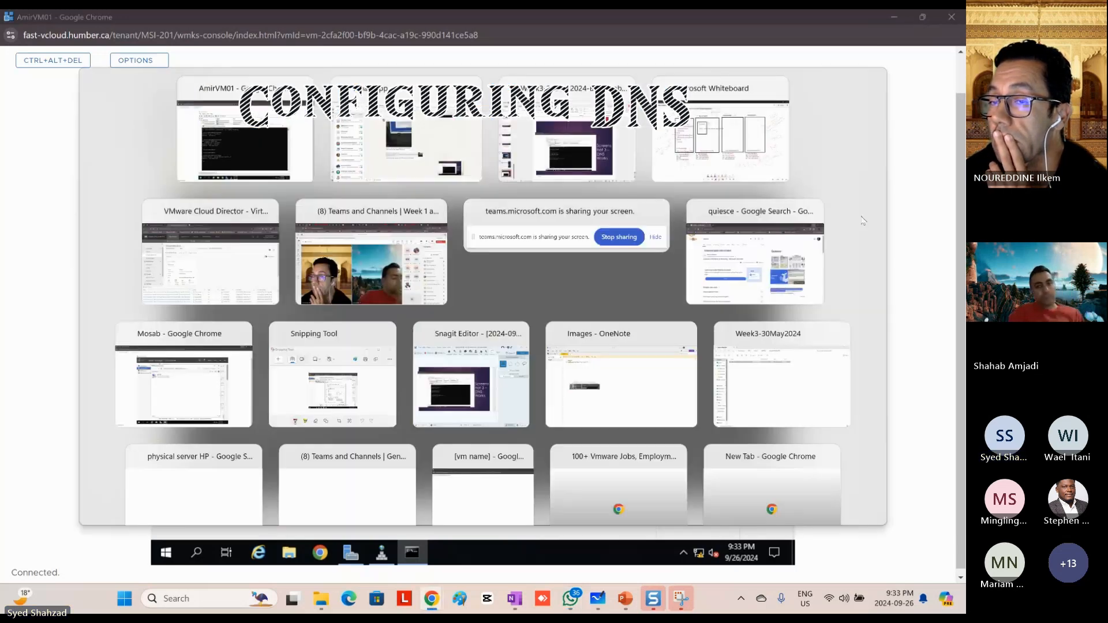
{"action": "key", "text": "alt+Tab"}
{"action": "key", "text": "alt+Tab"}
{"action": "key", "text": "alt+Tab"}
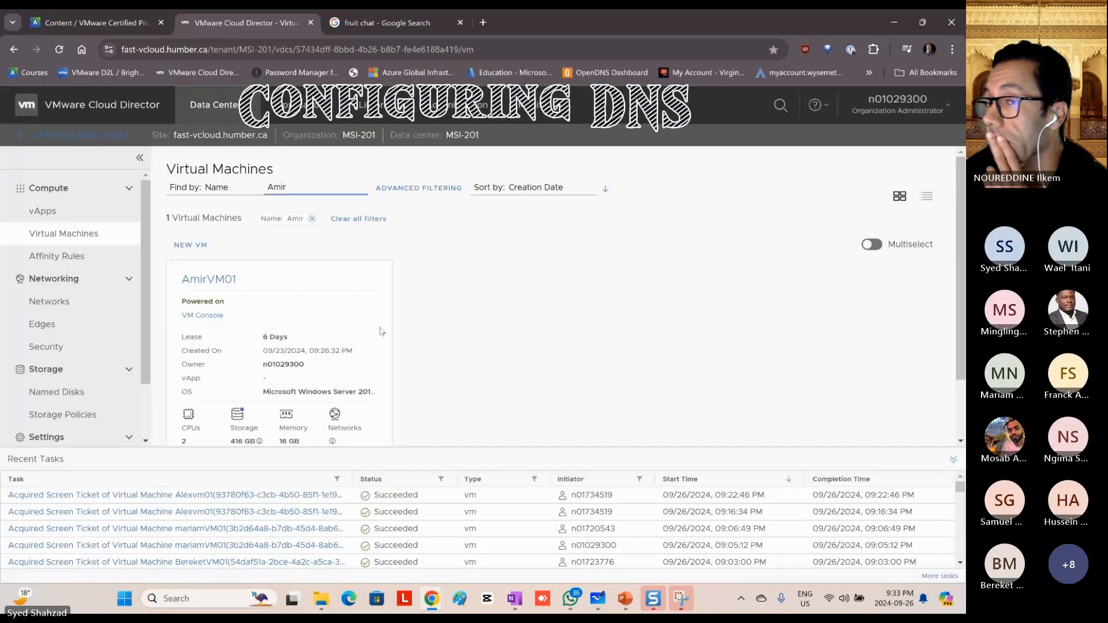
{"action": "double_click", "coordinate": [267, 187]}
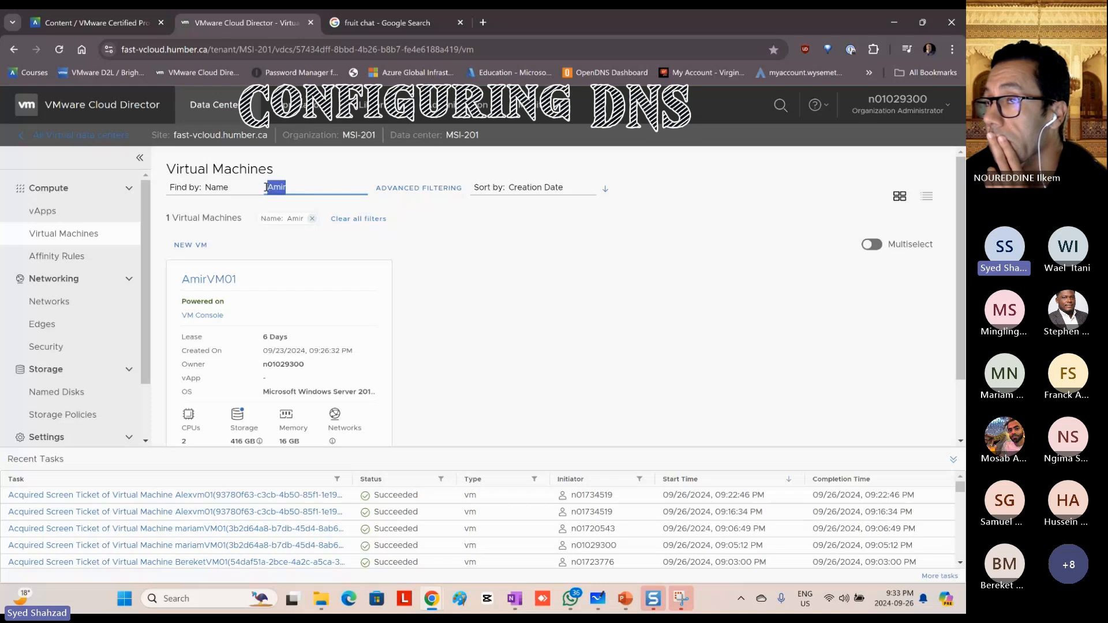
{"action": "type", "text": "ste"}
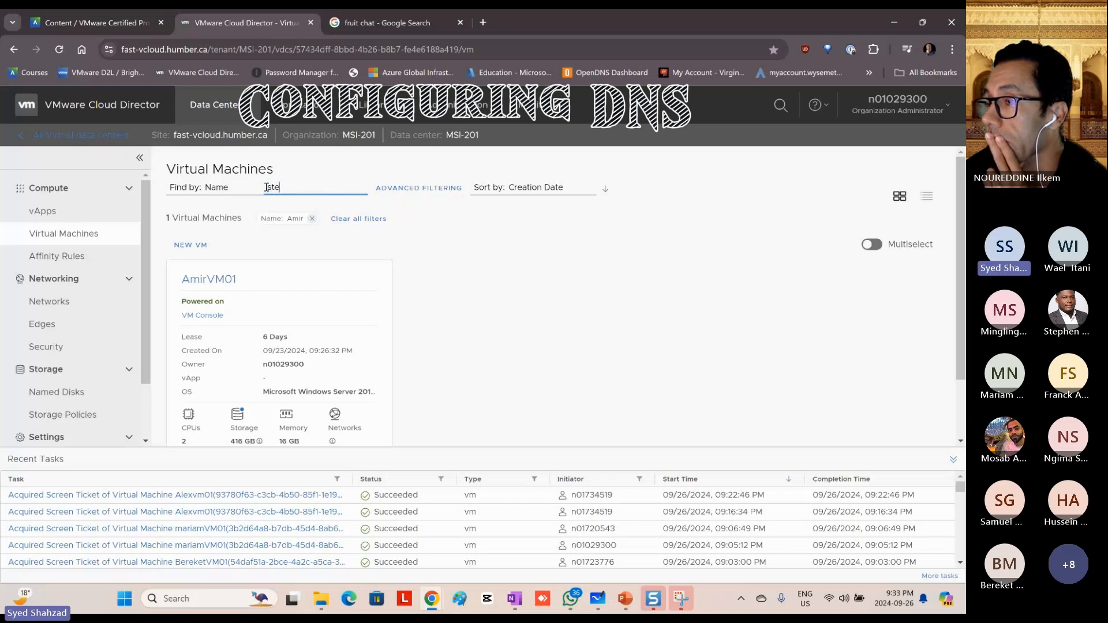
{"action": "type", "text": "p"}
{"action": "left_click", "coordinate": [202, 315]}
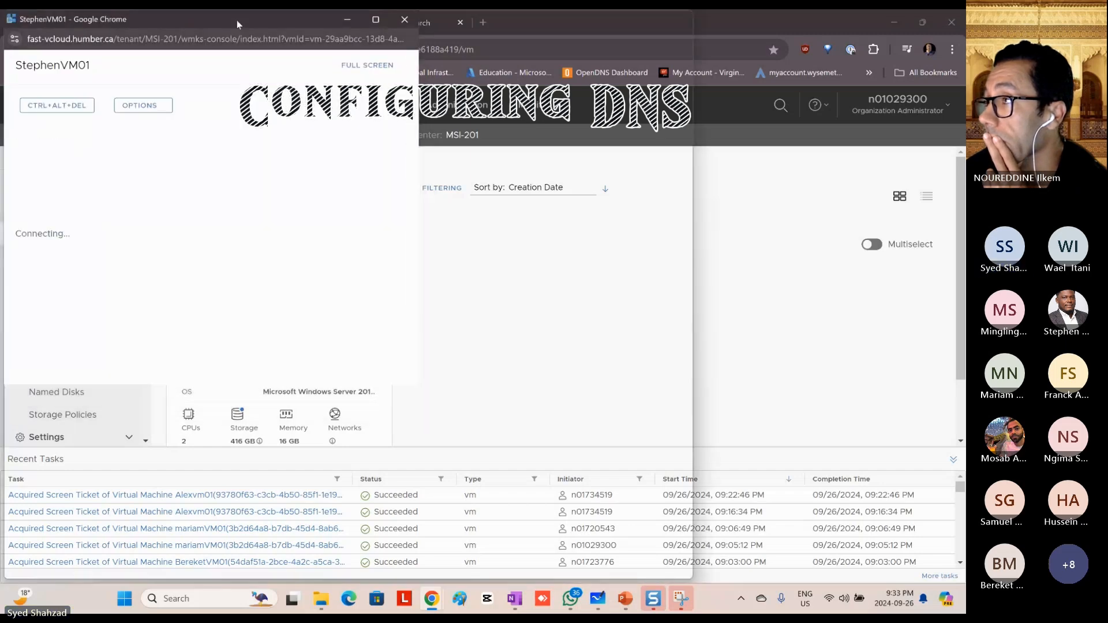
{"action": "double_click", "coordinate": [236, 19]}
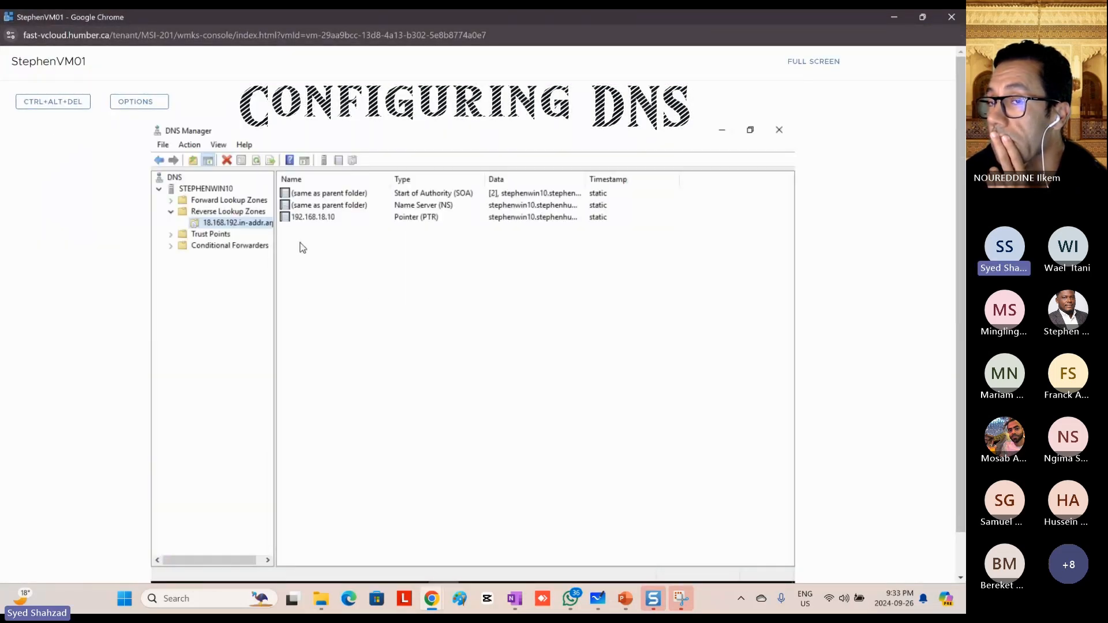
Step: Compare the records of the stephenhumb.local forward lookup zone with those of the 18.168.192.in-addr.arpa reverse lookup zone
{"action": "double_click", "coordinate": [212, 202]}
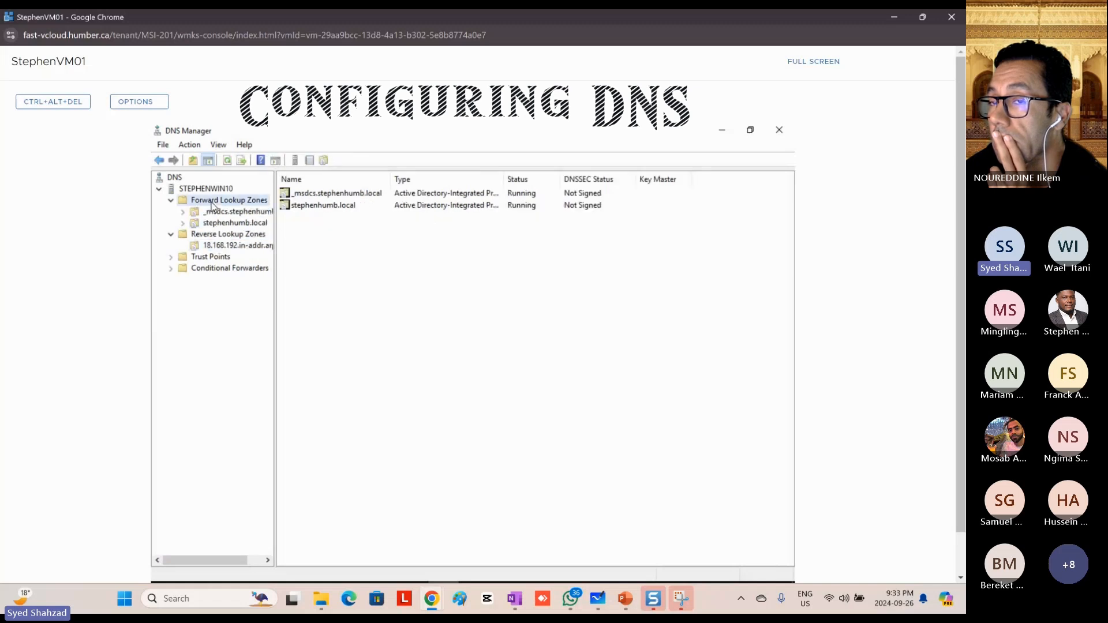
{"action": "left_click", "coordinate": [214, 246]}
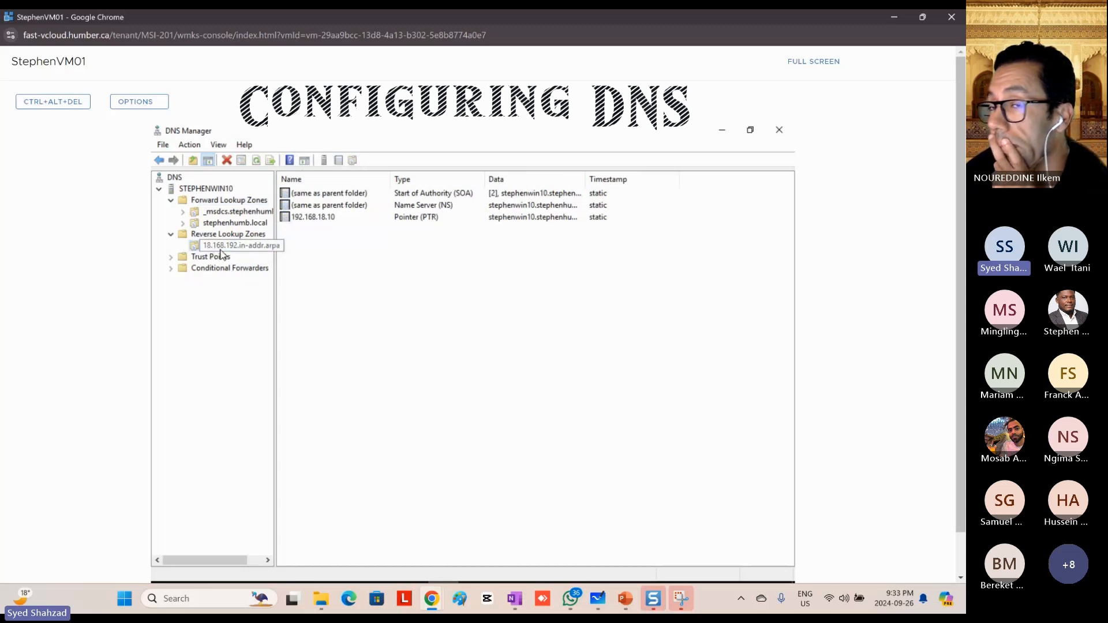
{"action": "left_click", "coordinate": [221, 224]}
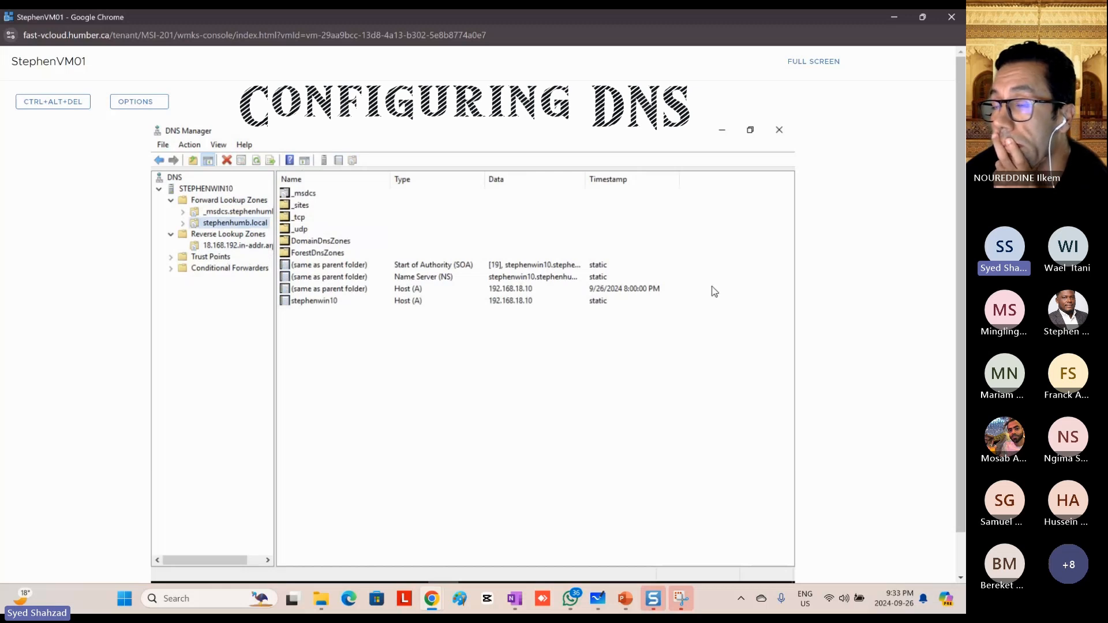
{"action": "scroll", "coordinate": [908, 285], "scroll_direction": "down", "scroll_amount": 1}
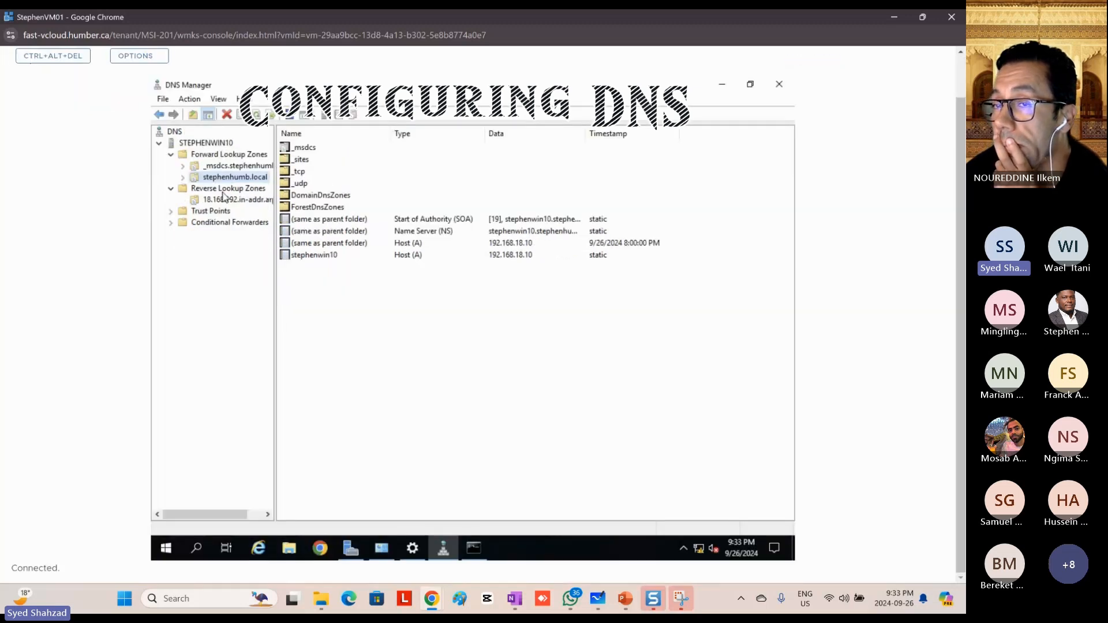
{"action": "left_click", "coordinate": [224, 200]}
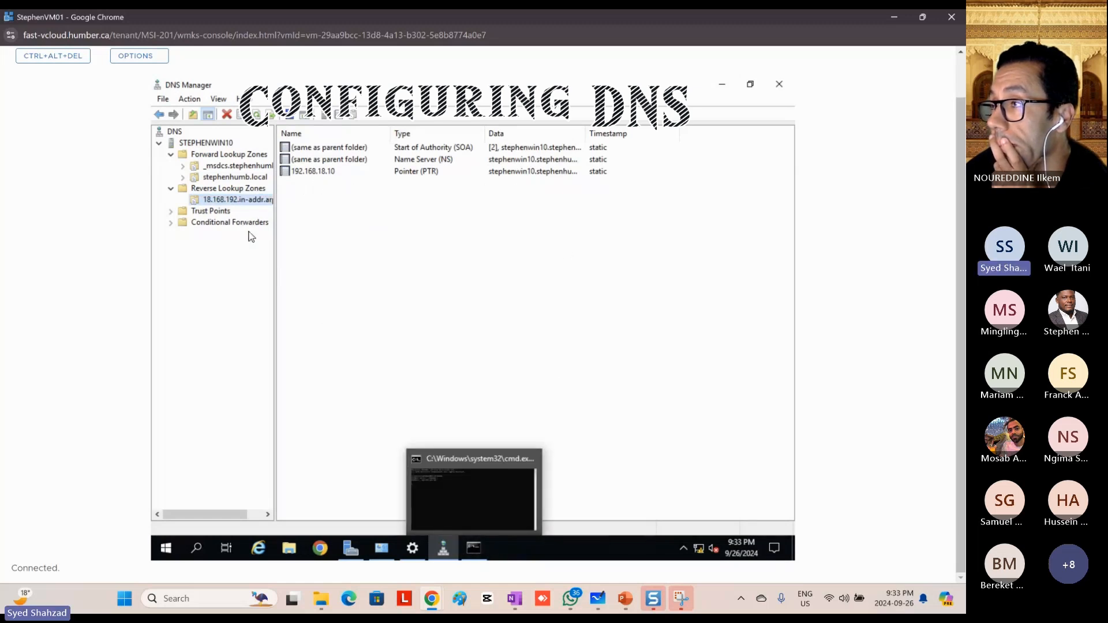
Step: Open the IPv4 properties of the Ethernet0 adapter from the Local Server properties in Server Manager
{"action": "right_click", "coordinate": [698, 549]}
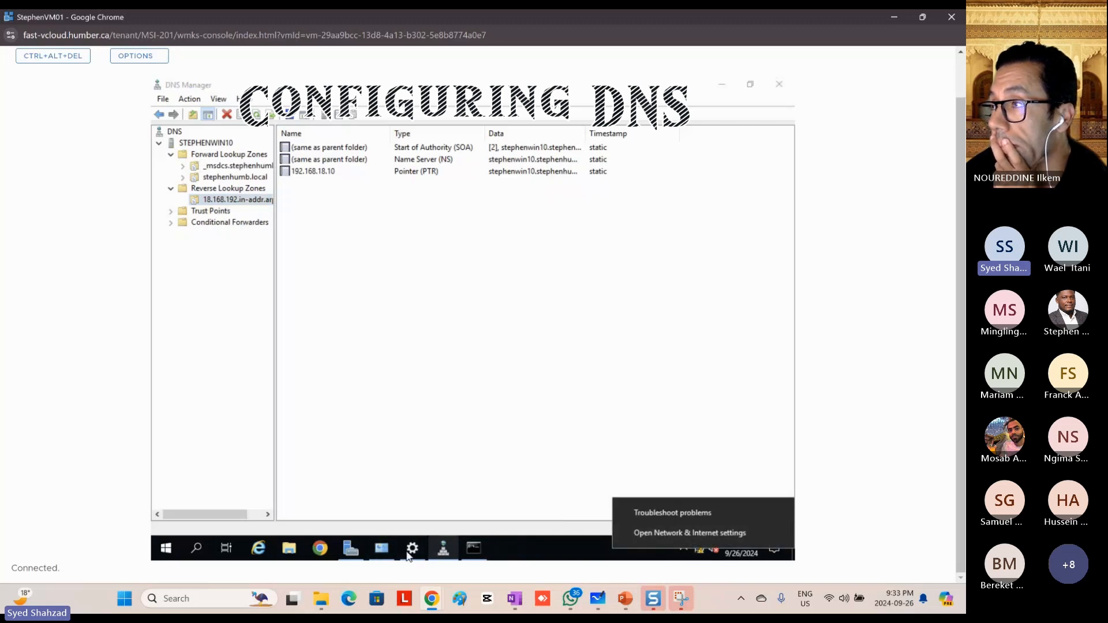
{"action": "left_click", "coordinate": [350, 556]}
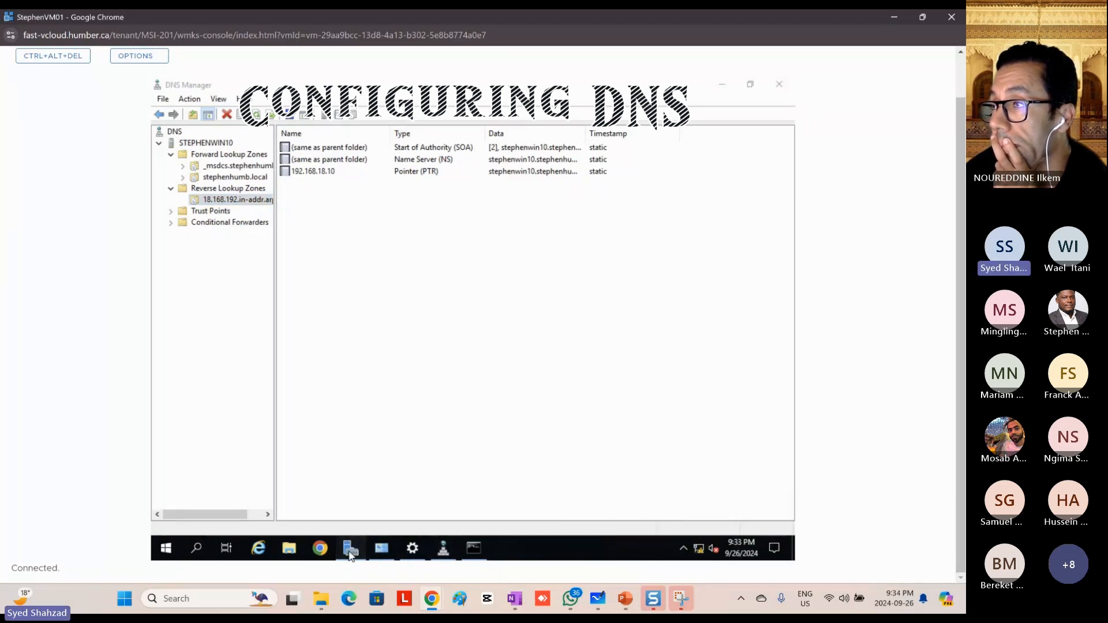
{"action": "left_click", "coordinate": [351, 554]}
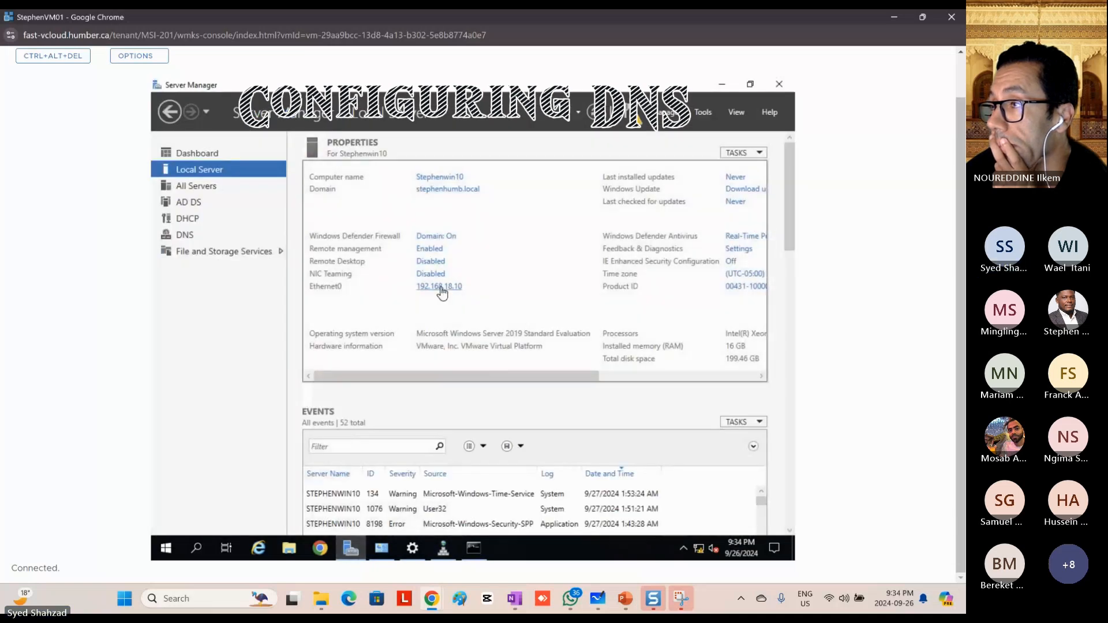
{"action": "left_click", "coordinate": [441, 288]}
{"action": "double_click", "coordinate": [296, 211]}
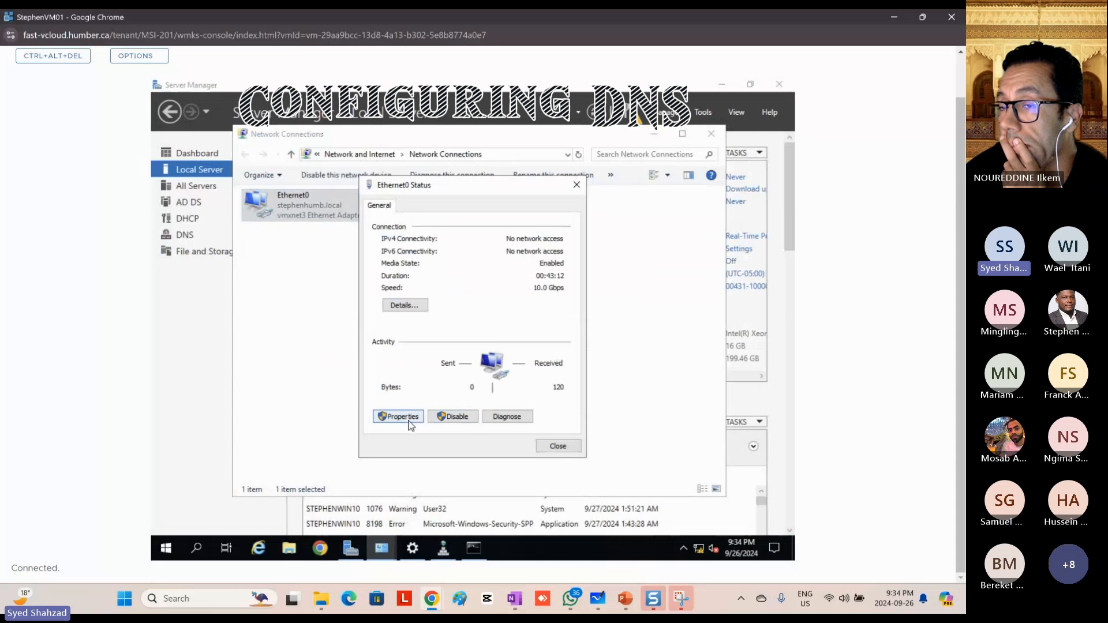
{"action": "left_click", "coordinate": [408, 423]}
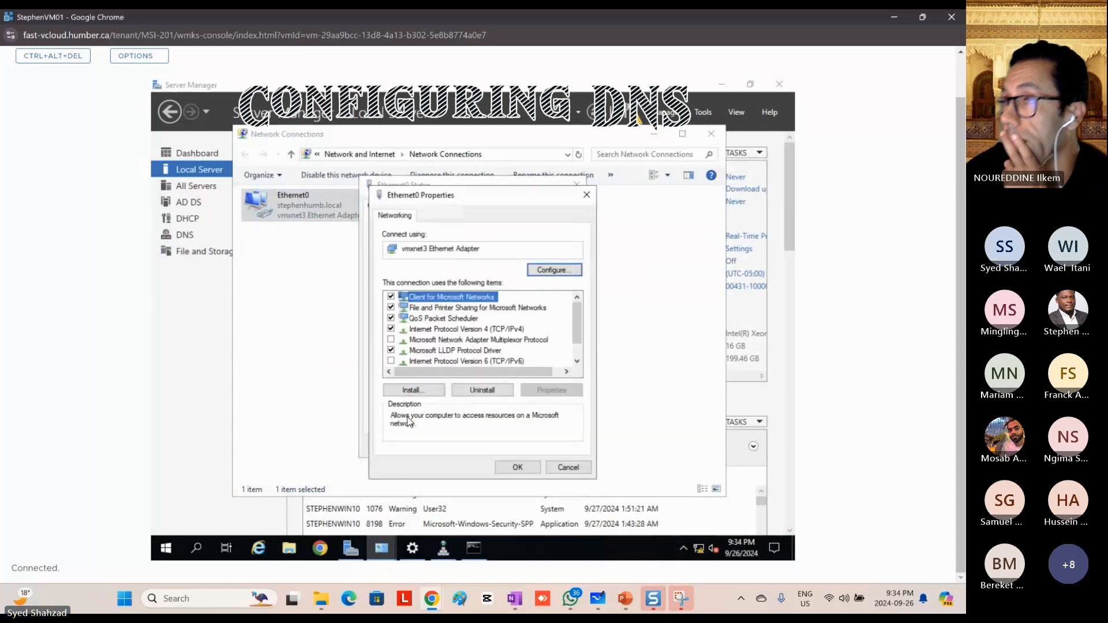
{"action": "left_click", "coordinate": [503, 330]}
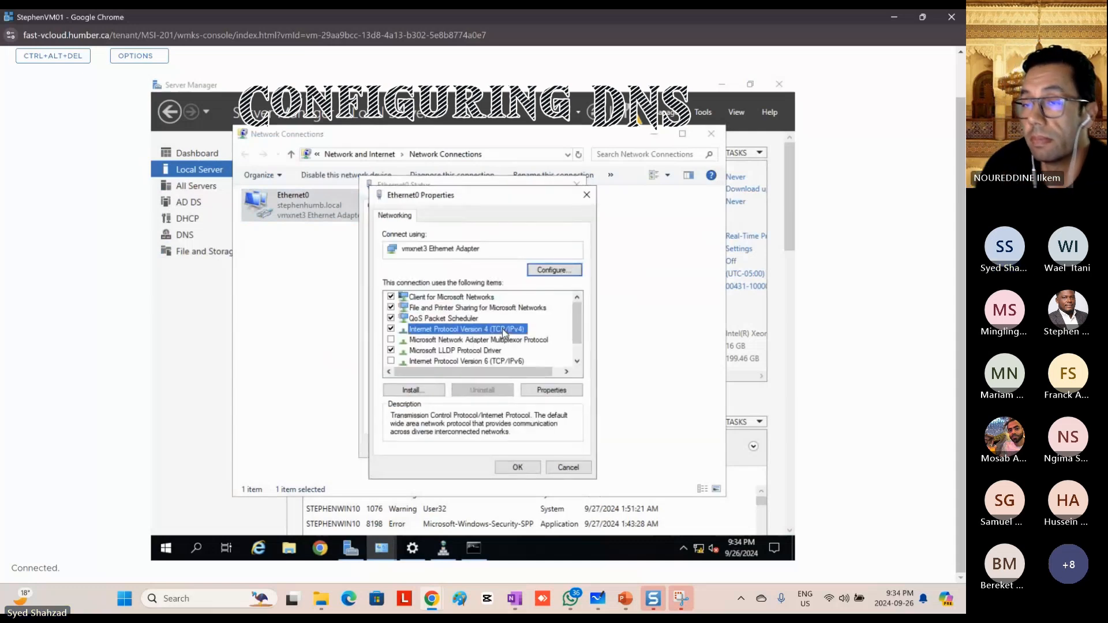
{"action": "double_click", "coordinate": [504, 330]}
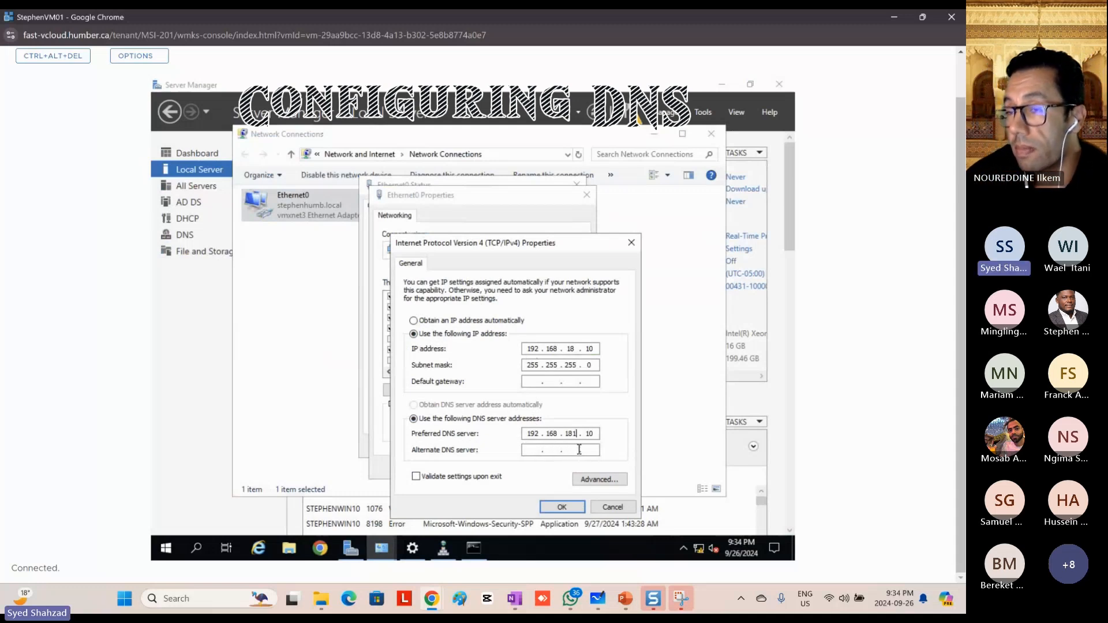
Step: Set the preferred DNS server to 192.168.18.10, then confirm the adapter settings and close Network Connections
{"action": "key", "text": "BackSpace"}
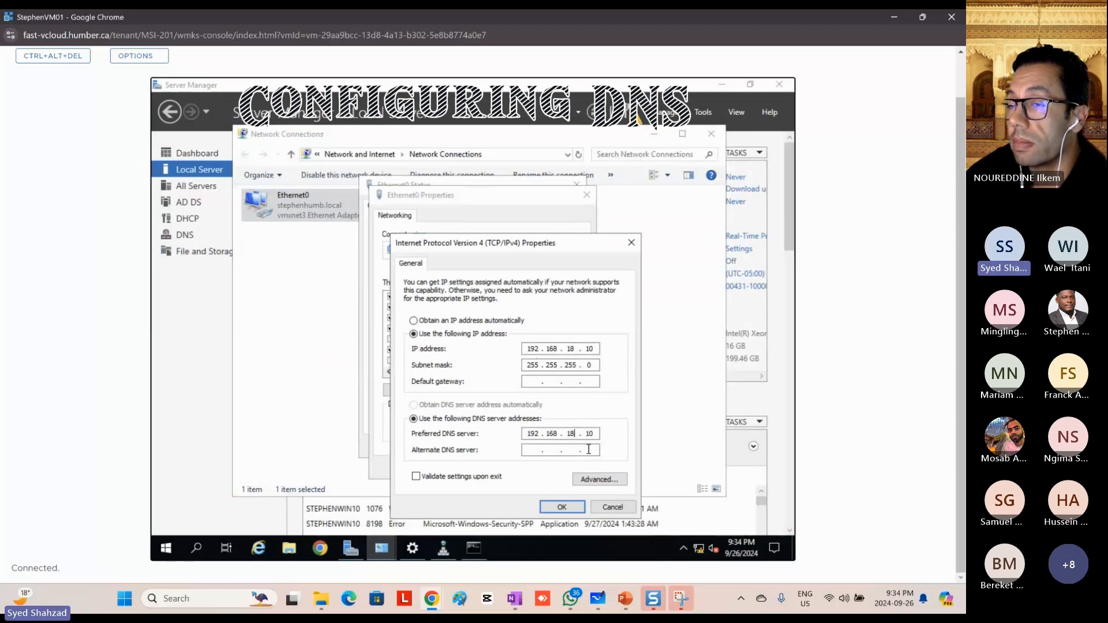
{"action": "left_click", "coordinate": [563, 508]}
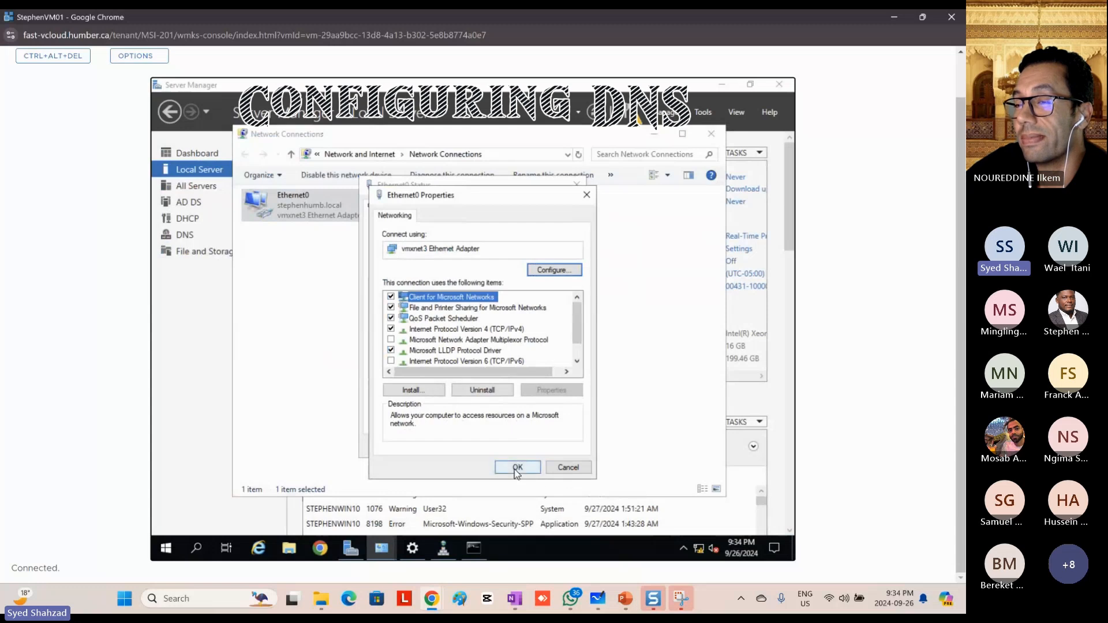
{"action": "left_click", "coordinate": [514, 469]}
{"action": "left_click", "coordinate": [557, 446]}
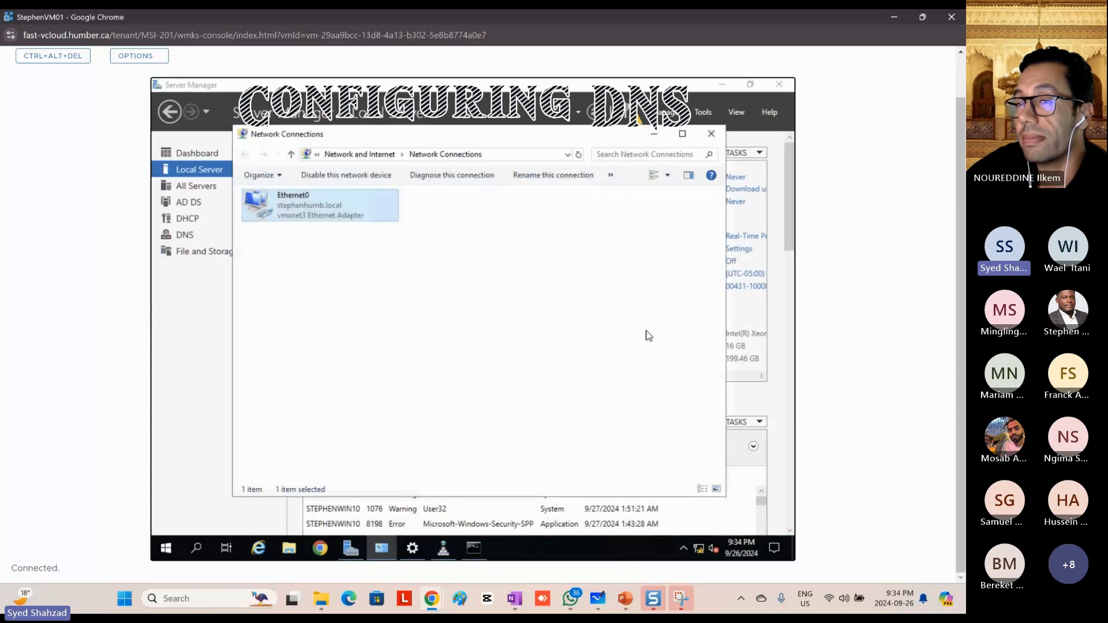
{"action": "left_click", "coordinate": [711, 134]}
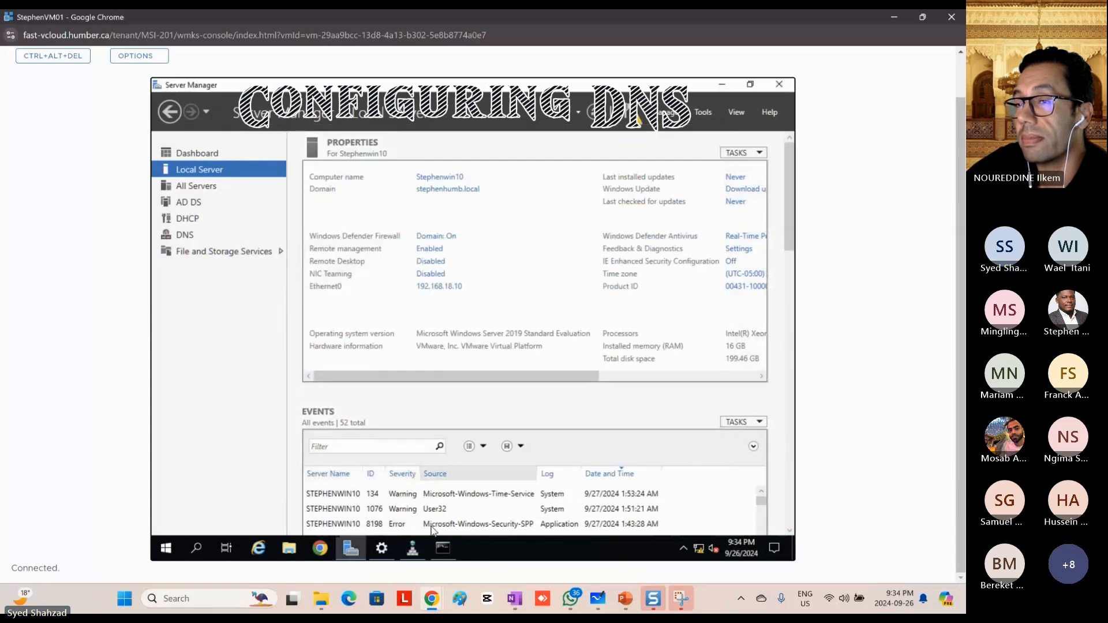
Step: Exit the running nslookup session in Command Prompt and run nslookup again to check the default DNS server
{"action": "left_click", "coordinate": [441, 547]}
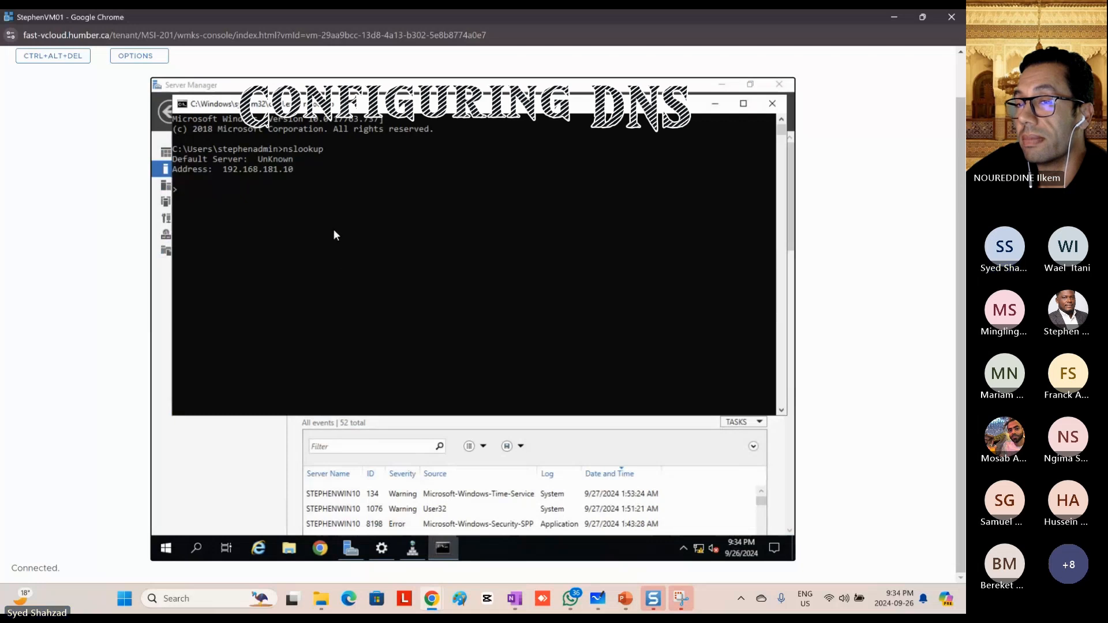
{"action": "key", "text": "ctrl+c"}
{"action": "key", "text": "Return"}
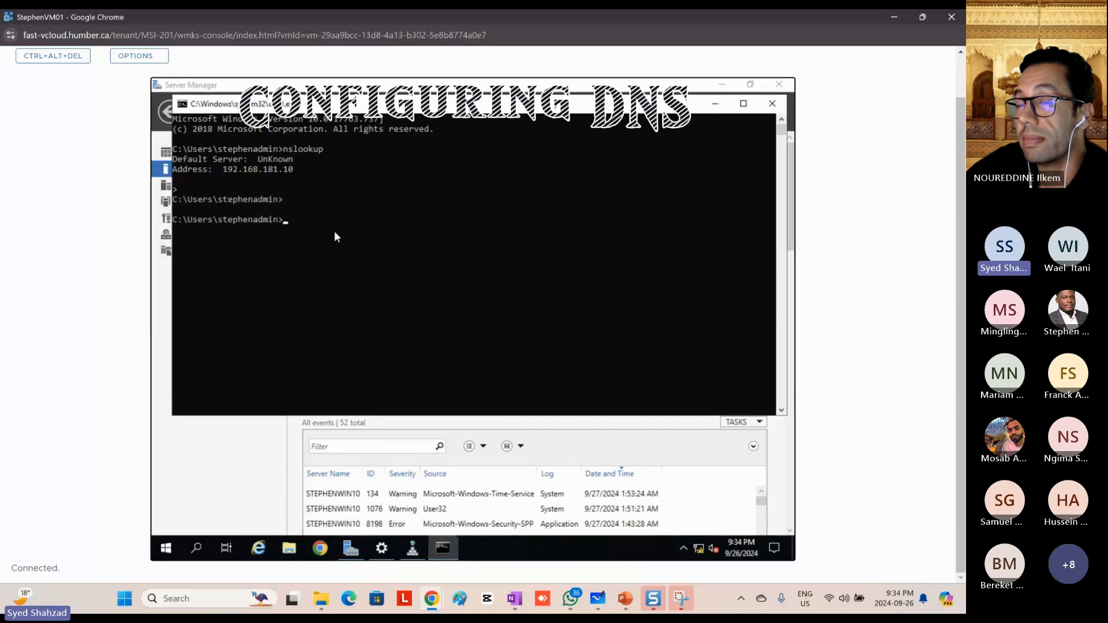
{"action": "type", "text": "nslookup"}
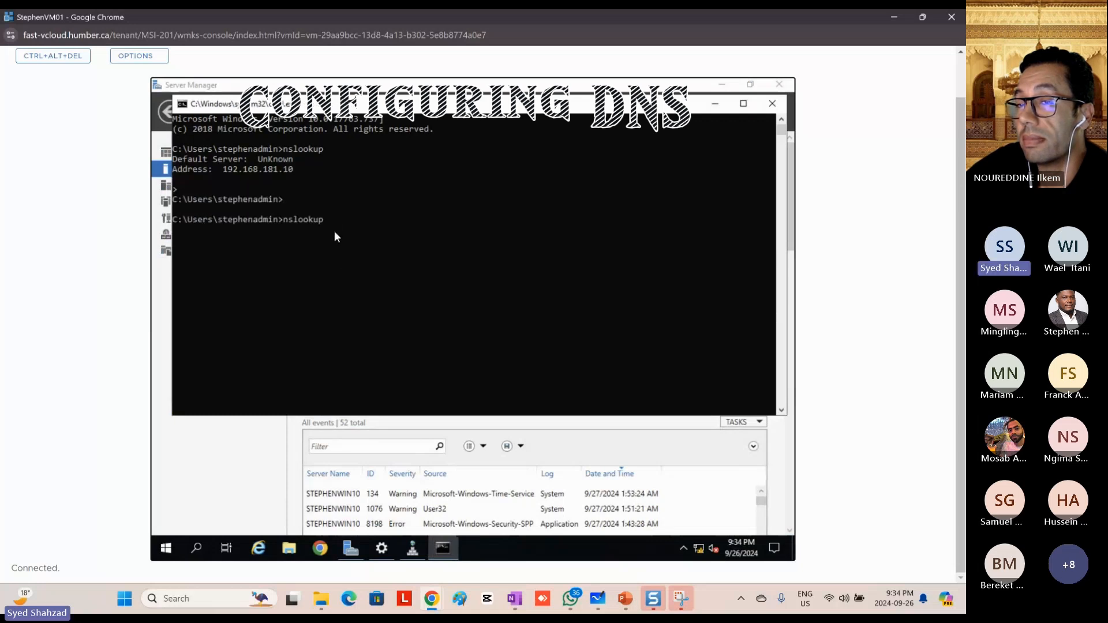
{"action": "key", "text": "Return"}
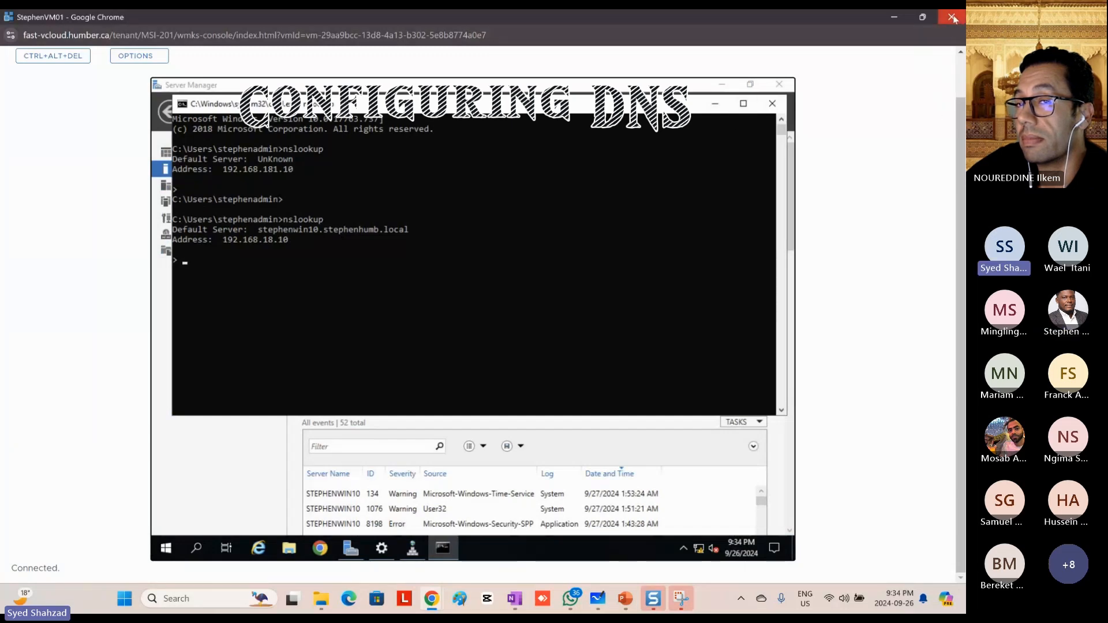
Step: Close the StephenVM01 console and filter the virtual machines in VMware Cloud Director by the name "amir"
{"action": "left_click", "coordinate": [941, 26]}
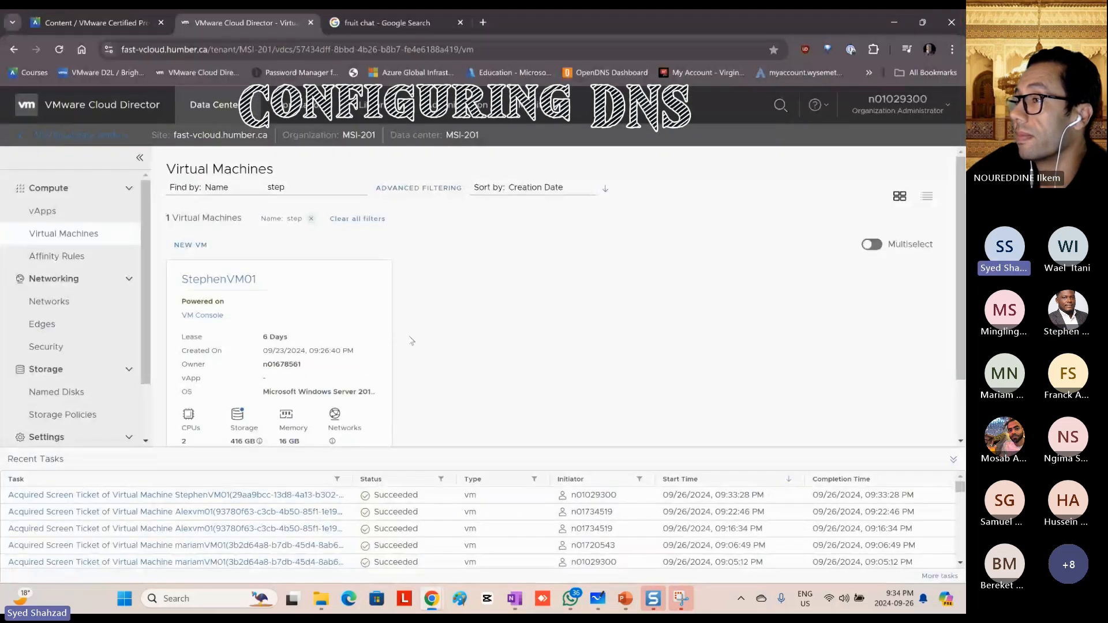
{"action": "double_click", "coordinate": [267, 186]}
{"action": "type", "text": "amir"}
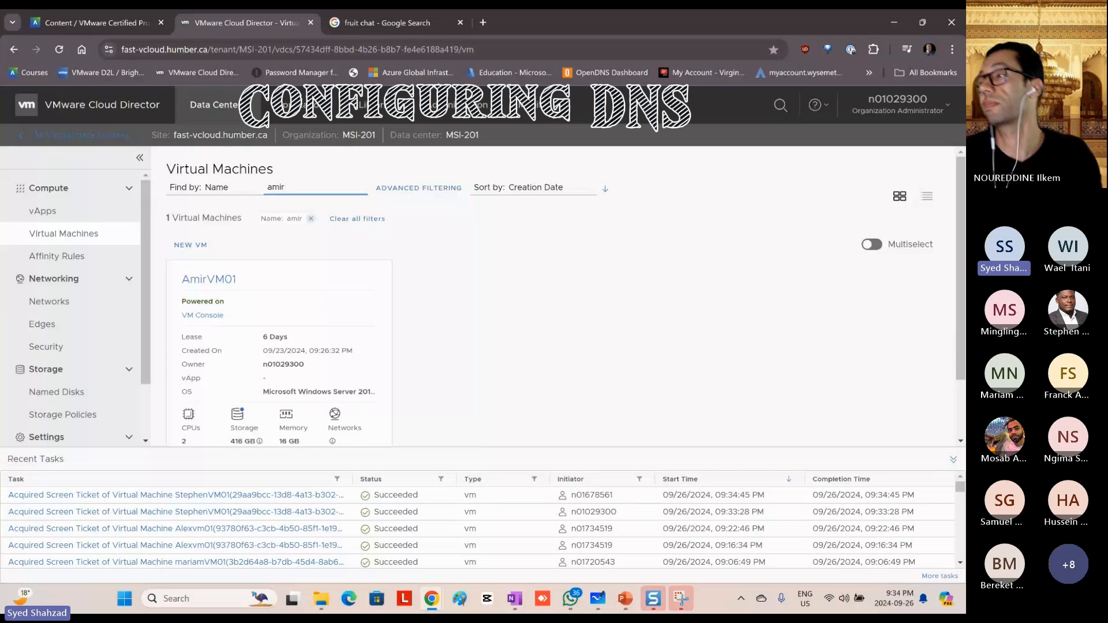
Step: Switch to PowerPoint and colour the whole DNS section on slide 22, The Next Steps, green
{"action": "key", "text": "alt+Tab"}
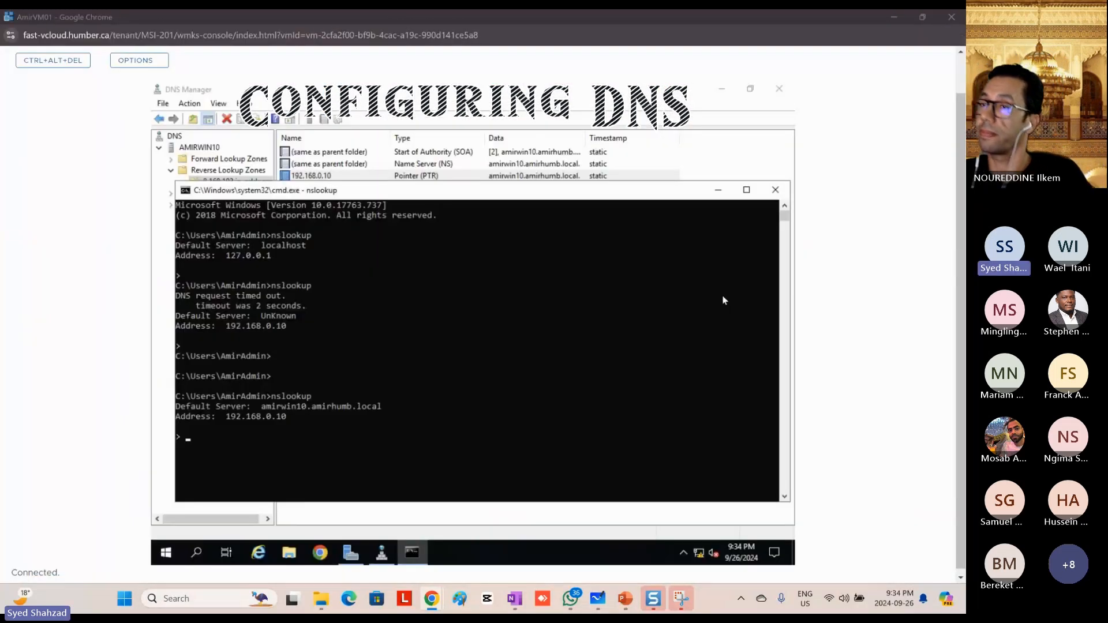
{"action": "key", "text": "alt+Tab"}
{"action": "key", "text": "alt+Tab"}
{"action": "key", "text": "alt+Tab"}
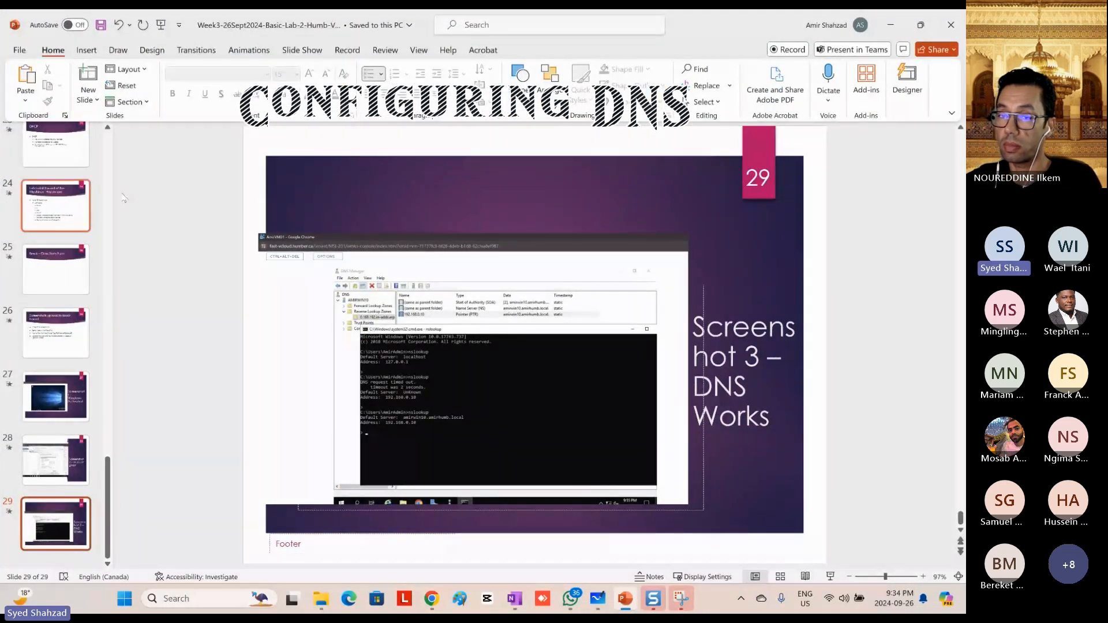
{"action": "scroll", "coordinate": [58, 225], "scroll_direction": "up", "scroll_amount": 5}
{"action": "left_click", "coordinate": [55, 257]}
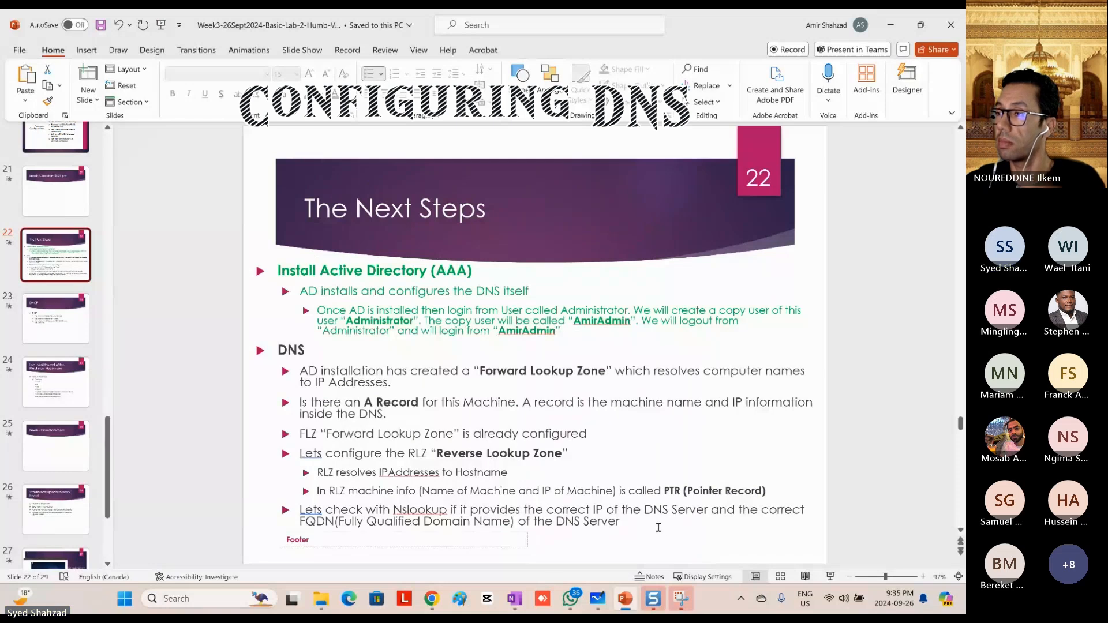
{"action": "left_click_drag", "start_coordinate": [623, 521], "coordinate": [277, 349]}
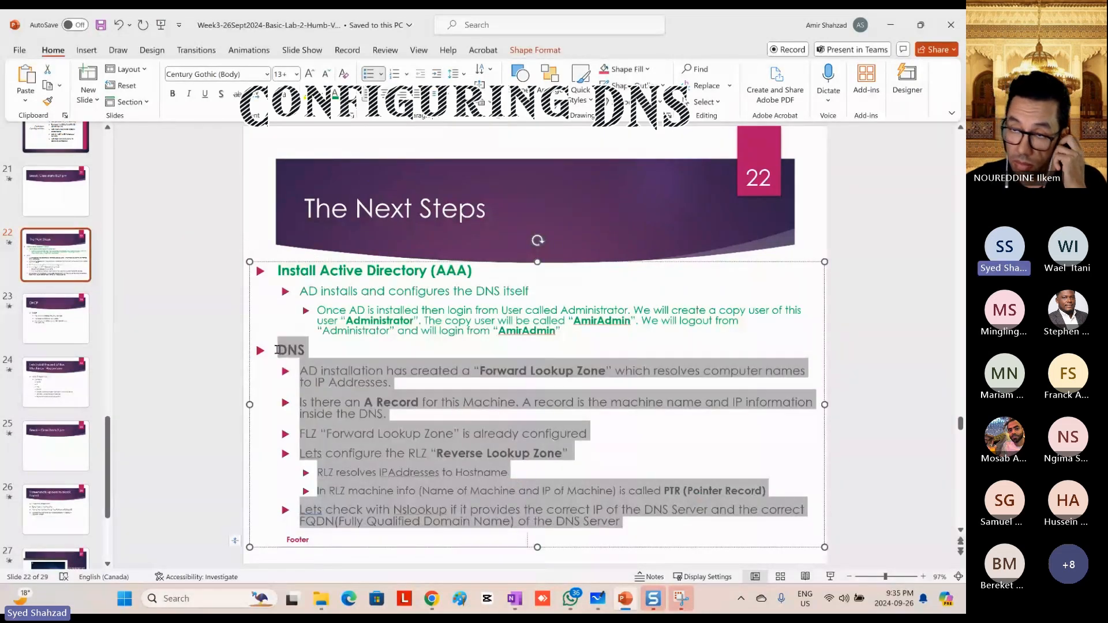
{"action": "left_click", "coordinate": [400, 328]}
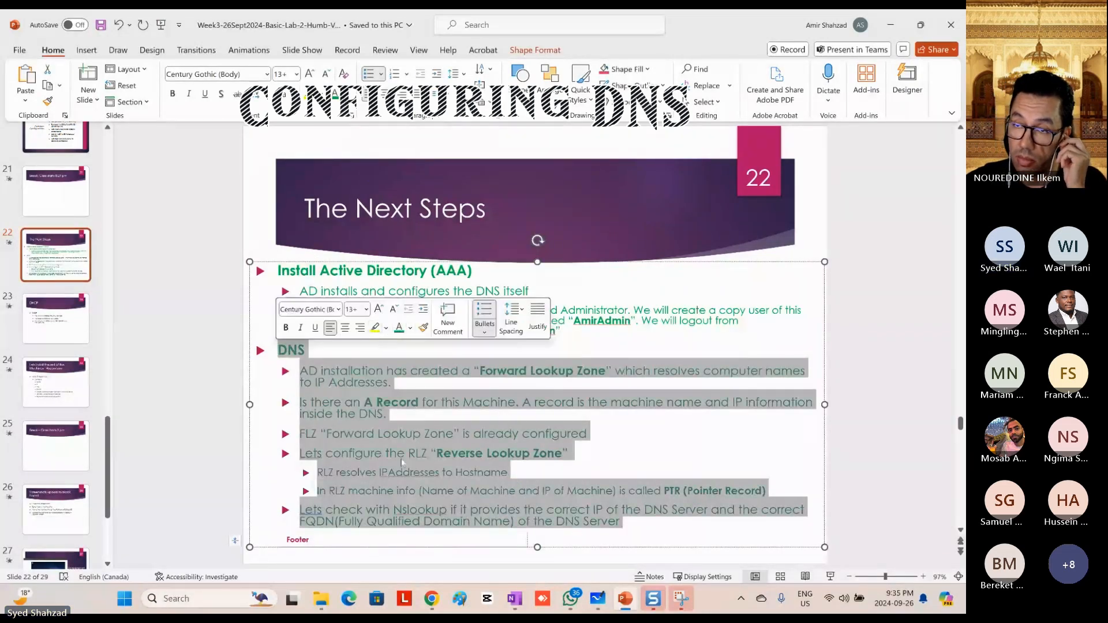
Step: Display slide 23, DHCP, to review the authorization, scope and IP range plan, then return to the AmirVM01 console
{"action": "left_click", "coordinate": [46, 328]}
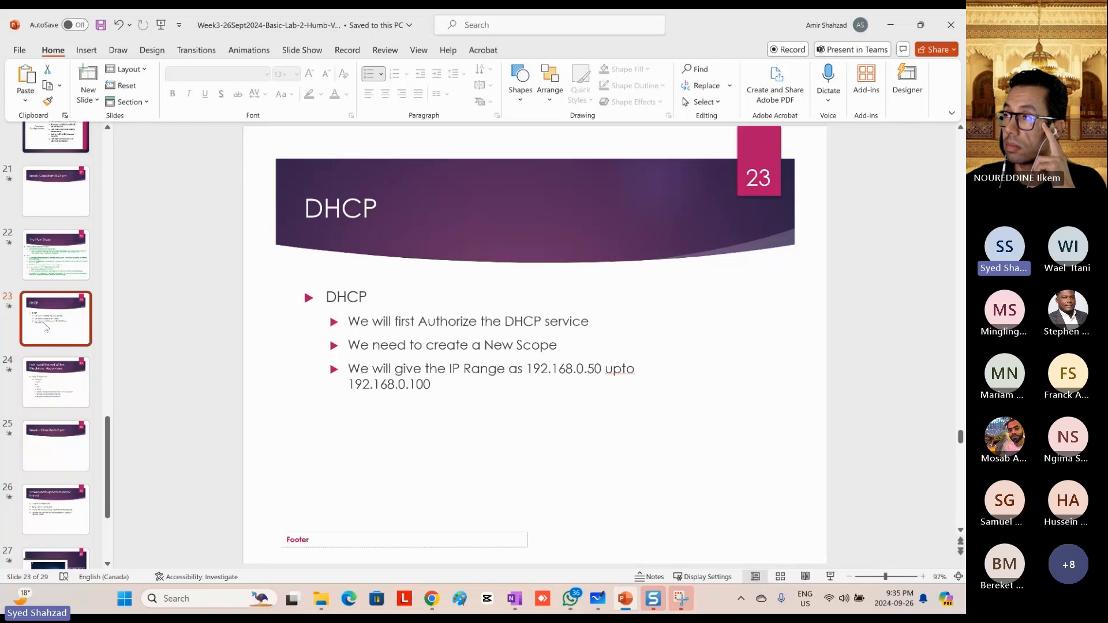
{"action": "left_click", "coordinate": [459, 387]}
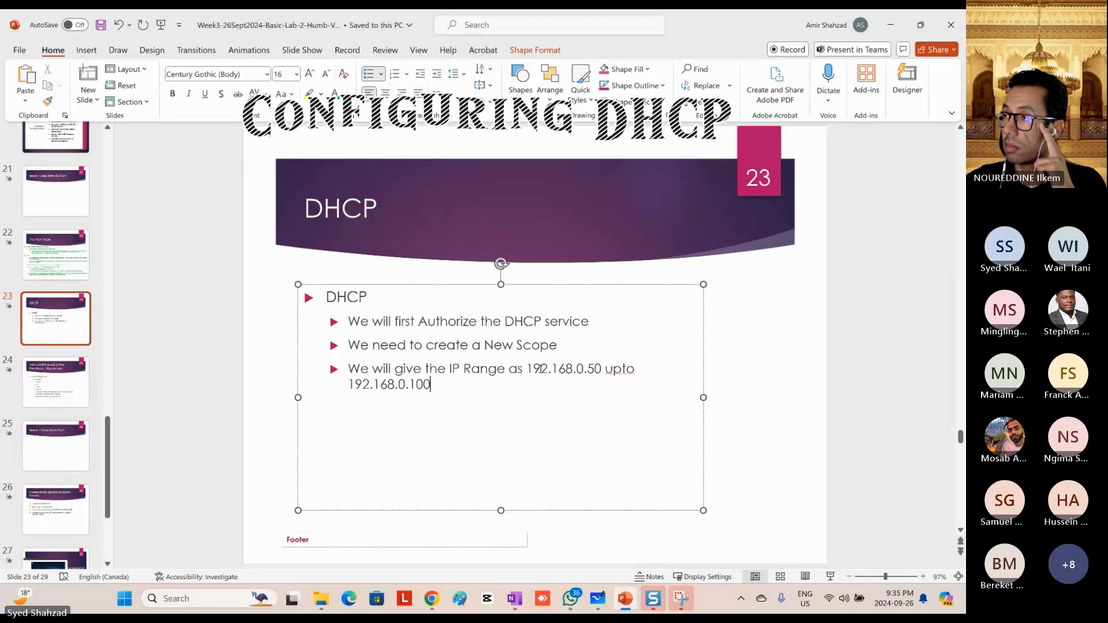
{"action": "key", "text": "super+Tab"}
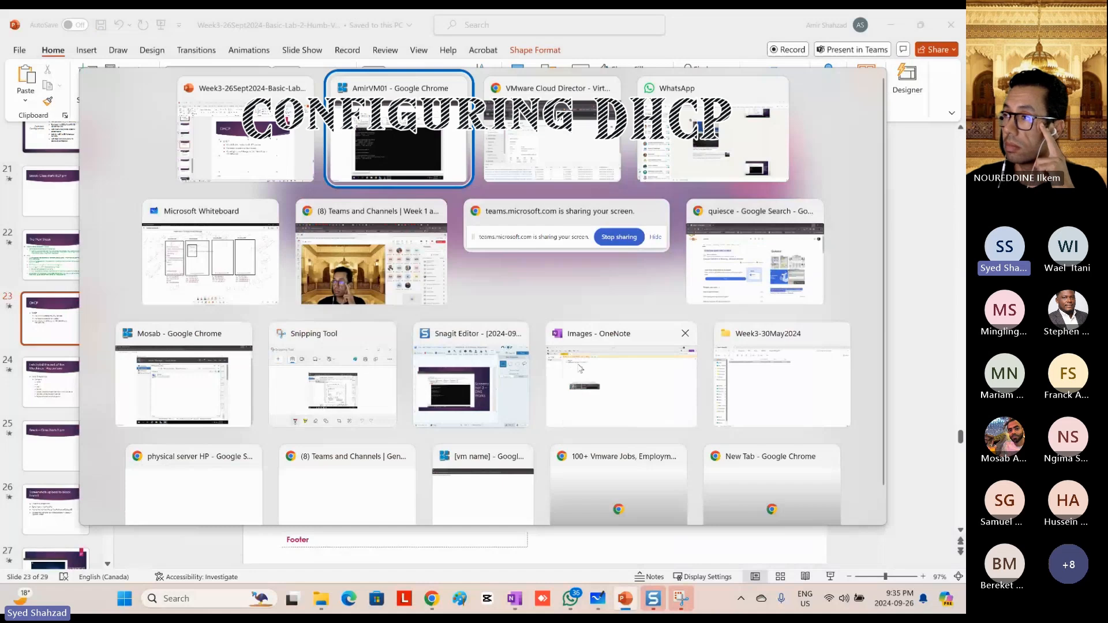
{"action": "key", "text": "Return"}
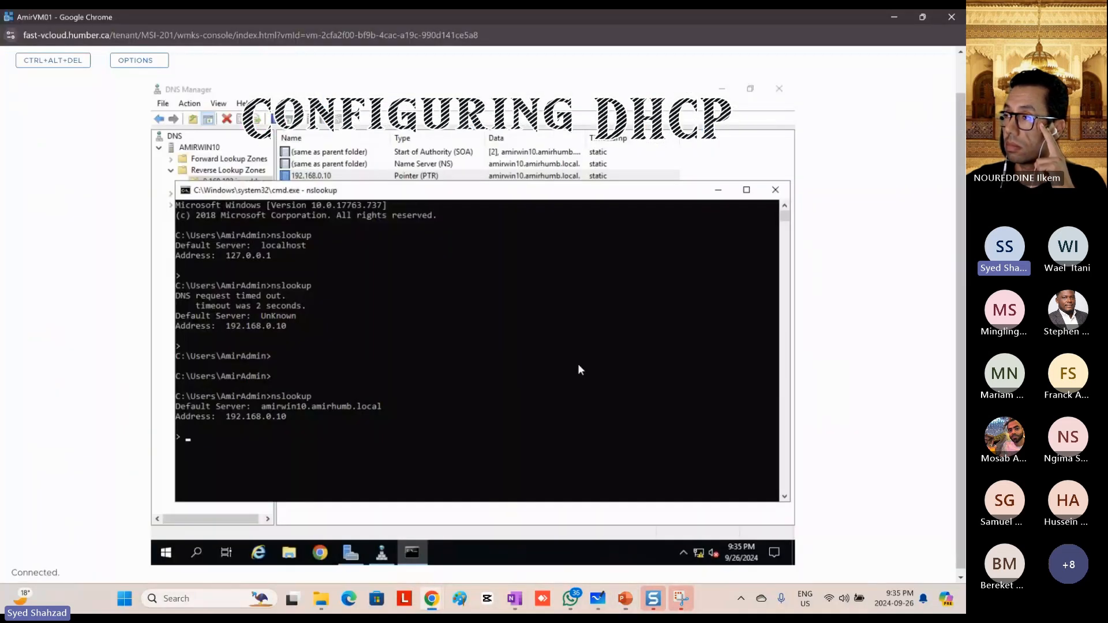
Step: Close Command Prompt and DNS Manager, then complete the DHCP post-install configuration, authorizing the server with the preselected user's credentials
{"action": "left_click", "coordinate": [776, 191]}
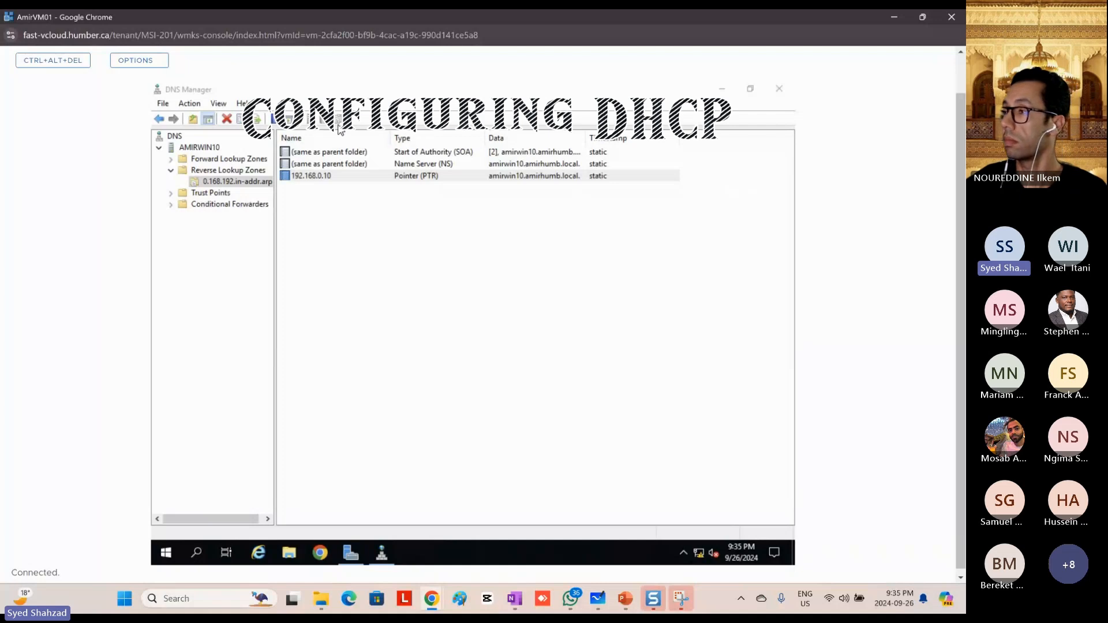
{"action": "left_click", "coordinate": [779, 88]}
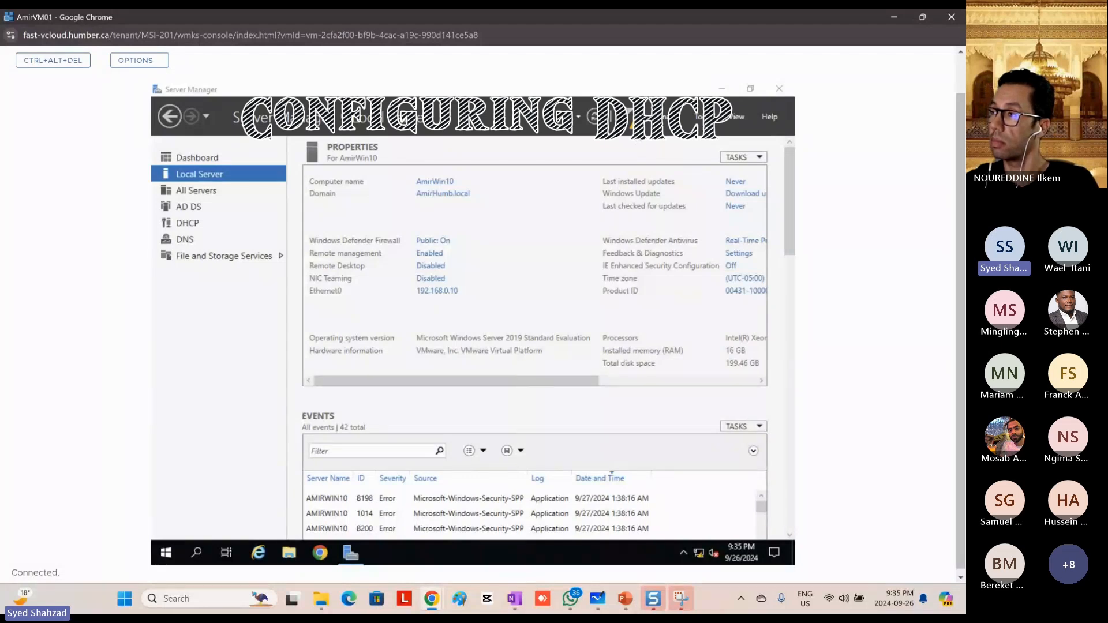
{"action": "left_click", "coordinate": [632, 117]}
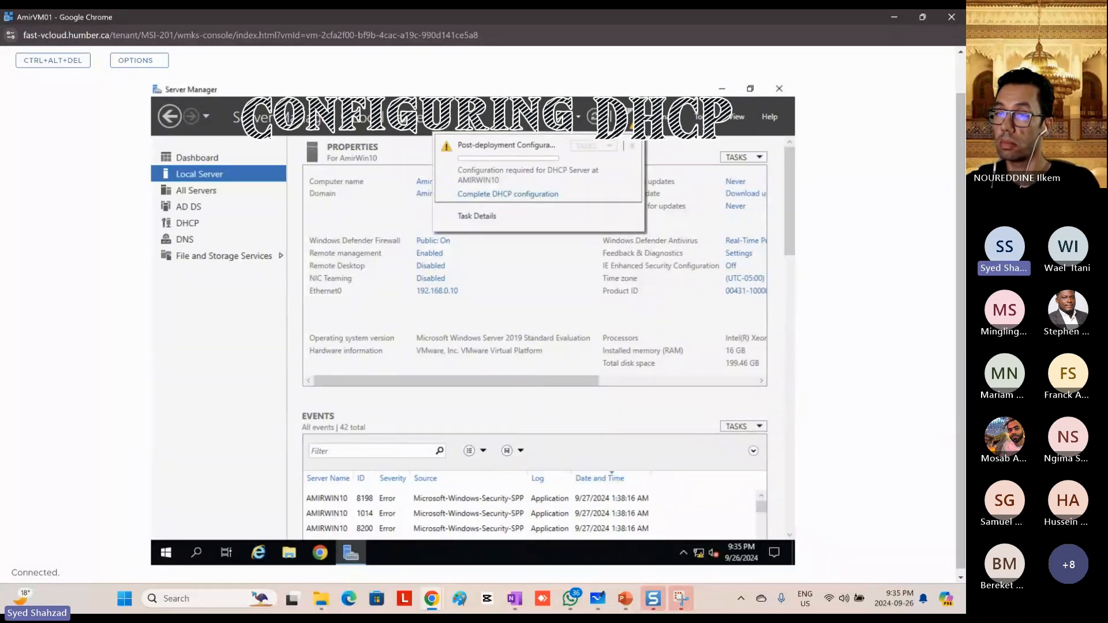
{"action": "left_click", "coordinate": [518, 195]}
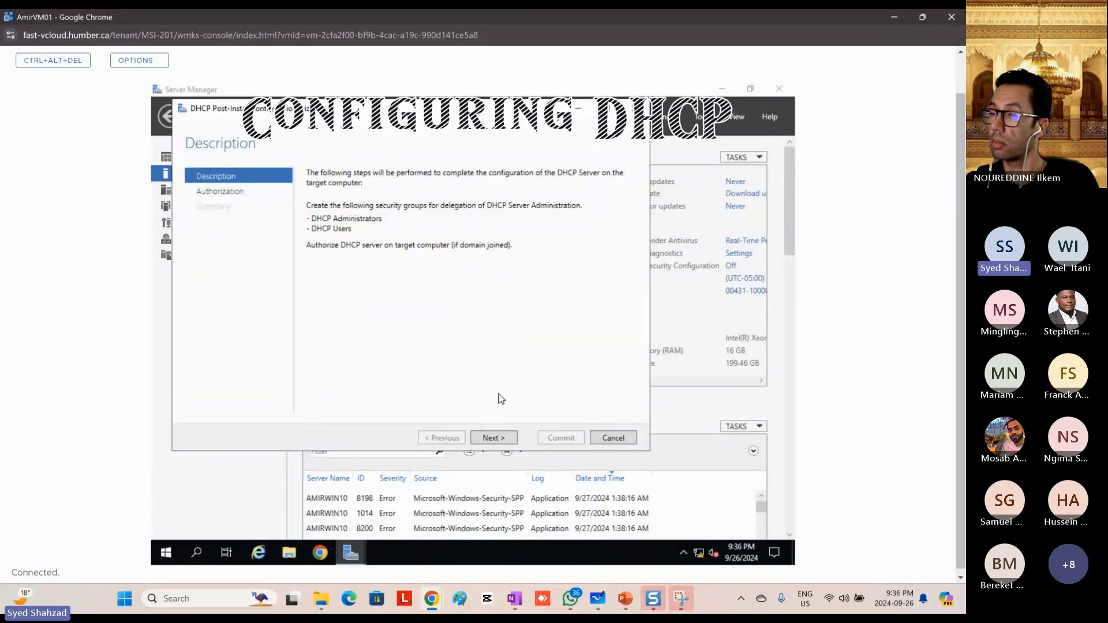
{"action": "left_click", "coordinate": [495, 438]}
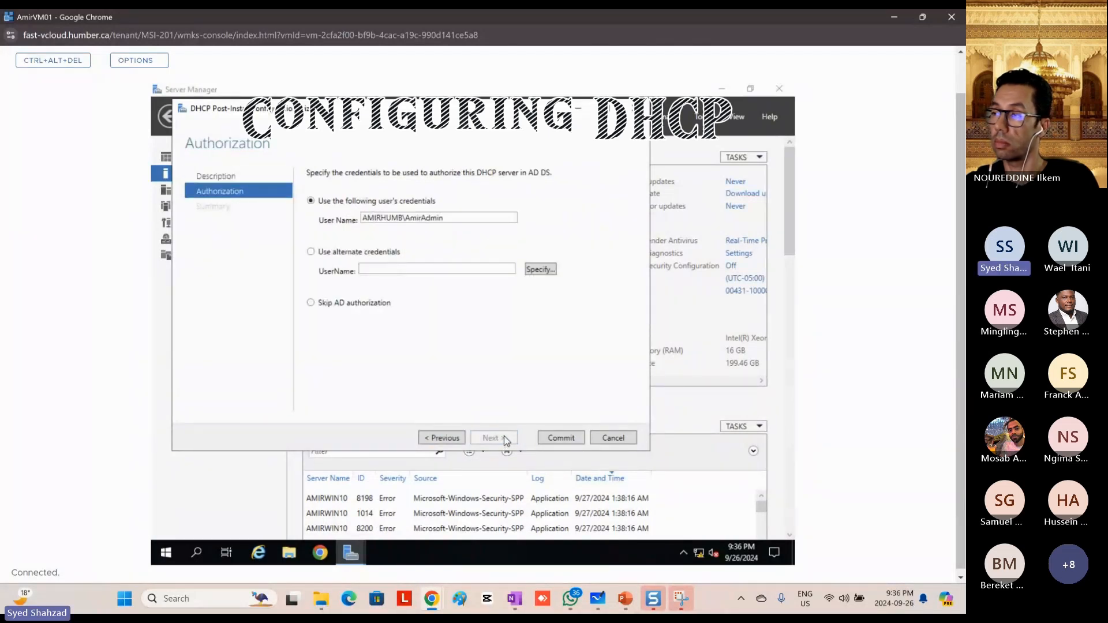
{"action": "left_click", "coordinate": [556, 438]}
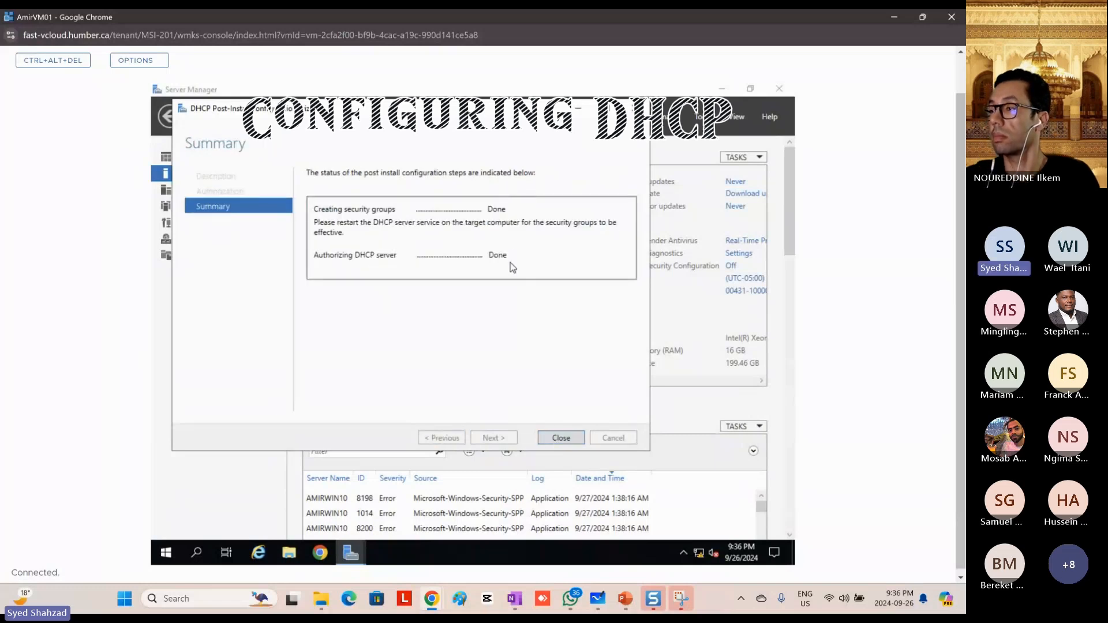
{"action": "left_click", "coordinate": [561, 438]}
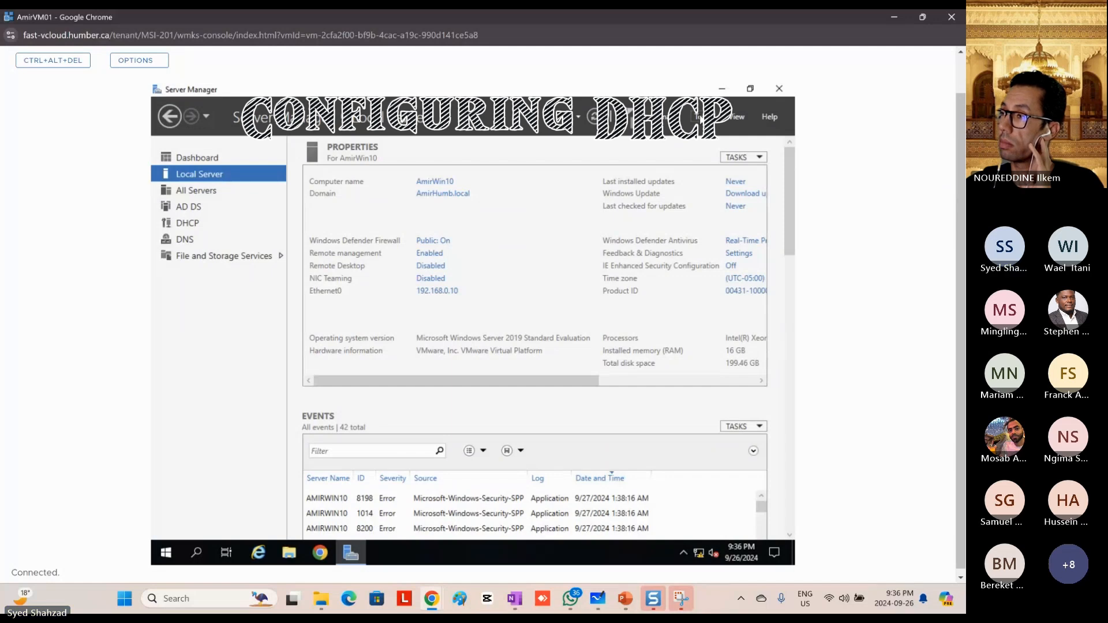
Step: Open the DHCP management console from Server Manager
{"action": "left_click", "coordinate": [700, 117]}
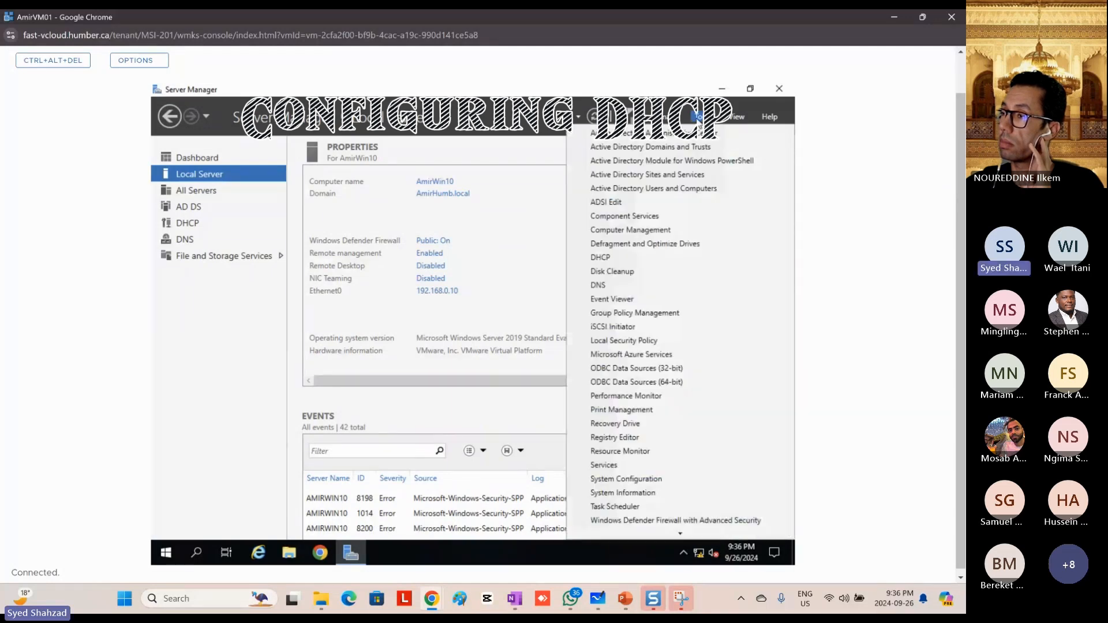
{"action": "left_click", "coordinate": [641, 261]}
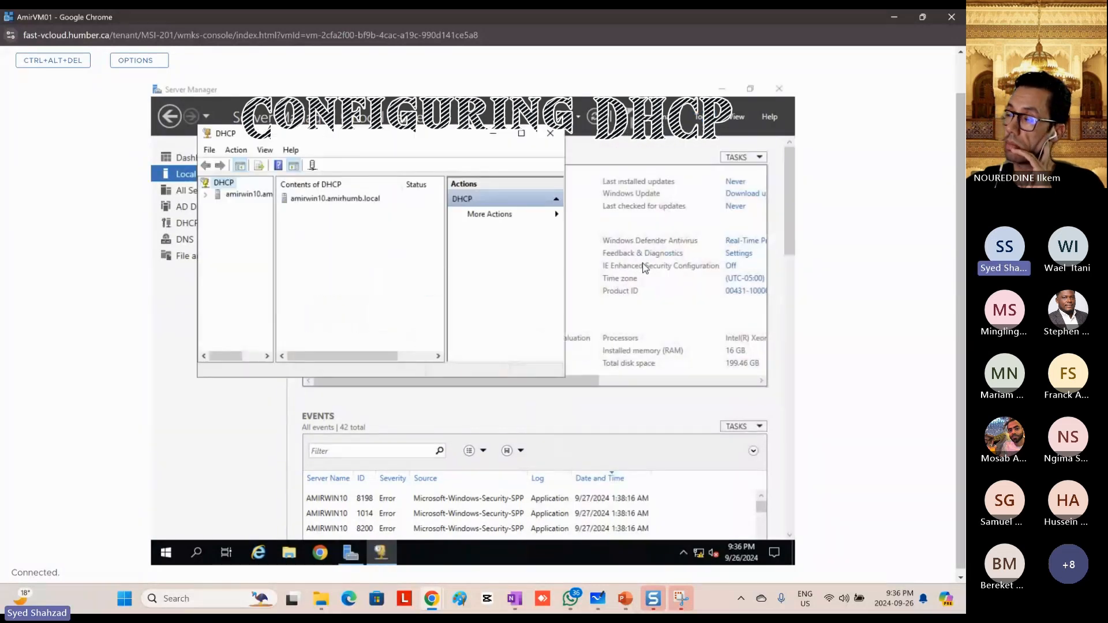
Step: Maximize the DHCP console, expand the server and its IPv4 node, and widen the tree pane to show the full names
{"action": "left_click", "coordinate": [521, 135]}
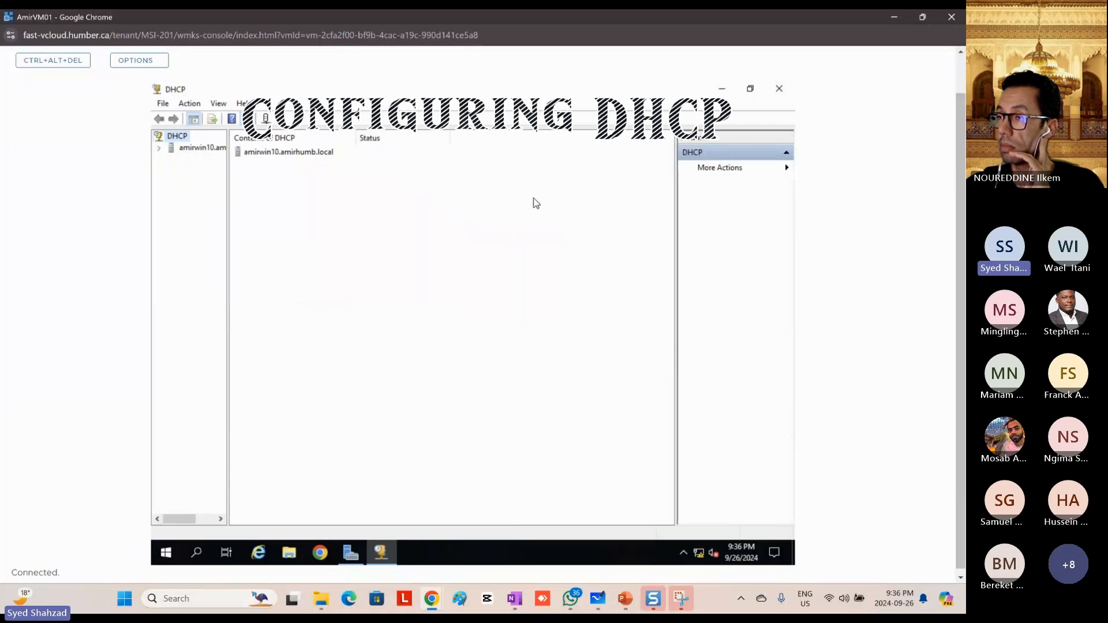
{"action": "left_click", "coordinate": [188, 148]}
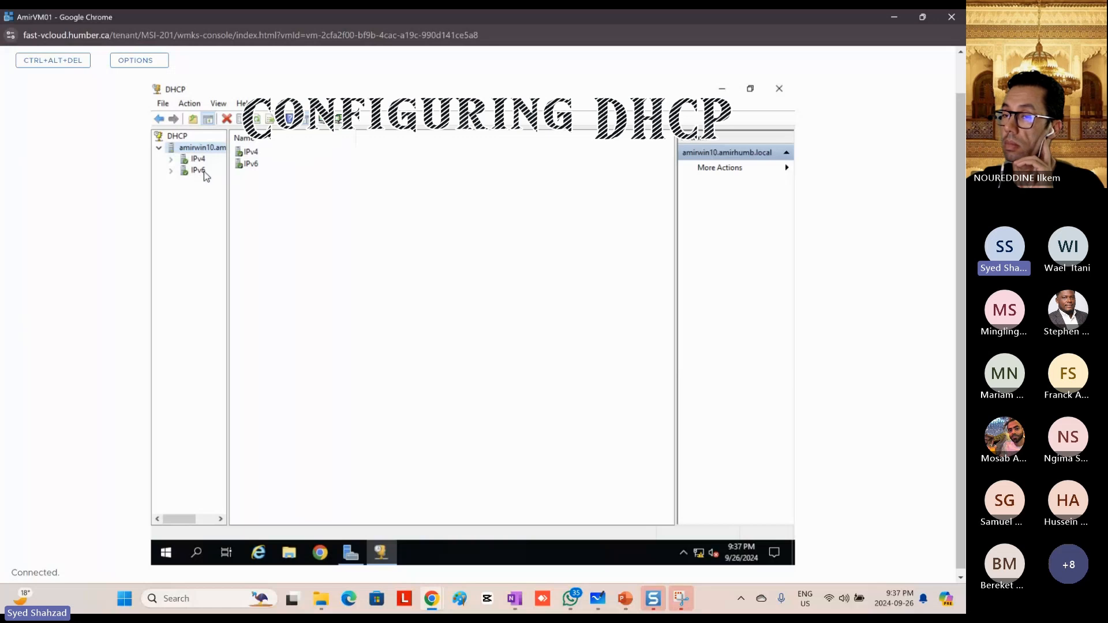
{"action": "left_click", "coordinate": [171, 160]}
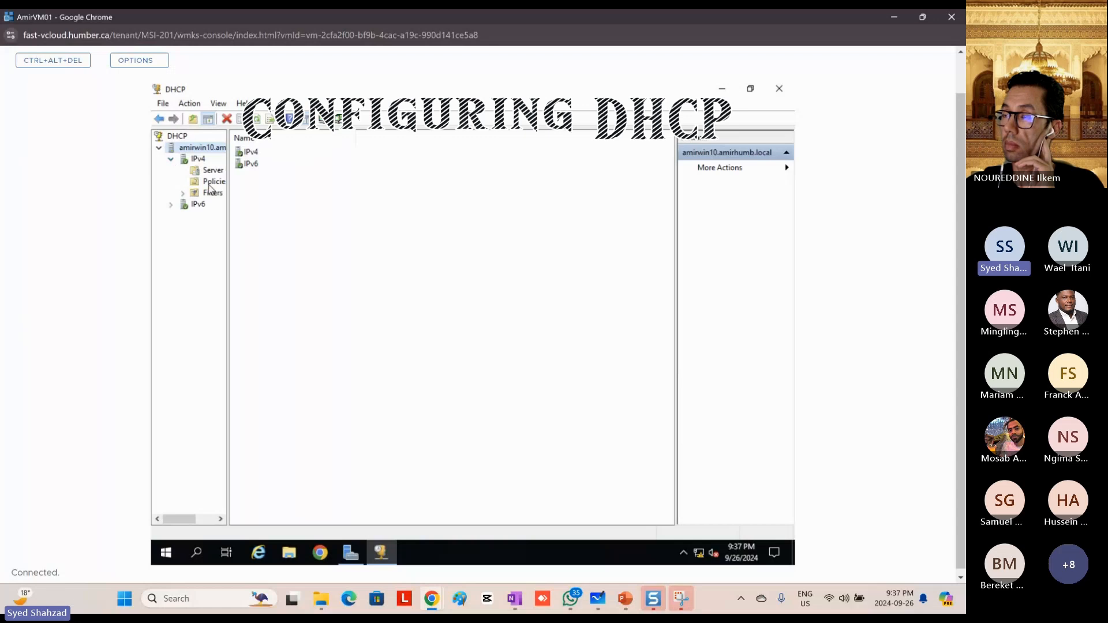
{"action": "left_click_drag", "start_coordinate": [229, 197], "coordinate": [298, 205]}
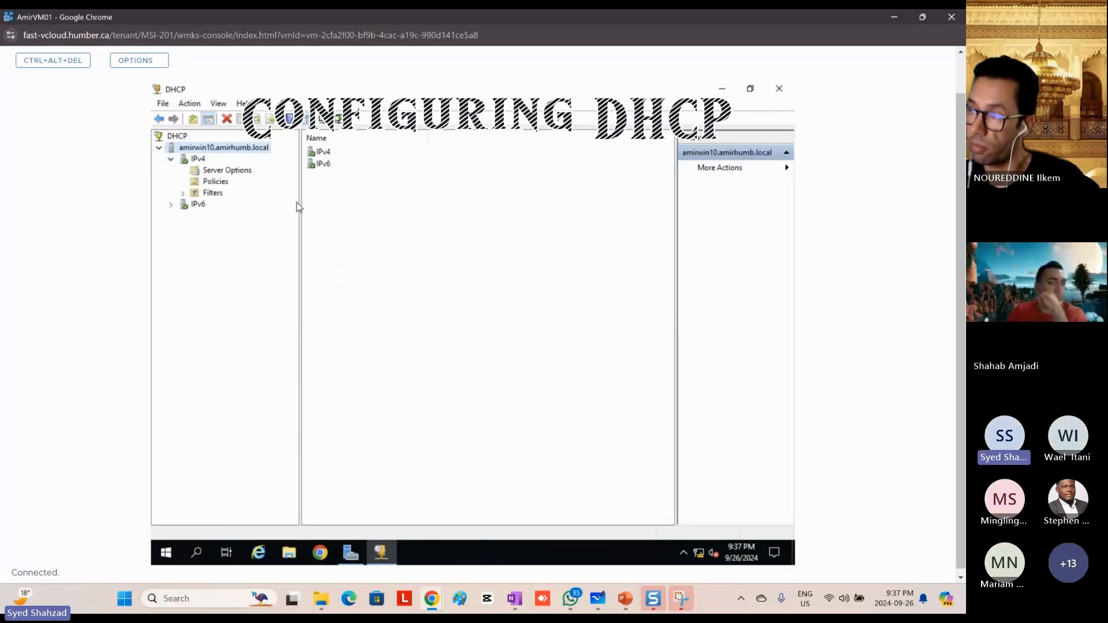
Step: Start the New Scope Wizard for IPv4 and name the scope AmirScope1
{"action": "left_click", "coordinate": [196, 164]}
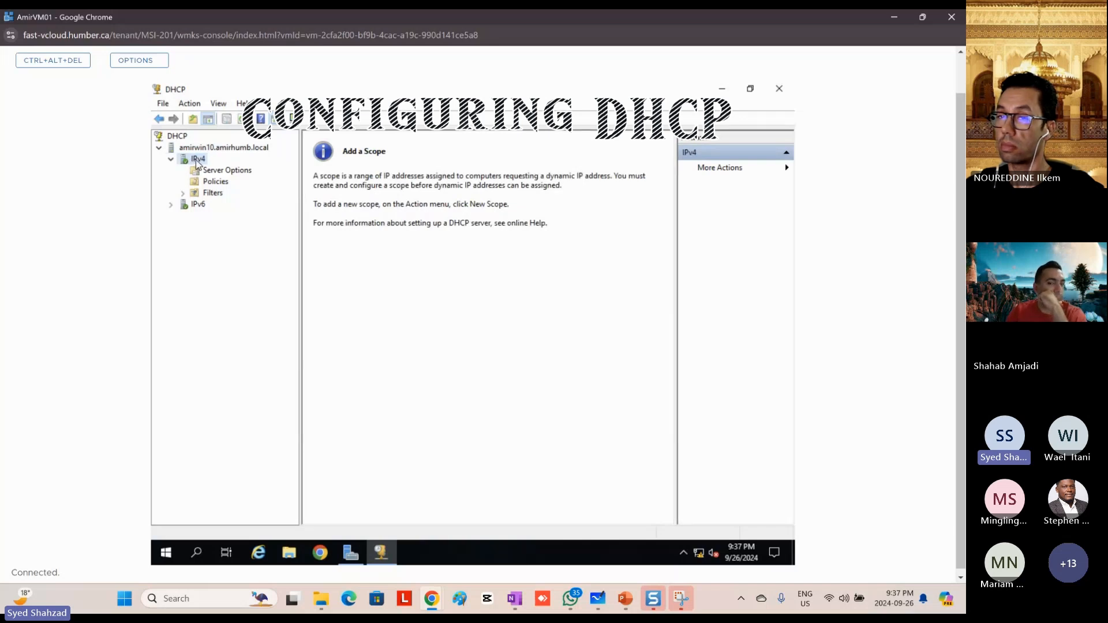
{"action": "right_click", "coordinate": [197, 164]}
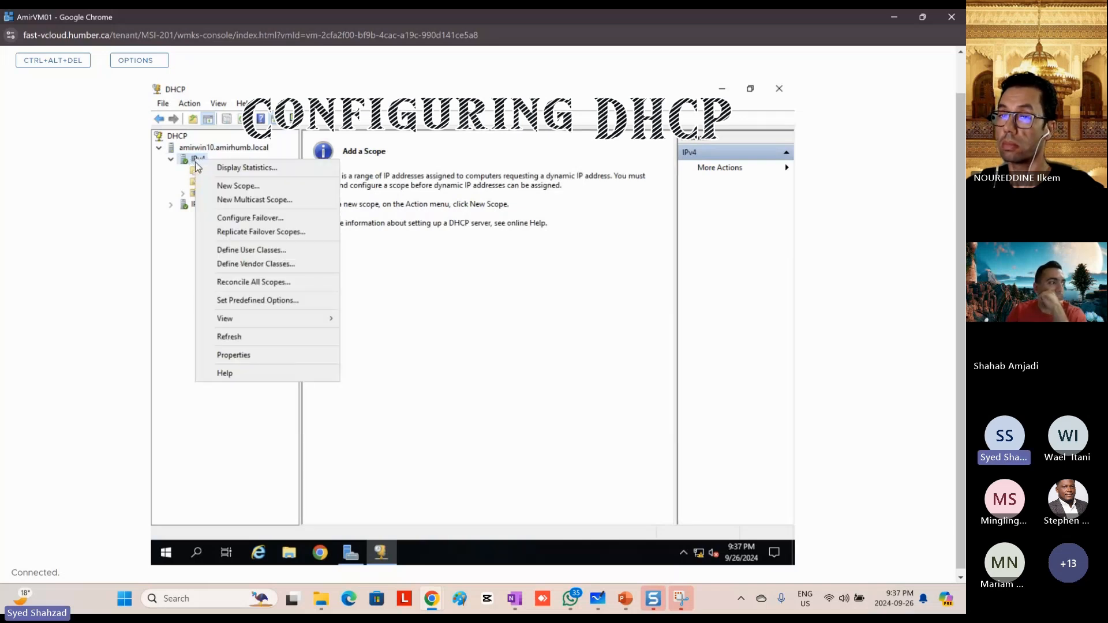
{"action": "left_click", "coordinate": [268, 189]}
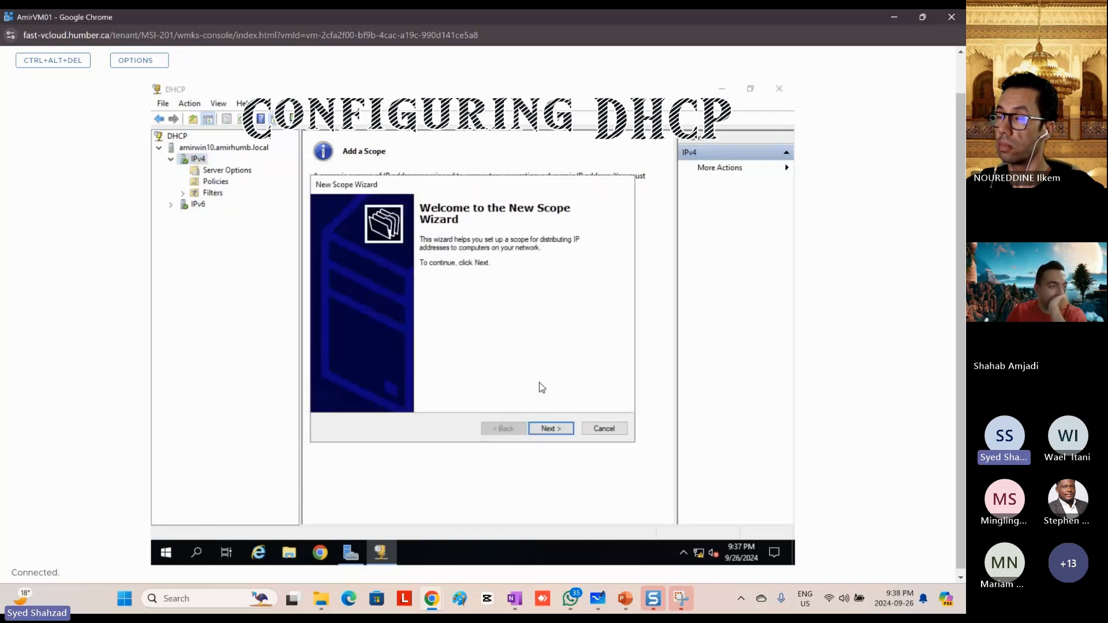
{"action": "left_click", "coordinate": [550, 430]}
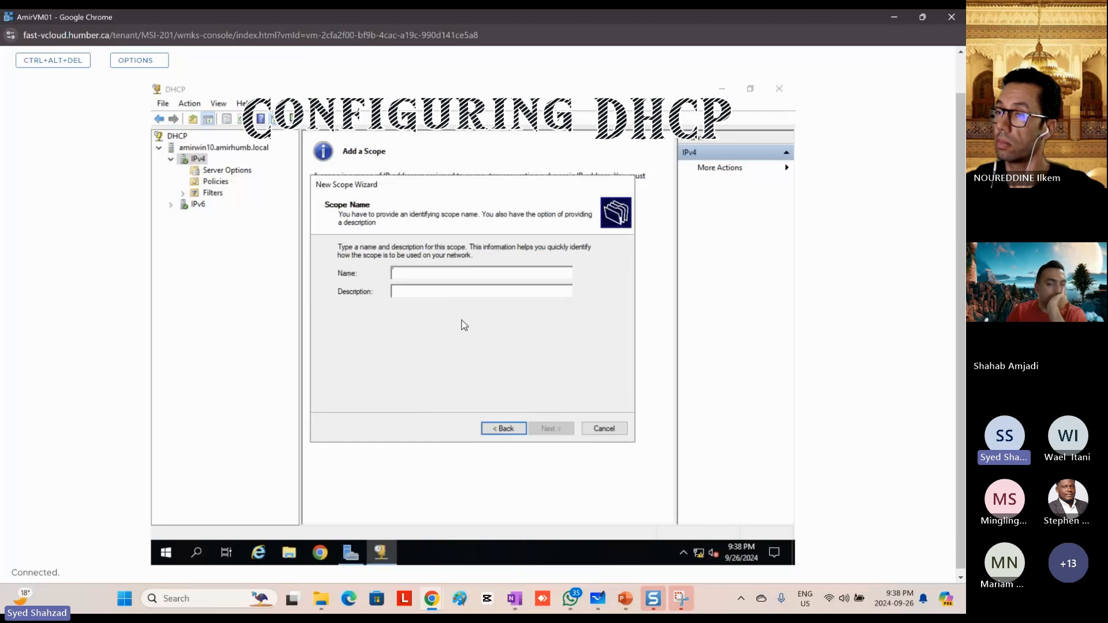
{"action": "type", "text": "AmirScope"}
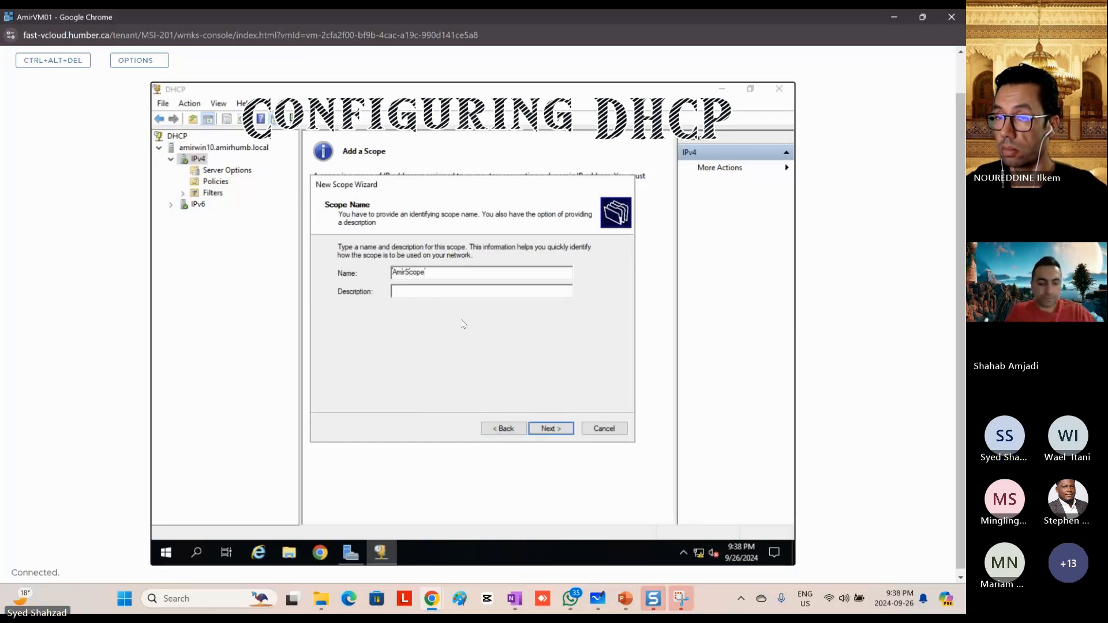
{"action": "type", "text": "1"}
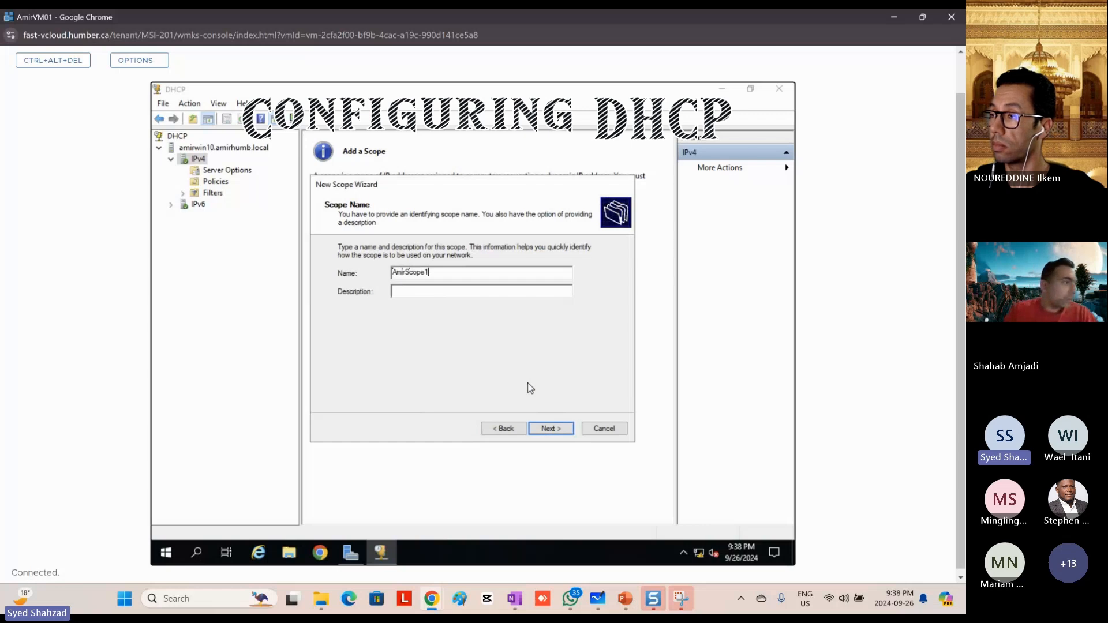
{"action": "left_click", "coordinate": [553, 429]}
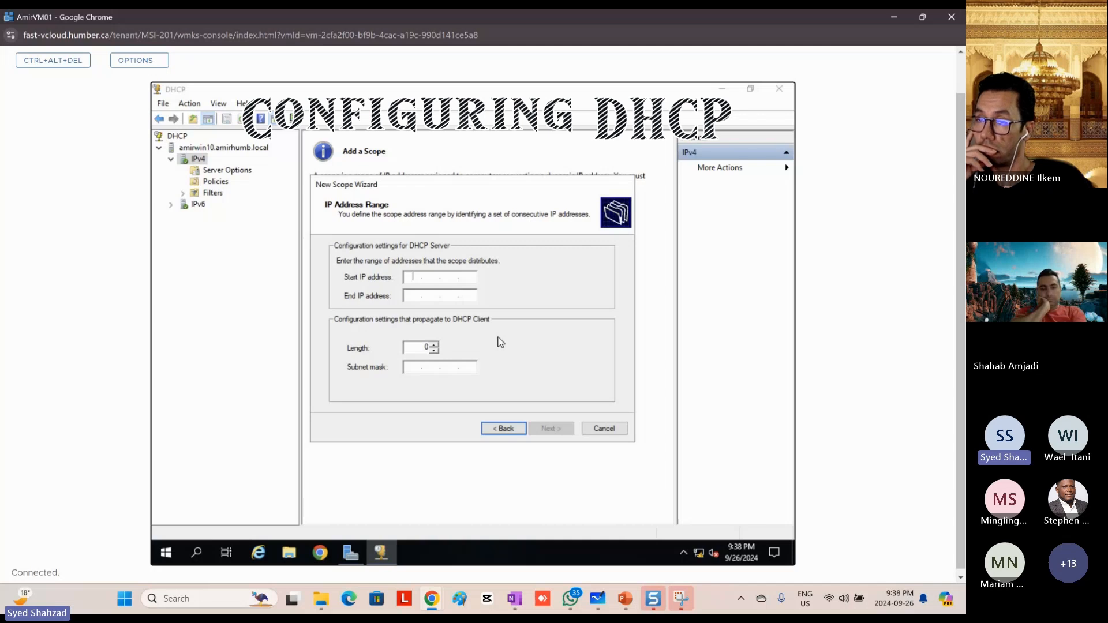
Step: Define the scope's address range from 192.168.0.50 to 192.168.0.100, accepting the automatically filled subnet mask
{"action": "type", "text": "192.168."}
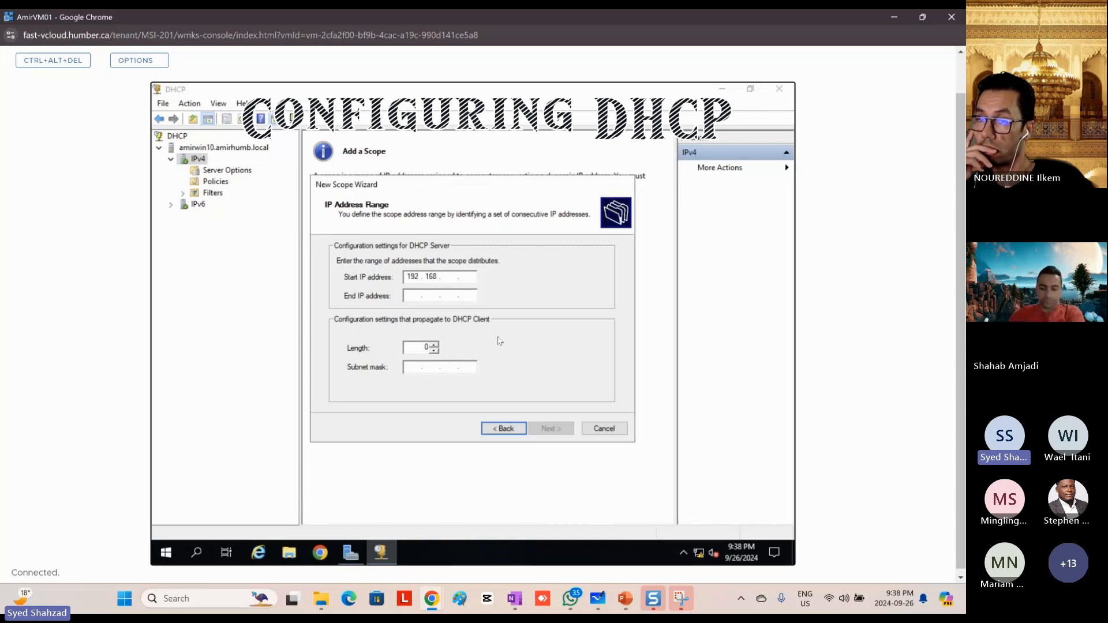
{"action": "type", "text": "0.50"}
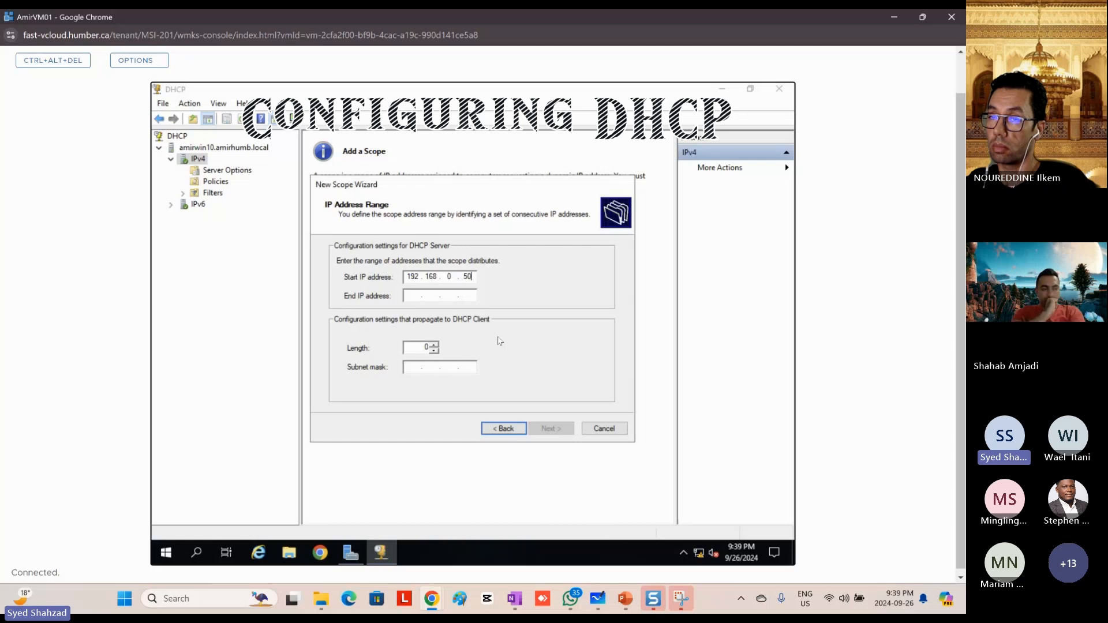
{"action": "key", "text": "Tab"}
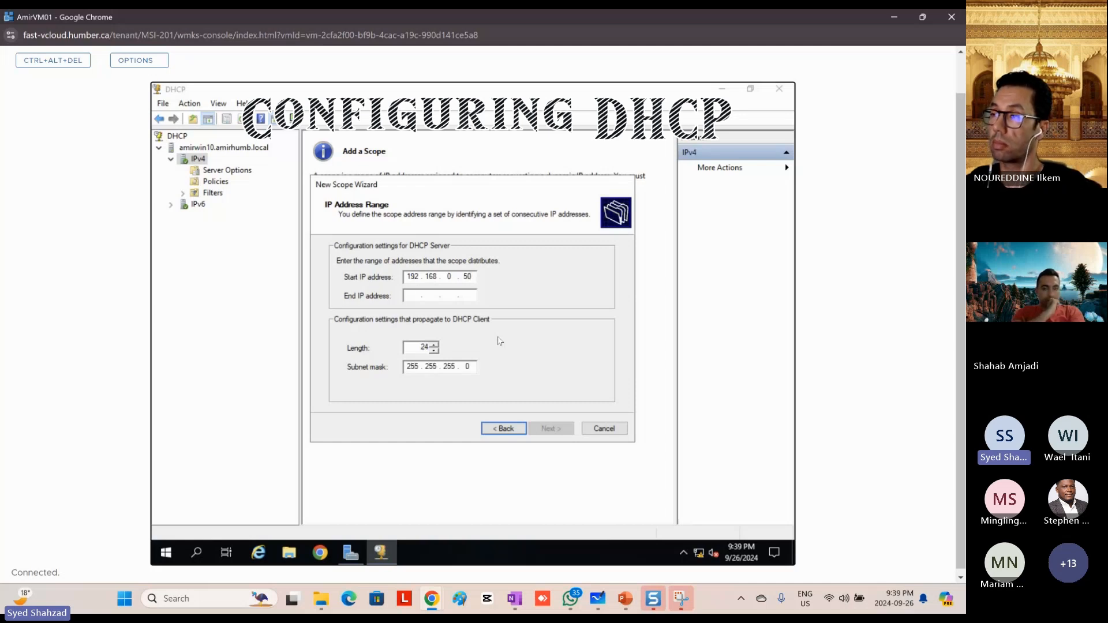
{"action": "type", "text": "192 . "}
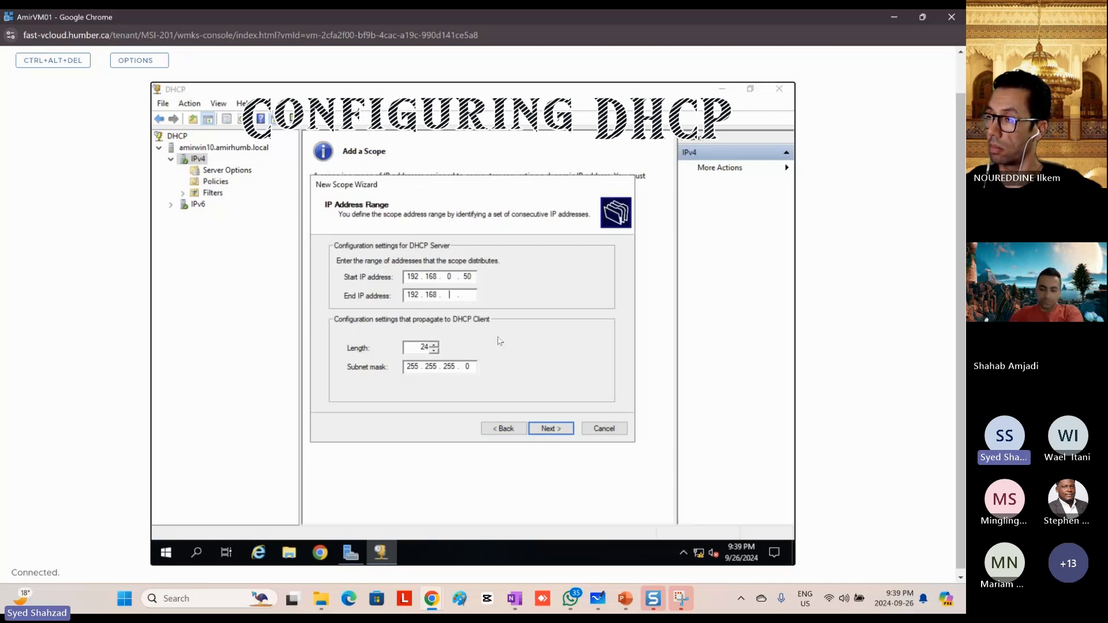
{"action": "type", "text": "168 . 0"}
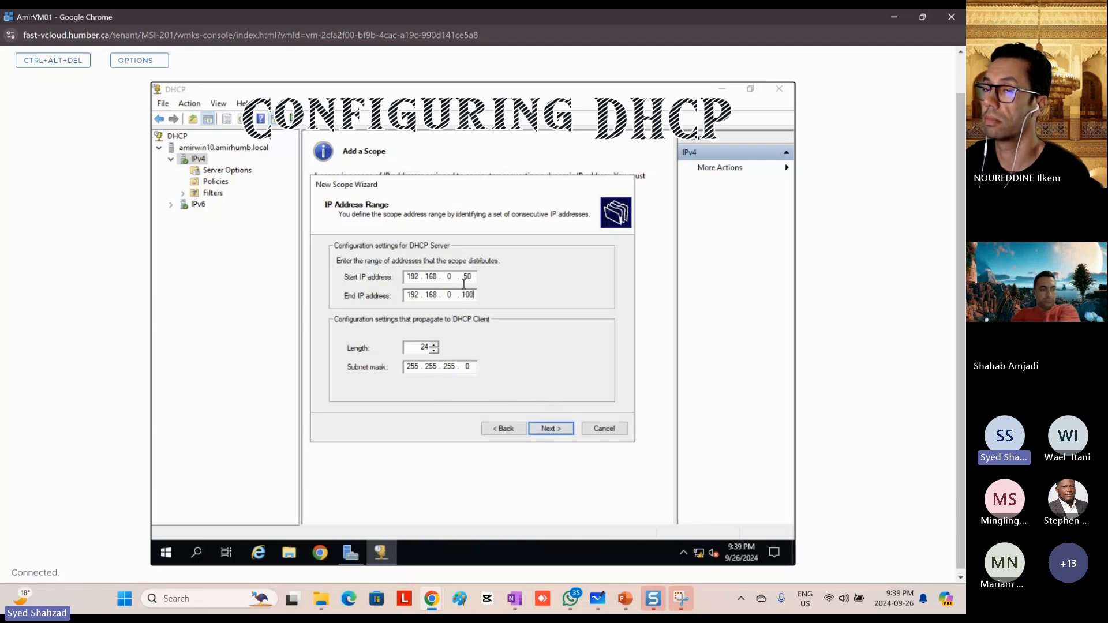
{"action": "left_click", "coordinate": [552, 430]}
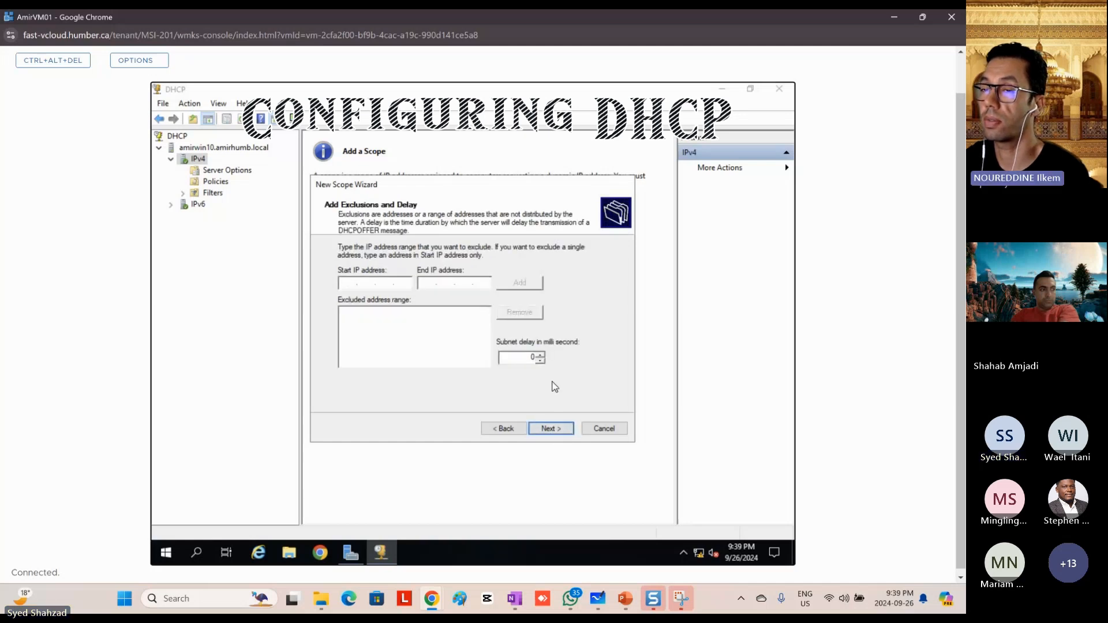
Step: Compare the wizard's IP address range settings with its exclusions and delay settings, ending on the exclusions page
{"action": "left_click", "coordinate": [504, 430]}
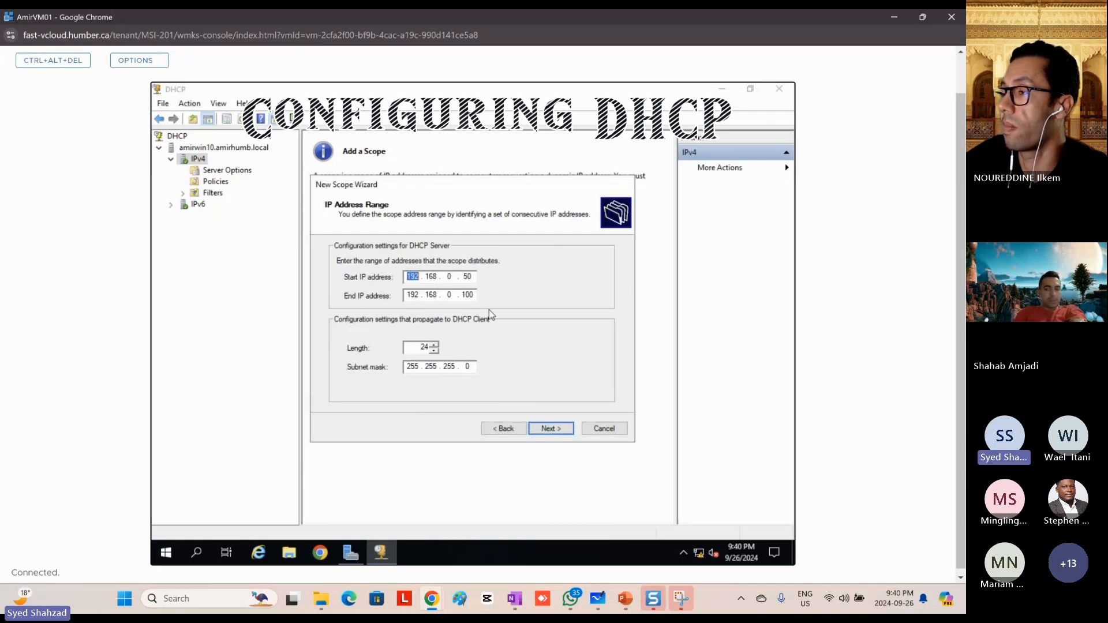
{"action": "left_click", "coordinate": [553, 429]}
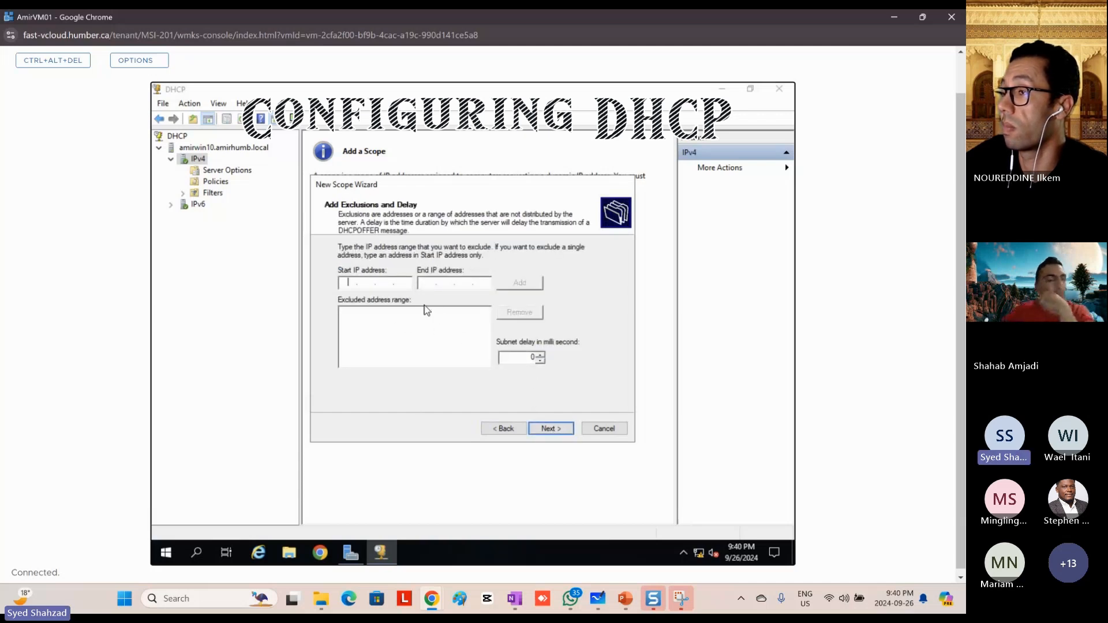
{"action": "left_click", "coordinate": [411, 282]}
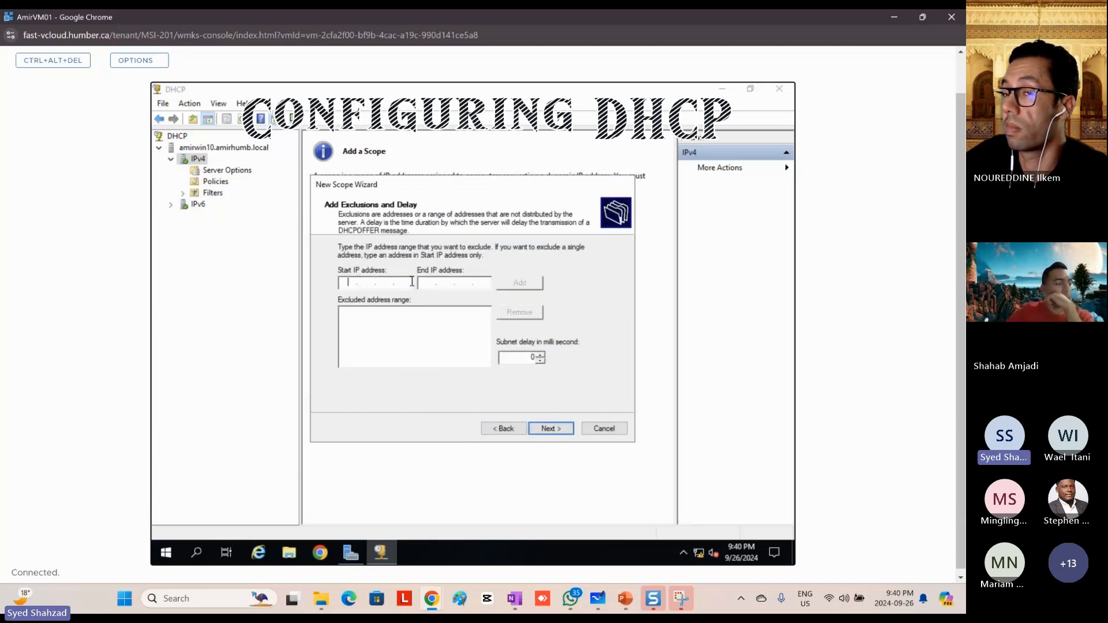
{"action": "left_click", "coordinate": [505, 429]}
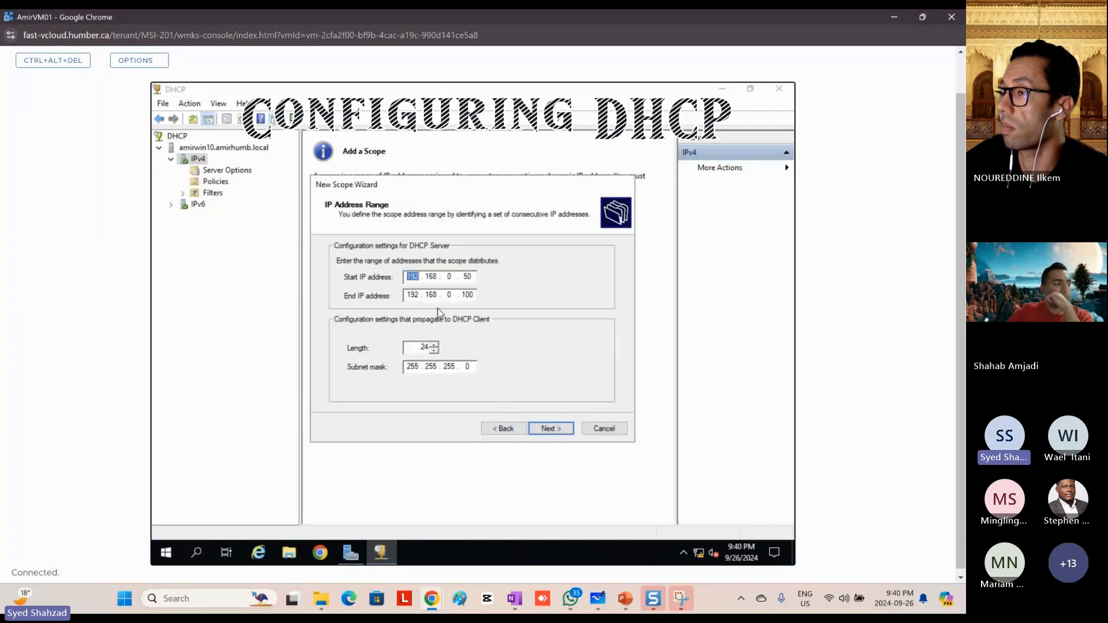
{"action": "left_click", "coordinate": [544, 429]}
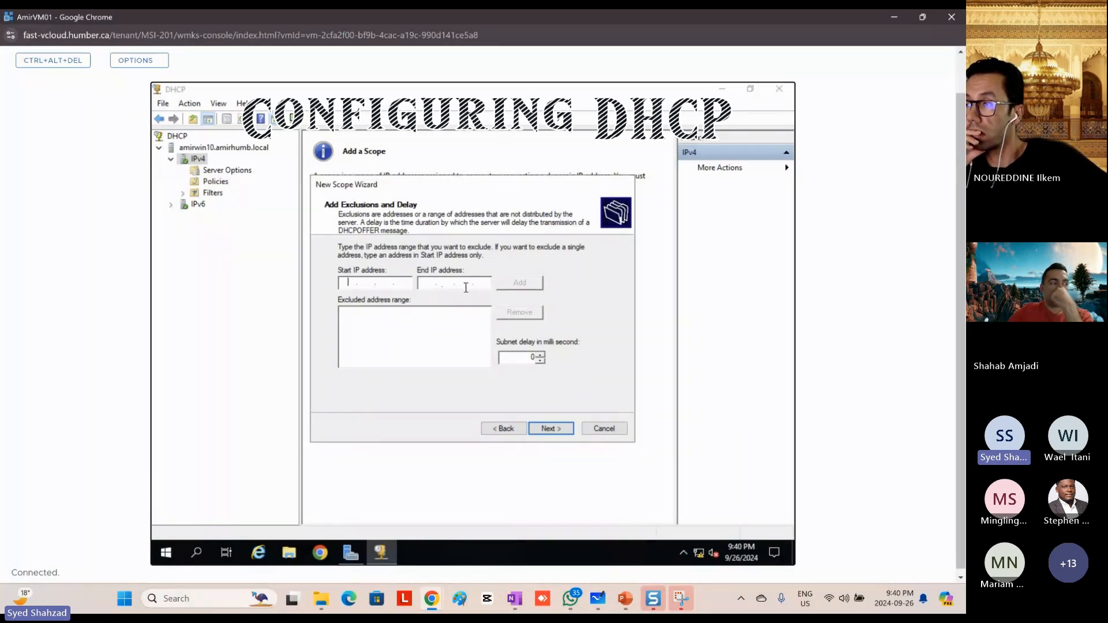
{"action": "left_click", "coordinate": [500, 429]}
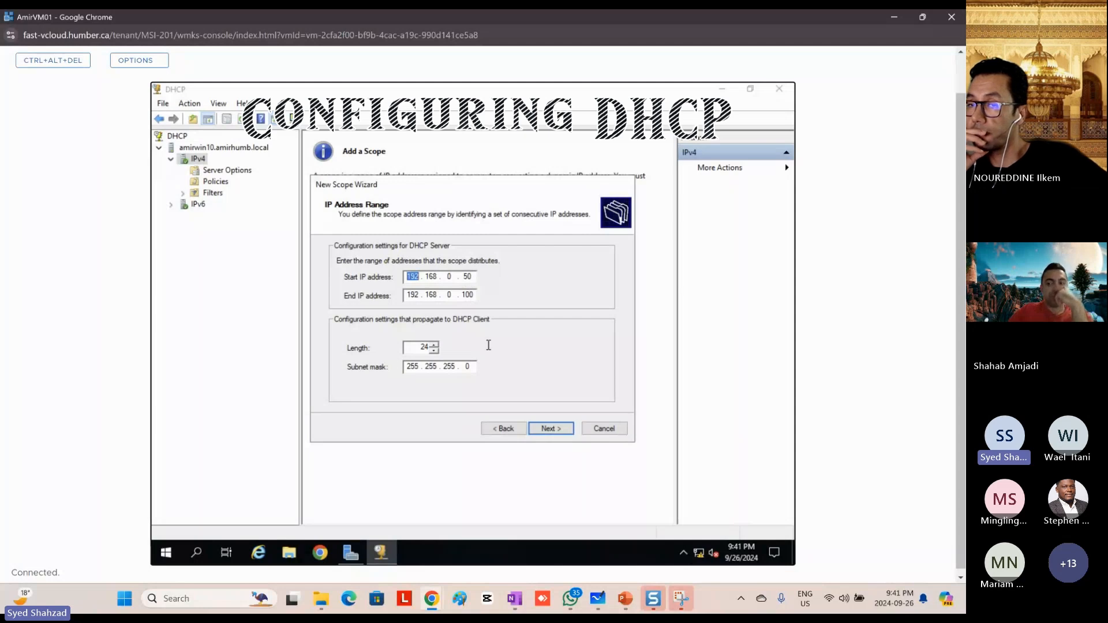
{"action": "left_click", "coordinate": [544, 430]}
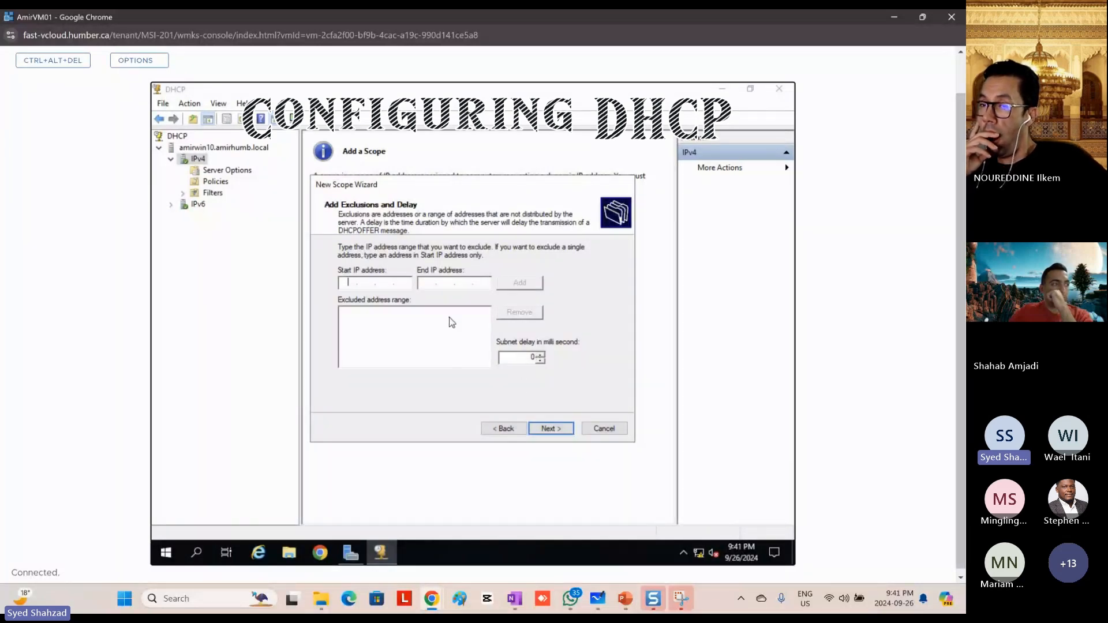
Step: Leave the exclusions empty, accept the default lease duration, and choose to configure the DHCP options now
{"action": "left_click", "coordinate": [547, 430]}
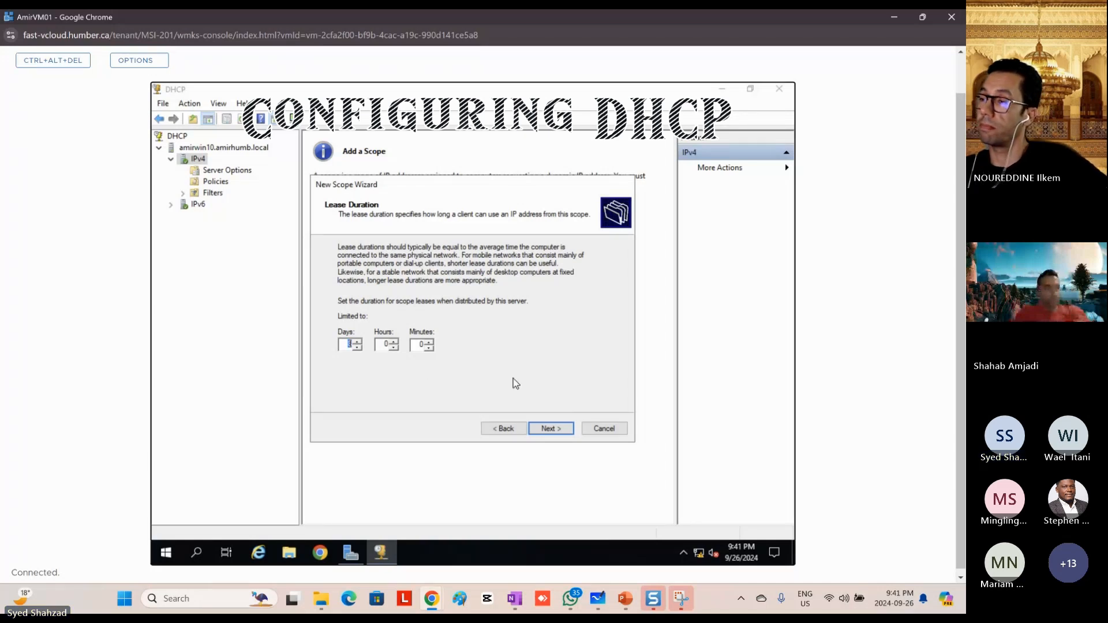
{"action": "left_click", "coordinate": [552, 431]}
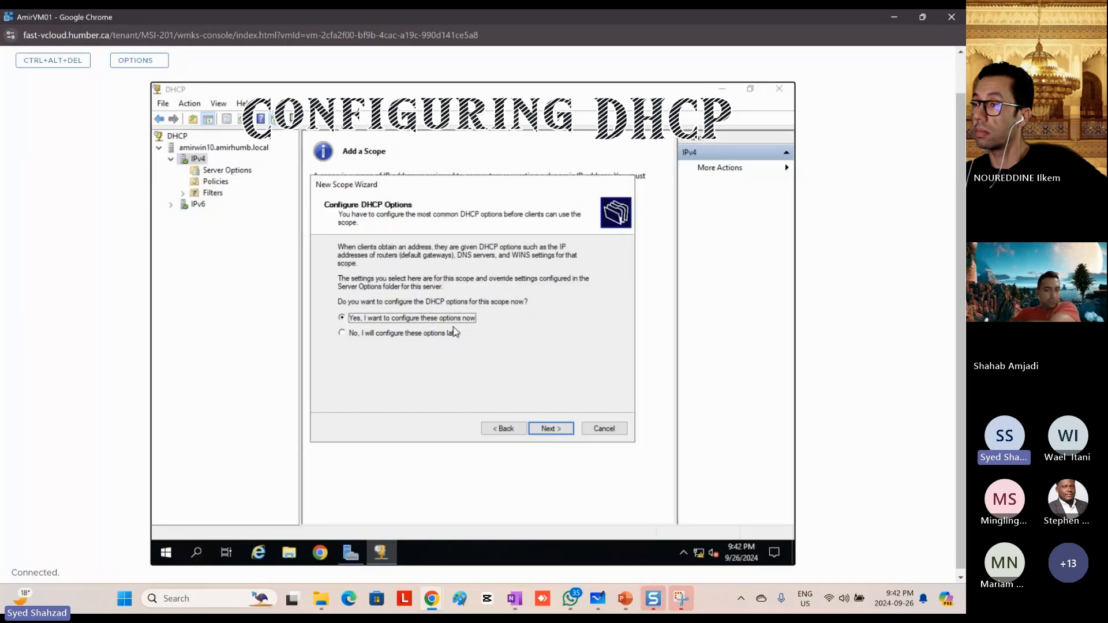
{"action": "left_click", "coordinate": [552, 436]}
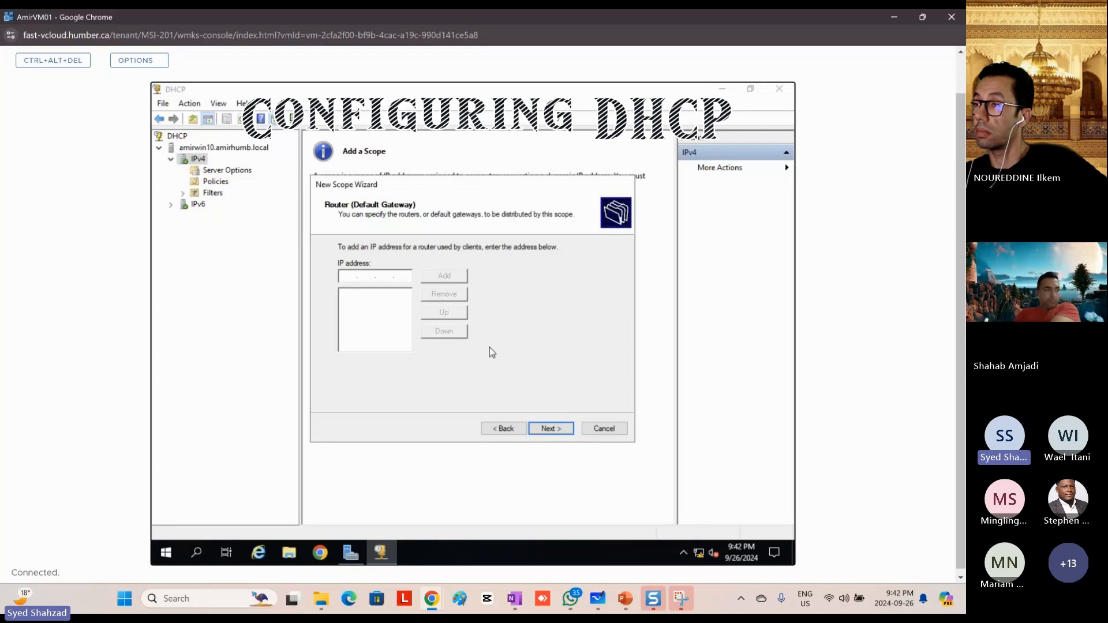
Step: Switch to Microsoft Whiteboard, handwrite "Gateway" beside the AmirWin01 box, and draw arrows linking it with Esxi Hypervisor 01, then return to the console
{"action": "left_click", "coordinate": [598, 599]}
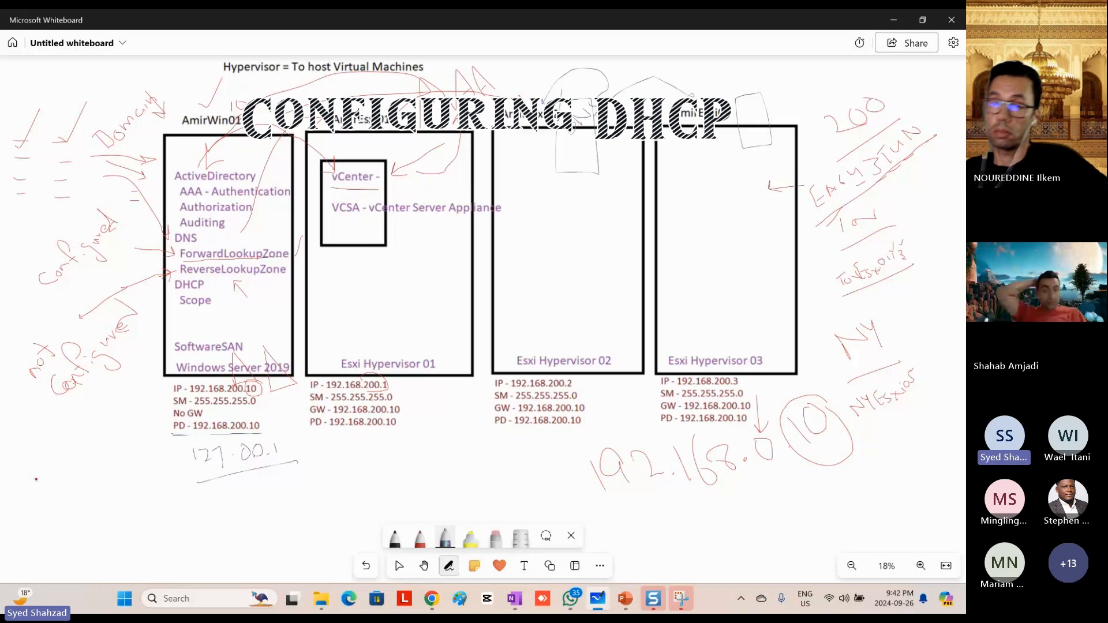
{"action": "mouse_move", "coordinate": [34, 465]}
{"action": "left_mouse_down"}
{"action": "mouse_move", "coordinate": [54, 512]}
{"action": "mouse_move", "coordinate": [87, 469]}
{"action": "mouse_move", "coordinate": [120, 452]}
{"action": "left_mouse_up"}
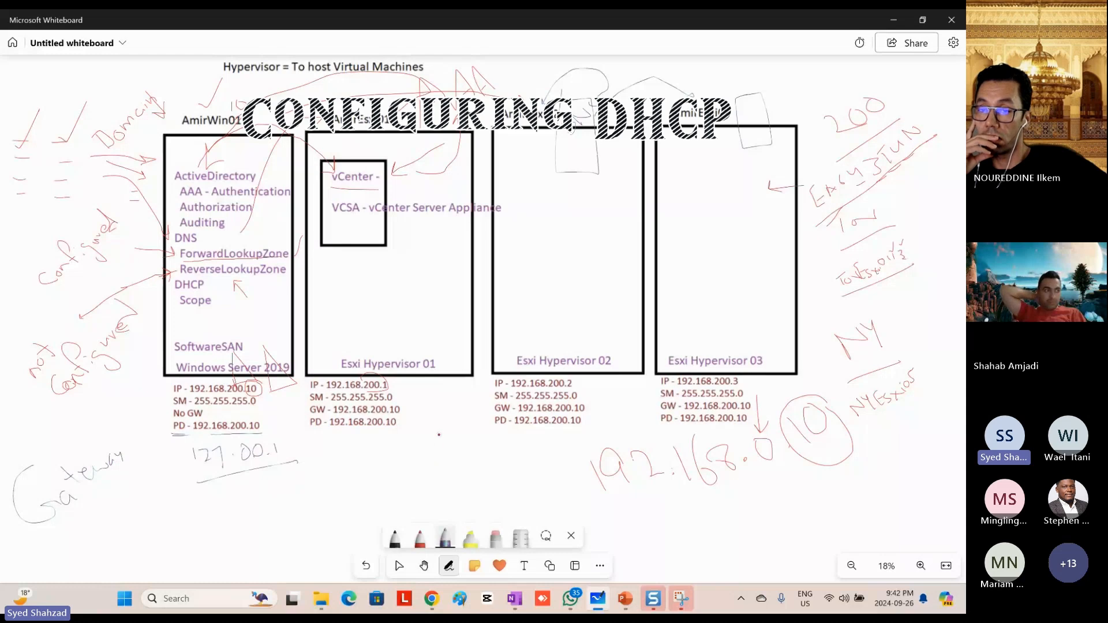
{"action": "left_click_drag", "start_coordinate": [440, 434], "coordinate": [126, 520]}
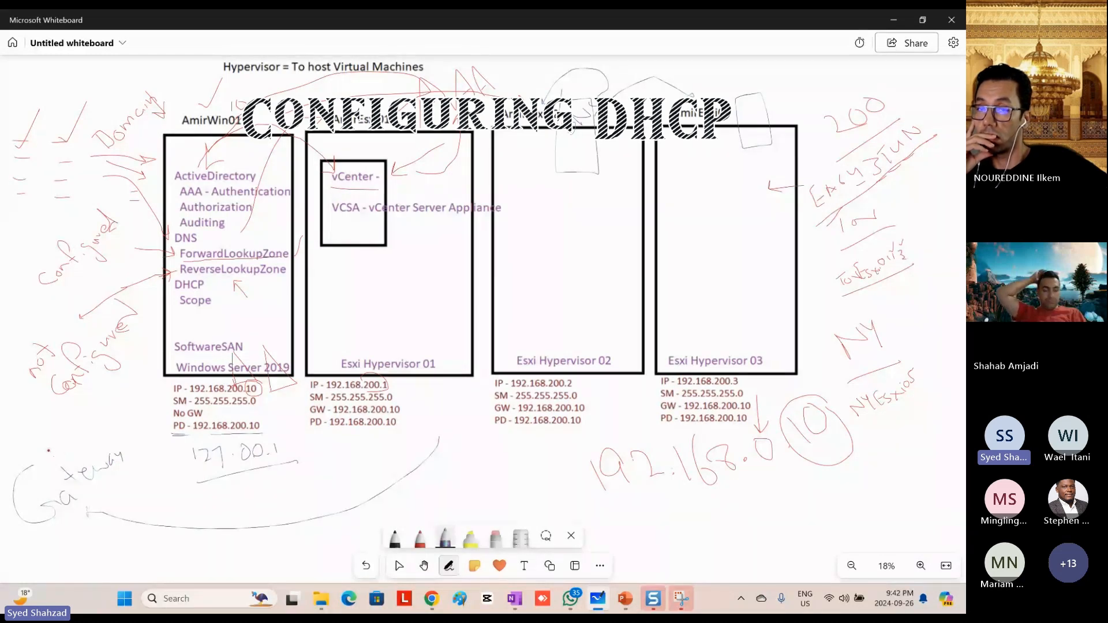
{"action": "mouse_move", "coordinate": [15, 427]}
{"action": "left_mouse_down"}
{"action": "mouse_move", "coordinate": [20, 398]}
{"action": "mouse_move", "coordinate": [29, 405]}
{"action": "mouse_move", "coordinate": [38, 392]}
{"action": "left_mouse_up"}
{"action": "left_click_drag", "start_coordinate": [8, 334], "coordinate": [15, 381]}
{"action": "left_click_drag", "start_coordinate": [33, 420], "coordinate": [60, 469]}
{"action": "mouse_move", "coordinate": [105, 506]}
{"action": "left_mouse_down"}
{"action": "mouse_move", "coordinate": [268, 522]}
{"action": "mouse_move", "coordinate": [408, 431]}
{"action": "left_mouse_up"}
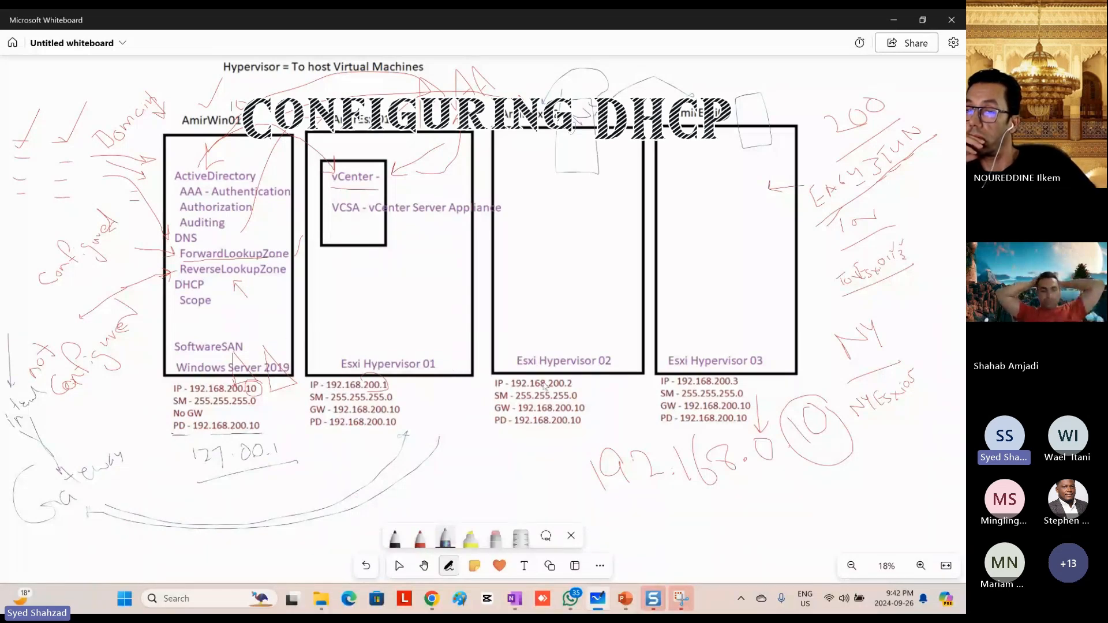
{"action": "key", "text": "alt+Tab"}
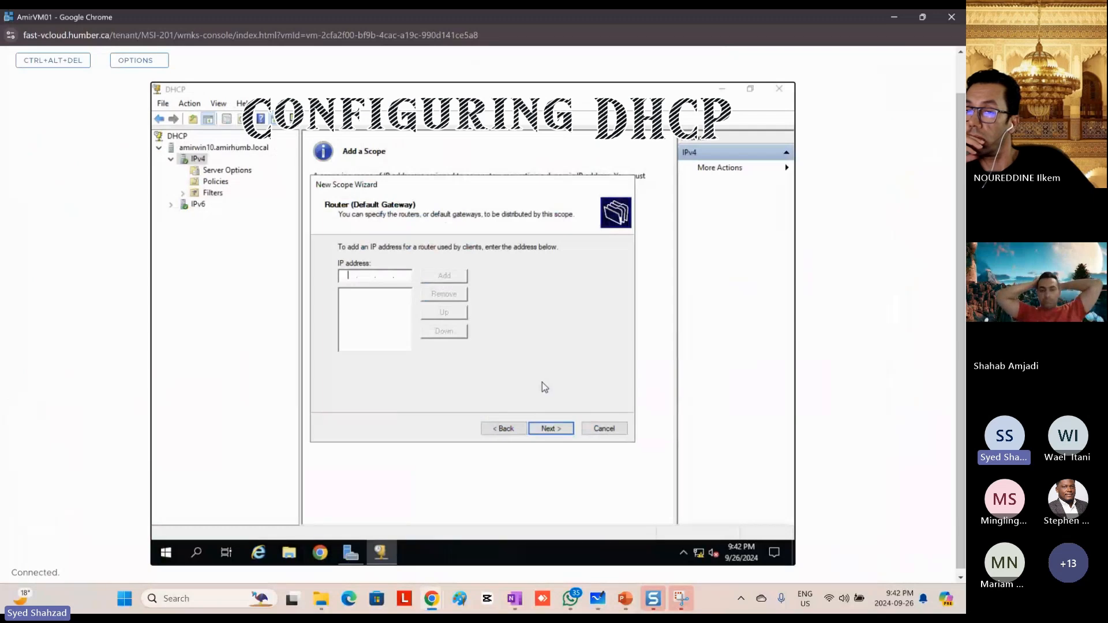
Step: Circle the GW - 192.168.200.10 line under Esxi Hypervisor 01 on the whiteboard and return to the AmirVM01 console
{"action": "key", "text": "alt+Tab"}
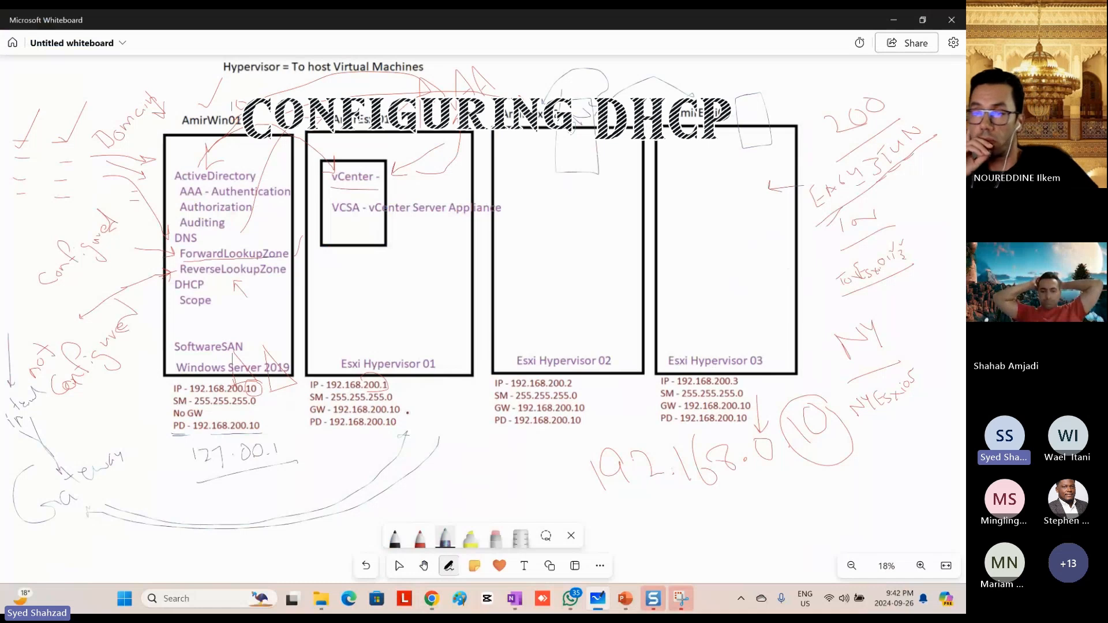
{"action": "mouse_move", "coordinate": [397, 414]}
{"action": "left_mouse_down"}
{"action": "mouse_move", "coordinate": [344, 420]}
{"action": "mouse_move", "coordinate": [386, 404]}
{"action": "mouse_move", "coordinate": [402, 411]}
{"action": "left_mouse_up"}
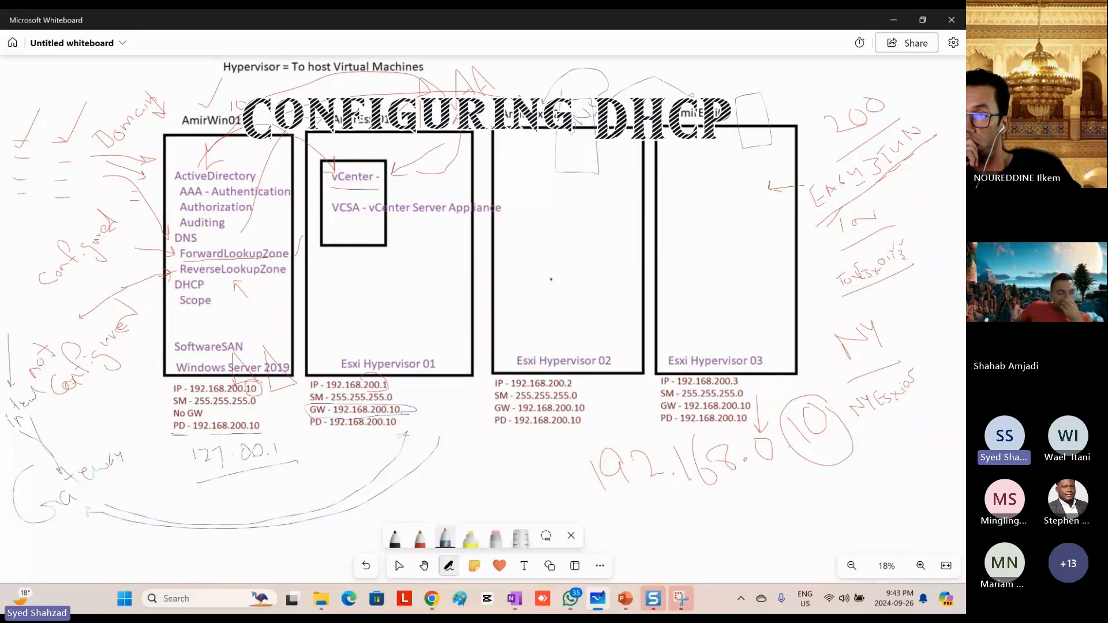
{"action": "key", "text": "alt+Tab"}
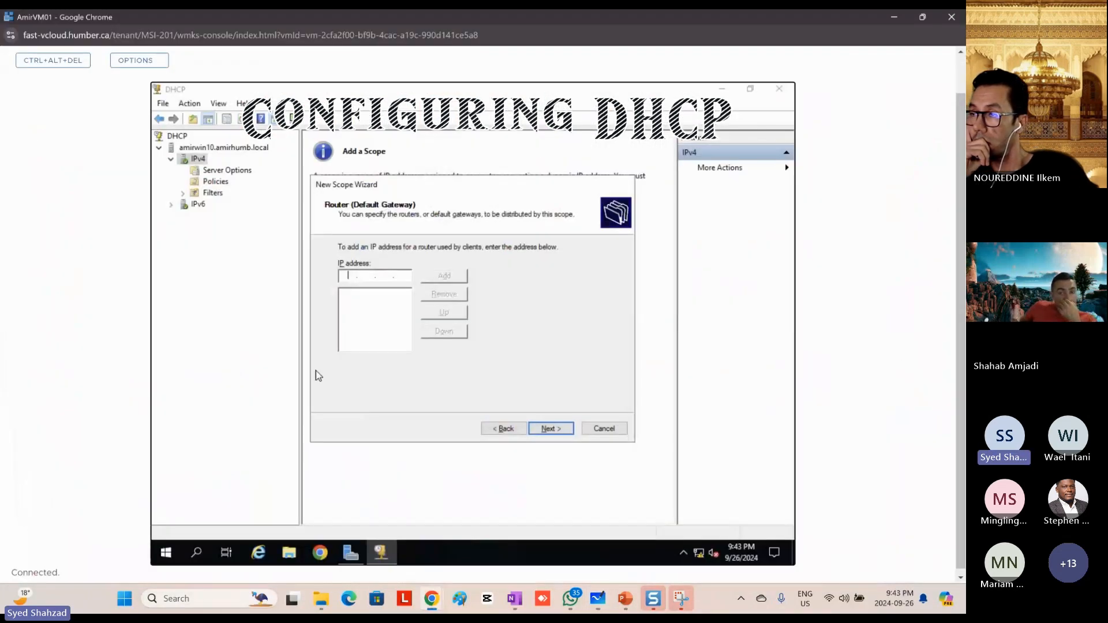
Step: Add 192.168.0.10 as the scope's default gateway and continue to the domain name and DNS settings
{"action": "type", "text": "192 . 168 ."}
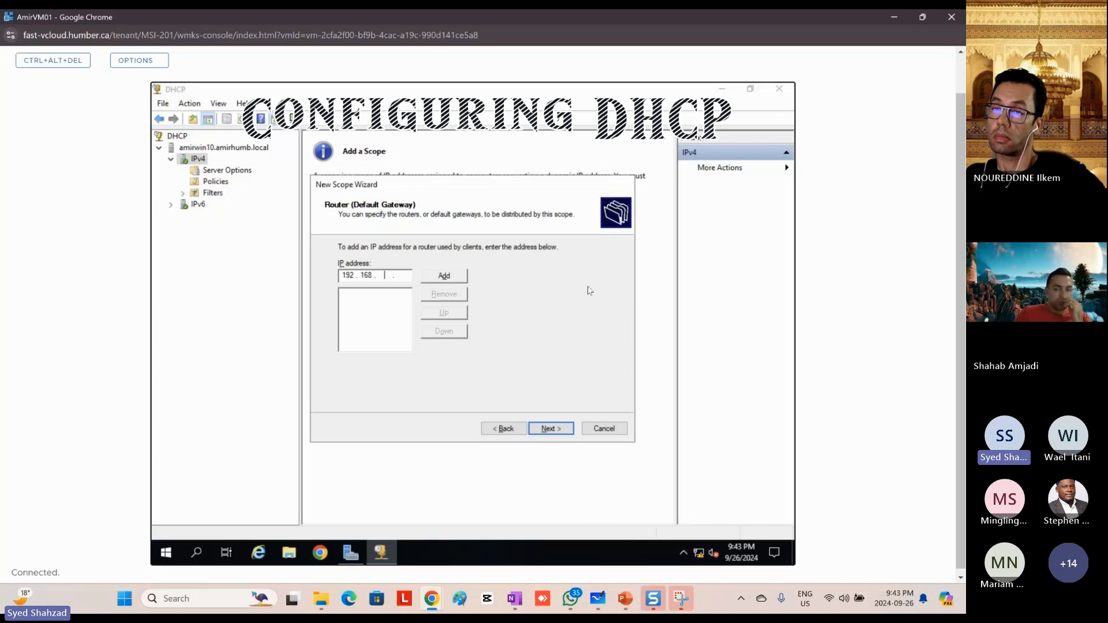
{"action": "type", "text": "0 . 10"}
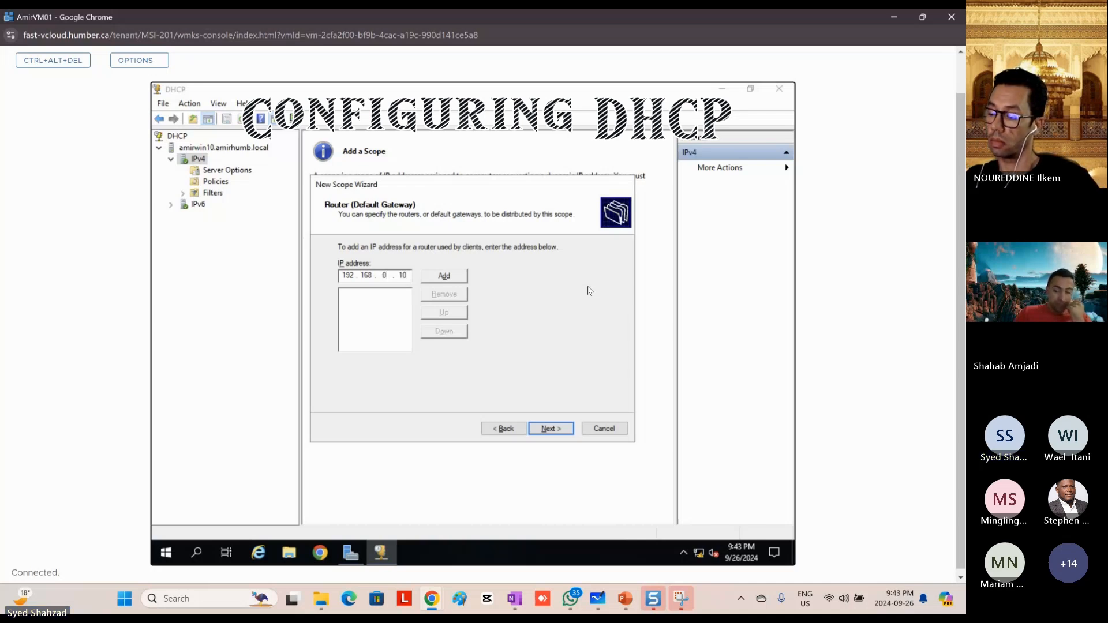
{"action": "left_click", "coordinate": [462, 277]}
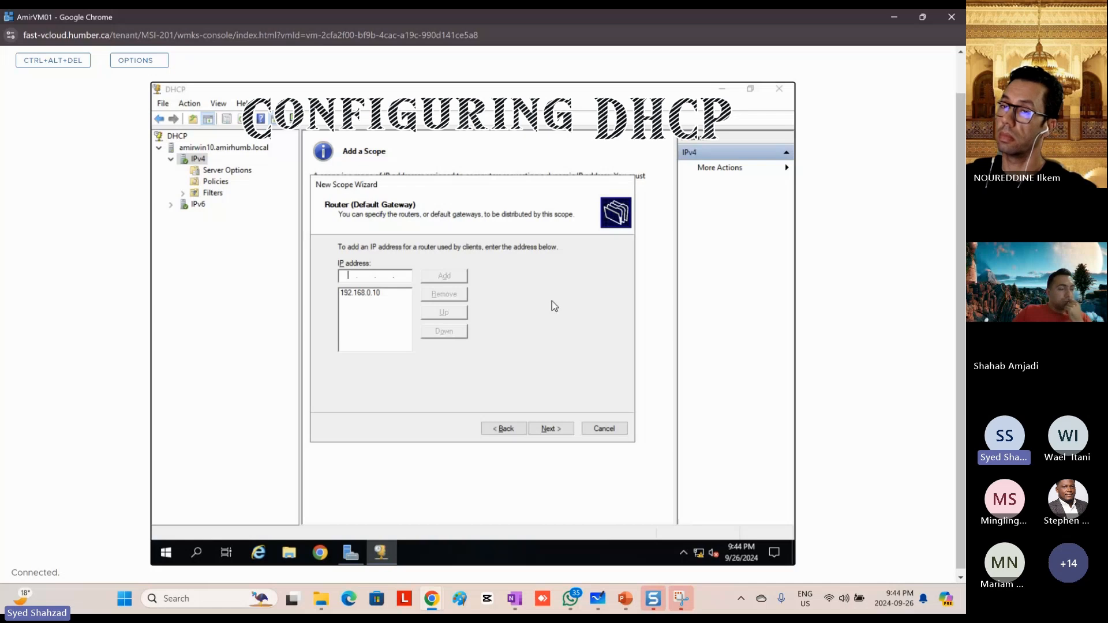
{"action": "left_click", "coordinate": [550, 429]}
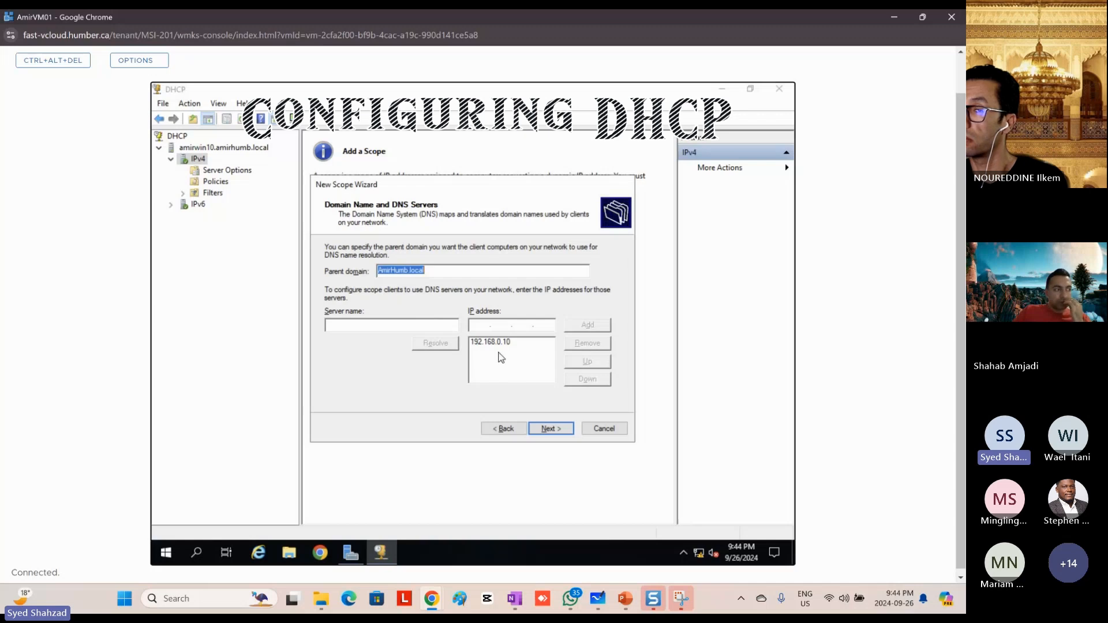
Step: Keep the default parent domain and DNS server, leave the WINS servers empty, and finish the wizard with the scope activated now
{"action": "left_click", "coordinate": [547, 429]}
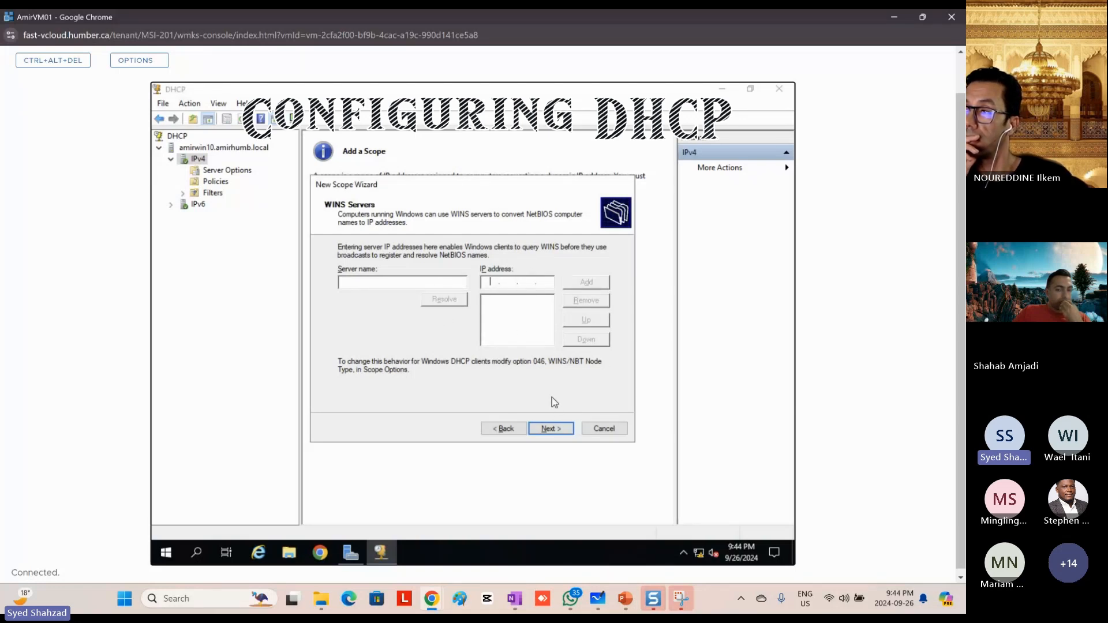
{"action": "left_click", "coordinate": [551, 428]}
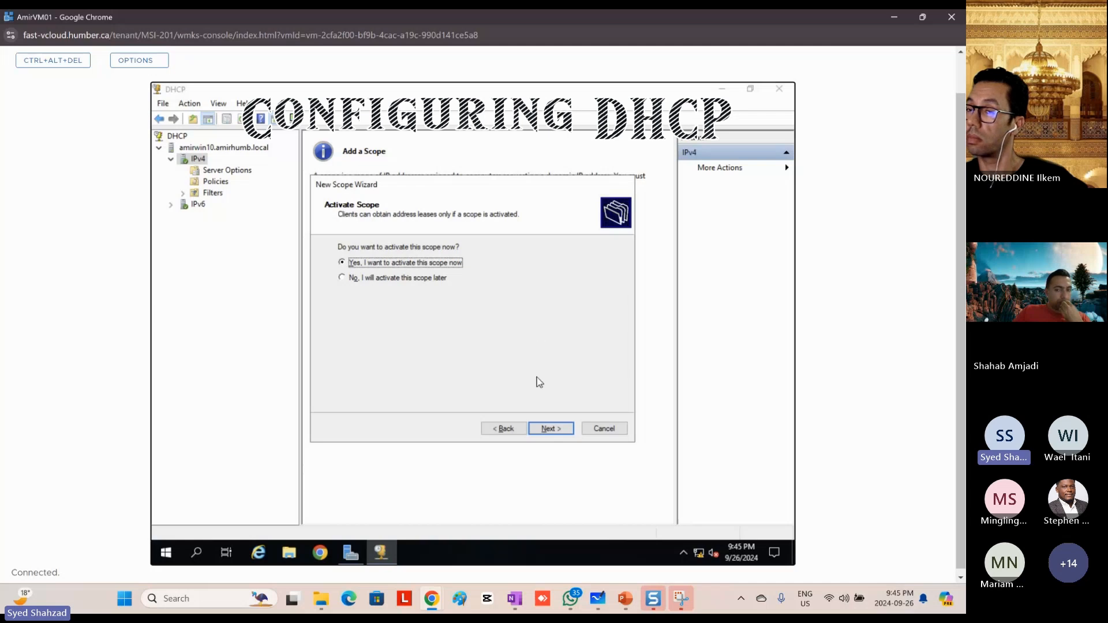
{"action": "left_click", "coordinate": [553, 434]}
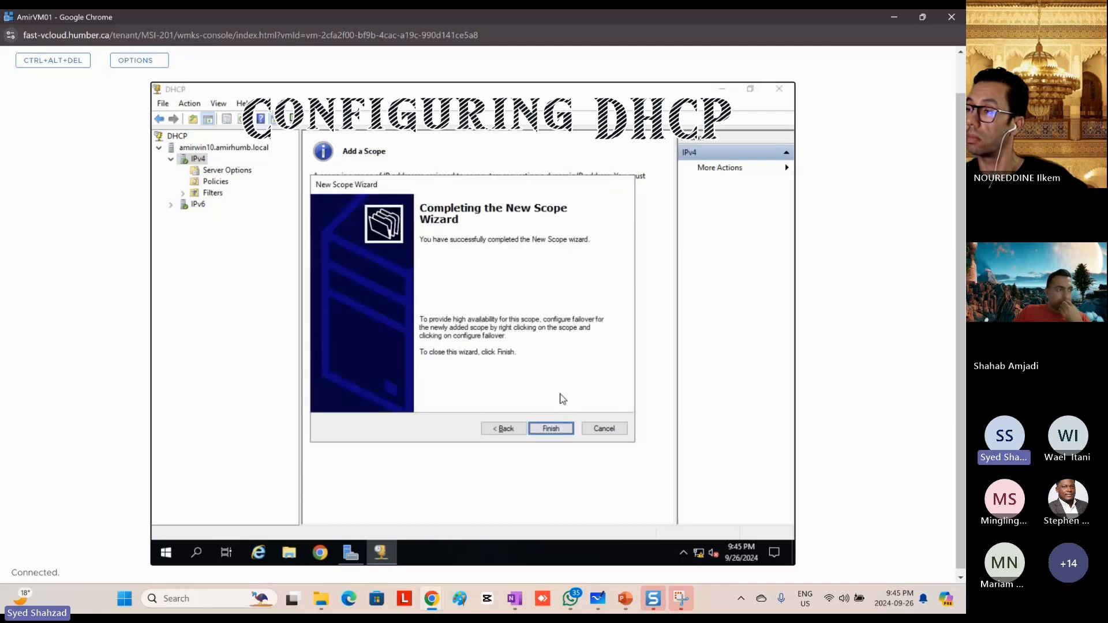
{"action": "left_click", "coordinate": [551, 430]}
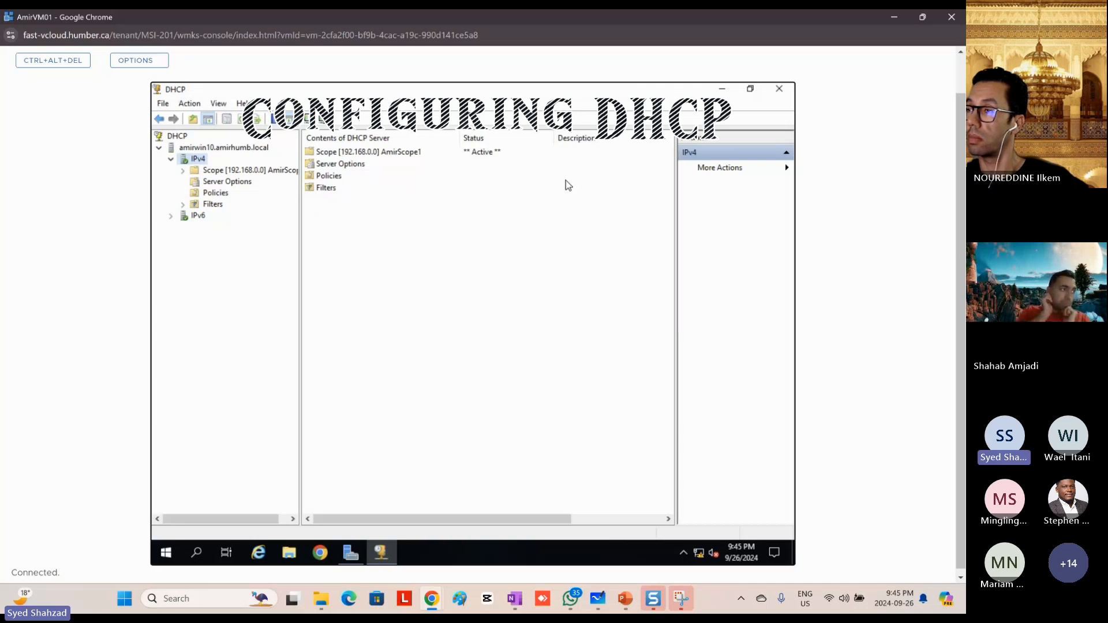
Step: Refresh the amirwin10.amirhumb.local server in the DHCP console and close the console
{"action": "left_click", "coordinate": [215, 149]}
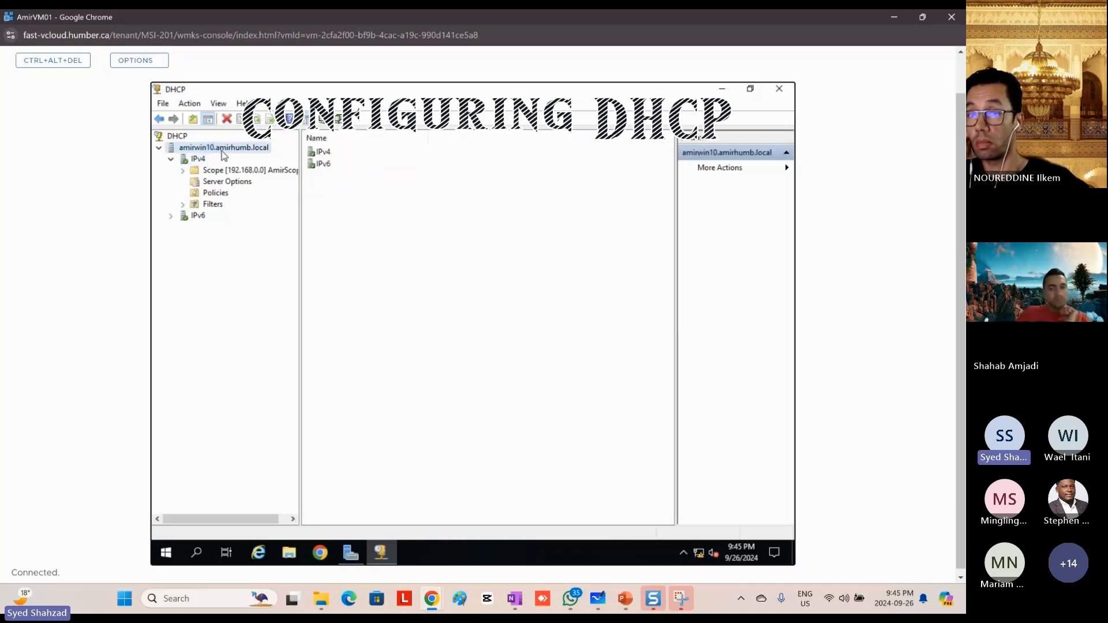
{"action": "left_click", "coordinate": [257, 121]}
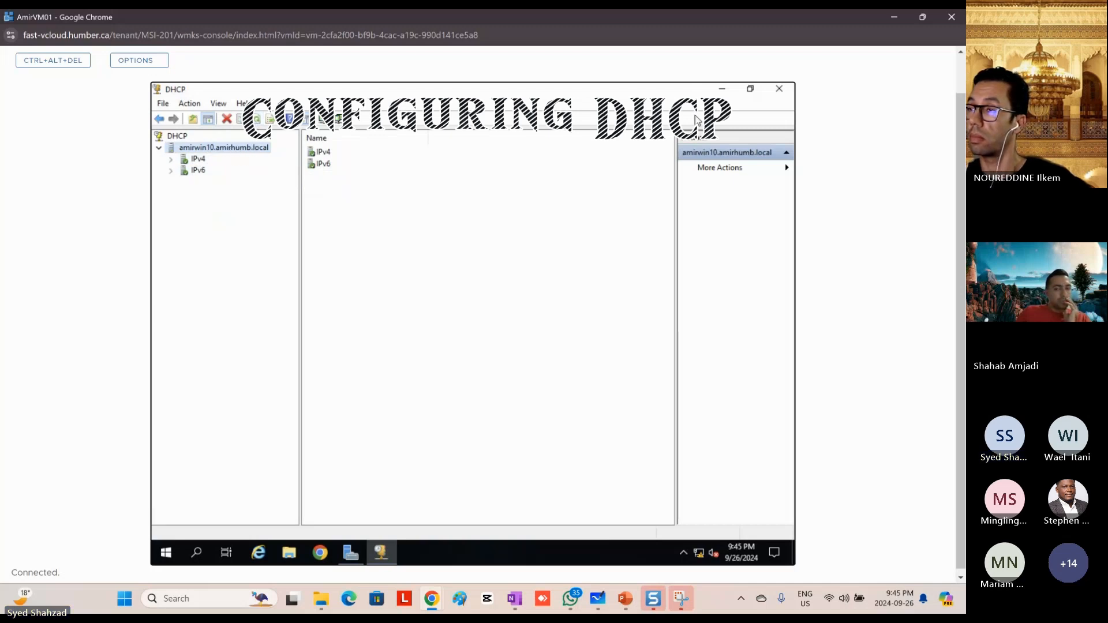
{"action": "left_click", "coordinate": [779, 90]}
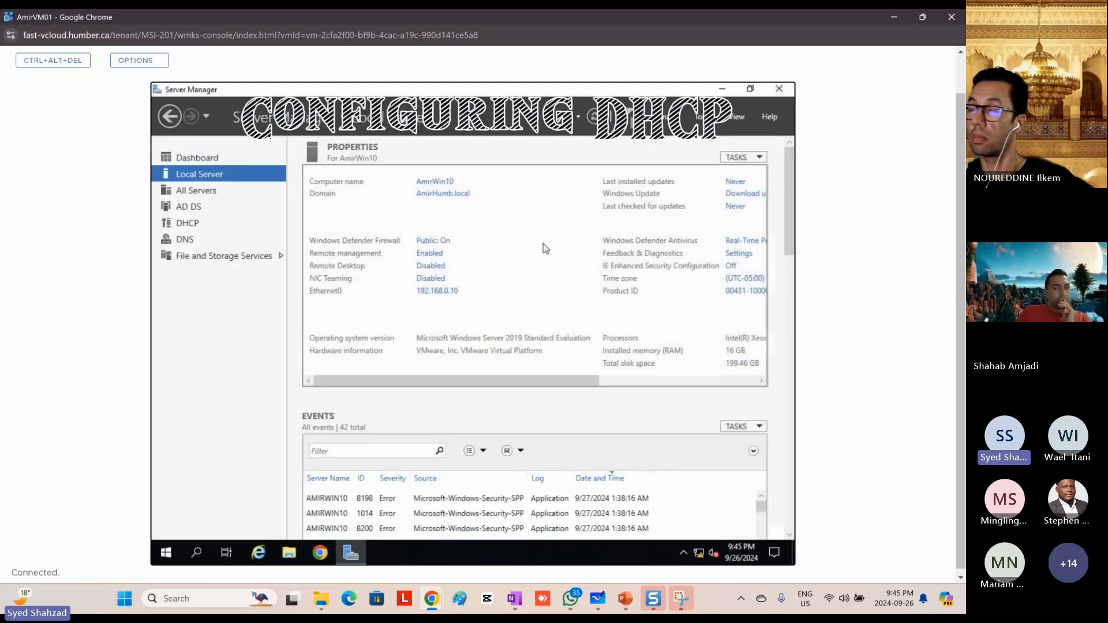
Step: Switch to PowerPoint, color all body text on the DHCP slide green, and go back through The Next Steps to the Common Configurations slide
{"action": "left_click", "coordinate": [625, 600]}
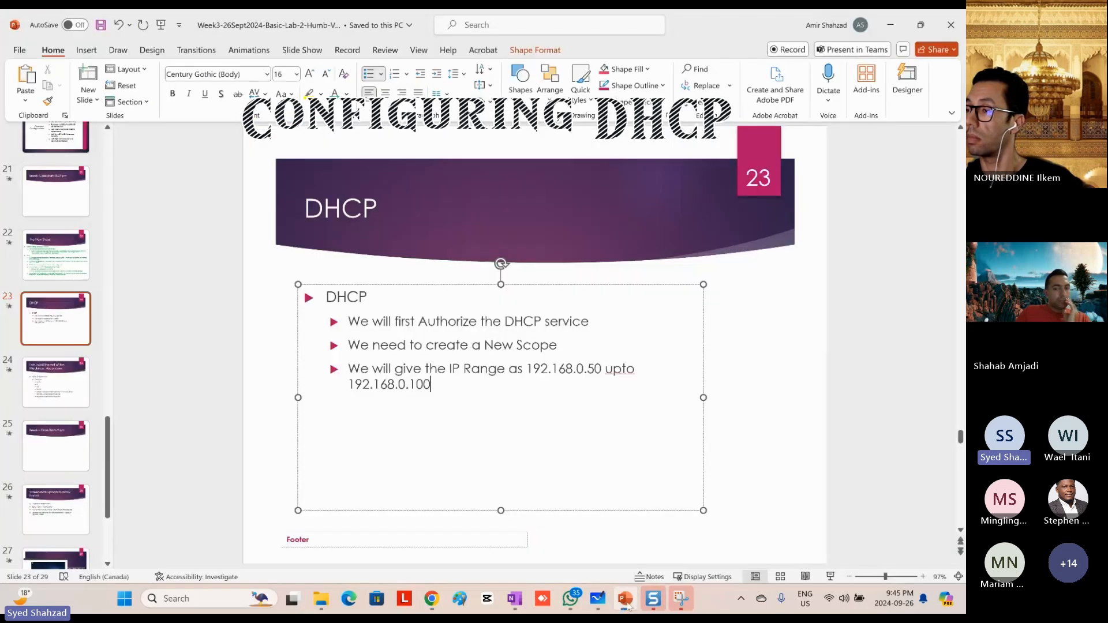
{"action": "key", "text": "ctrl+a"}
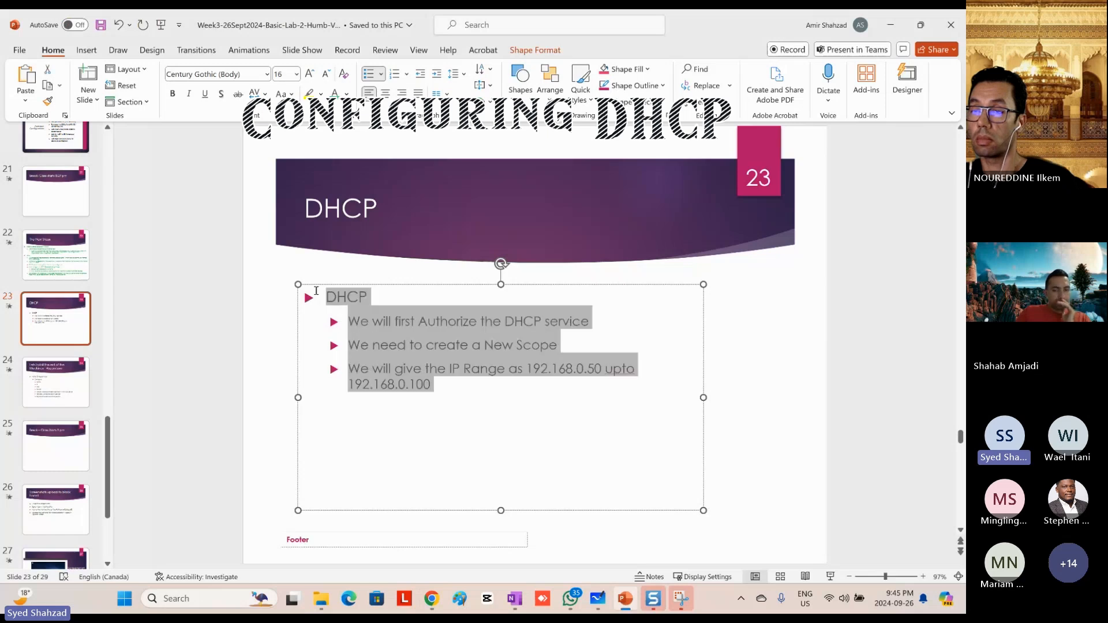
{"action": "left_click", "coordinate": [436, 270]}
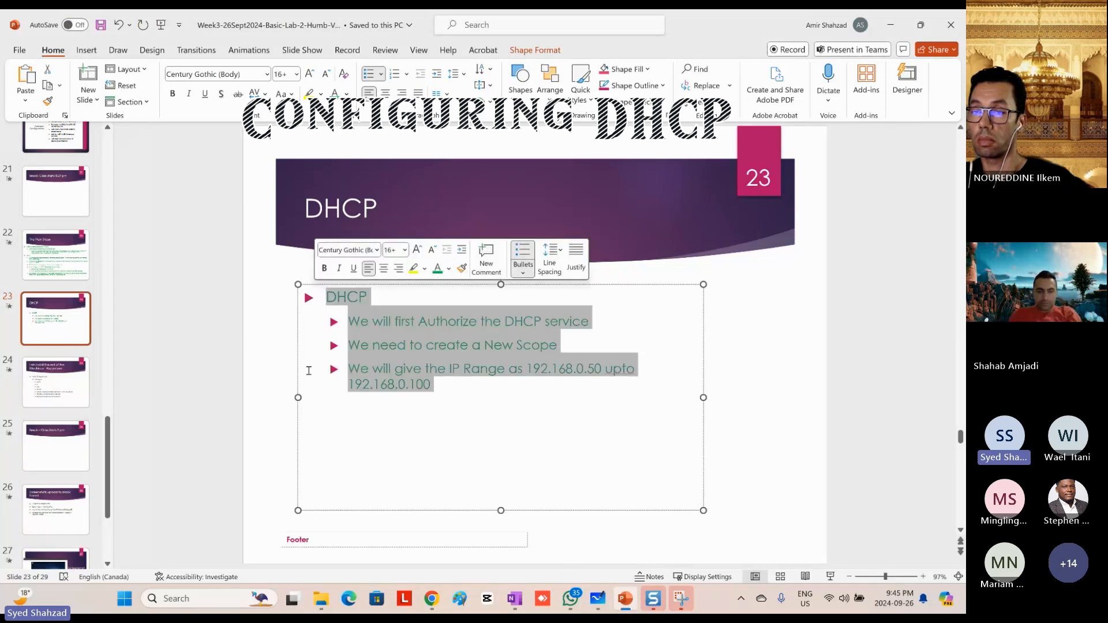
{"action": "left_click", "coordinate": [49, 261]}
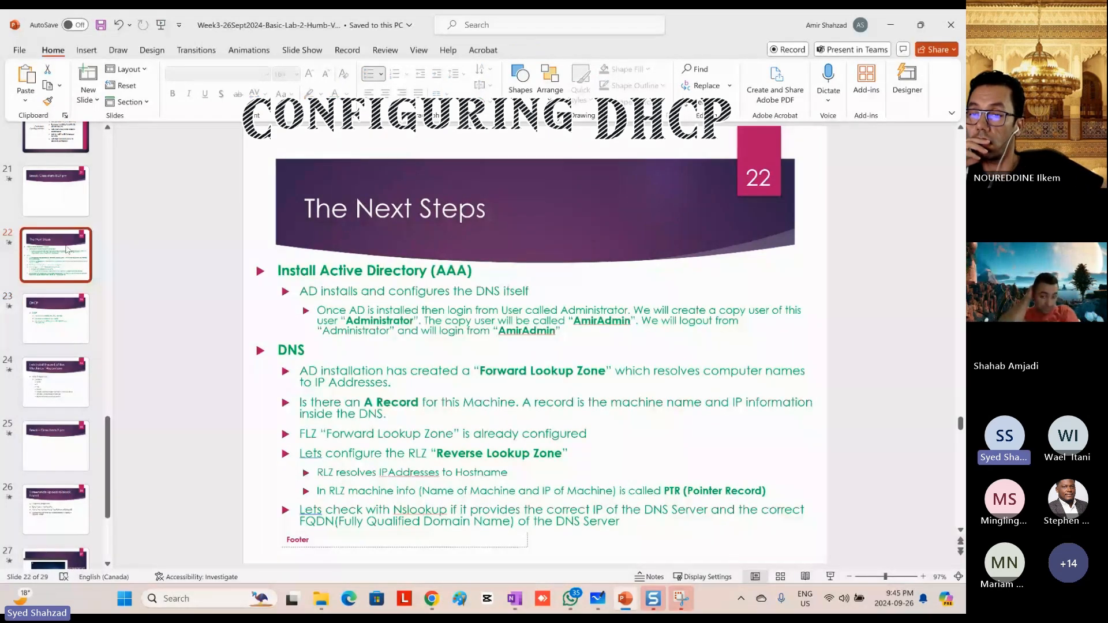
{"action": "scroll", "coordinate": [67, 249], "scroll_direction": "up", "scroll_amount": 1}
{"action": "left_click", "coordinate": [65, 206]}
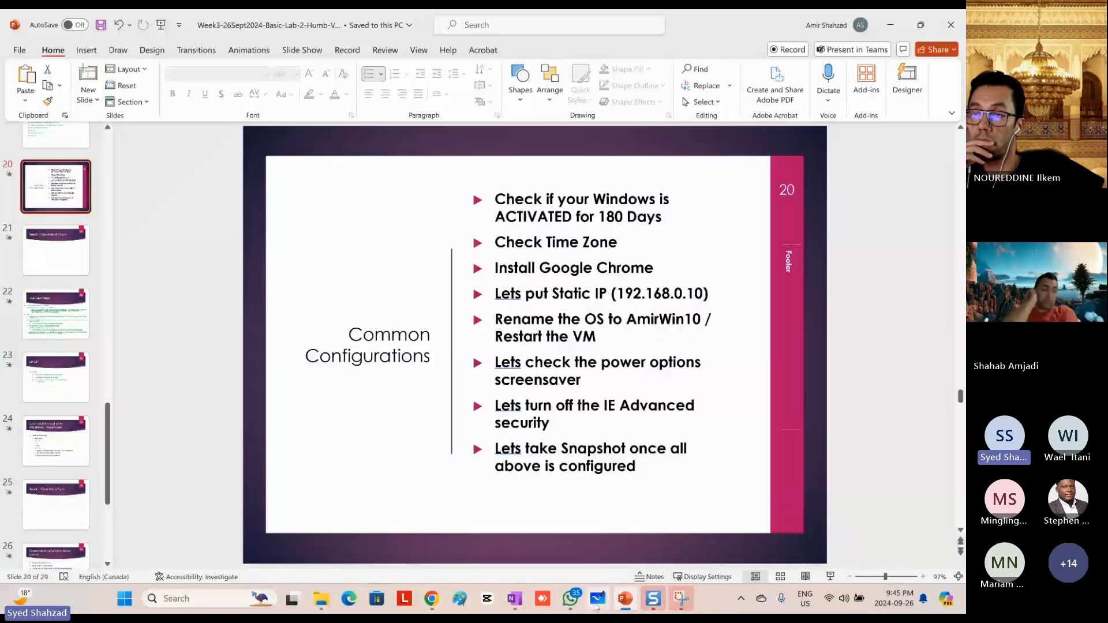
Step: Switch to Microsoft Whiteboard, draw arrows to AmirWin01 and SoftwareSAN, and add check marks inside the Esxi Hypervisor 01, 02 and 03 boxes
{"action": "left_click", "coordinate": [598, 599]}
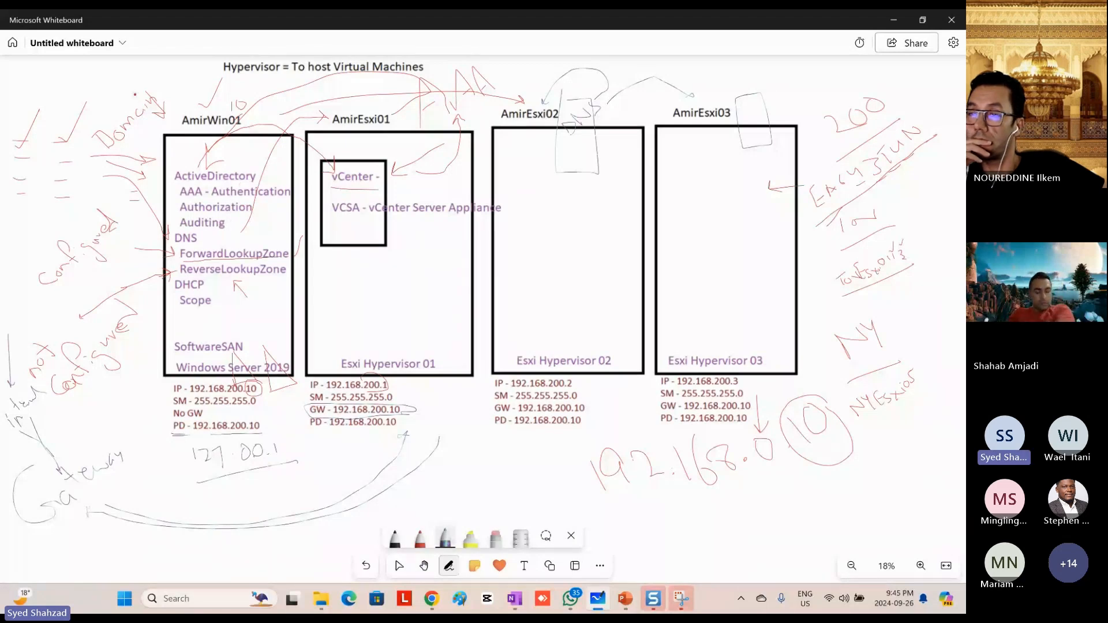
{"action": "left_click_drag", "start_coordinate": [160, 70], "coordinate": [178, 100]}
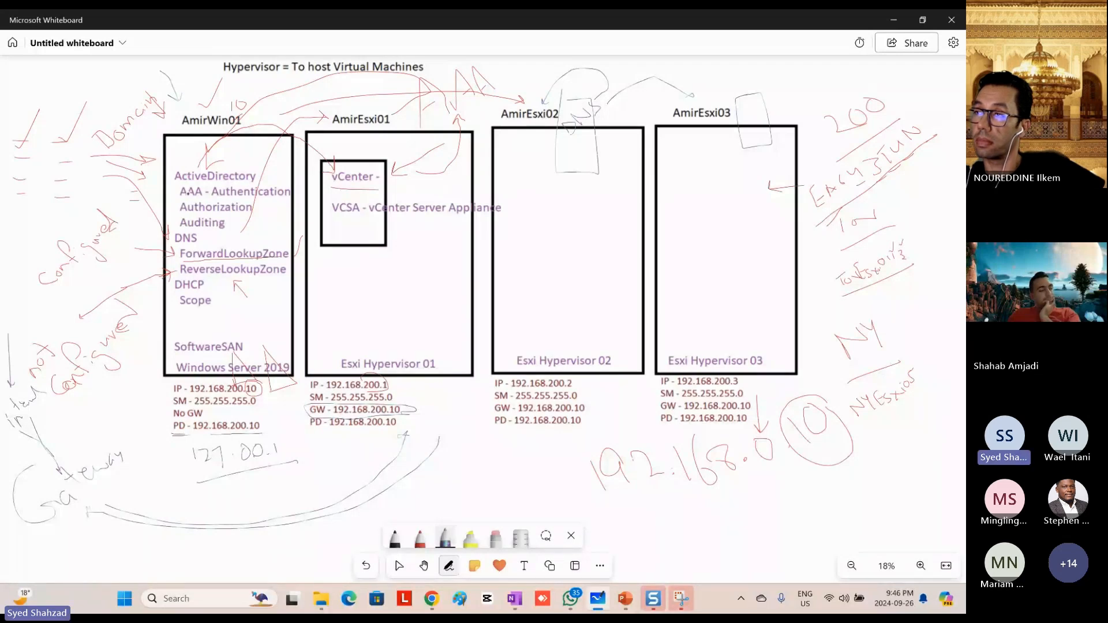
{"action": "left_click_drag", "start_coordinate": [226, 308], "coordinate": [210, 333]}
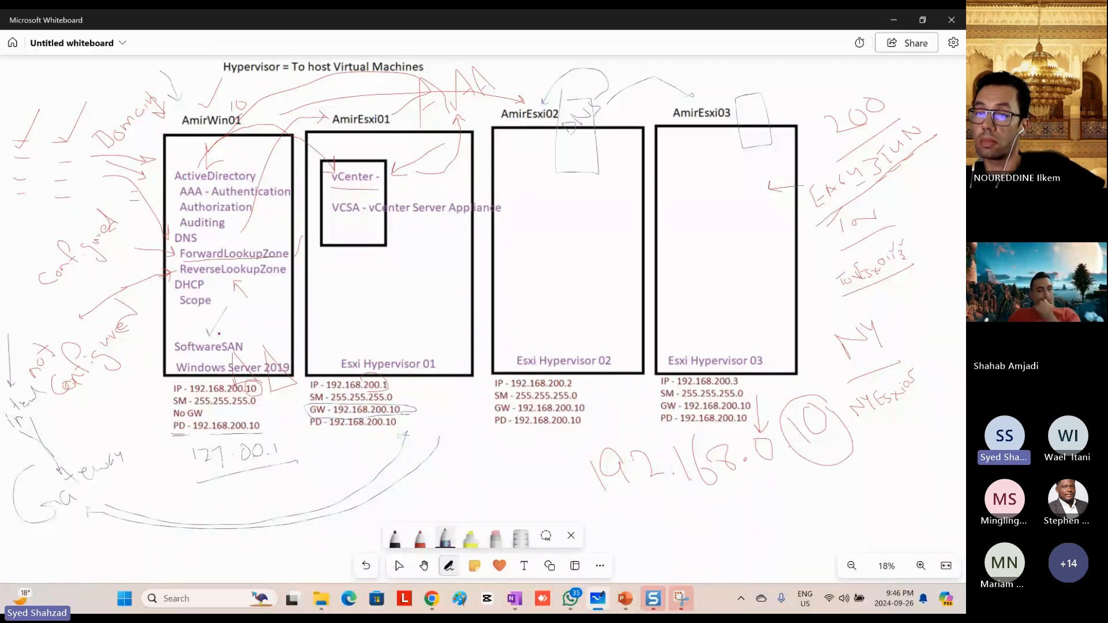
{"action": "left_click_drag", "start_coordinate": [375, 299], "coordinate": [399, 287]}
{"action": "left_click_drag", "start_coordinate": [536, 288], "coordinate": [565, 276]}
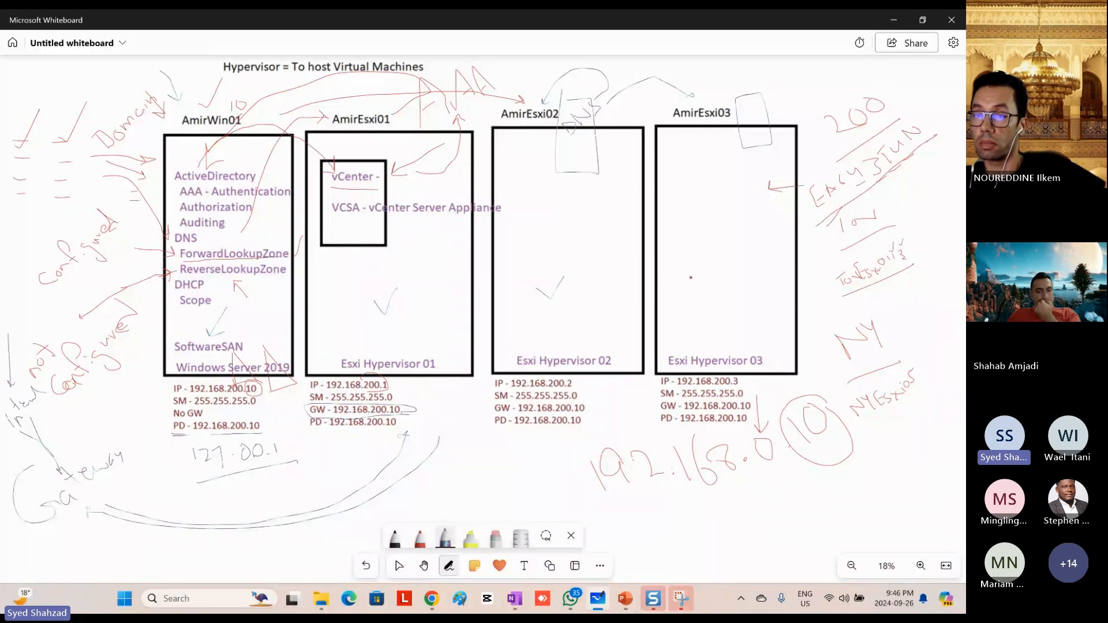
{"action": "left_click_drag", "start_coordinate": [698, 275], "coordinate": [712, 263]}
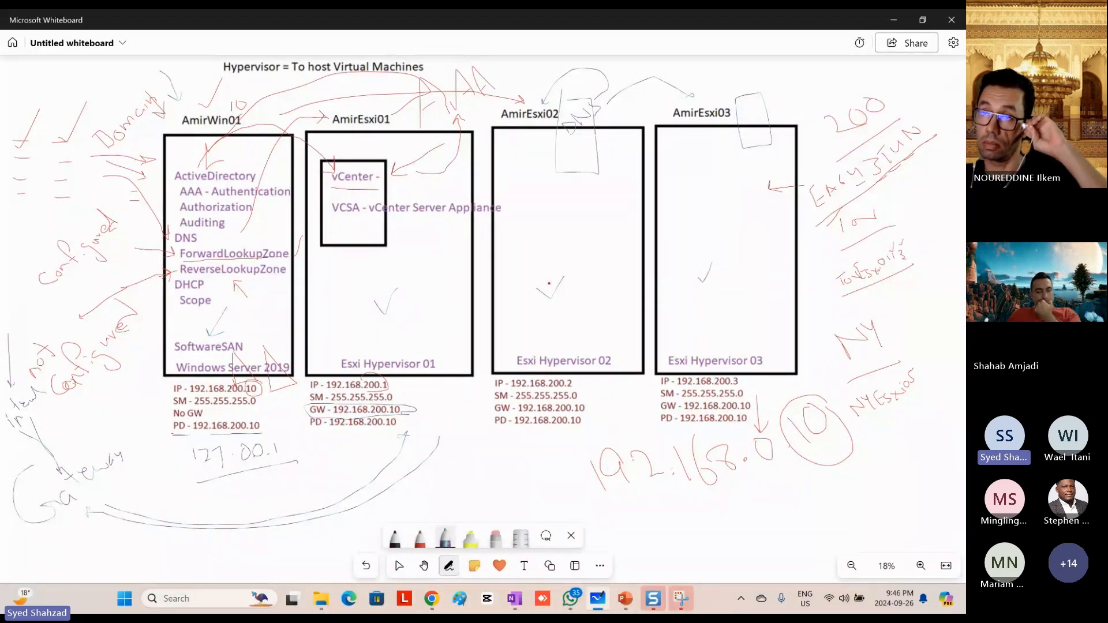